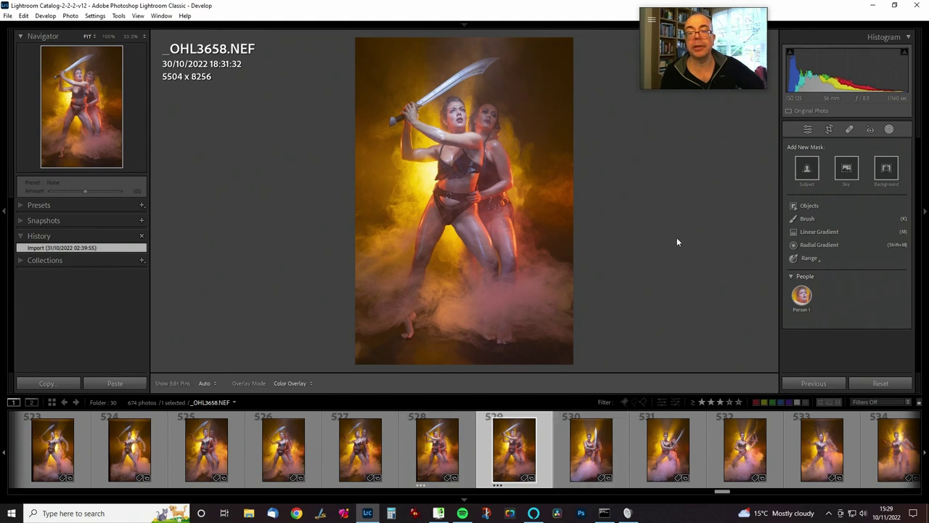
# Set the photo's global Exposure to −0.21 and Whites to +35.
pyautogui.click(807, 130)
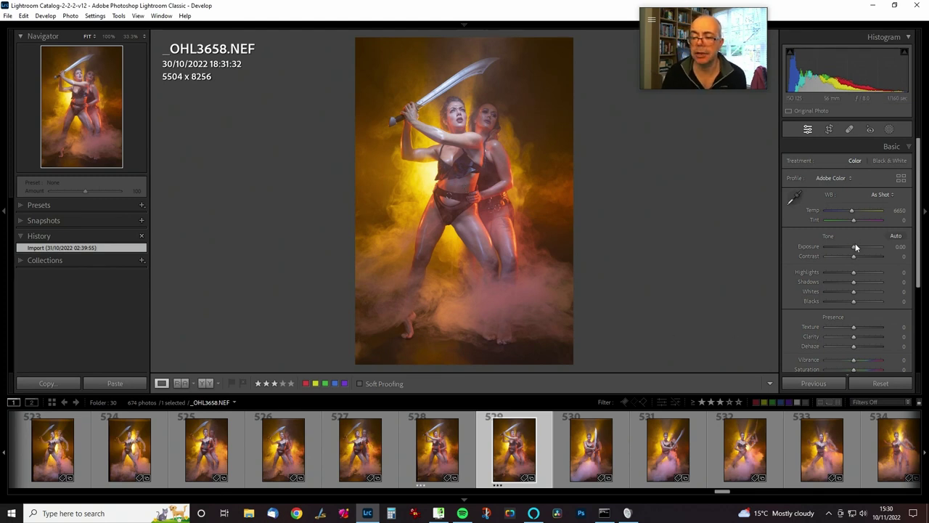
pyautogui.moveTo(855, 245); pyautogui.dragTo(852, 247)
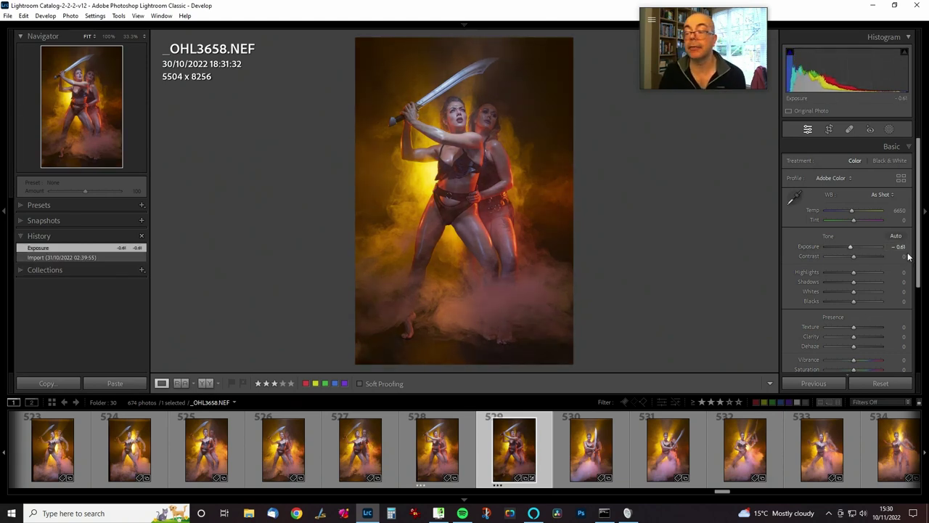
pyautogui.moveTo(900, 248); pyautogui.dragTo(905, 248)
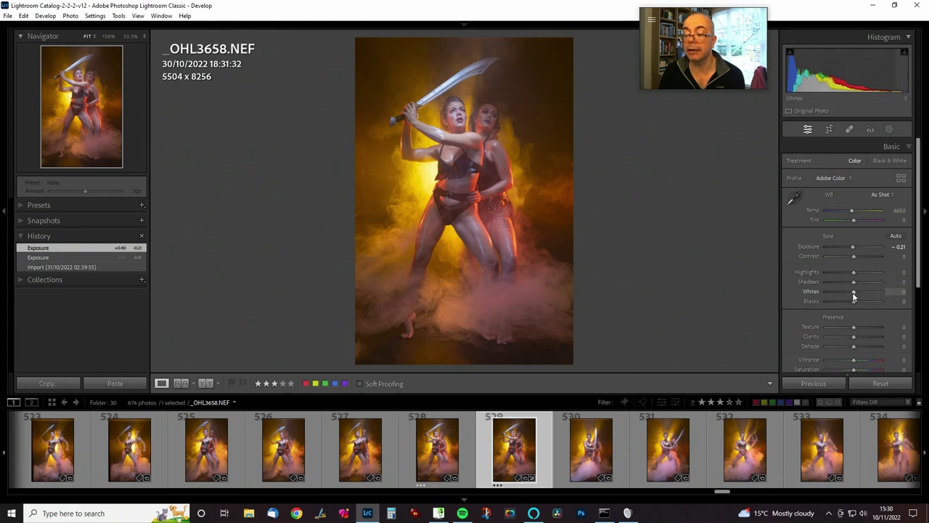
pyautogui.moveTo(852, 292); pyautogui.dragTo(864, 291)
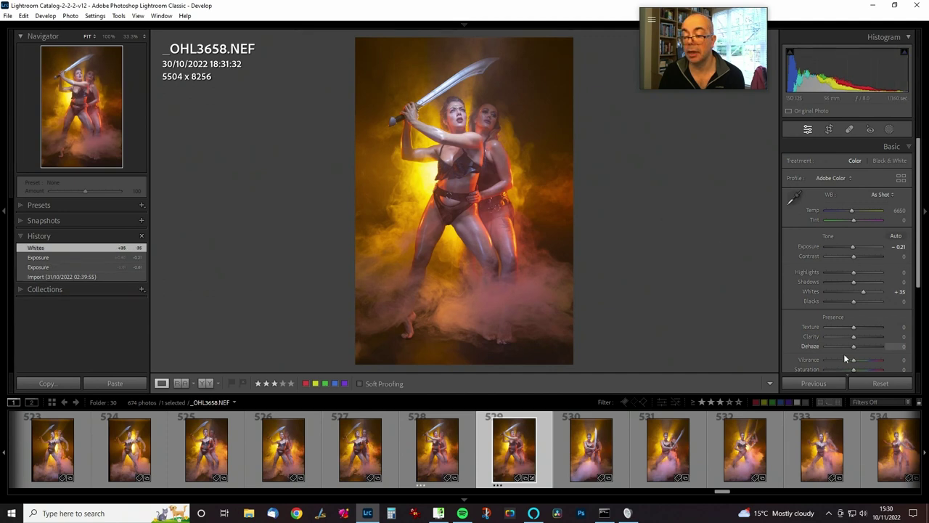
# Try a Dehaze amount of +5, compare it with the preceding history state, and lower it to +3.
pyautogui.moveTo(853, 346); pyautogui.dragTo(895, 348)
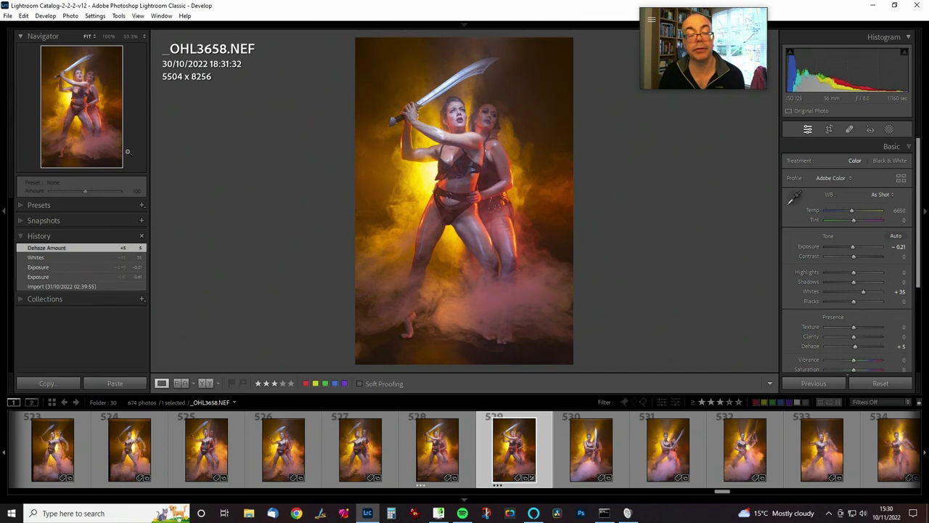
pyautogui.click(88, 258)
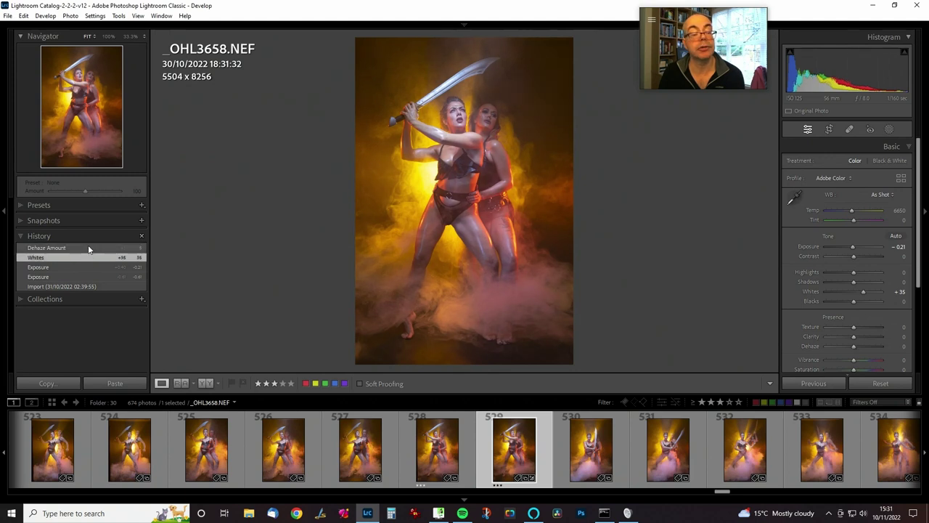
pyautogui.click(87, 248)
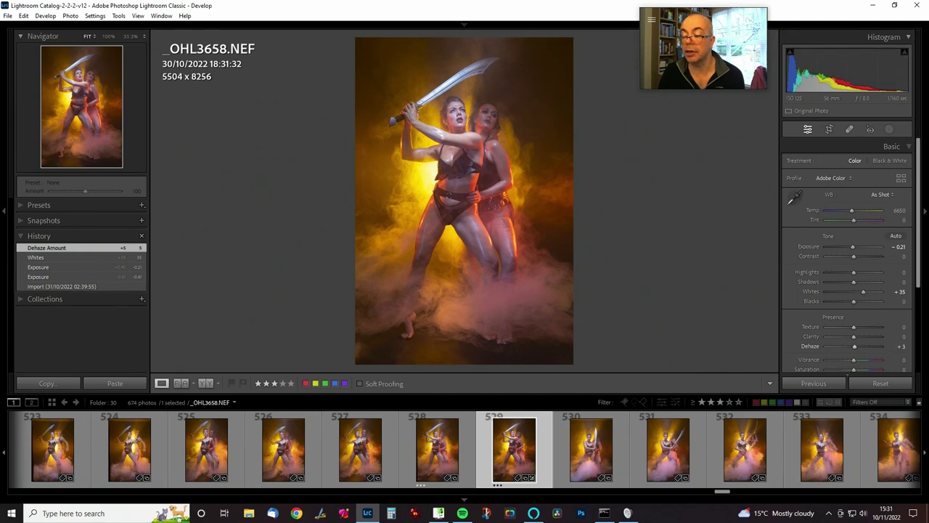
pyautogui.moveTo(900, 346); pyautogui.dragTo(895, 301)
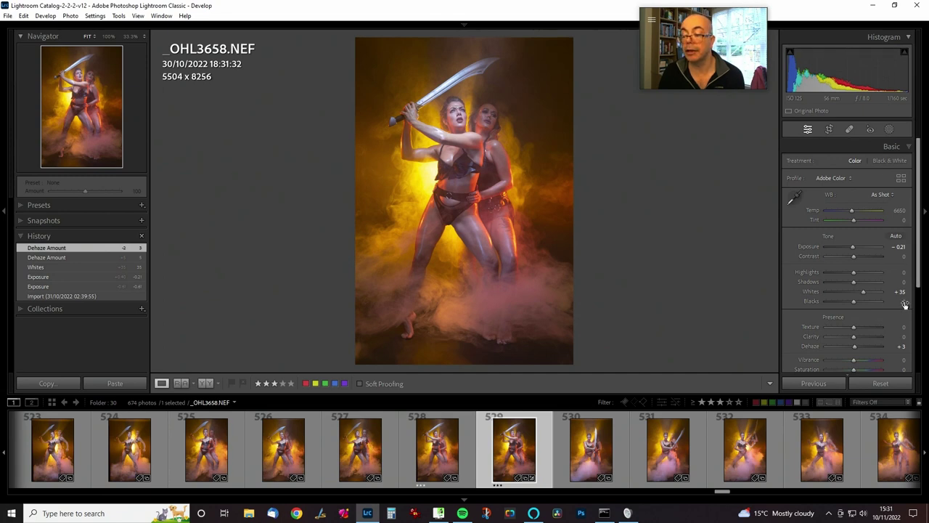
# Lower the photo's Blacks to −21 and reset Dehaze to 0.
pyautogui.moveTo(904, 304); pyautogui.dragTo(894, 304)
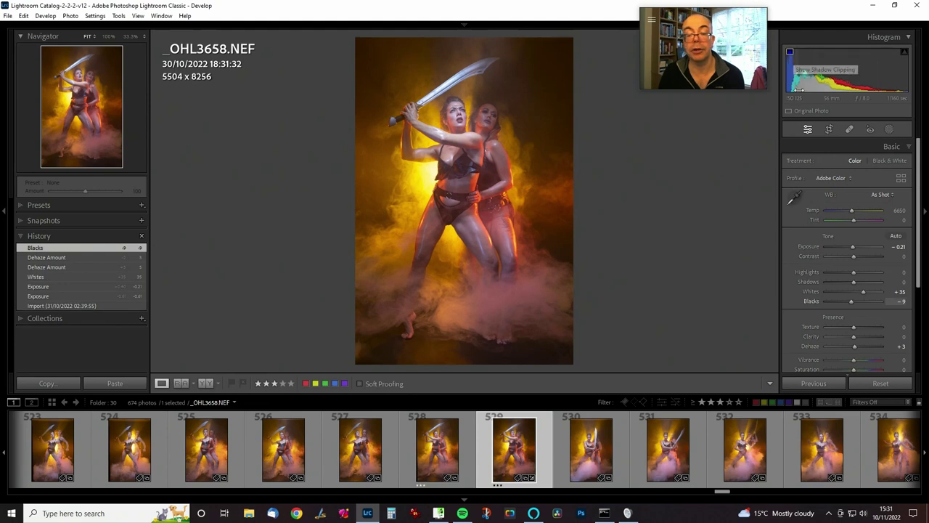
pyautogui.moveTo(902, 304); pyautogui.dragTo(870, 354)
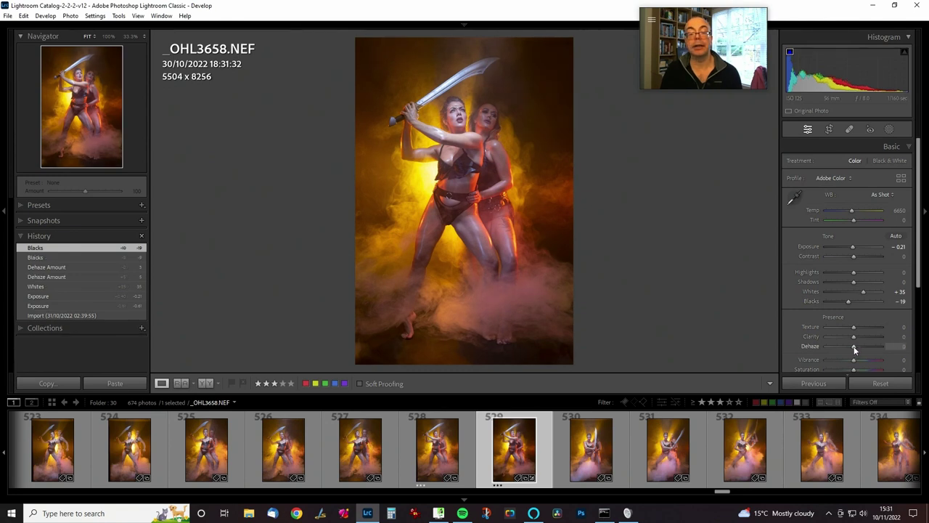
pyautogui.doubleClick(855, 351)
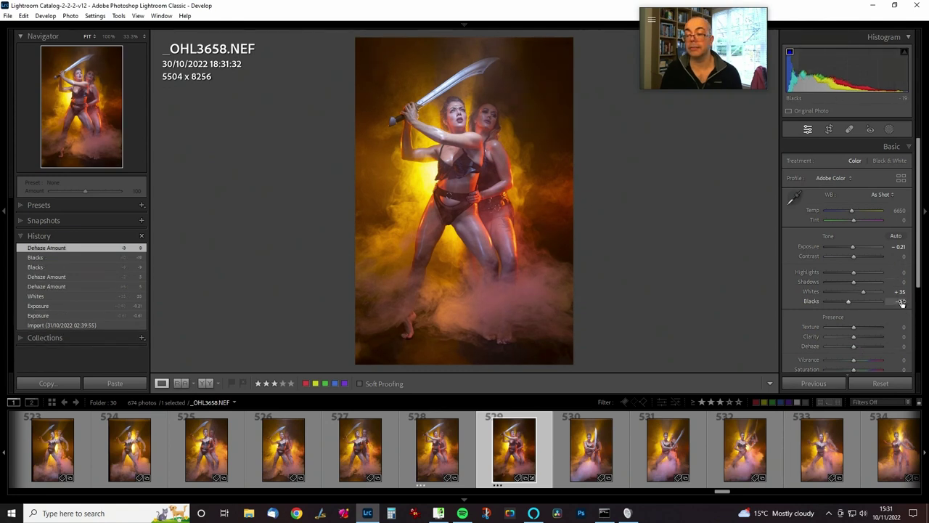
pyautogui.moveTo(902, 303); pyautogui.dragTo(899, 304)
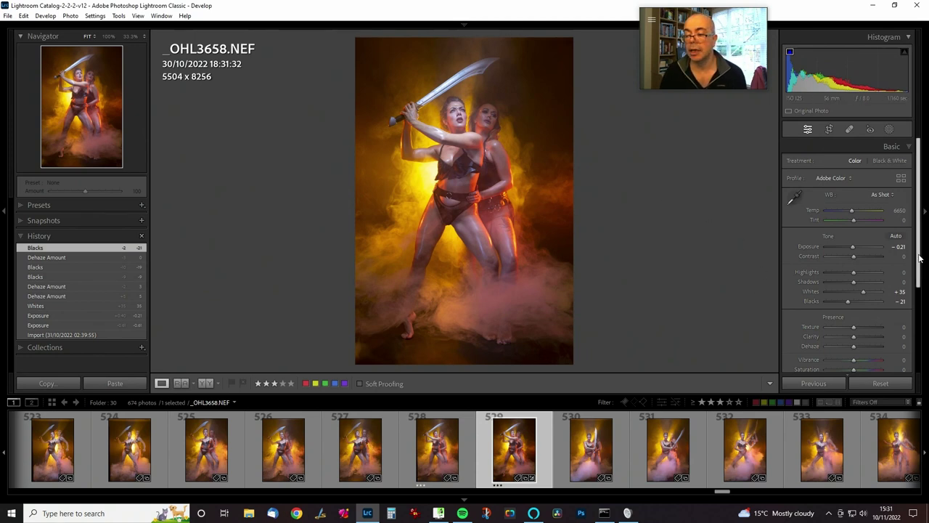
# Warm the white balance to a temperature of 8205 and reset Tint to 0.
pyautogui.moveTo(920, 252); pyautogui.dragTo(921, 278)
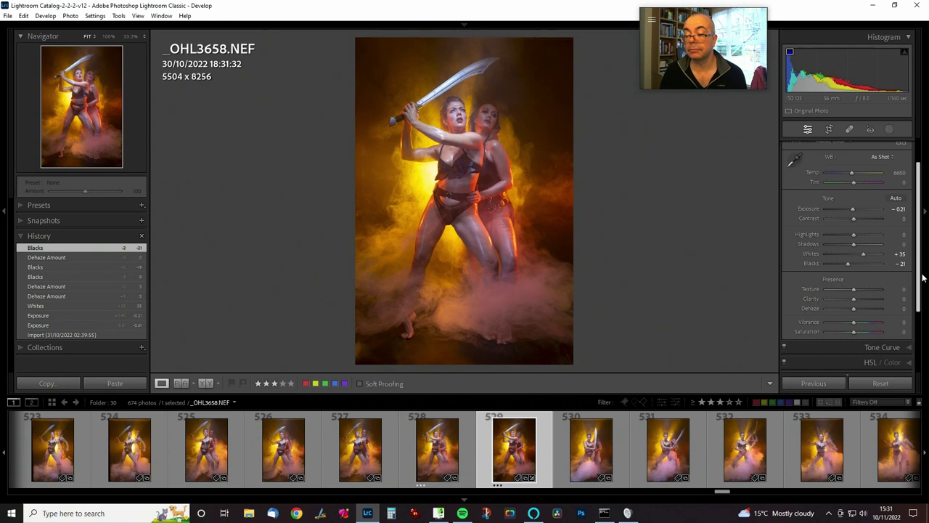
pyautogui.moveTo(922, 278); pyautogui.dragTo(922, 258)
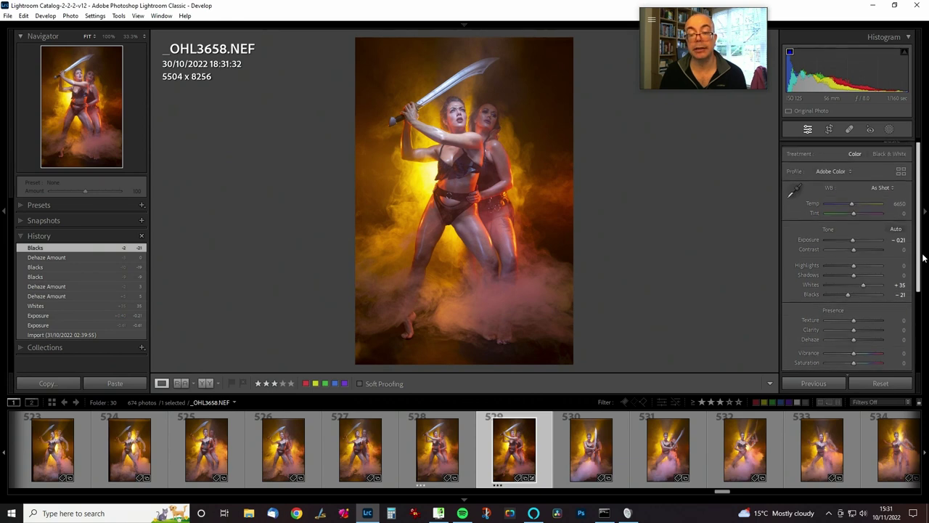
pyautogui.scroll(1, 894, 207)
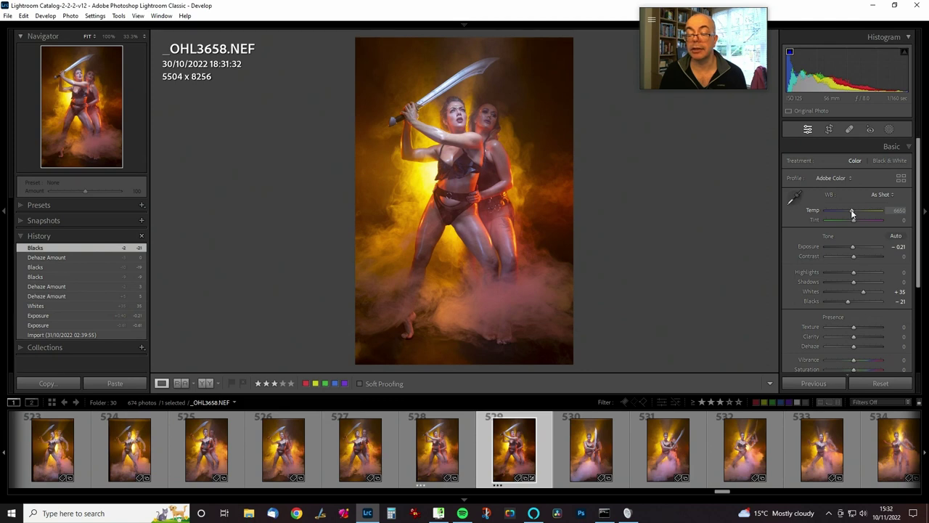
pyautogui.moveTo(857, 211); pyautogui.dragTo(858, 211)
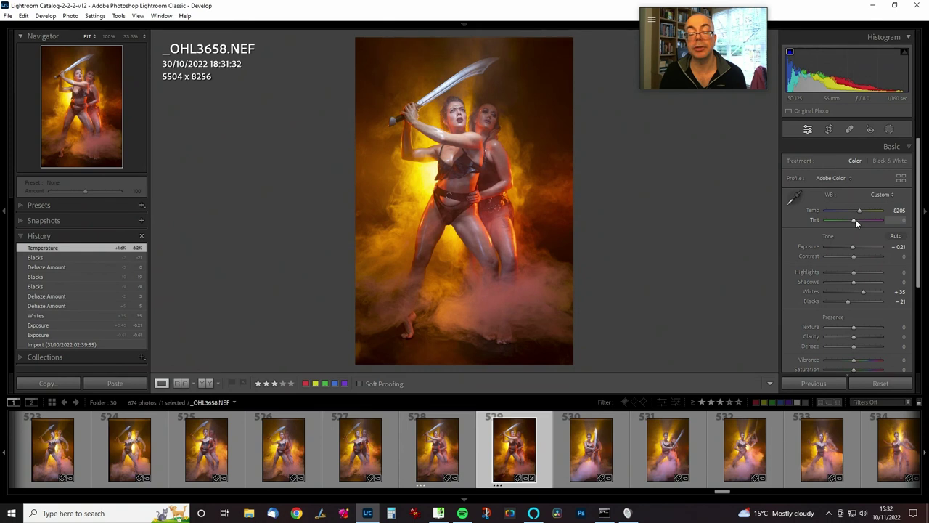
pyautogui.press('\\')
pyautogui.press('\\')
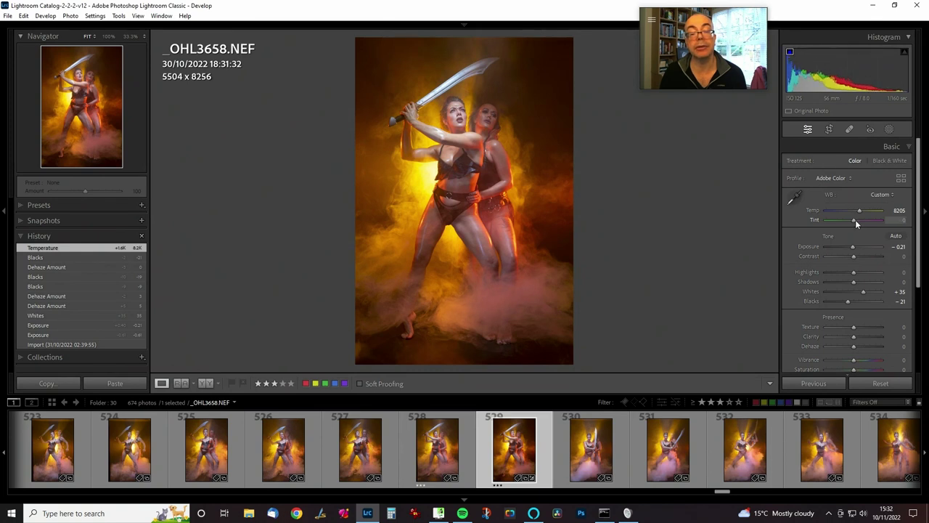
pyautogui.moveTo(855, 219); pyautogui.dragTo(855, 219)
pyautogui.doubleClick(855, 220)
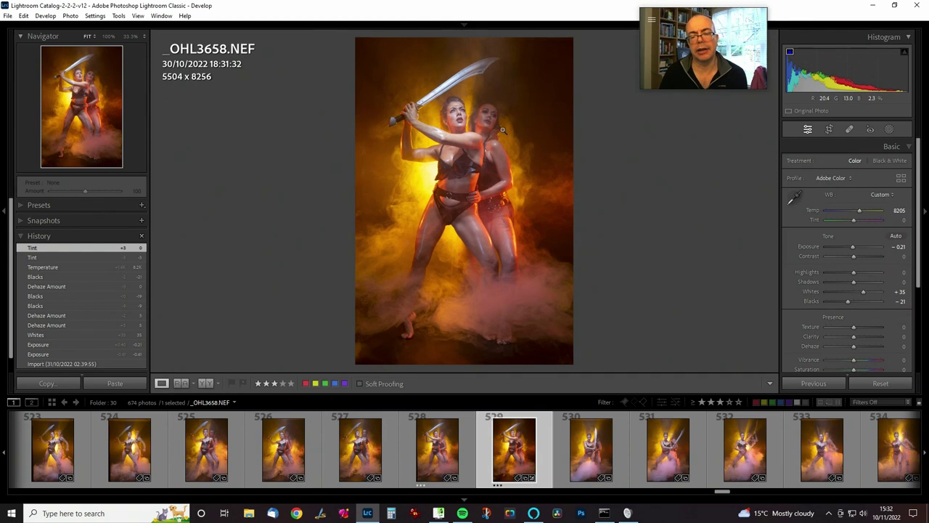
# Add a radial gradient mask and fit it over the head of the woman standing behind.
pyautogui.click(892, 130)
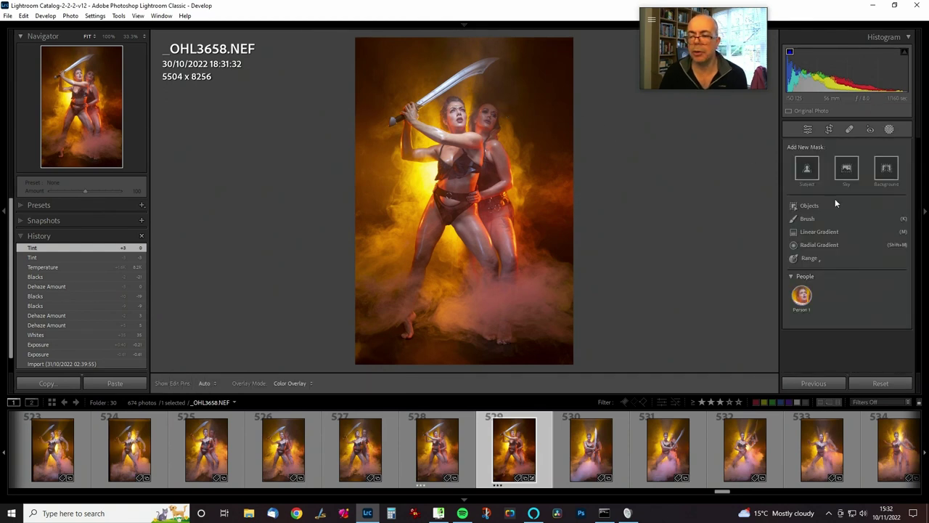
pyautogui.click(823, 244)
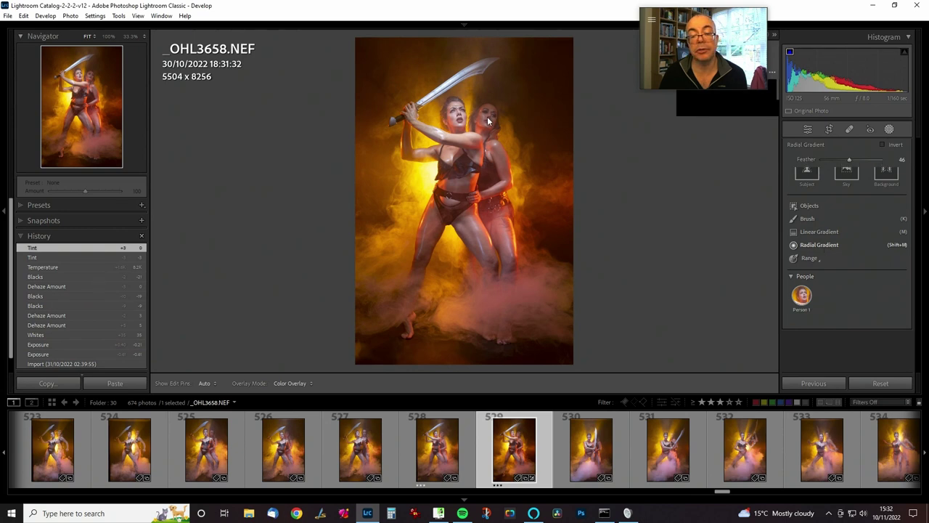
pyautogui.moveTo(488, 121); pyautogui.dragTo(510, 144)
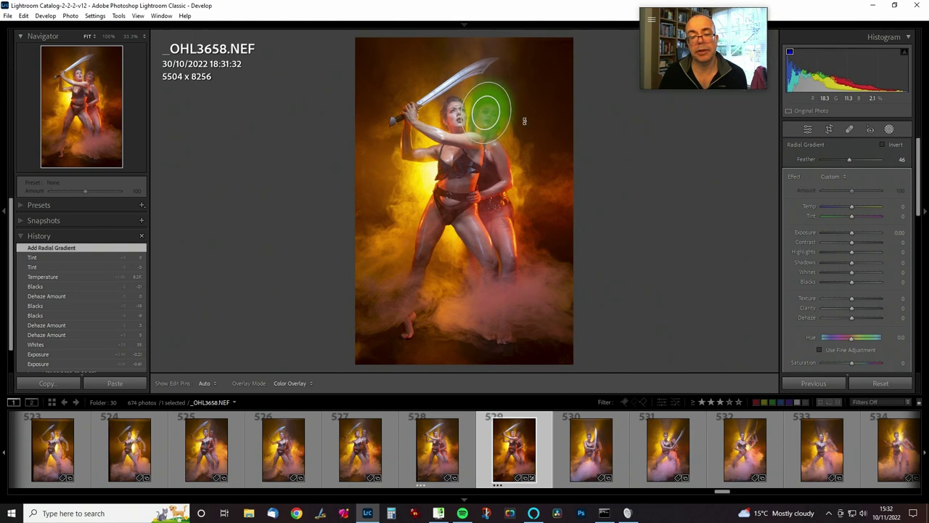
pyautogui.moveTo(484, 116); pyautogui.dragTo(489, 118)
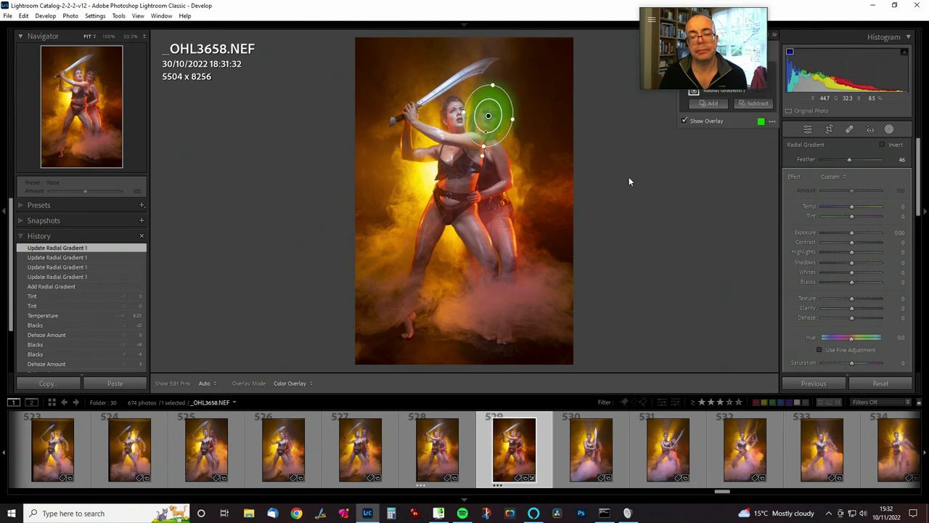
# Brighten the rear woman's masked face with Exposure 0.30, Whites 66 and Blacks −8.
pyautogui.click(899, 233)
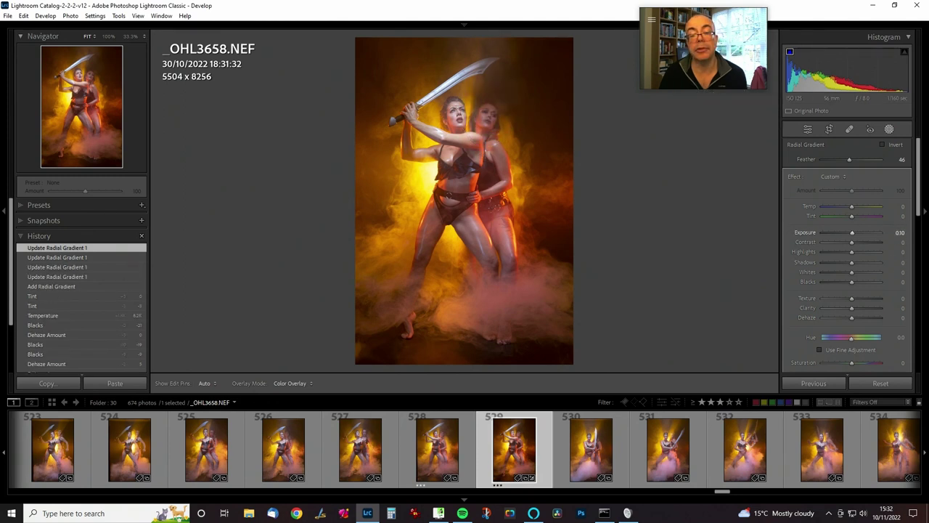
pyautogui.write('0.3')
pyautogui.press('Return')
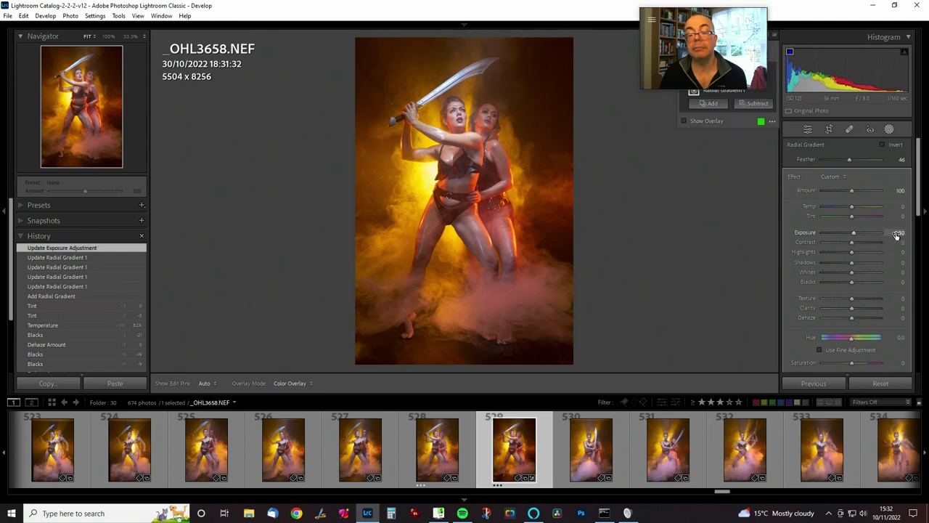
pyautogui.moveTo(857, 273); pyautogui.dragTo(850, 274)
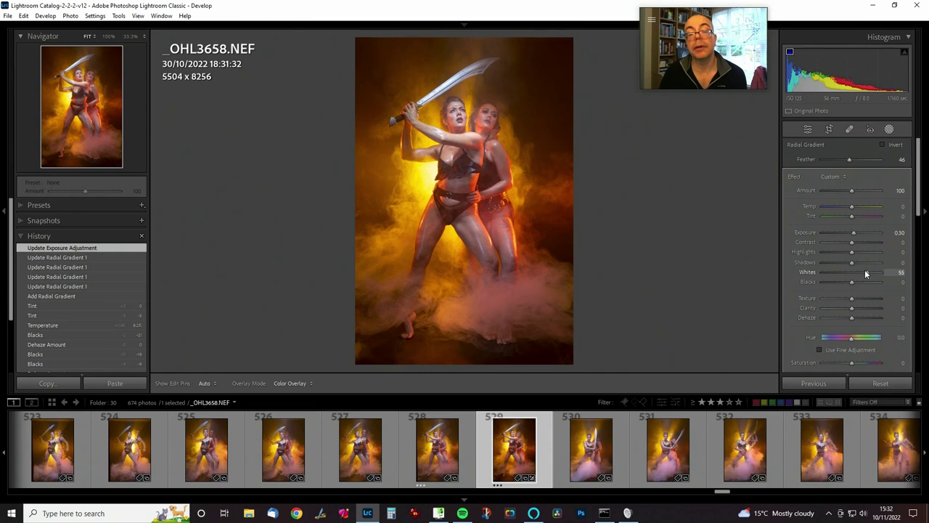
pyautogui.press('Up')
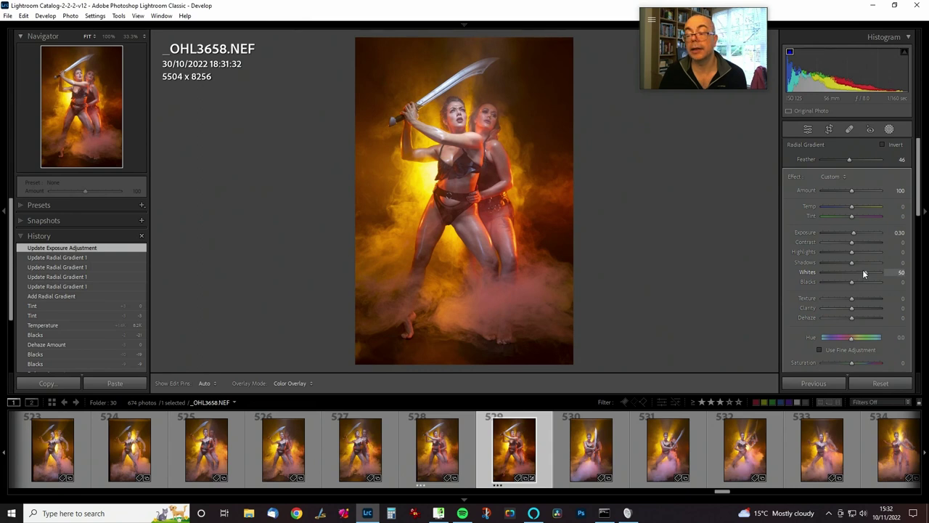
pyautogui.moveTo(853, 284); pyautogui.dragTo(850, 284)
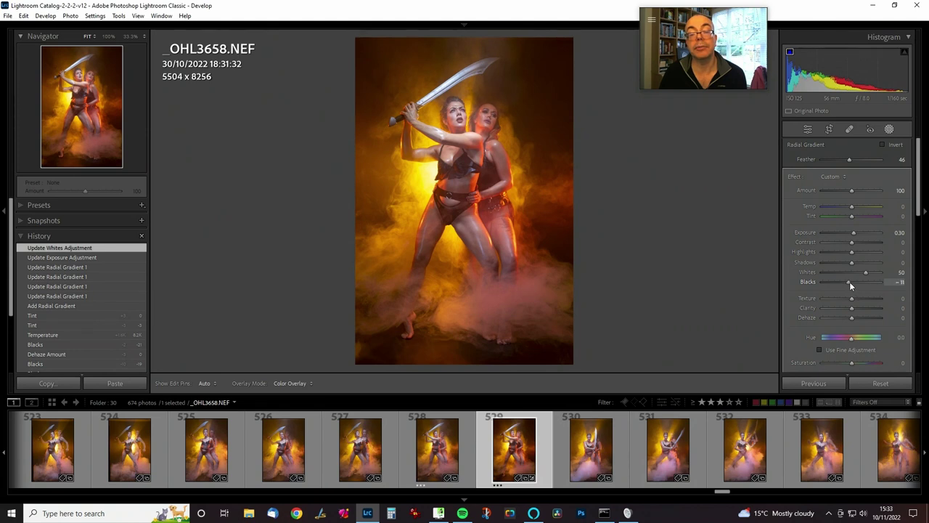
pyautogui.moveTo(851, 281); pyautogui.dragTo(851, 281)
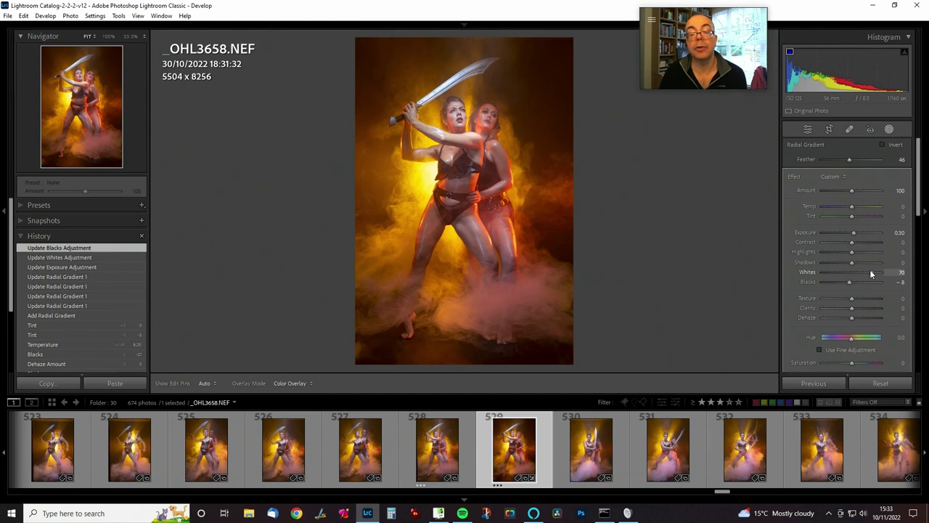
pyautogui.moveTo(869, 269); pyautogui.dragTo(864, 263)
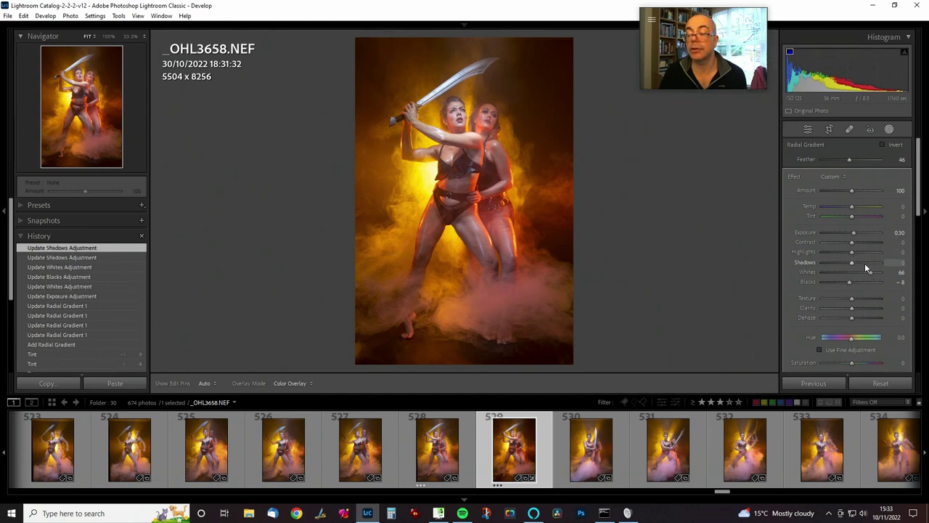
# Raise the radial gradient mask's Exposure to 0.60.
pyautogui.click(899, 232)
pyautogui.write('0.4')
pyautogui.press('Return')
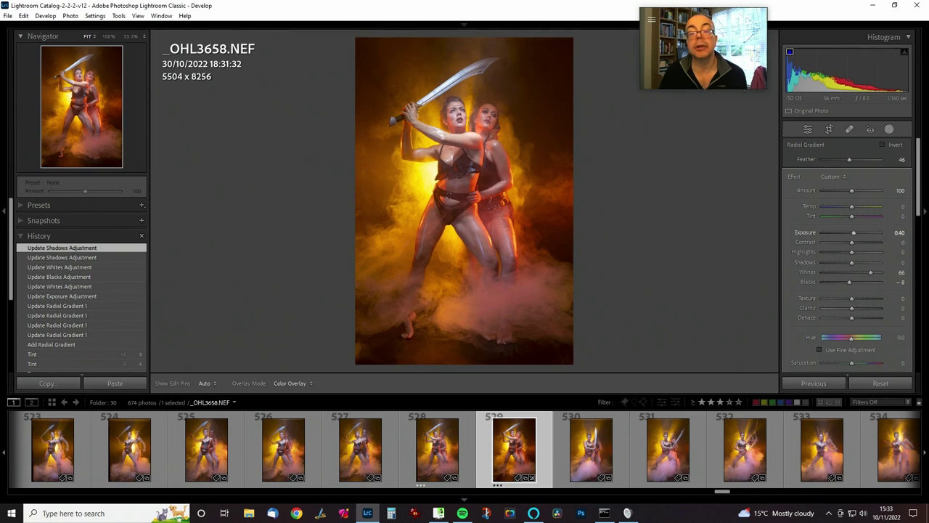
pyautogui.moveTo(854, 232); pyautogui.dragTo(856, 232)
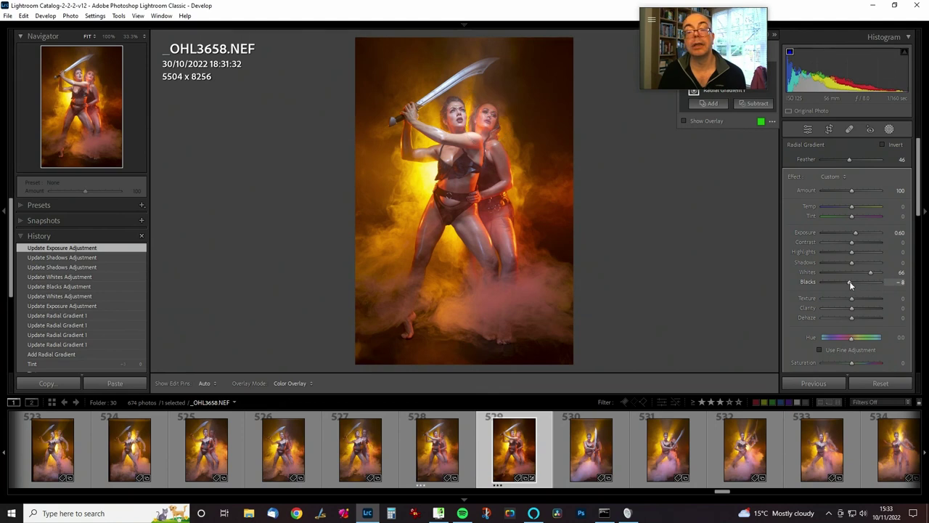
# Subtract a brush with Auto Mask on and Size 3.0 from the radial mask over the front woman's raised arm.
pyautogui.click(755, 103)
pyautogui.click(767, 195)
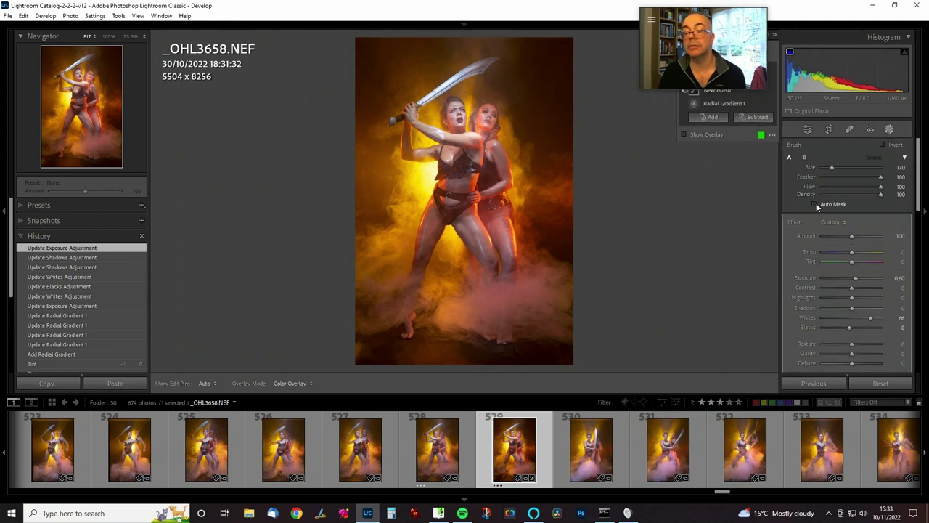
pyautogui.scroll(-5, 501, 149)
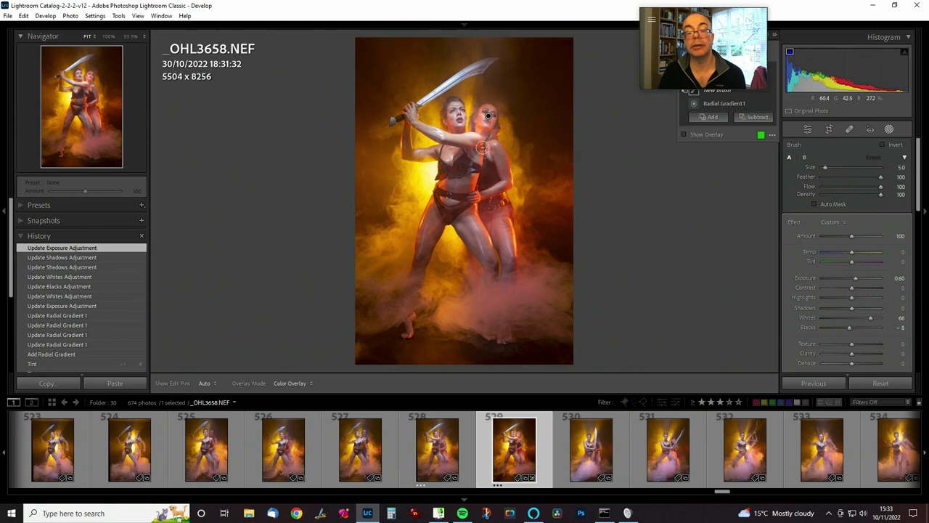
pyautogui.scroll(-2, 482, 147)
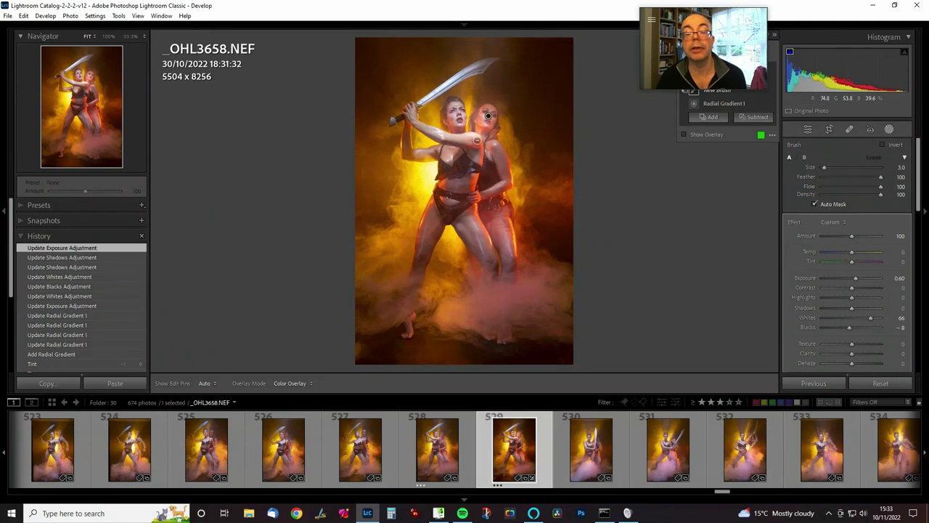
pyautogui.press('h')
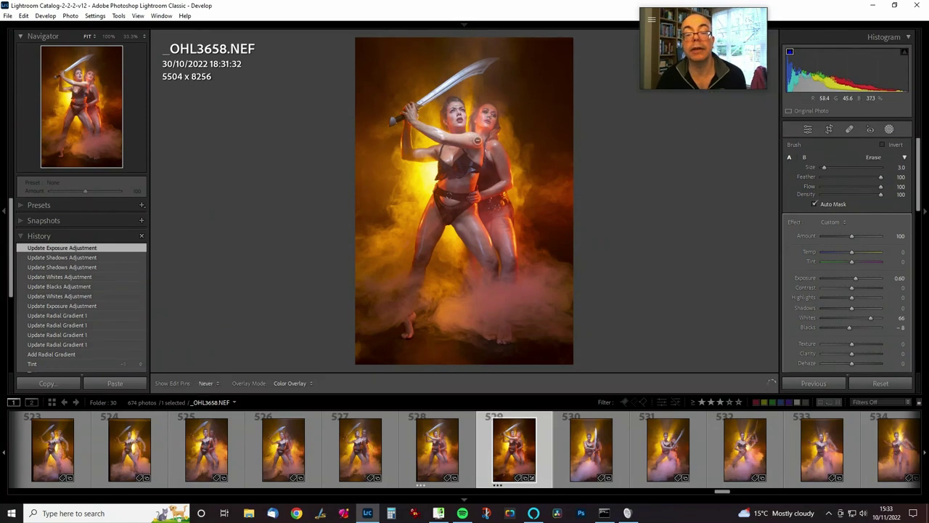
pyautogui.press('h')
pyautogui.press('h')
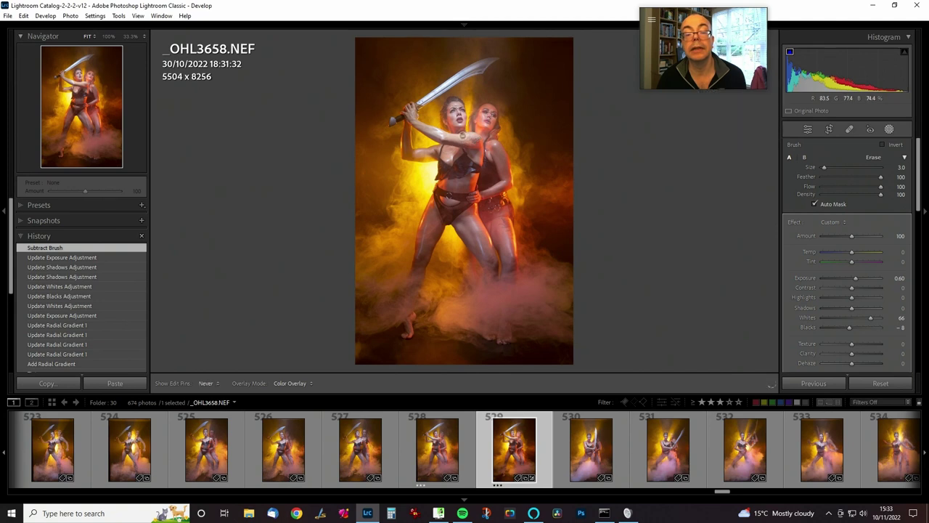
pyautogui.click(473, 137)
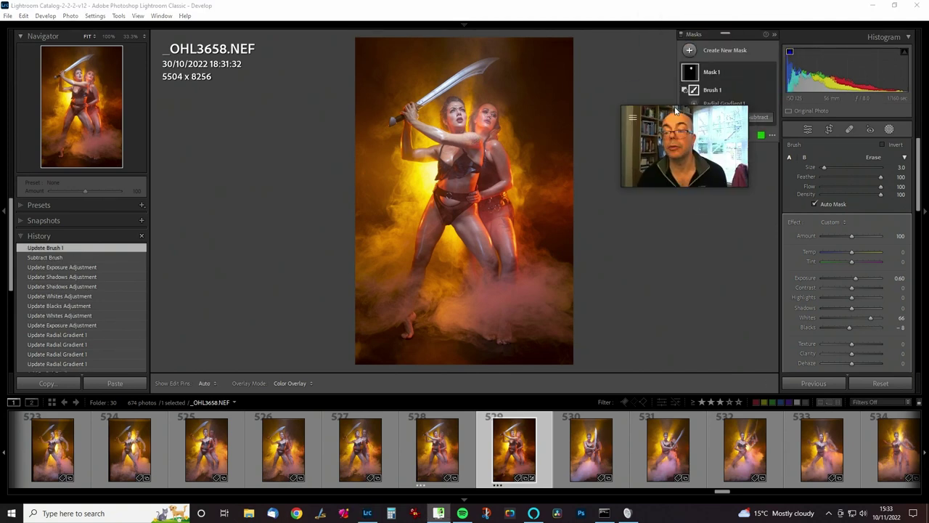
# Check the mask's coverage with the overlay, and hide the overlay again.
pyautogui.click(683, 135)
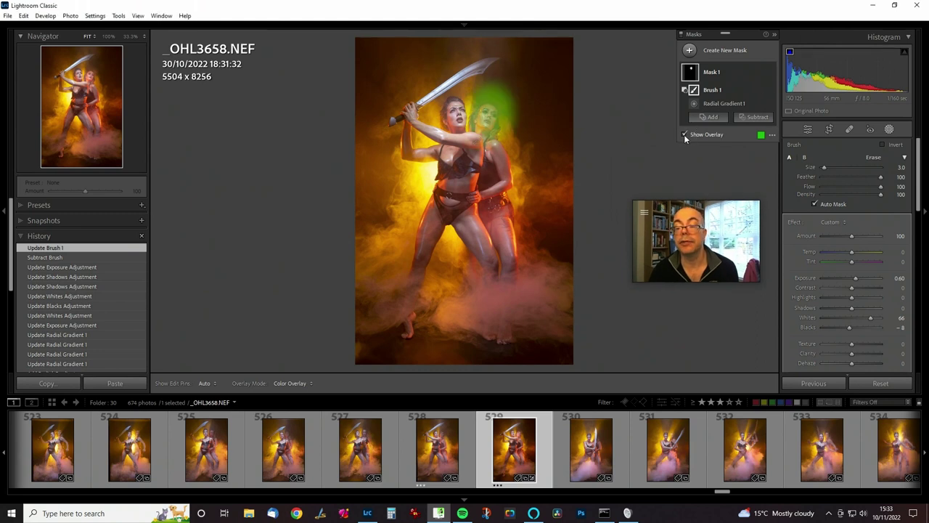
pyautogui.click(684, 135)
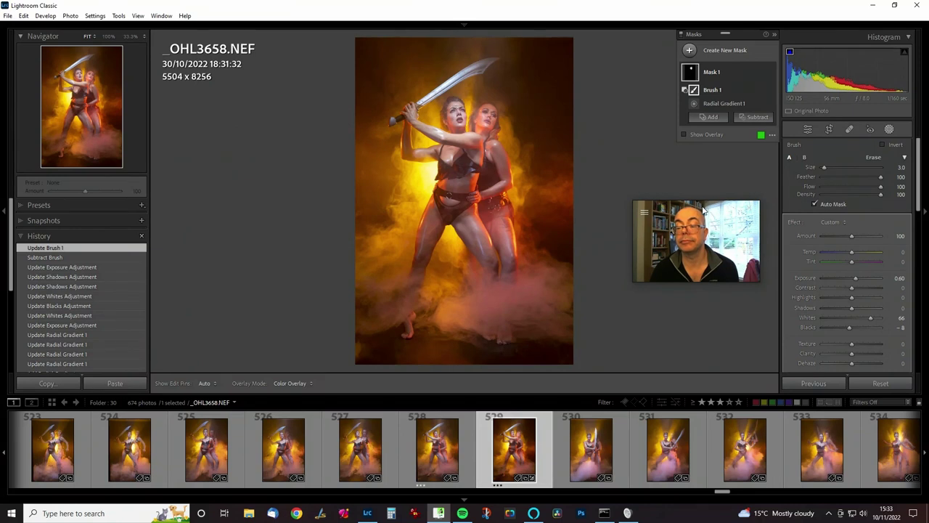
pyautogui.moveTo(633, 125); pyautogui.dragTo(657, 53)
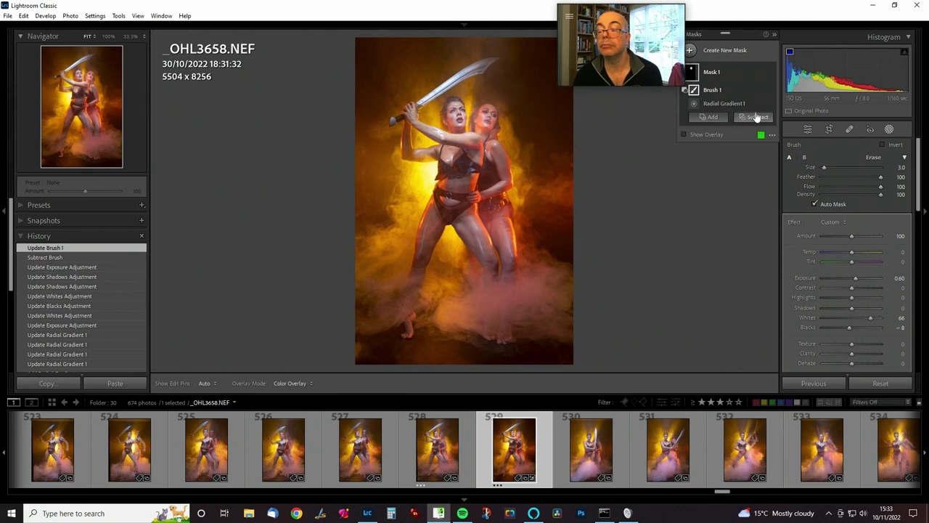
# Try Dehaze 23 and Tint −14 on the radial gradient, and reset both to 0.
pyautogui.click(725, 103)
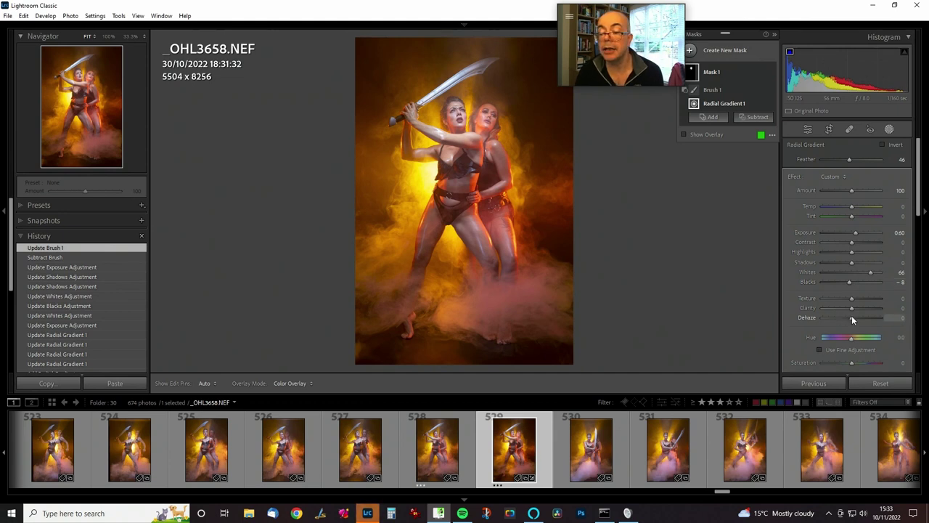
pyautogui.moveTo(851, 317); pyautogui.dragTo(858, 317)
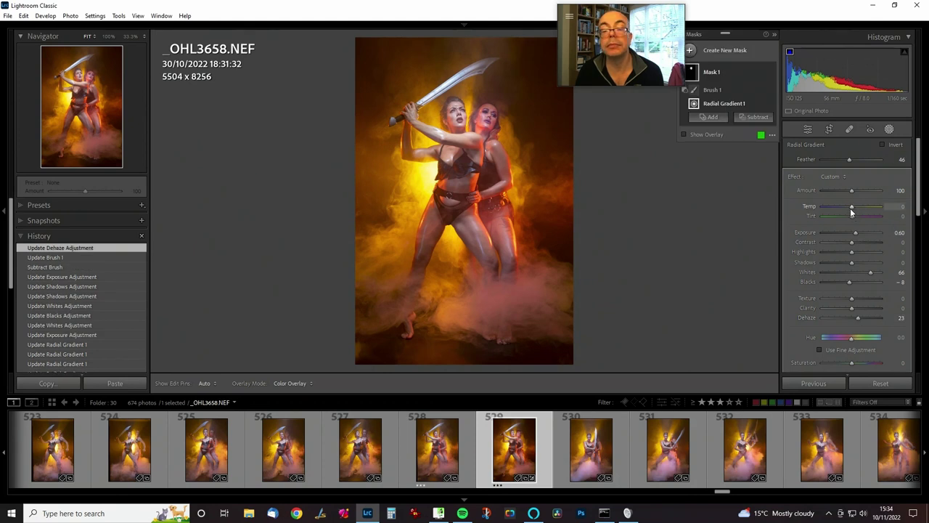
pyautogui.moveTo(852, 211); pyautogui.dragTo(847, 217)
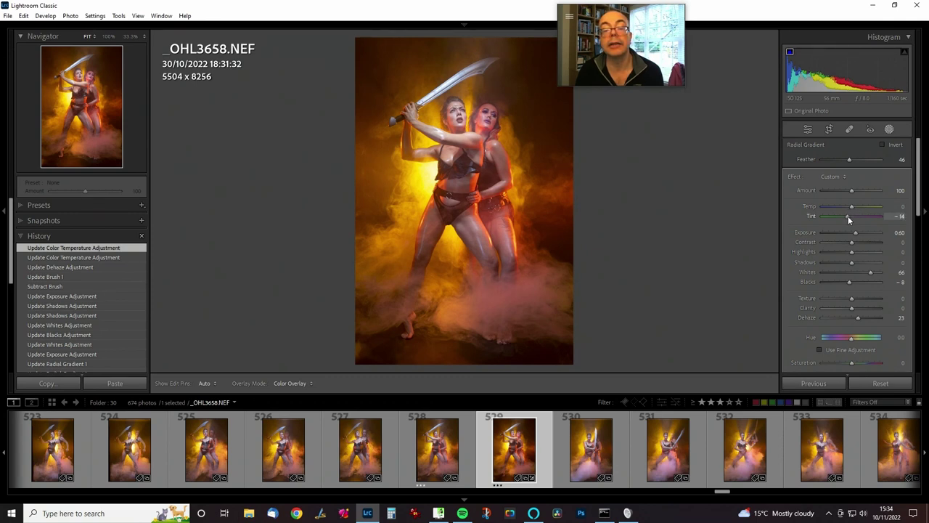
pyautogui.moveTo(847, 215); pyautogui.dragTo(847, 215)
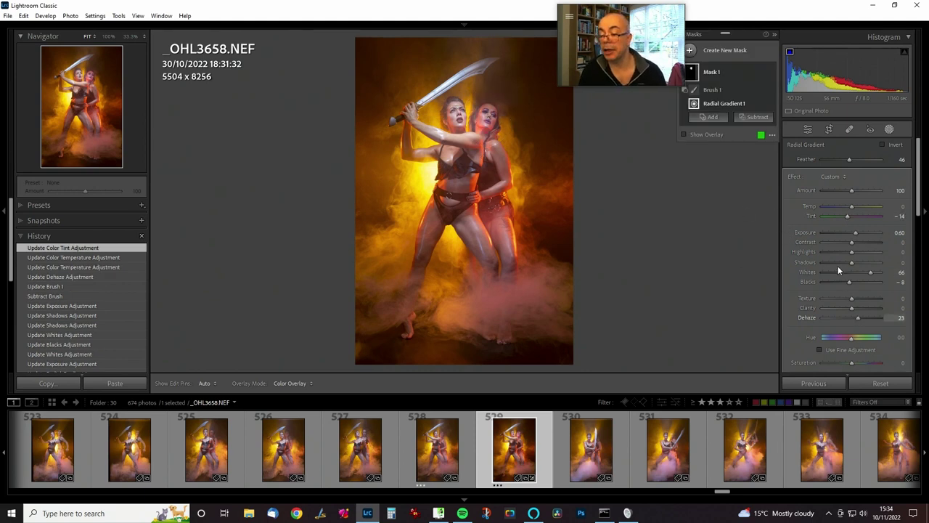
pyautogui.doubleClick(857, 317)
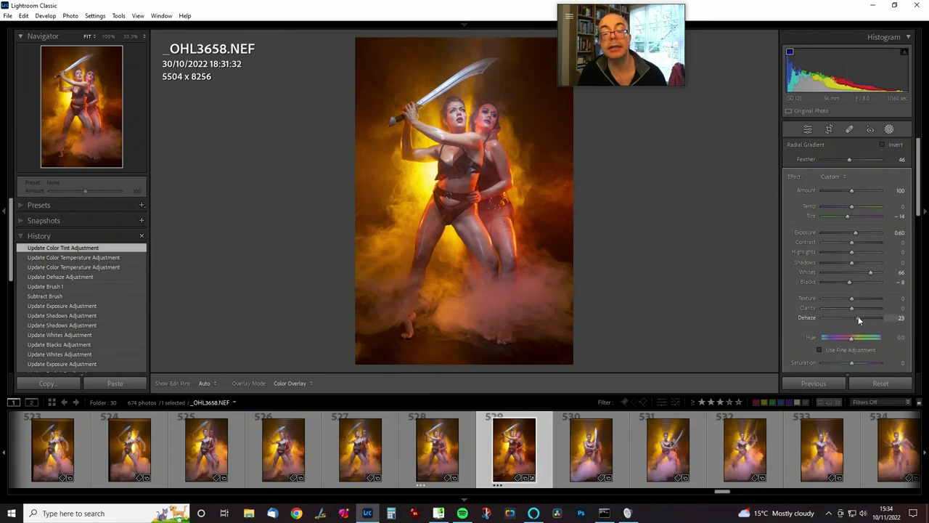
pyautogui.doubleClick(848, 217)
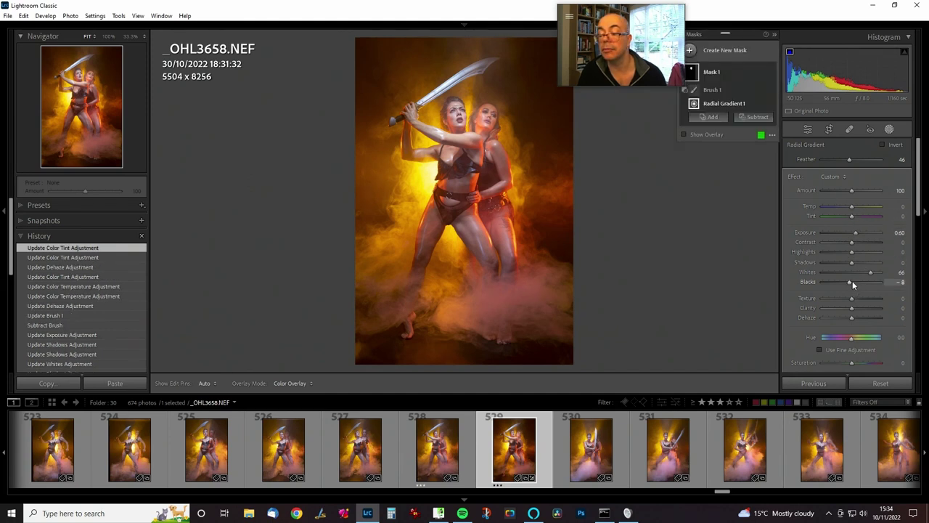
# Reset the mask's Blacks to 0, and set its Contrast to 29, Exposure to 0.40 and Whites to 87.
pyautogui.moveTo(850, 281)
pyautogui.mouseDown()
pyautogui.moveTo(842, 287)
pyautogui.moveTo(849, 279)
pyautogui.mouseUp()
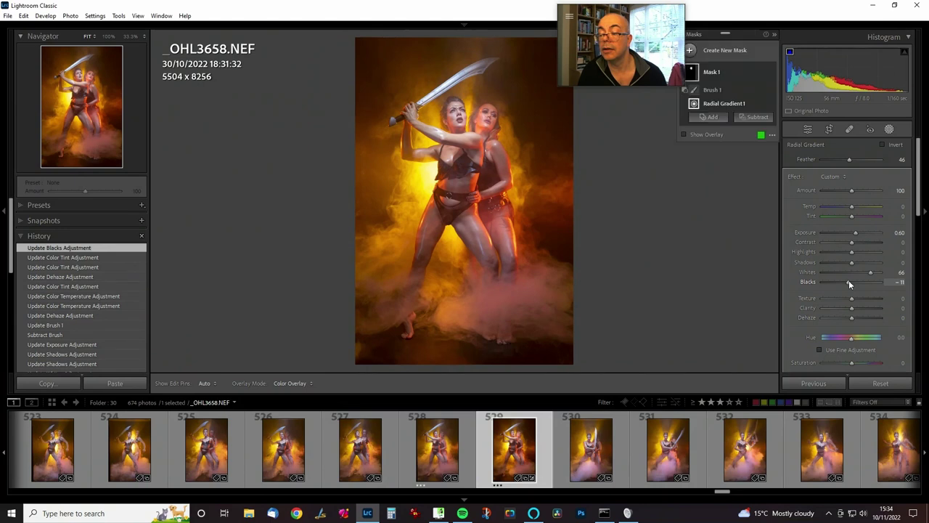
pyautogui.doubleClick(849, 280)
pyautogui.moveTo(851, 242); pyautogui.dragTo(892, 232)
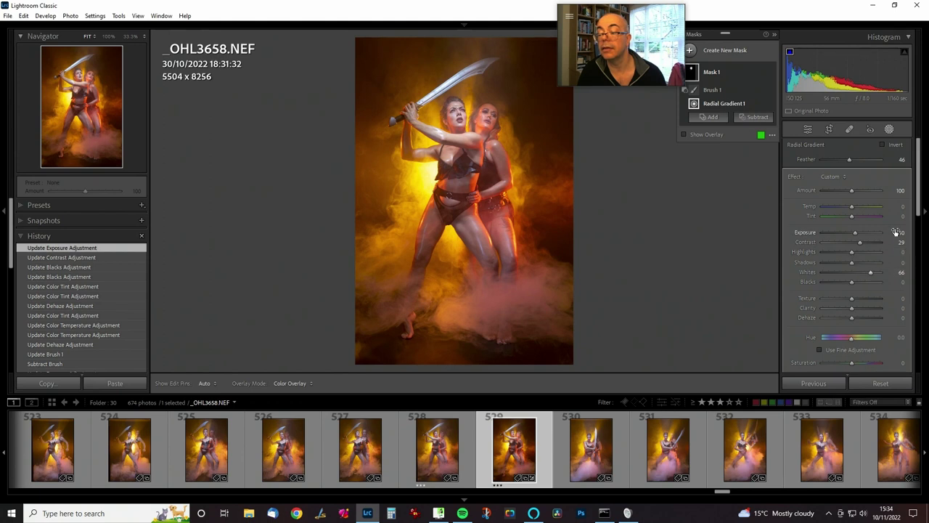
pyautogui.moveTo(896, 230); pyautogui.dragTo(896, 231)
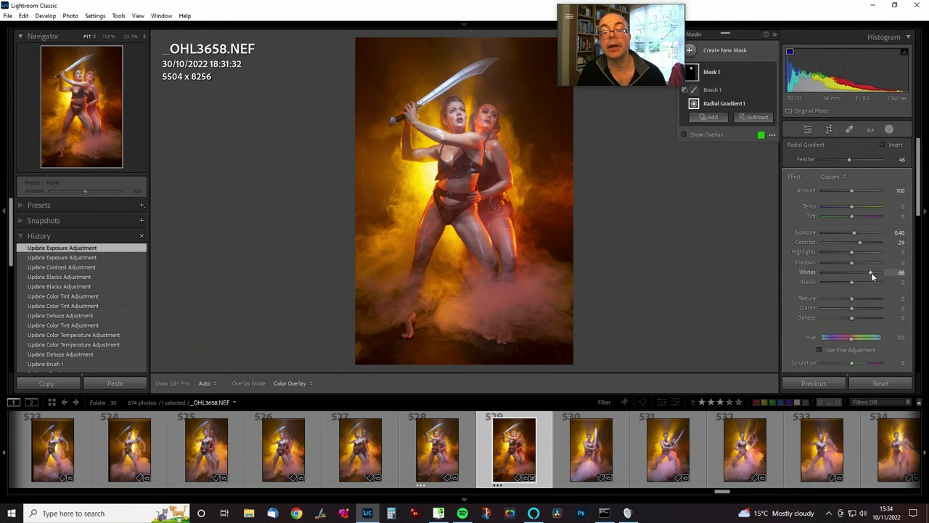
pyautogui.moveTo(871, 273); pyautogui.dragTo(870, 270)
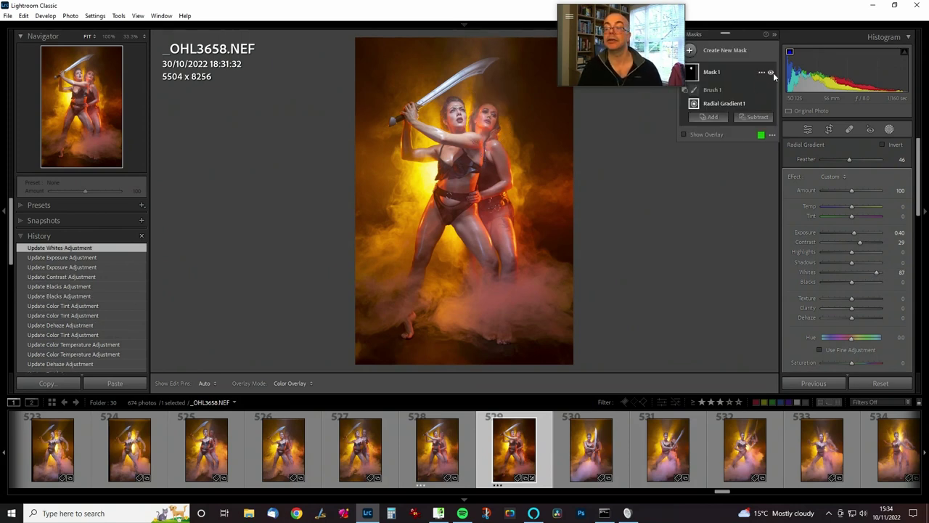
# Compare the photo with the face mask hidden and shown, and reduce the mask's Amount to 80.
pyautogui.click(771, 72)
pyautogui.click(771, 72)
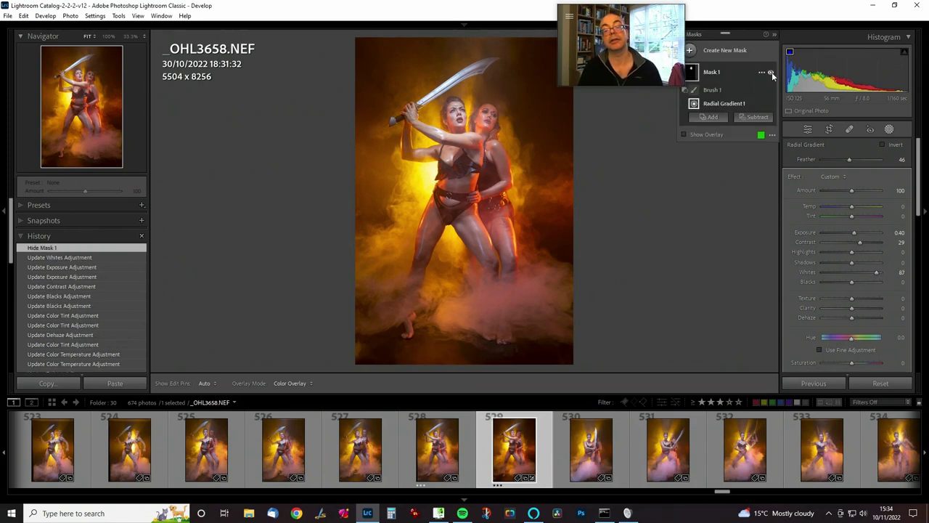
pyautogui.moveTo(840, 187); pyautogui.dragTo(844, 190)
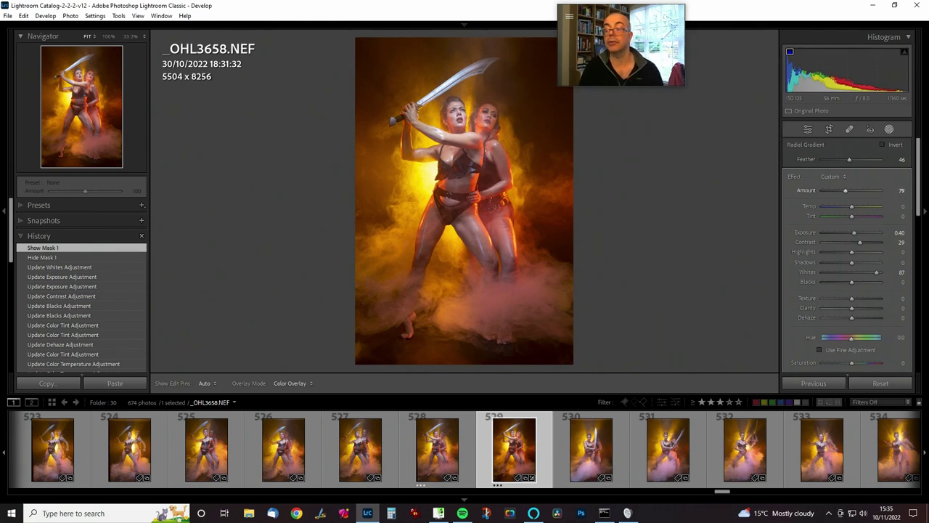
pyautogui.moveTo(843, 190); pyautogui.dragTo(845, 190)
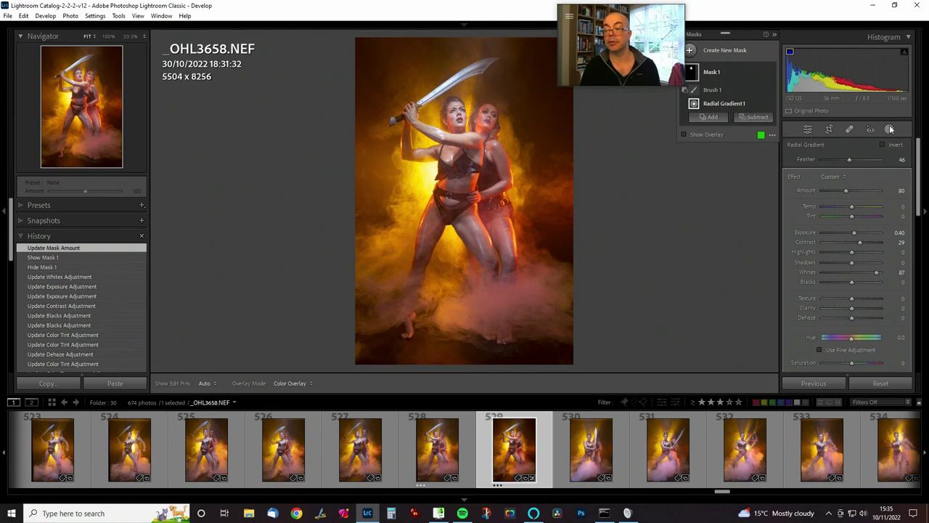
# Leave masking and turn on Remove Chromatic Aberration and Enable Profile Corrections for the photo's lens.
pyautogui.click(807, 131)
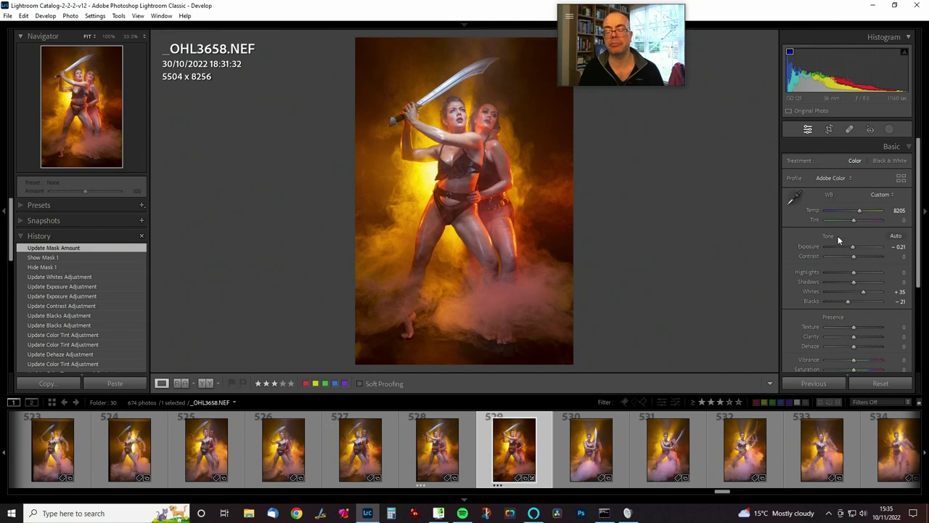
pyautogui.scroll(-3, 838, 238)
pyautogui.scroll(-2, 837, 238)
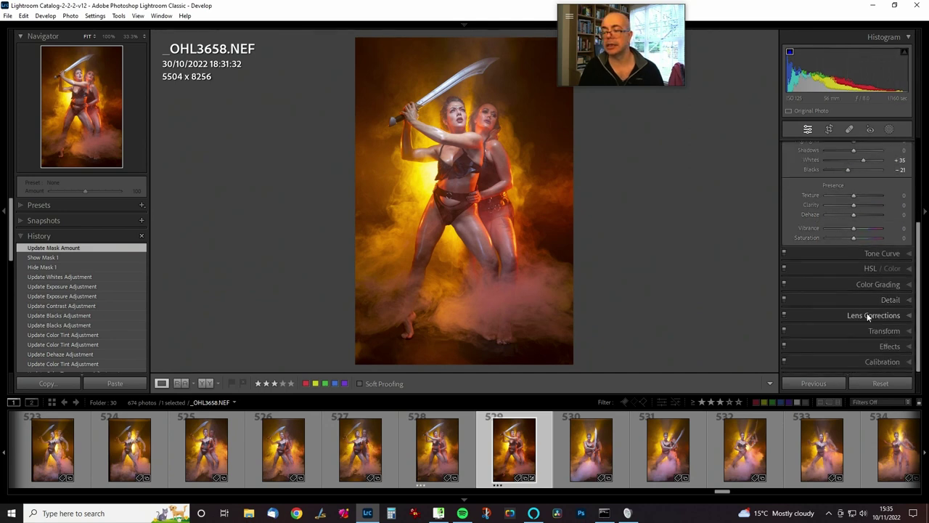
pyautogui.click(867, 315)
pyautogui.click(813, 178)
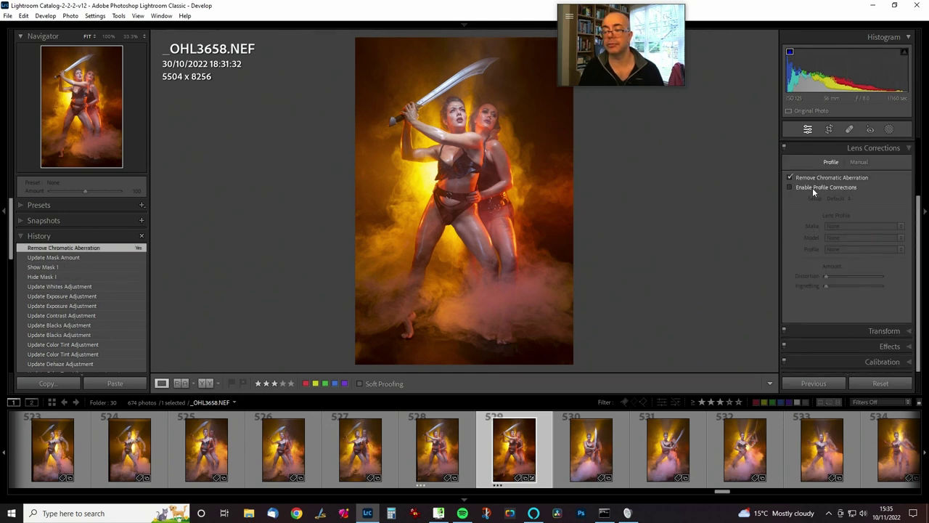
pyautogui.click(812, 186)
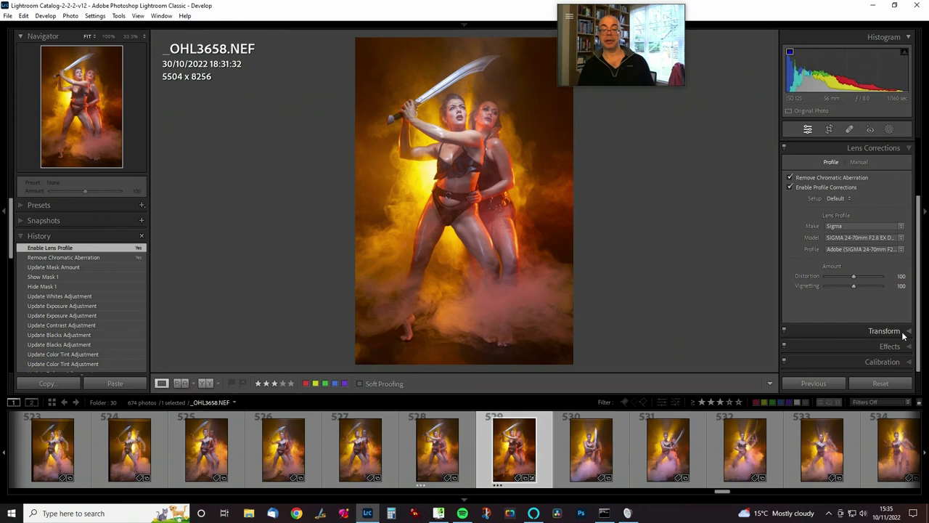
# Compare the lens profile's Vignetting correction at 0 and 100, and set it to 49.
pyautogui.moveTo(853, 285); pyautogui.dragTo(851, 285)
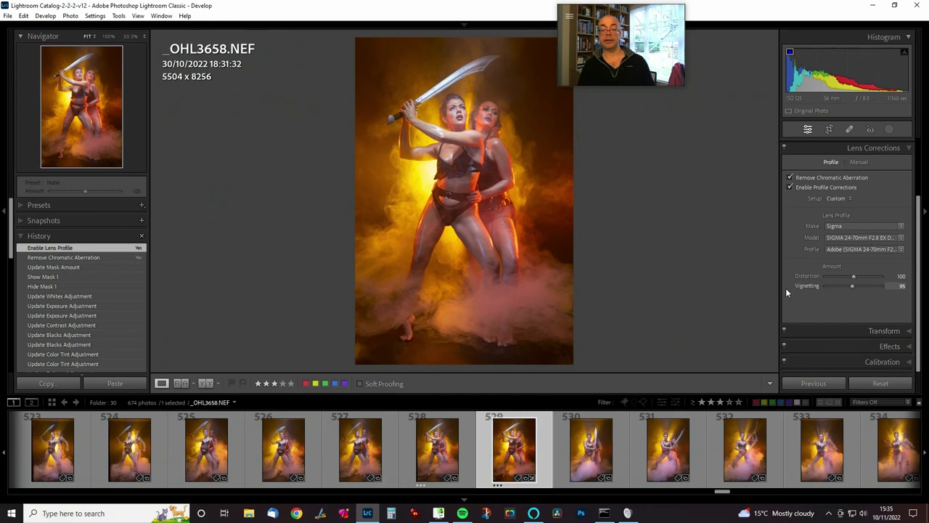
pyautogui.doubleClick(785, 288)
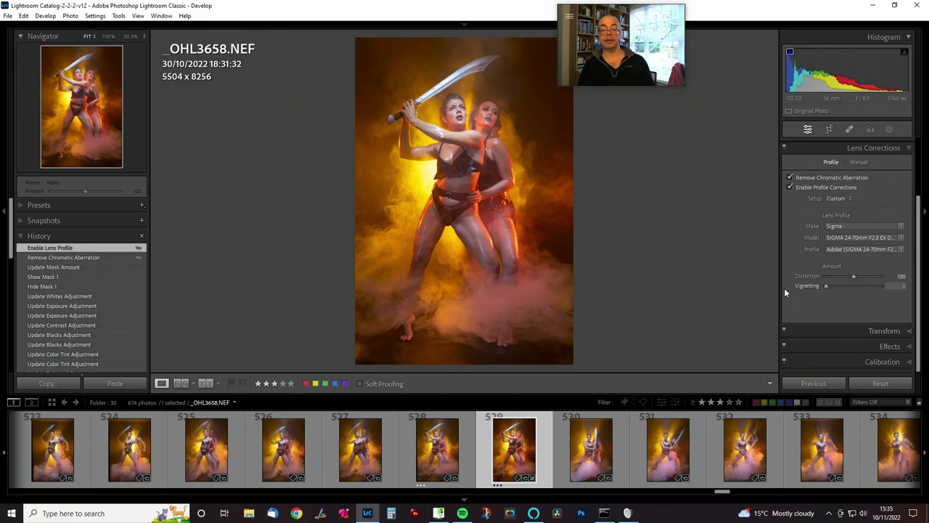
pyautogui.doubleClick(824, 286)
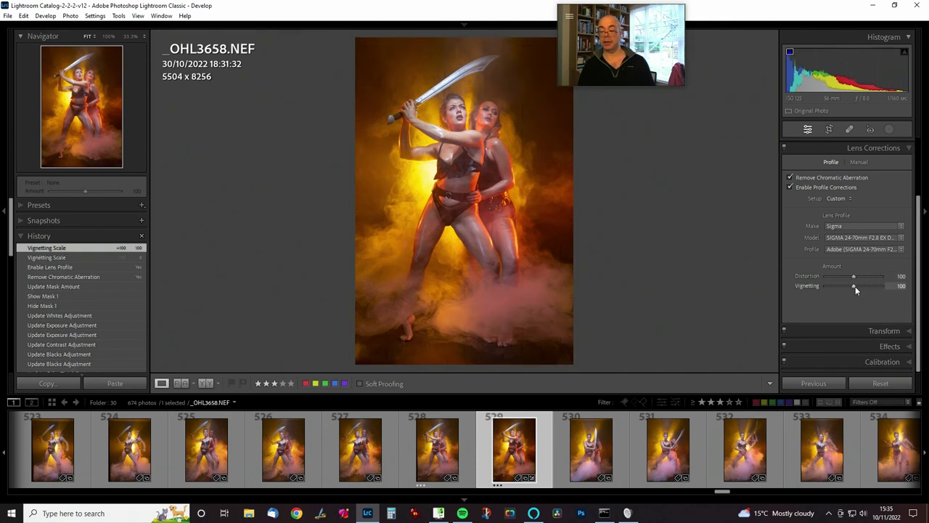
pyautogui.scroll(-2, 854, 286)
pyautogui.moveTo(841, 286); pyautogui.dragTo(833, 286)
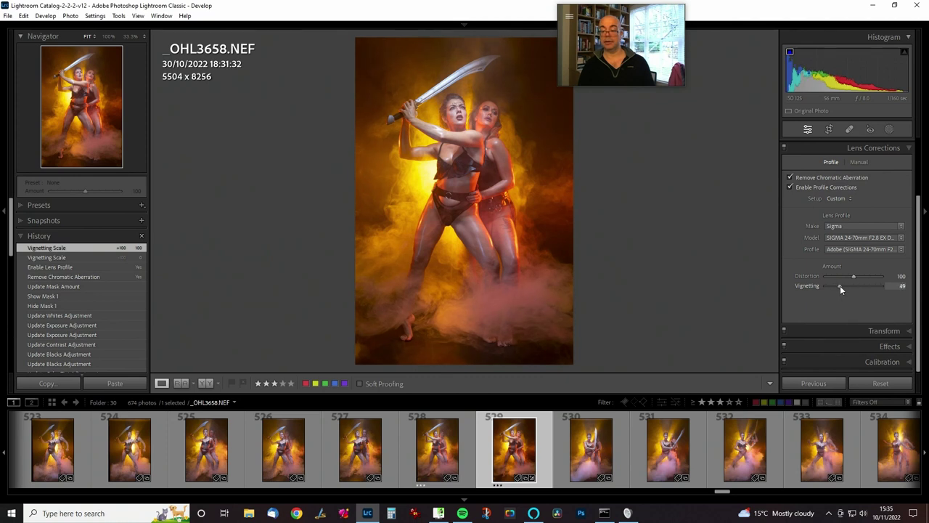
# Rotate the photo by −0.6 with the Transform adjustments.
pyautogui.click(846, 330)
pyautogui.moveTo(897, 263)
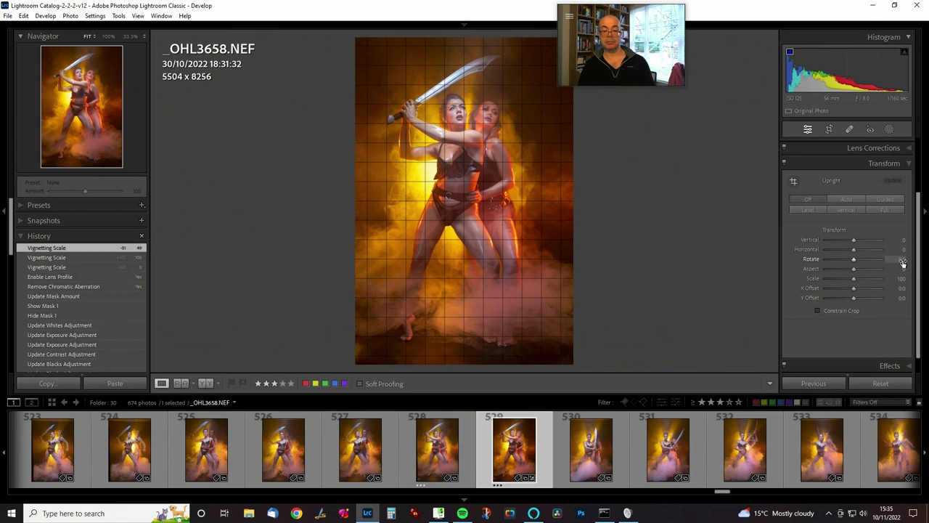
pyautogui.moveTo(903, 262); pyautogui.dragTo(897, 261)
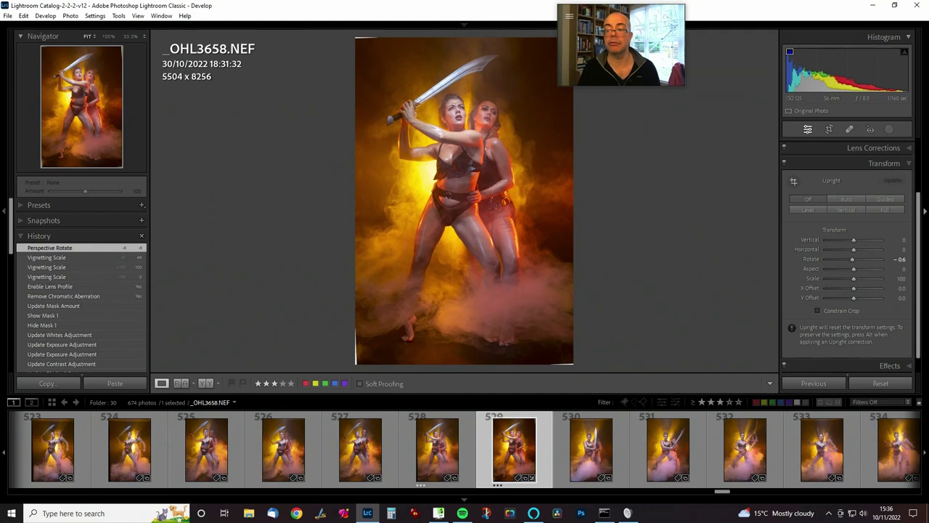
# Raise the global Shadows to +26, and try Highlights at −37 before resetting it to 0.
pyautogui.scroll(8, 907, 188)
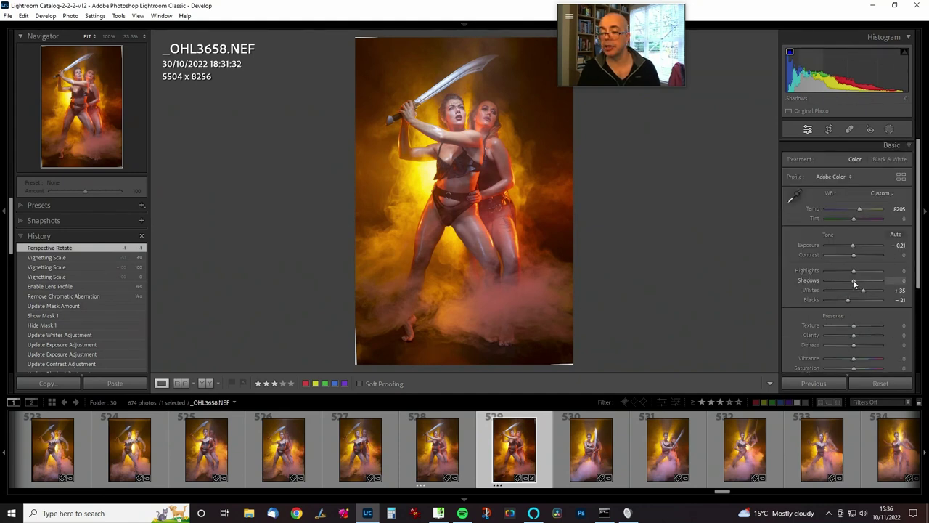
pyautogui.moveTo(853, 281)
pyautogui.mouseDown()
pyautogui.moveTo(873, 280)
pyautogui.moveTo(831, 278)
pyautogui.moveTo(844, 273)
pyautogui.mouseUp()
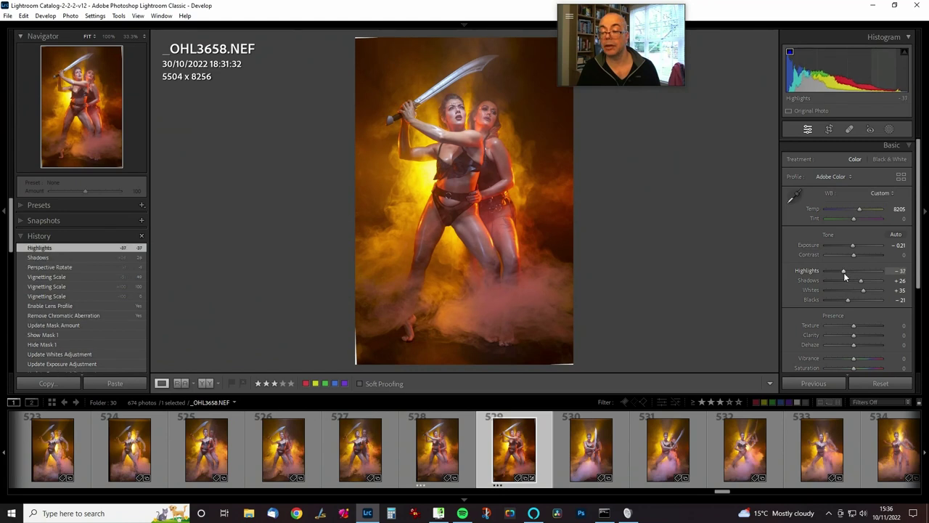
pyautogui.doubleClick(843, 272)
pyautogui.scroll(-3, 847, 276)
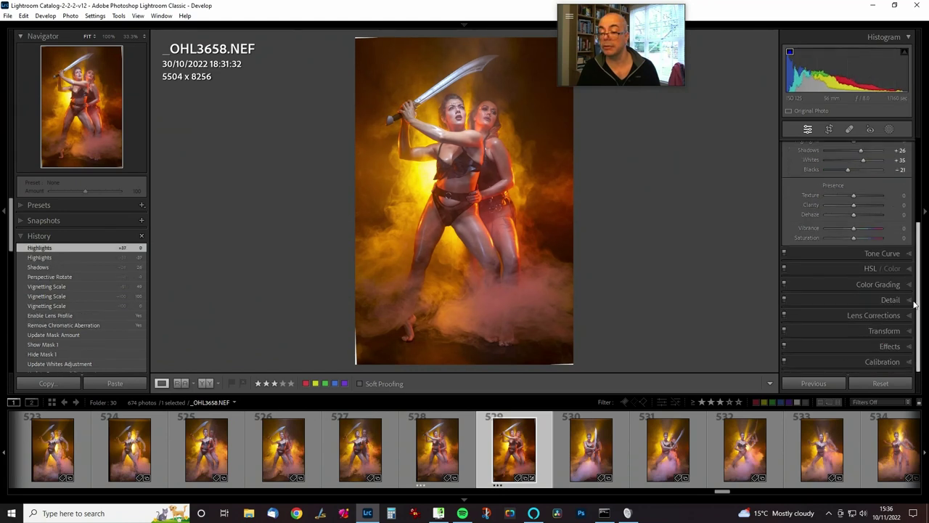
# Shift the hue of the bright yellow smoke with the HSL targeted adjustment to Yellow −16 and Green −2.
pyautogui.click(875, 268)
pyautogui.scroll(2, 844, 247)
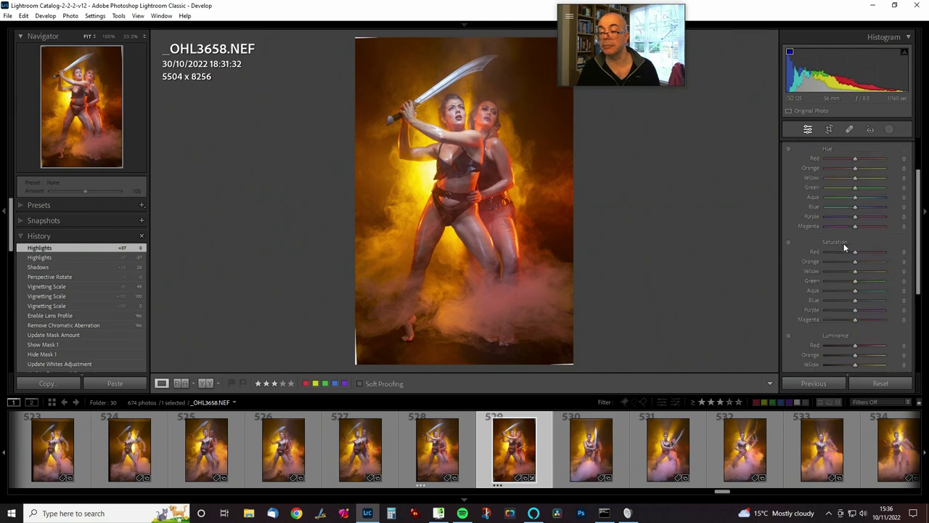
pyautogui.click(787, 149)
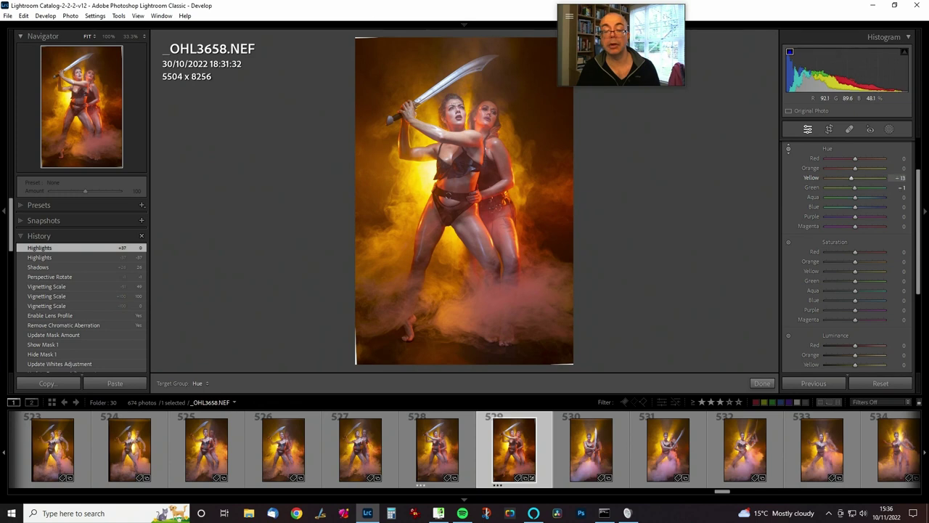
pyautogui.moveTo(421, 181); pyautogui.dragTo(421, 210)
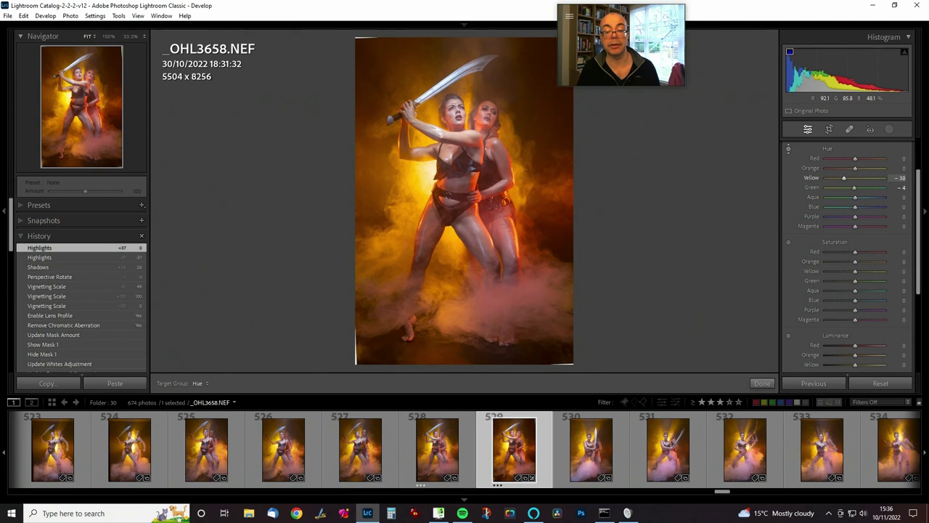
pyautogui.moveTo(418, 204); pyautogui.dragTo(435, 186)
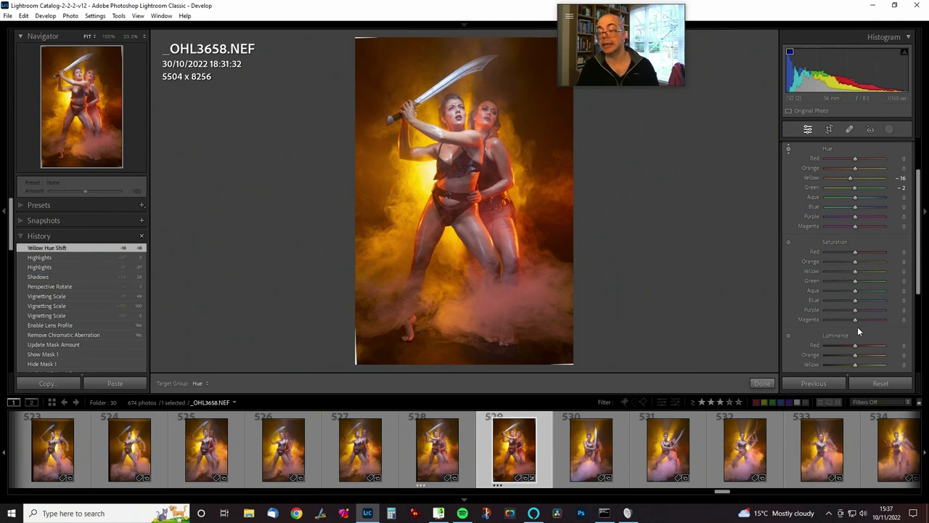
# Try darkening the yellow smoke to a Yellow luminance of −53, and reset that luminance to 0.
pyautogui.click(788, 336)
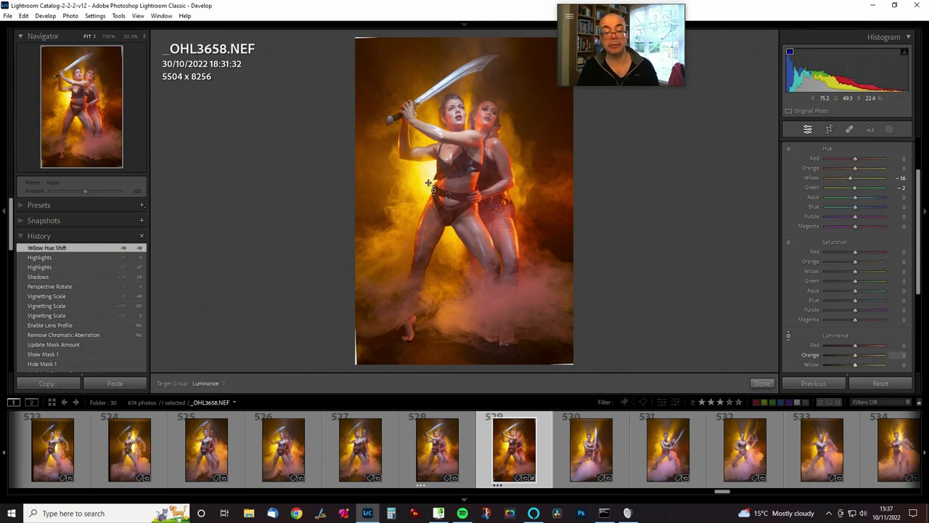
pyautogui.moveTo(424, 181); pyautogui.dragTo(423, 272)
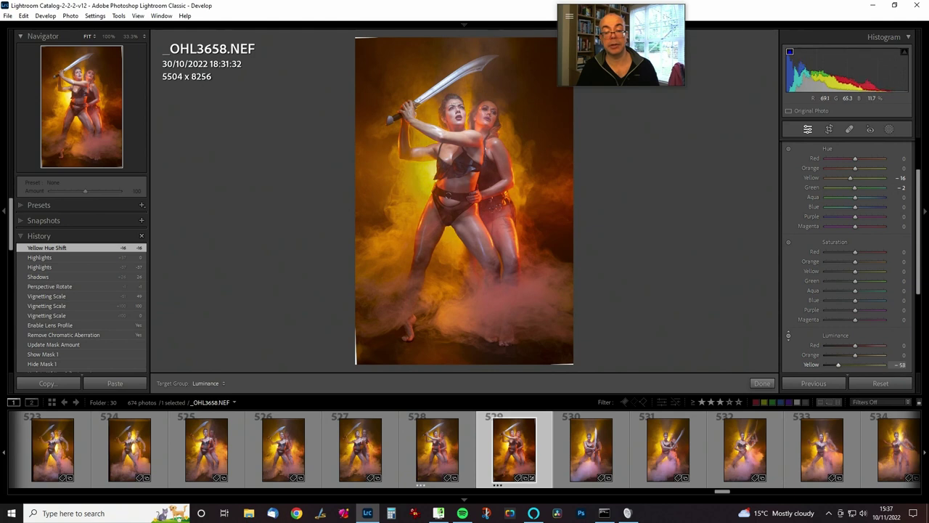
pyautogui.moveTo(424, 239); pyautogui.dragTo(425, 218)
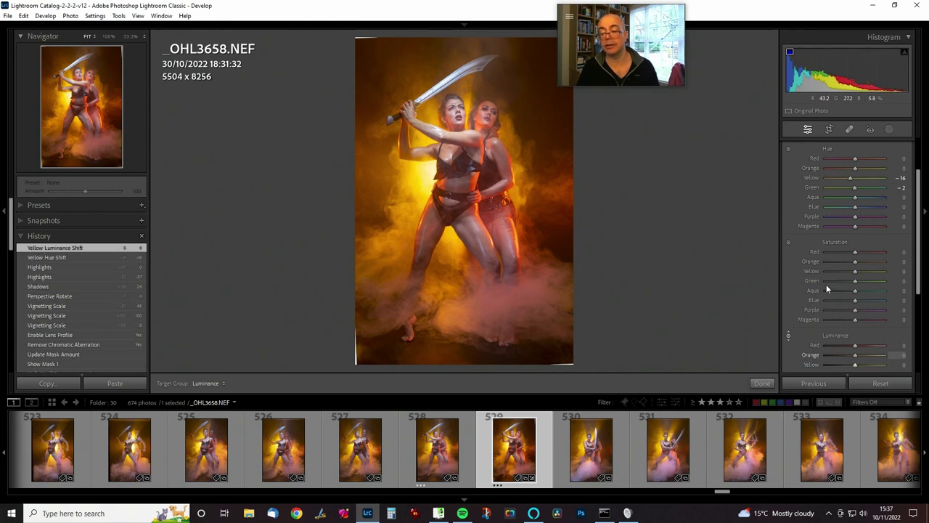
pyautogui.scroll(-2, 826, 284)
pyautogui.doubleClick(844, 328)
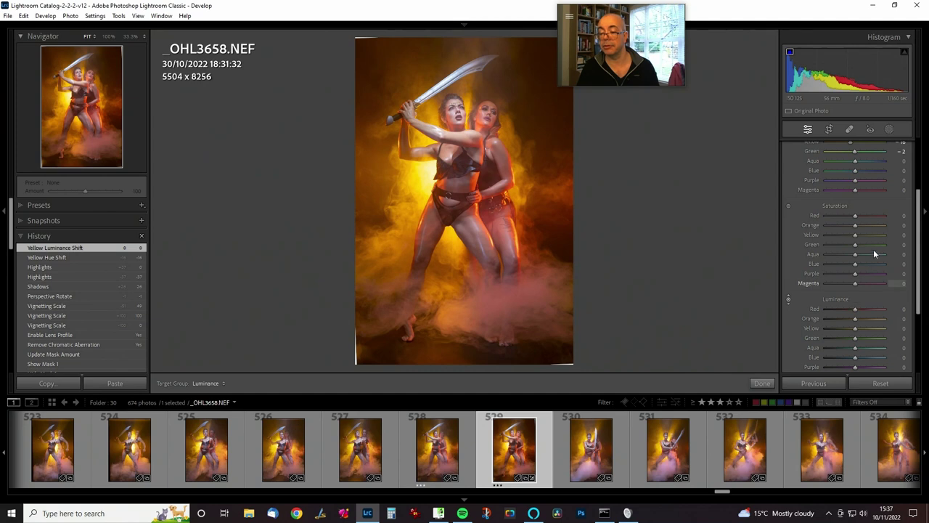
# Boost the smoke's colour with the targeted Saturation adjustment to Yellow +38 and Green +1.
pyautogui.click(789, 206)
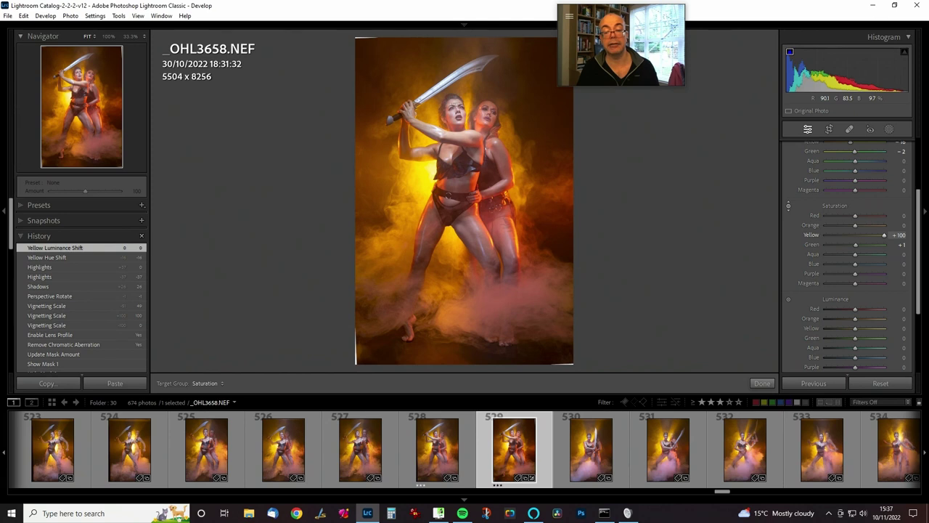
pyautogui.moveTo(435, 211)
pyautogui.mouseDown()
pyautogui.moveTo(435, 240)
pyautogui.moveTo(435, 218)
pyautogui.mouseUp()
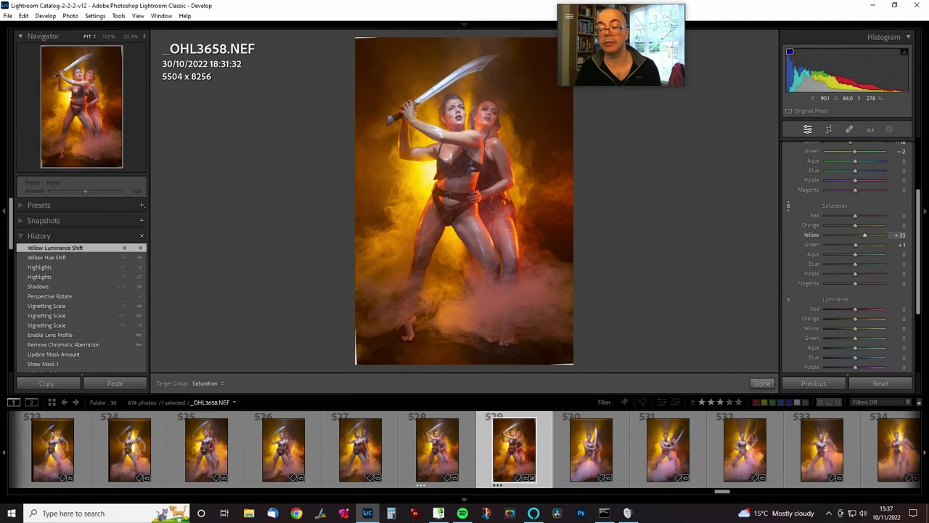
pyautogui.moveTo(528, 246); pyautogui.dragTo(528, 253)
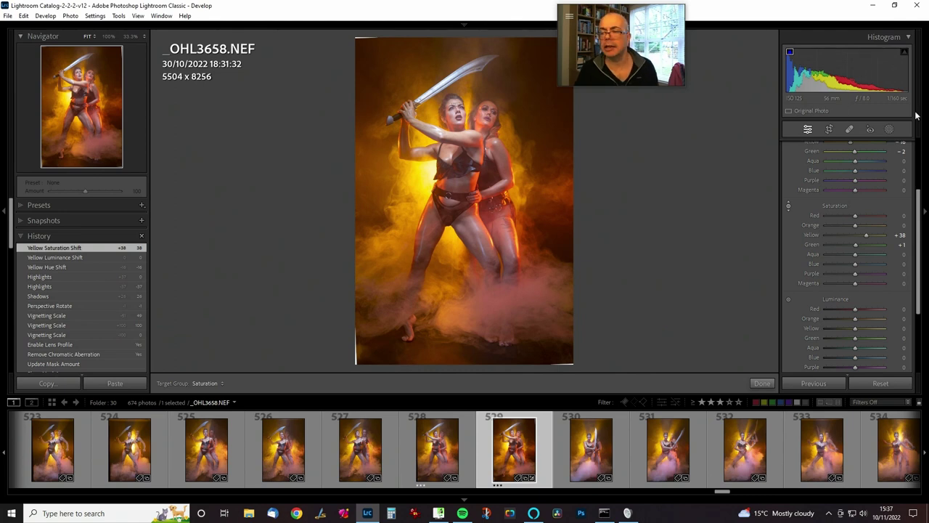
# Create a new Select People mask from Person 1 covering the Entire Person.
pyautogui.click(890, 130)
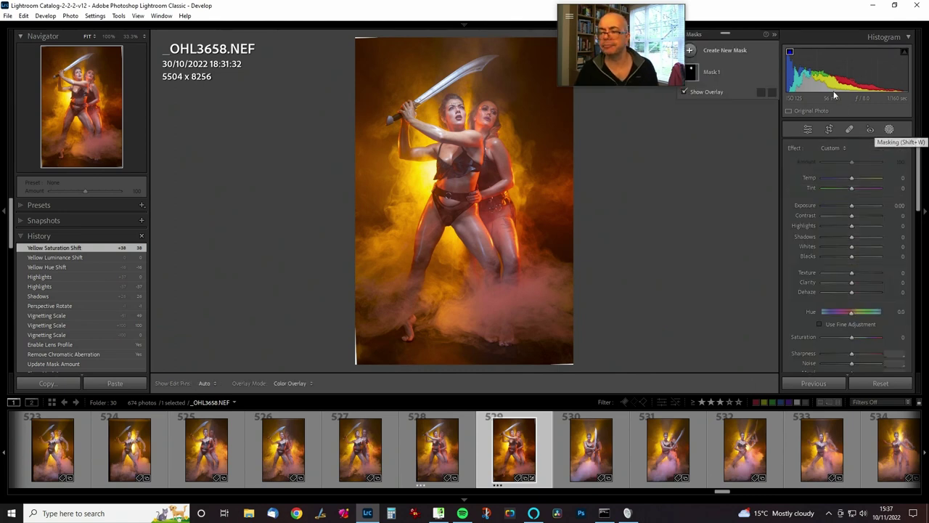
pyautogui.click(693, 50)
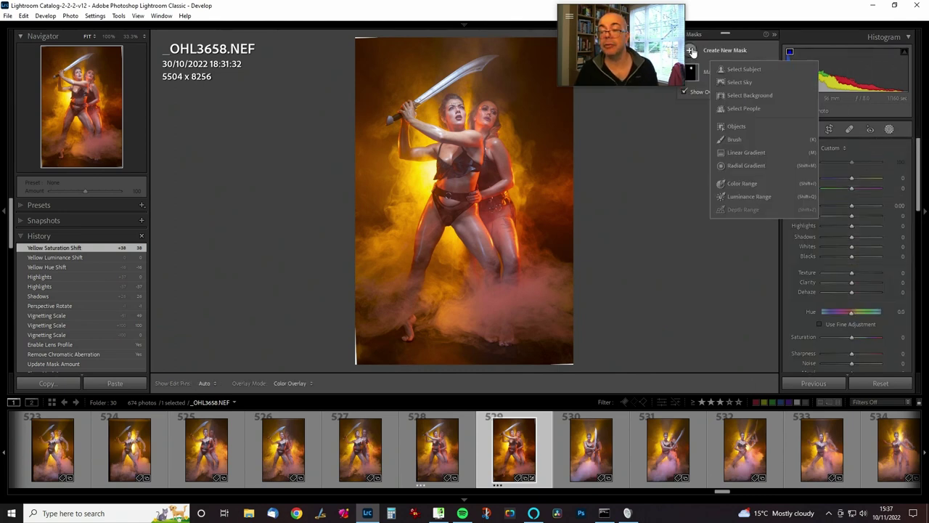
pyautogui.click(748, 108)
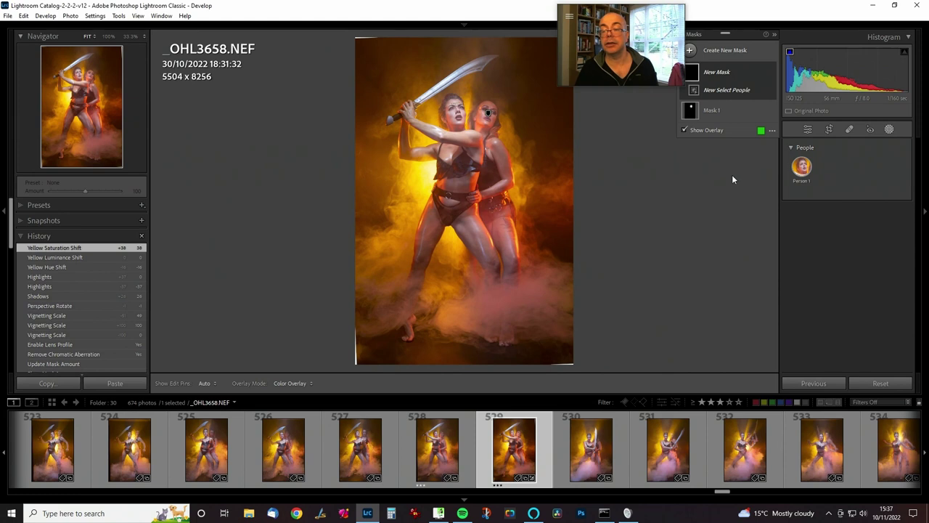
pyautogui.click(805, 168)
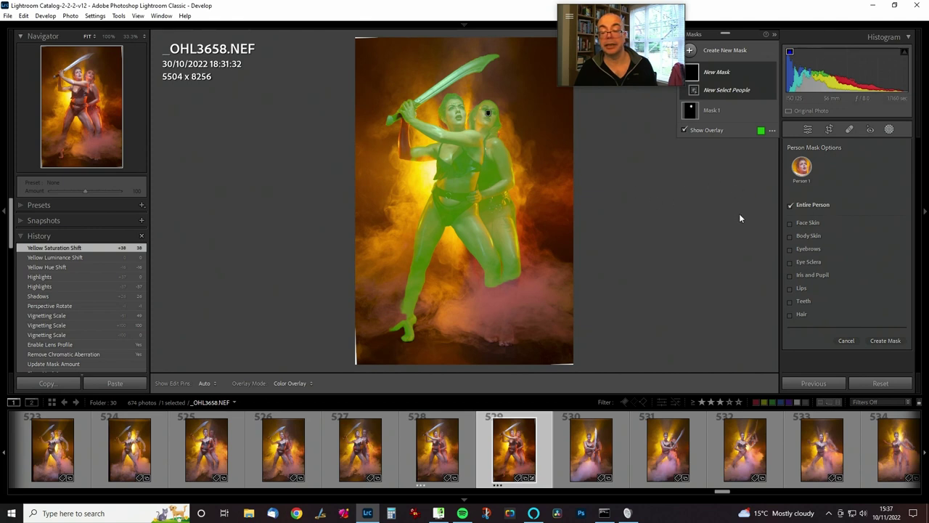
pyautogui.click(893, 341)
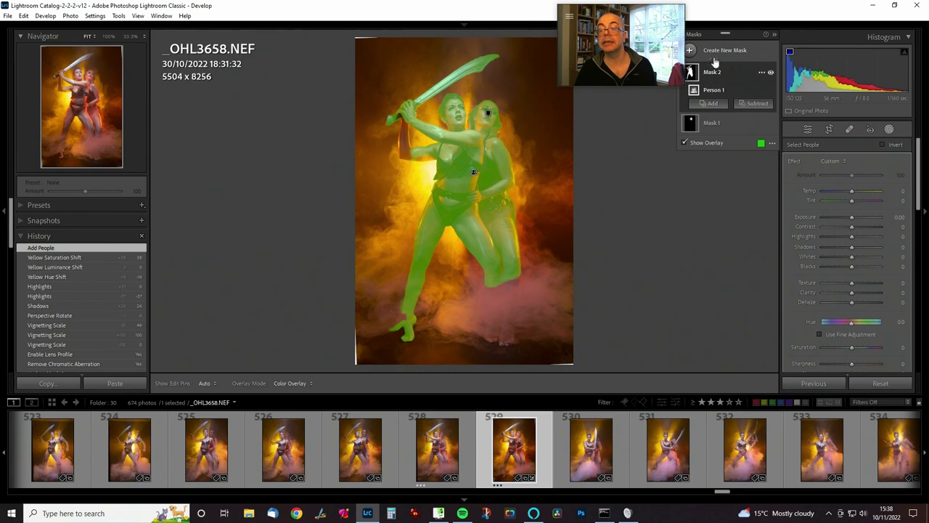
# Add the front woman's unmasked raised arm and gaps near her hands and head to Mask 2, using a size 3 Auto Mask brush.
pyautogui.click(710, 104)
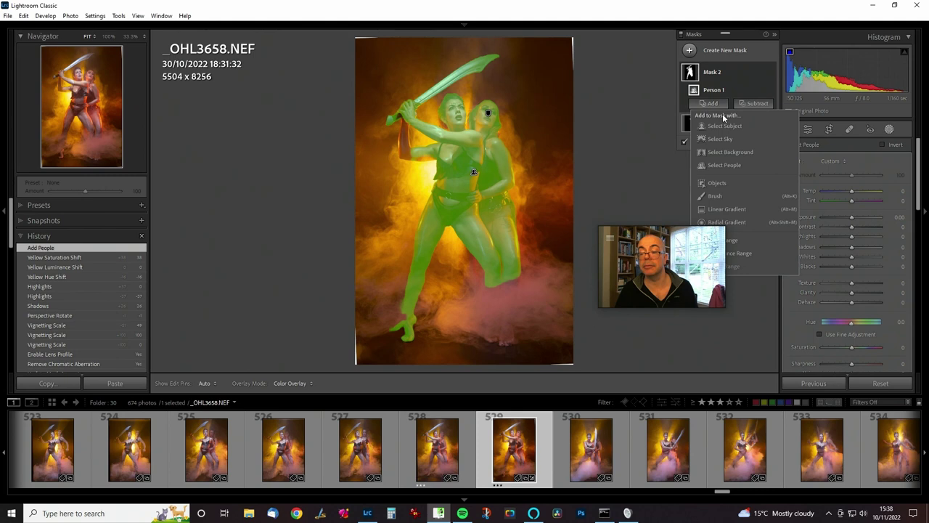
pyautogui.click(727, 196)
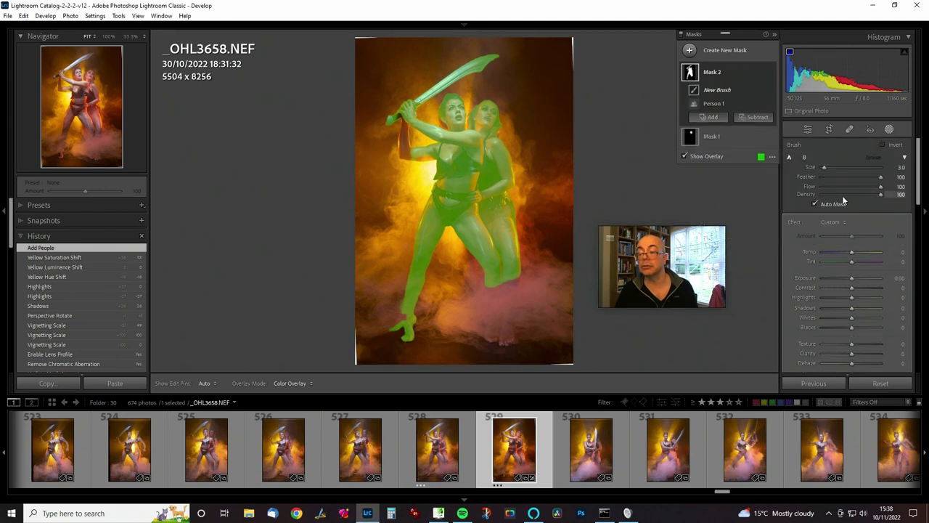
pyautogui.press('h')
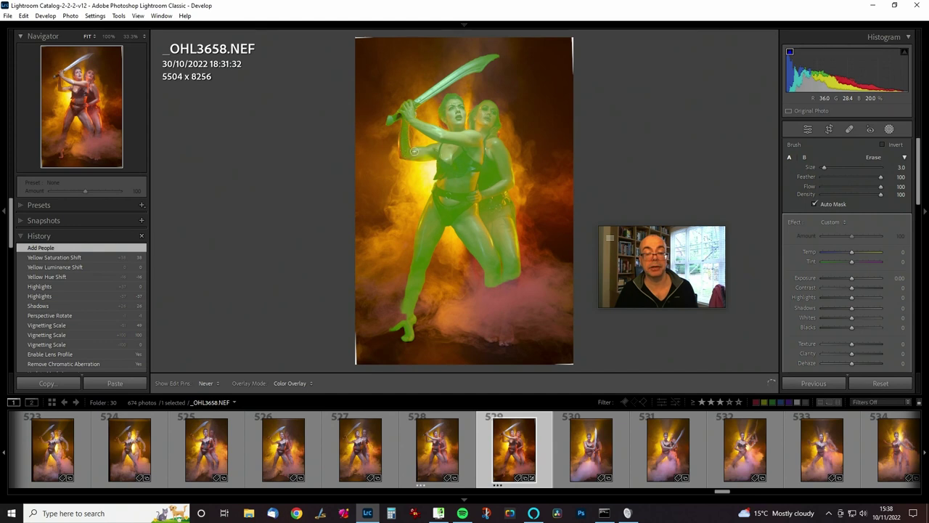
pyautogui.click(404, 114)
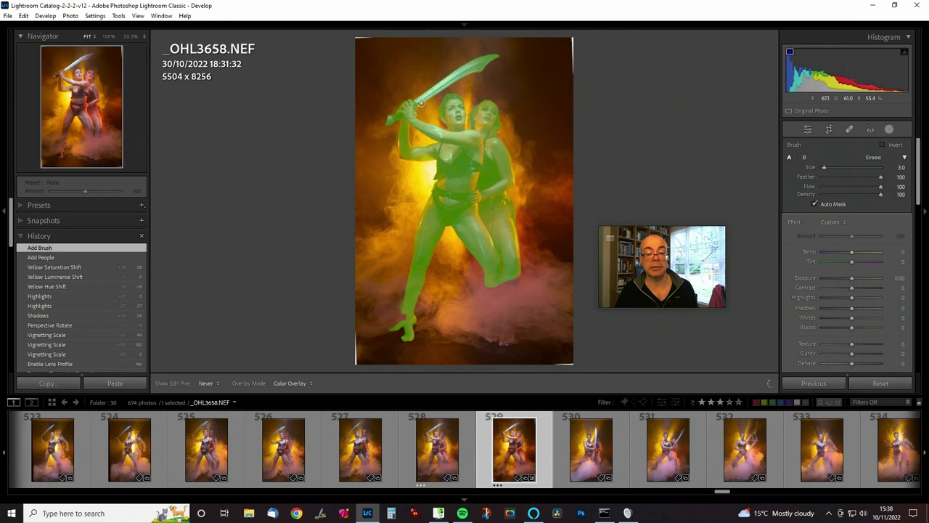
pyautogui.click(420, 103)
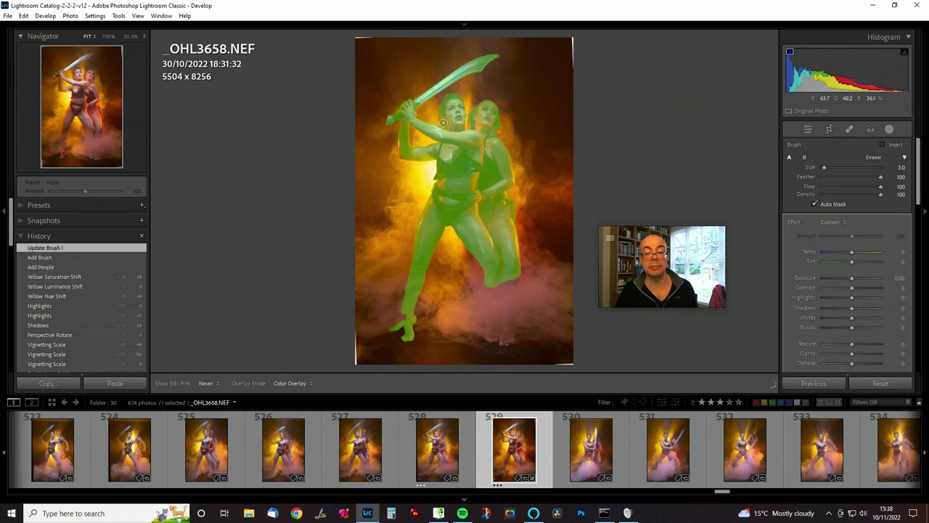
pyautogui.click(443, 122)
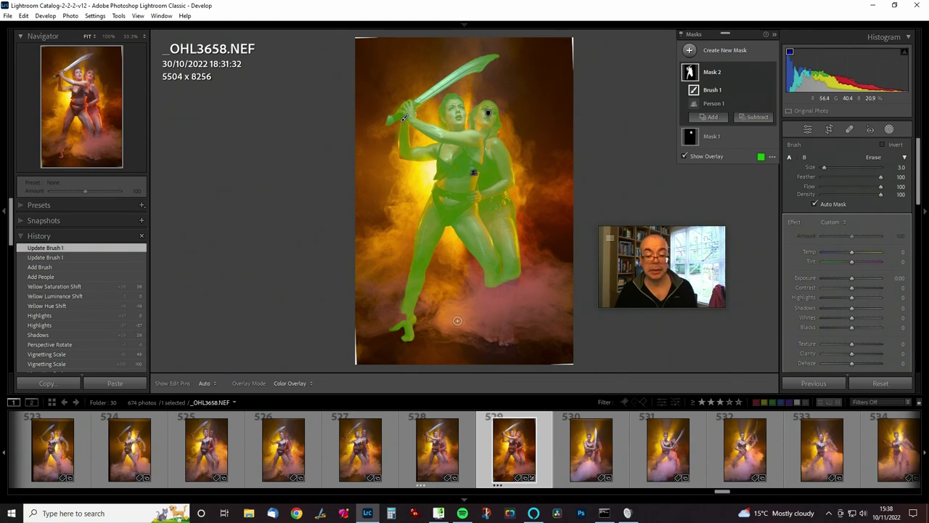
# Subtract the spill behind the front woman's heel from Mask 2 with a brush, and paint her ankle back in with Brush 1.
pyautogui.click(758, 118)
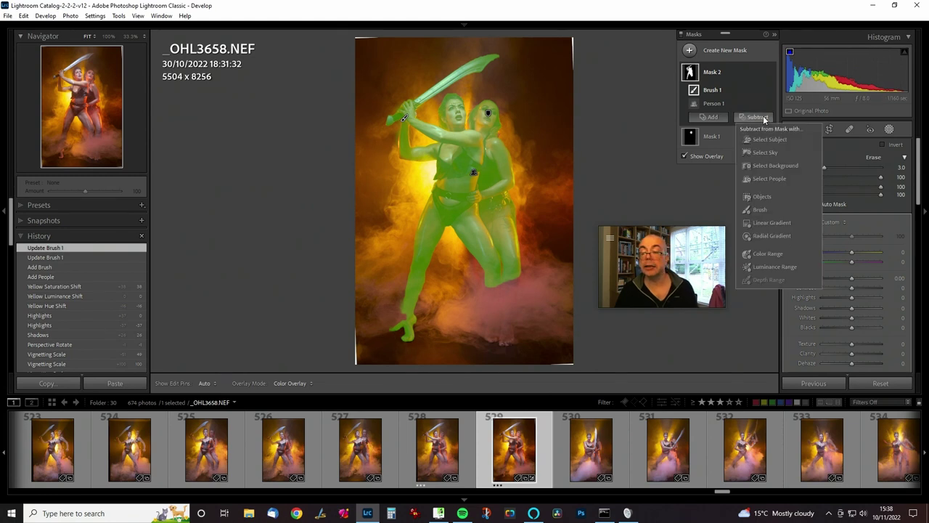
pyautogui.click(759, 209)
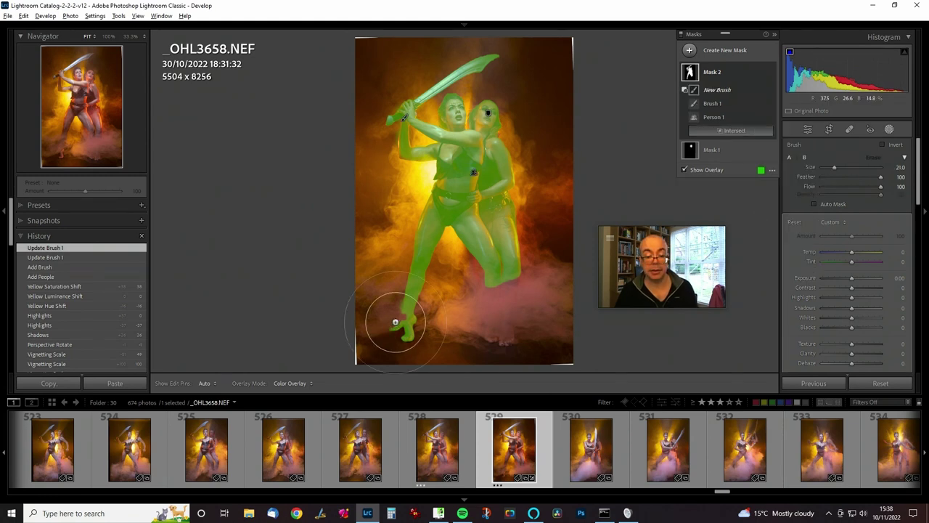
pyautogui.press('h')
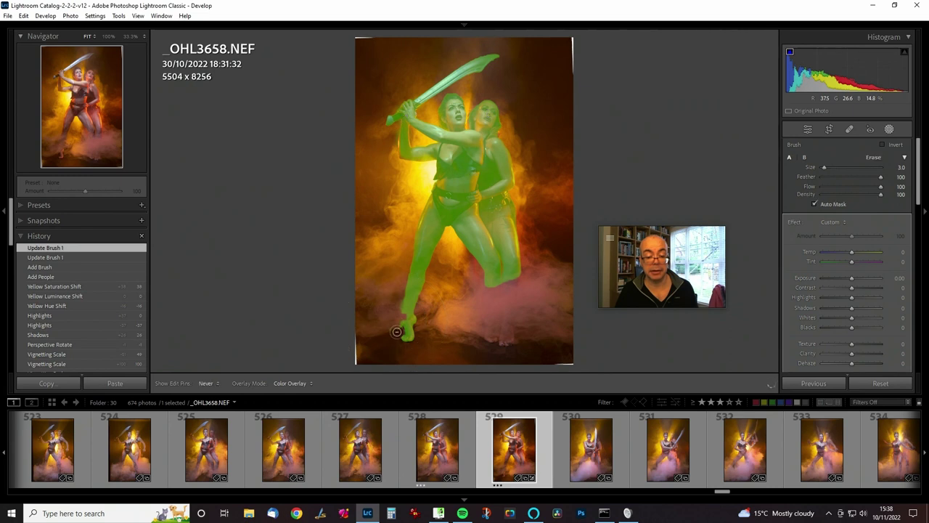
pyautogui.moveTo(396, 331); pyautogui.dragTo(393, 331)
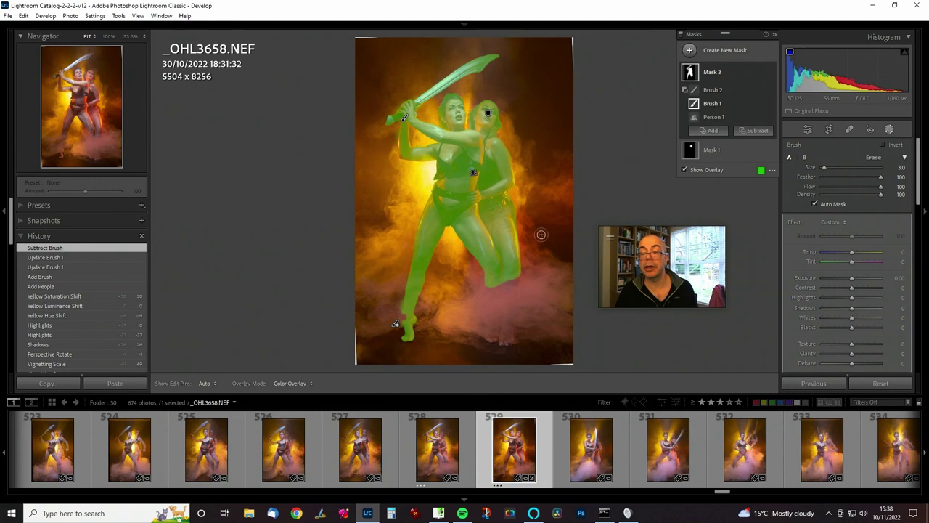
pyautogui.press('h')
pyautogui.click(404, 322)
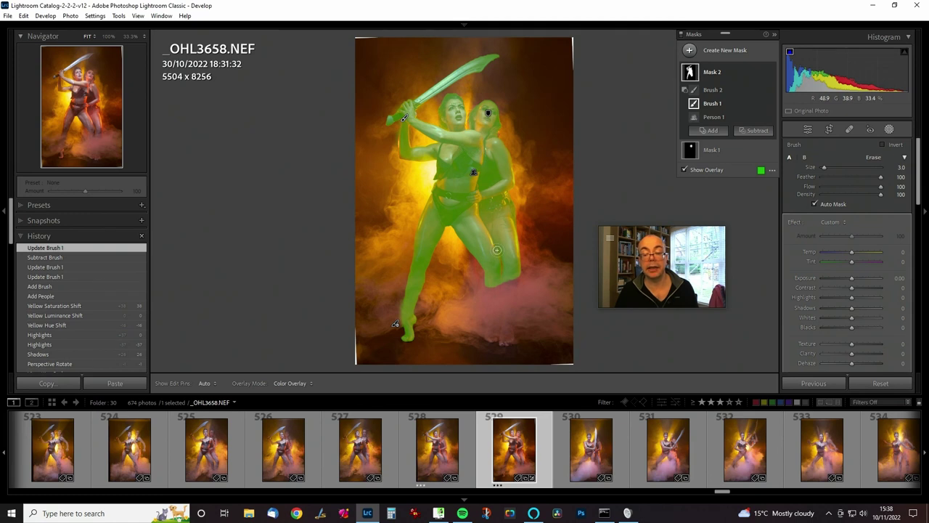
# Fill in the missing mask areas around the women's knees and lower legs using Brush 1 at size 7.
pyautogui.scroll(4, 497, 252)
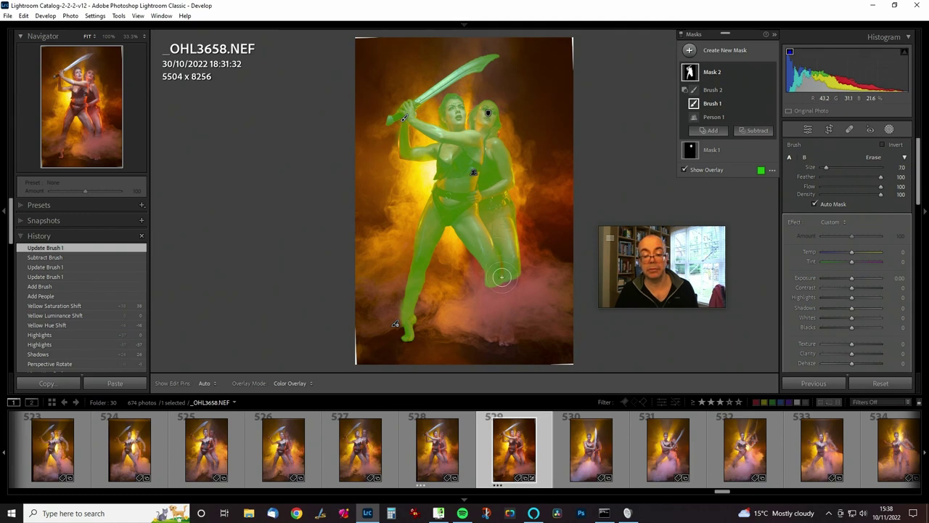
pyautogui.click(500, 273)
pyautogui.click(501, 275)
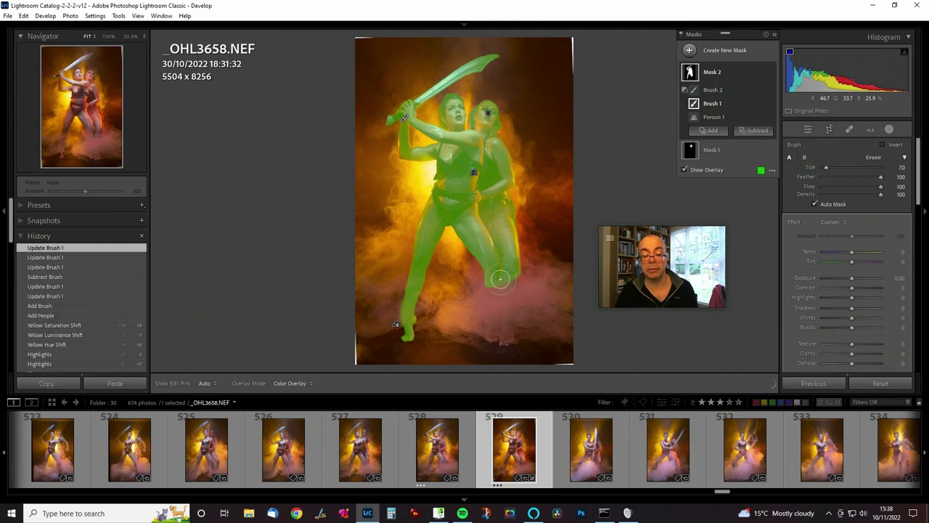
pyautogui.click(497, 270)
pyautogui.click(498, 274)
pyautogui.press('h')
pyautogui.click(512, 274)
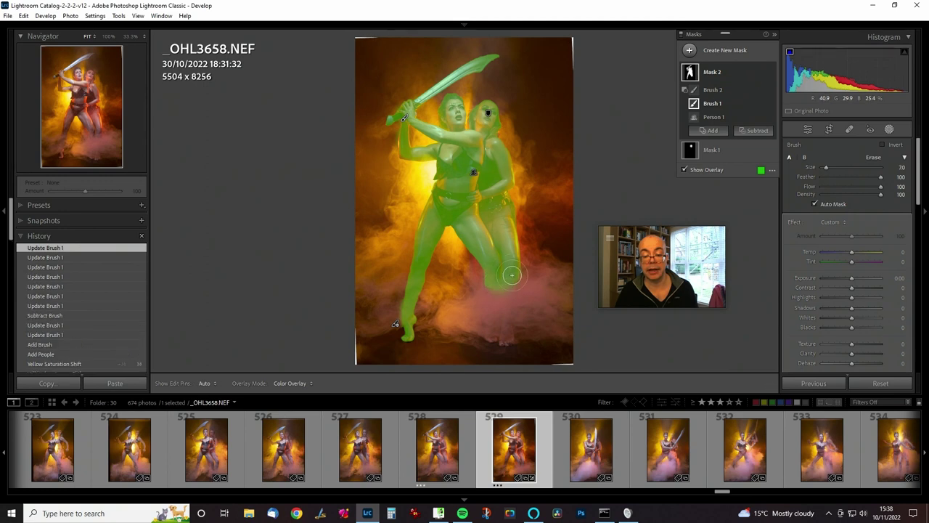
pyautogui.click(508, 280)
pyautogui.press('h')
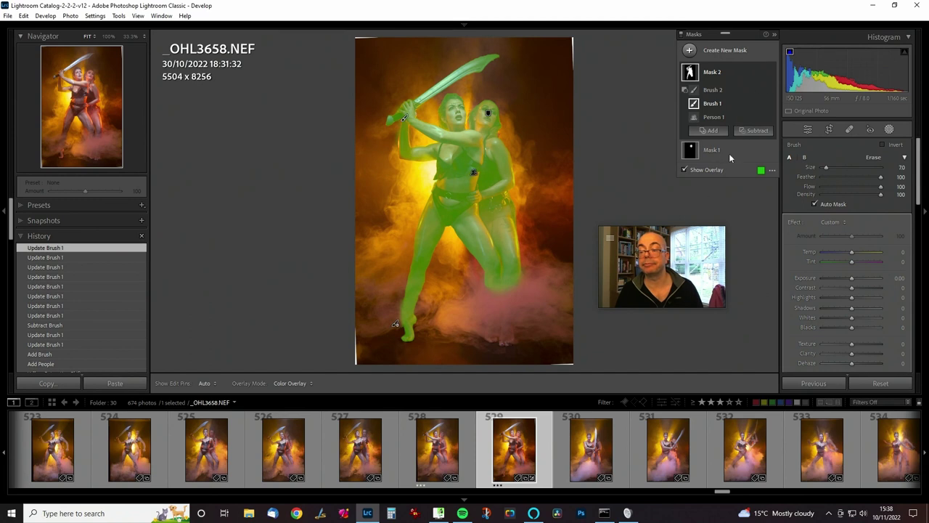
# Hide the mask overlay and set Mask 2's Exposure to 0.10.
pyautogui.click(701, 170)
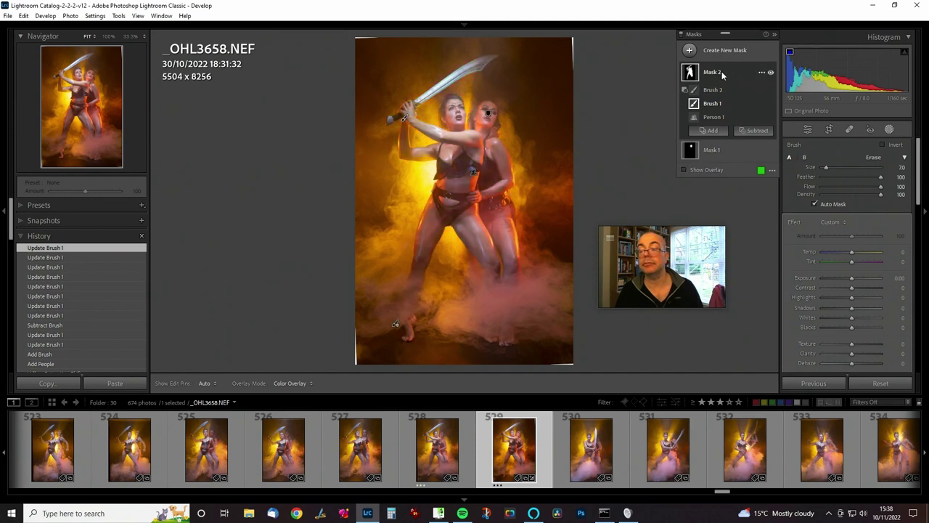
pyautogui.click(738, 71)
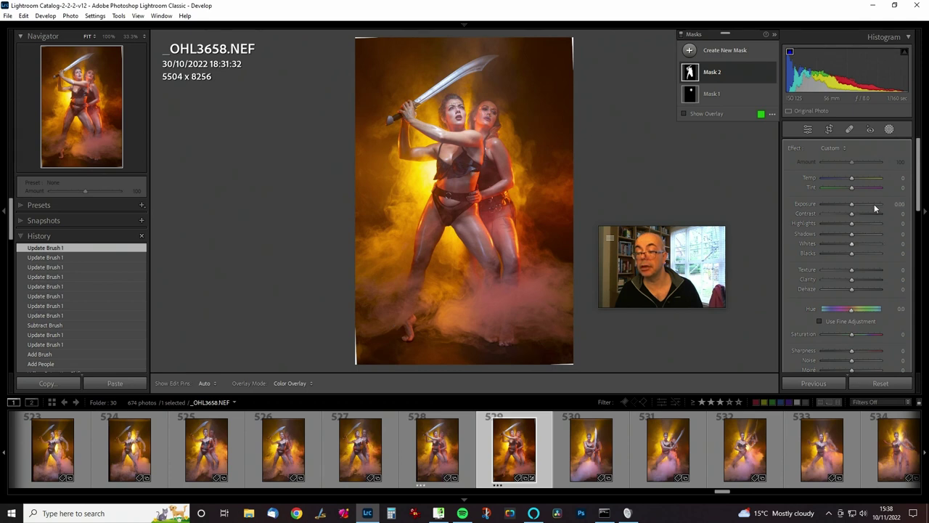
pyautogui.moveTo(895, 205); pyautogui.dragTo(905, 205)
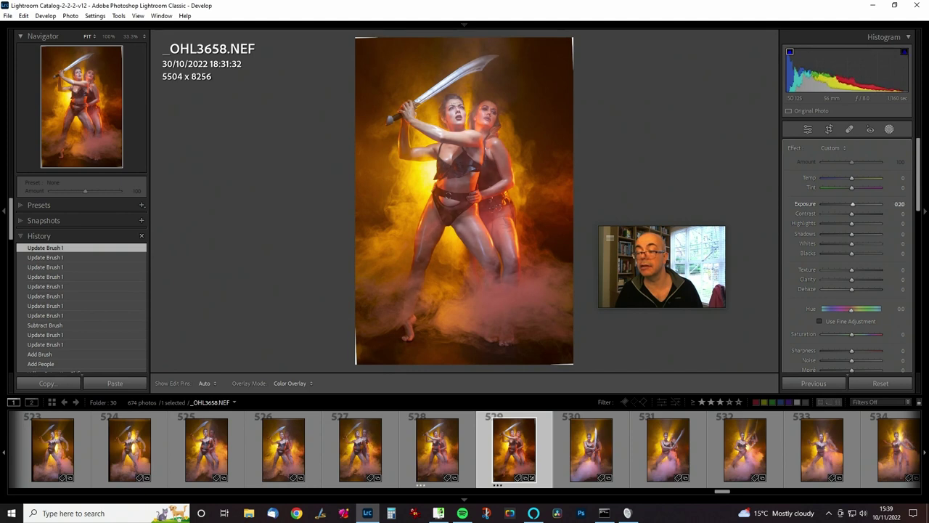
pyautogui.moveTo(905, 204); pyautogui.dragTo(899, 204)
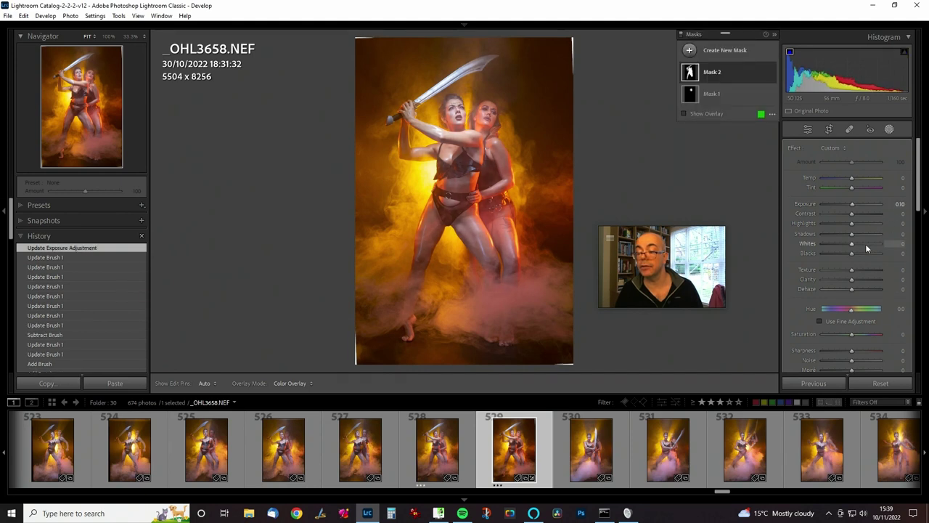
# Set Mask 2's Whites to 19 and its Dehaze to 1.
pyautogui.moveTo(851, 248); pyautogui.dragTo(855, 243)
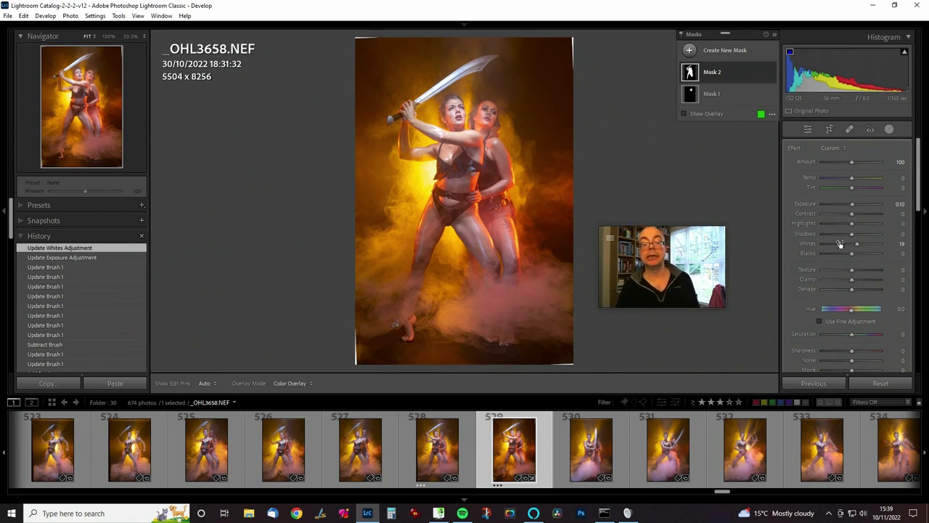
pyautogui.moveTo(853, 293); pyautogui.dragTo(852, 294)
pyautogui.click(899, 289)
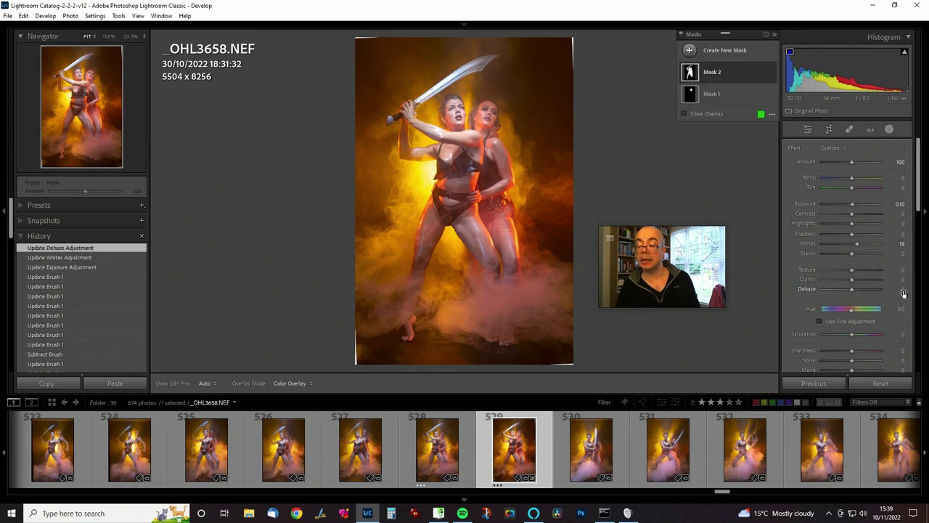
pyautogui.write('1')
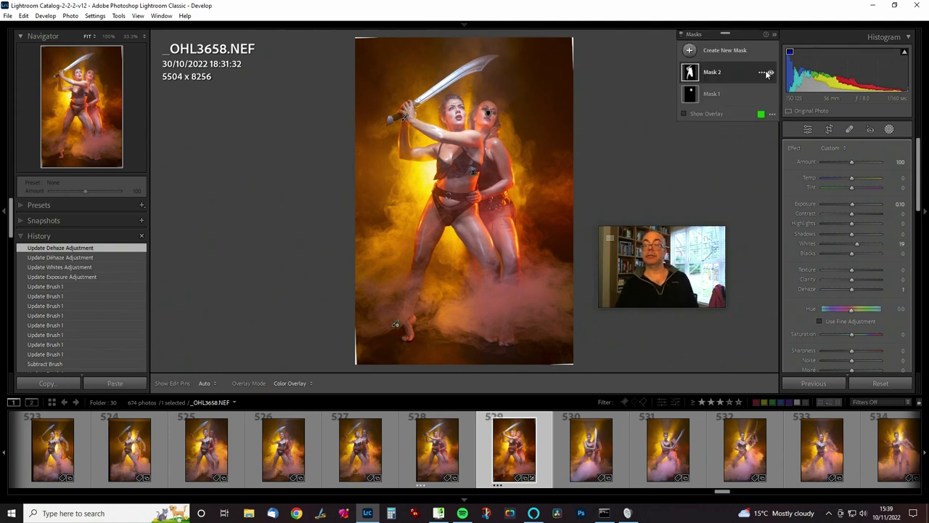
# Compare the photo with Mask 2 hidden and shown to judge its effect on both women.
pyautogui.click(771, 73)
pyautogui.click(771, 73)
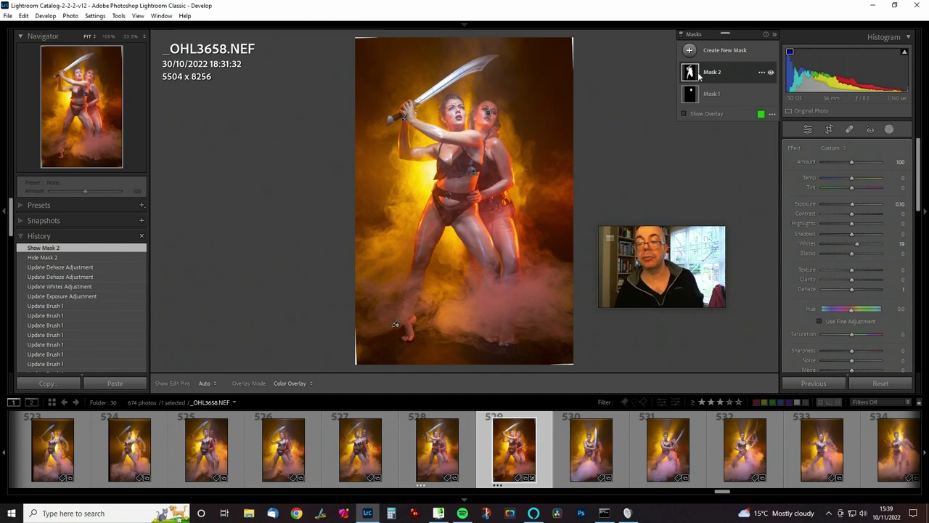
pyautogui.moveTo(691, 72)
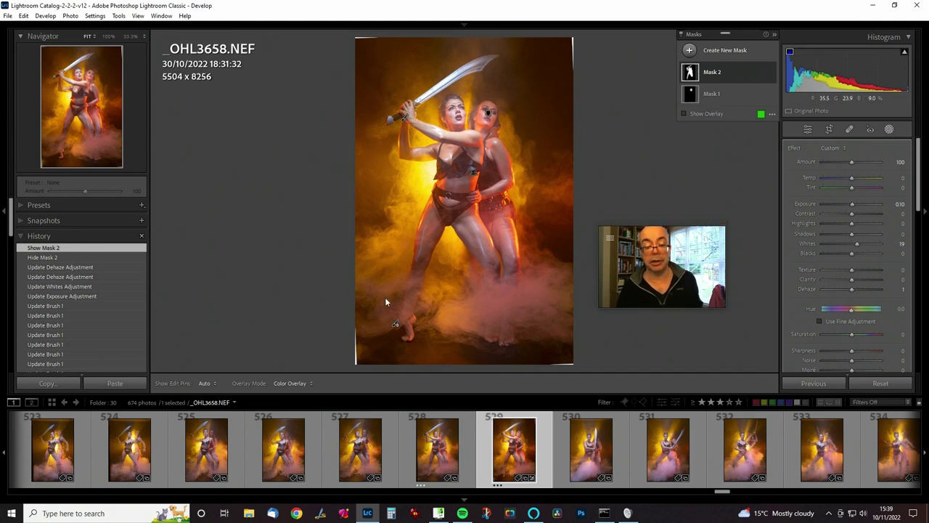
# Open the adjusted photo _OHL3658.NEF in Adobe Photoshop 2023 for further editing.
pyautogui.rightClick(490, 77)
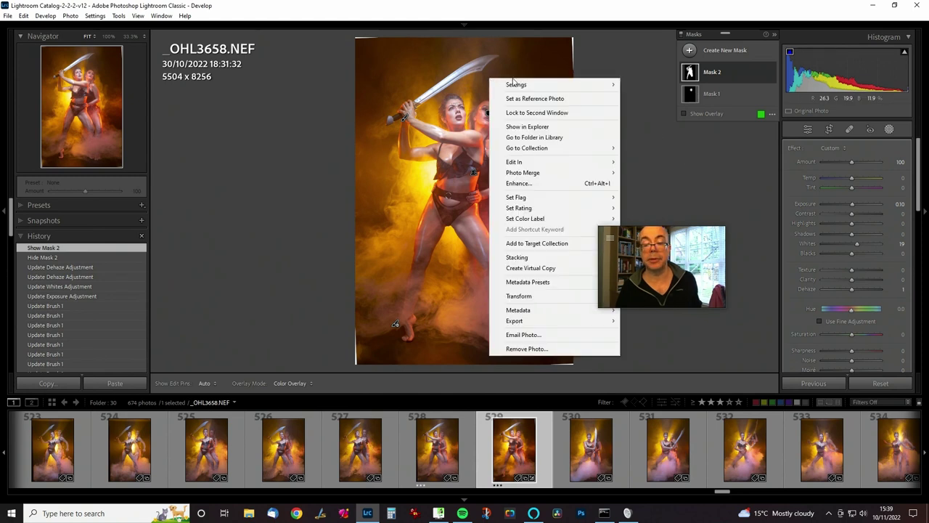
pyautogui.moveTo(527, 164)
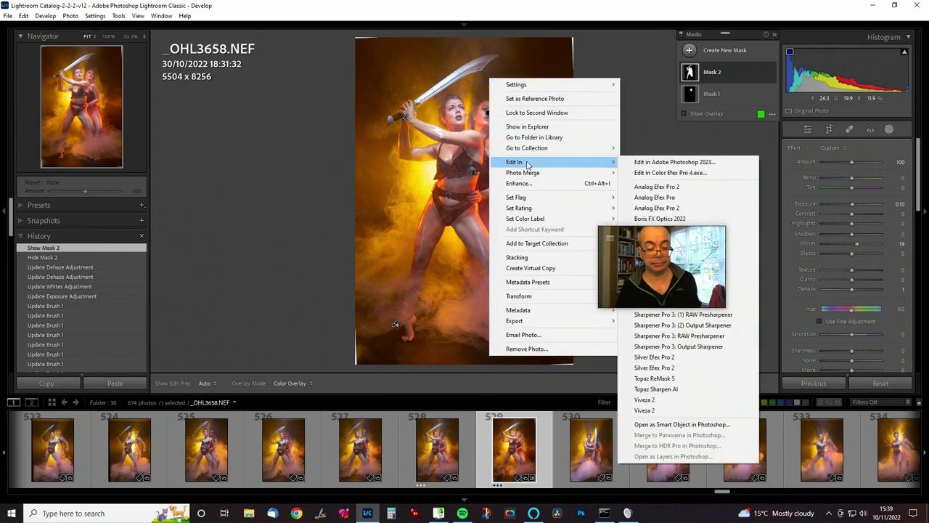
pyautogui.click(671, 165)
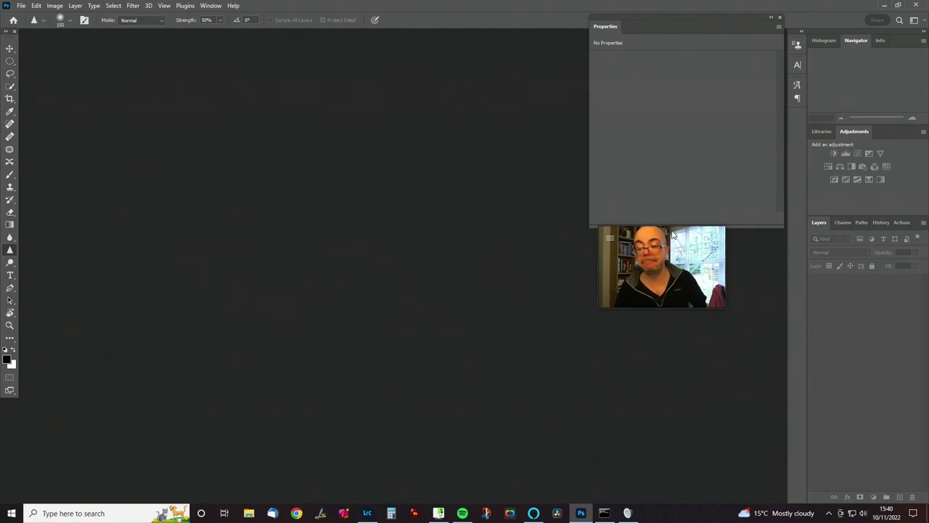
pyautogui.moveTo(669, 247); pyautogui.dragTo(716, 16)
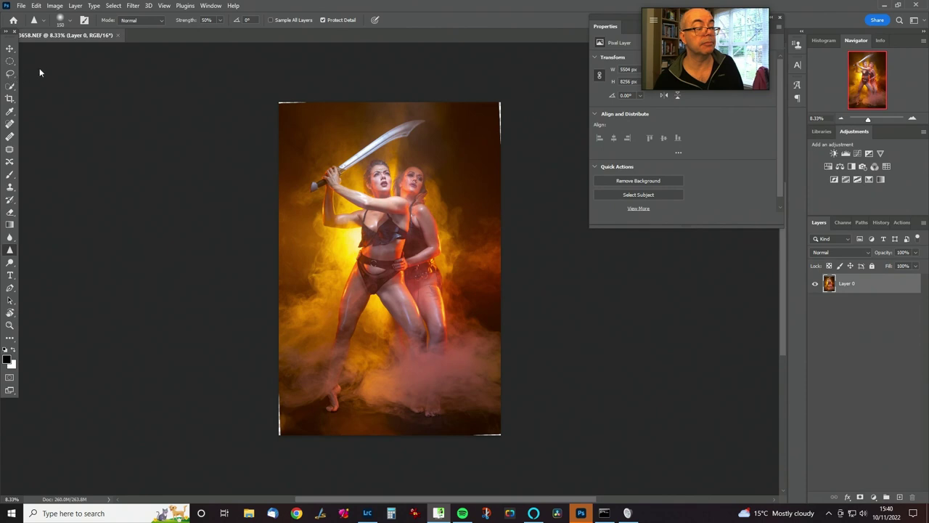
# Select the blank white wedges in all four corners of the image together, using the Polygonal Lasso with 0 px feather.
pyautogui.click(10, 73)
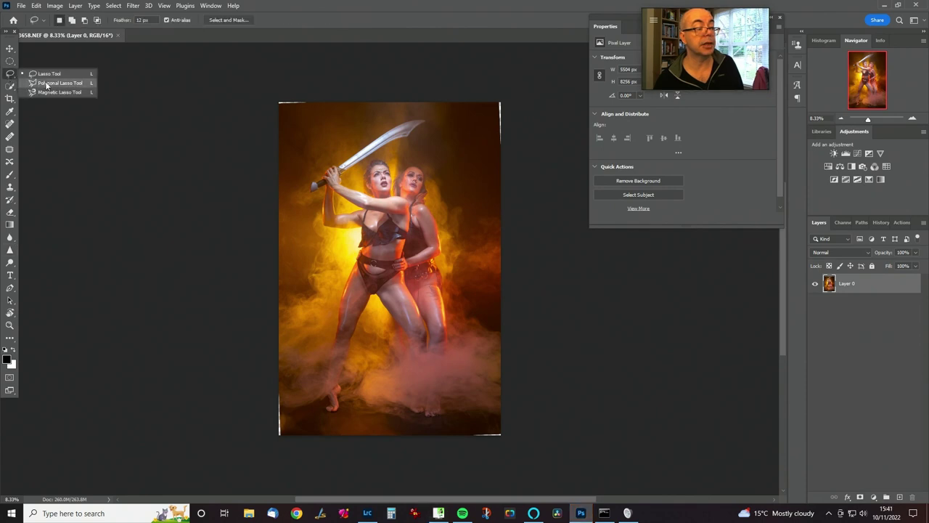
pyautogui.click(46, 86)
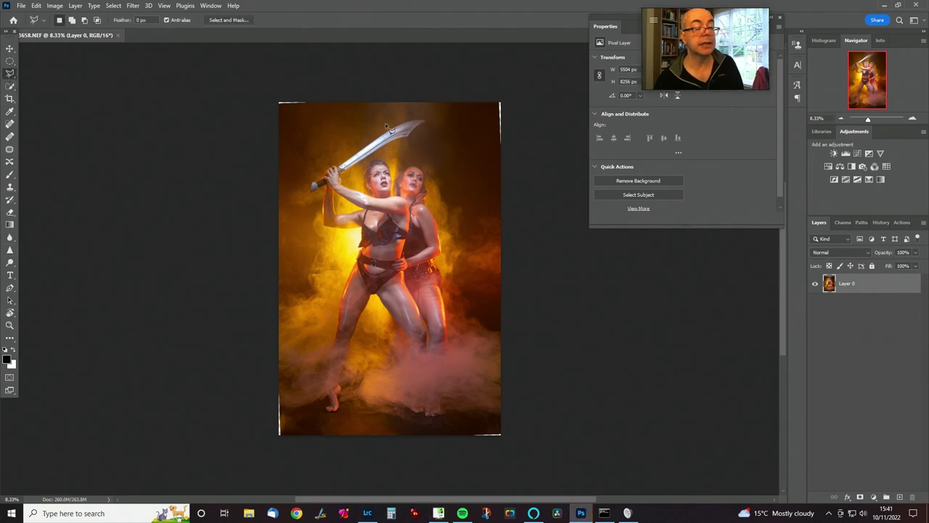
pyautogui.click(494, 94)
pyautogui.click(501, 148)
pyautogui.click(510, 141)
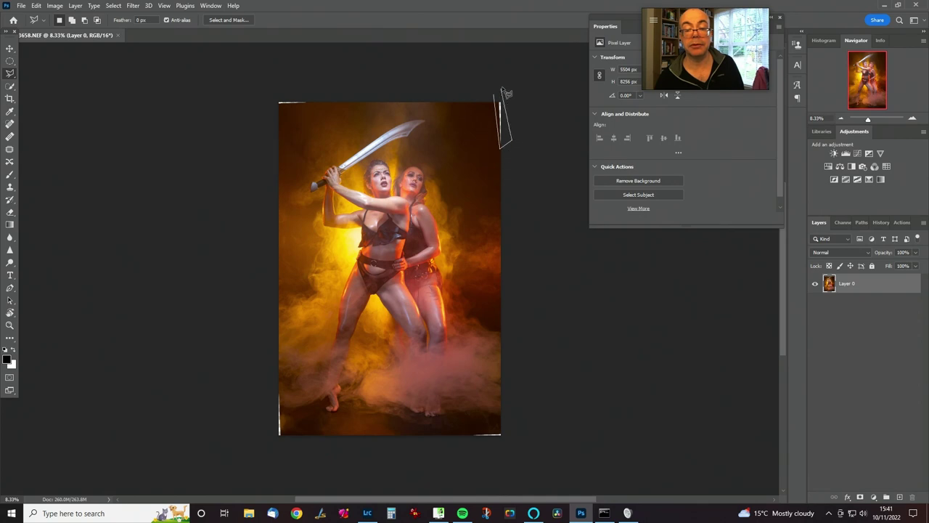
pyautogui.doubleClick(506, 88)
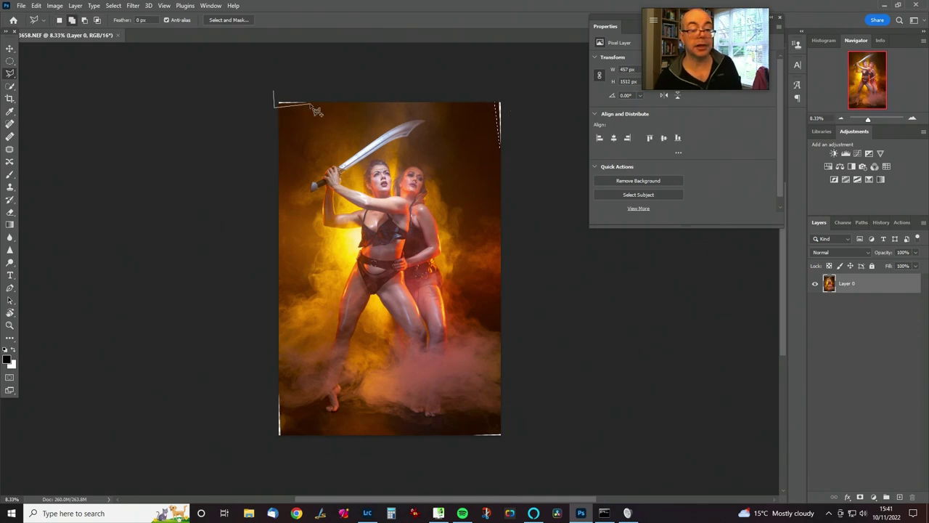
pyautogui.doubleClick(312, 100)
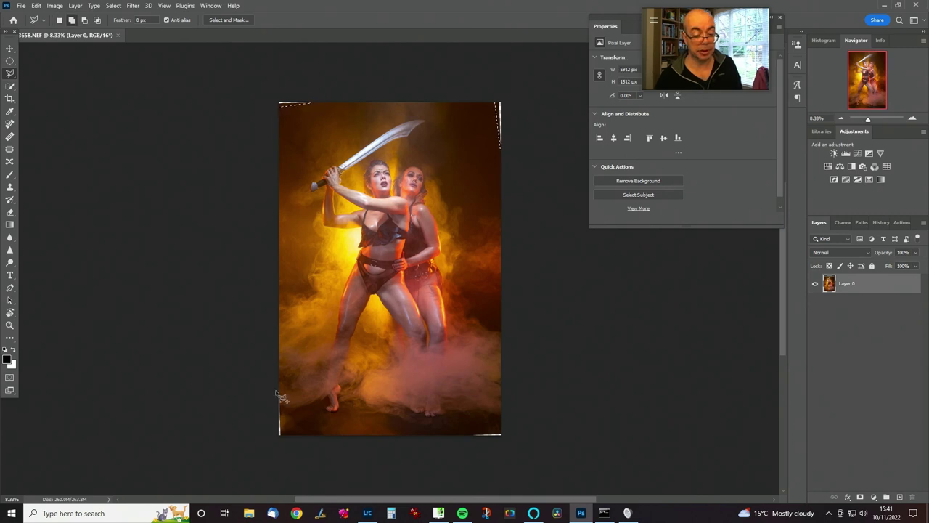
pyautogui.click(275, 391)
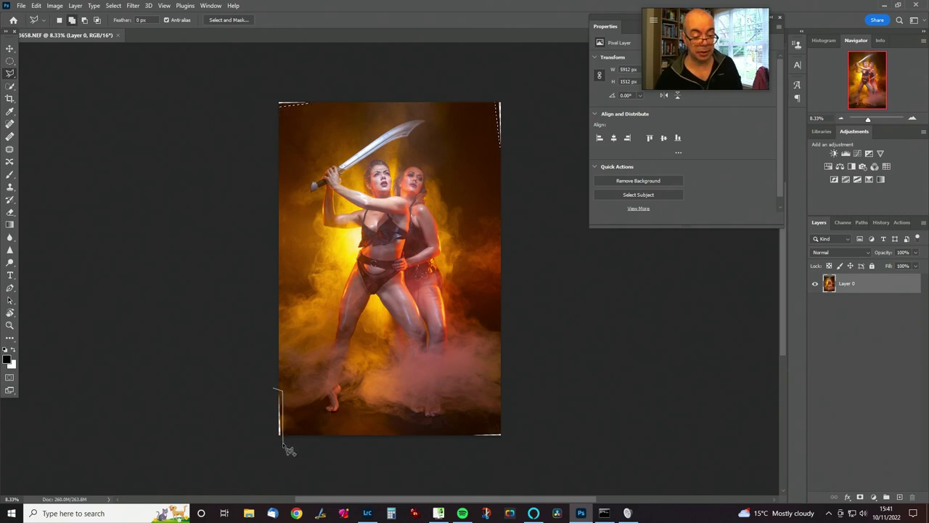
pyautogui.doubleClick(275, 443)
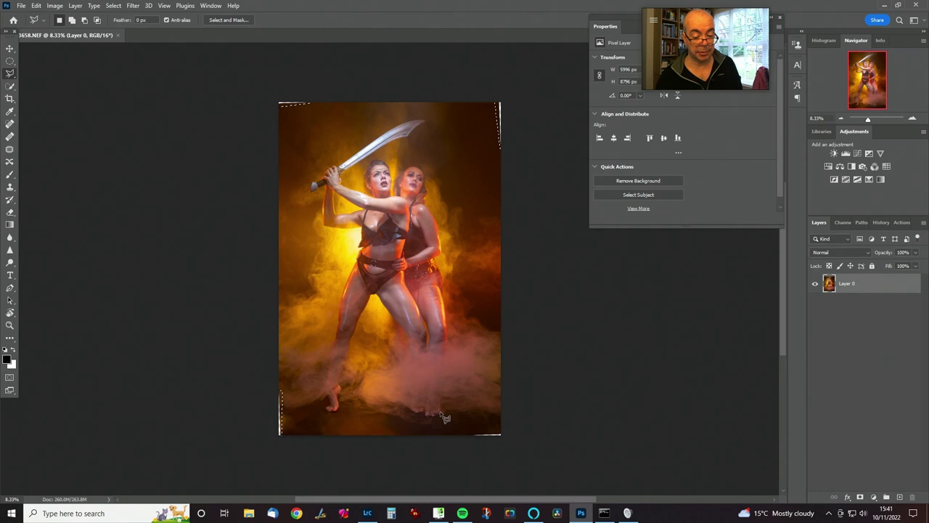
pyautogui.click(470, 436)
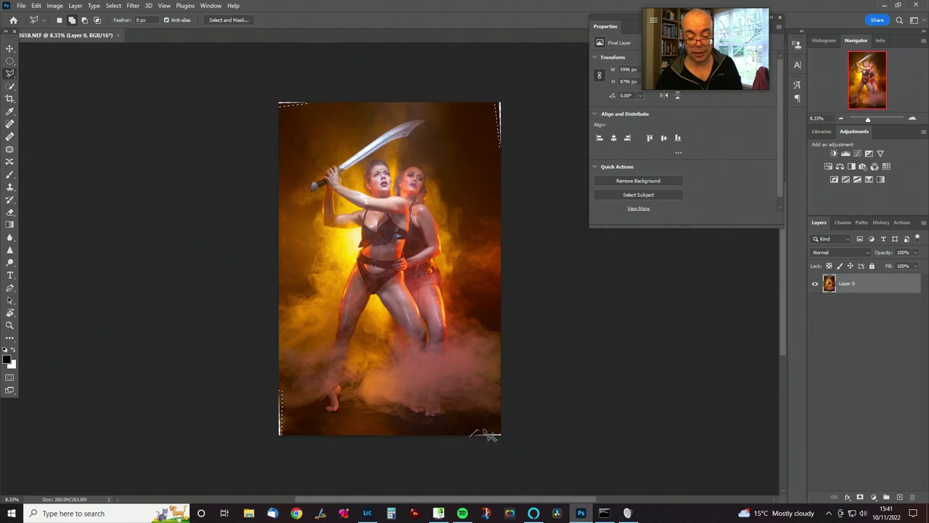
pyautogui.doubleClick(511, 443)
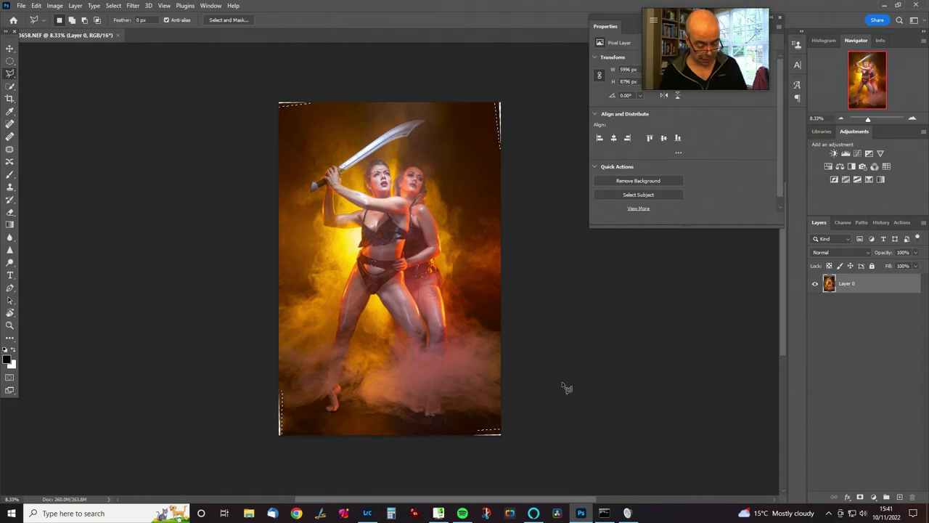
# Fill the selected corners using Content-Aware with Color Adaptation, Normal mode and 100% opacity, and clear the selection.
pyautogui.hotkey('shift', 'BackSpace')
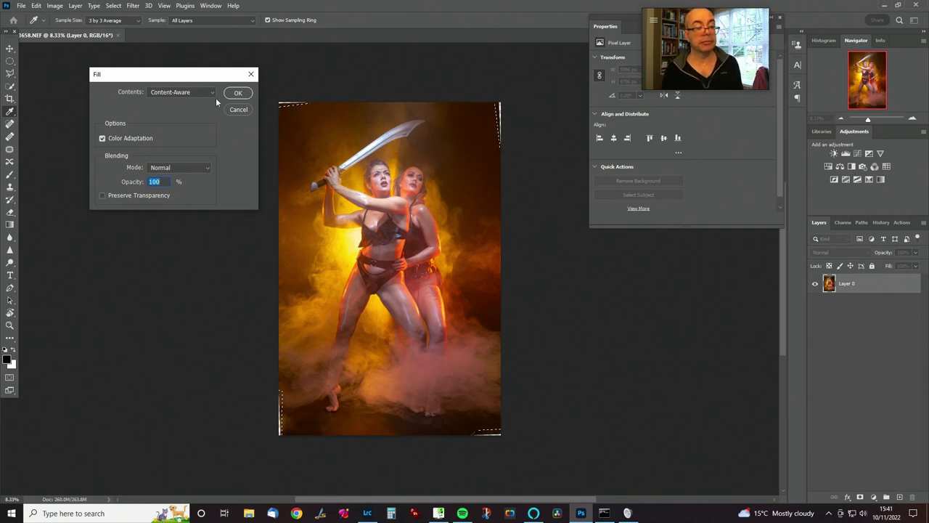
pyautogui.press('Return')
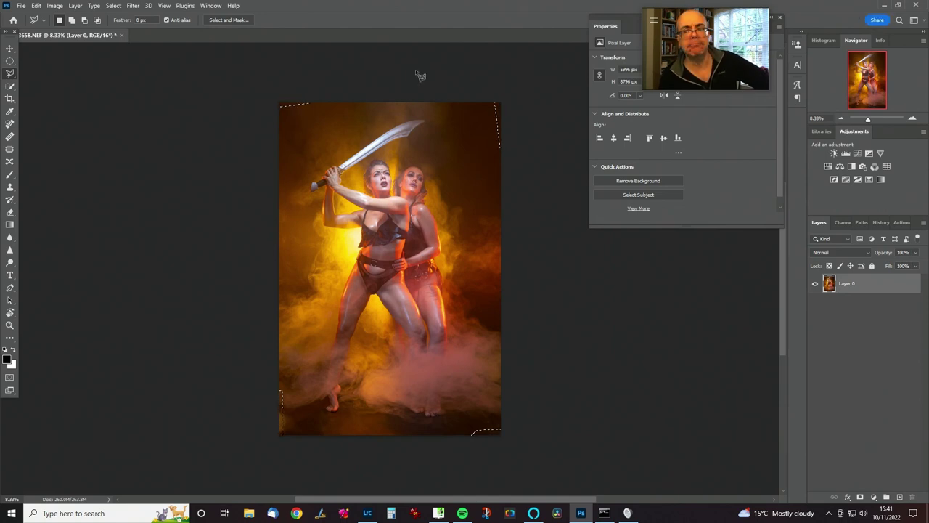
pyautogui.hotkey('ctrl', 'd')
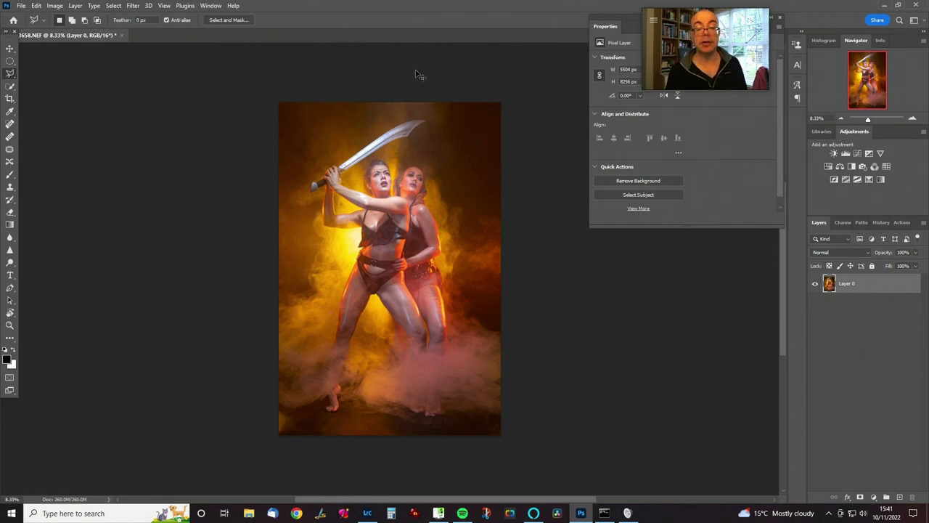
# Outline the thin backdrop seam running from the rear woman's feet to the image's right edge, remove it with a Content-Aware fill, and deselect.
pyautogui.hotkey('ctrl', '+')
pyautogui.hotkey('ctrl', '+')
pyautogui.hotkey('ctrl', '+')
pyautogui.hotkey('ctrl', '+')
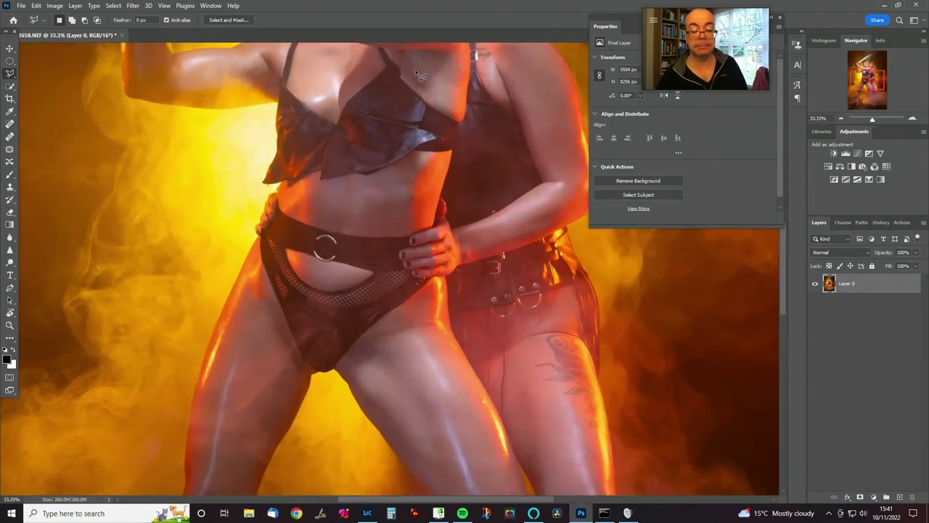
pyautogui.scroll(-10, 472, 265)
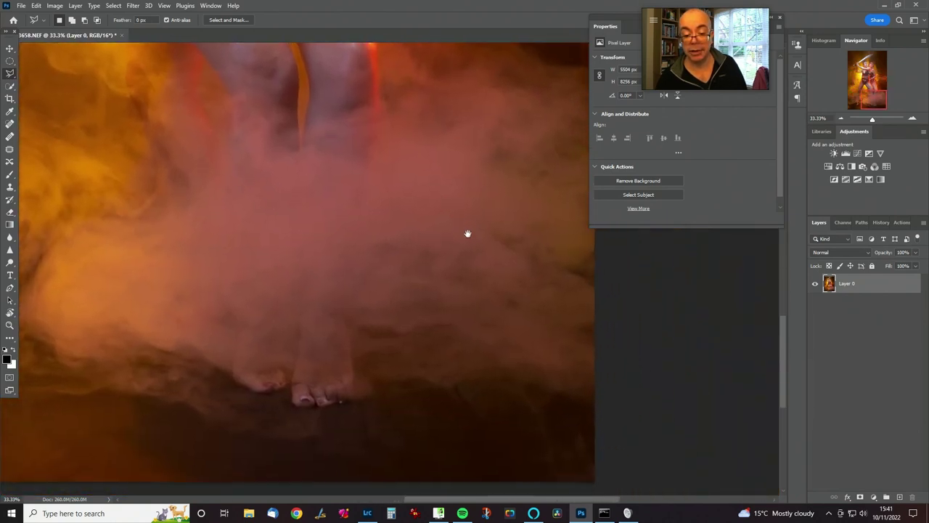
pyautogui.moveTo(467, 232); pyautogui.dragTo(529, 218)
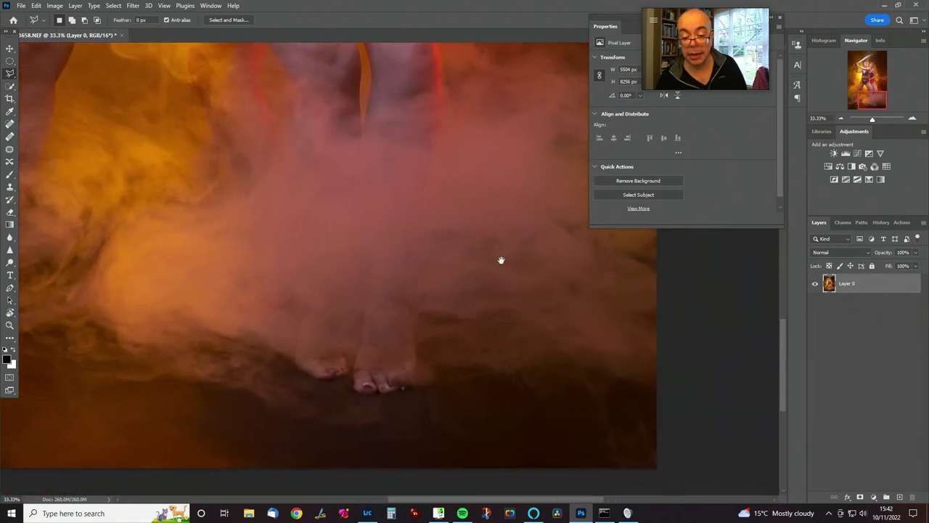
pyautogui.moveTo(501, 260); pyautogui.dragTo(344, 198)
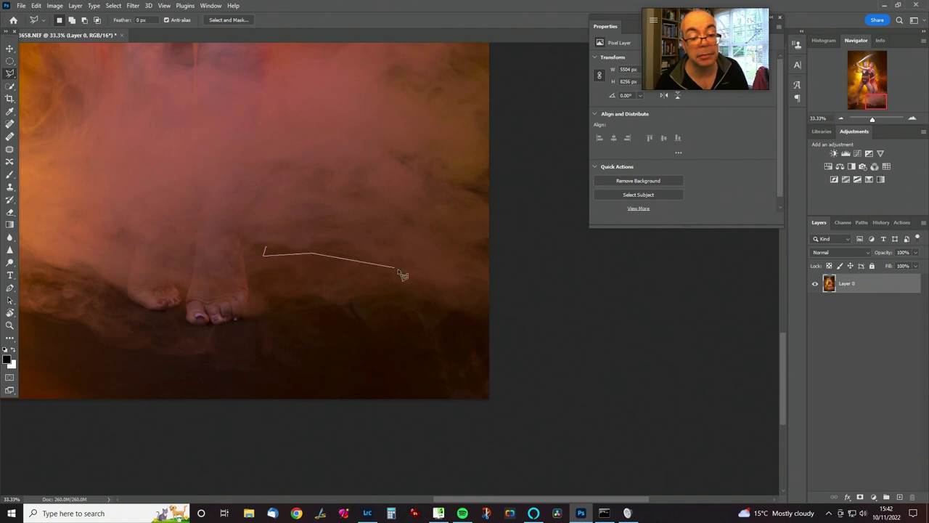
pyautogui.click(497, 289)
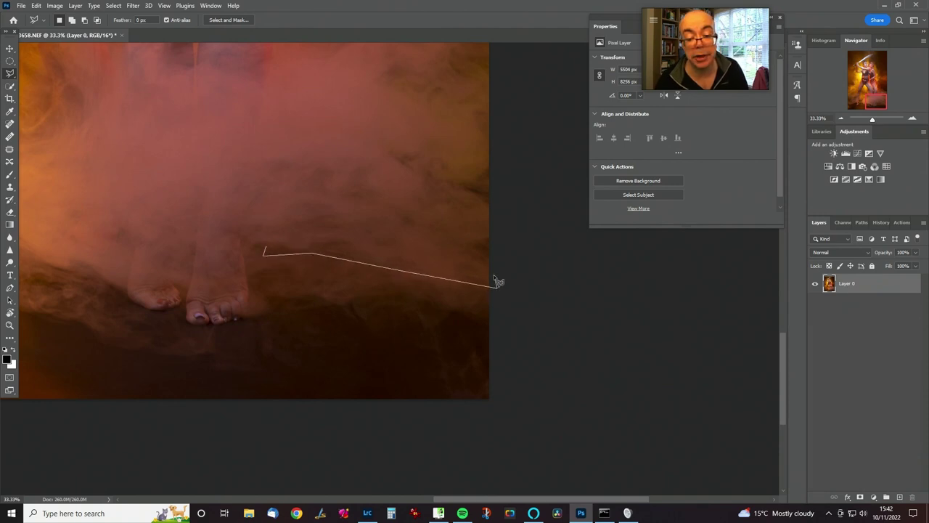
pyautogui.click(493, 275)
pyautogui.click(317, 247)
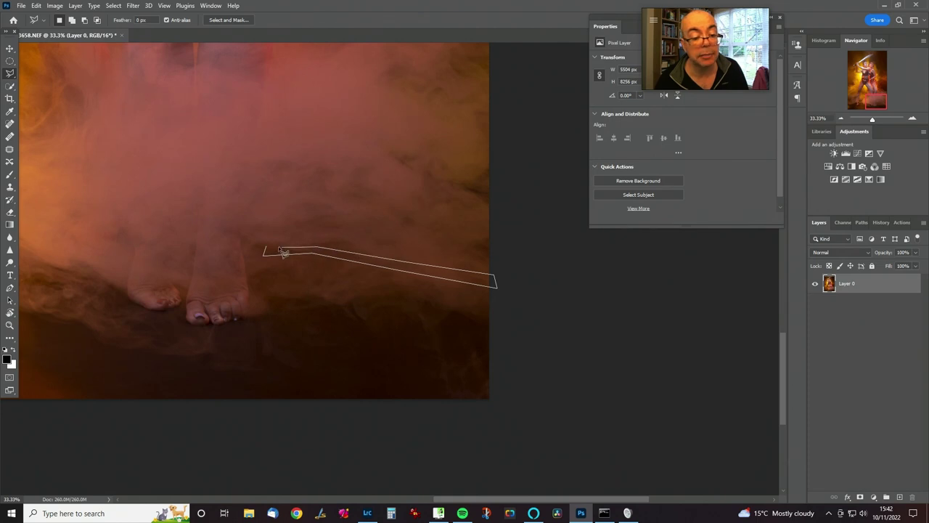
pyautogui.click(266, 252)
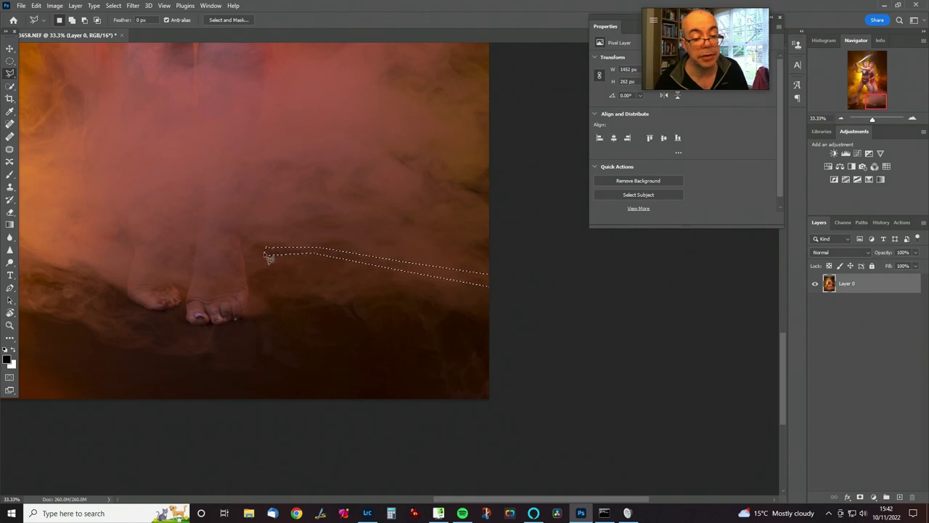
pyautogui.hotkey('shift', 'F5')
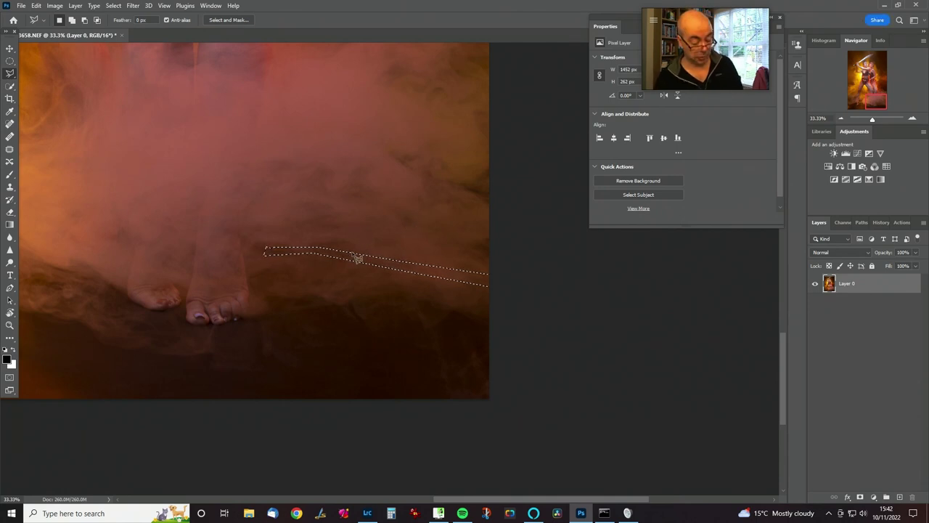
pyautogui.hotkey('ctrl', 'd')
# Outline the backdrop seam in the smoke left of the front woman's raised heel, remove it with a Content-Aware fill, and deselect.
pyautogui.moveTo(344, 265); pyautogui.dragTo(415, 281)
pyautogui.moveTo(359, 249); pyautogui.dragTo(341, 300)
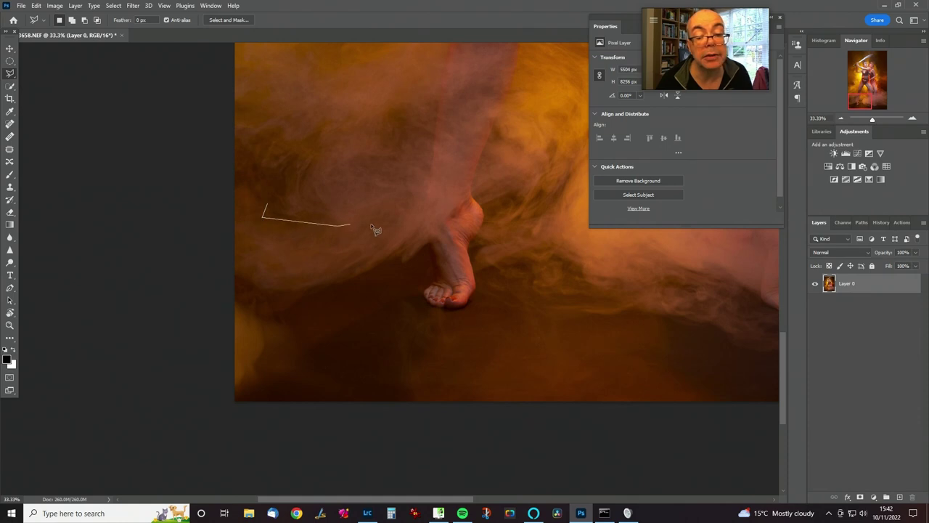
pyautogui.click(405, 228)
pyautogui.click(404, 218)
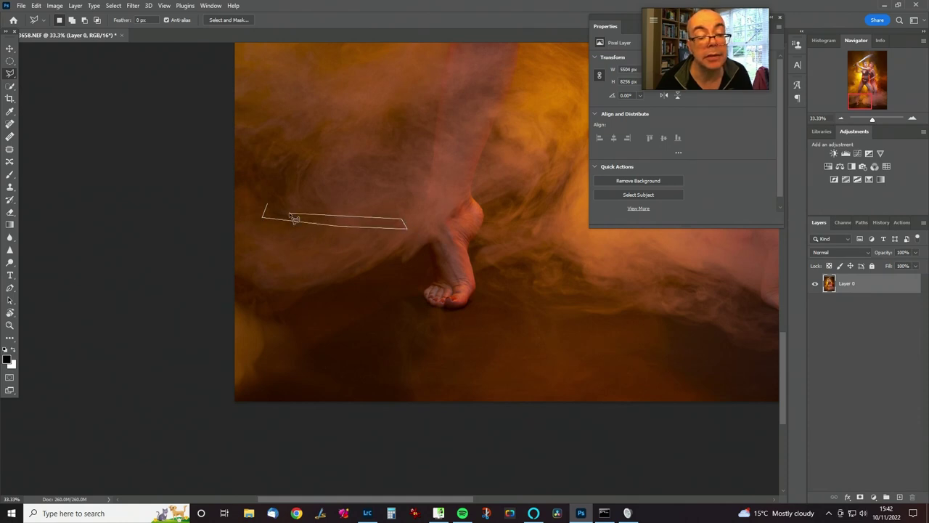
pyautogui.click(265, 207)
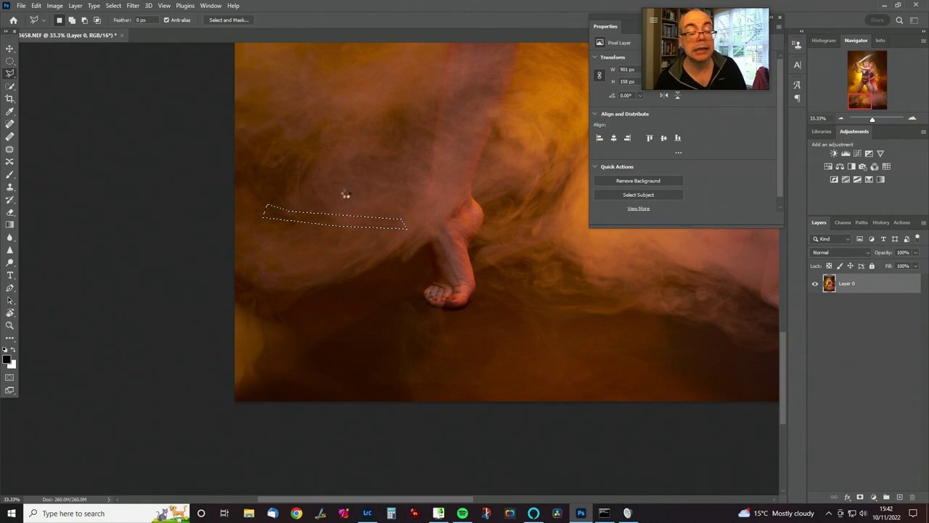
pyautogui.hotkey('ctrl', 'd')
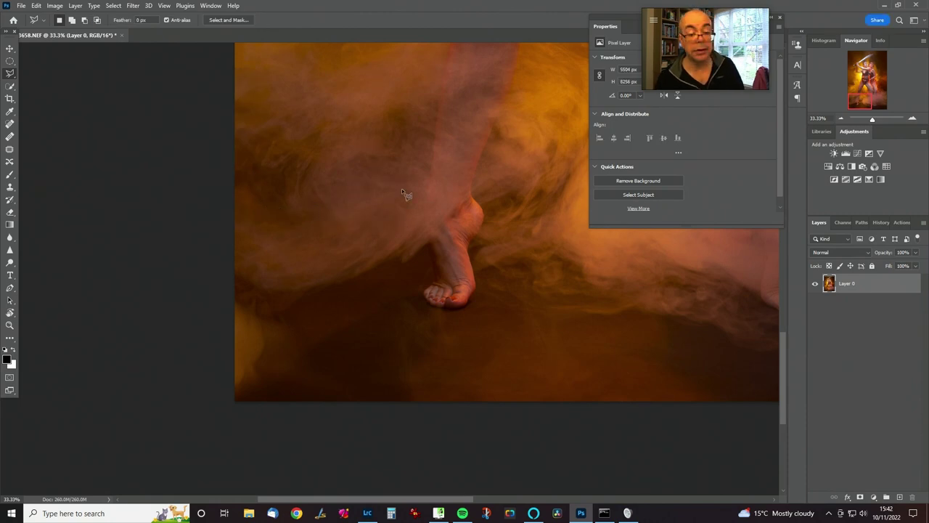
pyautogui.moveTo(452, 269); pyautogui.dragTo(317, 97)
pyautogui.moveTo(387, 175); pyautogui.dragTo(300, 135)
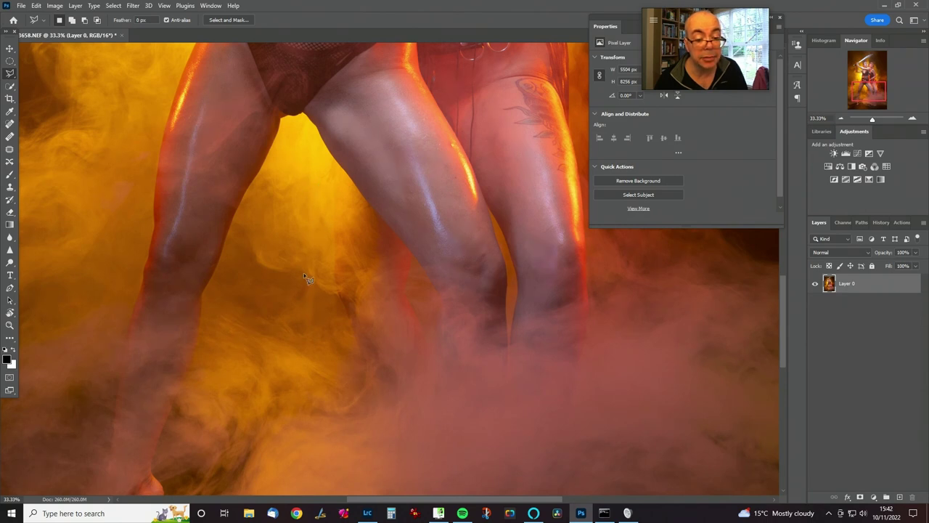
pyautogui.moveTo(304, 272)
pyautogui.mouseDown()
pyautogui.moveTo(297, 366)
pyautogui.moveTo(314, 365)
pyautogui.moveTo(317, 274)
pyautogui.mouseUp()
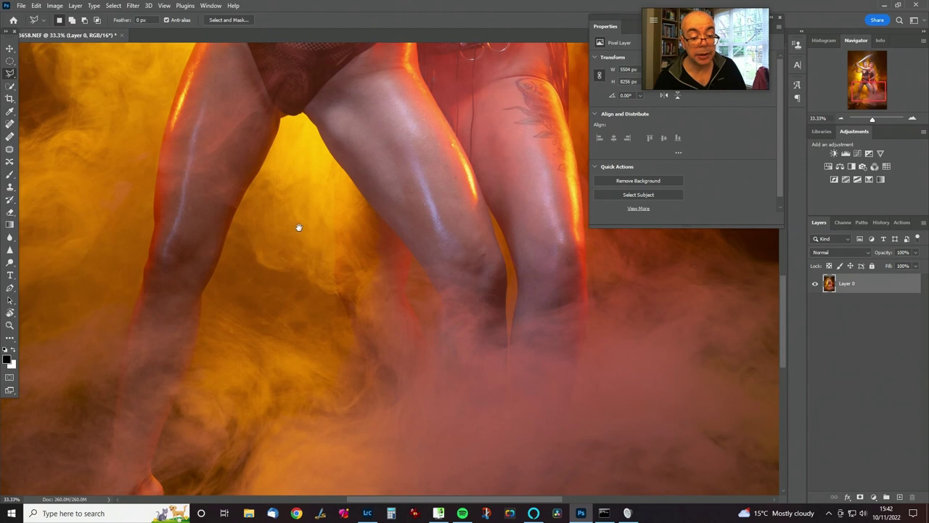
# Inspect the whole image at 33.33% for remaining backdrop seams and fill flaws, and fit it to the screen.
pyautogui.moveTo(298, 228); pyautogui.dragTo(349, 335)
pyautogui.scroll(-15, 349, 334)
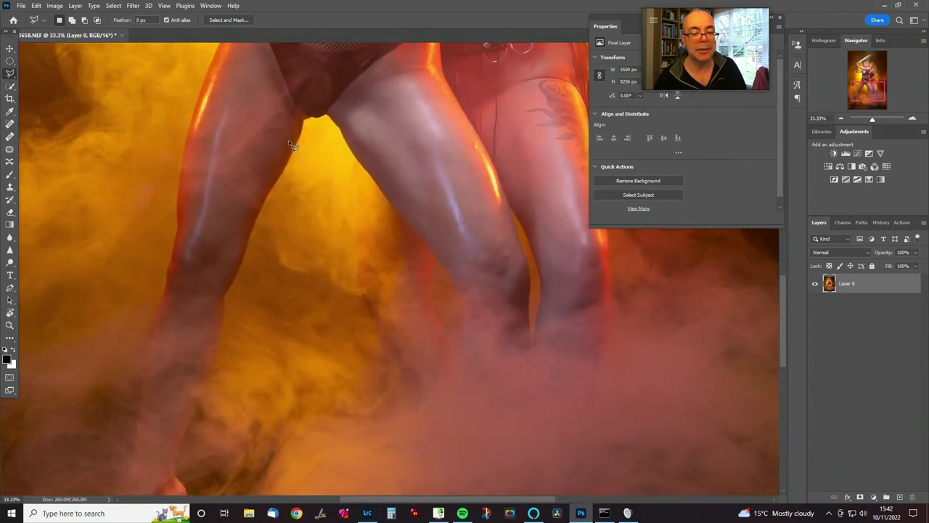
pyautogui.moveTo(463, 281); pyautogui.dragTo(239, 259)
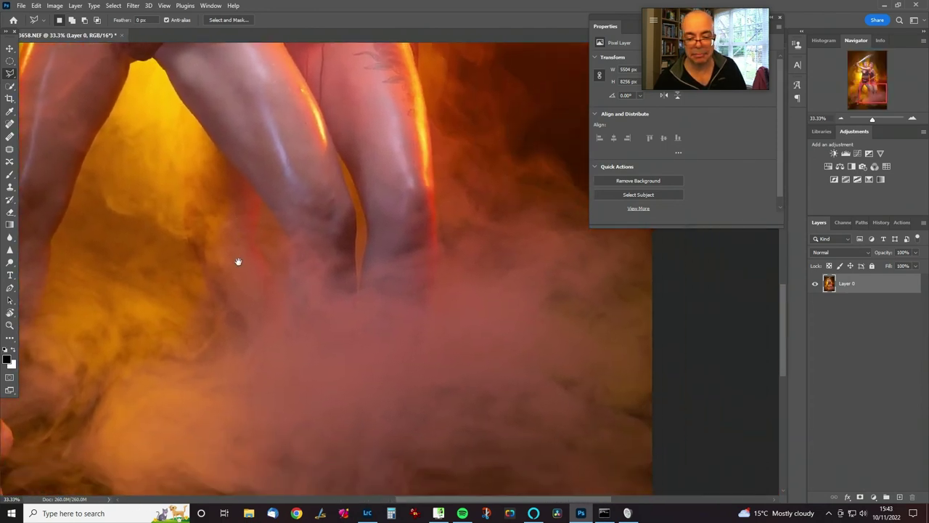
pyautogui.scroll(10, 326, 243)
pyautogui.scroll(10, 386, 328)
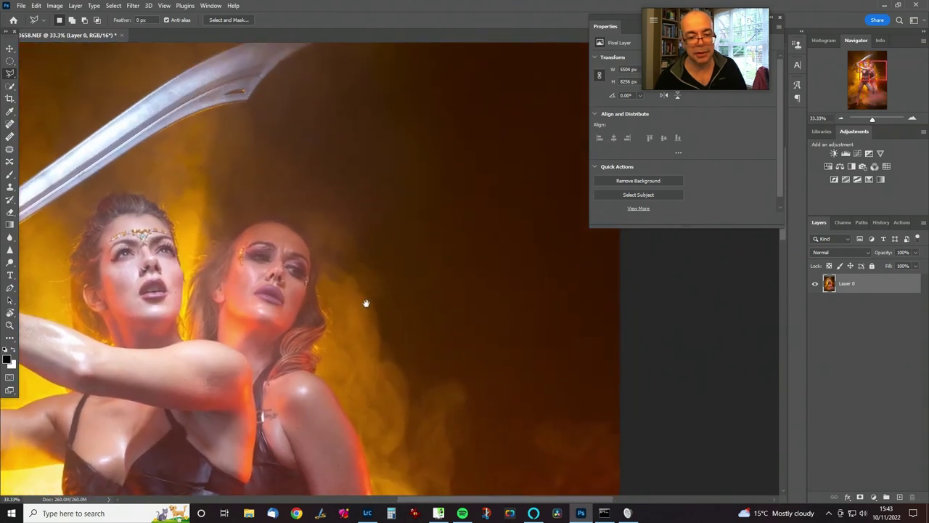
pyautogui.hscroll(-5, 502, 313)
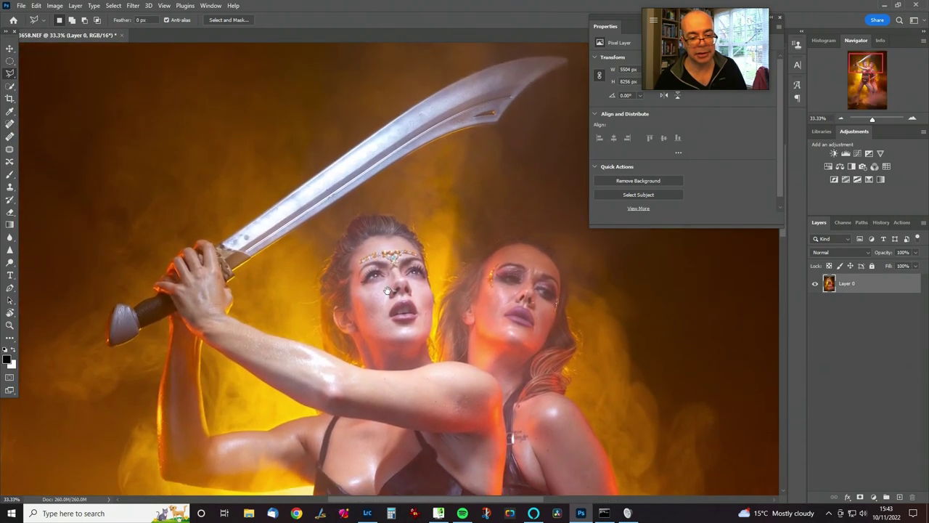
pyautogui.hscroll(-5, 467, 302)
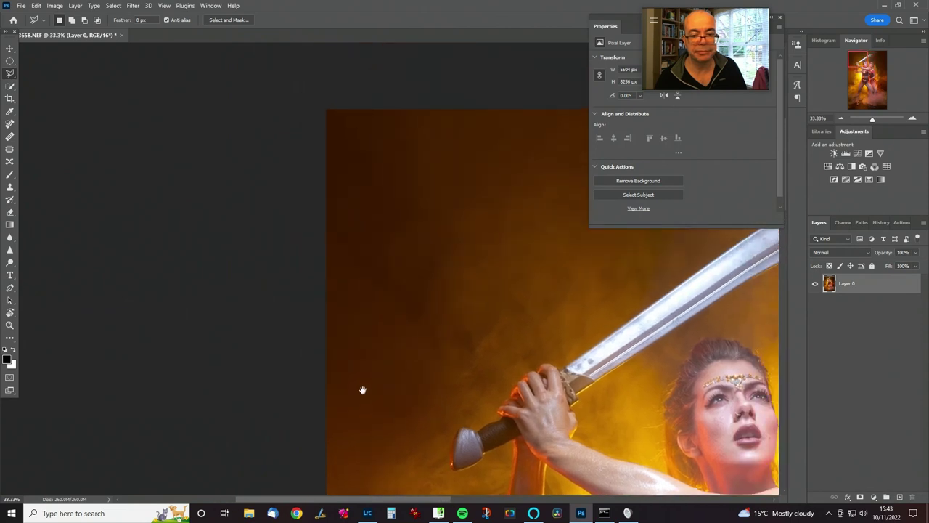
pyautogui.hscroll(5, 305, 334)
pyautogui.scroll(-10, 271, 338)
pyautogui.scroll(-3, 281, 240)
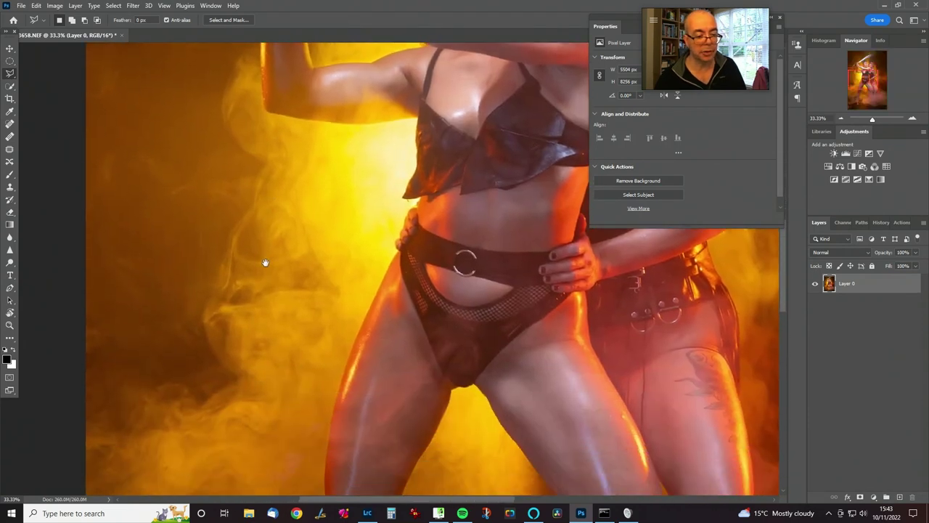
pyautogui.hotkey('ctrl', '0')
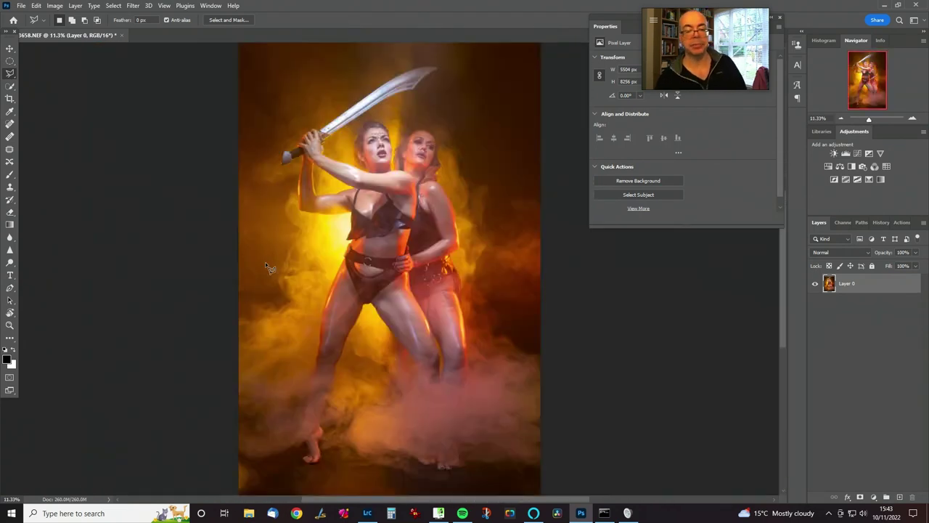
# Open the Liquify filter on Layer 0 and look over both women's bodies and faces at 33.3% magnification.
pyautogui.click(133, 6)
pyautogui.click(160, 94)
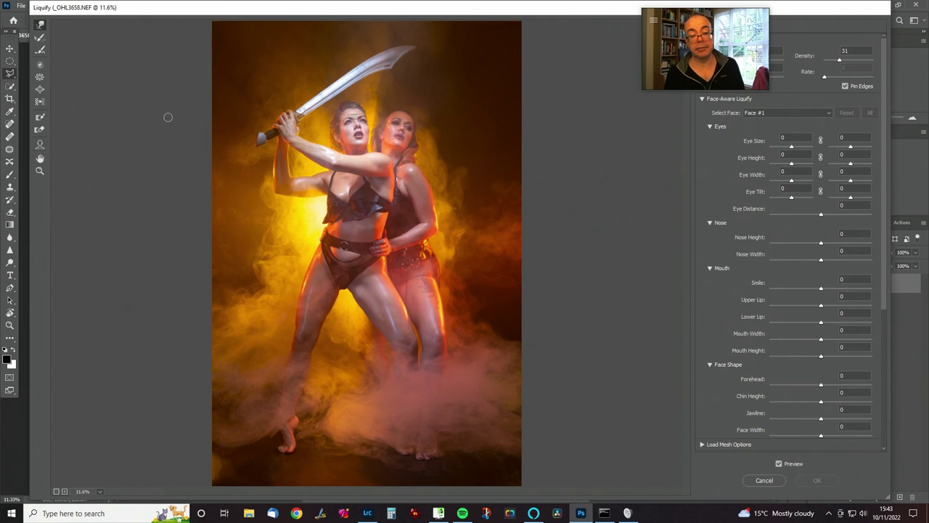
pyautogui.scroll(4, 168, 117)
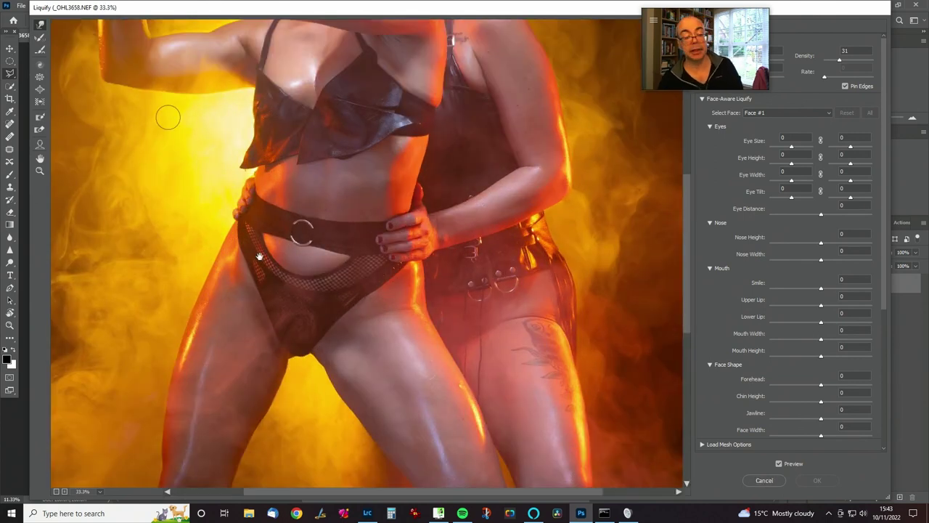
pyautogui.moveTo(242, 275)
pyautogui.mouseDown()
pyautogui.moveTo(290, 259)
pyautogui.moveTo(305, 332)
pyautogui.moveTo(322, 295)
pyautogui.moveTo(311, 307)
pyautogui.moveTo(334, 210)
pyautogui.mouseUp()
pyautogui.moveTo(341, 290); pyautogui.dragTo(355, 198)
pyautogui.moveTo(326, 272)
pyautogui.mouseDown()
pyautogui.moveTo(307, 178)
pyautogui.moveTo(311, 236)
pyautogui.moveTo(180, 377)
pyautogui.moveTo(292, 325)
pyautogui.moveTo(334, 348)
pyautogui.moveTo(360, 286)
pyautogui.moveTo(441, 269)
pyautogui.moveTo(414, 272)
pyautogui.moveTo(421, 326)
pyautogui.moveTo(435, 304)
pyautogui.moveTo(429, 268)
pyautogui.moveTo(486, 306)
pyautogui.moveTo(441, 301)
pyautogui.moveTo(371, 379)
pyautogui.moveTo(375, 359)
pyautogui.moveTo(383, 370)
pyautogui.mouseUp()
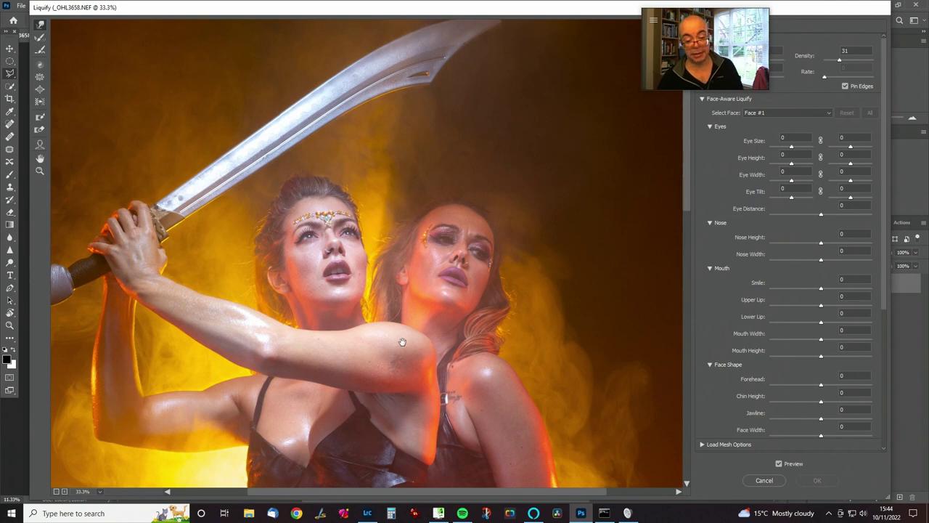
pyautogui.moveTo(402, 342)
pyautogui.mouseDown()
pyautogui.moveTo(394, 145)
pyautogui.moveTo(417, 176)
pyautogui.mouseUp()
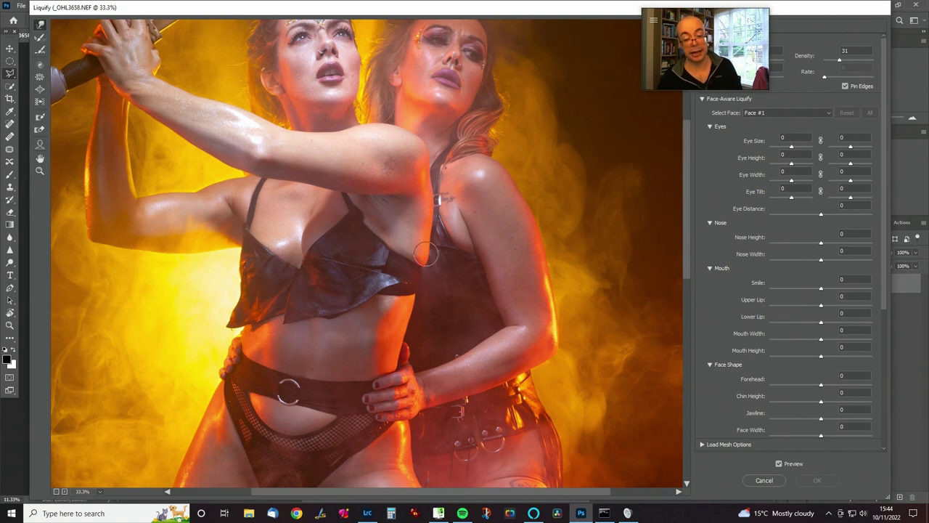
# Compare the Liquify result with the original, and reshape the outer edge of the rear woman's hair using the Forward Warp tool.
pyautogui.moveTo(373, 232)
pyautogui.mouseDown()
pyautogui.moveTo(375, 315)
pyautogui.moveTo(385, 321)
pyautogui.mouseUp()
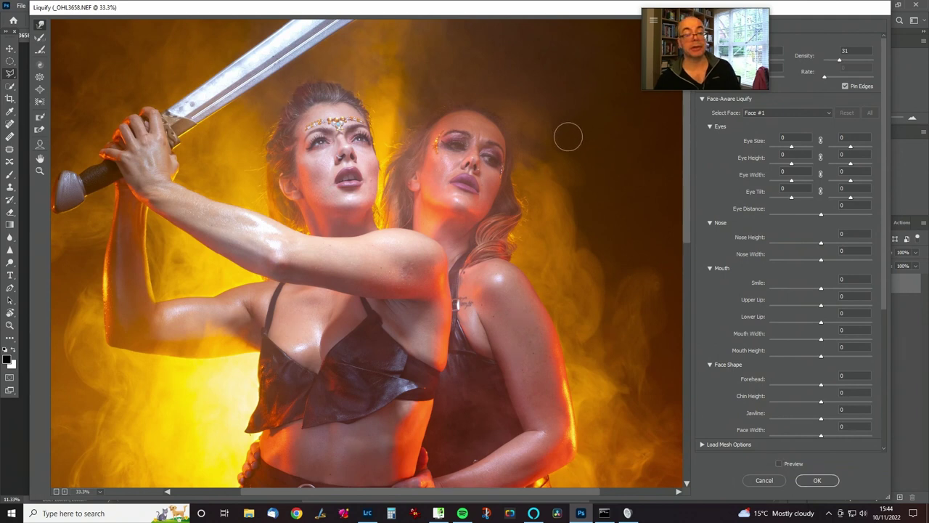
pyautogui.press('p')
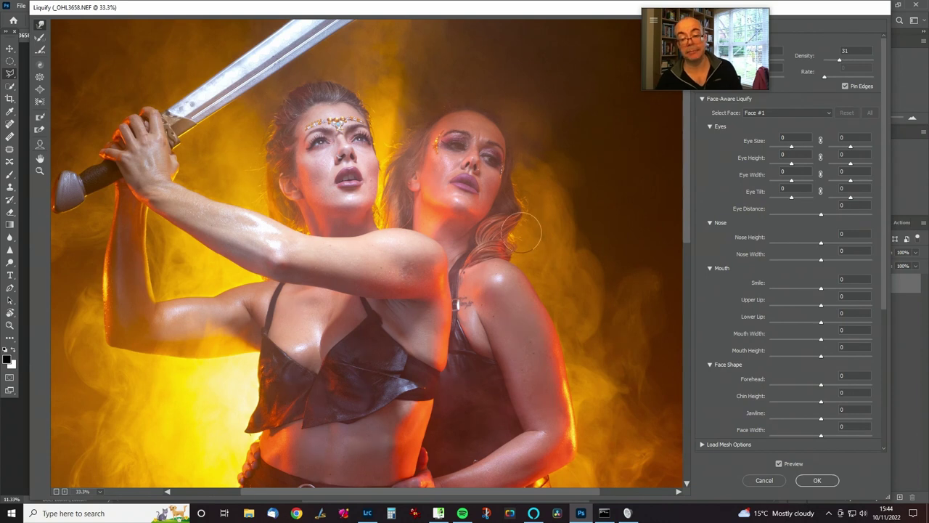
pyautogui.press(']')
pyautogui.press(']')
pyautogui.press(']')
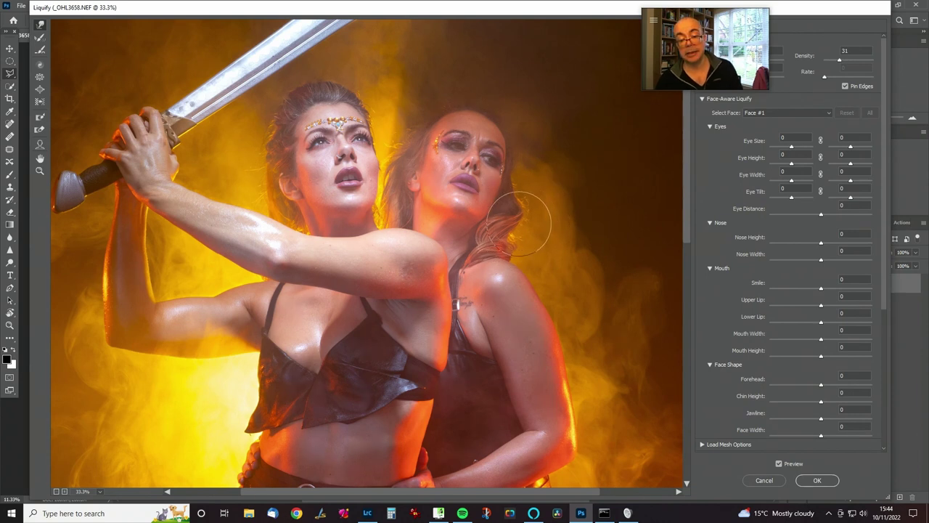
pyautogui.press(']')
pyautogui.press(']')
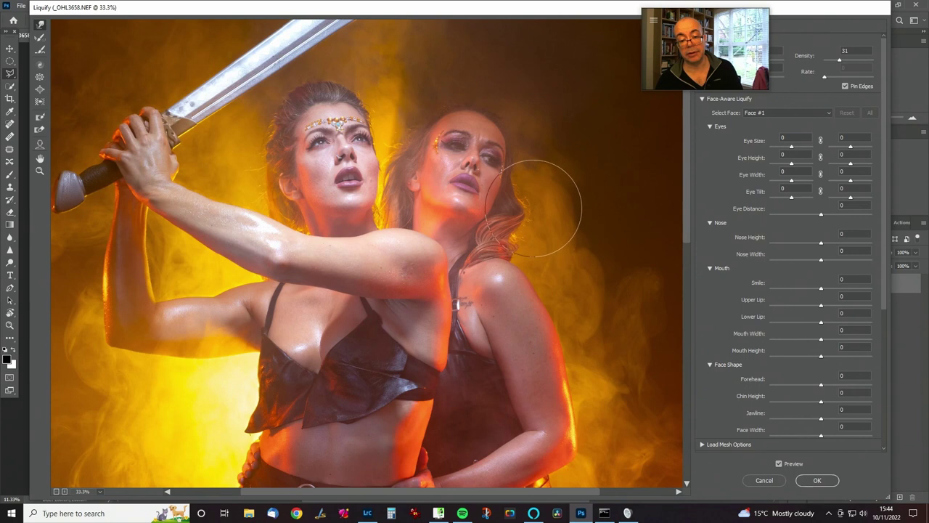
pyautogui.press('[')
pyautogui.press('[')
pyautogui.press('[')
pyautogui.press('[')
pyautogui.press('[')
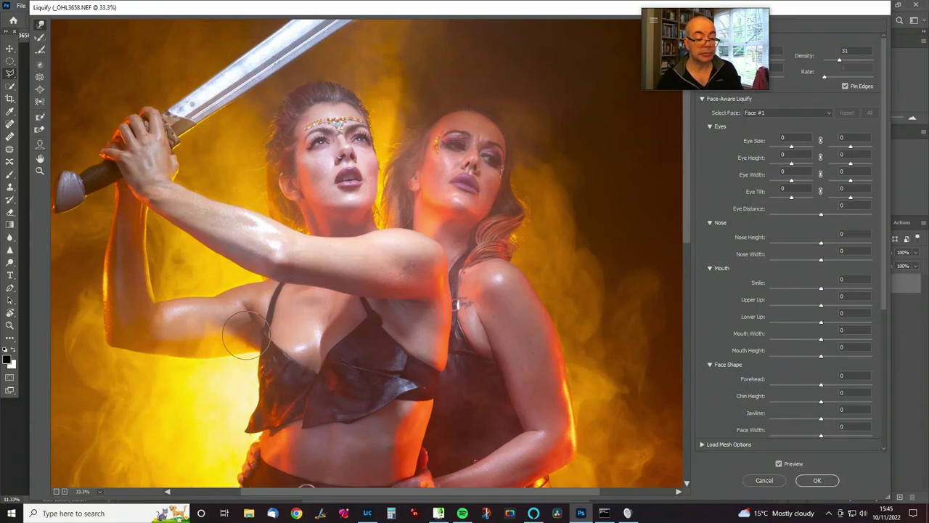
# Refine the outer contour of the rear woman's upper arm with a larger Forward Warp brush.
pyautogui.press(']')
pyautogui.press(']')
pyautogui.press(']')
pyautogui.press(']')
pyautogui.press(']')
pyautogui.press(']')
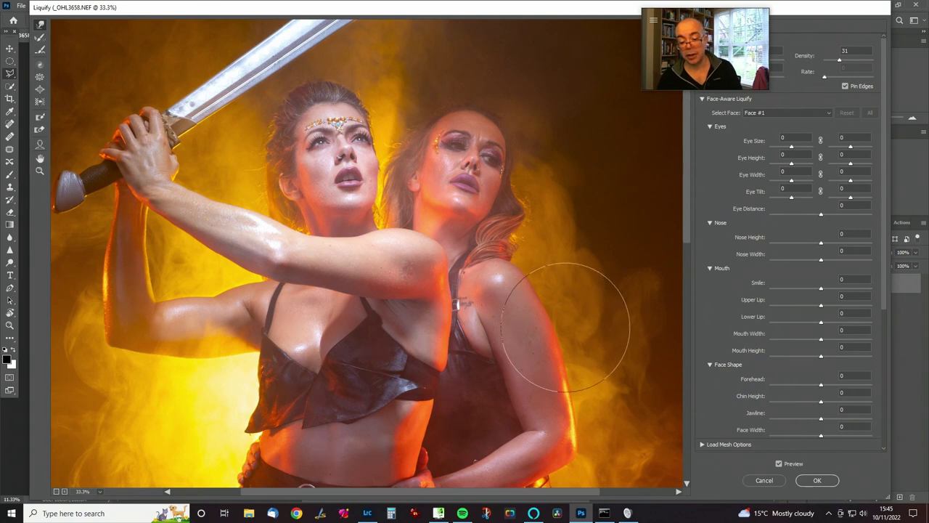
pyautogui.press(']')
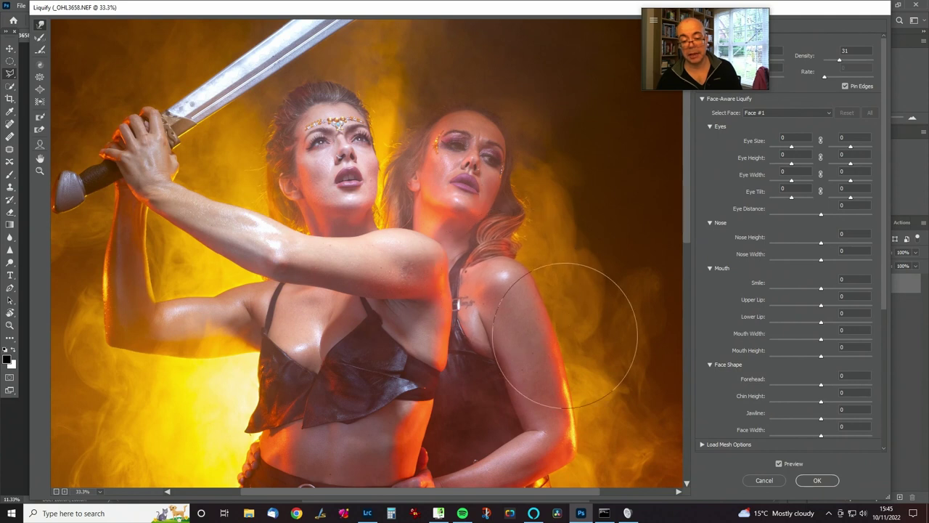
# Slim the front woman's waist by warping both sides slightly inward with a very large Forward Warp brush.
pyautogui.scroll(-5, 508, 363)
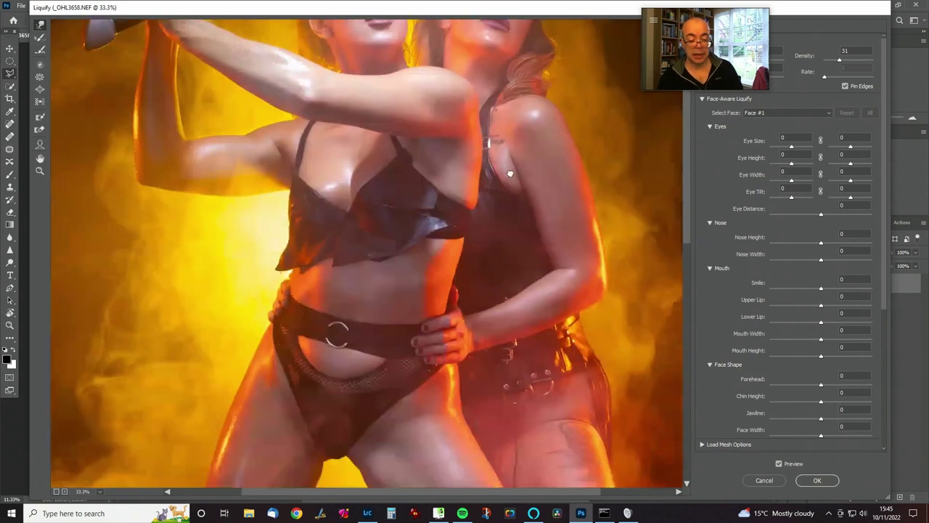
pyautogui.scroll(2, 472, 236)
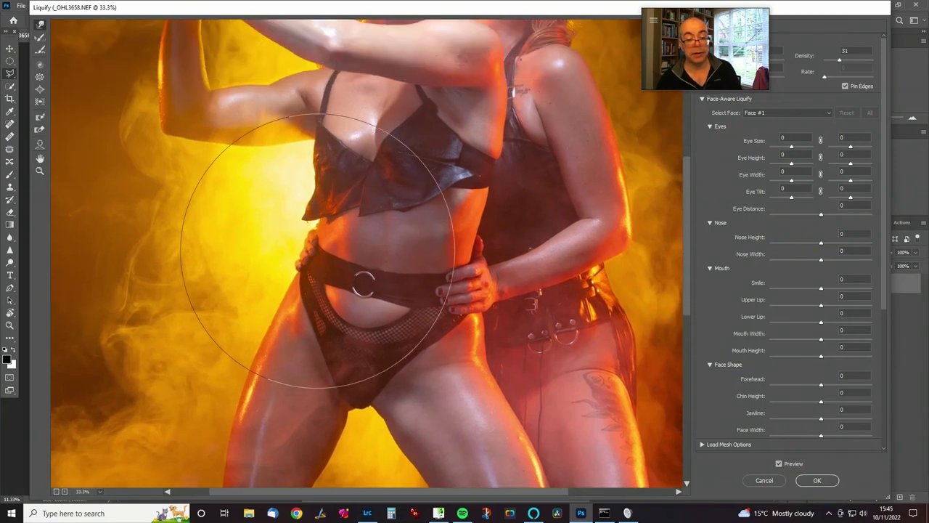
pyautogui.moveTo(315, 250)
pyautogui.mouseDown()
pyautogui.moveTo(581, 249)
pyautogui.moveTo(311, 249)
pyautogui.moveTo(316, 279)
pyautogui.moveTo(328, 286)
pyautogui.moveTo(319, 283)
pyautogui.moveTo(443, 280)
pyautogui.moveTo(404, 217)
pyautogui.moveTo(322, 207)
pyautogui.moveTo(363, 218)
pyautogui.mouseUp()
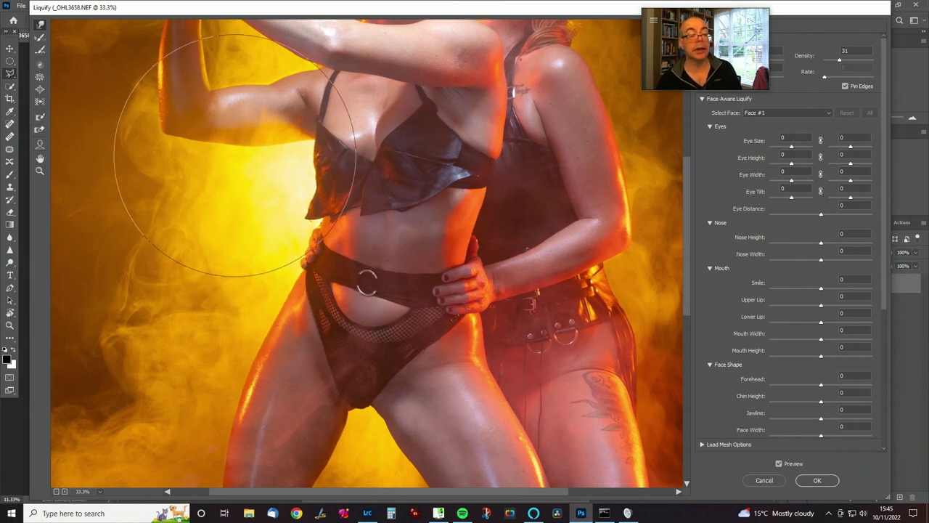
pyautogui.press('[')
pyautogui.press('[')
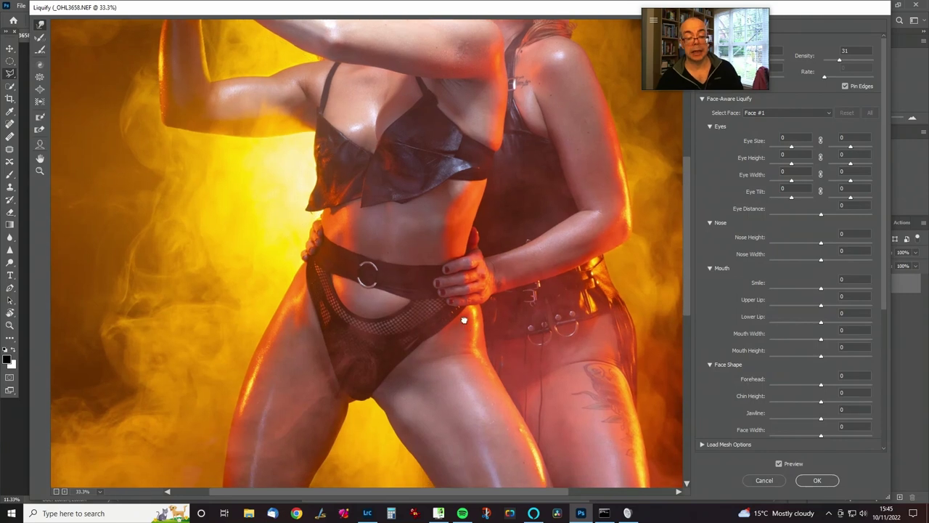
# Warp the upper outer edge of the front woman's leather top slightly outward with a smaller brush.
pyautogui.scroll(1, 407, 290)
pyautogui.press('[')
pyautogui.press('[')
pyautogui.press('[')
pyautogui.press('[')
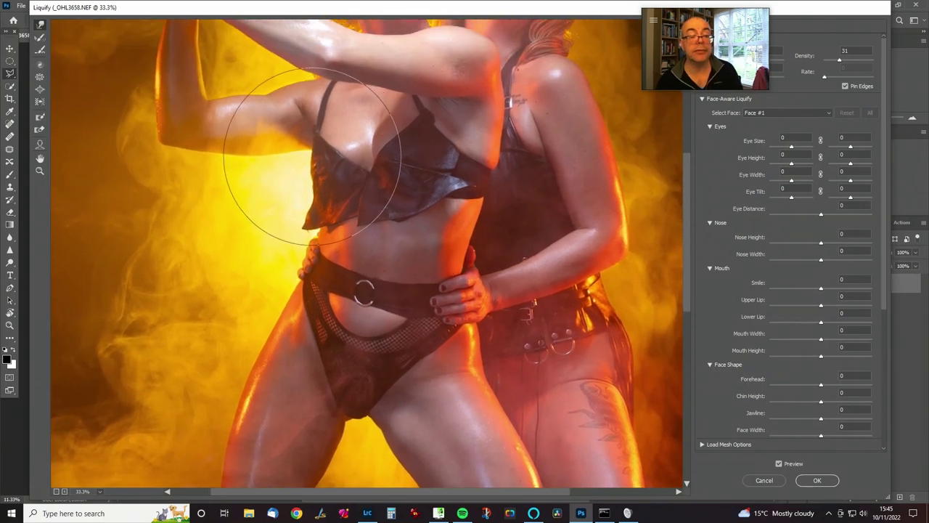
pyautogui.moveTo(305, 165); pyautogui.dragTo(310, 149)
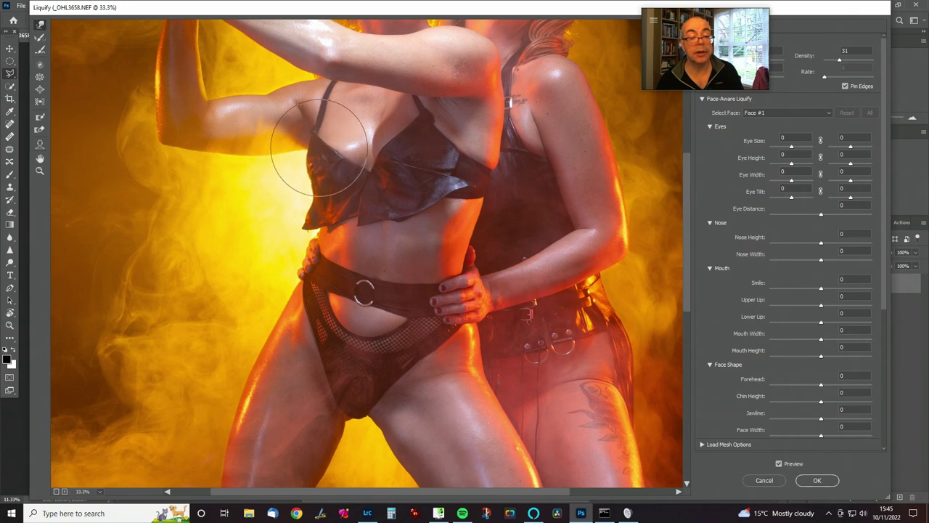
pyautogui.press(']')
pyautogui.moveTo(324, 184)
pyautogui.mouseDown()
pyautogui.moveTo(315, 182)
pyautogui.moveTo(324, 191)
pyautogui.mouseUp()
# Smooth the outer contour of the front woman's top below the strap with small warp strokes at reduced brush sizes.
pyautogui.press('[')
pyautogui.press('[')
pyautogui.press('[')
pyautogui.press('[')
pyautogui.press('[')
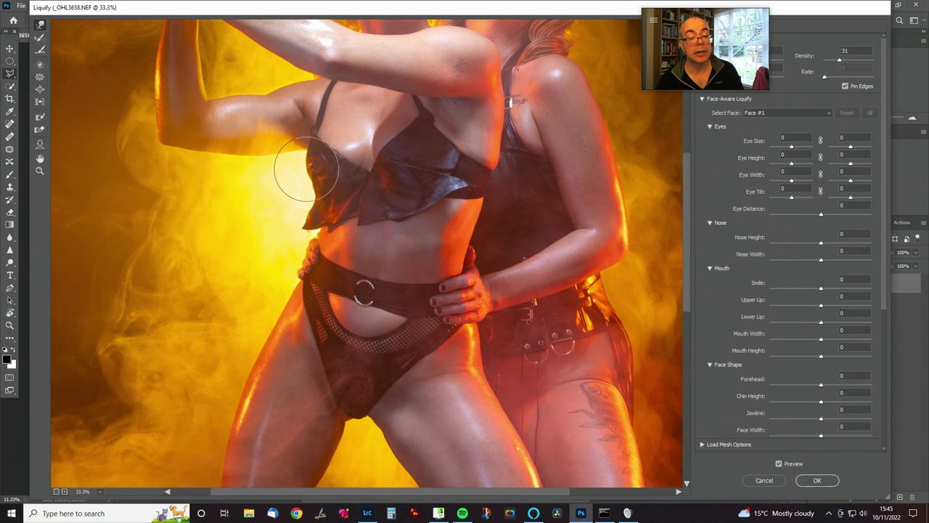
pyautogui.press(']')
pyautogui.press(']')
pyautogui.press(']')
pyautogui.moveTo(304, 168); pyautogui.dragTo(307, 174)
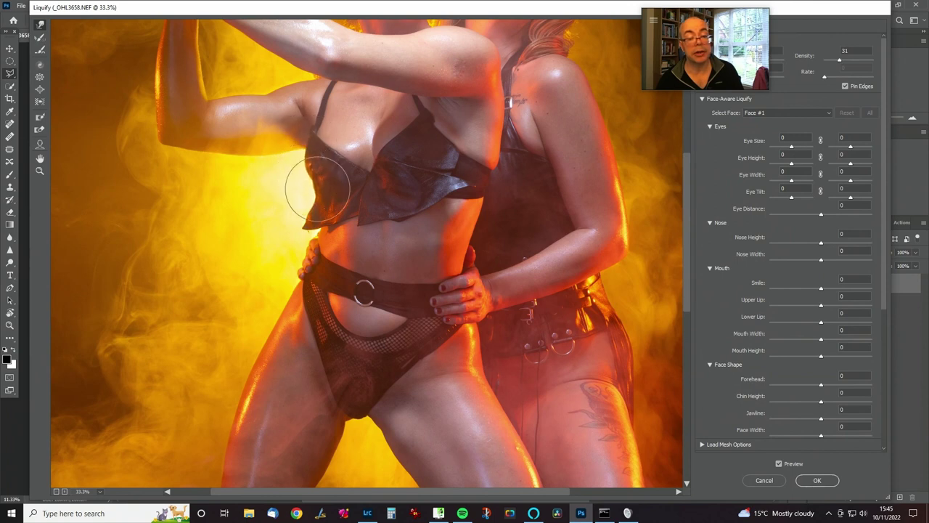
pyautogui.press('[')
pyautogui.press('[')
pyautogui.press('[')
pyautogui.press('[')
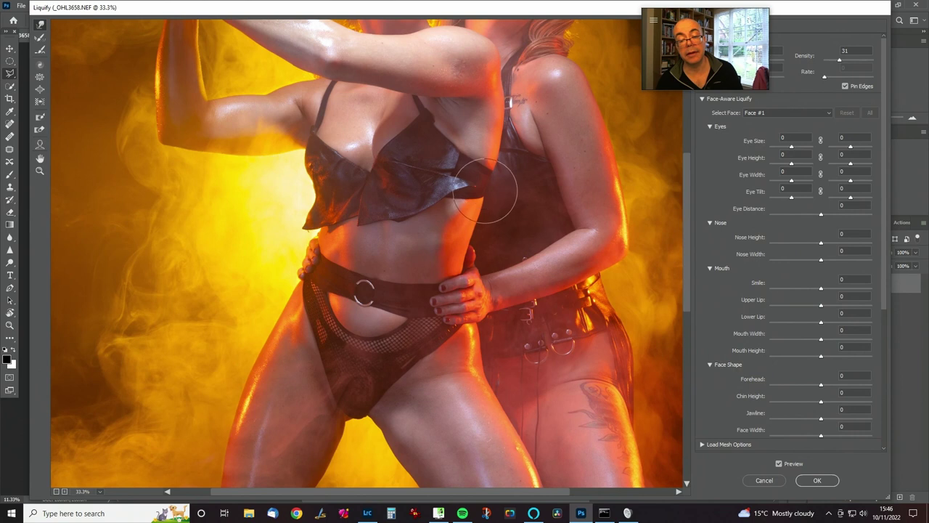
# Check both women's legs and hips down to the smoke, and return to their faces for further Liquify corrections.
pyautogui.moveTo(526, 302)
pyautogui.mouseDown()
pyautogui.moveTo(506, 284)
pyautogui.moveTo(501, 91)
pyautogui.mouseUp()
pyautogui.moveTo(471, 244); pyautogui.dragTo(523, 110)
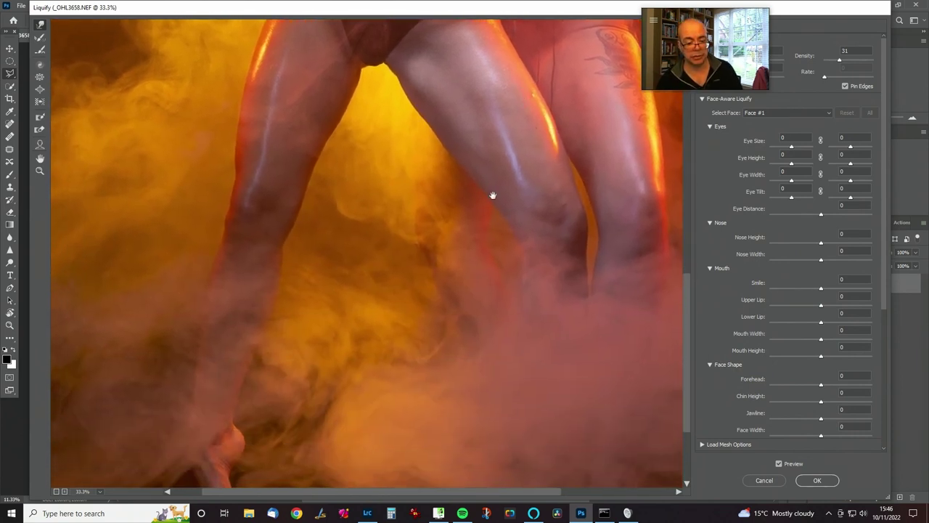
pyautogui.moveTo(492, 195); pyautogui.dragTo(315, 161)
pyautogui.moveTo(332, 276); pyautogui.dragTo(367, 358)
pyautogui.moveTo(434, 260); pyautogui.dragTo(436, 291)
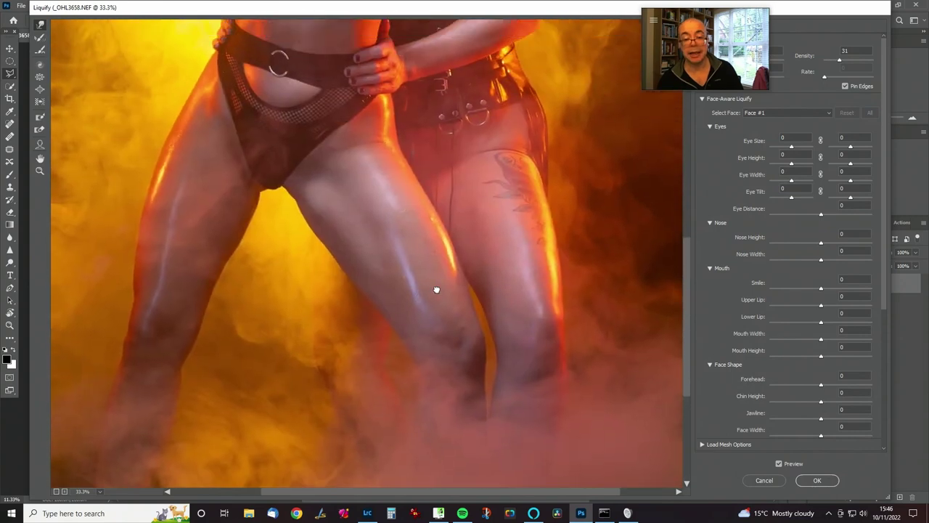
pyautogui.moveTo(442, 145); pyautogui.dragTo(464, 305)
pyautogui.moveTo(472, 246); pyautogui.dragTo(477, 400)
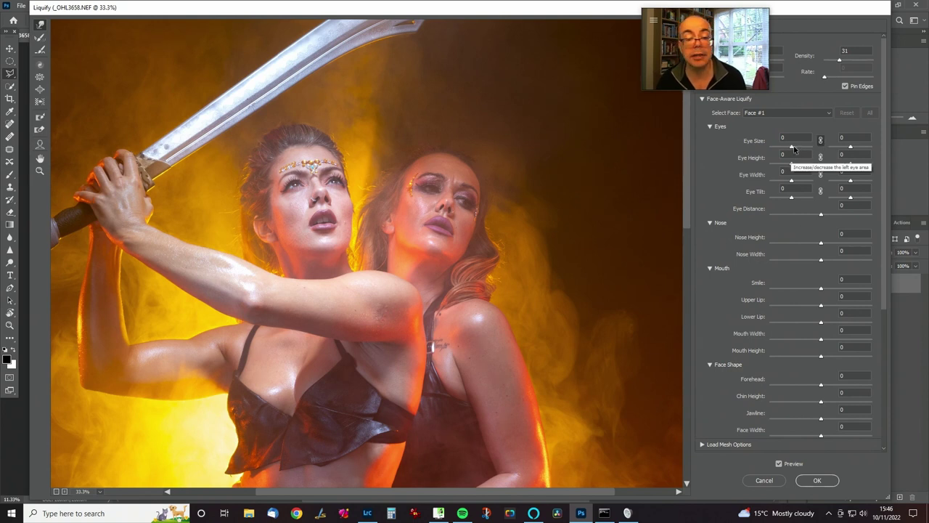
# With left and right eyes linked, set Eye Size to 3 for Face #1 and 26 for Face #2 in Face-Aware Liquify.
pyautogui.moveTo(797, 147)
pyautogui.mouseDown()
pyautogui.moveTo(820, 147)
pyautogui.moveTo(793, 149)
pyautogui.mouseUp()
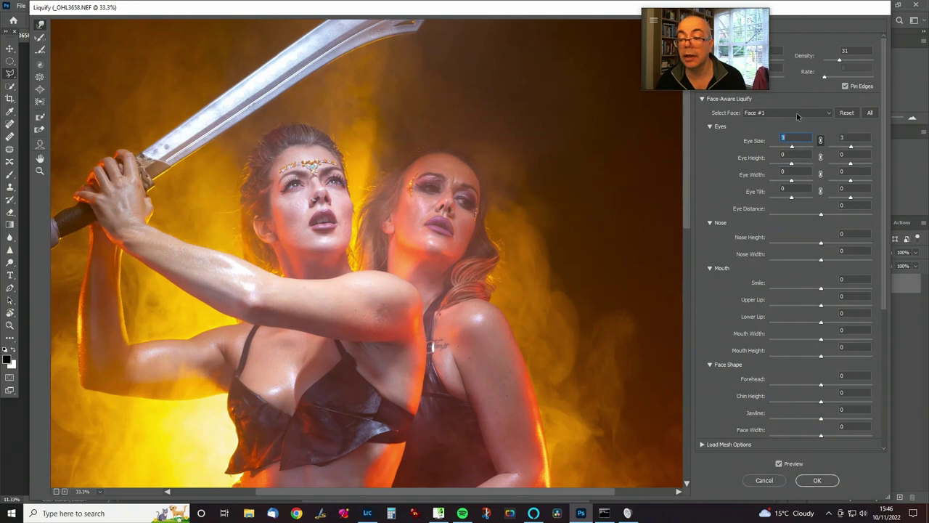
pyautogui.click(775, 114)
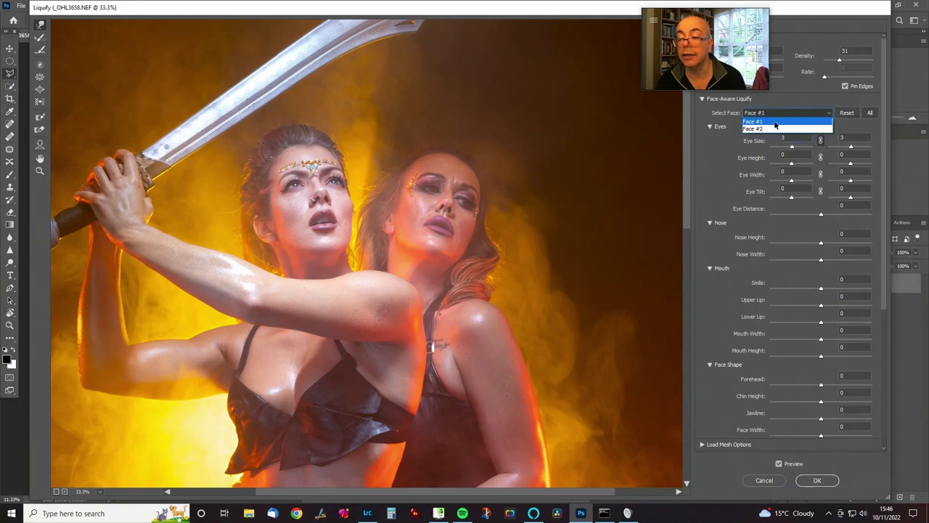
pyautogui.click(775, 131)
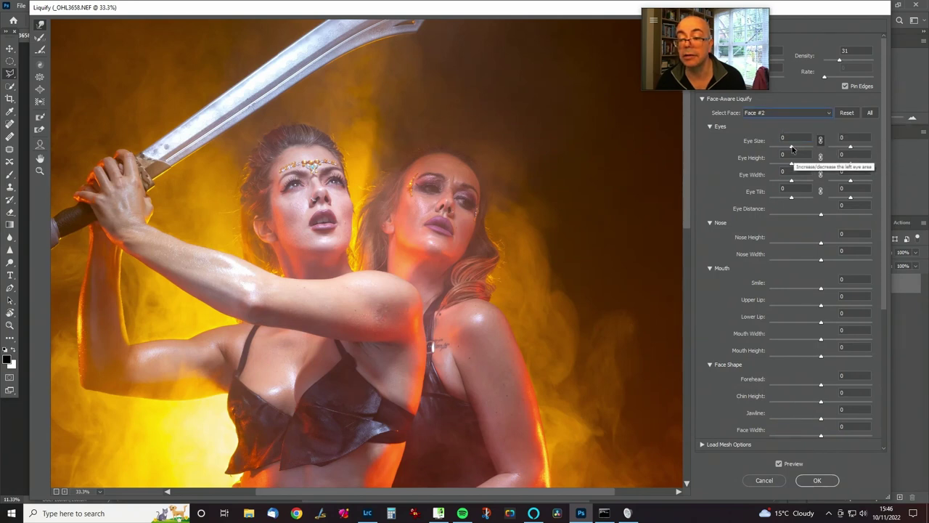
pyautogui.moveTo(793, 149); pyautogui.dragTo(801, 149)
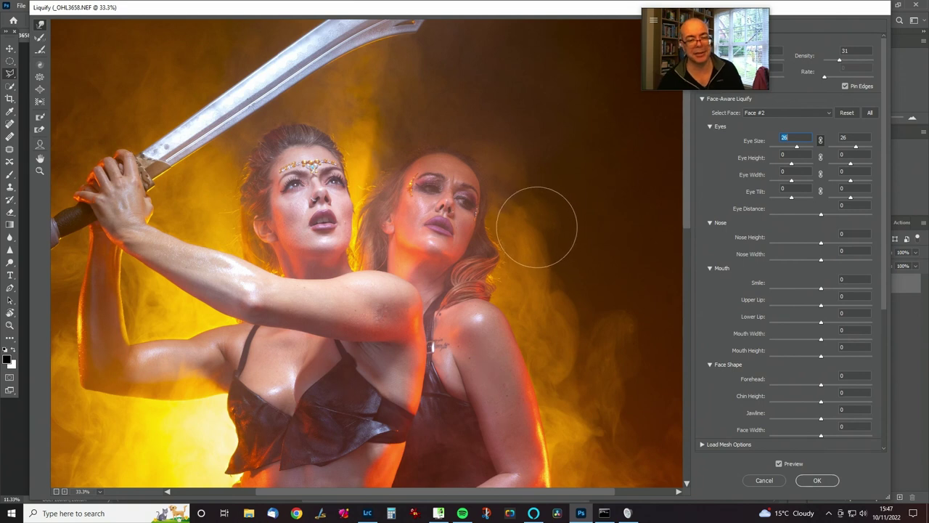
pyautogui.moveTo(585, 379); pyautogui.dragTo(587, 157)
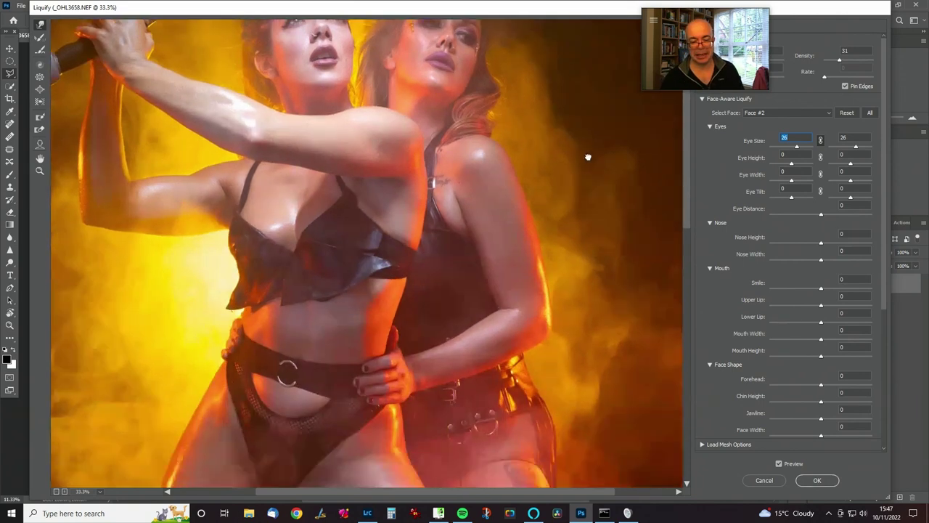
# Check both women's faces and the whole image in the Liquify preview, and apply the Liquify corrections to the layer.
pyautogui.moveTo(577, 421)
pyautogui.mouseDown()
pyautogui.moveTo(568, 265)
pyautogui.moveTo(579, 159)
pyautogui.moveTo(587, 453)
pyautogui.mouseUp()
pyautogui.moveTo(580, 273); pyautogui.dragTo(570, 445)
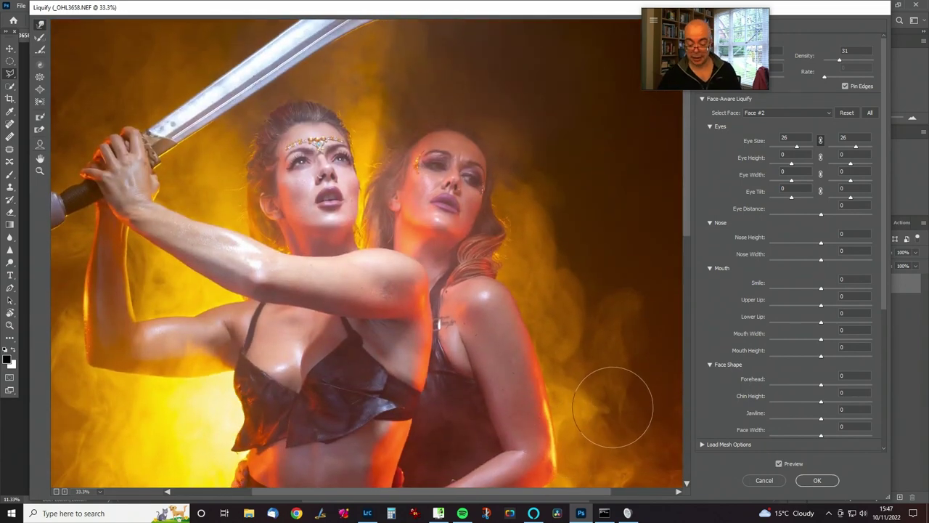
pyautogui.hotkey('ctrl', '-')
pyautogui.hotkey('ctrl', '-')
pyautogui.hotkey('ctrl', '-')
pyautogui.hotkey('ctrl', '-')
pyautogui.hotkey('ctrl', '-')
pyautogui.hotkey('ctrl', '0')
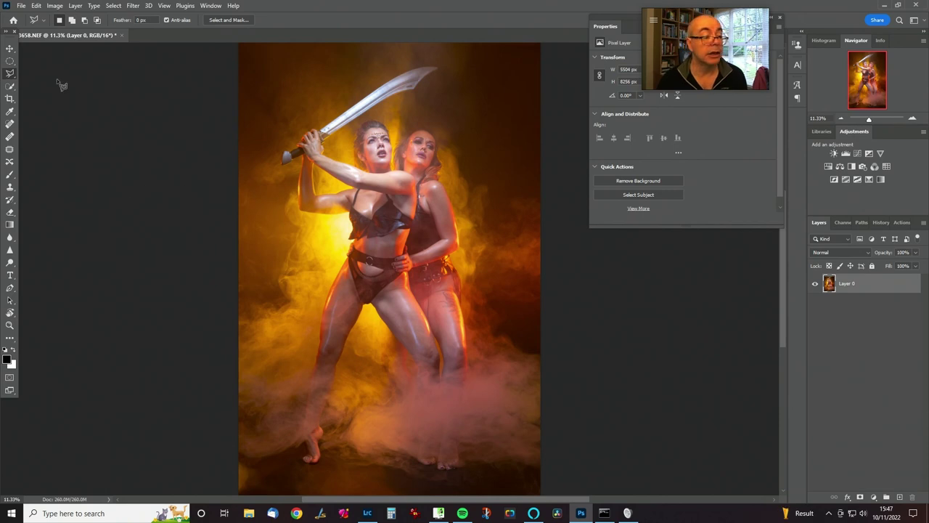
# Retouch the uneven shiny skin on the front woman's cheek beside her nose with the Healing Brush, sampling nearby skin.
pyautogui.click(9, 136)
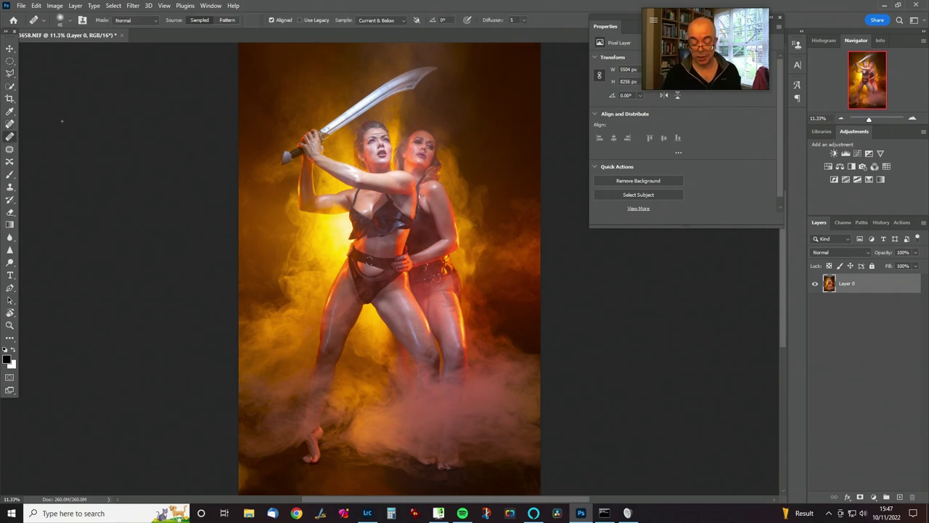
pyautogui.hotkey('ctrl', '+')
pyautogui.hotkey('ctrl', '+')
pyautogui.hotkey('ctrl', '+')
pyautogui.hotkey('ctrl', '+')
pyautogui.hotkey('ctrl', '+')
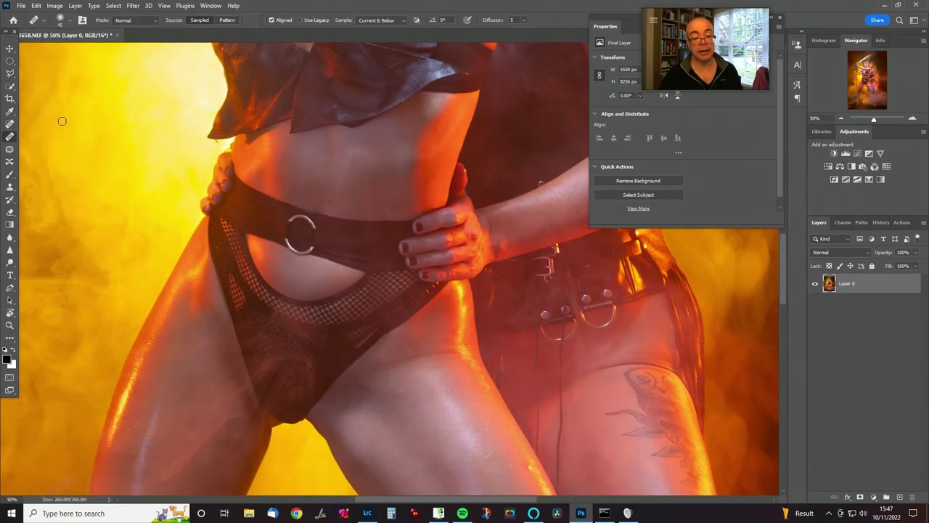
pyautogui.moveTo(325, 143); pyautogui.dragTo(307, 291)
pyautogui.hotkey('ctrl', '+')
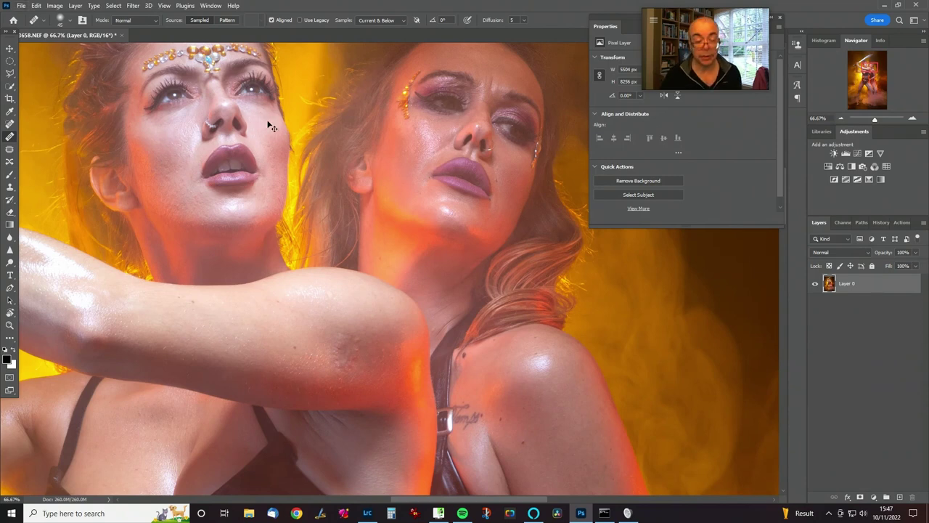
pyautogui.hotkey('ctrl', '+')
pyautogui.moveTo(222, 231); pyautogui.dragTo(353, 424)
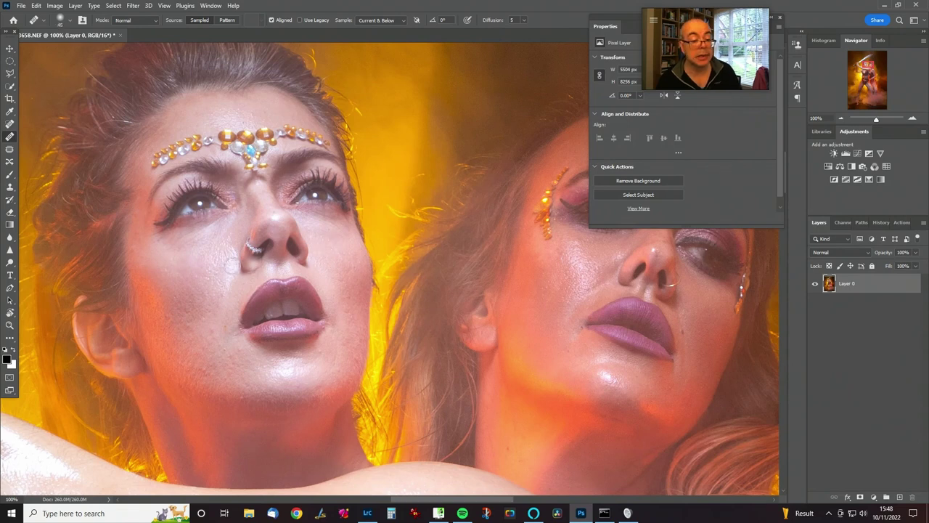
pyautogui.keyDown('alt'); pyautogui.click(217, 251); pyautogui.keyUp('alt')
pyautogui.moveTo(227, 226); pyautogui.dragTo(212, 250)
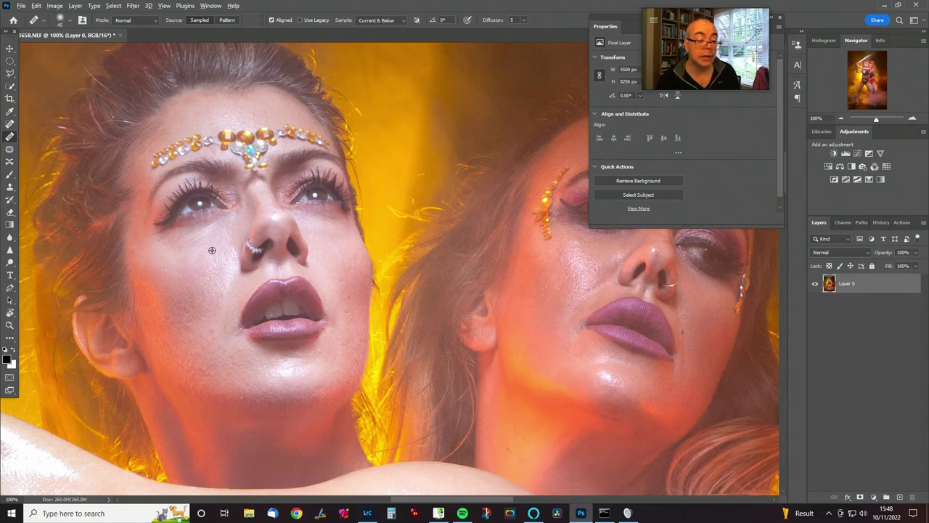
pyautogui.keyDown('alt'); pyautogui.click(226, 249); pyautogui.keyUp('alt')
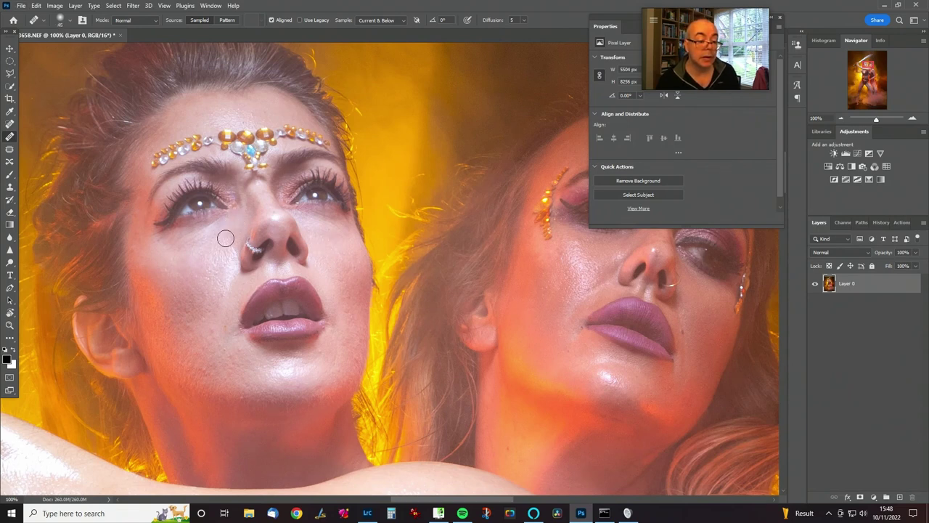
pyautogui.click(207, 255)
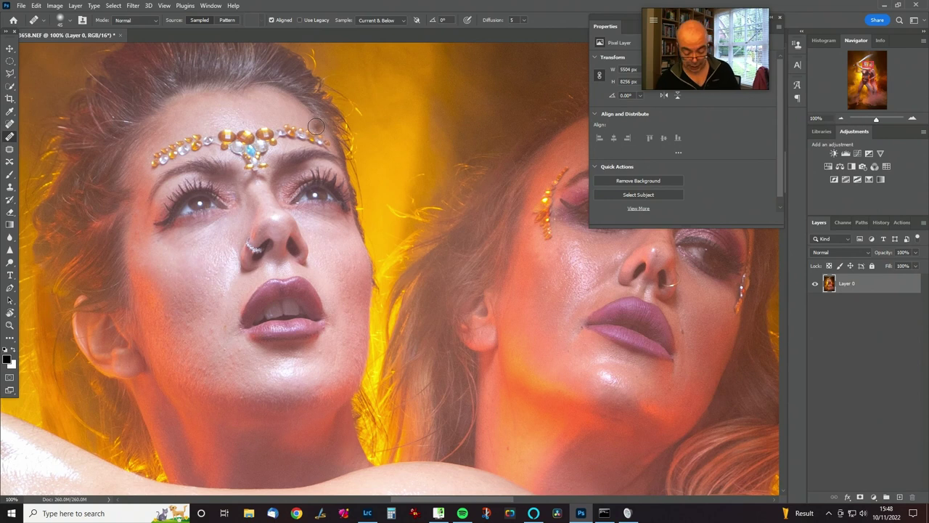
# Heal the small spots around the front woman's mouth and chin with a small Healing Brush sampled from clean cheek skin.
pyautogui.click(298, 352)
pyautogui.click(269, 378)
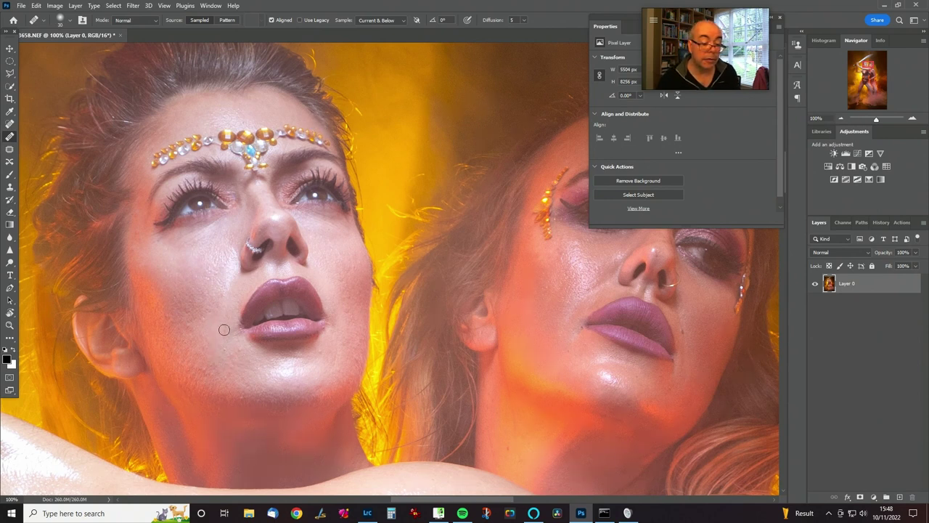
pyautogui.keyDown('alt'); pyautogui.click(220, 292); pyautogui.keyUp('alt')
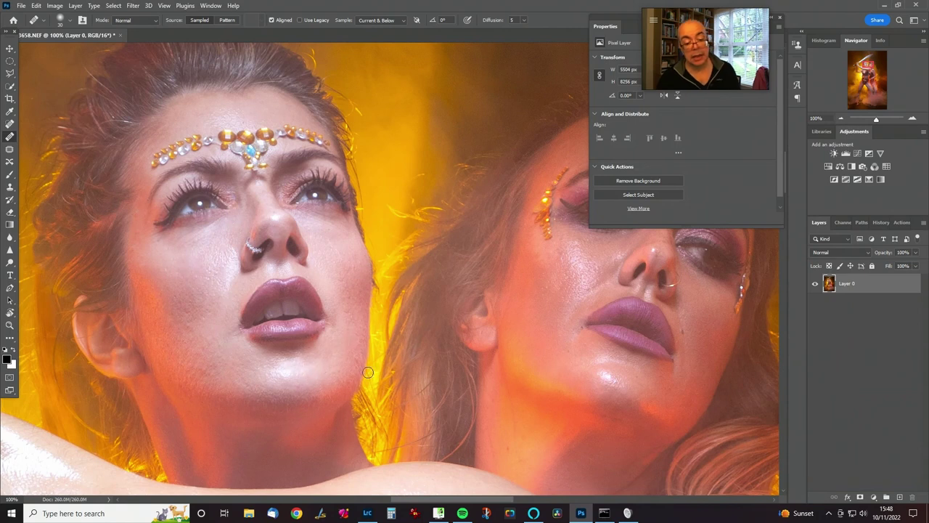
# Heal the small blemishes around the back woman's mouth and on her cheek, sampling neighbouring skin.
pyautogui.moveTo(370, 371); pyautogui.dragTo(309, 251)
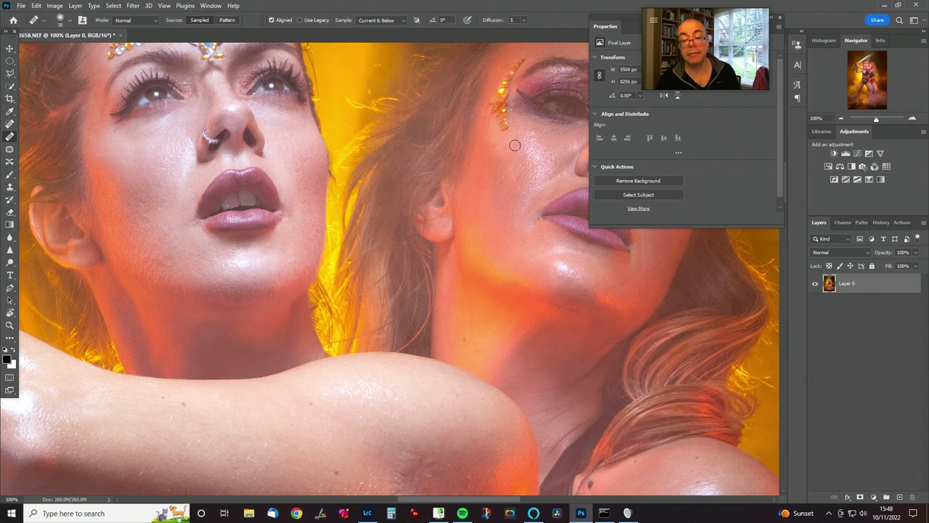
pyautogui.hscroll(5, 525, 198)
pyautogui.scroll(2, 525, 198)
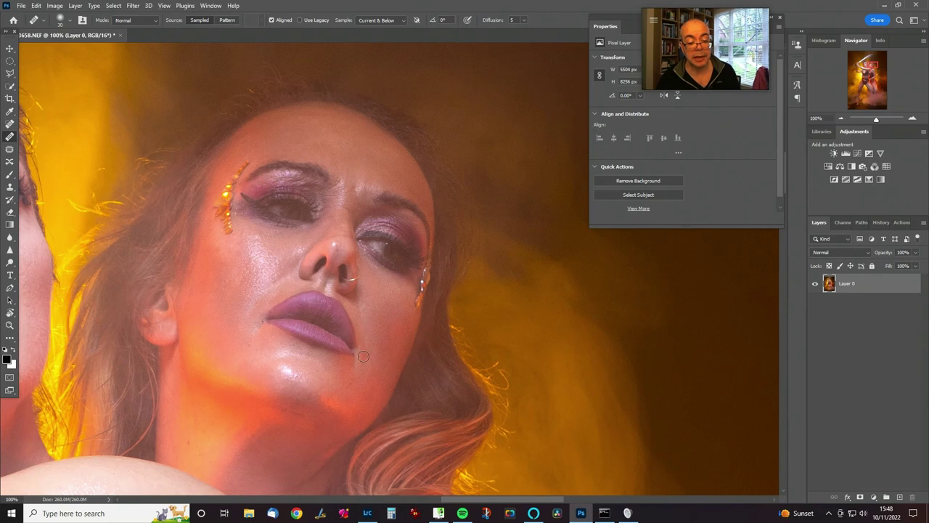
pyautogui.keyDown('alt'); pyautogui.click(254, 342); pyautogui.keyUp('alt')
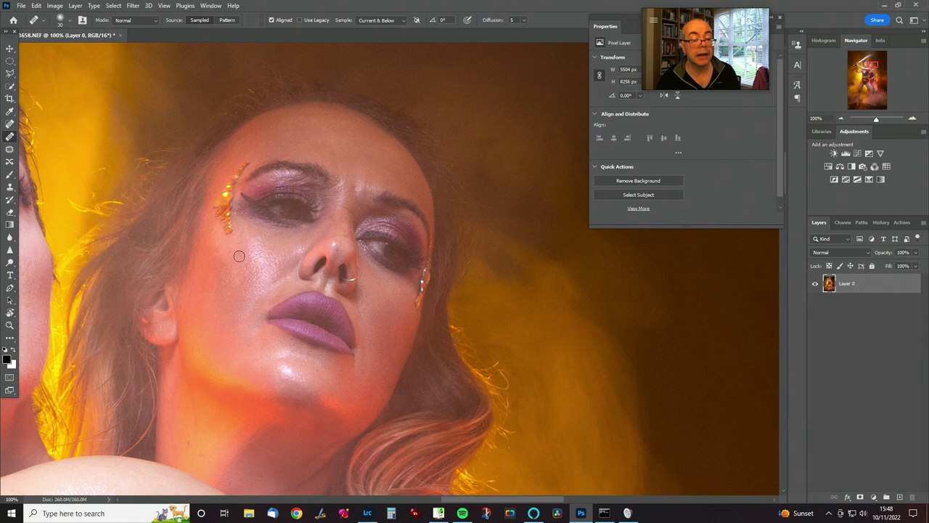
pyautogui.keyDown('alt'); pyautogui.click(289, 244); pyautogui.keyUp('alt')
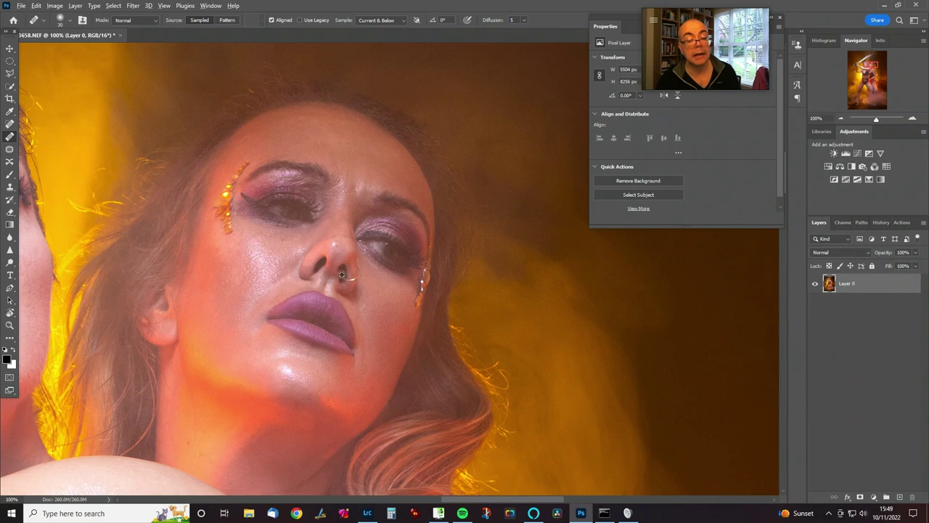
# Heal the rough blemished patch on the front woman's upper arm near the shoulder, sampling smooth skin beside it.
pyautogui.moveTo(277, 342); pyautogui.dragTo(423, 125)
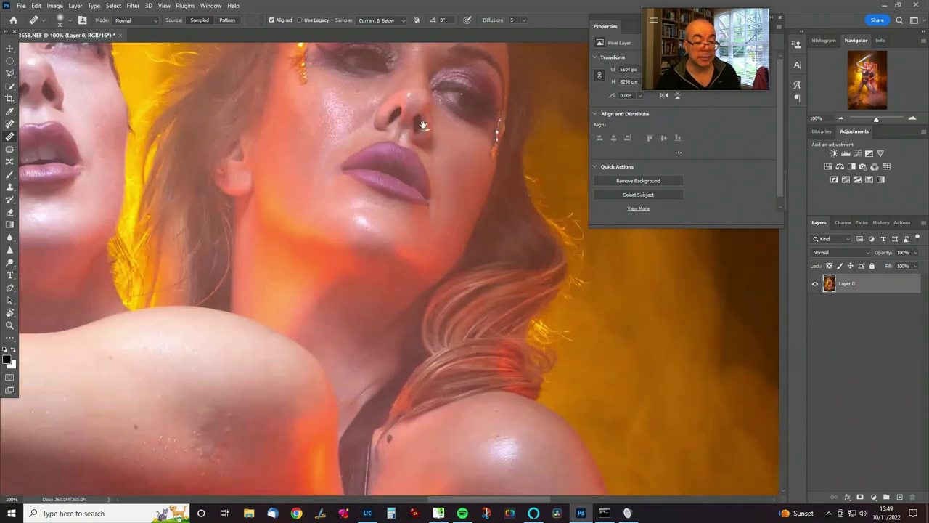
pyautogui.moveTo(313, 266); pyautogui.dragTo(356, 124)
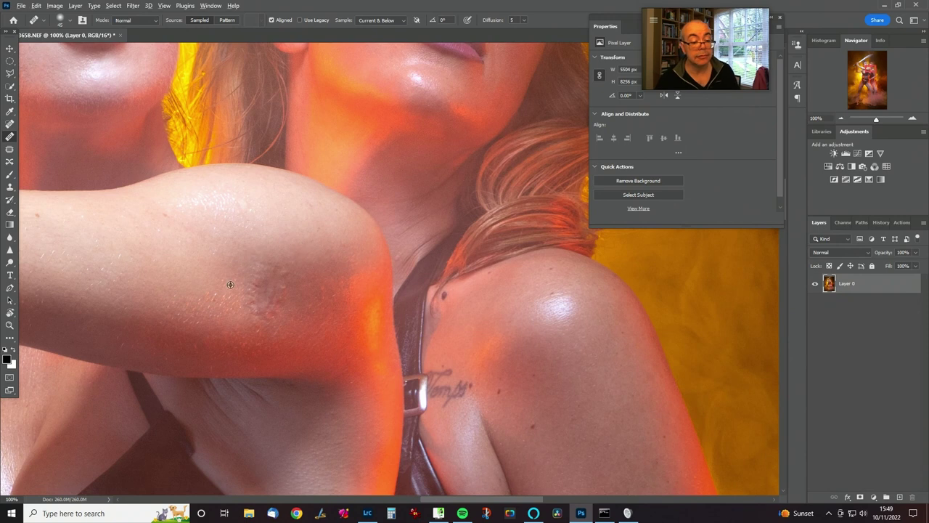
pyautogui.keyDown('alt'); pyautogui.click(213, 279); pyautogui.keyUp('alt')
pyautogui.moveTo(238, 290)
pyautogui.mouseDown()
pyautogui.moveTo(251, 305)
pyautogui.moveTo(260, 262)
pyautogui.moveTo(258, 319)
pyautogui.moveTo(247, 305)
pyautogui.mouseUp()
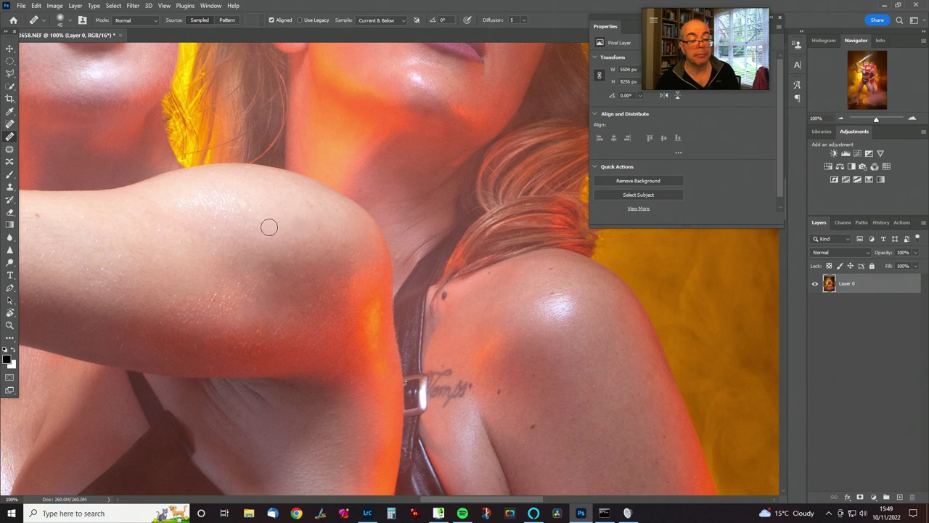
# Heal the small marks along the front woman's raised arm from the elbow to the wrist.
pyautogui.moveTo(269, 227); pyautogui.dragTo(539, 245)
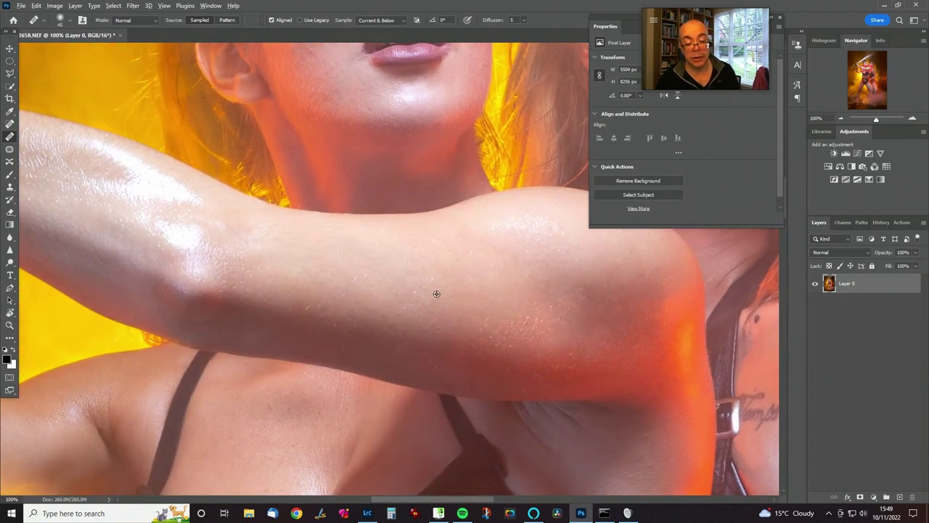
pyautogui.moveTo(437, 293); pyautogui.dragTo(313, 293)
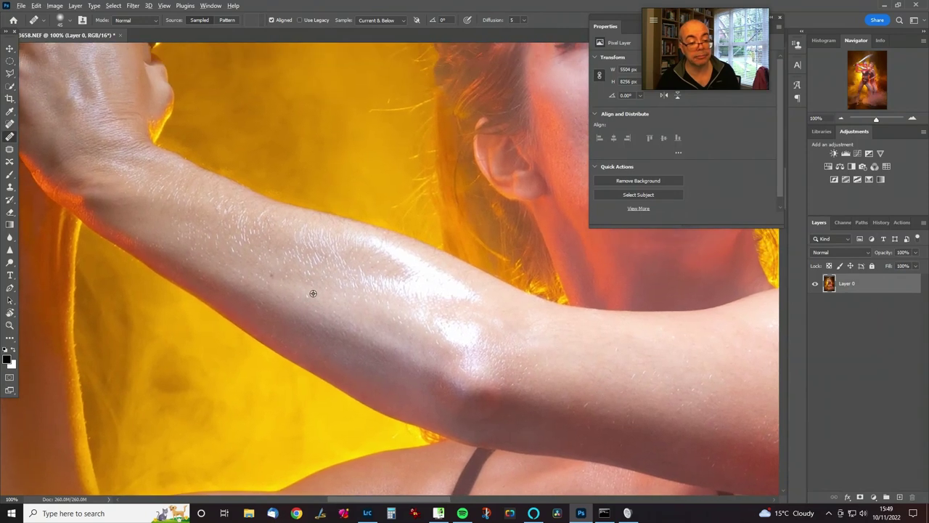
pyautogui.moveTo(371, 307)
pyautogui.mouseDown()
pyautogui.moveTo(460, 341)
pyautogui.moveTo(533, 415)
pyautogui.mouseUp()
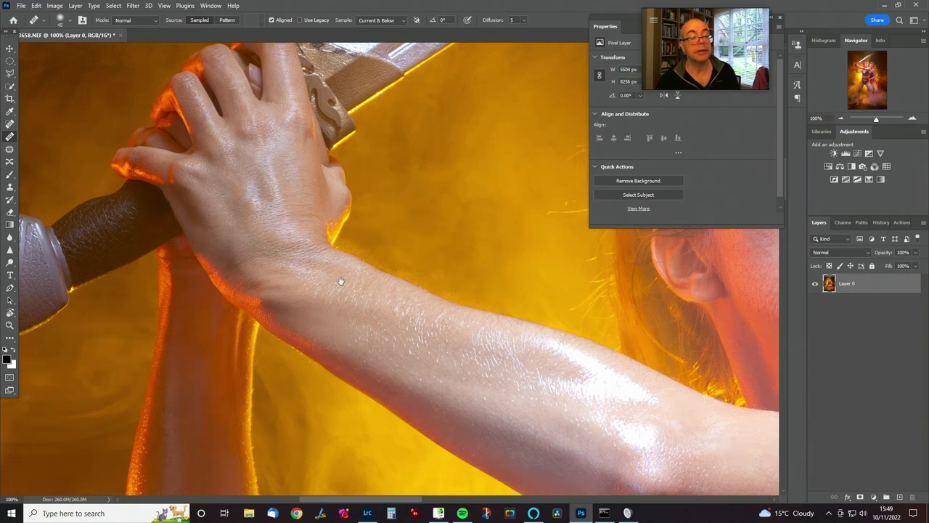
pyautogui.moveTo(340, 281)
pyautogui.mouseDown()
pyautogui.moveTo(240, 196)
pyautogui.moveTo(446, 259)
pyautogui.moveTo(249, 245)
pyautogui.moveTo(311, 230)
pyautogui.moveTo(320, 189)
pyautogui.mouseUp()
pyautogui.click(318, 214)
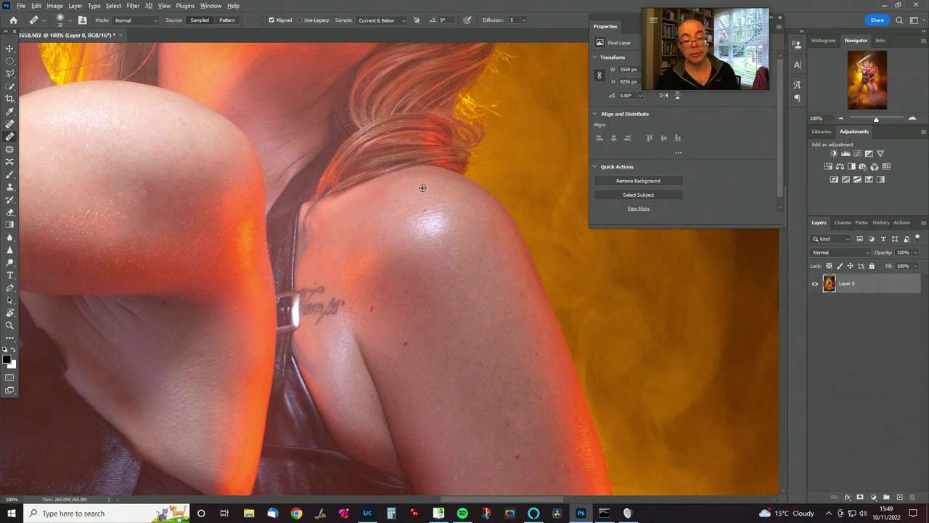
# Remove the moles and spots from the back woman's shoulder and down her arm with the Healing Brush.
pyautogui.keyDown('alt'); pyautogui.click(440, 209); pyautogui.keyUp('alt')
pyautogui.click(425, 211)
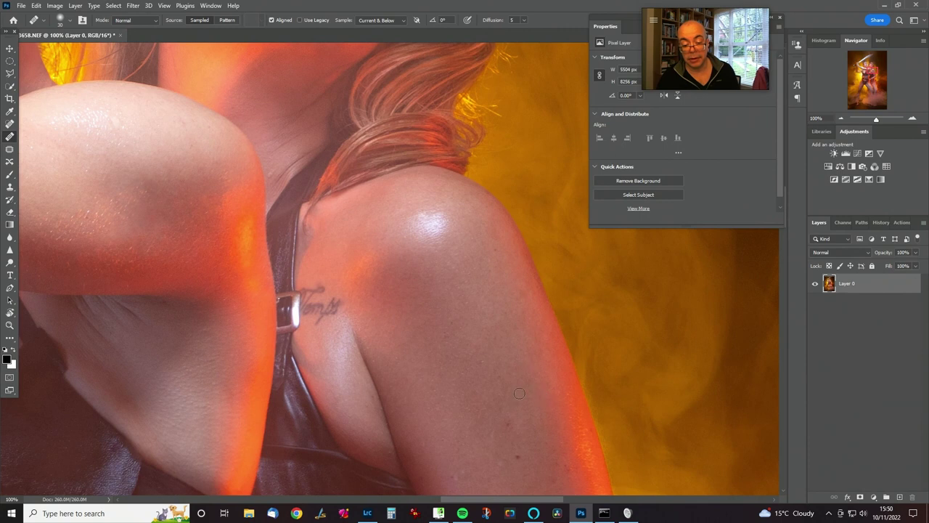
pyautogui.moveTo(529, 434); pyautogui.dragTo(400, 201)
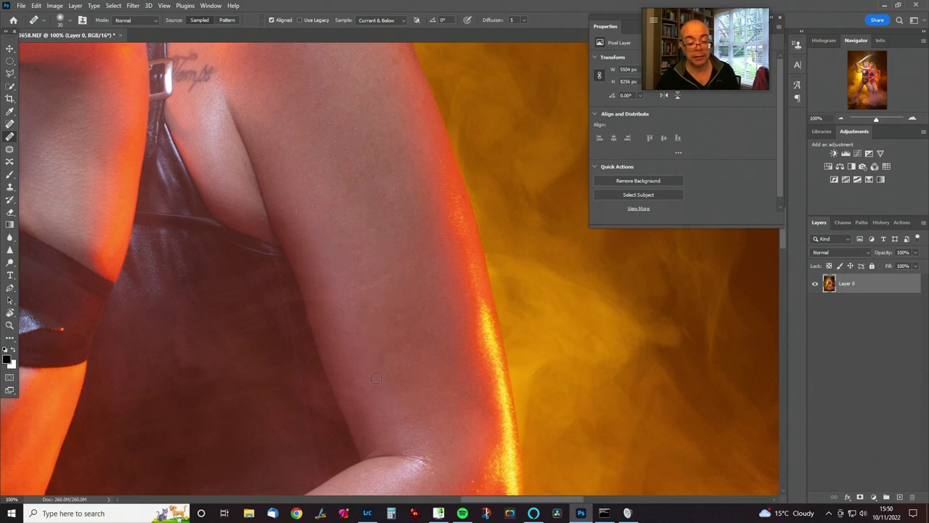
pyautogui.moveTo(454, 375); pyautogui.dragTo(466, 166)
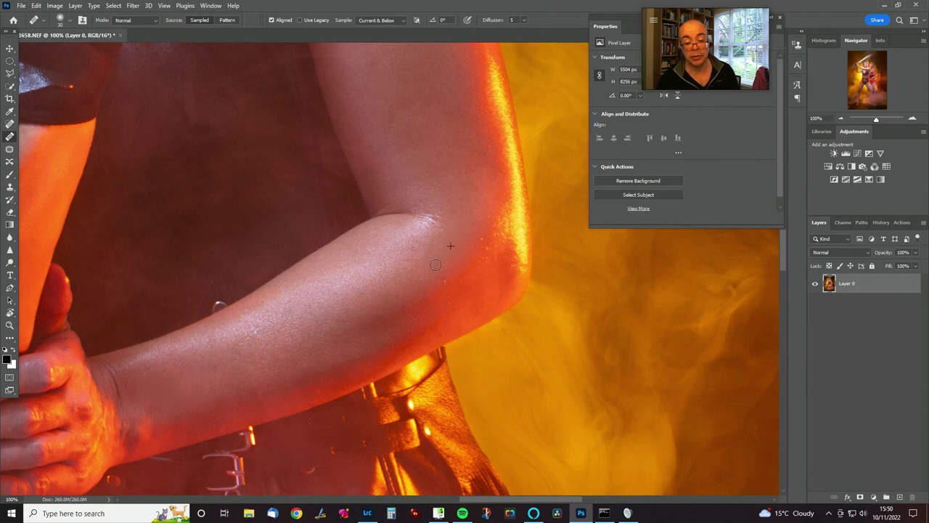
pyautogui.moveTo(336, 318); pyautogui.dragTo(501, 282)
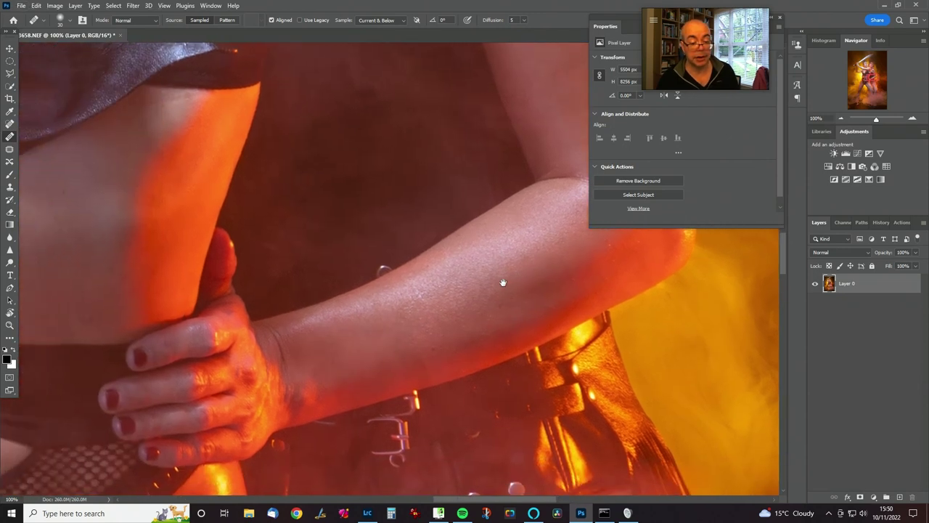
# Clean up the remaining small skin marks on the front woman's chest and midriff down to her belt.
pyautogui.moveTo(414, 321); pyautogui.dragTo(641, 317)
pyautogui.moveTo(352, 296); pyautogui.dragTo(732, 445)
pyautogui.moveTo(312, 224); pyautogui.dragTo(518, 378)
pyautogui.moveTo(436, 196); pyautogui.dragTo(137, 161)
pyautogui.moveTo(489, 323); pyautogui.dragTo(319, 196)
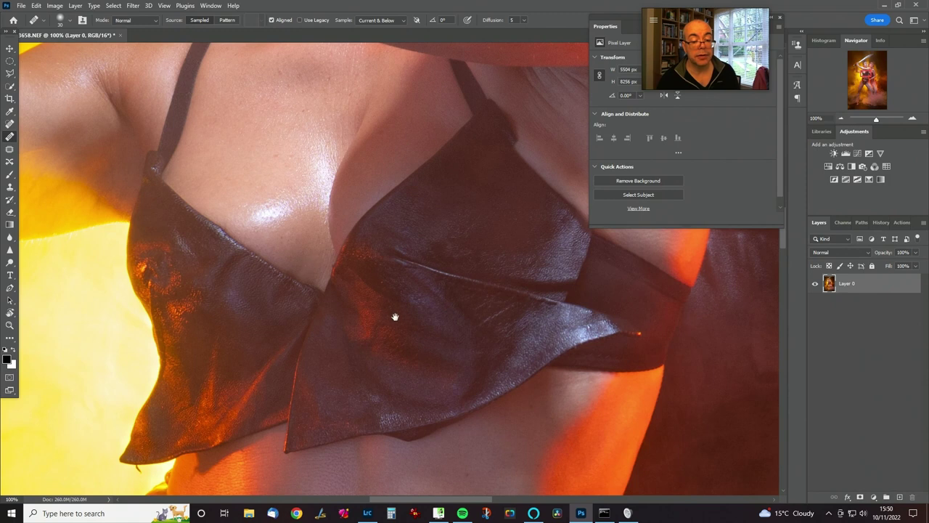
pyautogui.moveTo(395, 317)
pyautogui.mouseDown()
pyautogui.moveTo(367, 166)
pyautogui.moveTo(302, 139)
pyautogui.mouseUp()
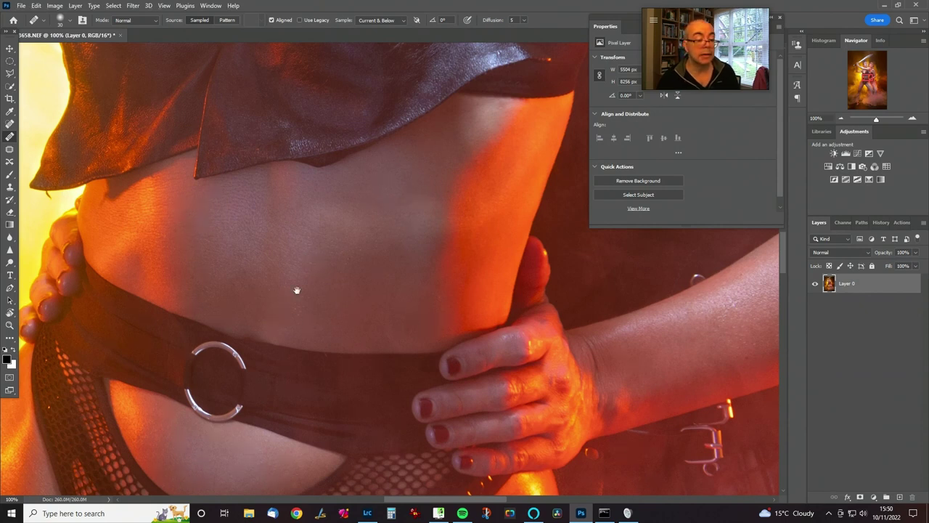
pyautogui.moveTo(297, 290)
pyautogui.mouseDown()
pyautogui.moveTo(493, 249)
pyautogui.moveTo(534, 258)
pyautogui.mouseUp()
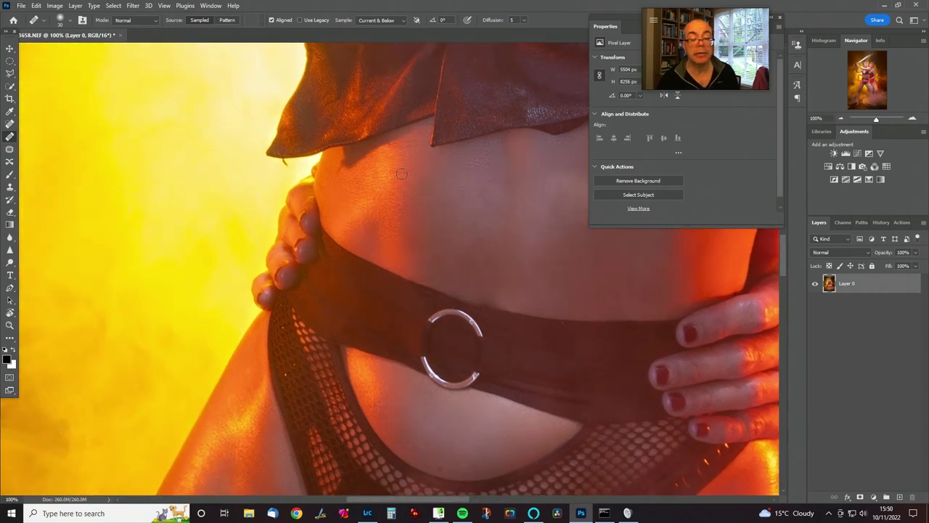
pyautogui.moveTo(442, 283); pyautogui.dragTo(389, 128)
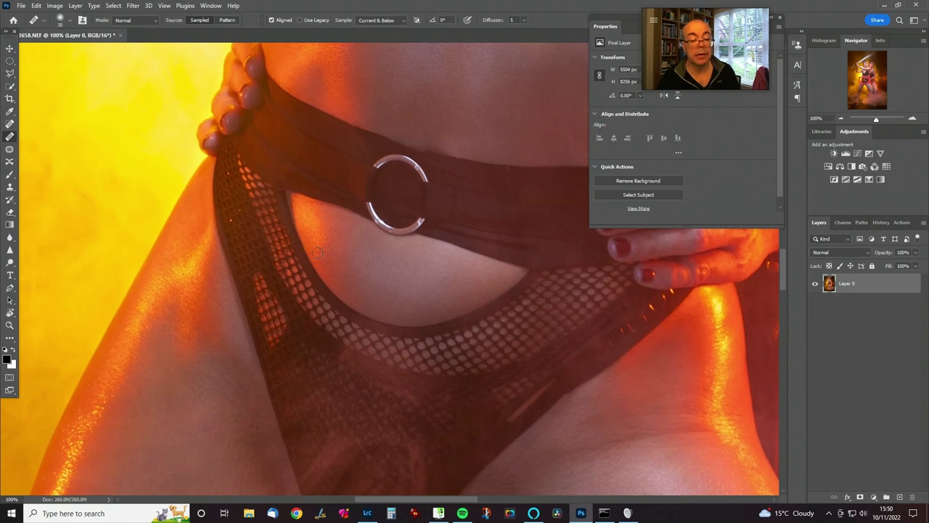
# Try a healing stroke on the front woman's upper inner thigh, and undo it.
pyautogui.moveTo(450, 308); pyautogui.dragTo(552, 222)
pyautogui.moveTo(421, 341)
pyautogui.mouseDown()
pyautogui.moveTo(464, 257)
pyautogui.moveTo(324, 210)
pyautogui.mouseUp()
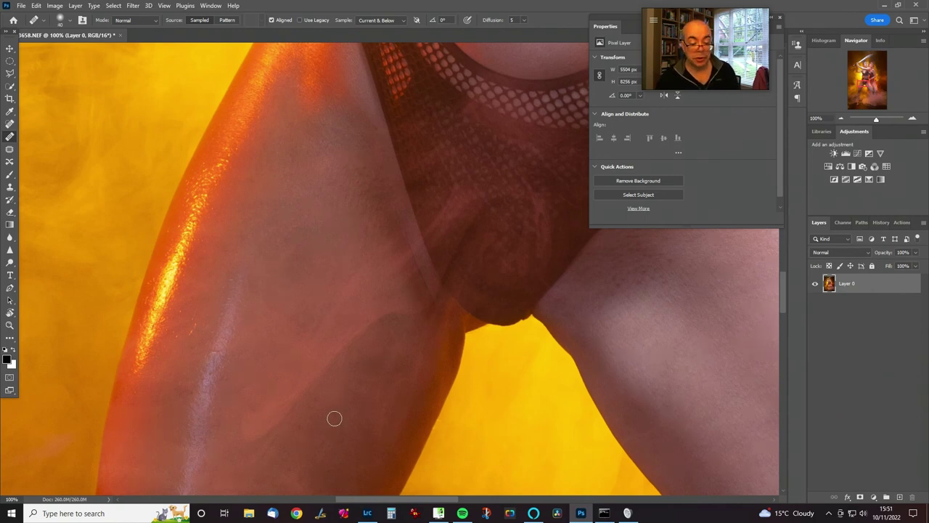
pyautogui.moveTo(317, 199); pyautogui.dragTo(299, 59)
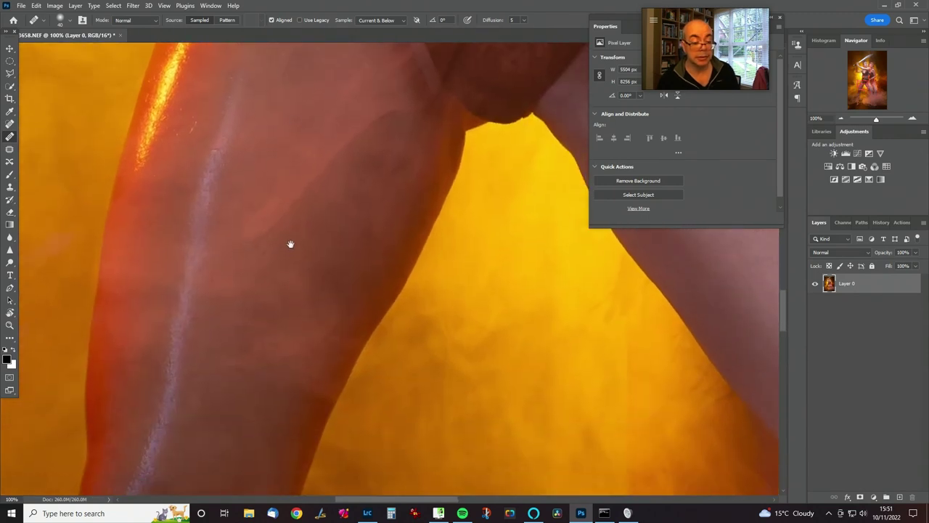
pyautogui.moveTo(291, 244)
pyautogui.mouseDown()
pyautogui.moveTo(225, 286)
pyautogui.moveTo(248, 302)
pyautogui.mouseUp()
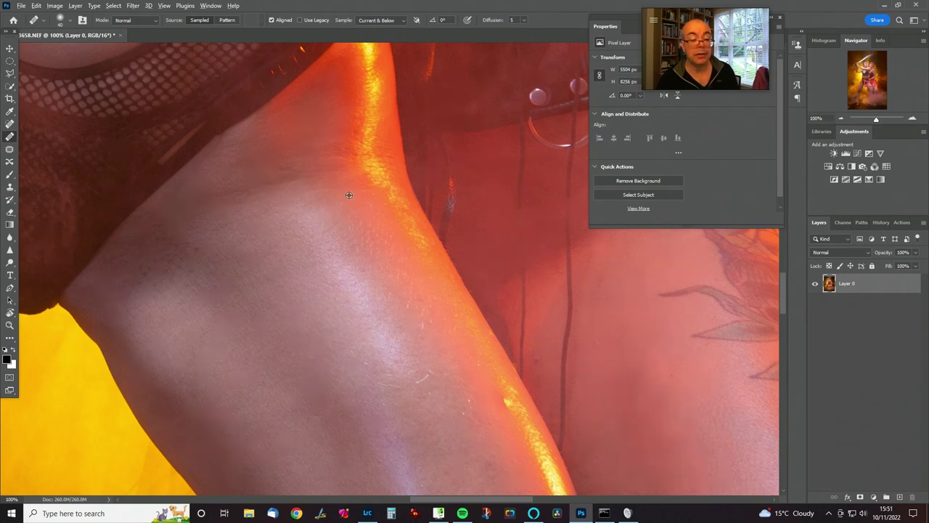
pyautogui.click(263, 208)
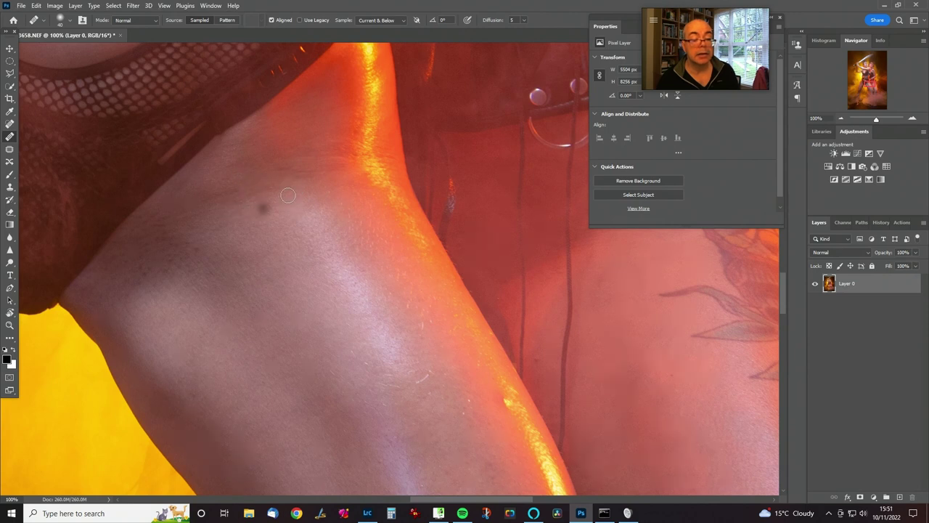
pyautogui.hotkey('ctrl', 'z')
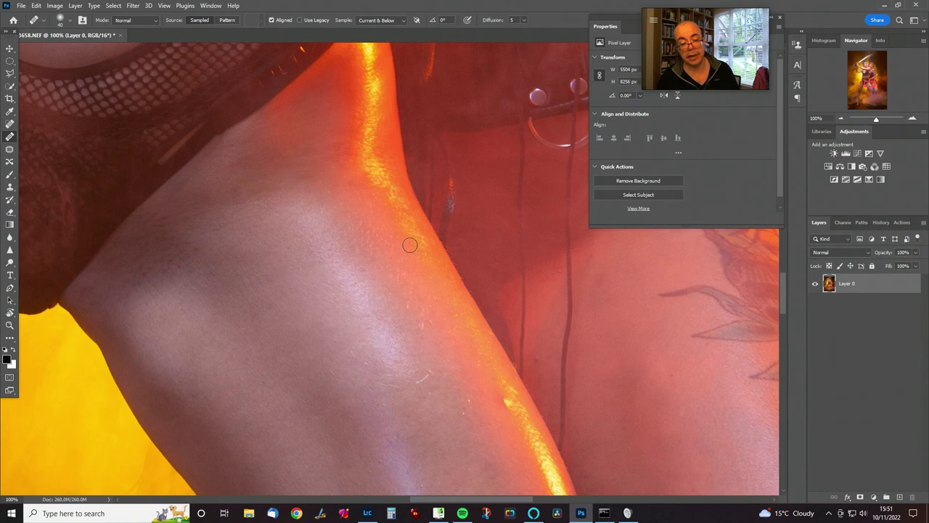
# Heal the small skin marks along the front woman's thighs and around her knees with the Healing Brush.
pyautogui.moveTo(406, 299); pyautogui.dragTo(182, 129)
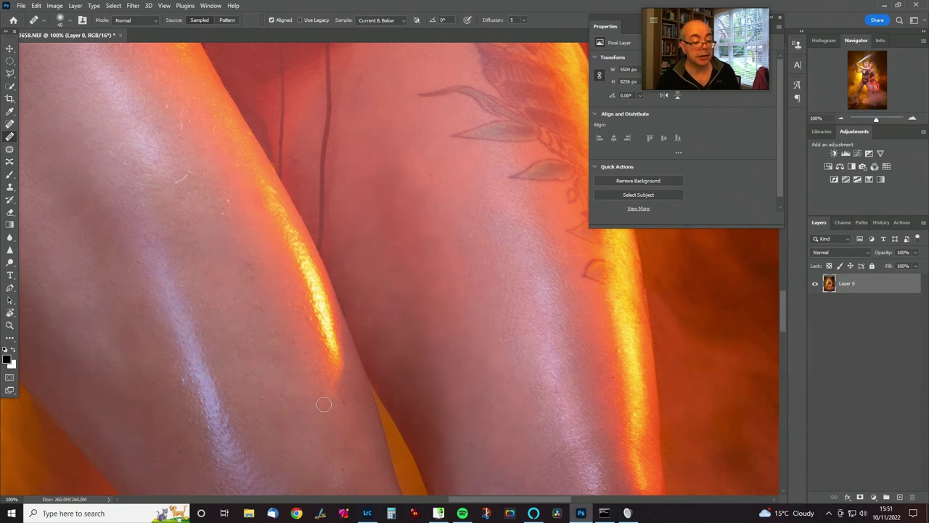
pyautogui.moveTo(214, 382)
pyautogui.mouseDown()
pyautogui.moveTo(286, 270)
pyautogui.moveTo(281, 286)
pyautogui.mouseUp()
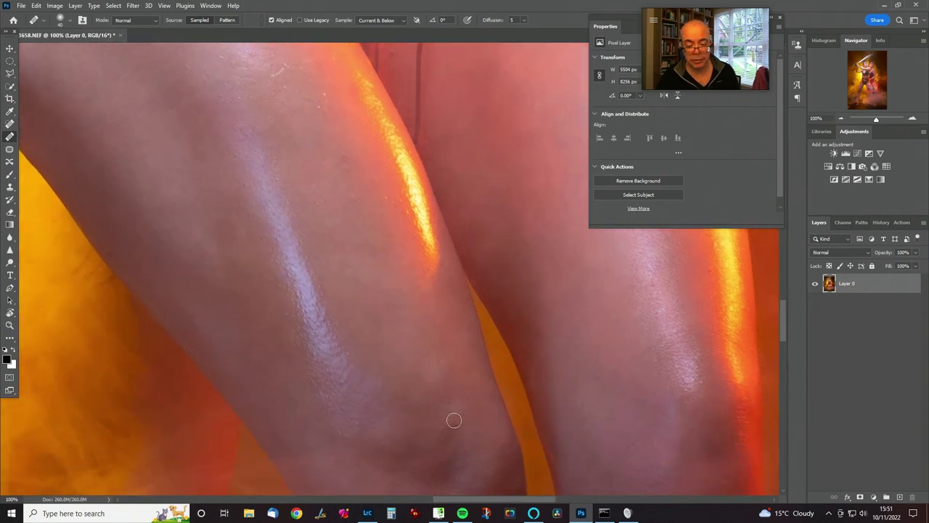
pyautogui.moveTo(446, 428)
pyautogui.mouseDown()
pyautogui.moveTo(353, 160)
pyautogui.moveTo(359, 275)
pyautogui.moveTo(425, 278)
pyautogui.mouseUp()
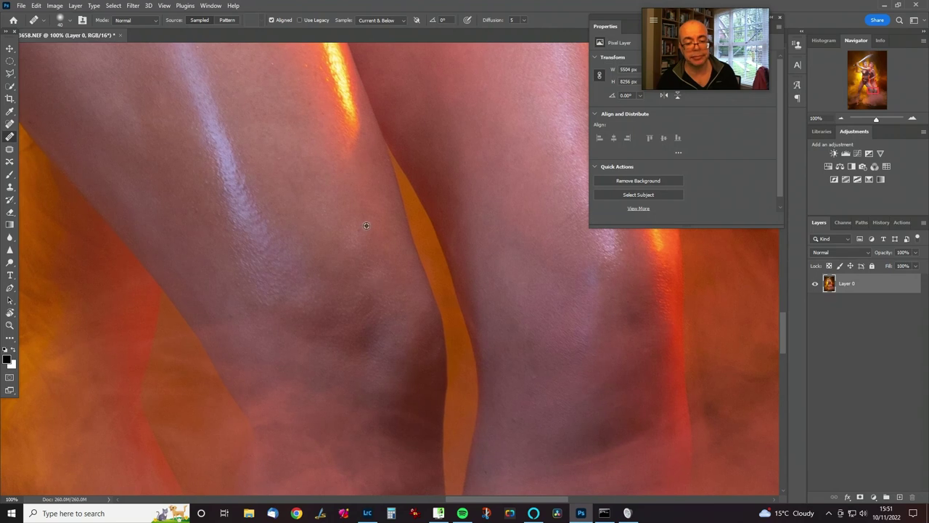
pyautogui.moveTo(362, 237); pyautogui.dragTo(298, 303)
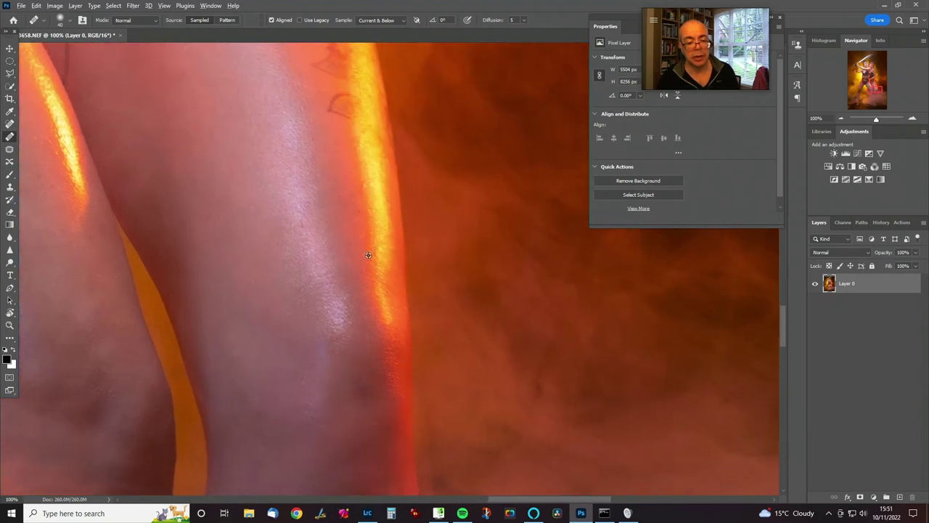
pyautogui.click(297, 292)
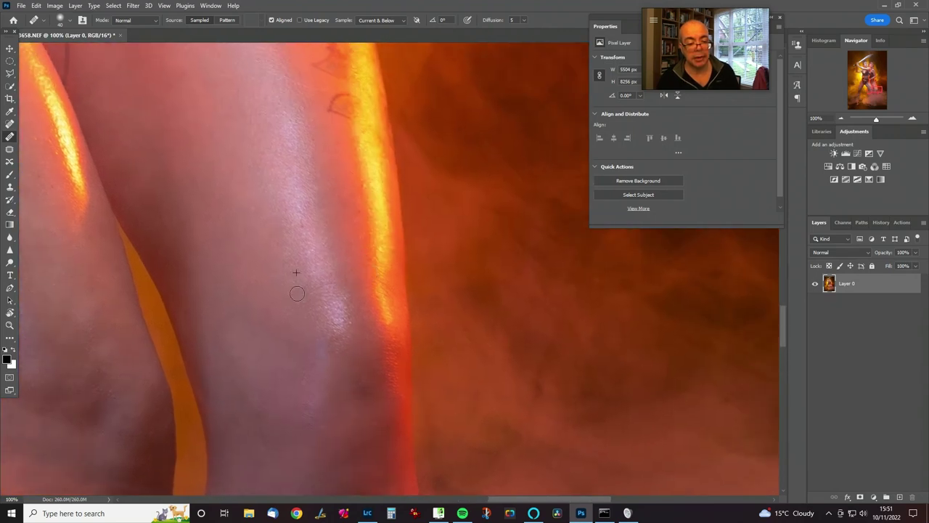
pyautogui.moveTo(335, 161)
pyautogui.mouseDown()
pyautogui.moveTo(326, 315)
pyautogui.moveTo(334, 338)
pyautogui.moveTo(342, 297)
pyautogui.mouseUp()
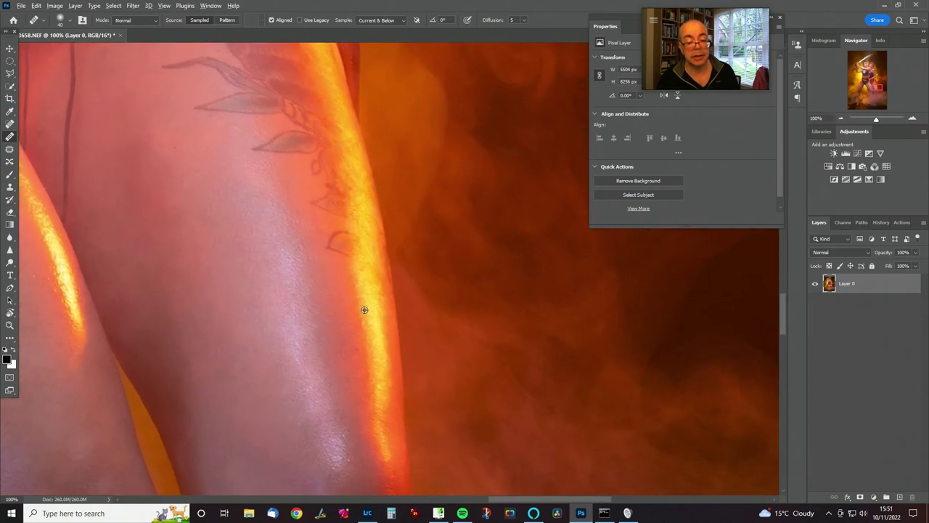
pyautogui.moveTo(355, 356); pyautogui.dragTo(290, 201)
pyautogui.moveTo(290, 377)
pyautogui.mouseDown()
pyautogui.moveTo(280, 266)
pyautogui.moveTo(383, 379)
pyautogui.moveTo(377, 342)
pyautogui.moveTo(423, 379)
pyautogui.moveTo(304, 300)
pyautogui.moveTo(442, 370)
pyautogui.moveTo(356, 310)
pyautogui.moveTo(537, 240)
pyautogui.moveTo(370, 143)
pyautogui.moveTo(276, 235)
pyautogui.moveTo(304, 373)
pyautogui.moveTo(336, 193)
pyautogui.mouseUp()
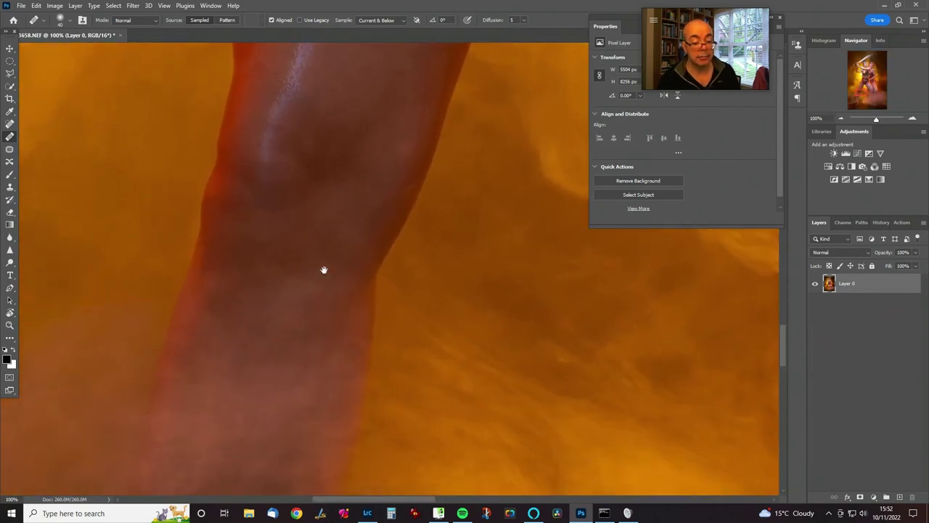
# Reduce the Healing Brush to 30 px and touch up the small remaining spots on both women's faces.
pyautogui.moveTo(323, 269)
pyautogui.mouseDown()
pyautogui.moveTo(297, 380)
pyautogui.moveTo(307, 349)
pyautogui.moveTo(359, 293)
pyautogui.moveTo(336, 348)
pyautogui.moveTo(356, 346)
pyautogui.moveTo(361, 303)
pyautogui.mouseUp()
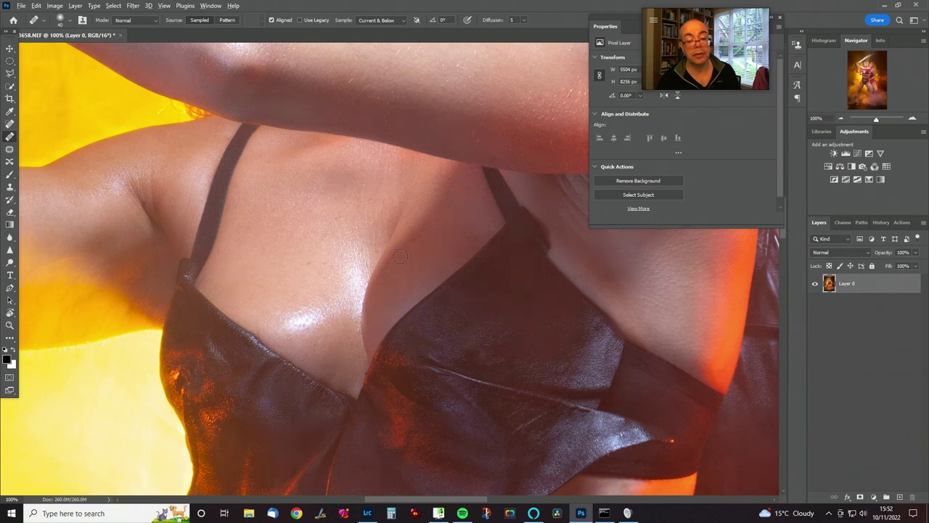
pyautogui.moveTo(467, 223); pyautogui.dragTo(445, 369)
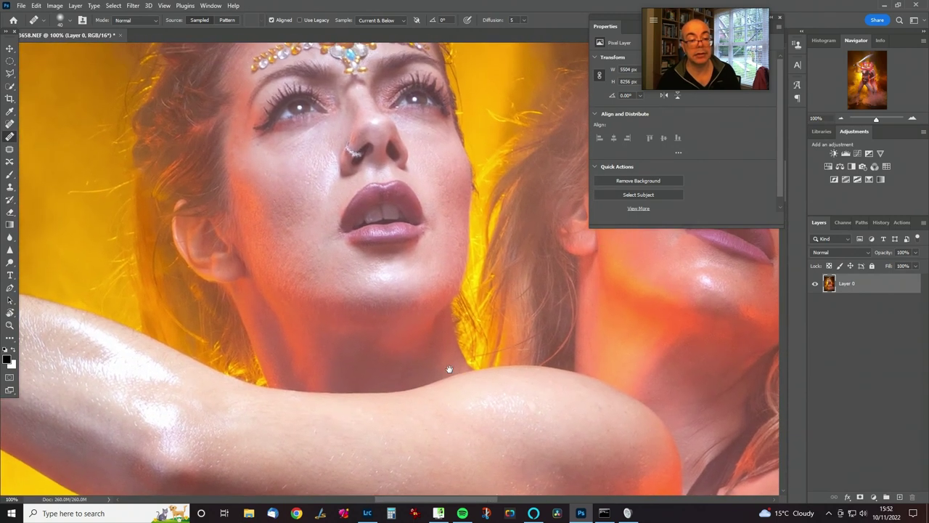
pyautogui.moveTo(339, 290); pyautogui.dragTo(401, 306)
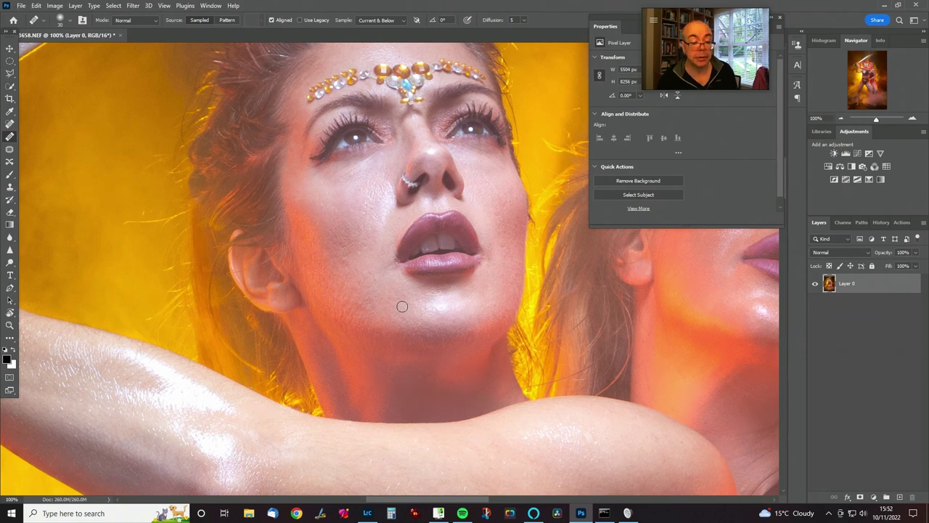
pyautogui.moveTo(622, 290); pyautogui.dragTo(306, 339)
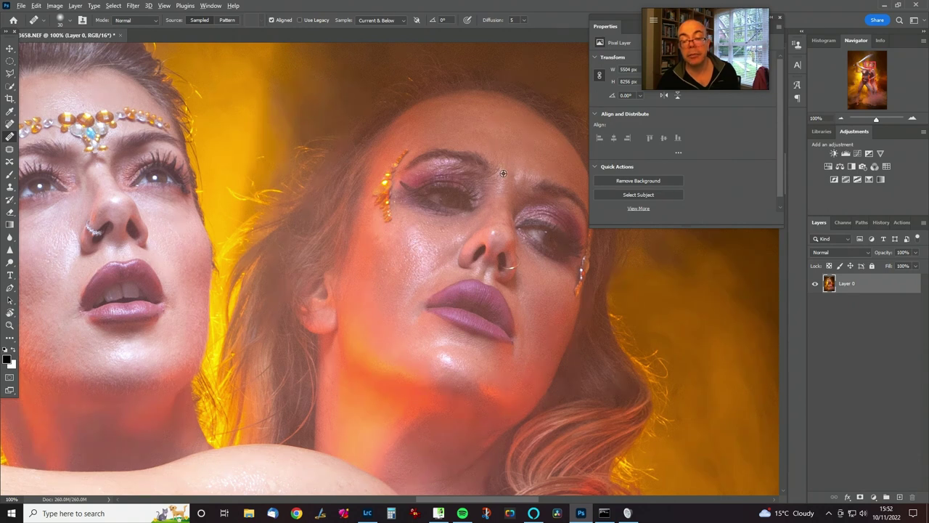
pyautogui.moveTo(375, 196)
pyautogui.mouseDown()
pyautogui.moveTo(468, 216)
pyautogui.moveTo(643, 310)
pyautogui.mouseUp()
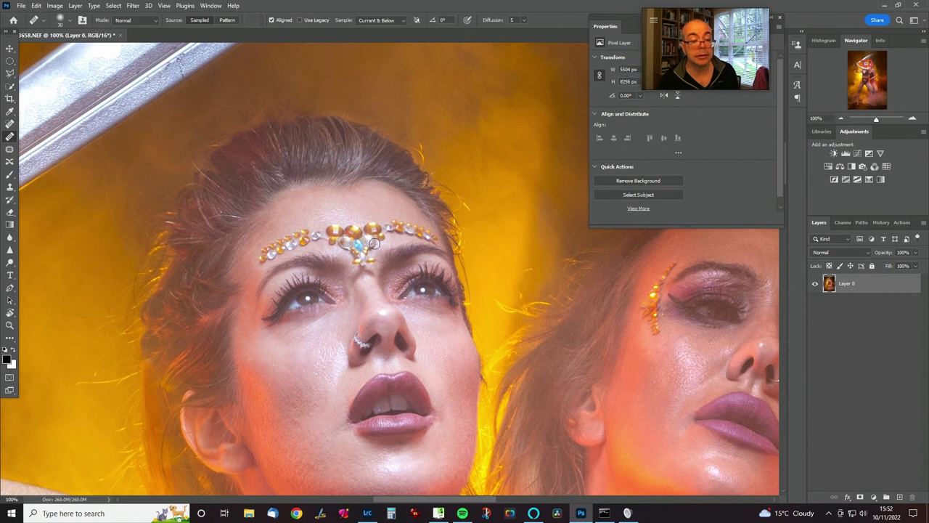
# Remove the dark specks from the sword's tip and along its blade, sampling clean metal nearby.
pyautogui.moveTo(368, 60)
pyautogui.mouseDown()
pyautogui.moveTo(397, 211)
pyautogui.moveTo(448, 344)
pyautogui.moveTo(283, 375)
pyautogui.moveTo(272, 396)
pyautogui.mouseUp()
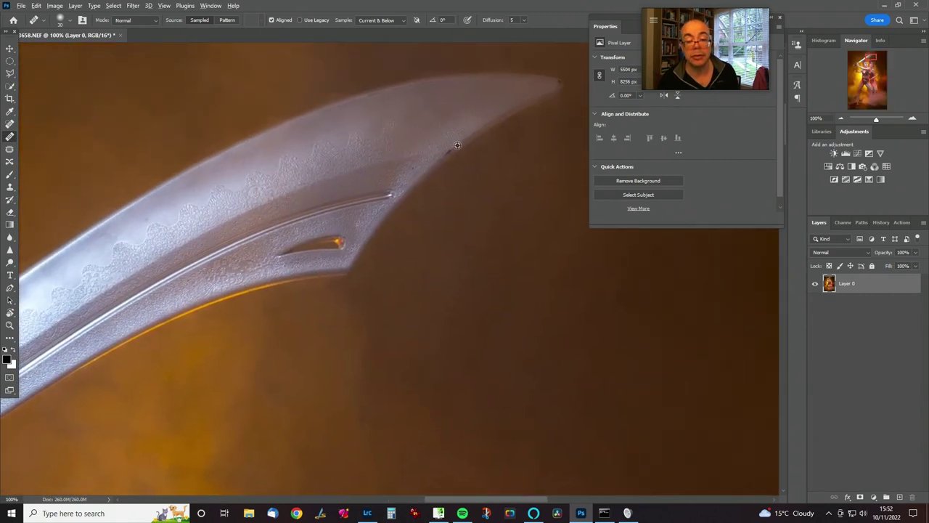
pyautogui.moveTo(366, 210); pyautogui.dragTo(433, 210)
pyautogui.moveTo(346, 240); pyautogui.dragTo(338, 228)
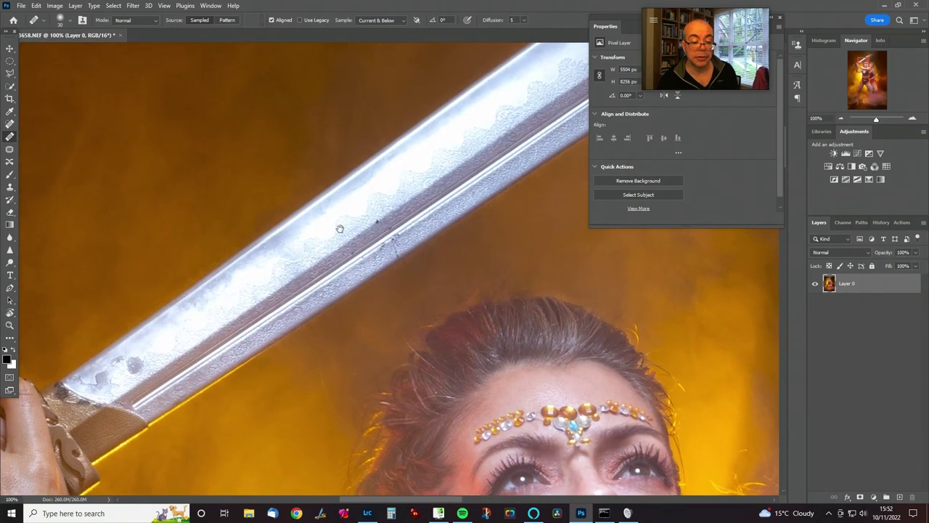
pyautogui.moveTo(224, 293); pyautogui.dragTo(271, 233)
pyautogui.keyDown('alt'); pyautogui.click(324, 207); pyautogui.keyUp('alt')
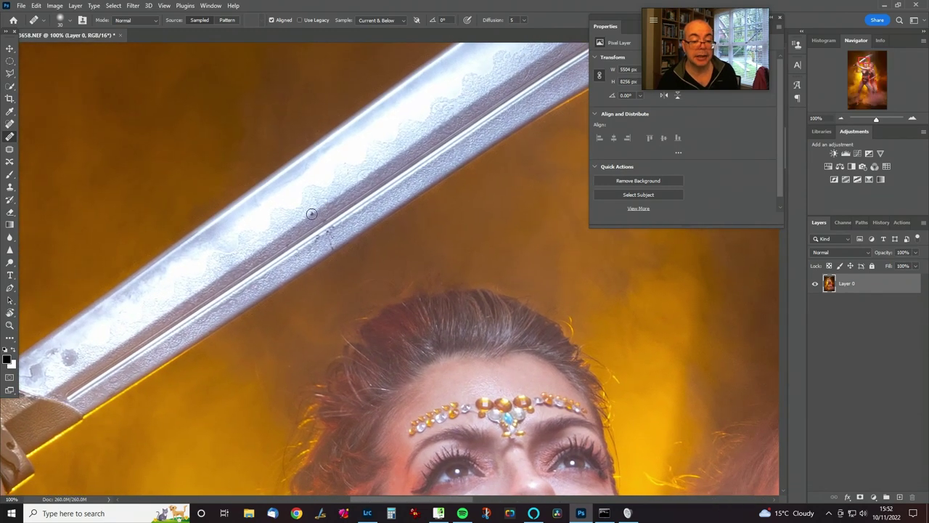
pyautogui.click(311, 212)
pyautogui.click(339, 238)
pyautogui.moveTo(325, 183); pyautogui.dragTo(267, 254)
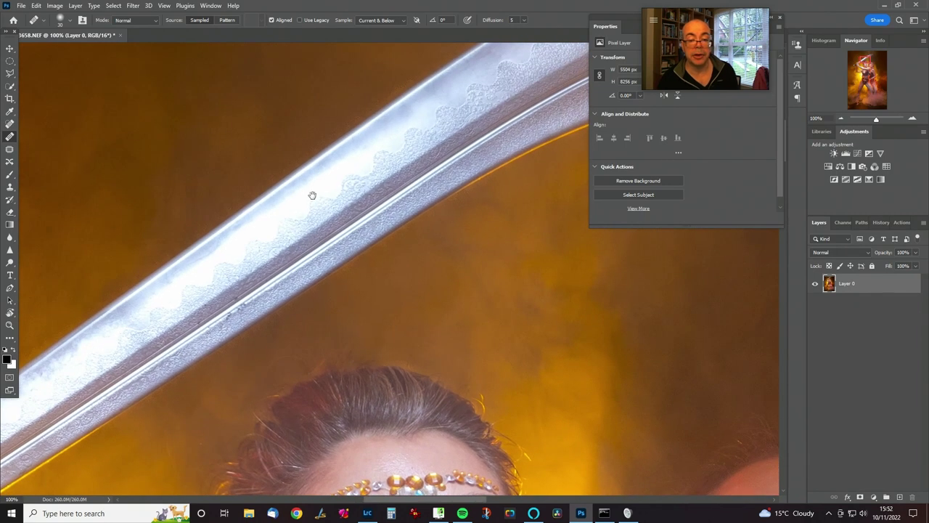
pyautogui.moveTo(196, 294); pyautogui.dragTo(291, 222)
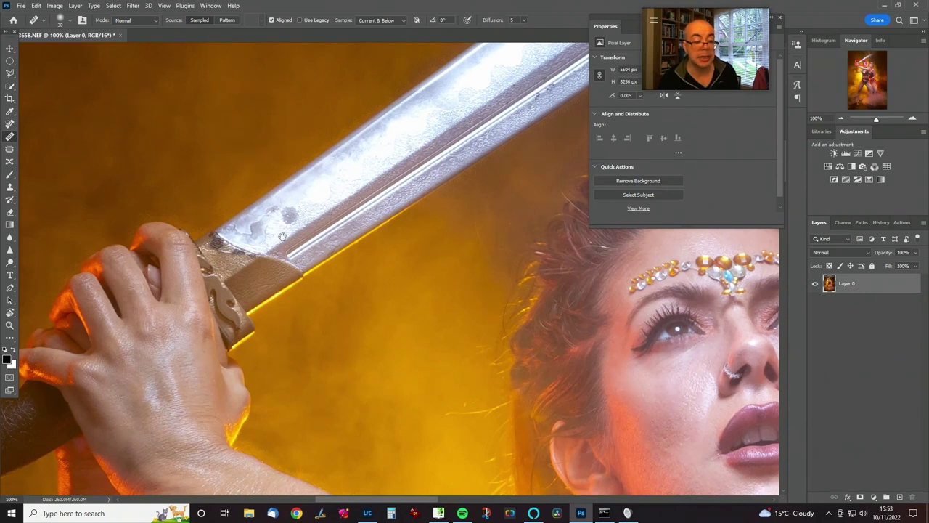
# Check the sword's guard, grip and pommel and the gripping hands for remaining marks.
pyautogui.moveTo(285, 293); pyautogui.dragTo(442, 201)
pyautogui.moveTo(334, 273); pyautogui.dragTo(588, 225)
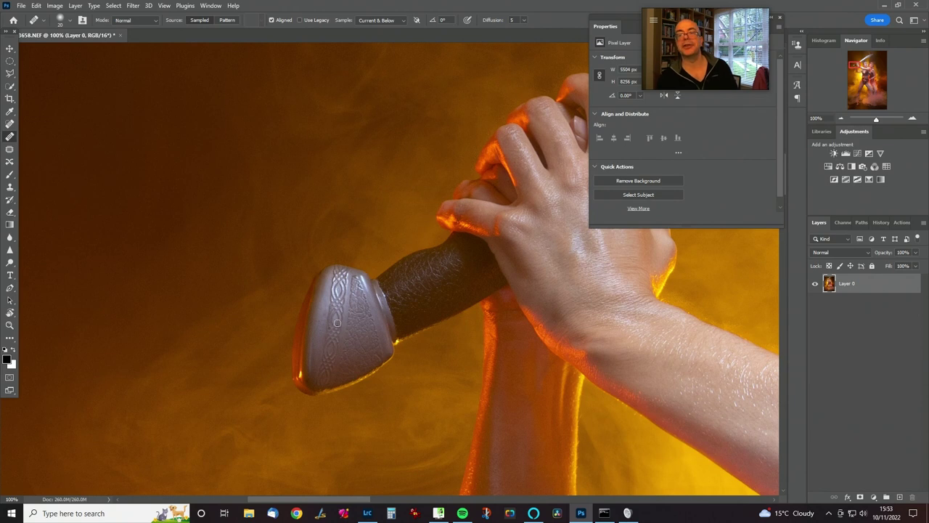
pyautogui.moveTo(368, 337); pyautogui.dragTo(124, 411)
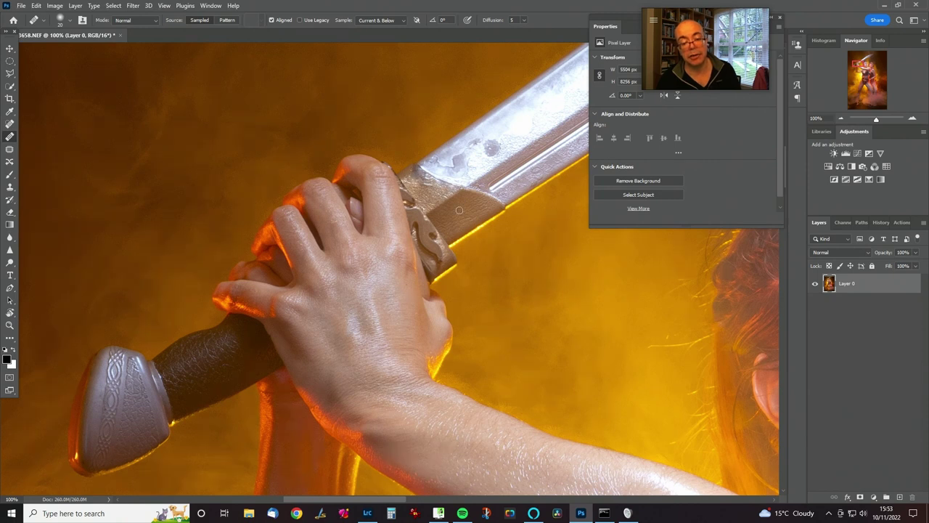
pyautogui.moveTo(460, 235); pyautogui.dragTo(101, 384)
pyautogui.scroll(-10, 232, 384)
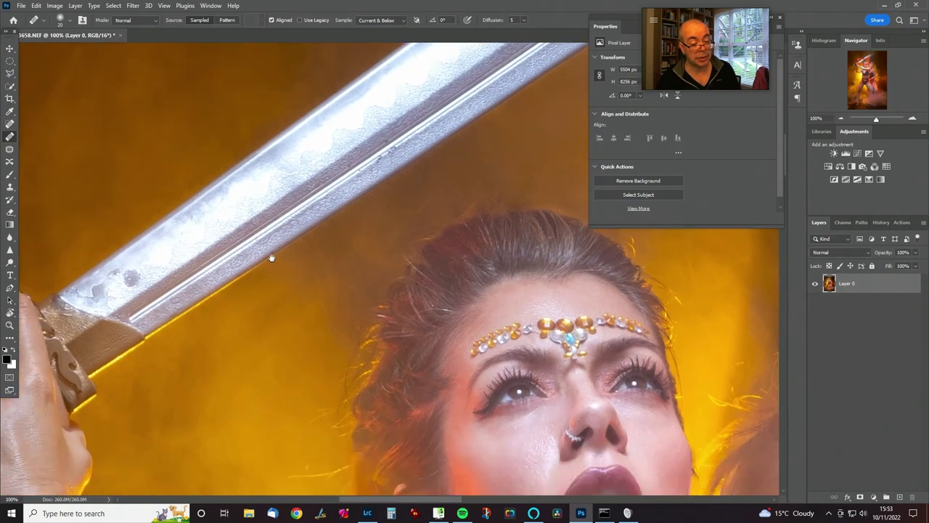
# Run the frequency separation action, giving the LF layer a Gaussian Blur radius of 6 pixels.
pyautogui.moveTo(326, 321)
pyautogui.mouseDown()
pyautogui.moveTo(321, 307)
pyautogui.moveTo(164, 344)
pyautogui.moveTo(235, 317)
pyautogui.moveTo(214, 332)
pyautogui.moveTo(225, 329)
pyautogui.mouseUp()
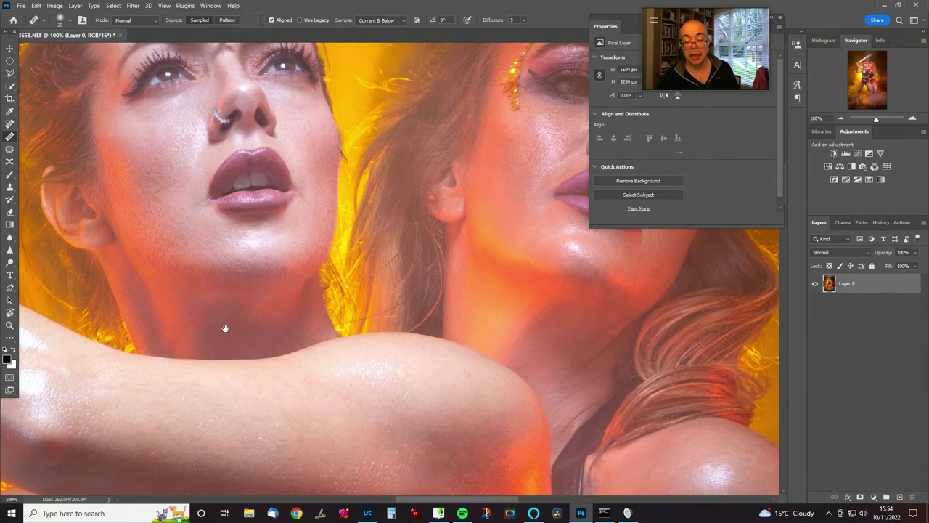
pyautogui.press('F2')
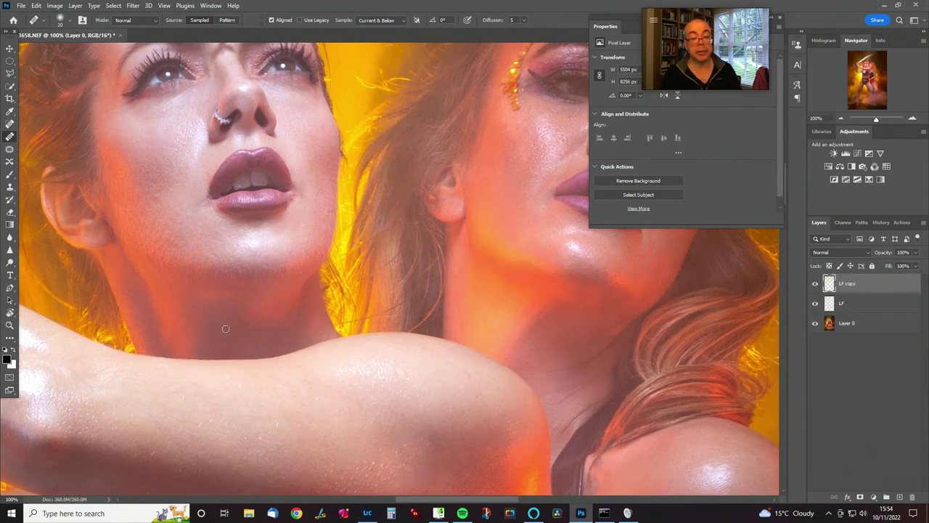
pyautogui.press('Return')
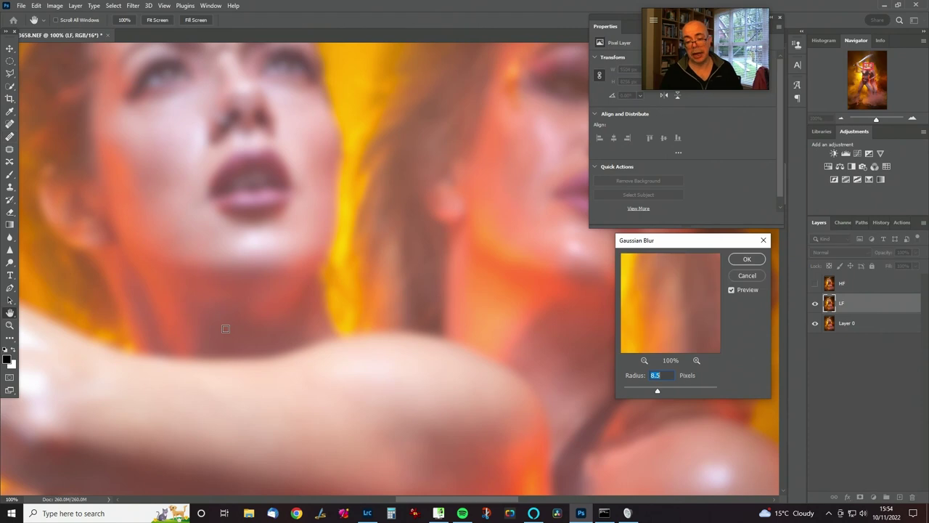
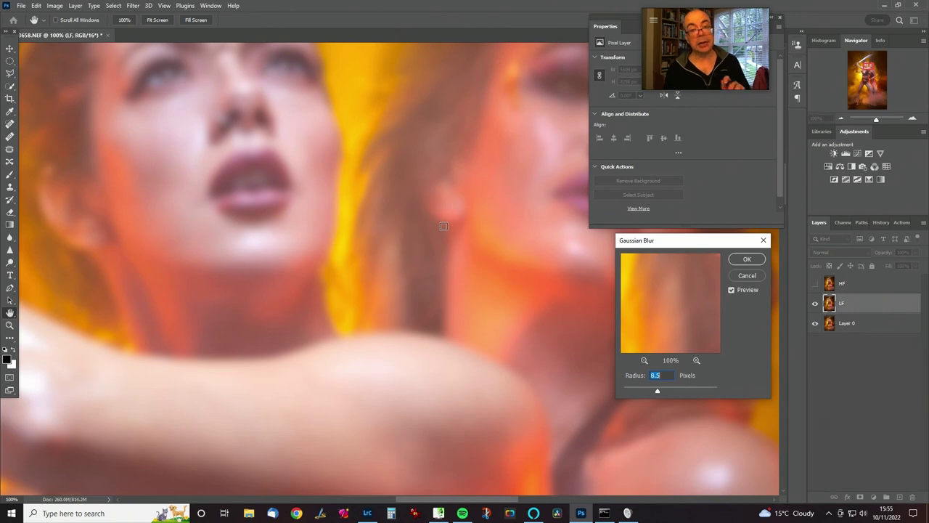
pyautogui.write('6')
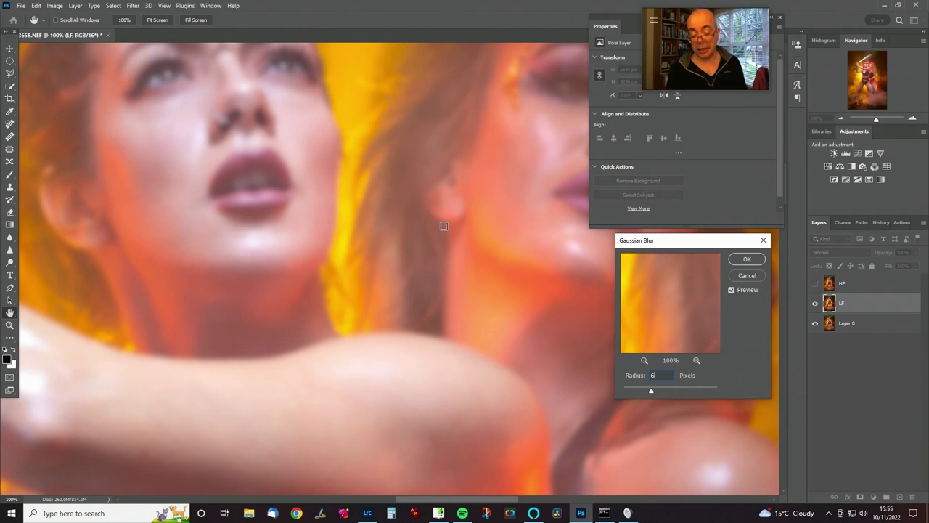
pyautogui.press('Return')
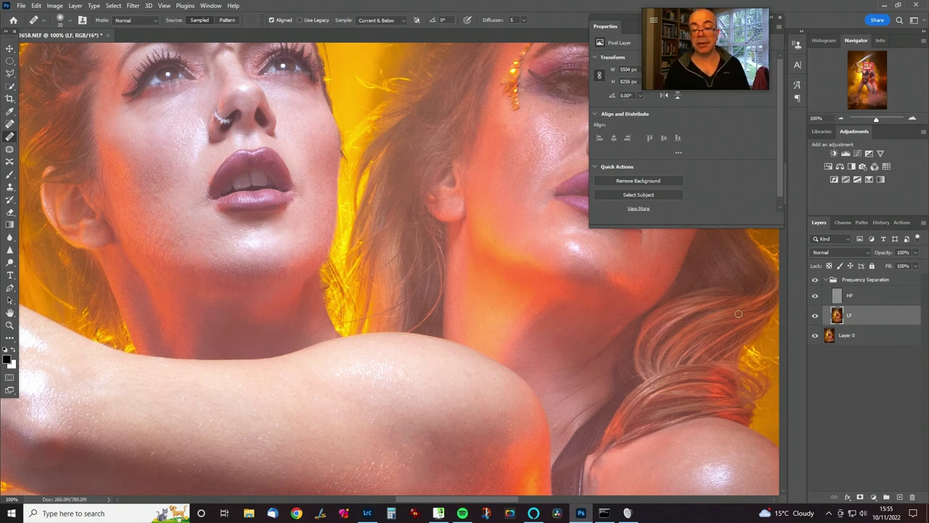
# Compare the image with and without the Frequency Separation group by toggling its visibility.
pyautogui.click(815, 280)
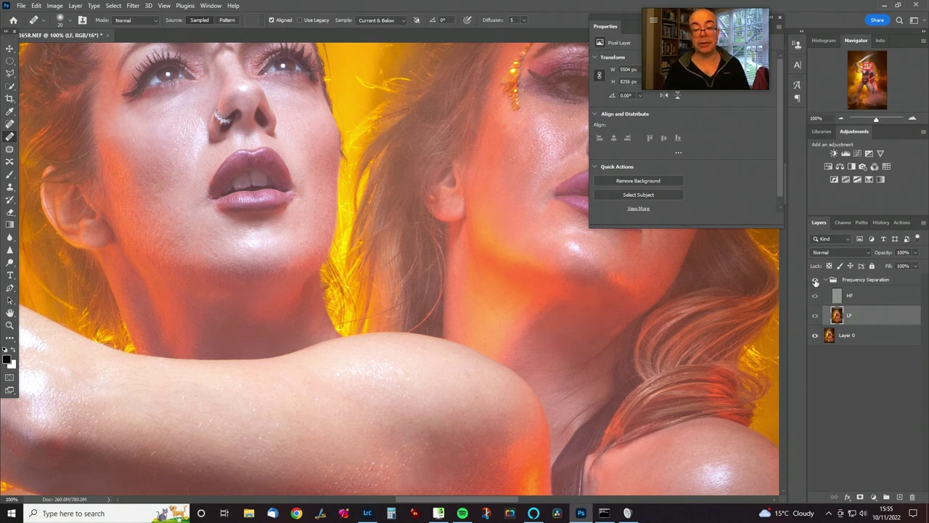
pyautogui.click(815, 280)
pyautogui.click(815, 280)
pyautogui.click(815, 281)
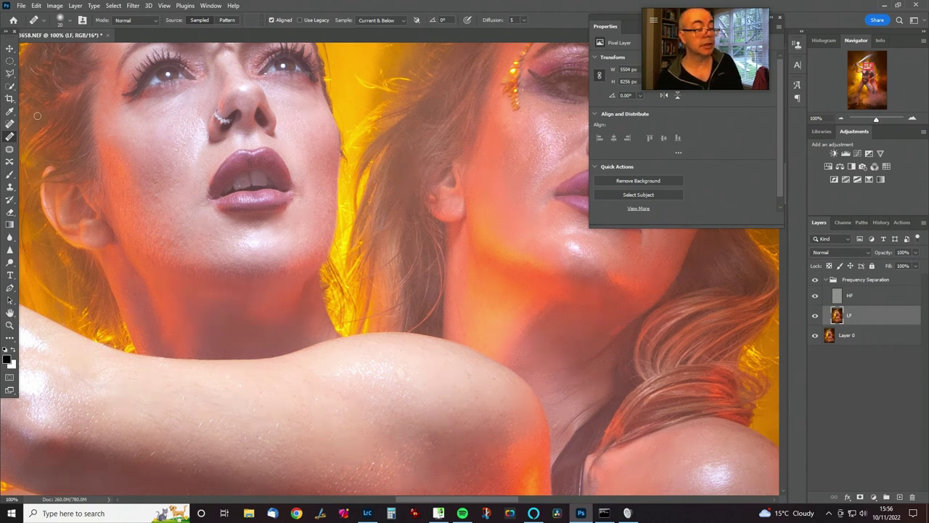
# Select the back woman's face on the LF layer by outlining it freehand with the Lasso tool at 12 px feather.
pyautogui.click(11, 74)
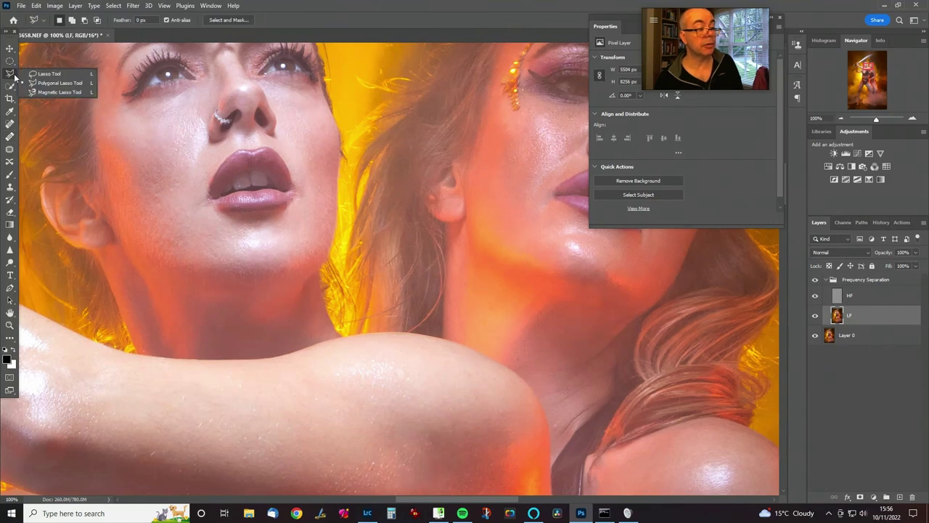
pyautogui.click(55, 74)
pyautogui.hotkey('ctrl', '-')
pyautogui.hotkey('ctrl', '-')
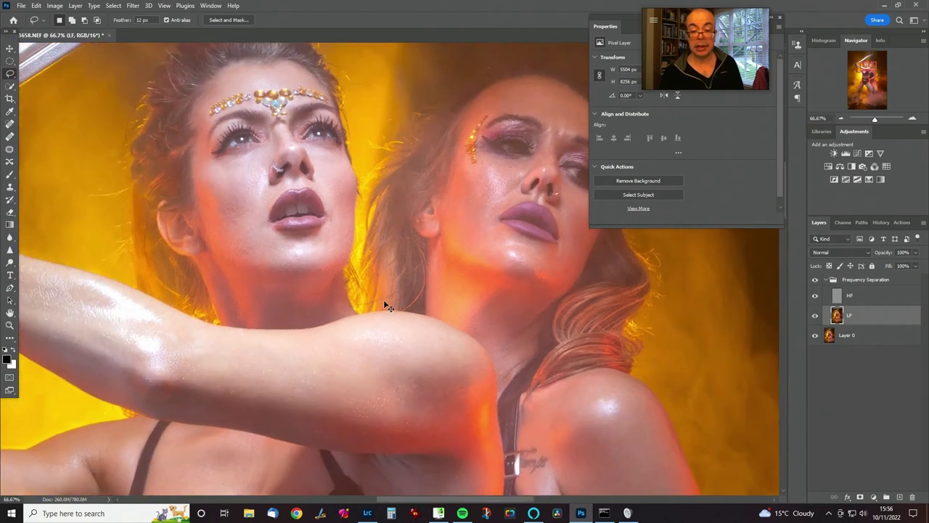
pyautogui.moveTo(293, 263); pyautogui.dragTo(140, 292)
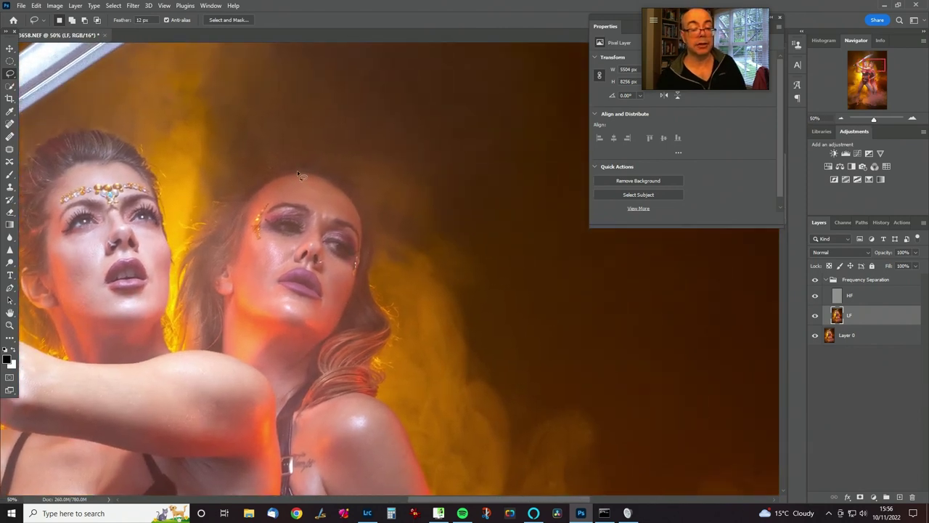
pyautogui.moveTo(293, 176)
pyautogui.mouseDown()
pyautogui.moveTo(262, 191)
pyautogui.moveTo(247, 216)
pyautogui.moveTo(235, 289)
pyautogui.mouseUp()
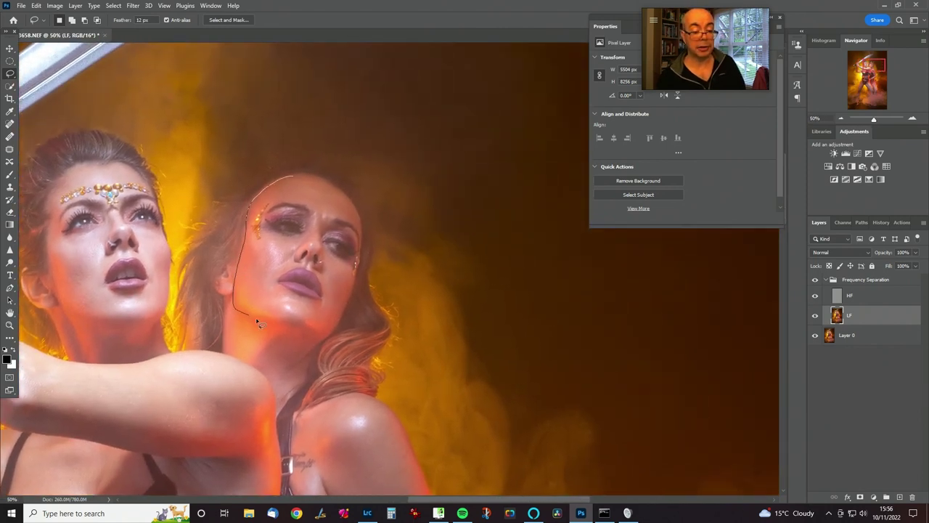
pyautogui.moveTo(257, 322); pyautogui.dragTo(322, 339)
pyautogui.moveTo(350, 311)
pyautogui.mouseDown()
pyautogui.moveTo(358, 250)
pyautogui.moveTo(349, 194)
pyautogui.mouseUp()
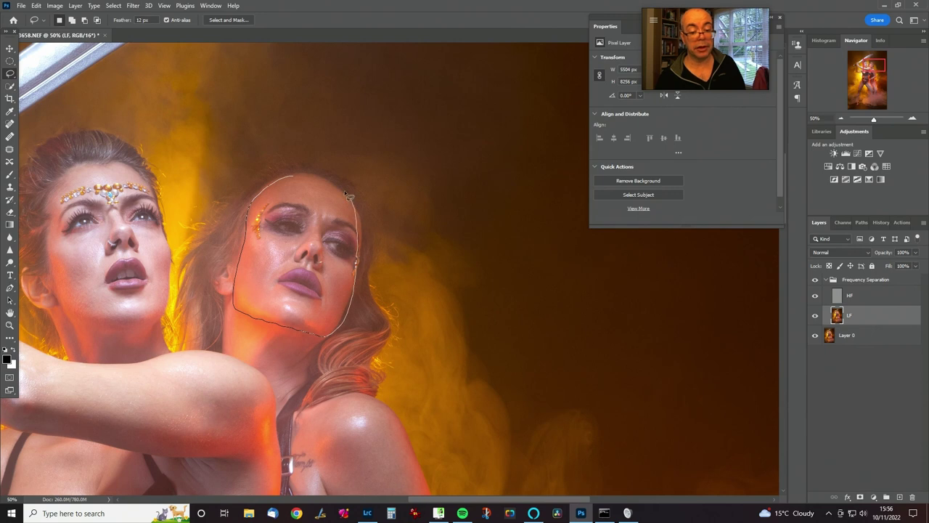
pyautogui.moveTo(273, 187); pyautogui.dragTo(274, 188)
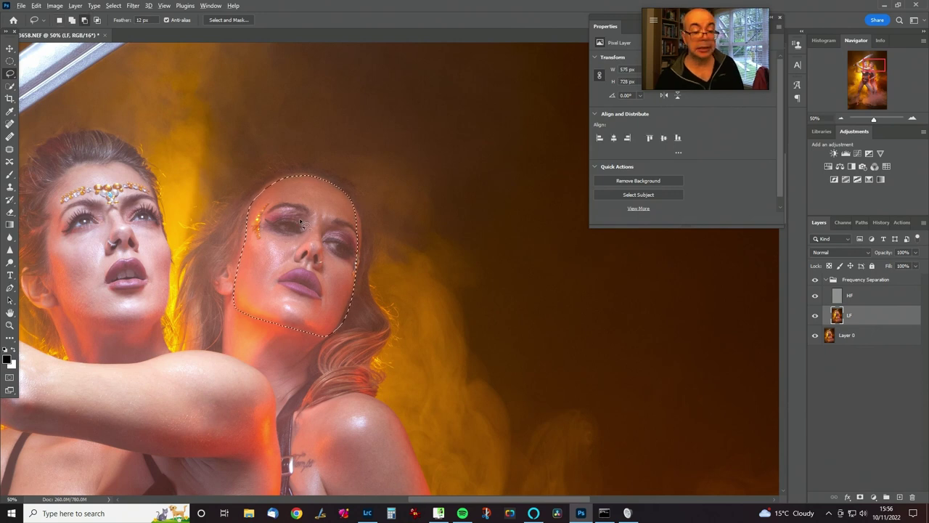
# Subtract the back woman's eyes, nostrils and lips from the freehand face selection, leaving only skin selected.
pyautogui.moveTo(296, 226); pyautogui.dragTo(293, 227)
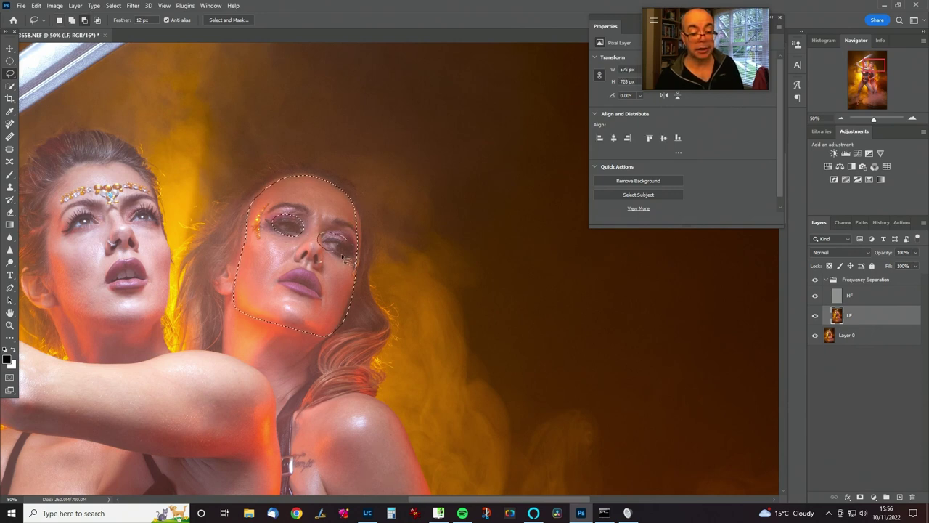
pyautogui.moveTo(346, 258)
pyautogui.mouseDown()
pyautogui.moveTo(357, 245)
pyautogui.moveTo(341, 235)
pyautogui.mouseUp()
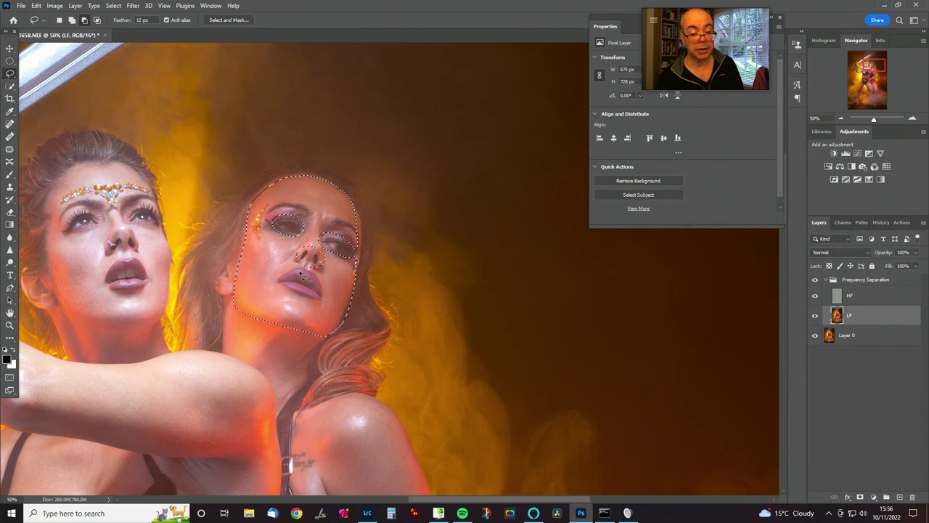
pyautogui.moveTo(308, 298)
pyautogui.mouseDown()
pyautogui.moveTo(327, 299)
pyautogui.moveTo(319, 281)
pyautogui.mouseUp()
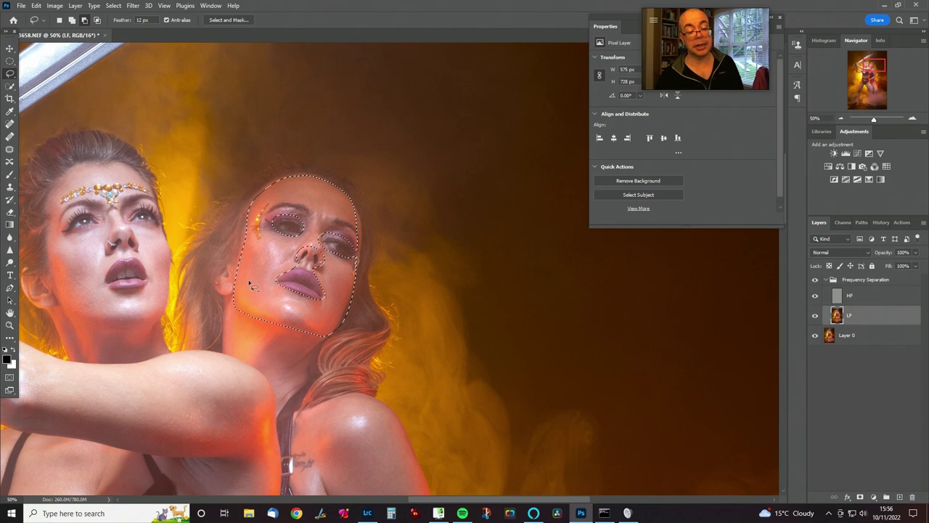
# Apply a Gaussian Blur with a 6.0-pixel radius to the selected facial skin on the LF layer and deselect it.
pyautogui.hotkey('ctrl', 'alt', 'f')
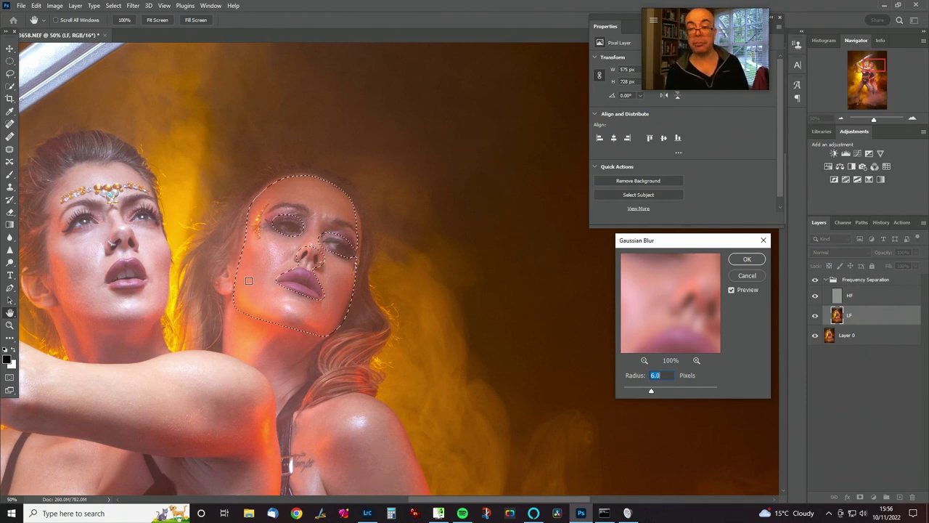
pyautogui.press('Return')
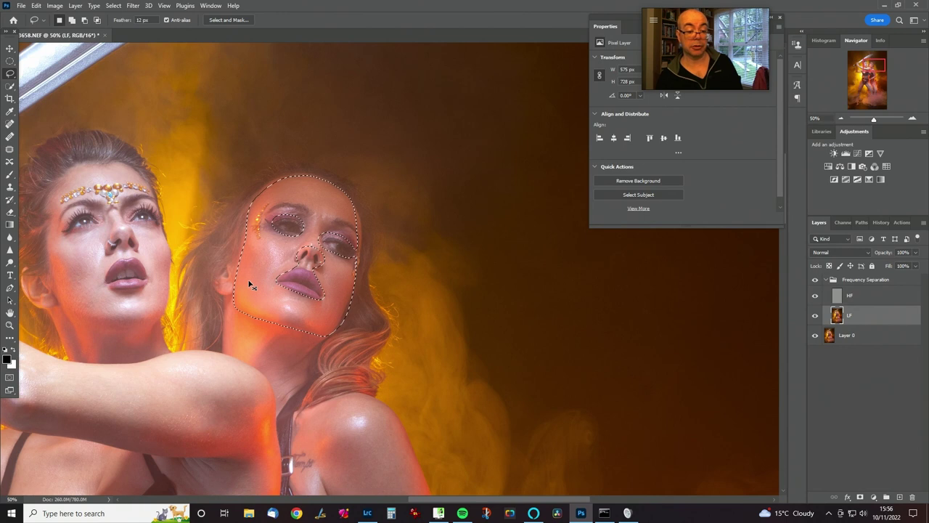
pyautogui.hotkey('ctrl', 'd')
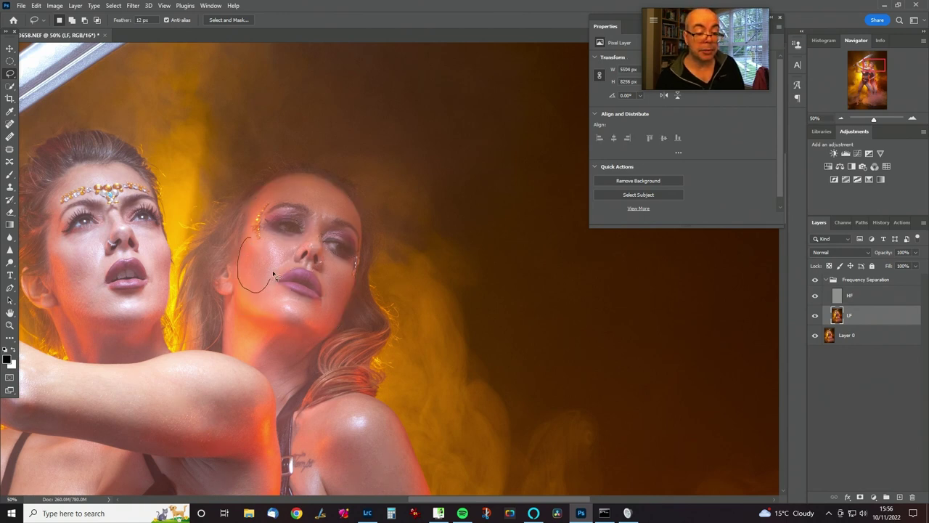
# Soften the back woman's cheek and forehead on the LF layer, using a separate feathered lasso selection for each and clearing it.
pyautogui.moveTo(256, 248); pyautogui.dragTo(259, 234)
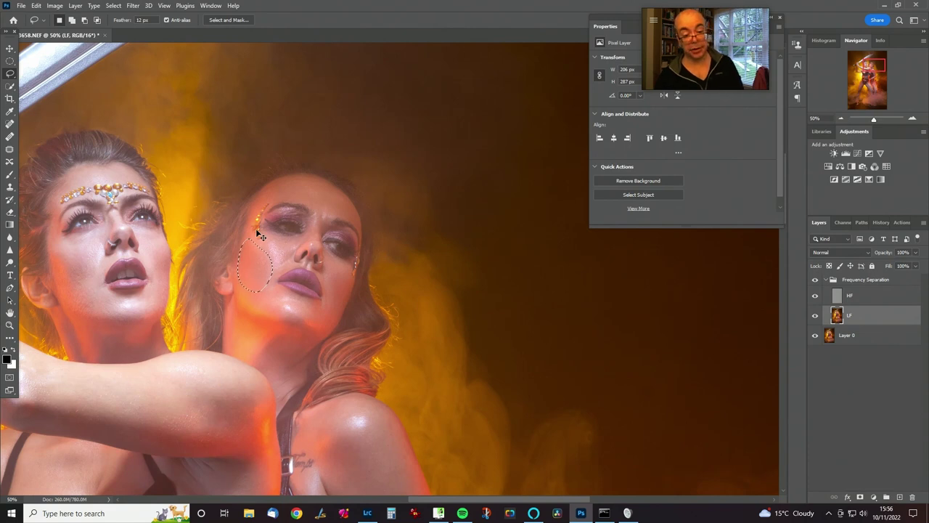
pyautogui.hotkey('ctrl', 'd')
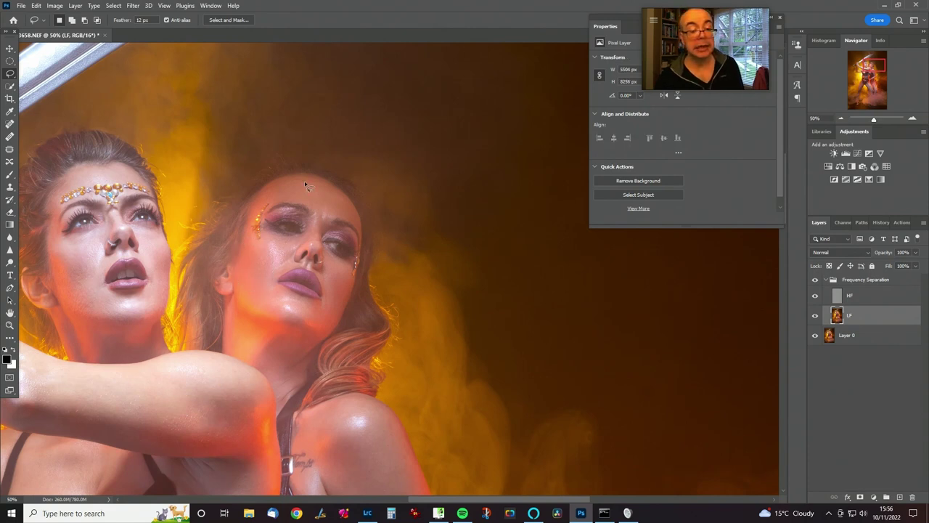
pyautogui.moveTo(304, 202)
pyautogui.mouseDown()
pyautogui.moveTo(335, 190)
pyautogui.moveTo(307, 176)
pyautogui.mouseUp()
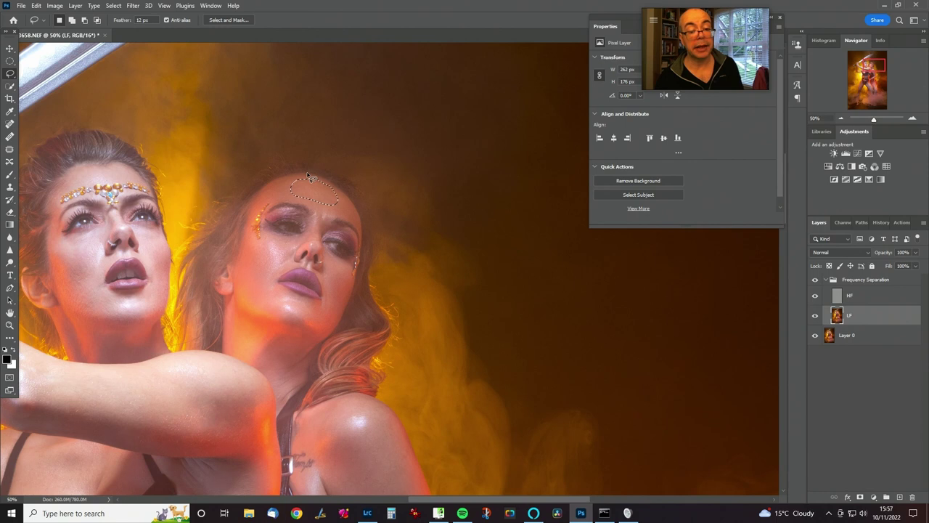
pyautogui.hotkey('ctrl', 'd')
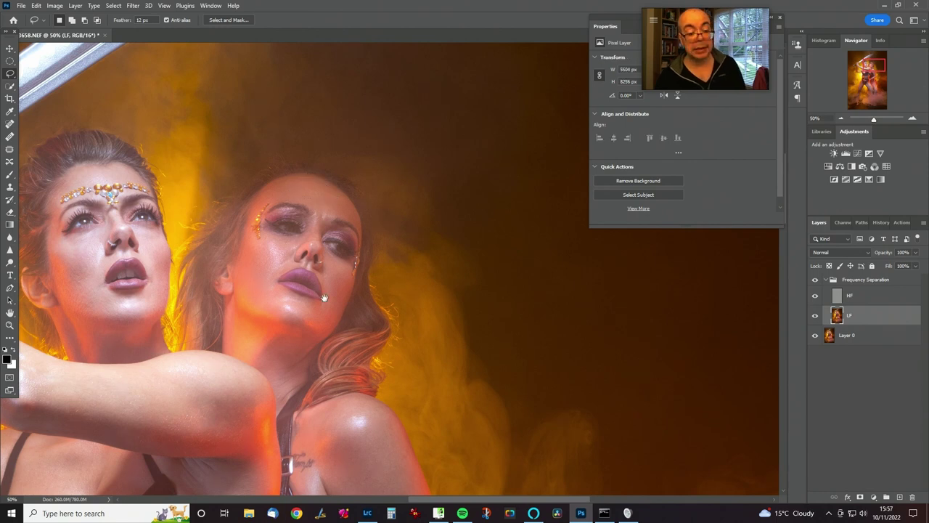
# Outline the front woman's face freehand from hairline to chin with the Lasso tool at 12 px feather.
pyautogui.moveTo(324, 298)
pyautogui.mouseDown()
pyautogui.moveTo(467, 280)
pyautogui.moveTo(449, 293)
pyautogui.mouseUp()
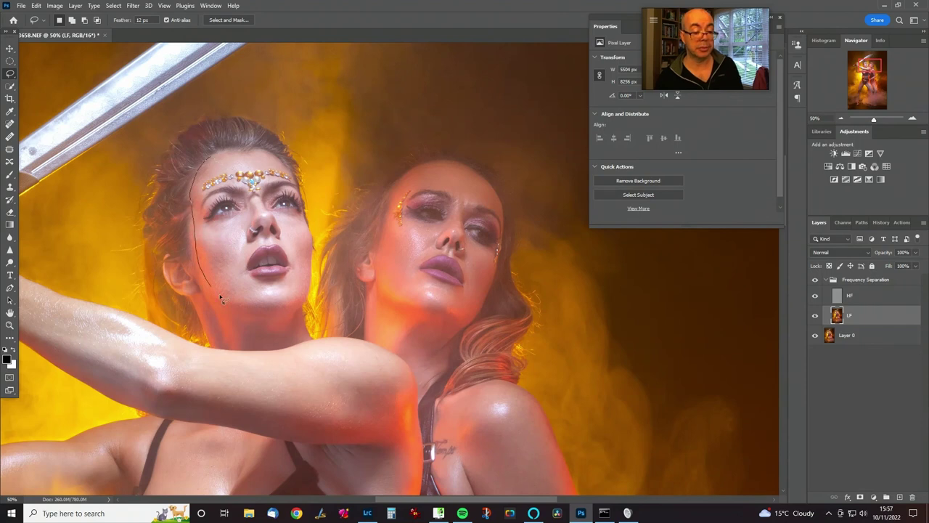
pyautogui.moveTo(221, 297)
pyautogui.mouseDown()
pyautogui.moveTo(254, 309)
pyautogui.moveTo(294, 309)
pyautogui.moveTo(309, 288)
pyautogui.moveTo(310, 221)
pyautogui.mouseUp()
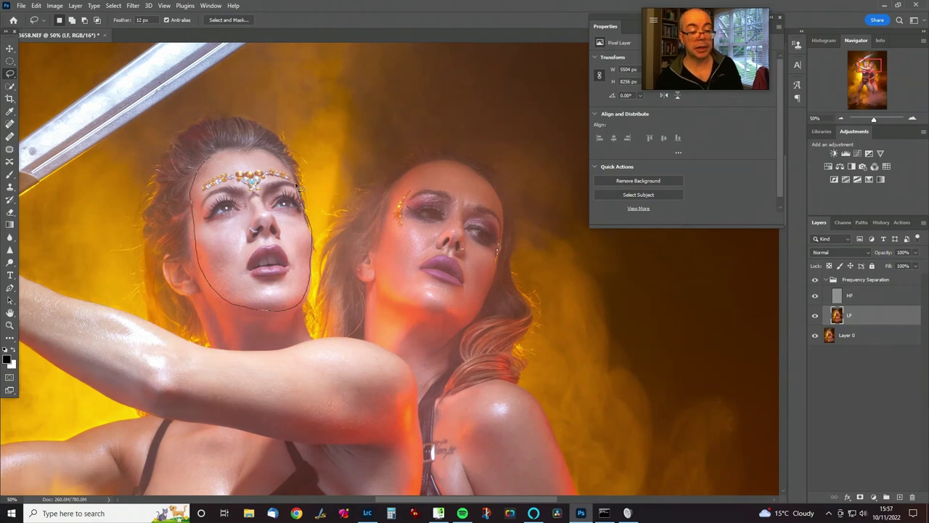
pyautogui.moveTo(299, 187)
pyautogui.mouseDown()
pyautogui.moveTo(283, 154)
pyautogui.moveTo(264, 150)
pyautogui.moveTo(213, 157)
pyautogui.moveTo(197, 172)
pyautogui.mouseUp()
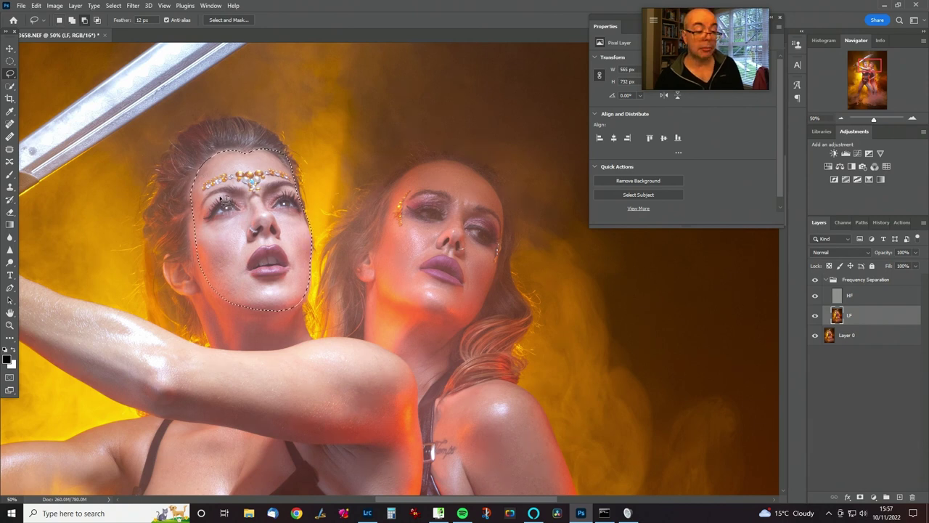
# Exclude the front woman's eyes, jewelled headpiece, nostrils and lips from the face selection, soften the remaining skin and deselect.
pyautogui.moveTo(222, 201)
pyautogui.mouseDown()
pyautogui.moveTo(200, 219)
pyautogui.moveTo(246, 210)
pyautogui.moveTo(219, 200)
pyautogui.mouseUp()
pyautogui.moveTo(289, 193)
pyautogui.mouseDown()
pyautogui.moveTo(300, 210)
pyautogui.moveTo(277, 205)
pyautogui.moveTo(288, 193)
pyautogui.mouseUp()
pyautogui.moveTo(221, 176)
pyautogui.mouseDown()
pyautogui.moveTo(203, 187)
pyautogui.moveTo(287, 174)
pyautogui.mouseUp()
pyautogui.moveTo(251, 228)
pyautogui.mouseDown()
pyautogui.moveTo(261, 240)
pyautogui.moveTo(285, 240)
pyautogui.moveTo(250, 234)
pyautogui.mouseUp()
pyautogui.moveTo(274, 254); pyautogui.dragTo(252, 275)
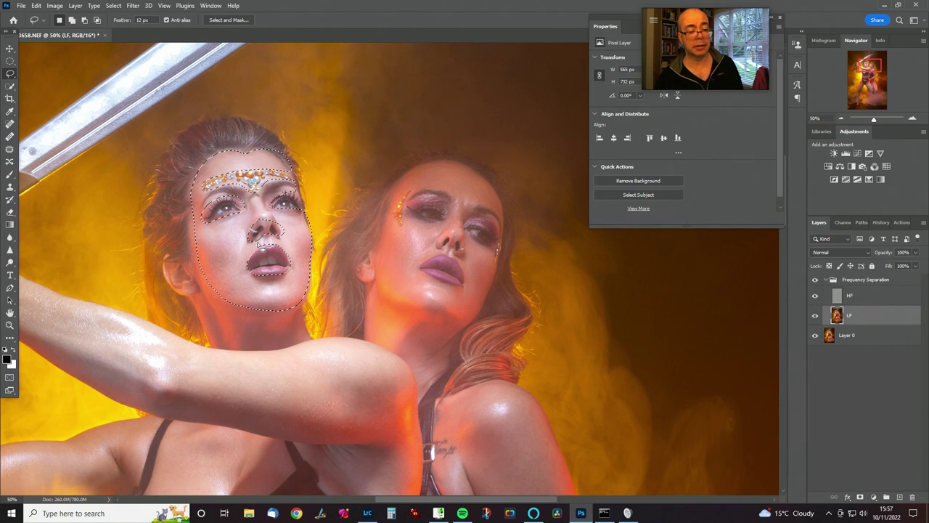
pyautogui.hotkey('ctrl', 'd')
# Soften the front woman's bent rear arm and her chest on the LF layer with separate freehand selections, clearing each one.
pyautogui.moveTo(365, 375)
pyautogui.mouseDown()
pyautogui.moveTo(440, 297)
pyautogui.moveTo(443, 335)
pyautogui.mouseUp()
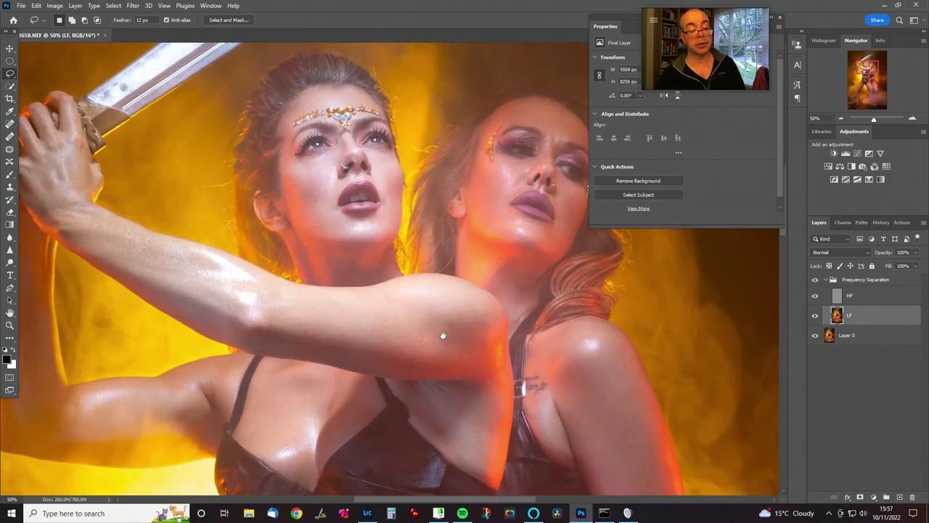
pyautogui.hotkey('ctrl', '-')
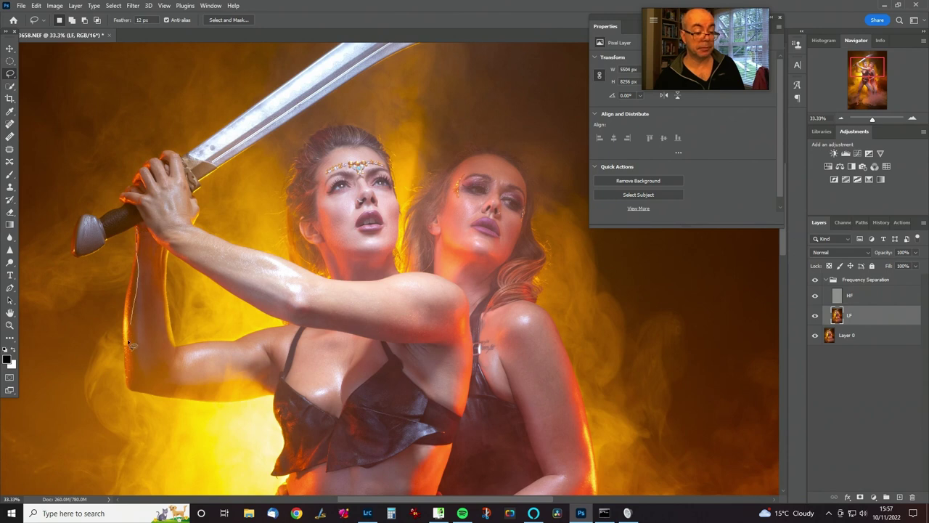
pyautogui.moveTo(151, 403)
pyautogui.mouseDown()
pyautogui.moveTo(257, 398)
pyautogui.moveTo(286, 369)
pyautogui.moveTo(296, 331)
pyautogui.moveTo(179, 348)
pyautogui.mouseUp()
pyautogui.moveTo(162, 303)
pyautogui.mouseDown()
pyautogui.moveTo(153, 239)
pyautogui.moveTo(141, 228)
pyautogui.mouseUp()
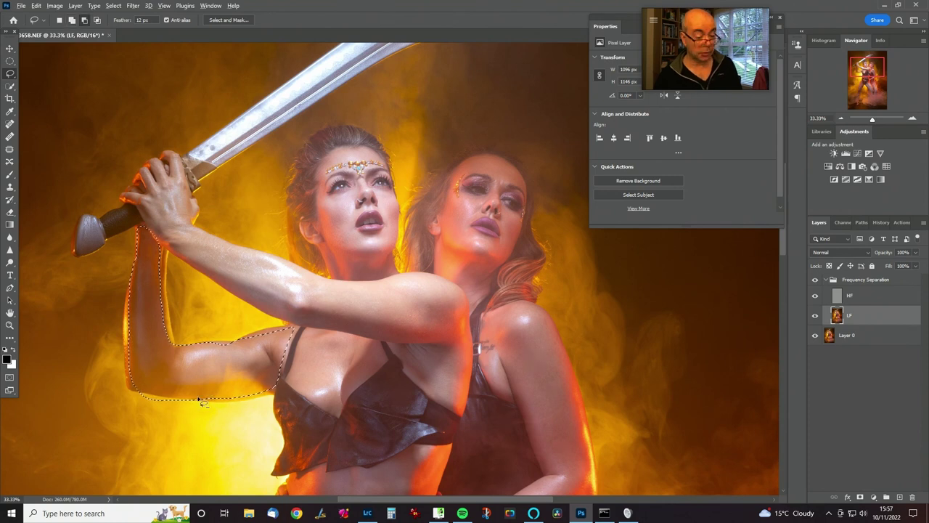
pyautogui.moveTo(185, 401)
pyautogui.mouseDown()
pyautogui.moveTo(101, 419)
pyautogui.moveTo(111, 429)
pyautogui.mouseUp()
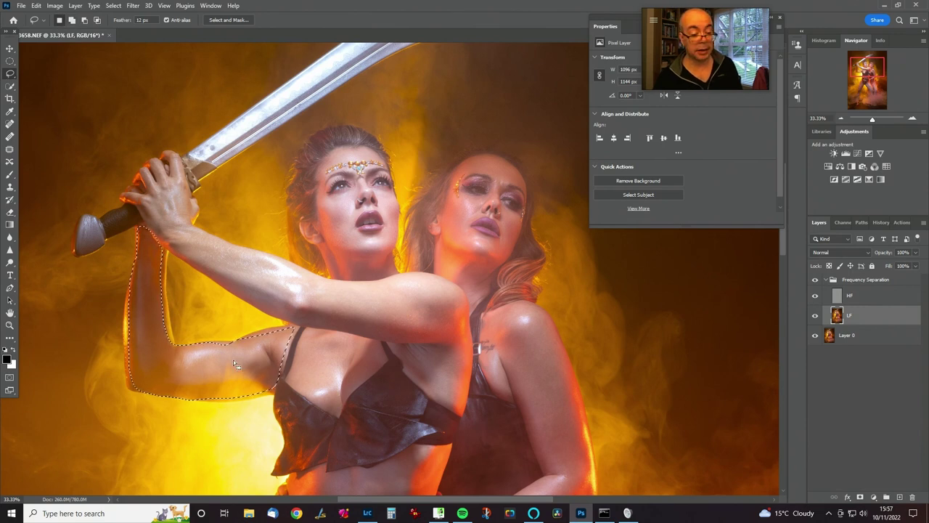
pyautogui.hotkey('ctrl', 'd')
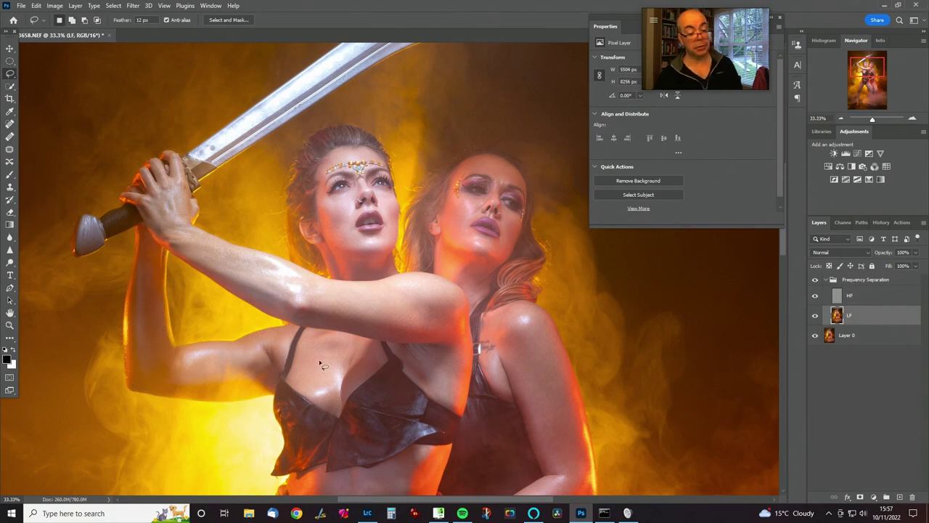
pyautogui.moveTo(322, 363)
pyautogui.mouseDown()
pyautogui.moveTo(270, 305)
pyautogui.moveTo(263, 282)
pyautogui.moveTo(219, 252)
pyautogui.moveTo(215, 275)
pyautogui.moveTo(261, 306)
pyautogui.moveTo(307, 260)
pyautogui.moveTo(307, 238)
pyautogui.moveTo(230, 225)
pyautogui.mouseUp()
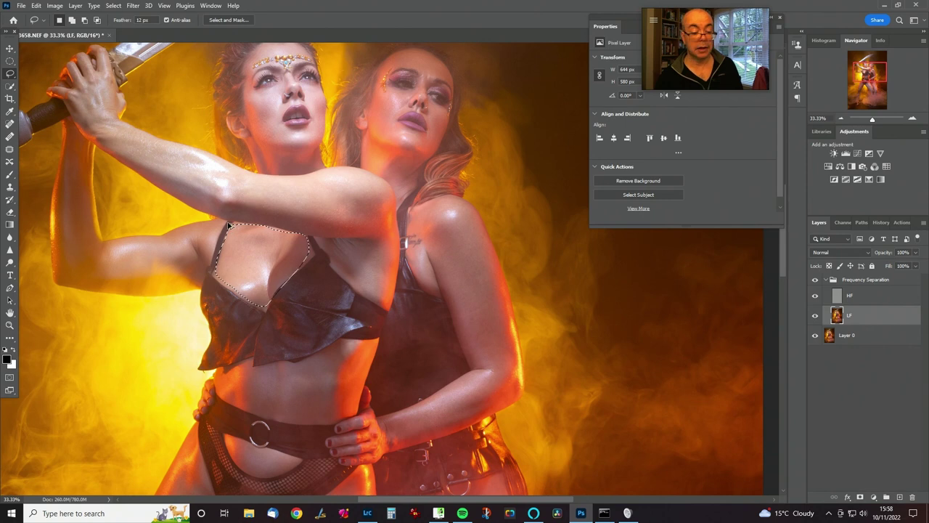
pyautogui.hotkey('ctrl', 'd')
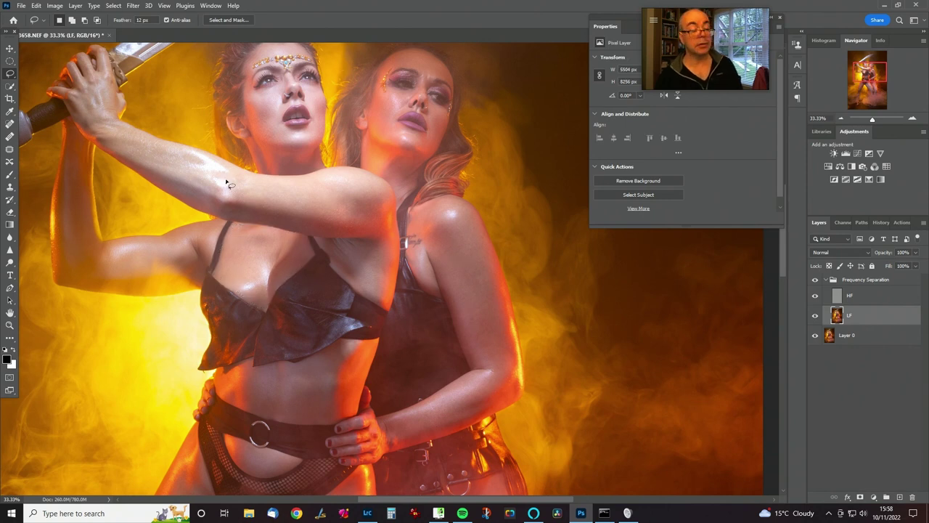
# Soften the front woman's sword hand, forward arm, shoulder and side on the LF layer within one lasso selection and deselect.
pyautogui.moveTo(80, 86)
pyautogui.mouseDown()
pyautogui.moveTo(69, 110)
pyautogui.moveTo(100, 146)
pyautogui.mouseUp()
pyautogui.moveTo(133, 176); pyautogui.dragTo(234, 224)
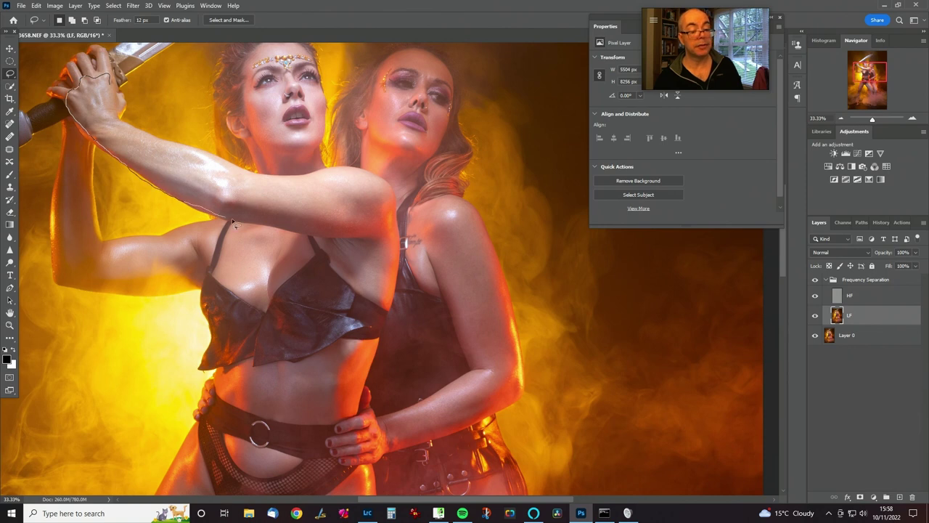
pyautogui.moveTo(305, 228)
pyautogui.mouseDown()
pyautogui.moveTo(319, 251)
pyautogui.moveTo(347, 283)
pyautogui.mouseUp()
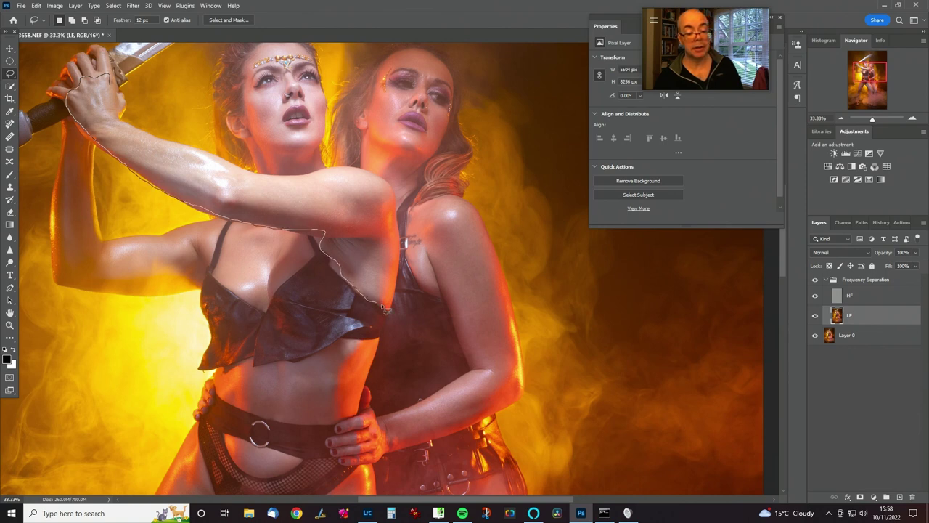
pyautogui.moveTo(385, 308)
pyautogui.mouseDown()
pyautogui.moveTo(400, 275)
pyautogui.moveTo(401, 218)
pyautogui.moveTo(378, 174)
pyautogui.moveTo(230, 167)
pyautogui.moveTo(126, 120)
pyautogui.moveTo(123, 93)
pyautogui.mouseUp()
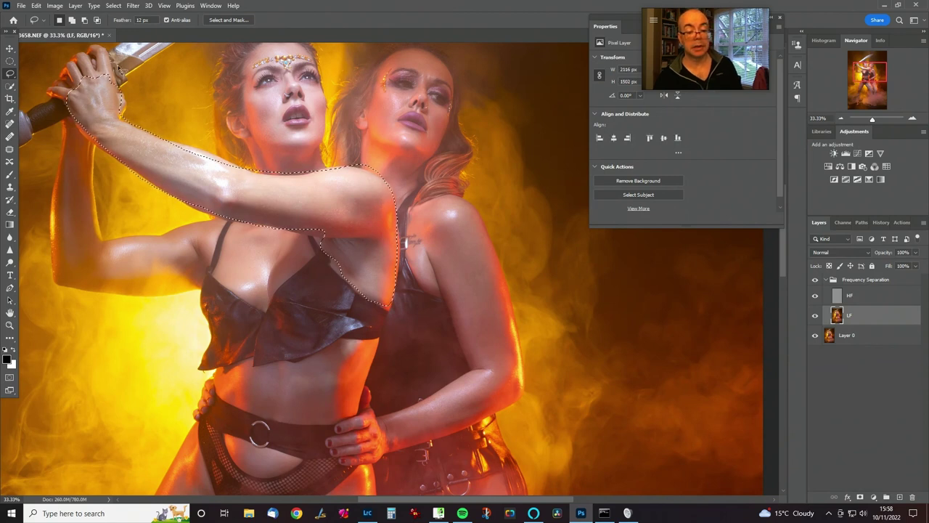
pyautogui.hotkey('ctrl', 'd')
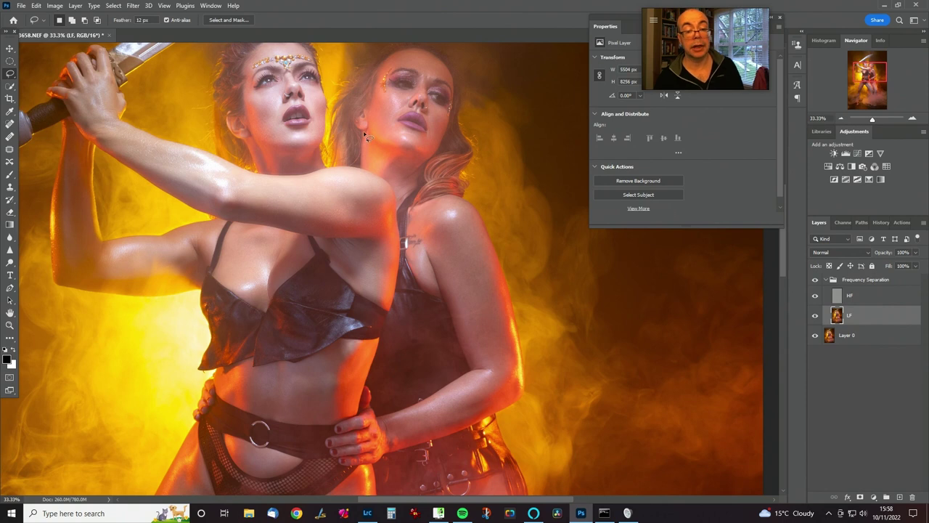
# Soften the skin below the back woman's ear and the front woman's neck with separate lasso selections, clearing each one.
pyautogui.moveTo(365, 137)
pyautogui.mouseDown()
pyautogui.moveTo(371, 172)
pyautogui.moveTo(392, 183)
pyautogui.moveTo(396, 200)
pyautogui.moveTo(423, 161)
pyautogui.moveTo(371, 121)
pyautogui.mouseUp()
pyautogui.hotkey('ctrl', 'd')
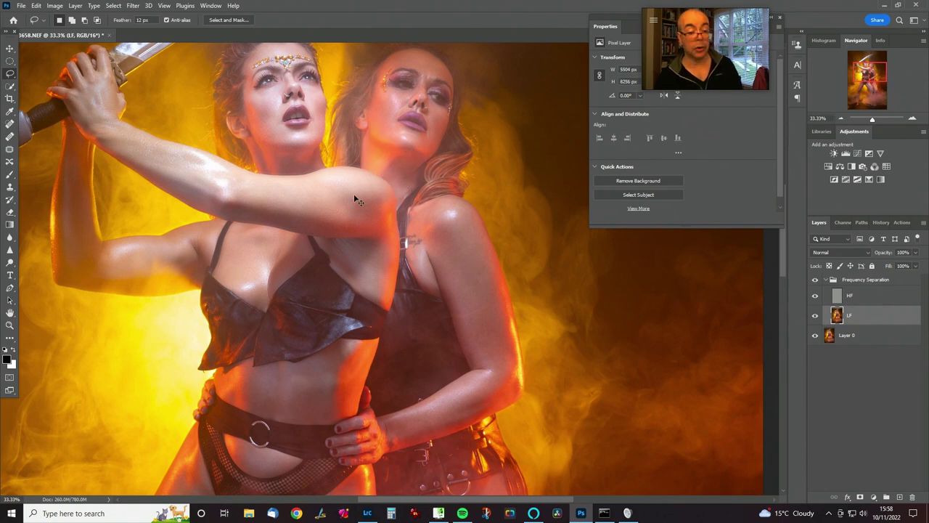
pyautogui.moveTo(260, 146)
pyautogui.mouseDown()
pyautogui.moveTo(310, 149)
pyautogui.moveTo(312, 168)
pyautogui.moveTo(274, 177)
pyautogui.mouseUp()
pyautogui.moveTo(256, 146); pyautogui.dragTo(254, 142)
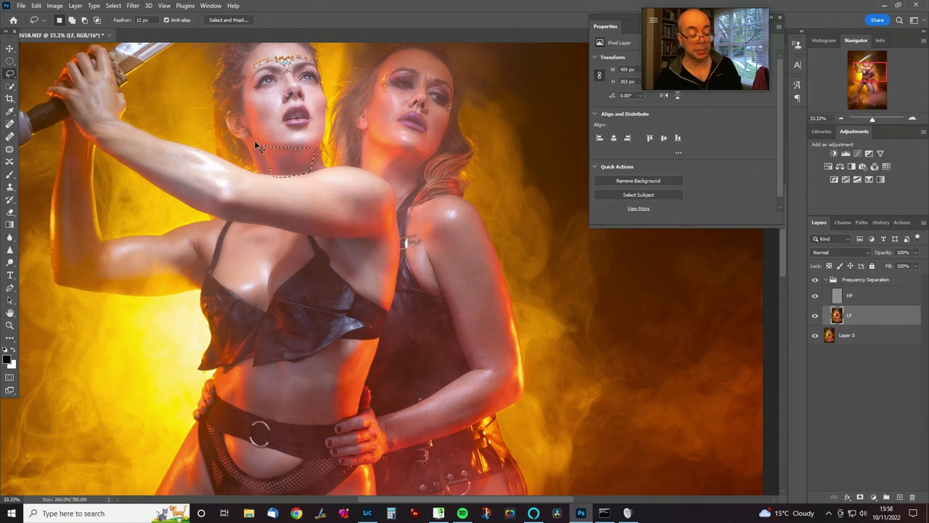
pyautogui.hotkey('ctrl', 'd')
# Soften the back woman's shoulder, arm and the back of her hand on the LF layer within one freehand selection and deselect.
pyautogui.moveTo(440, 330); pyautogui.dragTo(327, 236)
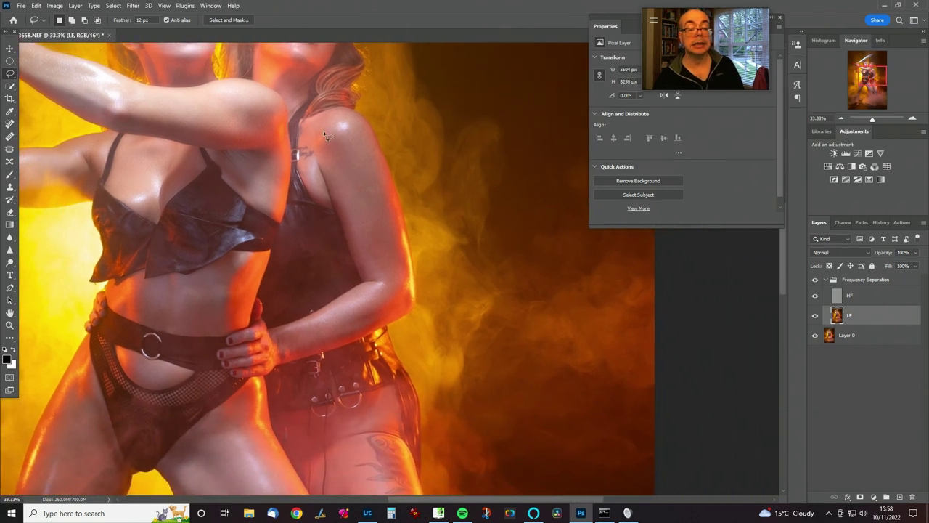
pyautogui.moveTo(303, 179)
pyautogui.mouseDown()
pyautogui.moveTo(348, 230)
pyautogui.moveTo(356, 266)
pyautogui.mouseUp()
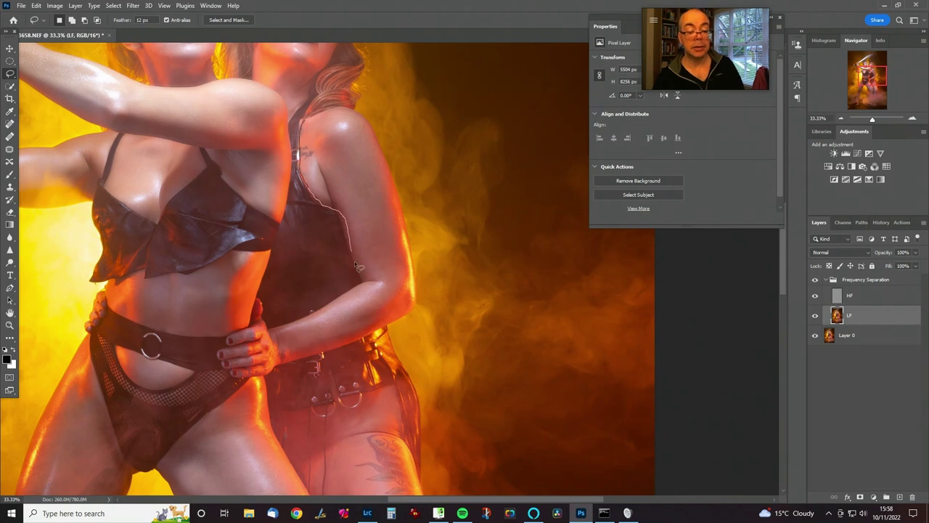
pyautogui.moveTo(333, 310)
pyautogui.mouseDown()
pyautogui.moveTo(262, 334)
pyautogui.moveTo(270, 372)
pyautogui.moveTo(400, 323)
pyautogui.mouseUp()
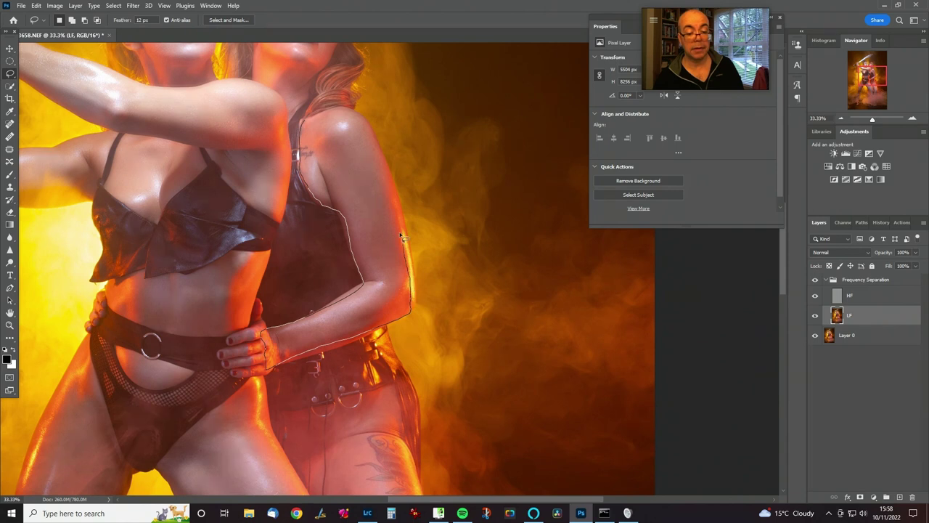
pyautogui.moveTo(388, 181)
pyautogui.mouseDown()
pyautogui.moveTo(364, 121)
pyautogui.moveTo(344, 111)
pyautogui.moveTo(300, 120)
pyautogui.mouseUp()
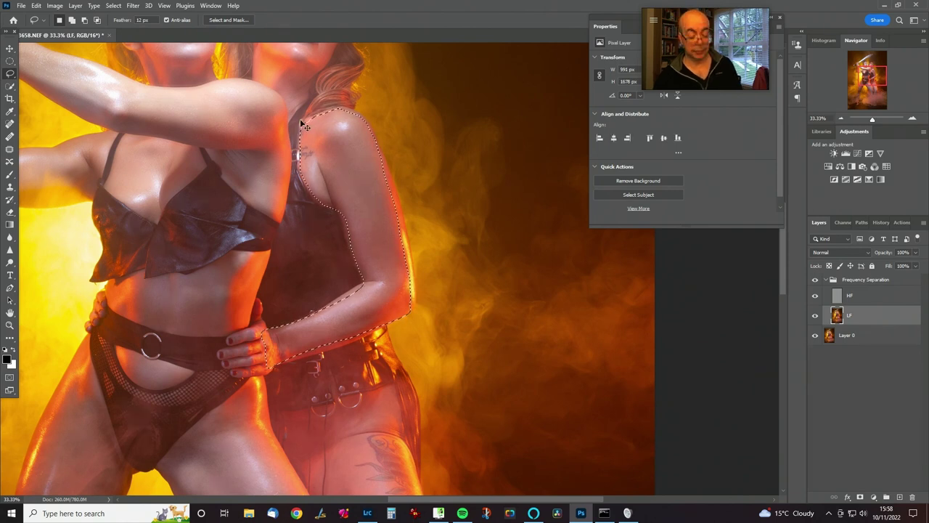
pyautogui.hotkey('ctrl', 'd')
# Select the front woman's bare midriff between her top and belt with the Lasso tool, extending the selection along the belt edge.
pyautogui.moveTo(385, 351); pyautogui.dragTo(556, 278)
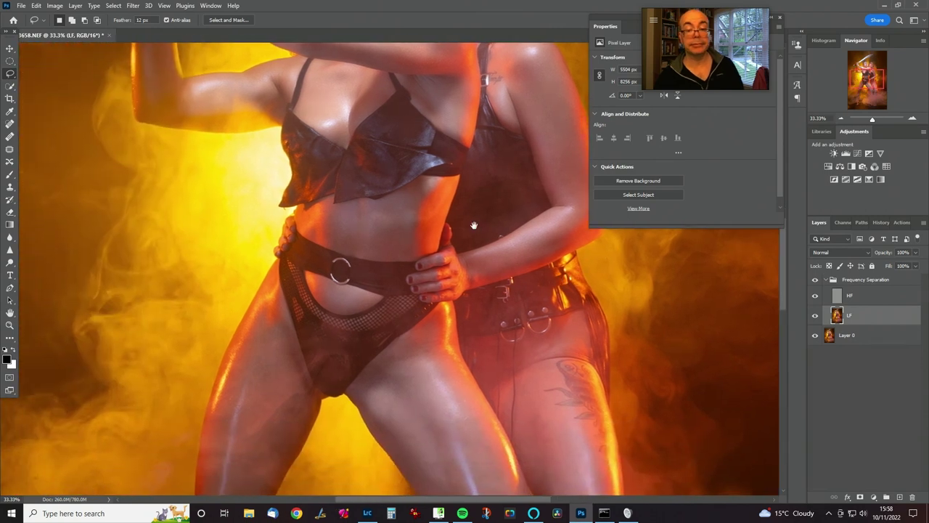
pyautogui.moveTo(296, 217)
pyautogui.mouseDown()
pyautogui.moveTo(304, 238)
pyautogui.moveTo(323, 245)
pyautogui.moveTo(425, 256)
pyautogui.moveTo(459, 181)
pyautogui.mouseUp()
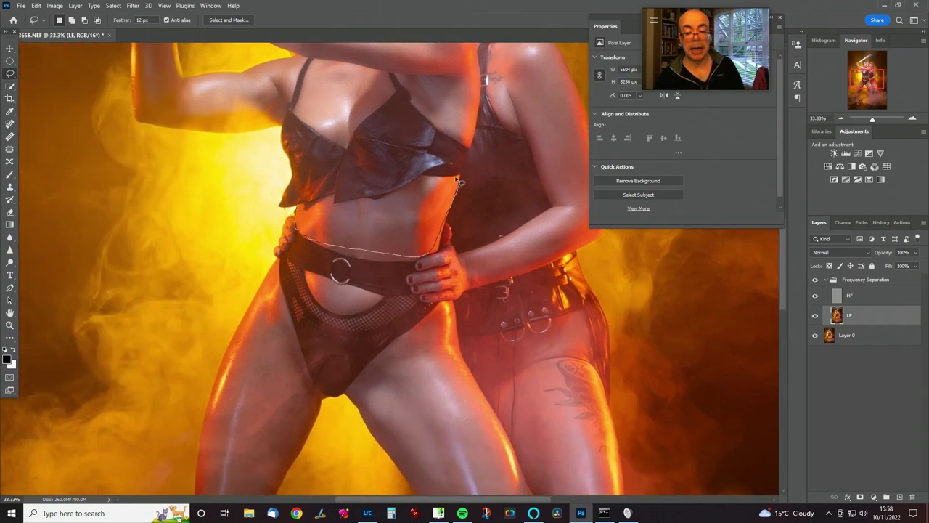
pyautogui.moveTo(370, 208)
pyautogui.mouseDown()
pyautogui.moveTo(333, 211)
pyautogui.moveTo(330, 200)
pyautogui.moveTo(296, 212)
pyautogui.mouseUp()
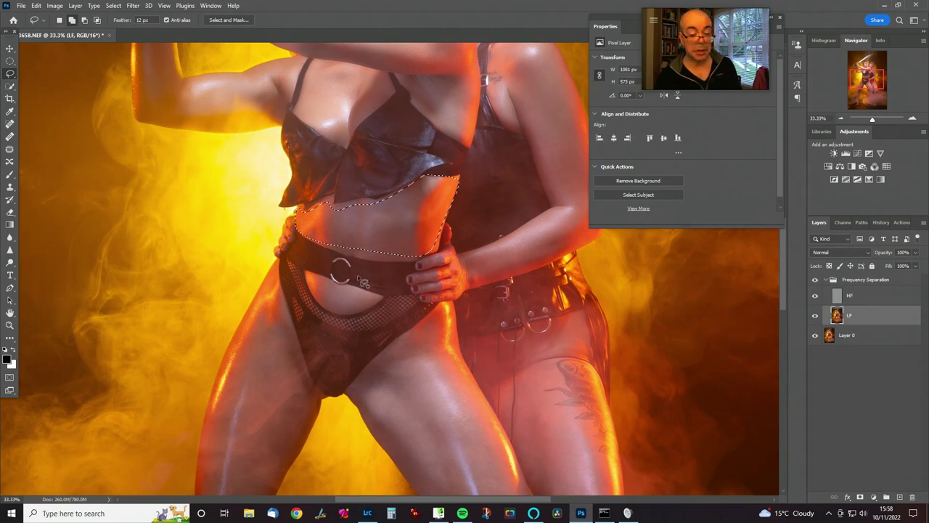
pyautogui.moveTo(325, 247)
pyautogui.mouseDown()
pyautogui.moveTo(372, 258)
pyautogui.moveTo(425, 260)
pyautogui.mouseUp()
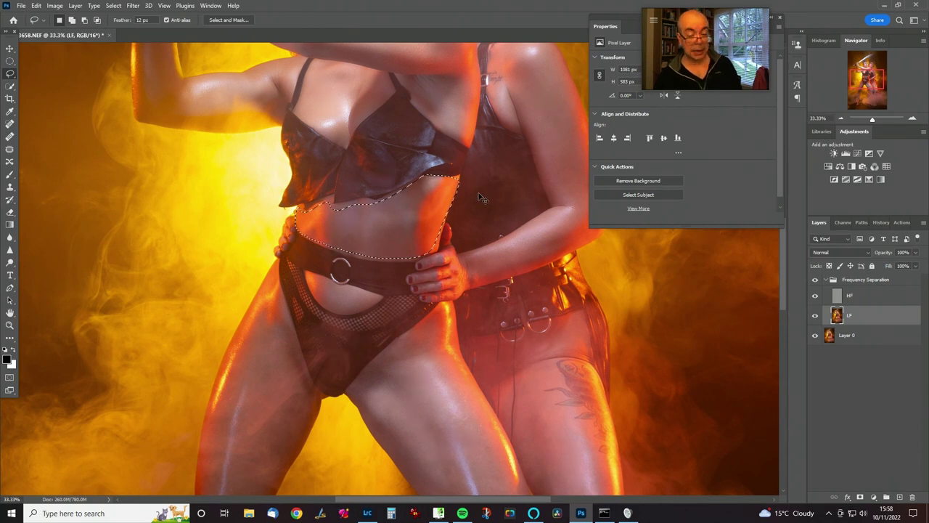
# Clear the midriff selection and soften the bare skin below the front woman's belt within a small lasso selection, deselecting again.
pyautogui.hotkey('ctrl', 'd')
pyautogui.moveTo(310, 279)
pyautogui.mouseDown()
pyautogui.moveTo(319, 301)
pyautogui.moveTo(350, 317)
pyautogui.moveTo(378, 303)
pyautogui.moveTo(312, 278)
pyautogui.mouseUp()
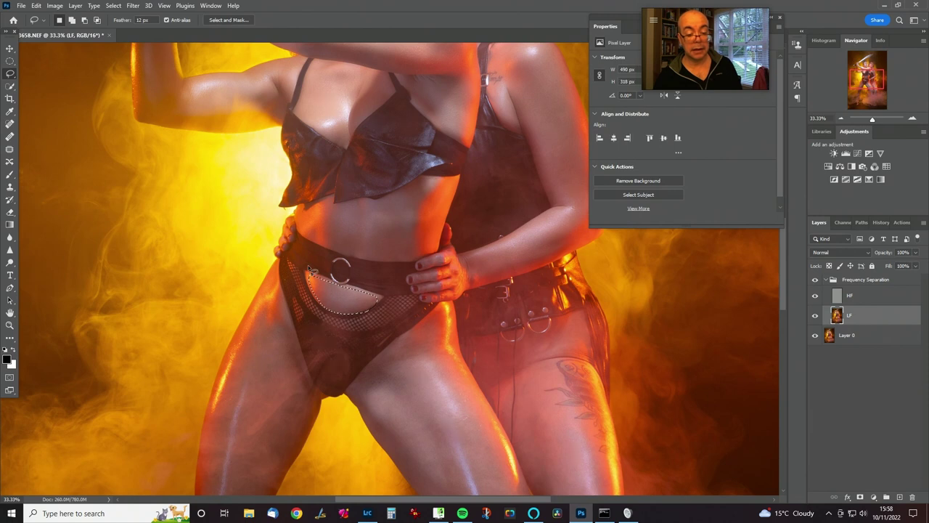
pyautogui.hotkey('ctrl', 'd')
# Soften the front woman's outstretched leg from hip to just below the knee within one lasso selection and deselect.
pyautogui.scroll(-5, 406, 305)
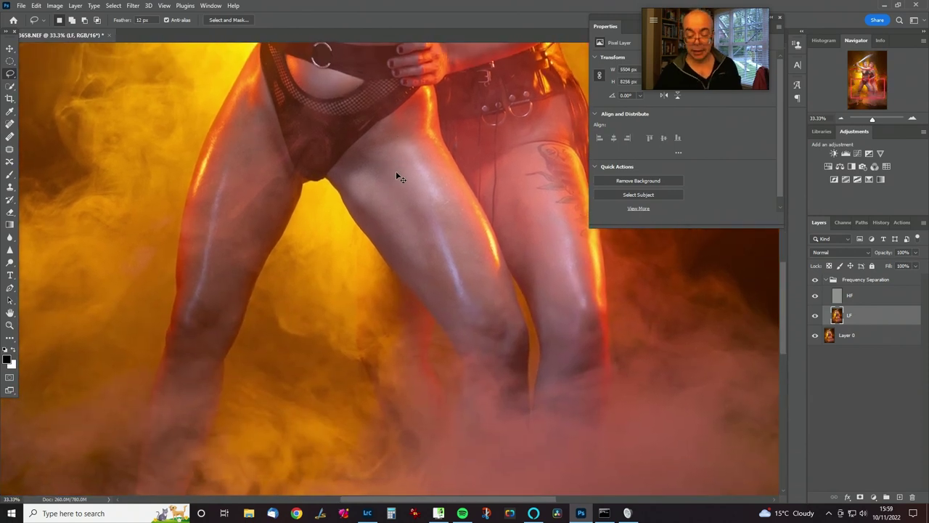
pyautogui.hotkey('ctrl', '-')
pyautogui.moveTo(338, 257); pyautogui.dragTo(300, 278)
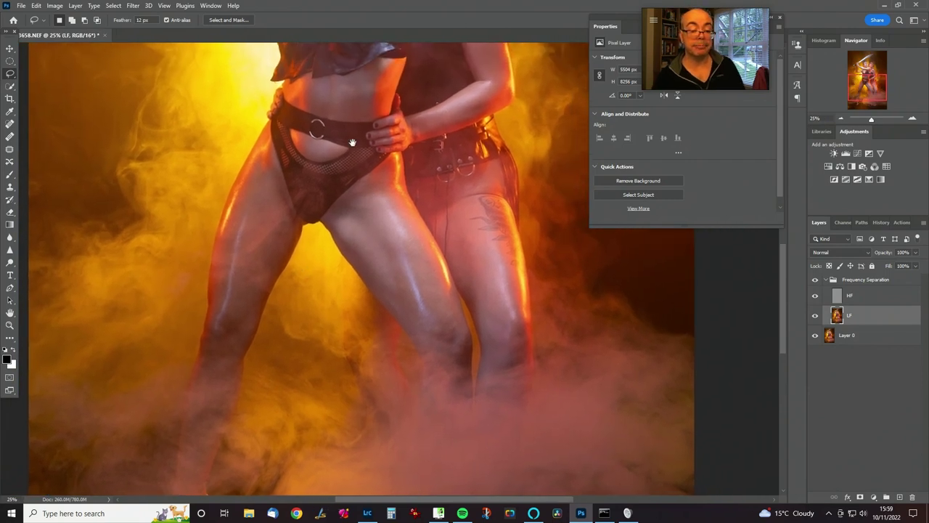
pyautogui.moveTo(265, 126)
pyautogui.mouseDown()
pyautogui.moveTo(223, 217)
pyautogui.moveTo(213, 259)
pyautogui.mouseUp()
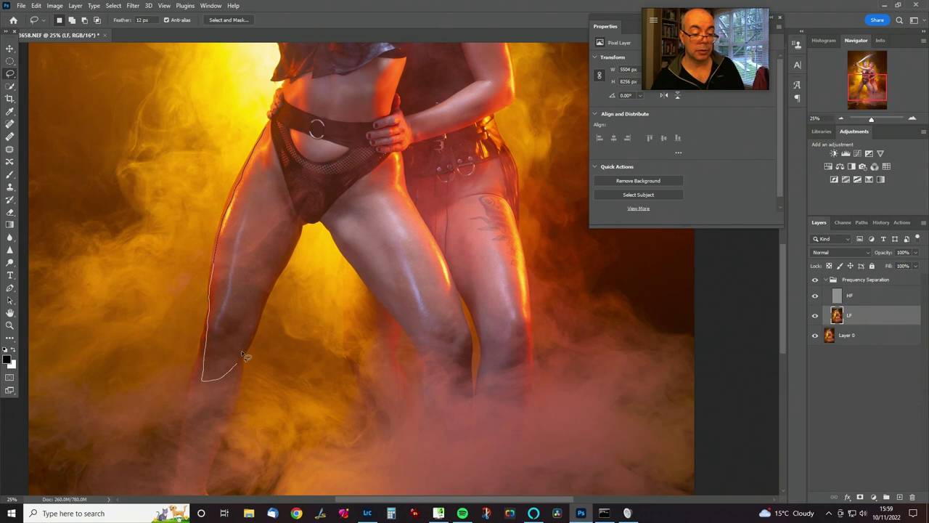
pyautogui.moveTo(277, 286)
pyautogui.mouseDown()
pyautogui.moveTo(301, 229)
pyautogui.moveTo(271, 128)
pyautogui.mouseUp()
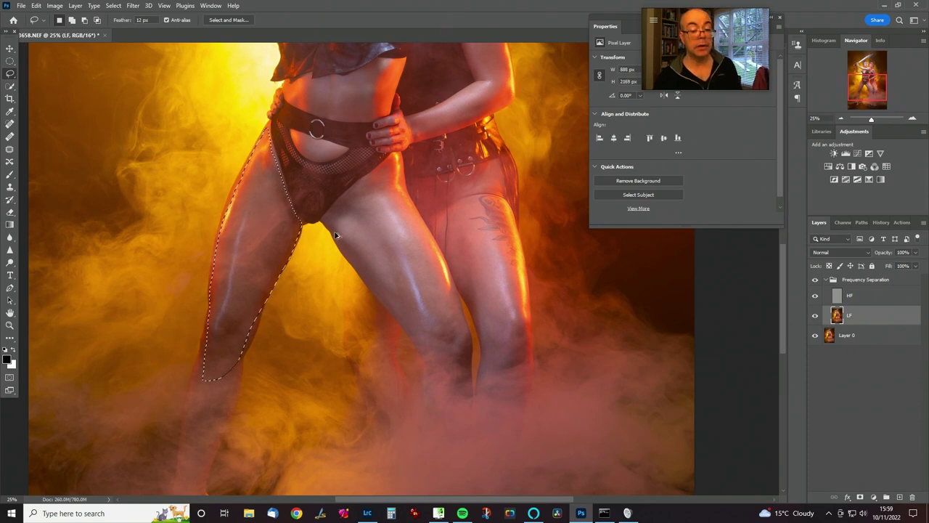
pyautogui.hotkey('ctrl', 'd')
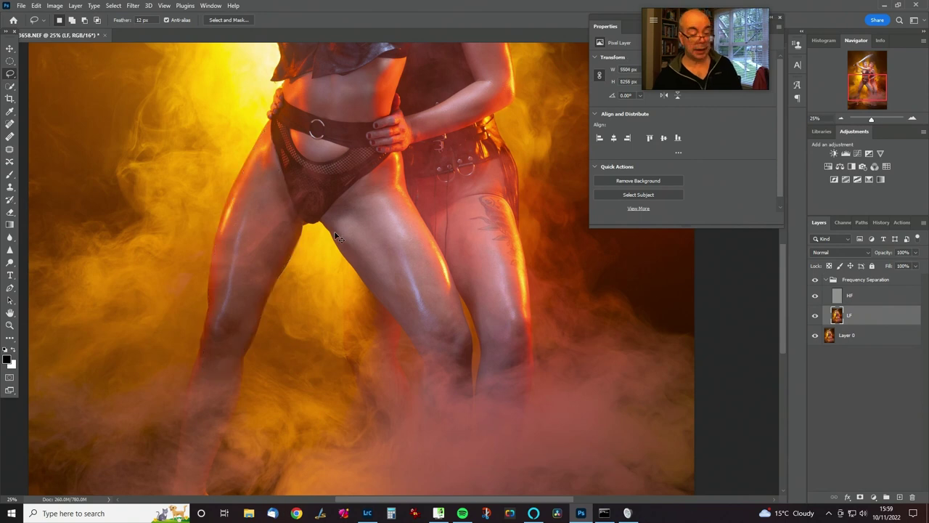
# Soften the thigh of the front woman's other leg, plus its lower edge and knee, with separate lasso selections, clearing each one.
pyautogui.moveTo(390, 158)
pyautogui.mouseDown()
pyautogui.moveTo(354, 198)
pyautogui.moveTo(334, 244)
pyautogui.moveTo(419, 331)
pyautogui.moveTo(453, 342)
pyautogui.moveTo(468, 323)
pyautogui.moveTo(426, 227)
pyautogui.mouseUp()
pyautogui.moveTo(407, 187); pyautogui.dragTo(389, 157)
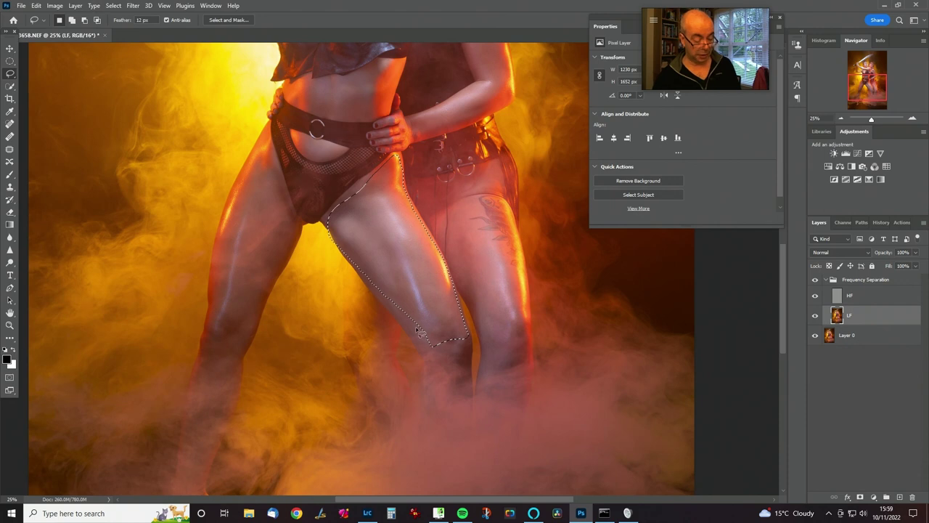
pyautogui.hotkey('ctrl', 'd')
pyautogui.moveTo(373, 283)
pyautogui.mouseDown()
pyautogui.moveTo(426, 352)
pyautogui.moveTo(464, 337)
pyautogui.moveTo(371, 289)
pyautogui.mouseUp()
pyautogui.hotkey('ctrl', 'd')
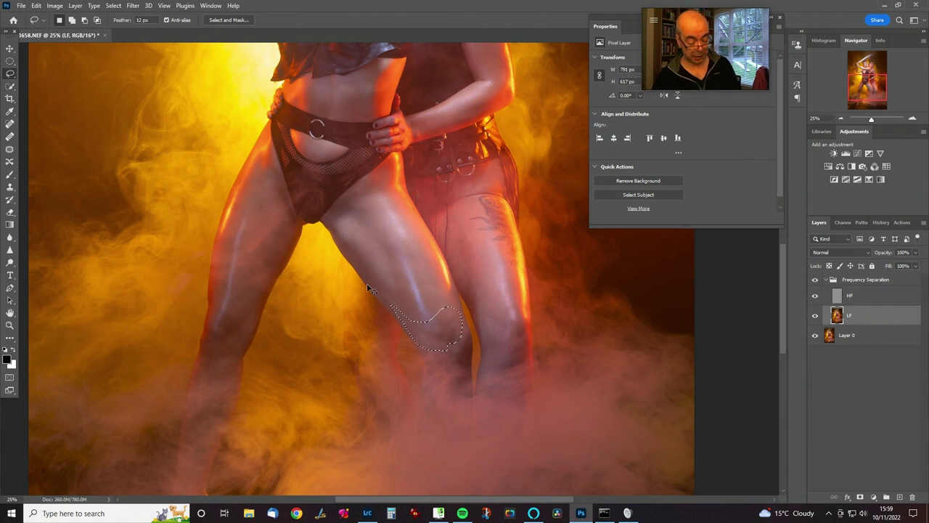
# Soften three small patches on and beside that knee of the front woman with separate lasso selections, clearing each one.
pyautogui.moveTo(433, 351)
pyautogui.mouseDown()
pyautogui.moveTo(460, 342)
pyautogui.moveTo(456, 304)
pyautogui.mouseUp()
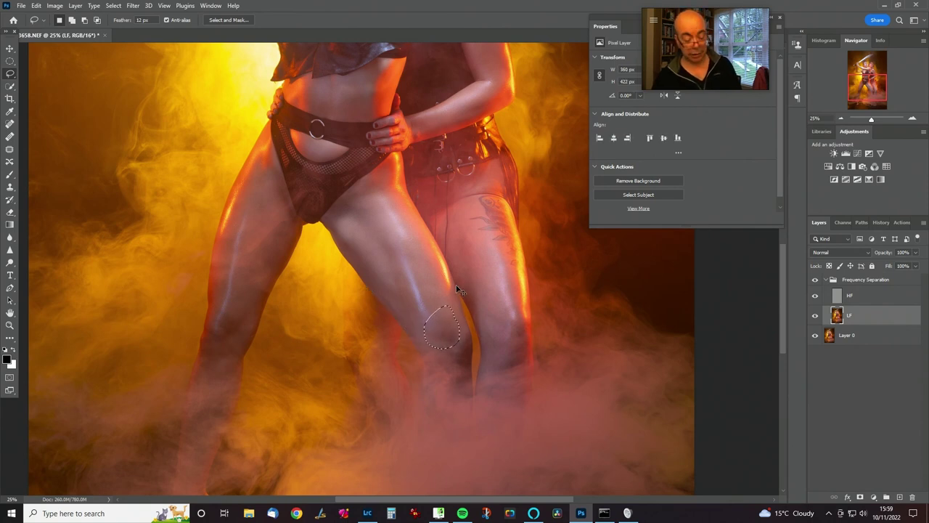
pyautogui.hotkey('ctrl', 'd')
pyautogui.moveTo(446, 306)
pyautogui.mouseDown()
pyautogui.moveTo(464, 328)
pyautogui.moveTo(450, 285)
pyautogui.mouseUp()
pyautogui.hotkey('ctrl', 'd')
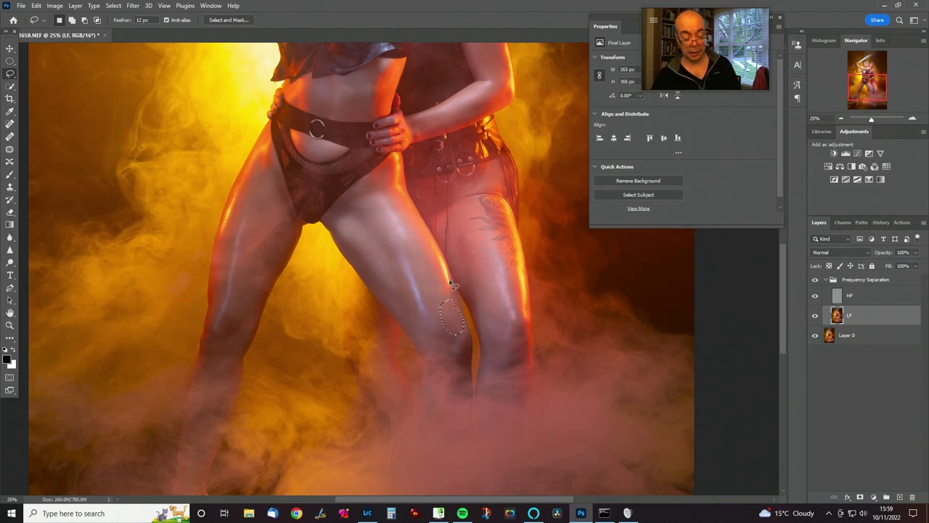
pyautogui.moveTo(451, 334)
pyautogui.mouseDown()
pyautogui.moveTo(452, 357)
pyautogui.moveTo(470, 373)
pyautogui.mouseUp()
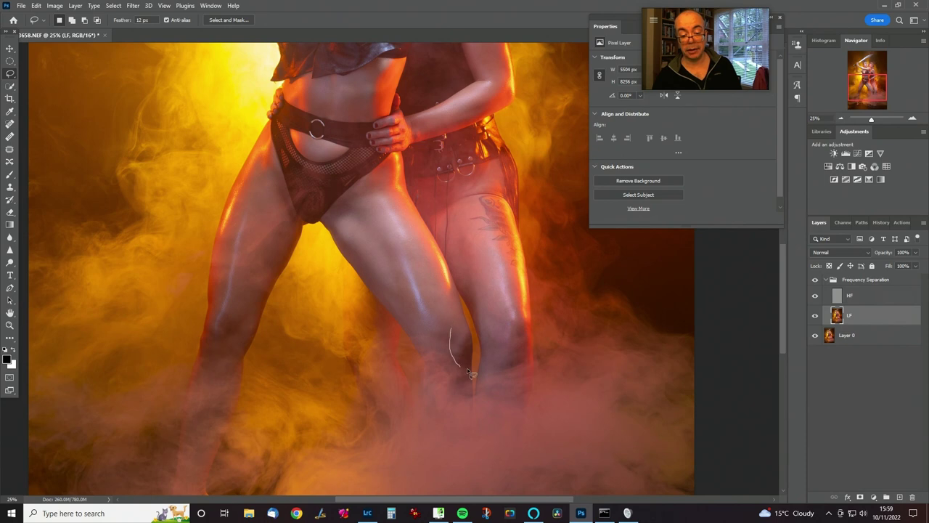
pyautogui.moveTo(460, 320); pyautogui.dragTo(461, 320)
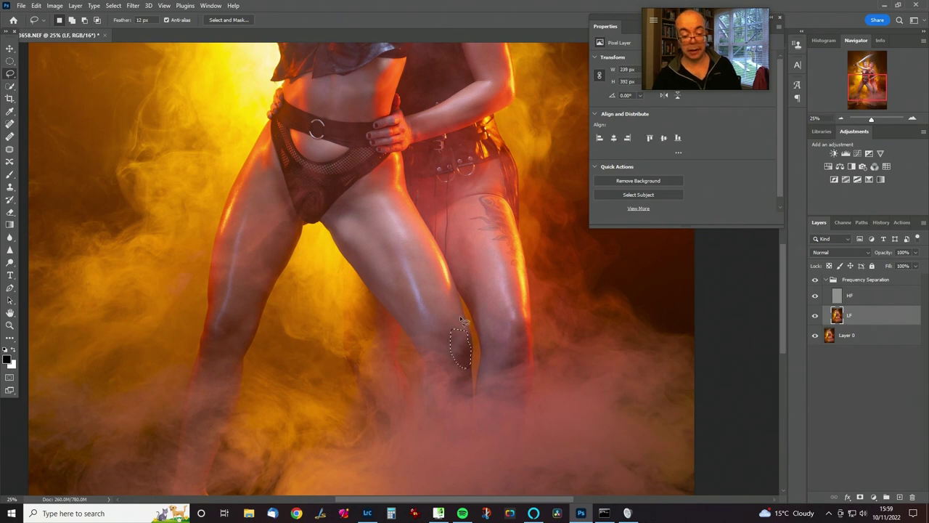
pyautogui.hotkey('ctrl', 'd')
# Soften patches on the upper thigh and knee of the front woman's outstretched leg with separate lasso selections, clearing each one.
pyautogui.moveTo(301, 305); pyautogui.dragTo(393, 291)
pyautogui.moveTo(350, 158)
pyautogui.mouseDown()
pyautogui.moveTo(339, 203)
pyautogui.moveTo(361, 201)
pyautogui.moveTo(351, 154)
pyautogui.mouseUp()
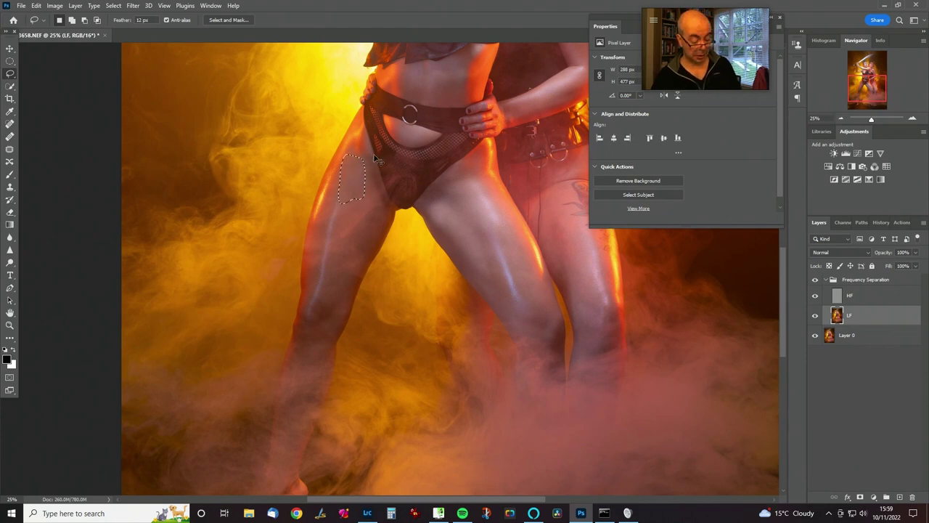
pyautogui.hotkey('ctrl', 'd')
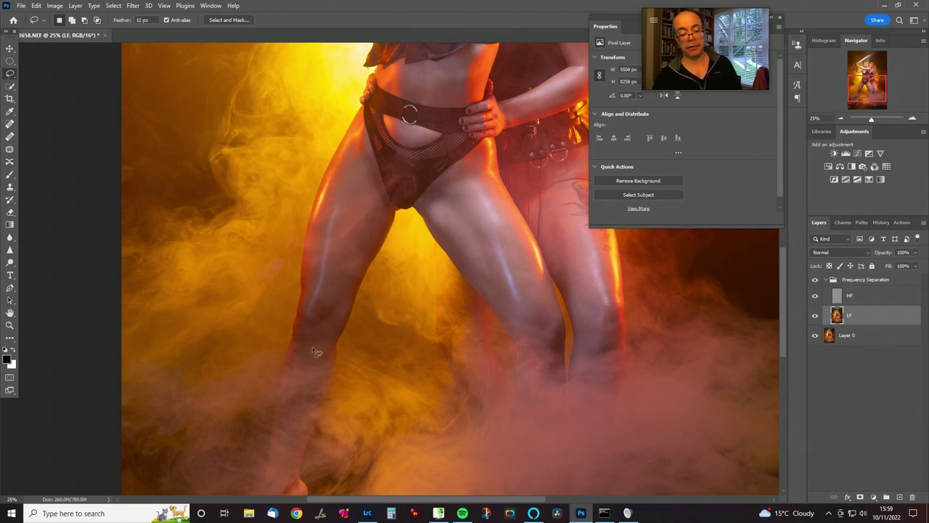
pyautogui.moveTo(314, 293); pyautogui.dragTo(297, 349)
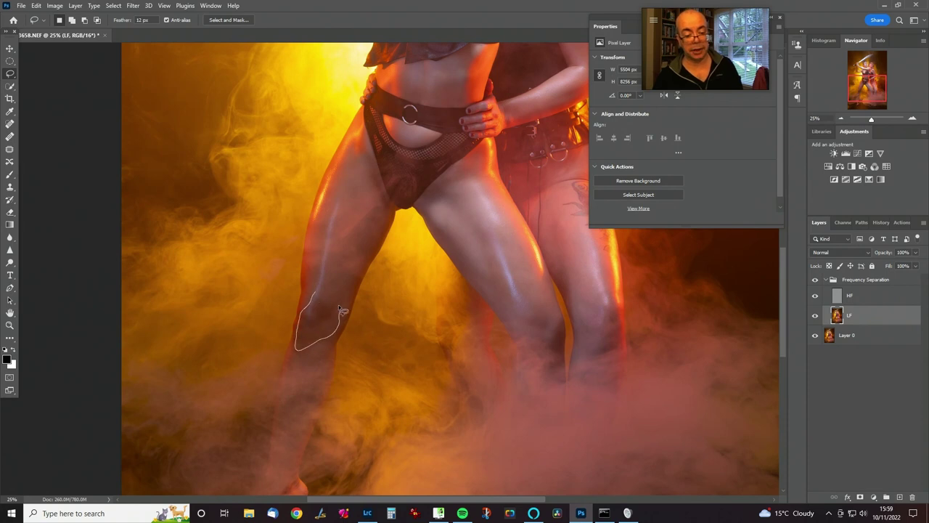
pyautogui.moveTo(338, 311); pyautogui.dragTo(339, 312)
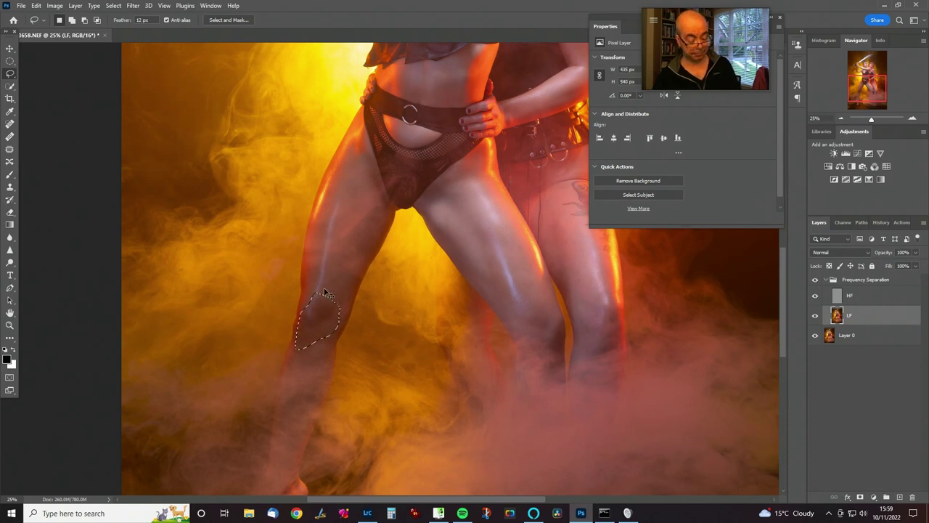
pyautogui.hotkey('ctrl', 'd')
pyautogui.moveTo(325, 281); pyautogui.dragTo(340, 320)
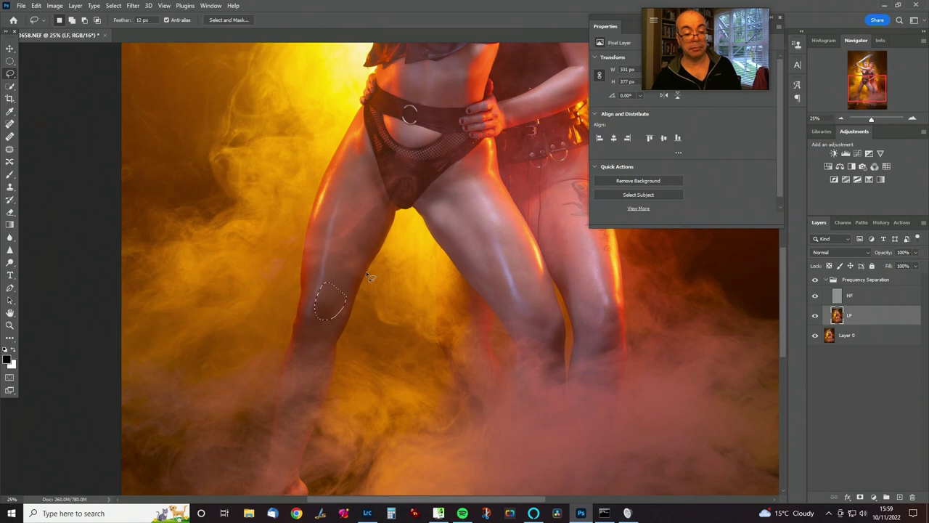
pyautogui.hotkey('ctrl', 'd')
# Soften the back woman's visible leg from below her belt to the knee within one lasso selection and deselect.
pyautogui.moveTo(486, 251); pyautogui.dragTo(211, 370)
pyautogui.moveTo(345, 192)
pyautogui.mouseDown()
pyautogui.moveTo(287, 211)
pyautogui.moveTo(351, 358)
pyautogui.moveTo(347, 388)
pyautogui.mouseUp()
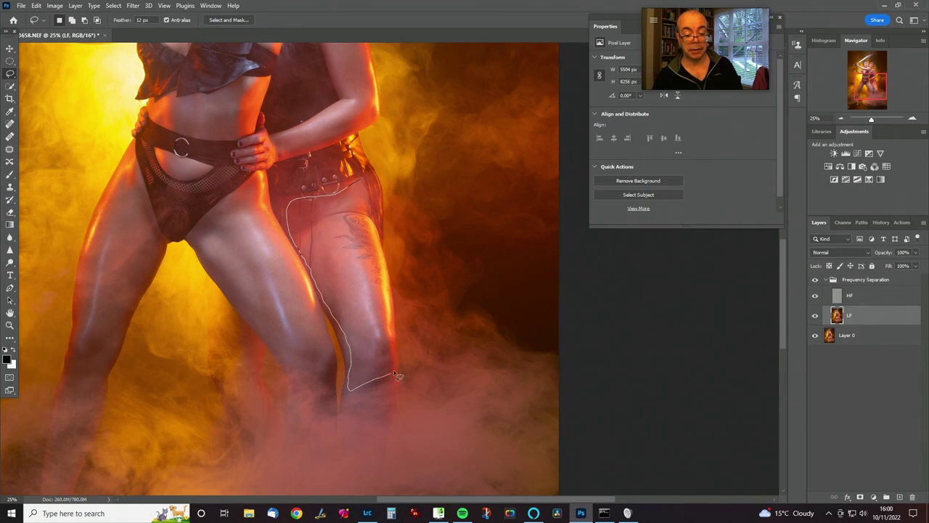
pyautogui.moveTo(392, 327)
pyautogui.mouseDown()
pyautogui.moveTo(377, 214)
pyautogui.moveTo(357, 172)
pyautogui.mouseUp()
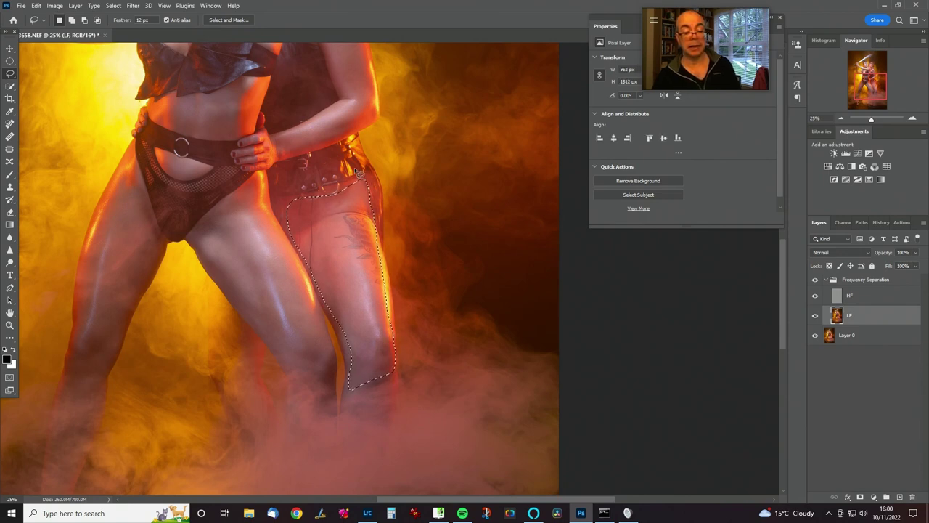
pyautogui.hotkey('ctrl', 'd')
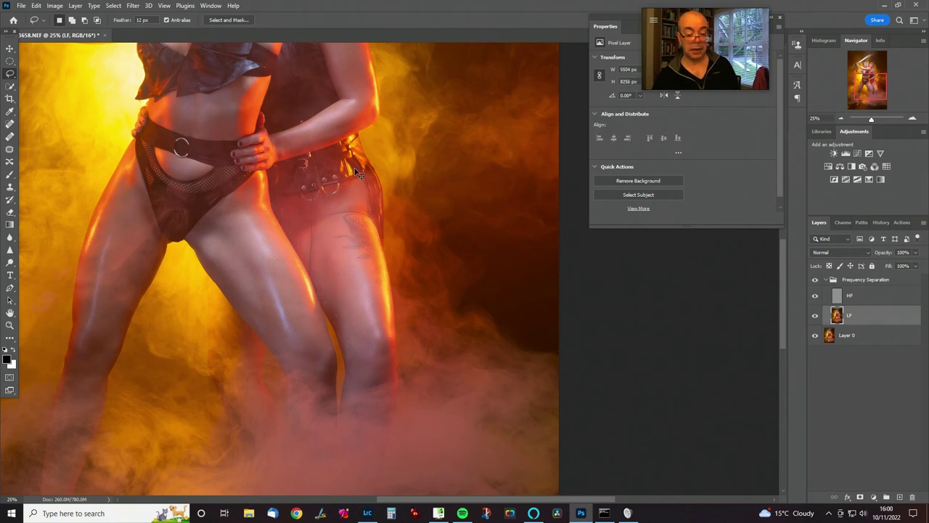
# Soften the front woman's raised upper arm and the back woman's upper arm with separate lasso selections, clearing each one.
pyautogui.moveTo(500, 326); pyautogui.dragTo(511, 393)
pyautogui.moveTo(491, 312); pyautogui.dragTo(492, 326)
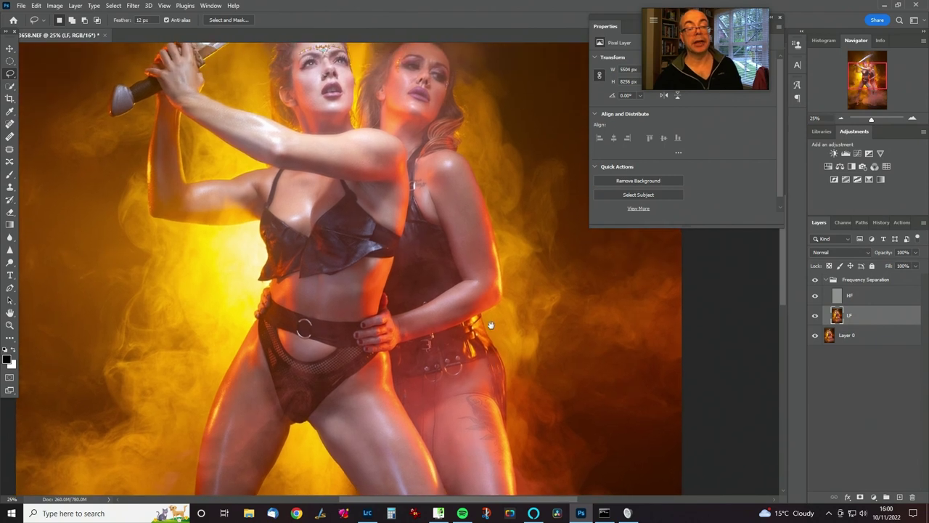
pyautogui.moveTo(348, 145)
pyautogui.mouseDown()
pyautogui.moveTo(293, 139)
pyautogui.moveTo(351, 164)
pyautogui.moveTo(388, 165)
pyautogui.moveTo(396, 154)
pyautogui.moveTo(363, 137)
pyautogui.mouseUp()
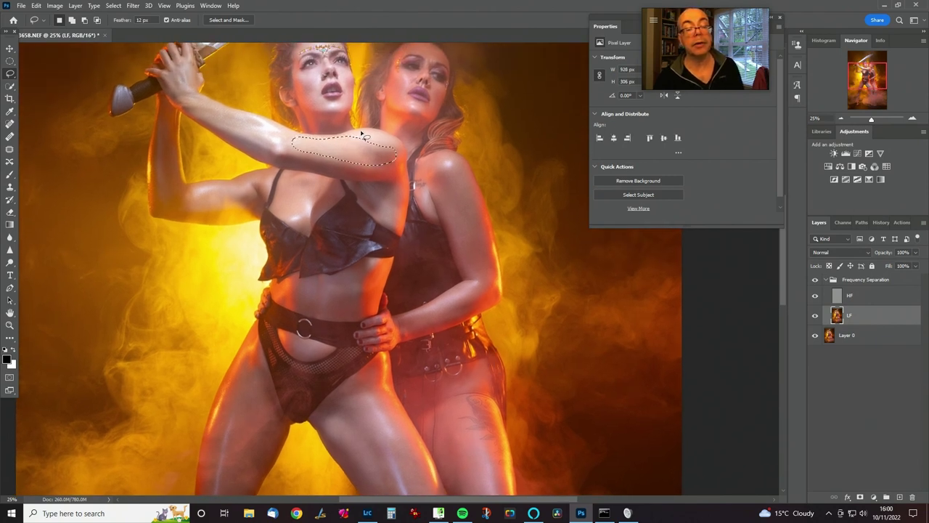
pyautogui.hotkey('ctrl', 'd')
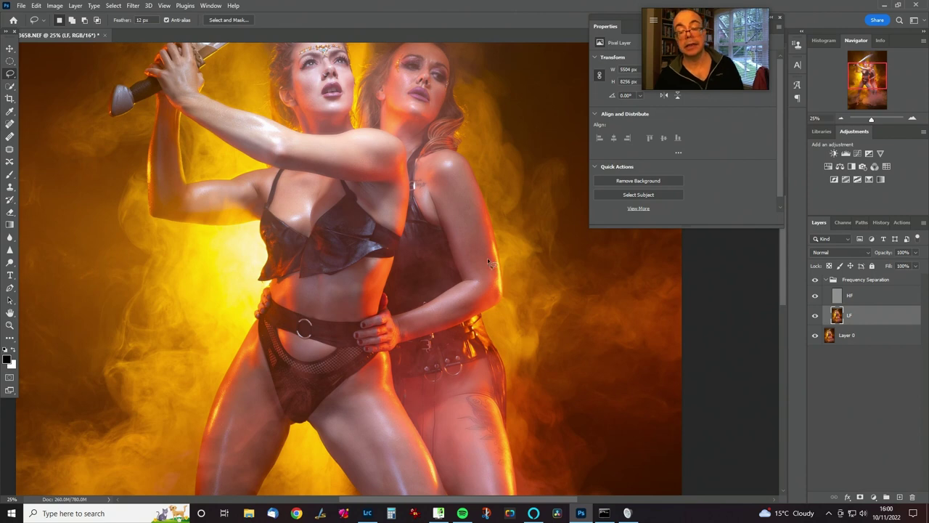
pyautogui.moveTo(448, 188)
pyautogui.mouseDown()
pyautogui.moveTo(470, 270)
pyautogui.moveTo(489, 260)
pyautogui.moveTo(451, 187)
pyautogui.mouseUp()
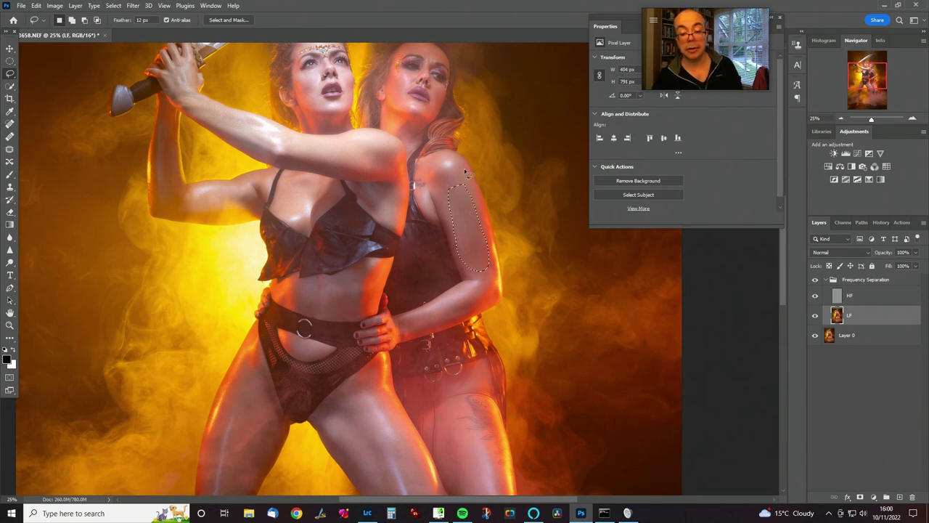
pyautogui.hotkey('ctrl', 'd')
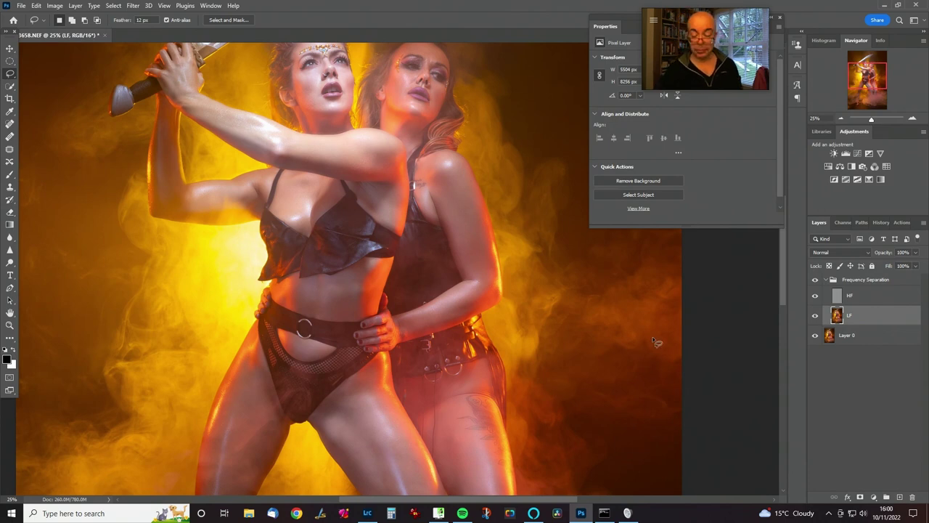
# Duplicate the LF layer and activate the Mixer Brush on the copy, reducing the brush size to 80.
pyautogui.hotkey('ctrl', 'j')
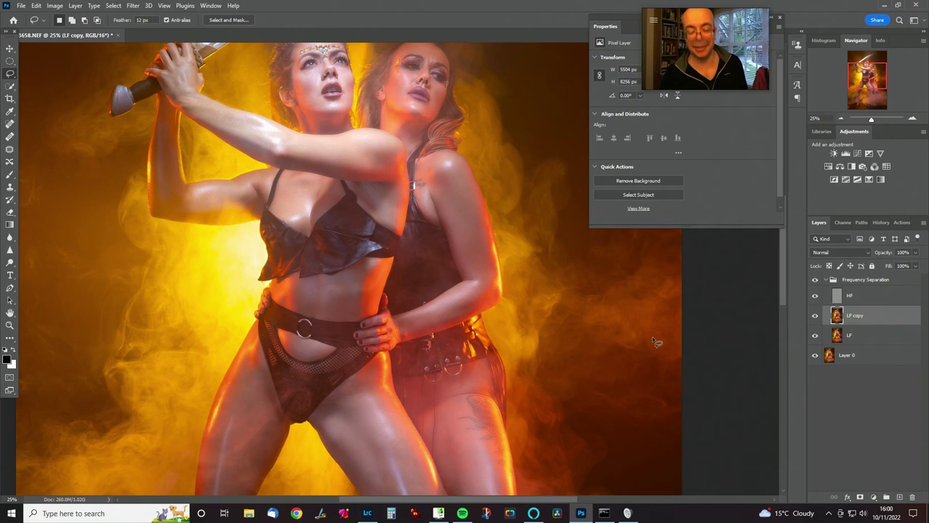
pyautogui.press('b')
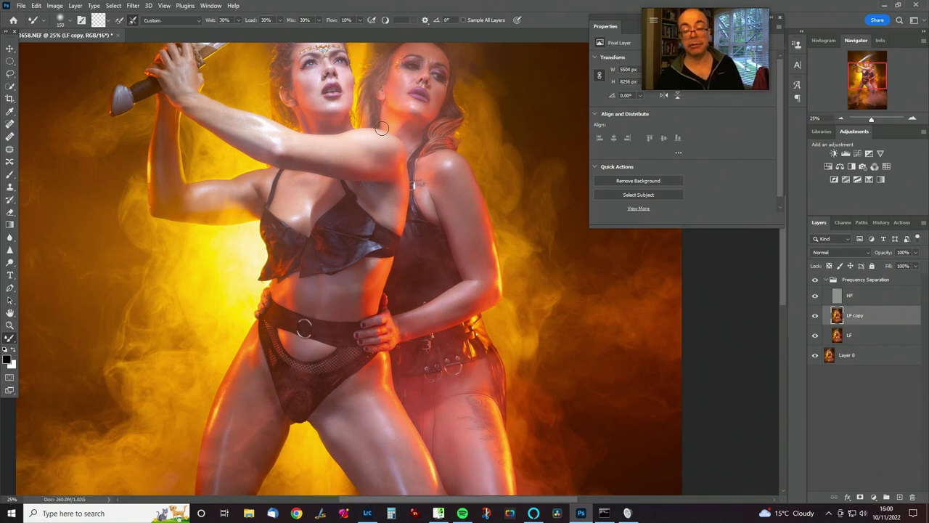
pyautogui.press('[')
pyautogui.press('[')
pyautogui.press('[')
pyautogui.press('[')
pyautogui.press('[')
pyautogui.press('[')
pyautogui.press('[')
pyautogui.press('[')
pyautogui.press('[')
pyautogui.press('[')
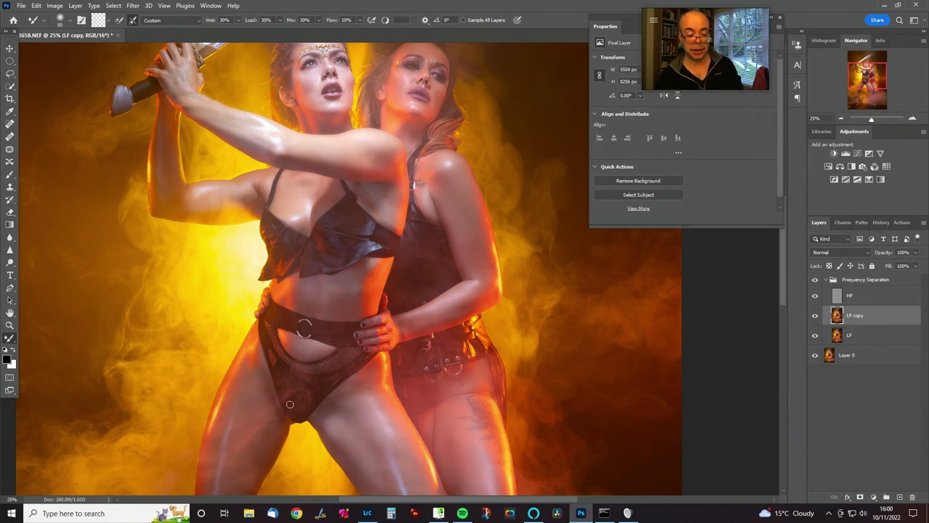
# Blend the tones on the front woman's legs with a smaller Mixer Brush and toggle the LF copy layer's visibility to compare.
pyautogui.moveTo(284, 359); pyautogui.dragTo(358, 196)
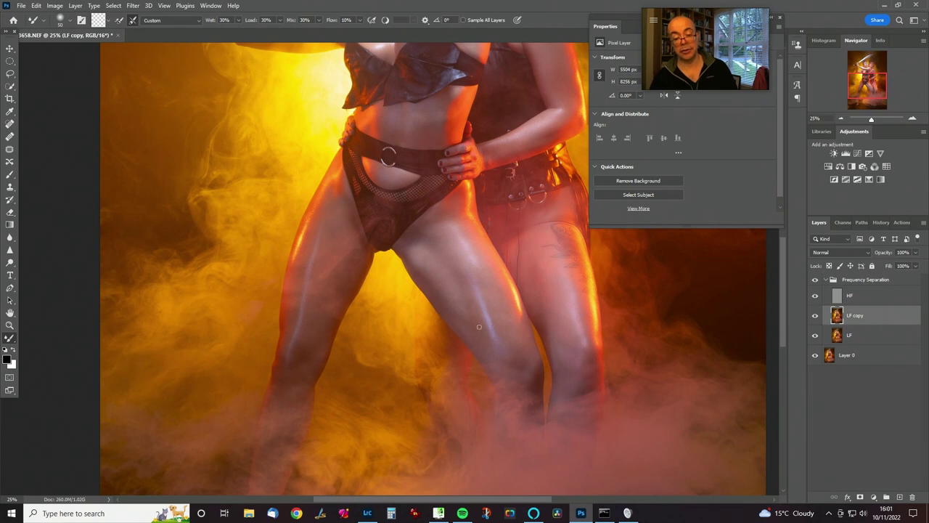
pyautogui.press('r')
pyautogui.moveTo(393, 224); pyautogui.dragTo(369, 270)
pyautogui.press('b')
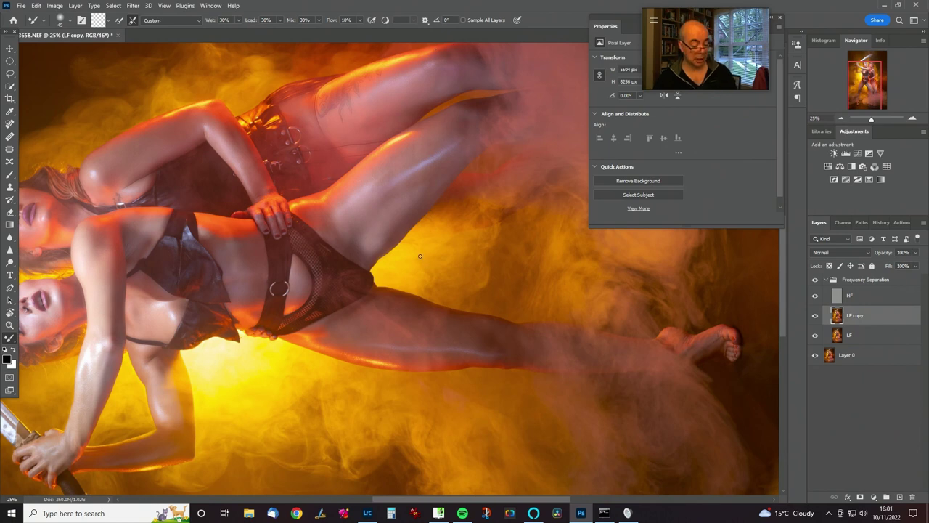
pyautogui.press('Escape')
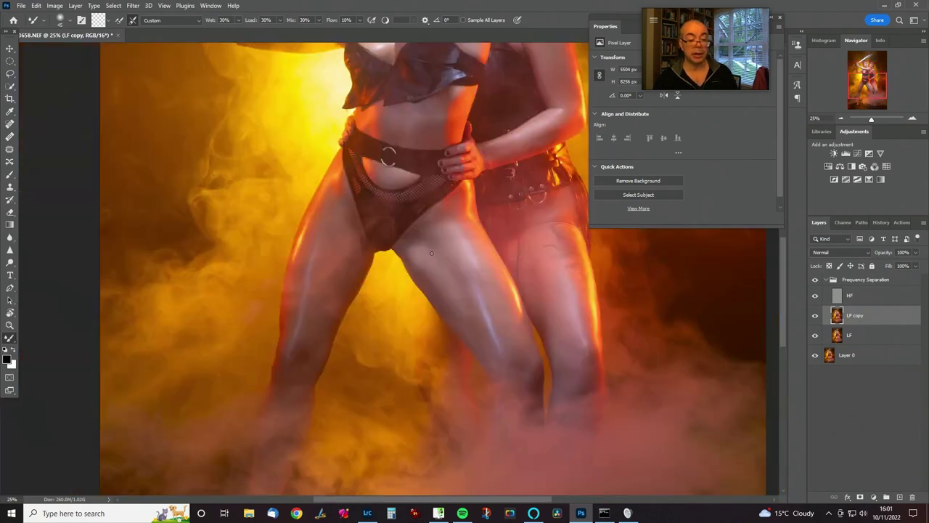
pyautogui.click(815, 316)
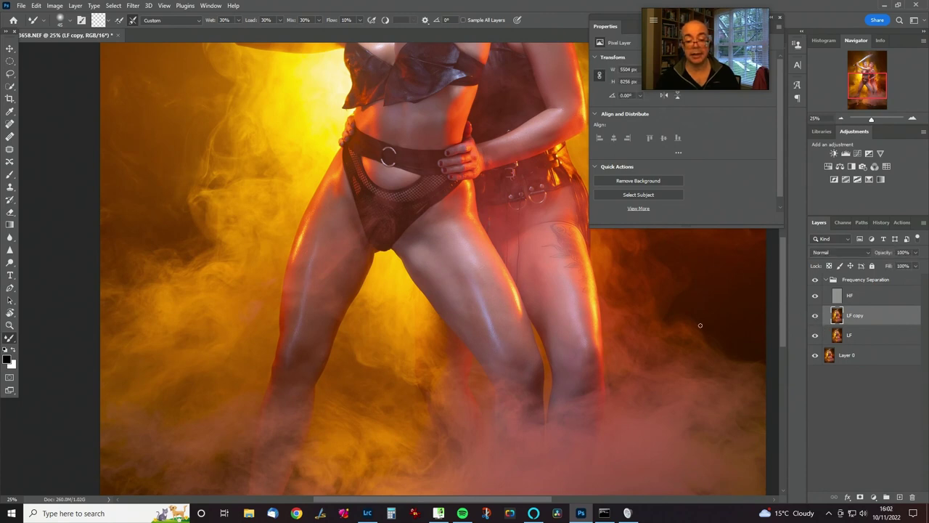
# Blend the skin tones on the back woman's thigh and knee on the LF copy layer with the Mixer Brush at size 125.
pyautogui.moveTo(491, 373); pyautogui.dragTo(331, 334)
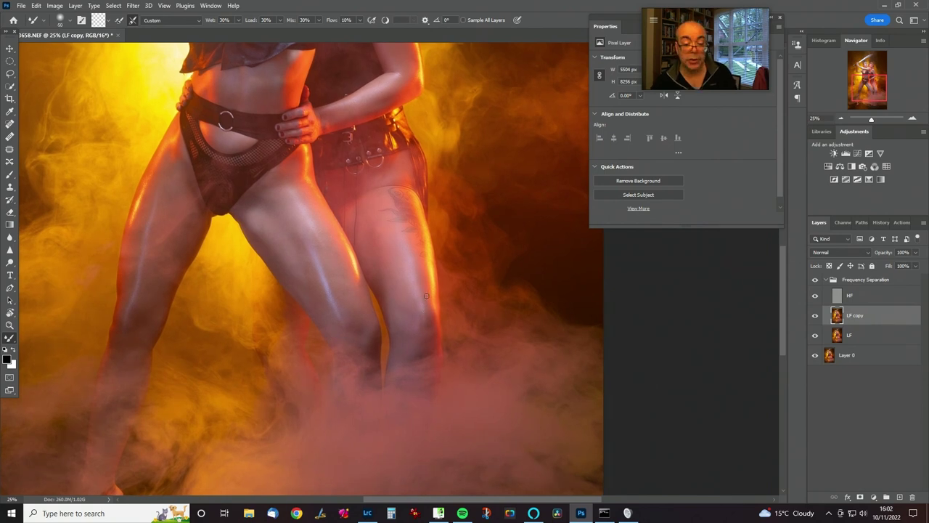
pyautogui.press(']')
pyautogui.press(']')
pyautogui.press(']')
pyautogui.press(']')
pyautogui.press(']')
pyautogui.press(']')
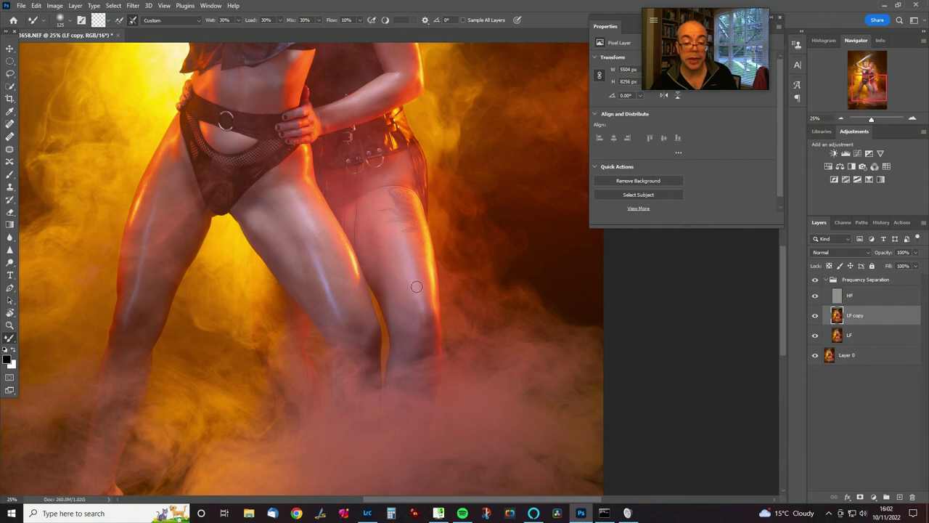
pyautogui.press(']')
pyautogui.press(']')
pyautogui.press('[')
pyautogui.press('[')
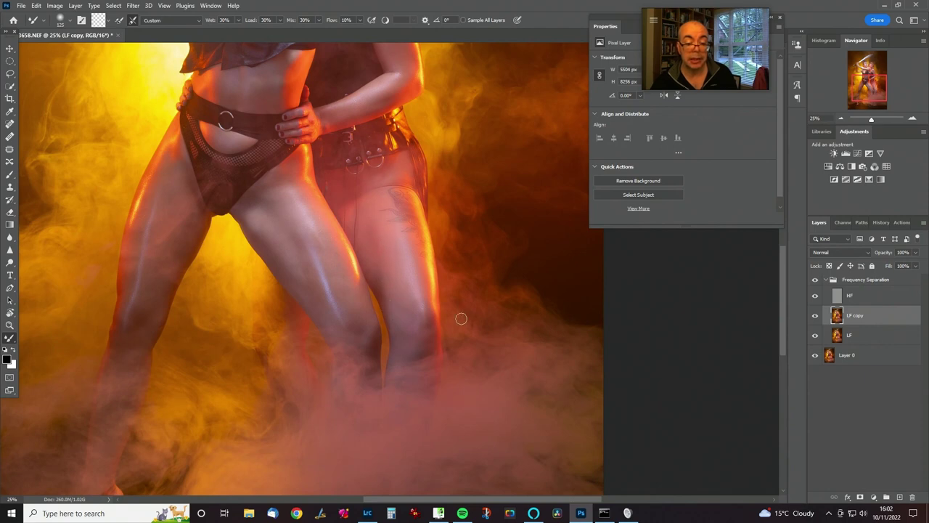
# Toggle the LF copy layer's visibility repeatedly to compare both women's legs with and without the blending.
pyautogui.click(815, 318)
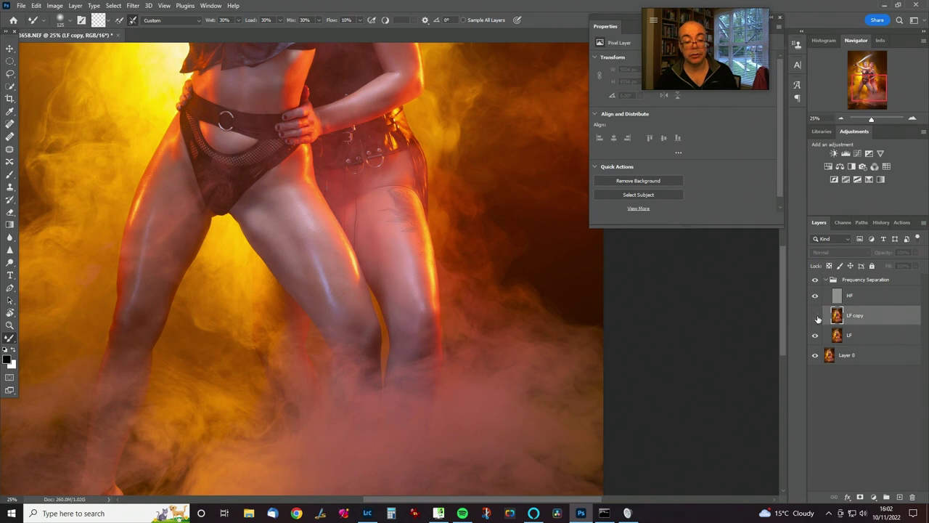
pyautogui.click(815, 317)
pyautogui.click(817, 314)
pyautogui.click(816, 314)
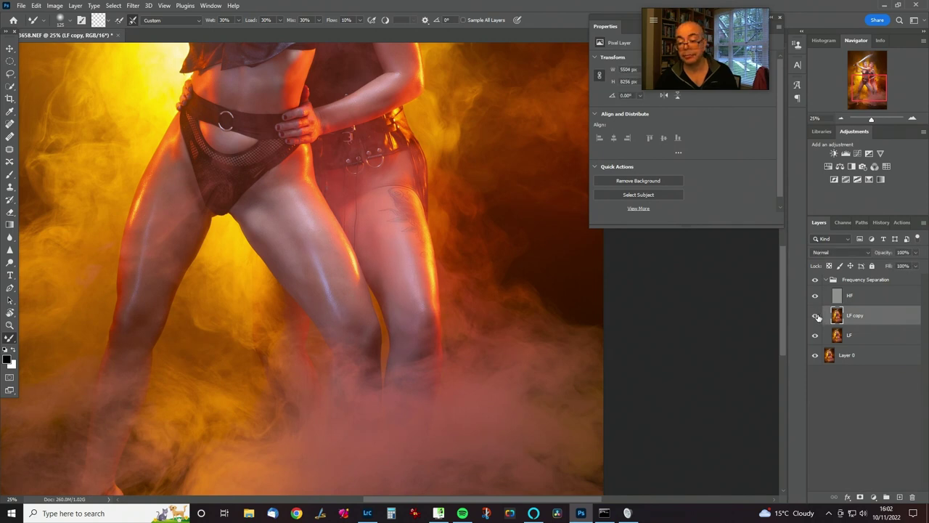
pyautogui.click(816, 317)
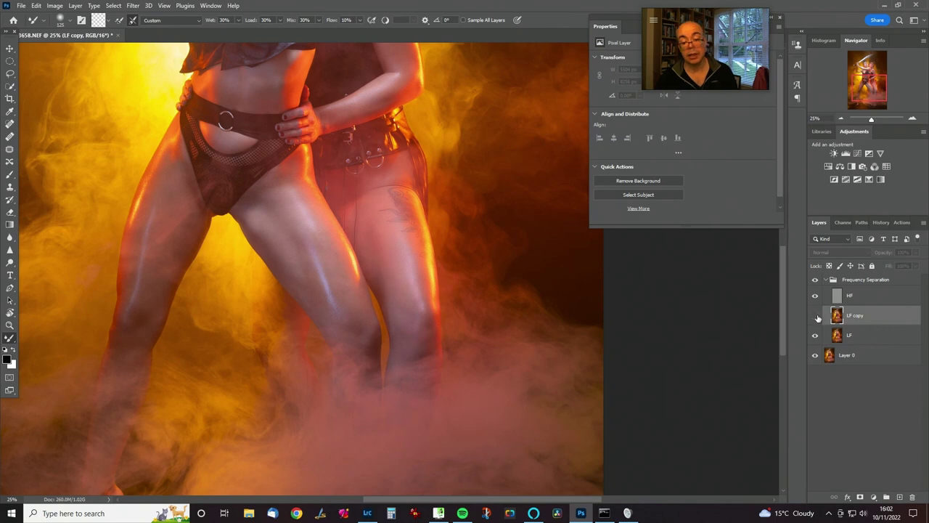
pyautogui.click(815, 317)
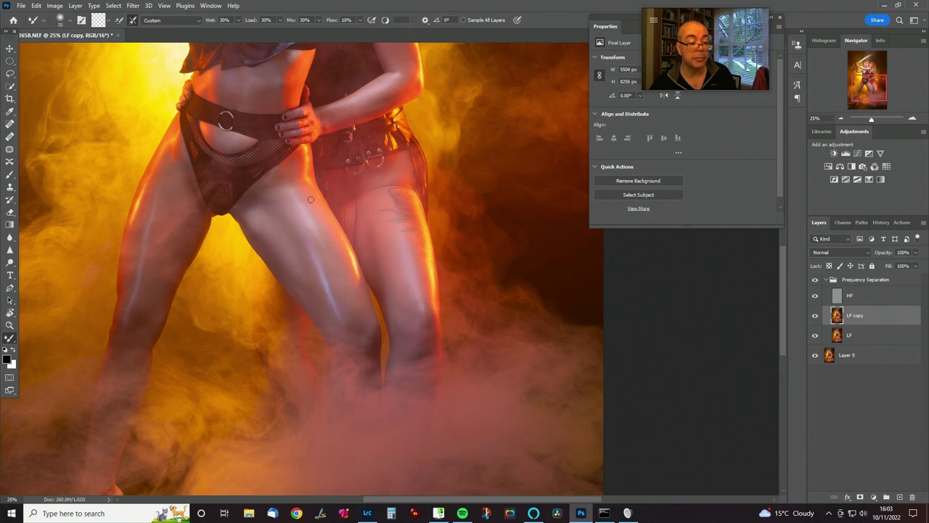
# Inspect both women's upper bodies and faces, toggling the LF copy layer's visibility to compare, and return to the full image.
pyautogui.moveTo(320, 150); pyautogui.dragTo(340, 347)
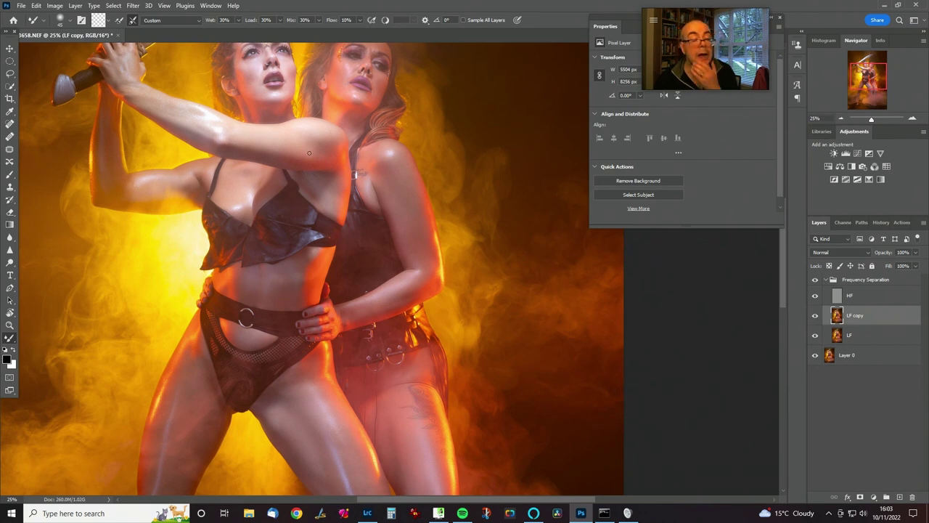
pyautogui.moveTo(308, 153); pyautogui.dragTo(367, 265)
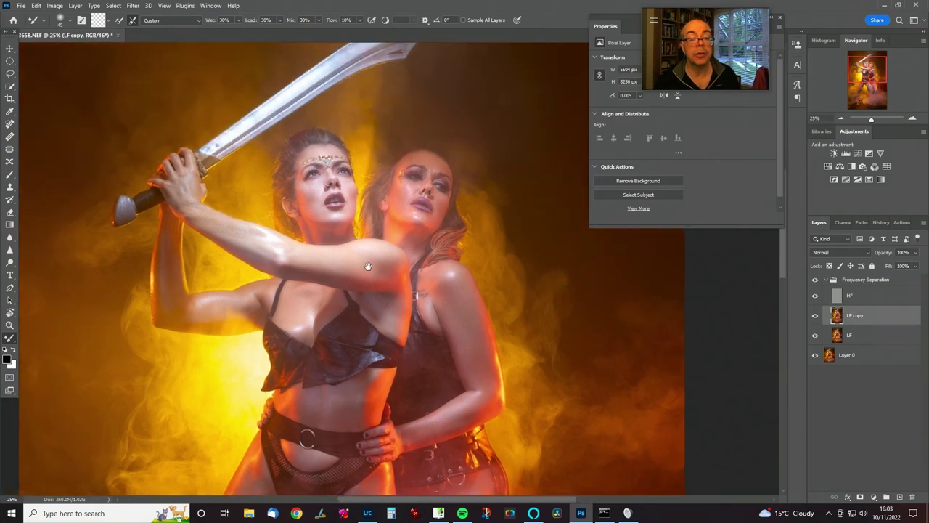
pyautogui.scroll(4, 367, 268)
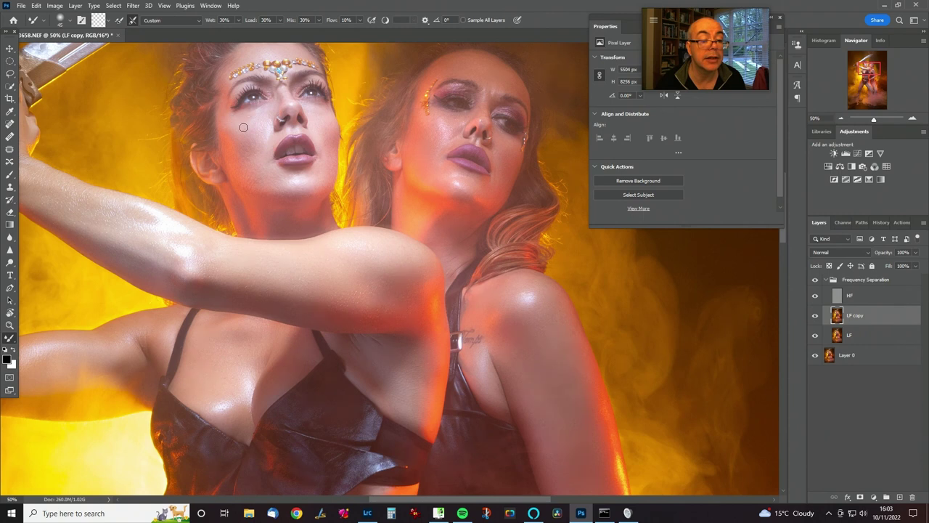
pyautogui.click(815, 316)
pyautogui.click(815, 316)
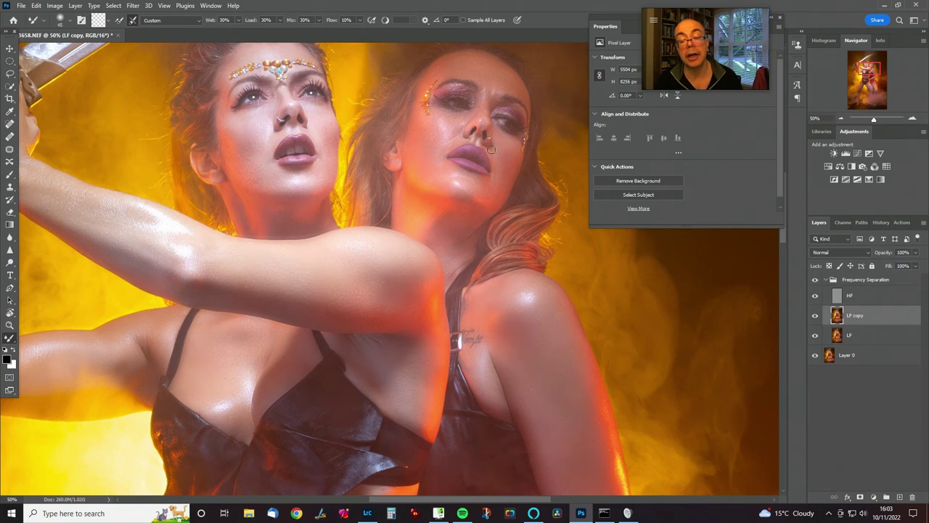
pyautogui.moveTo(288, 137); pyautogui.dragTo(417, 139)
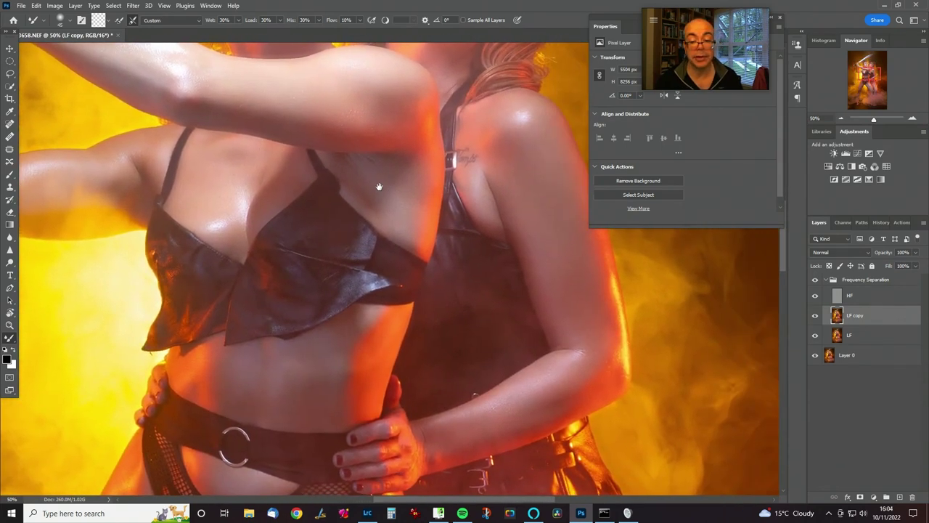
pyautogui.hotkey('ctrl', '0')
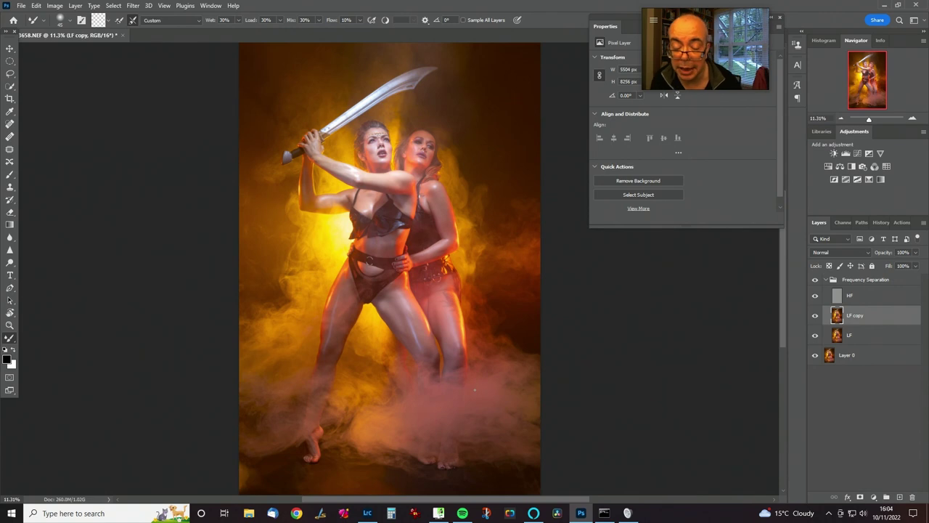
# Add a white layer mask to the Frequency Separation group and activate the Brush tool at size 200.
pyautogui.hotkey('ctrl', '+')
pyautogui.hotkey('ctrl', '+')
pyautogui.hotkey('ctrl', '+')
pyautogui.hotkey('ctrl', '+')
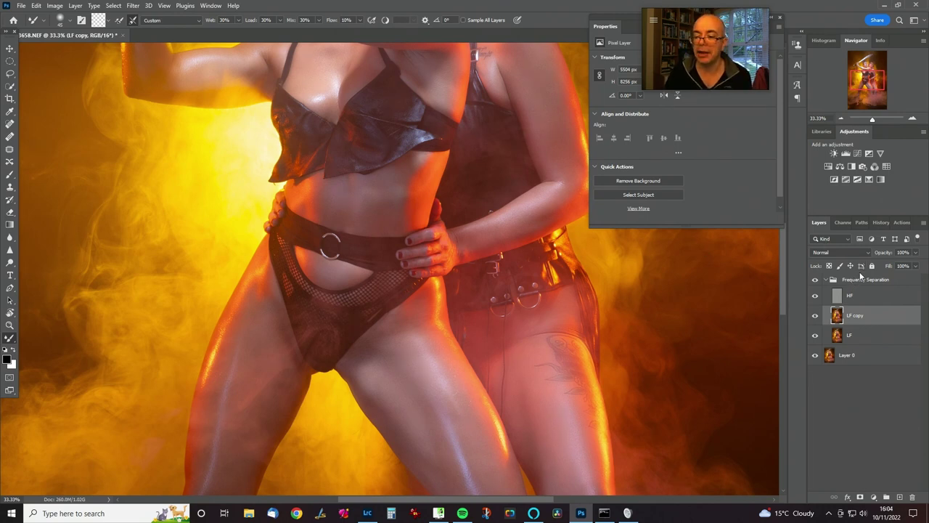
pyautogui.click(861, 282)
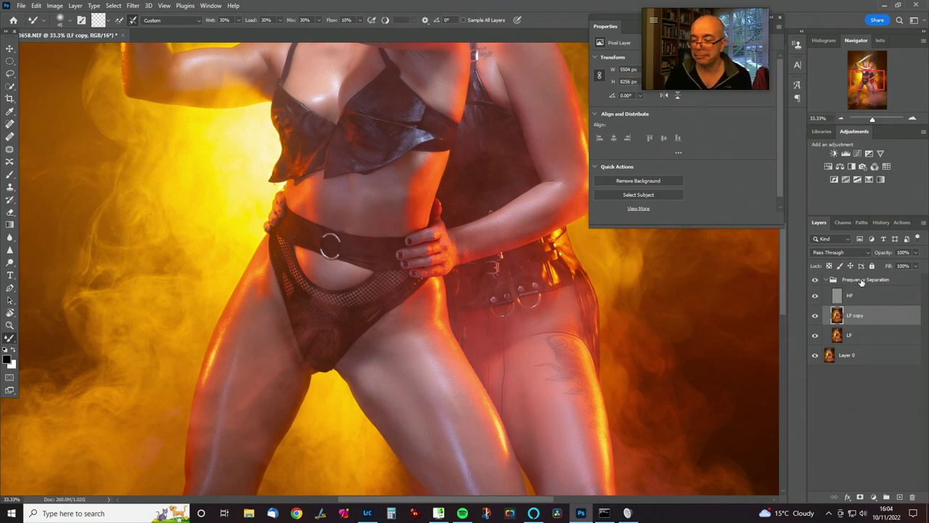
pyautogui.click(860, 497)
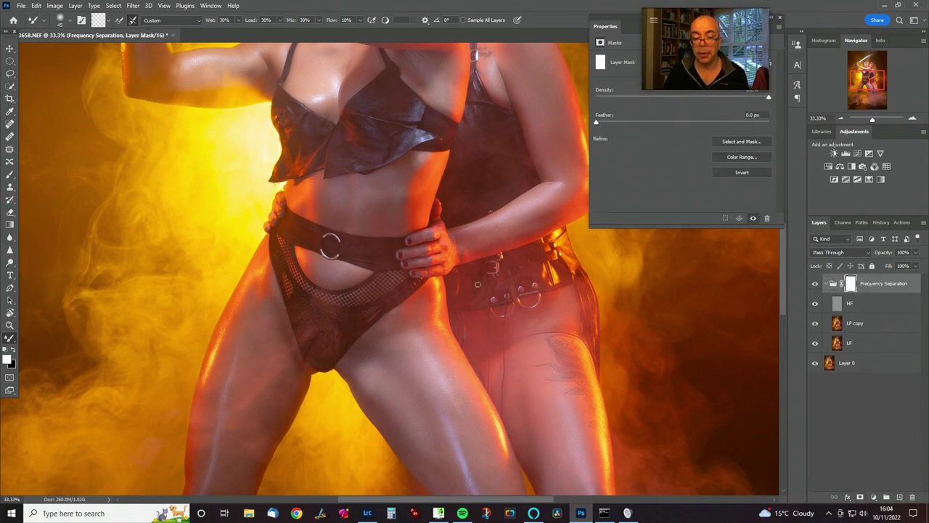
pyautogui.press('b')
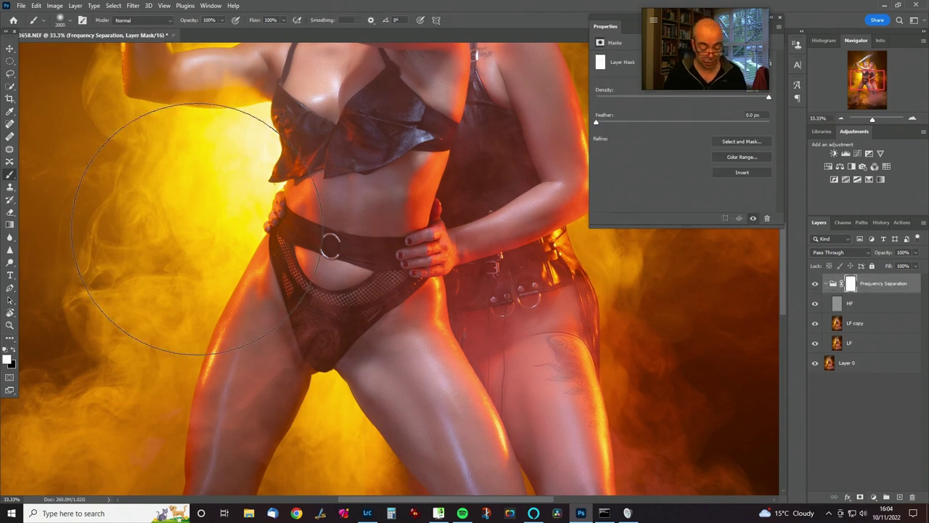
pyautogui.press('[')
pyautogui.press('[')
pyautogui.press('[')
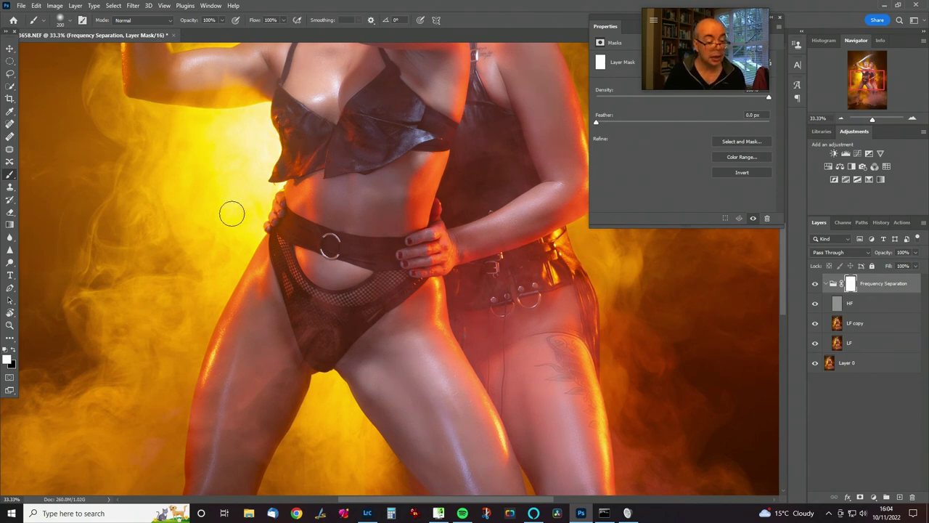
# Paint black on the group's mask over the costume at the waist and around both women's hair, reducing the brush size to 60.
pyautogui.hotkey('ctrl', '+')
pyautogui.hotkey('ctrl', '+')
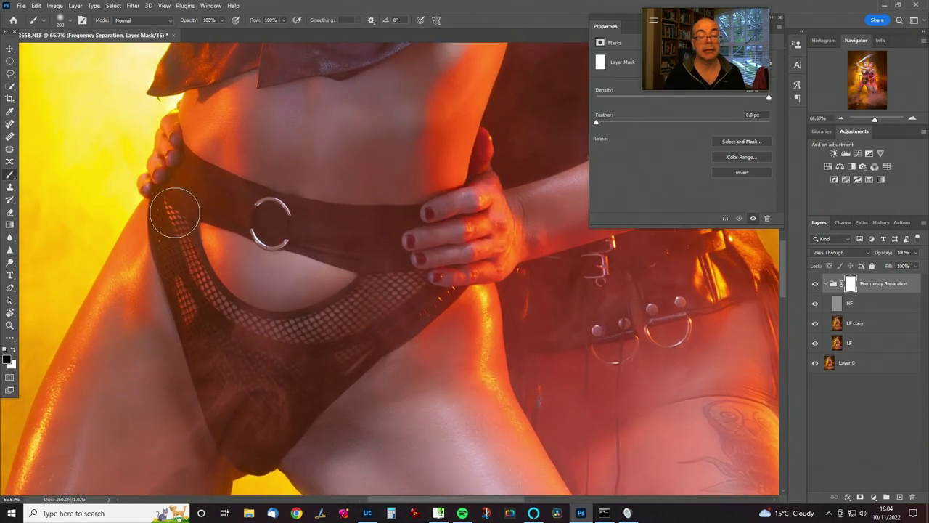
pyautogui.moveTo(307, 187)
pyautogui.mouseDown()
pyautogui.moveTo(342, 342)
pyautogui.moveTo(290, 348)
pyautogui.mouseUp()
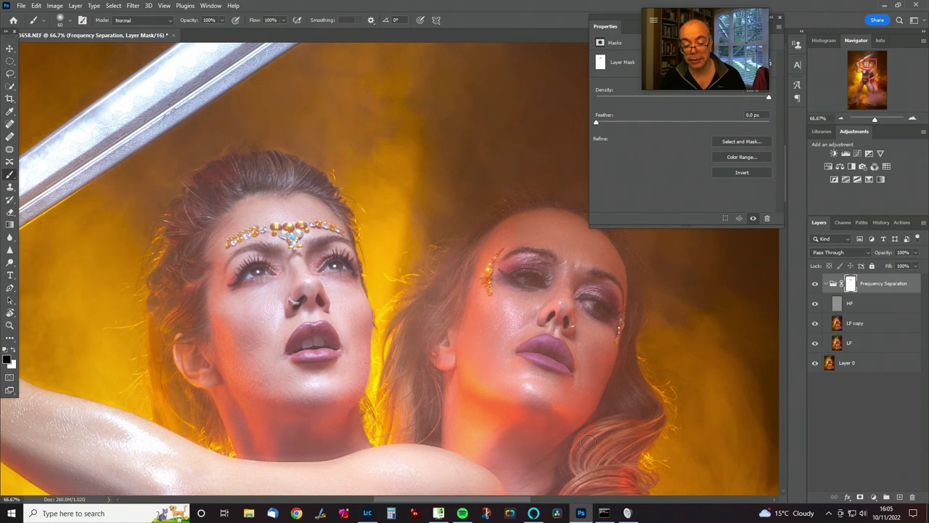
pyautogui.moveTo(595, 418); pyautogui.dragTo(669, 255)
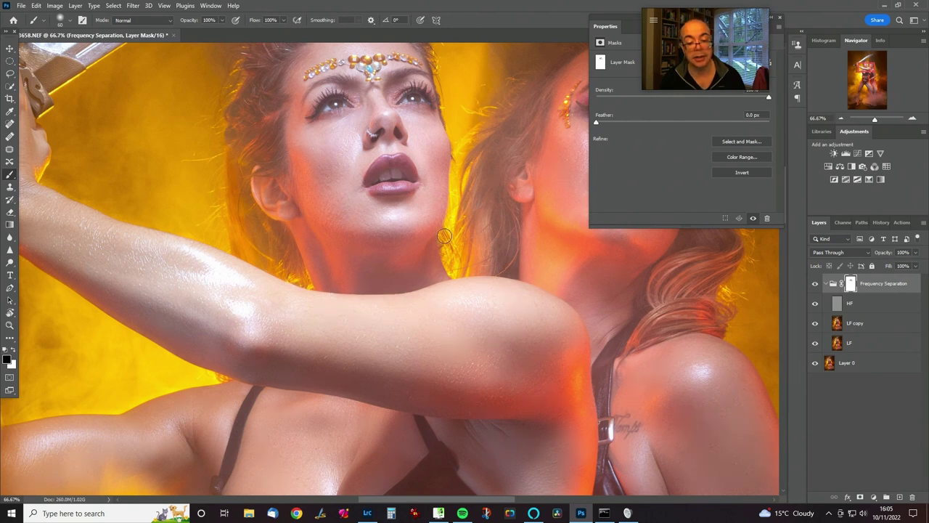
# Paint black on the group's mask along the edges of the front woman's raised arms and the straps of her top.
pyautogui.moveTo(305, 249); pyautogui.dragTo(582, 379)
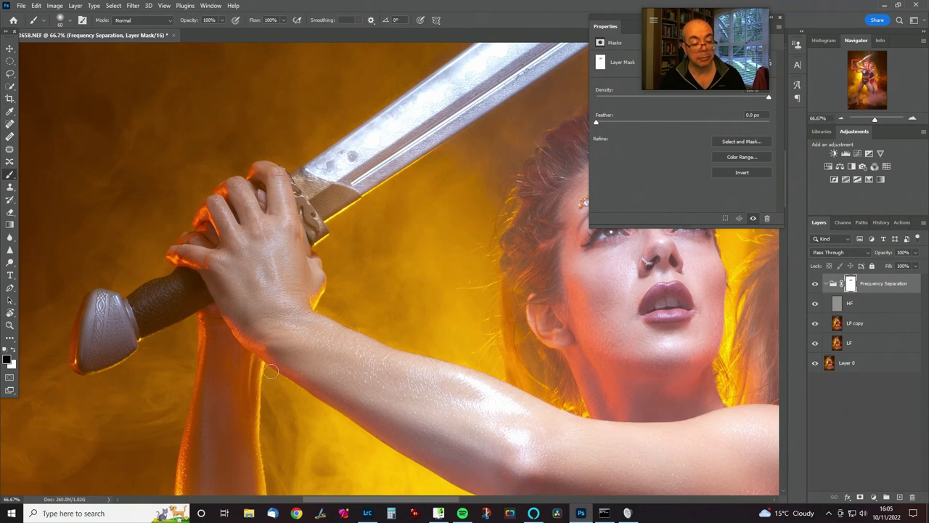
pyautogui.moveTo(485, 418); pyautogui.dragTo(379, 169)
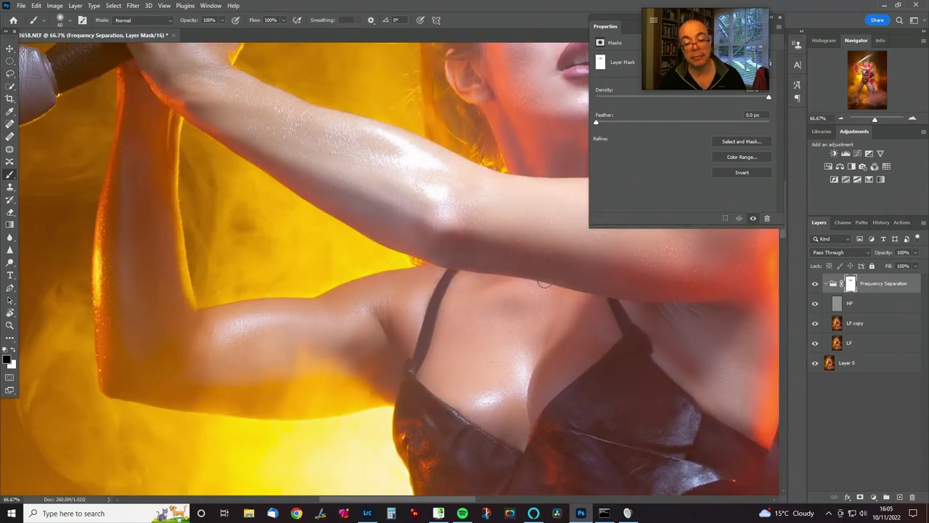
pyautogui.moveTo(556, 303); pyautogui.dragTo(363, 398)
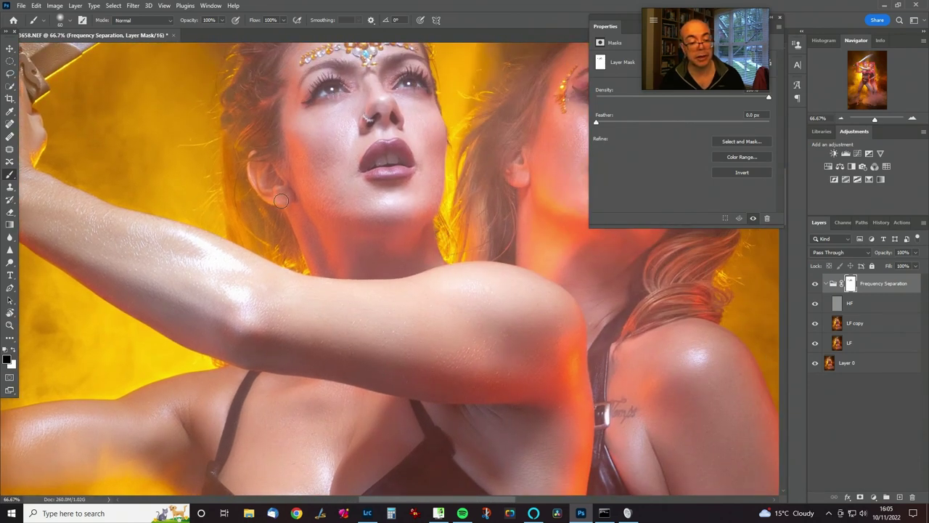
pyautogui.moveTo(322, 312); pyautogui.dragTo(281, 300)
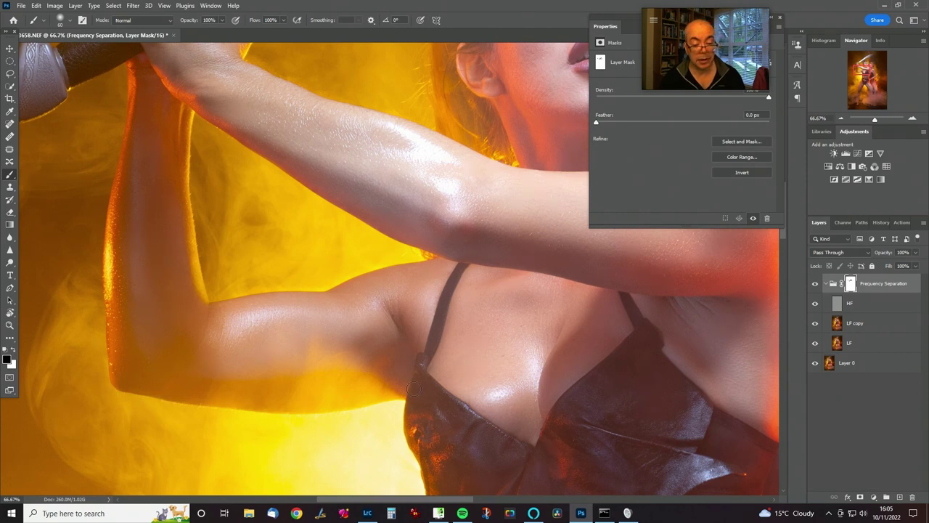
pyautogui.moveTo(428, 332); pyautogui.dragTo(216, 354)
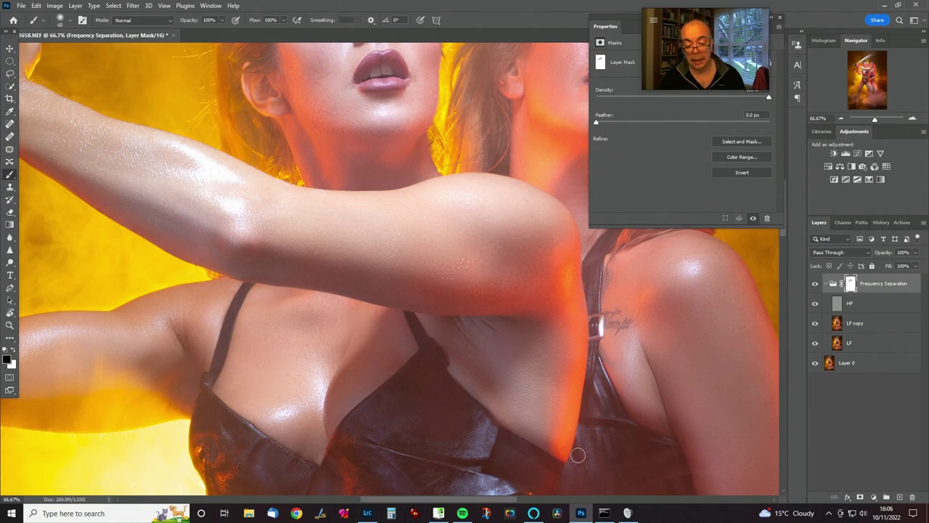
# Paint black on the group's mask along the outline of the back woman's shoulder, upper arm and forearm.
pyautogui.moveTo(554, 200); pyautogui.dragTo(353, 297)
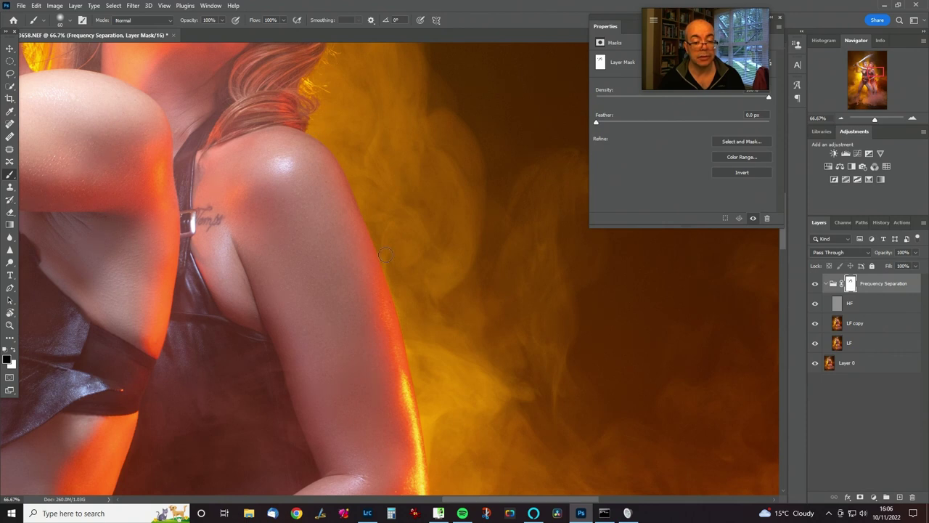
pyautogui.scroll(-3, 435, 478)
pyautogui.hscroll(-3, 435, 478)
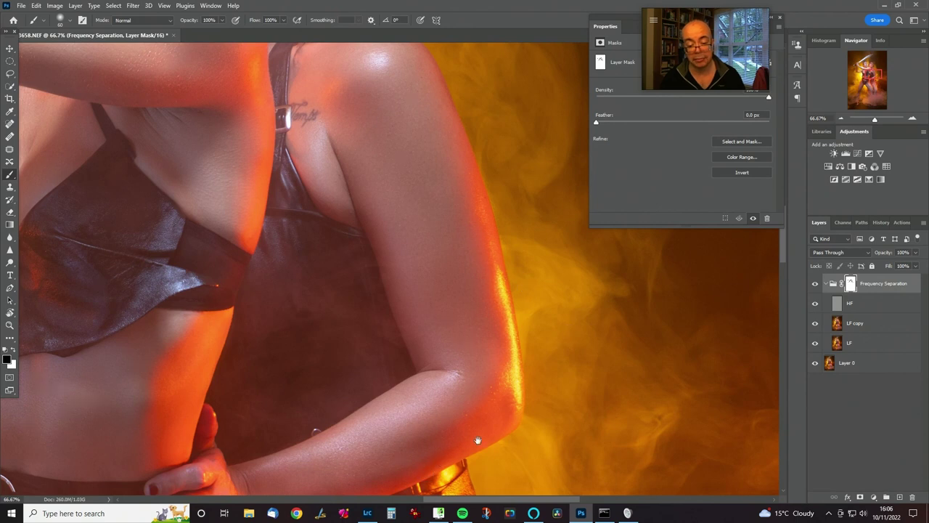
pyautogui.moveTo(478, 439)
pyautogui.mouseDown()
pyautogui.moveTo(595, 307)
pyautogui.moveTo(586, 306)
pyautogui.mouseUp()
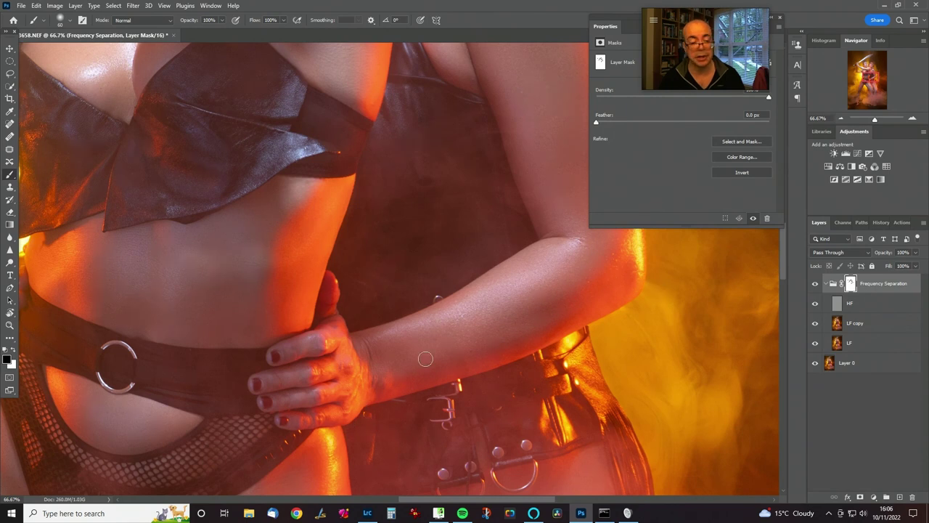
# Paint black on the group's mask along the front woman's waist, belt and top with the size 60 brush.
pyautogui.moveTo(426, 359); pyautogui.dragTo(701, 359)
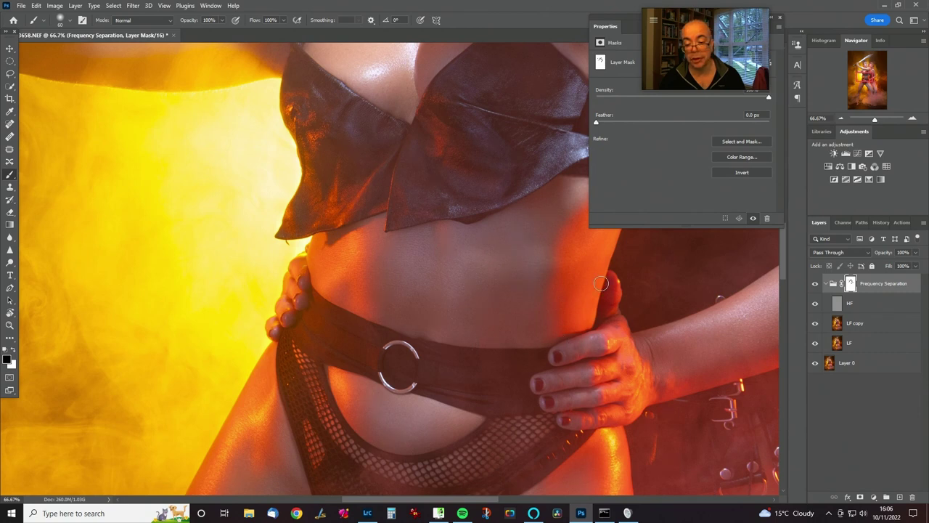
pyautogui.moveTo(601, 283); pyautogui.dragTo(435, 372)
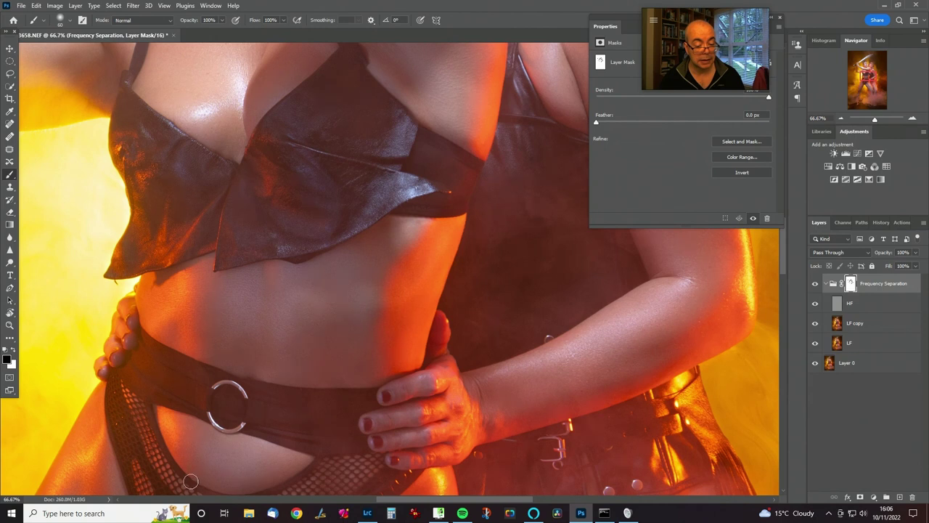
pyautogui.moveTo(254, 366); pyautogui.dragTo(311, 166)
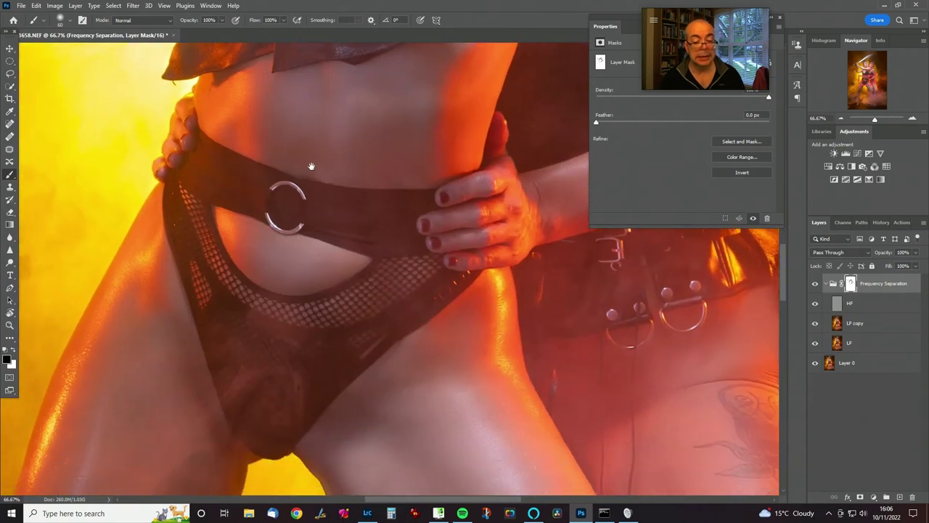
# Paint black on the group's mask along the front woman's outer thigh and down the narrow gap between the two women's legs.
pyautogui.moveTo(454, 226); pyautogui.dragTo(394, 143)
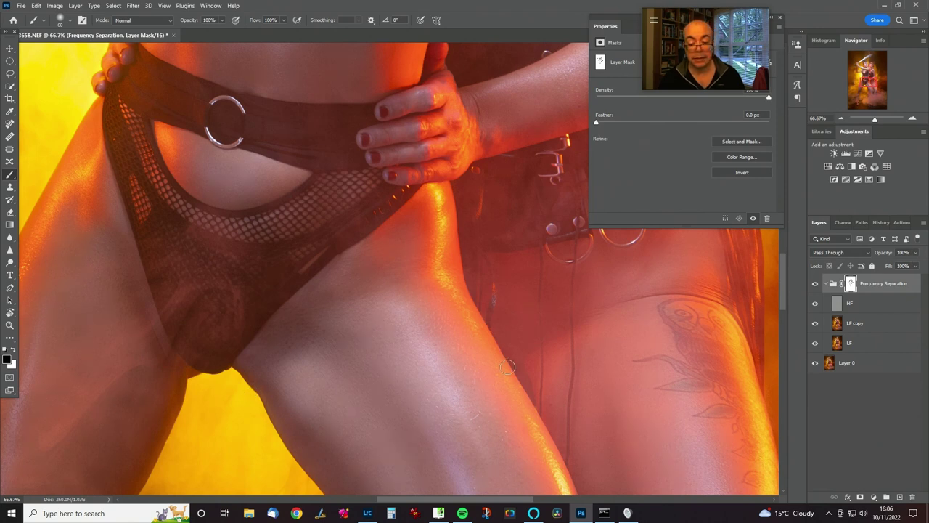
pyautogui.moveTo(539, 465); pyautogui.dragTo(392, 298)
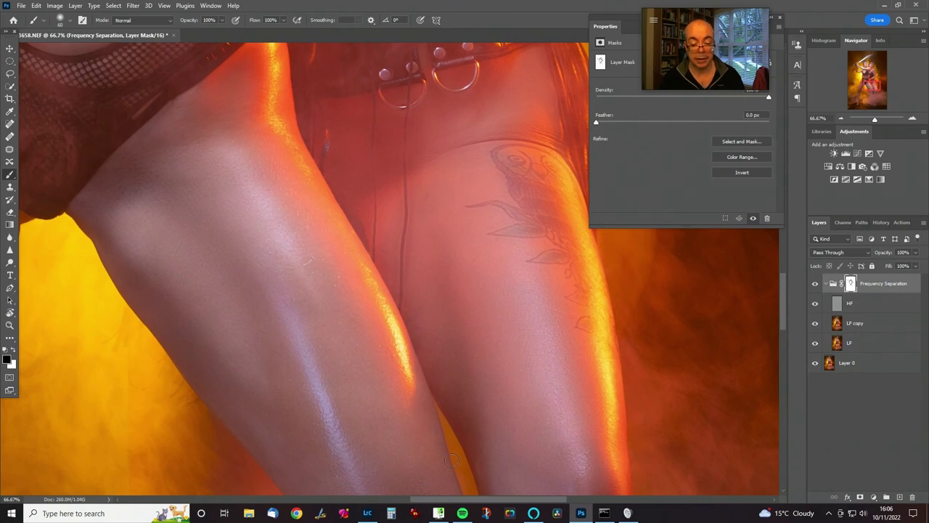
pyautogui.moveTo(482, 444); pyautogui.dragTo(508, 288)
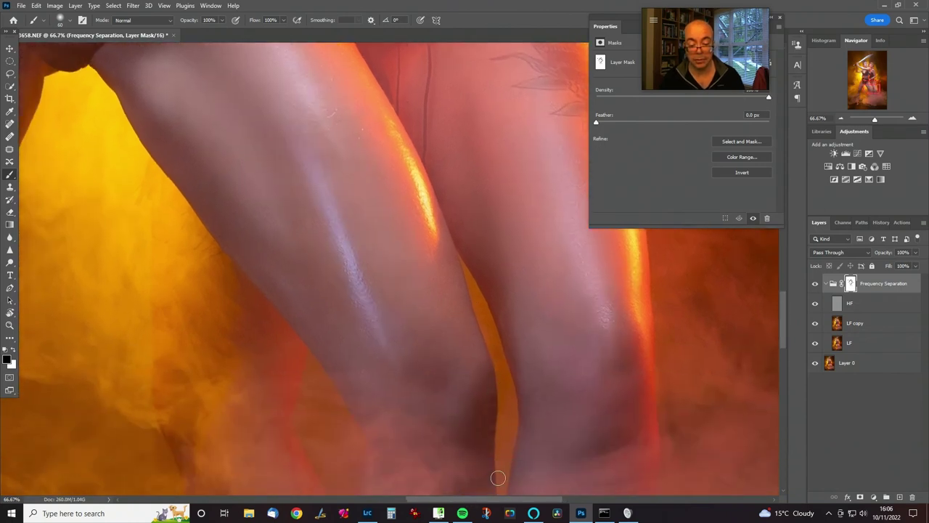
pyautogui.moveTo(493, 477); pyautogui.dragTo(524, 329)
pyautogui.moveTo(518, 366); pyautogui.dragTo(515, 224)
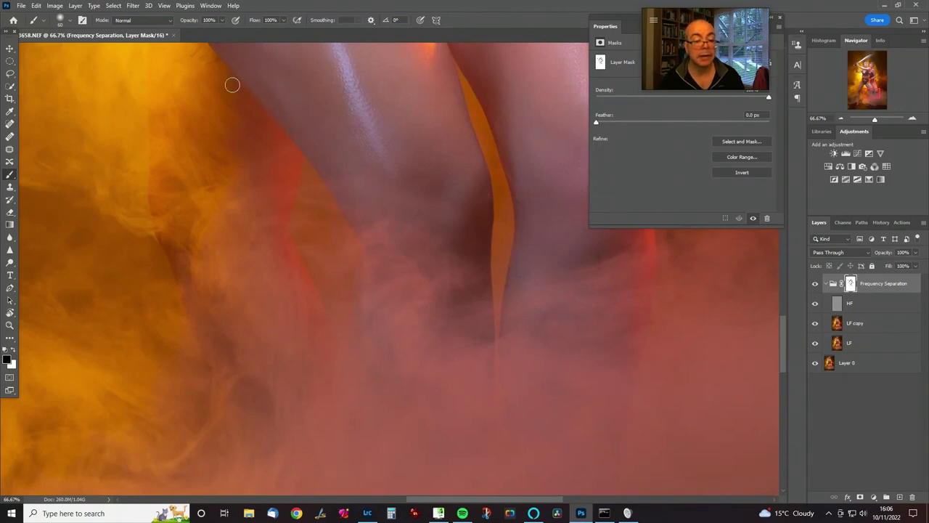
# Paint black on the group's mask along the inner edges of the front woman's thighs and the outer contour of her other leg.
pyautogui.moveTo(286, 143); pyautogui.dragTo(414, 369)
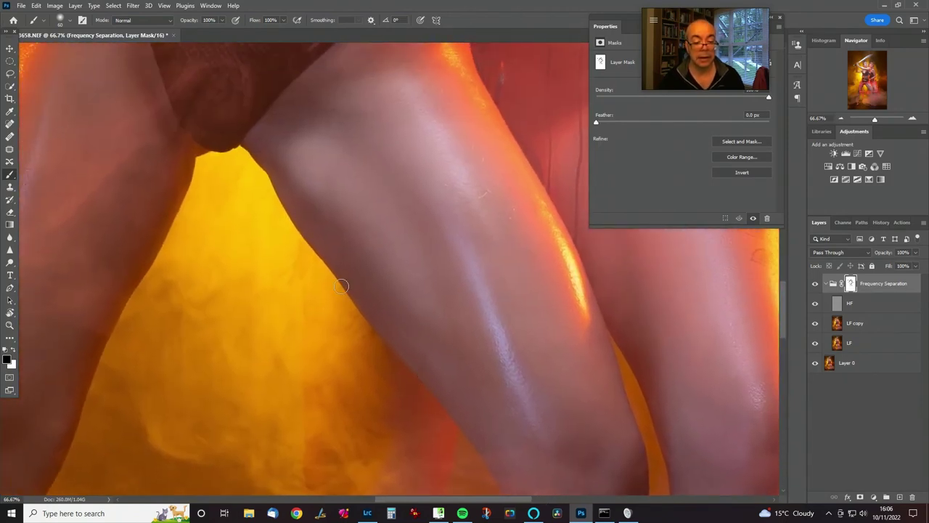
pyautogui.moveTo(187, 133); pyautogui.dragTo(373, 373)
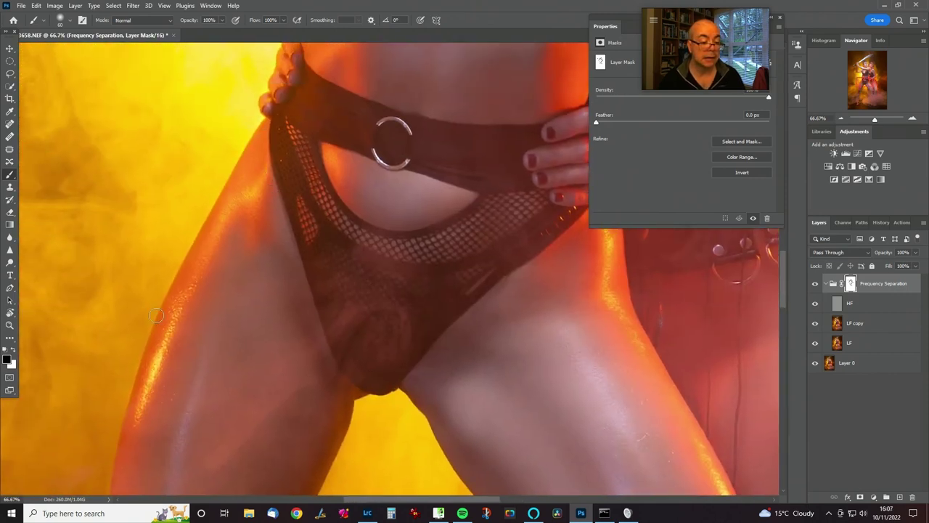
pyautogui.moveTo(107, 500)
pyautogui.mouseDown()
pyautogui.moveTo(262, 191)
pyautogui.moveTo(237, 166)
pyautogui.mouseUp()
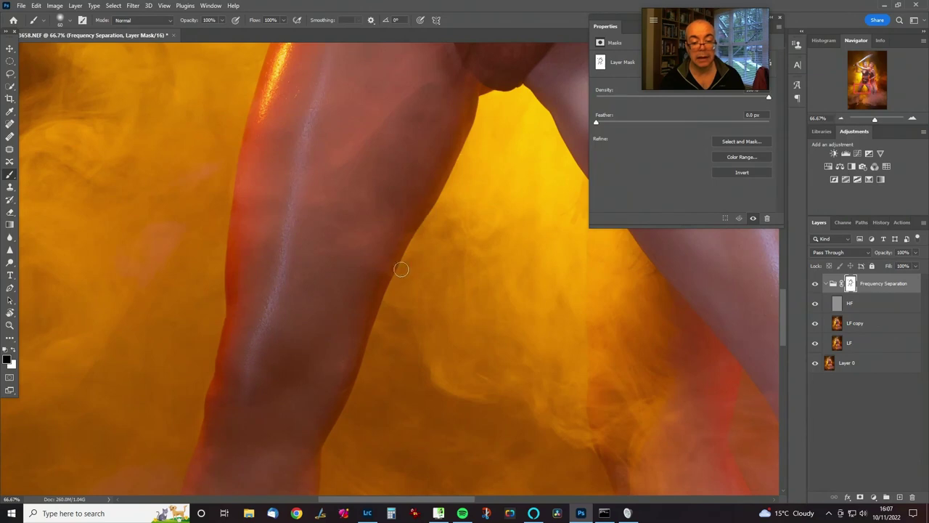
pyautogui.moveTo(475, 79)
pyautogui.mouseDown()
pyautogui.moveTo(500, 124)
pyautogui.moveTo(442, 321)
pyautogui.moveTo(394, 281)
pyautogui.mouseUp()
# Paint black on the group's mask over the belt edge, seams and hem of the back woman's shorts, adjusting the brush size.
pyautogui.moveTo(411, 210); pyautogui.dragTo(165, 241)
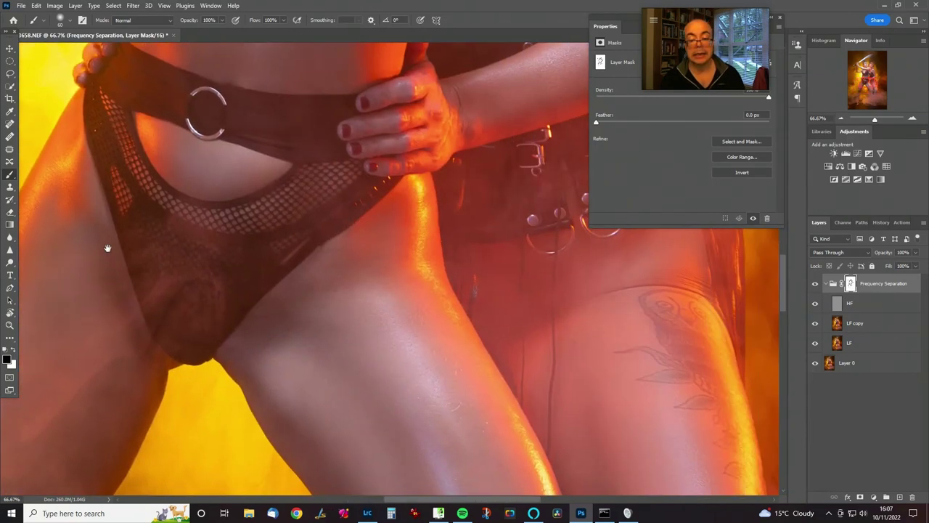
pyautogui.moveTo(399, 373); pyautogui.dragTo(201, 253)
pyautogui.moveTo(145, 300); pyautogui.dragTo(169, 222)
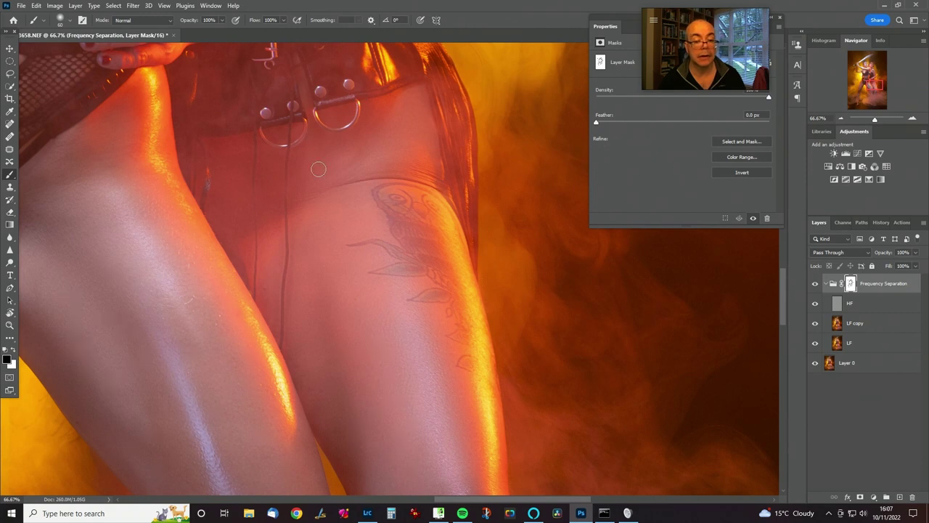
pyautogui.press('[')
pyautogui.press('[')
pyautogui.press('[')
pyautogui.press('[')
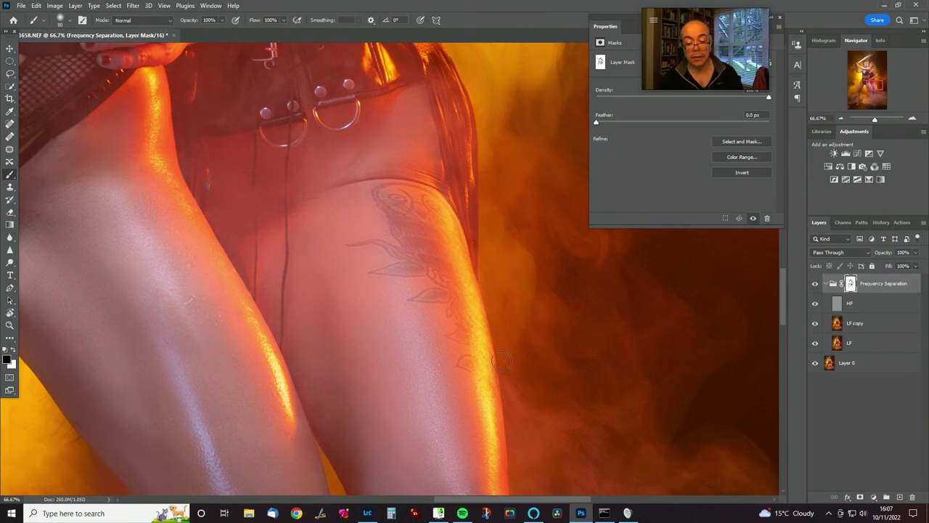
# Paint black on the group's mask down the back woman's outer leg and along the overlapping thighs, setting the brush size to 70.
pyautogui.moveTo(512, 475); pyautogui.dragTo(452, 89)
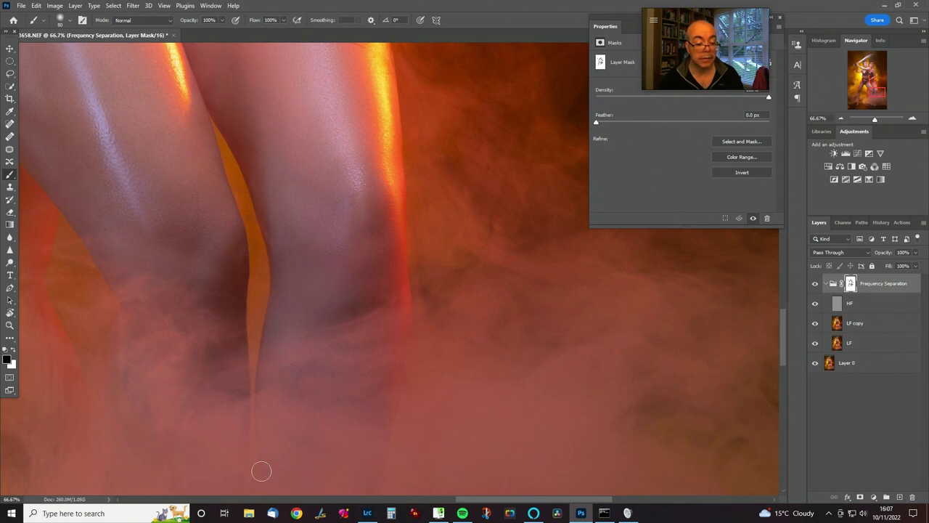
pyautogui.moveTo(247, 129); pyautogui.dragTo(354, 415)
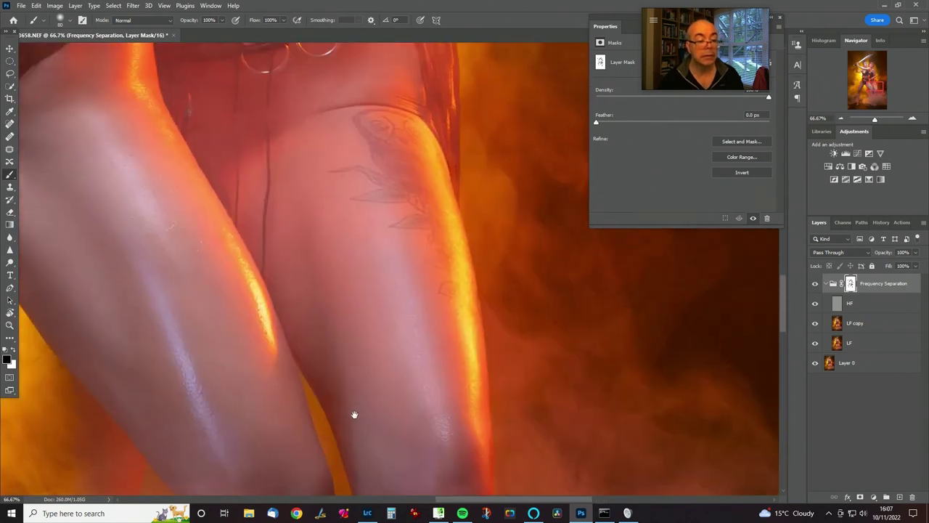
pyautogui.press('[')
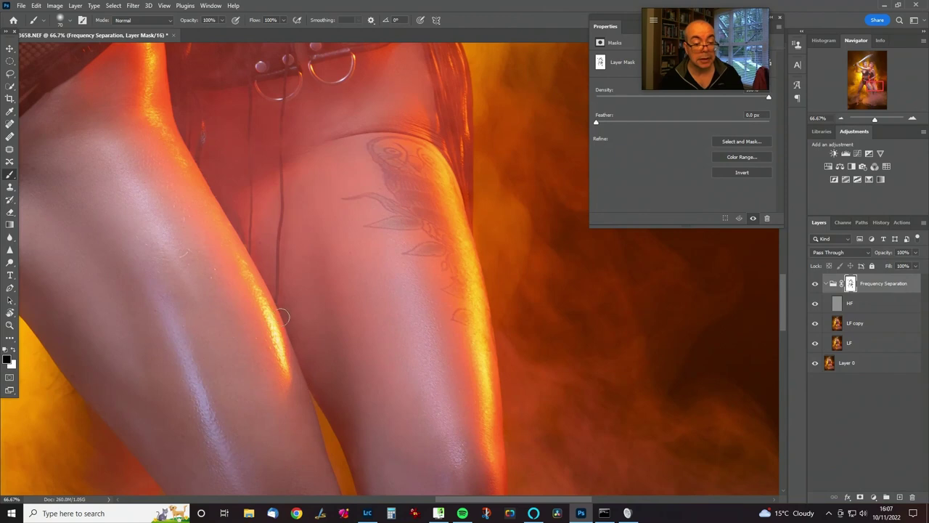
pyautogui.moveTo(255, 162); pyautogui.dragTo(521, 382)
pyautogui.moveTo(506, 320)
pyautogui.mouseDown()
pyautogui.moveTo(660, 437)
pyautogui.moveTo(614, 406)
pyautogui.mouseUp()
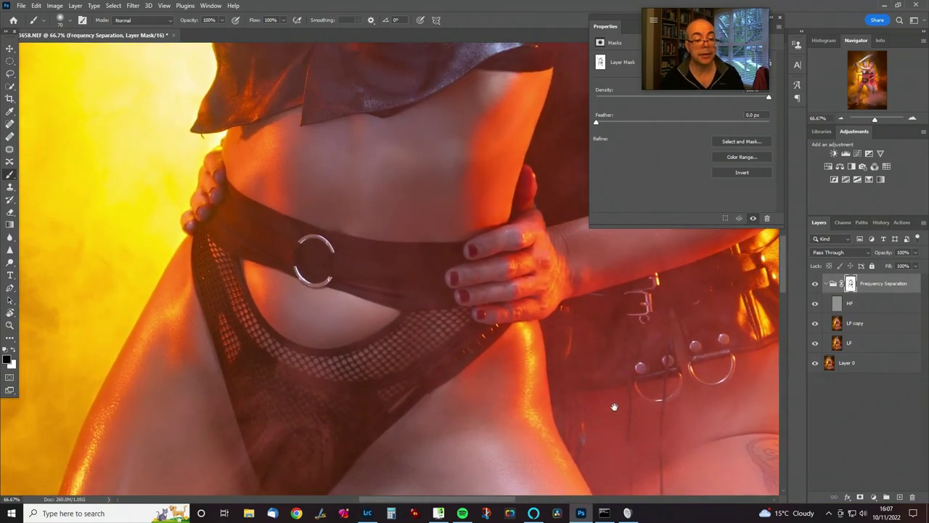
pyautogui.hotkey('ctrl', '-')
pyautogui.hotkey('ctrl', '-')
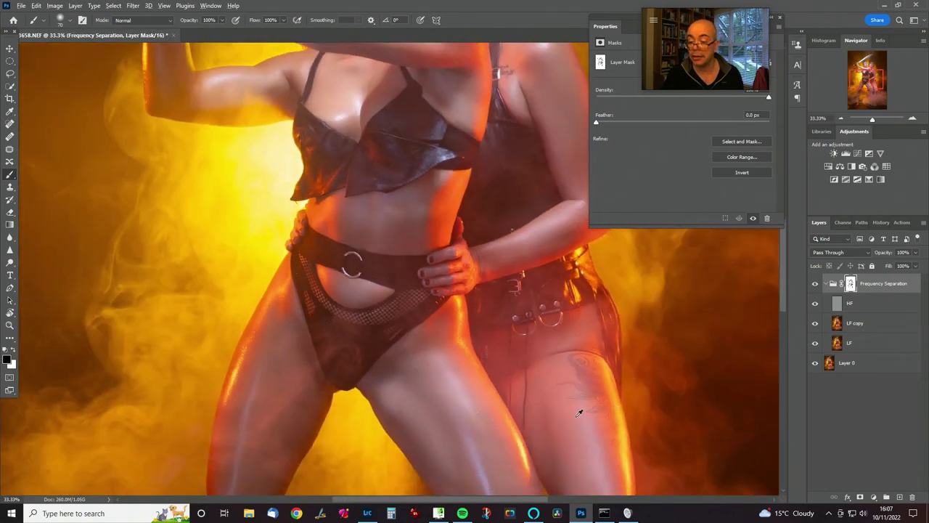
# Display the group's mask on its own and fill the gaps at the back woman's eye and lips and the front woman's elbow with black.
pyautogui.keyDown('alt'); pyautogui.click(850, 283); pyautogui.keyUp('alt')
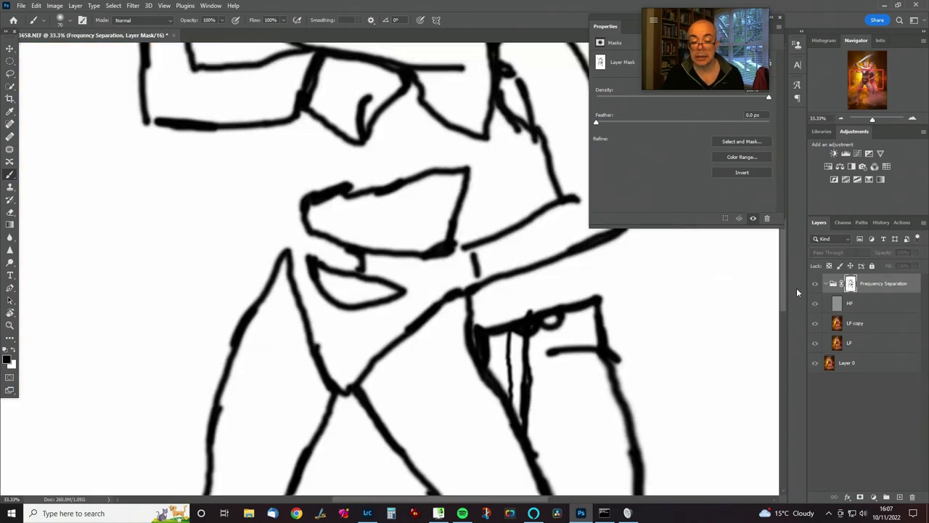
pyautogui.moveTo(630, 287)
pyautogui.mouseDown()
pyautogui.moveTo(405, 290)
pyautogui.moveTo(414, 336)
pyautogui.moveTo(455, 355)
pyautogui.moveTo(523, 458)
pyautogui.moveTo(522, 442)
pyautogui.moveTo(548, 433)
pyautogui.moveTo(516, 456)
pyautogui.moveTo(512, 442)
pyautogui.moveTo(477, 456)
pyautogui.moveTo(470, 450)
pyautogui.mouseUp()
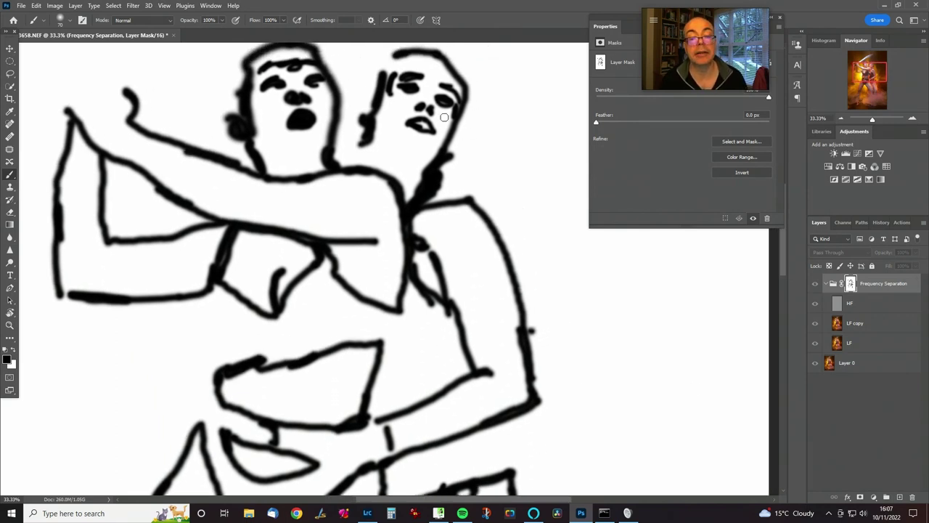
pyautogui.moveTo(443, 99)
pyautogui.mouseDown()
pyautogui.moveTo(447, 109)
pyautogui.moveTo(426, 127)
pyautogui.mouseUp()
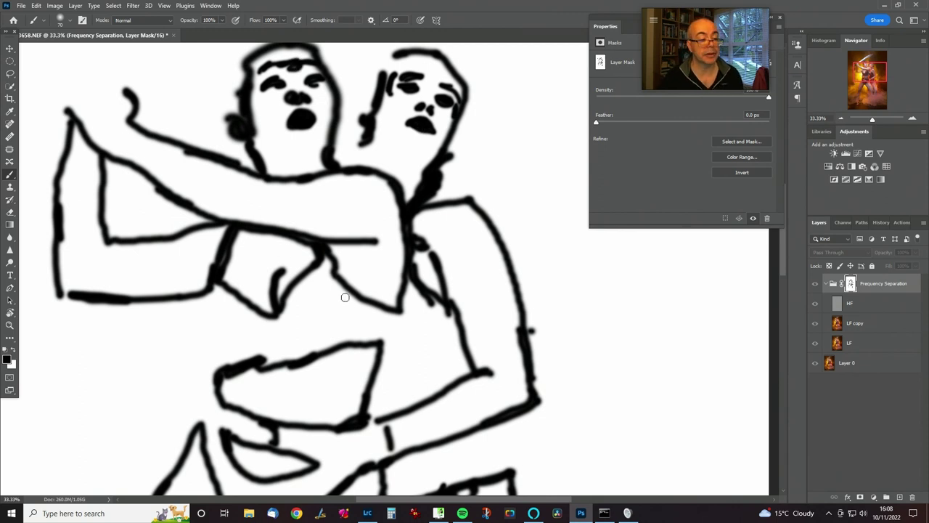
pyautogui.moveTo(72, 293); pyautogui.dragTo(55, 297)
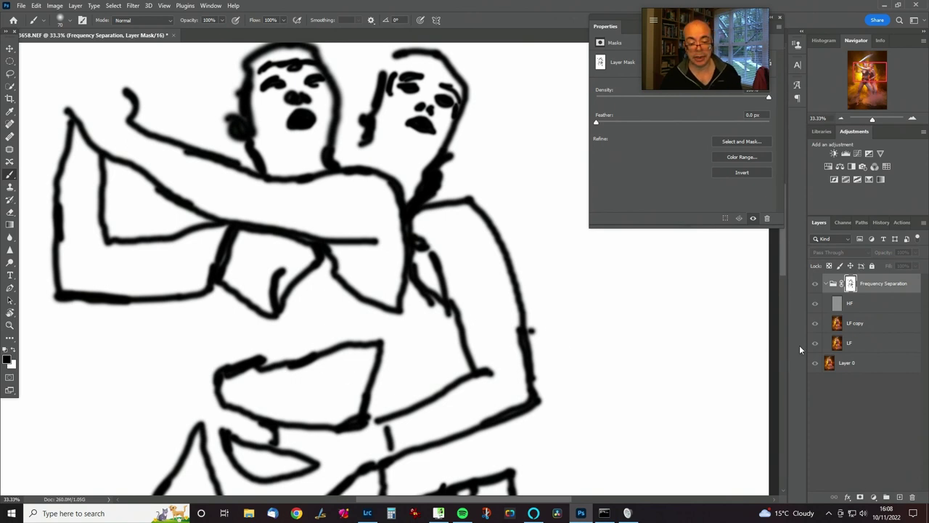
# Compare the Frequency Separation group's layer mask with the full image by alternating between the mask view and the photo.
pyautogui.hotkey('ctrl', '0')
pyautogui.keyDown('alt'); pyautogui.click(849, 286); pyautogui.keyUp('alt')
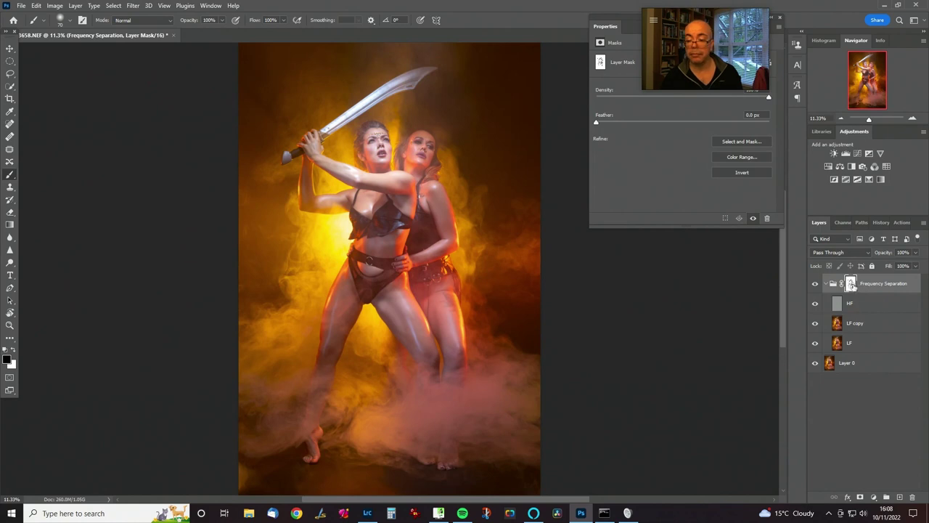
pyautogui.keyDown('alt'); pyautogui.click(851, 284); pyautogui.keyUp('alt')
pyautogui.keyDown('alt'); pyautogui.click(851, 284); pyautogui.keyUp('alt')
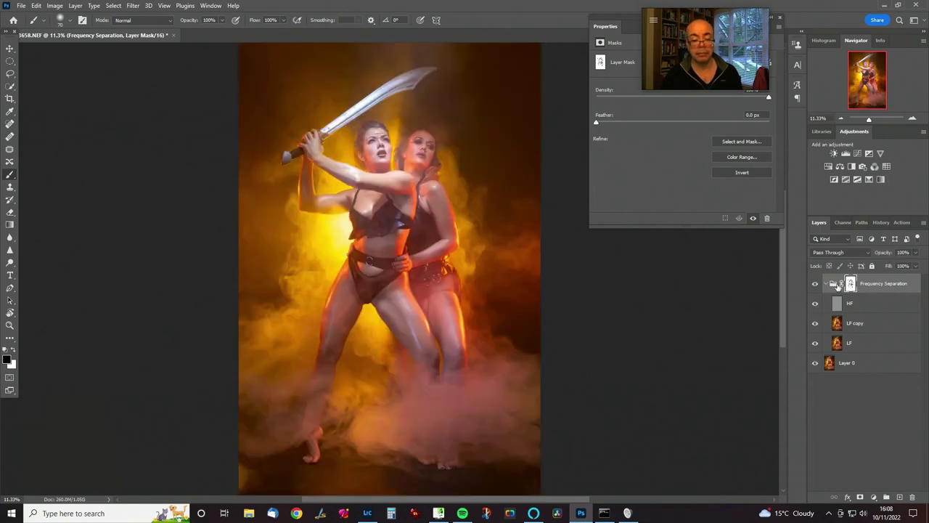
pyautogui.hotkey('ctrl', '+')
pyautogui.hotkey('ctrl', '+')
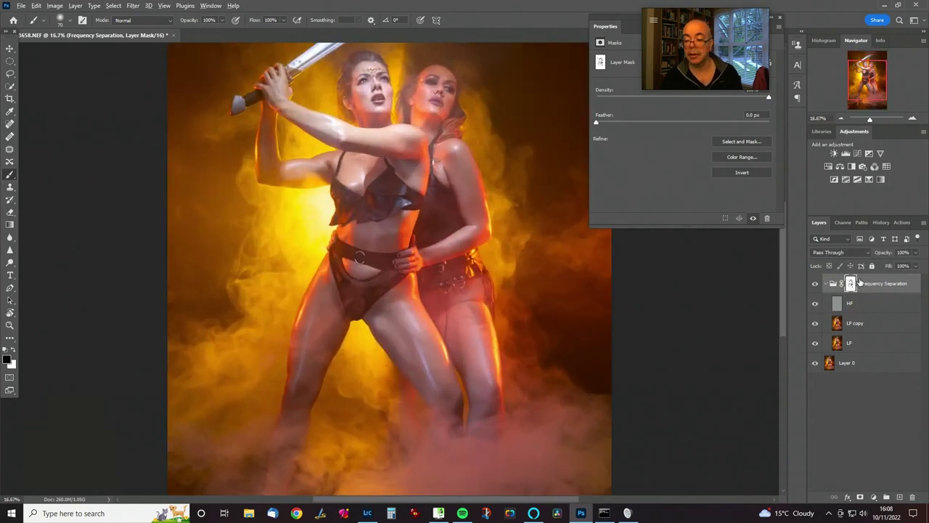
pyautogui.keyDown('alt'); pyautogui.click(850, 284); pyautogui.keyUp('alt')
pyautogui.keyDown('alt'); pyautogui.click(850, 284); pyautogui.keyUp('alt')
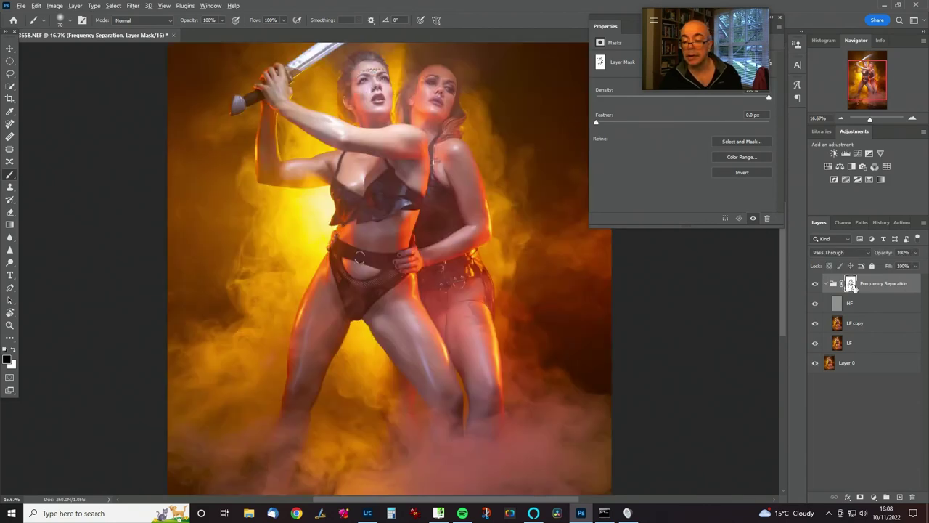
pyautogui.keyDown('alt'); pyautogui.click(850, 284); pyautogui.keyUp('alt')
pyautogui.keyDown('alt'); pyautogui.click(851, 284); pyautogui.keyUp('alt')
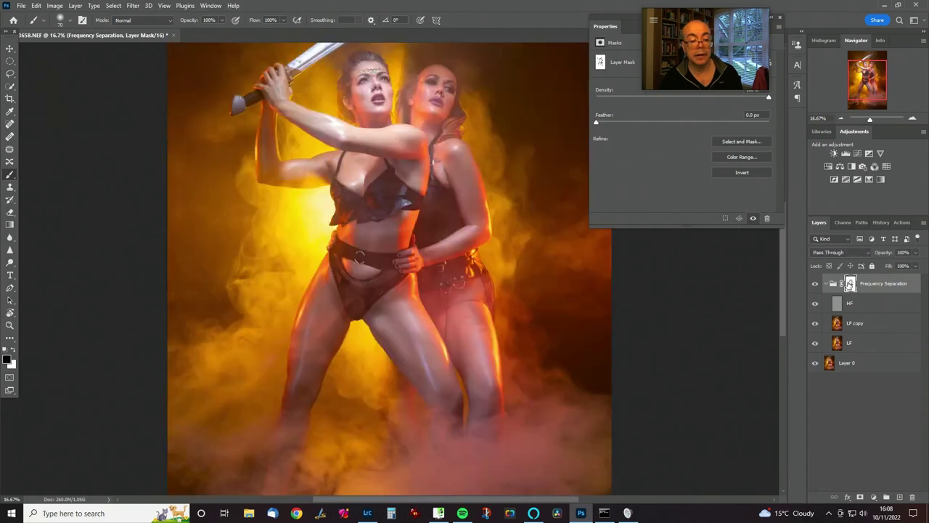
pyautogui.keyDown('alt'); pyautogui.click(851, 284); pyautogui.keyUp('alt')
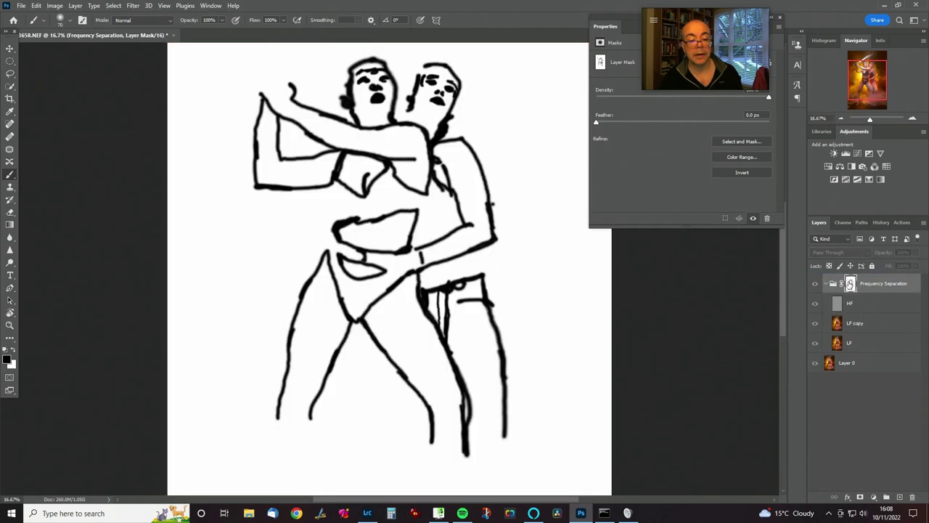
pyautogui.keyDown('alt'); pyautogui.click(850, 284); pyautogui.keyUp('alt')
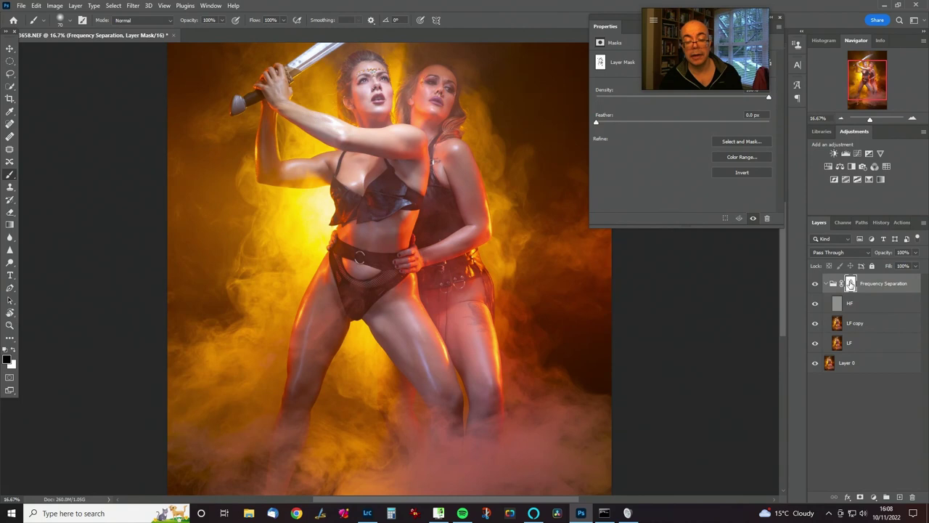
pyautogui.keyDown('alt'); pyautogui.click(850, 283); pyautogui.keyUp('alt')
pyautogui.keyDown('alt'); pyautogui.click(851, 284); pyautogui.keyUp('alt')
pyautogui.keyDown('alt'); pyautogui.click(850, 284); pyautogui.keyUp('alt')
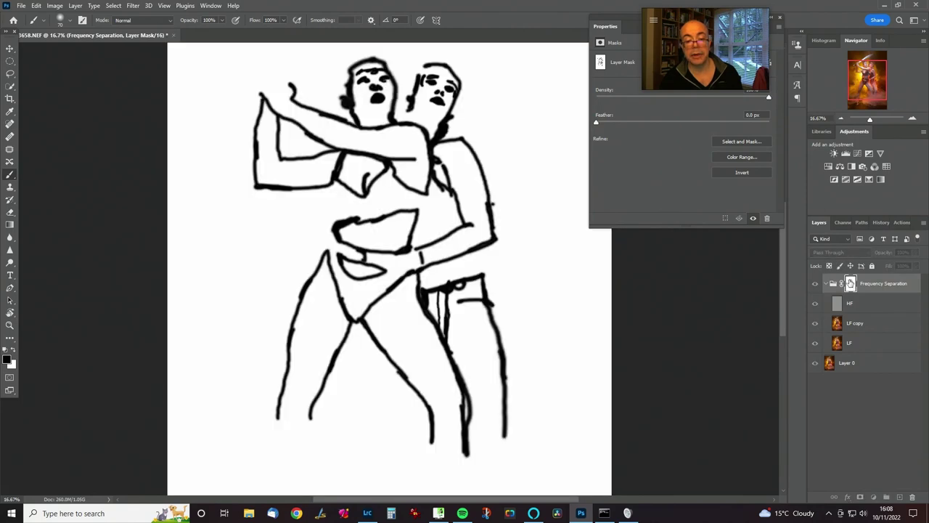
pyautogui.keyDown('alt'); pyautogui.click(850, 284); pyautogui.keyUp('alt')
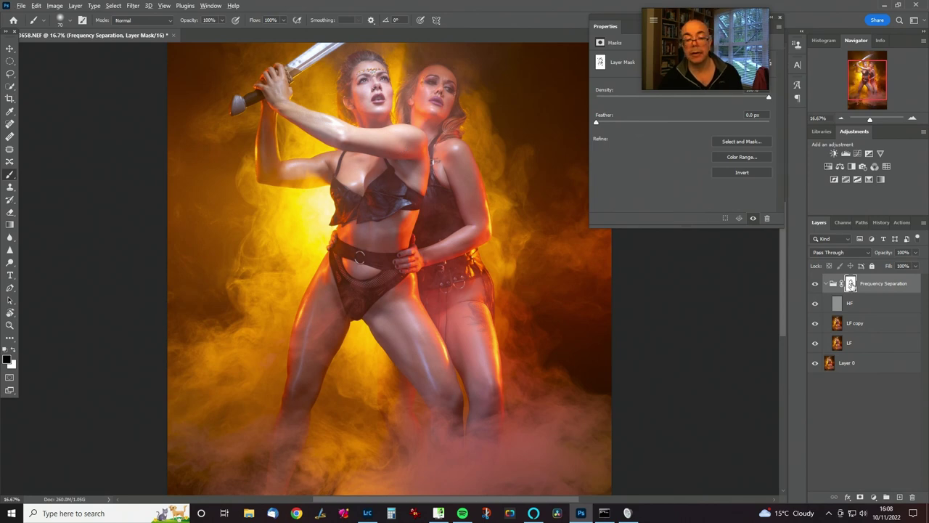
pyautogui.keyDown('alt'); pyautogui.click(850, 283); pyautogui.keyUp('alt')
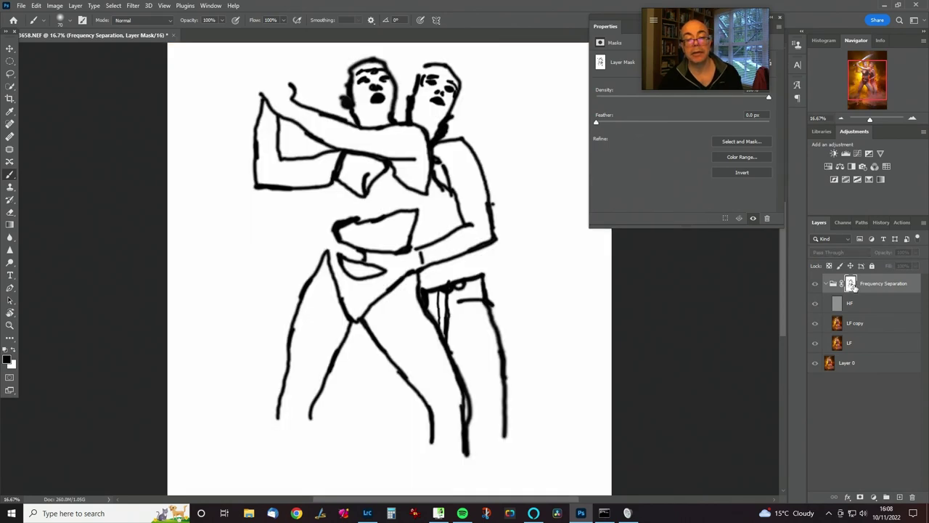
pyautogui.keyDown('alt'); pyautogui.click(851, 284); pyautogui.keyUp('alt')
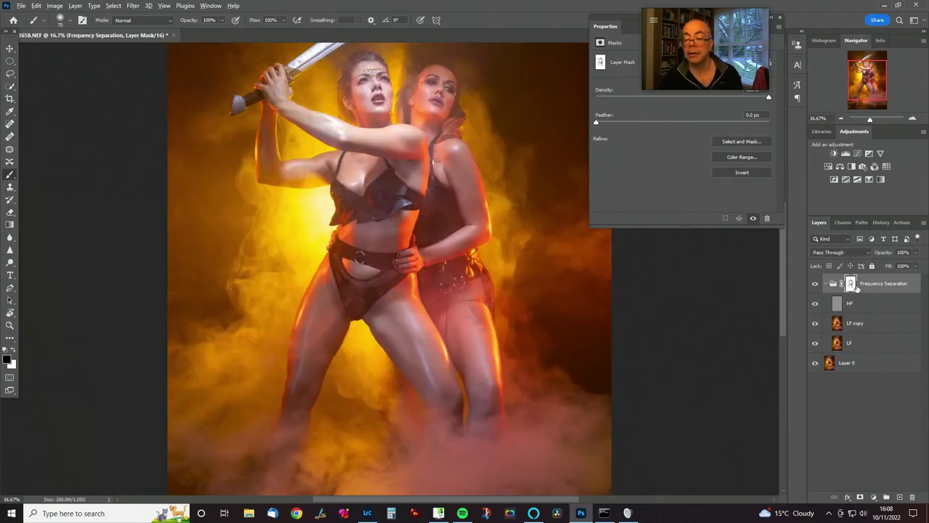
pyautogui.keyDown('alt'); pyautogui.click(850, 284); pyautogui.keyUp('alt')
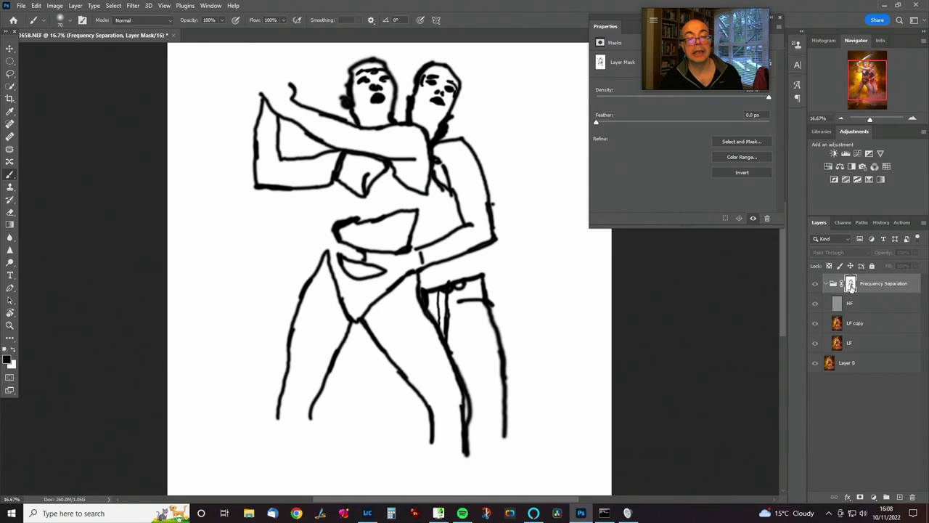
pyautogui.keyDown('alt'); pyautogui.click(851, 283); pyautogui.keyUp('alt')
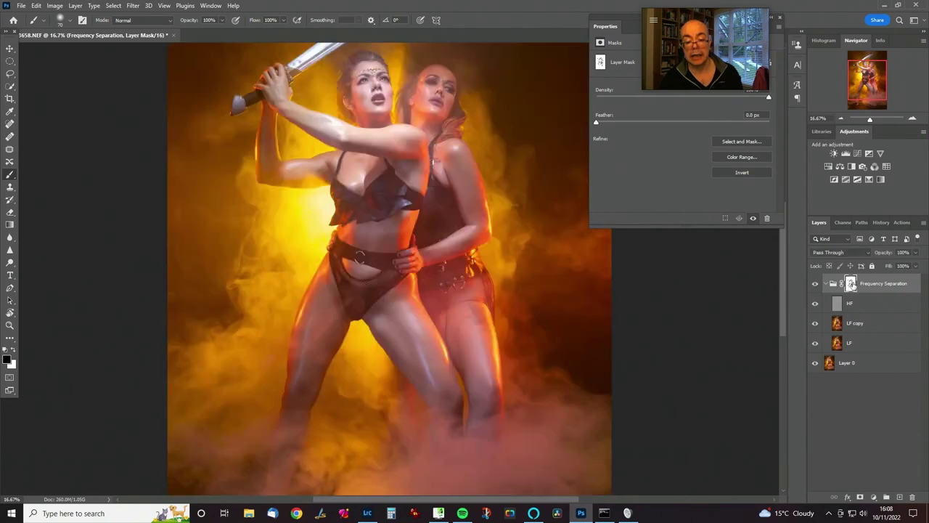
pyautogui.keyDown('alt'); pyautogui.click(851, 284); pyautogui.keyUp('alt')
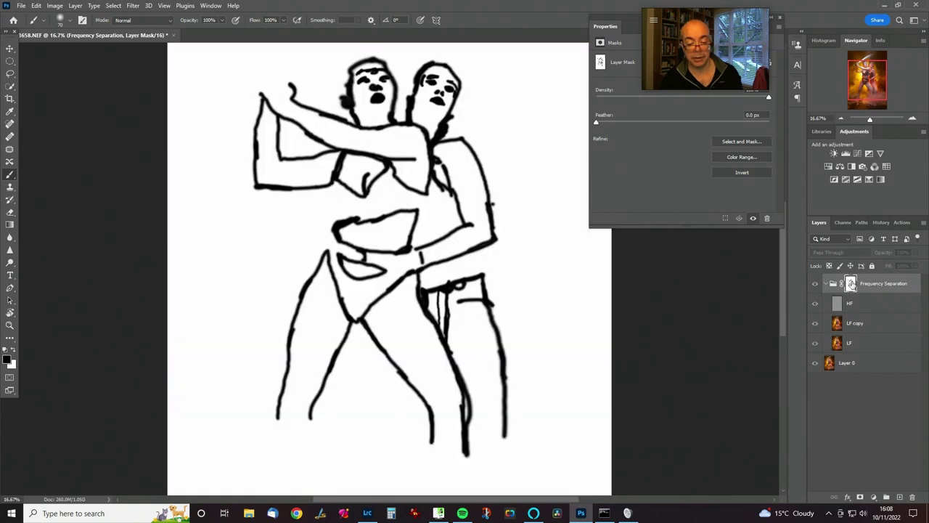
pyautogui.keyDown('alt'); pyautogui.click(851, 284); pyautogui.keyUp('alt')
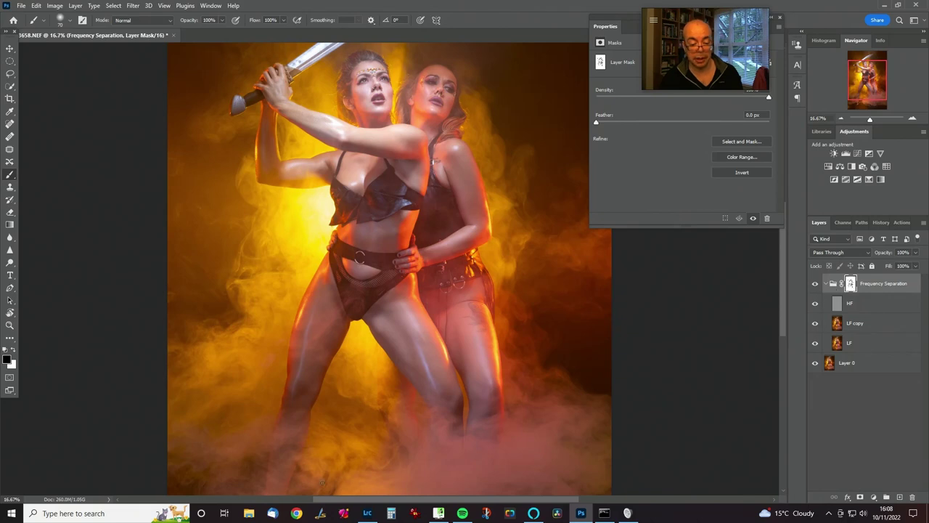
# Flatten the image to merge the Frequency Separation group and Layer 0 into a single background.
pyautogui.moveTo(378, 452); pyautogui.dragTo(410, 340)
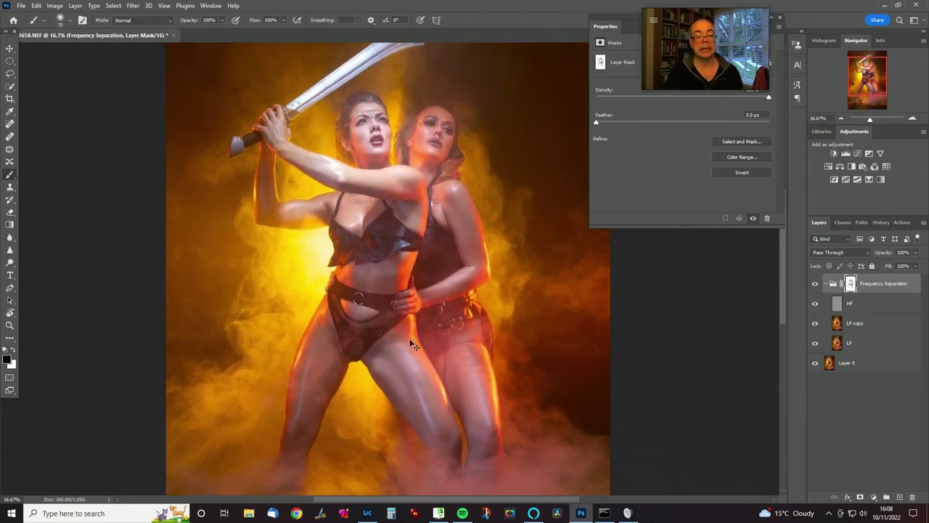
pyautogui.scroll(-2, 410, 340)
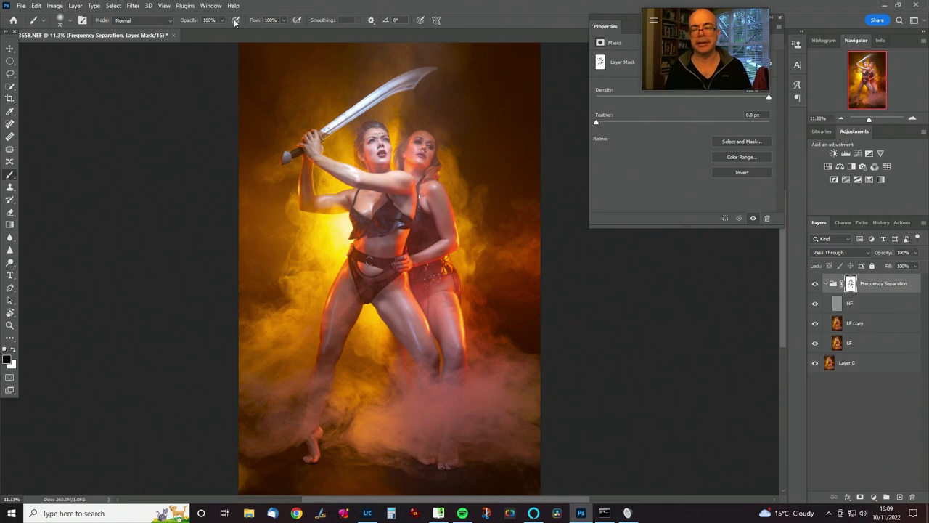
pyautogui.click(74, 6)
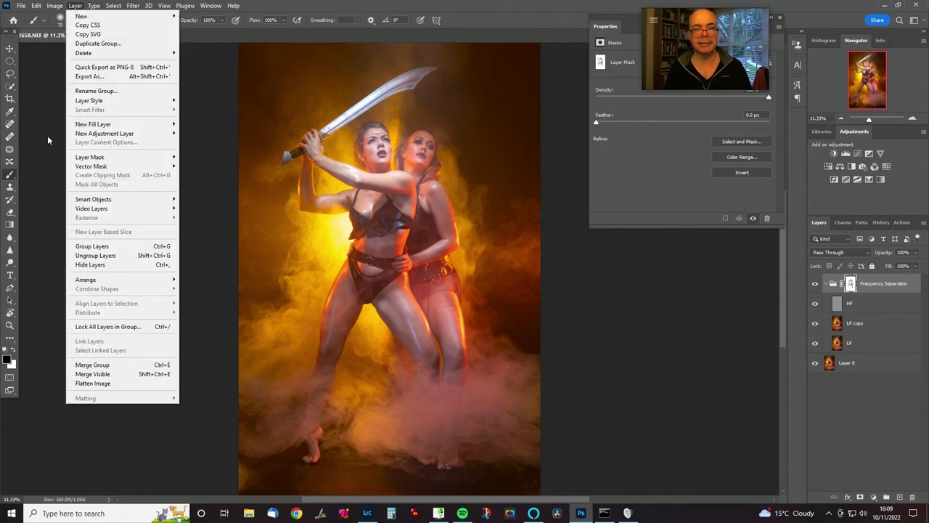
pyautogui.click(120, 383)
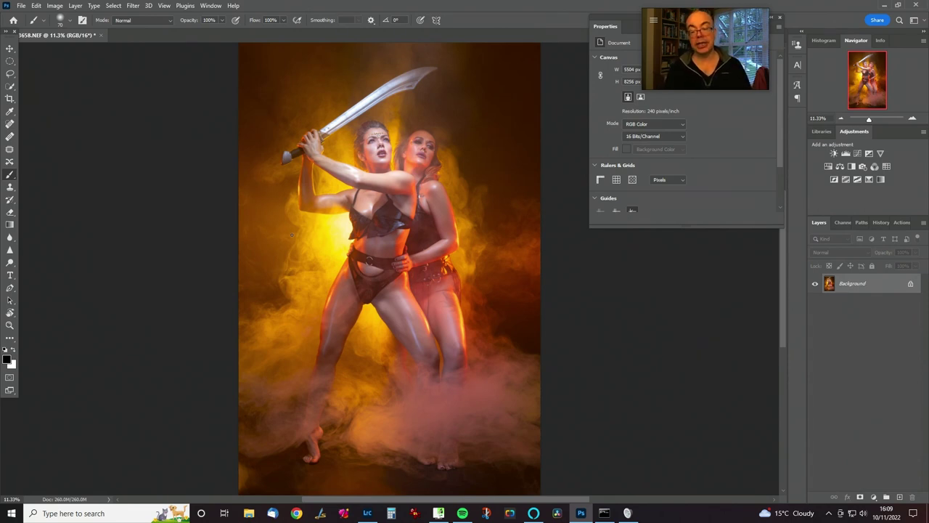
# Duplicate the Background layer and set the copy's blend mode to Screen.
pyautogui.hotkey('ctrl', 'j')
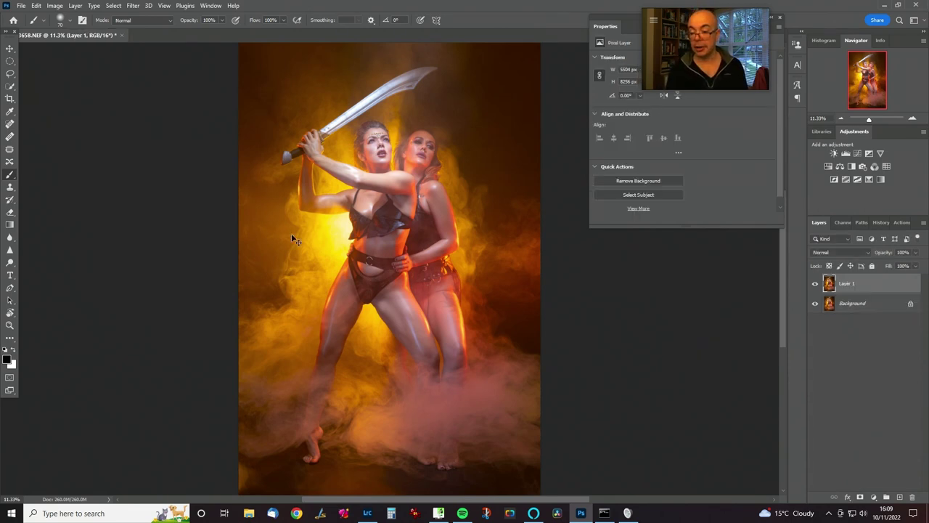
pyautogui.click(844, 252)
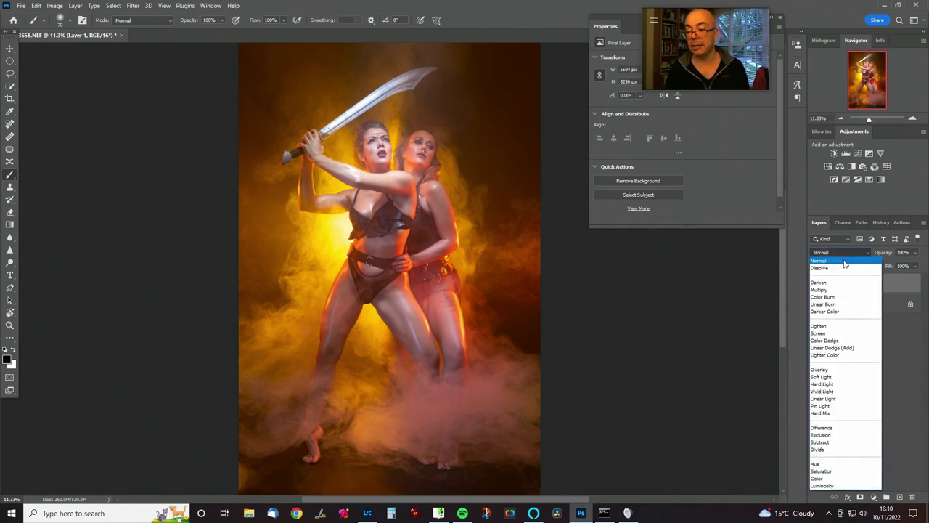
pyautogui.click(838, 334)
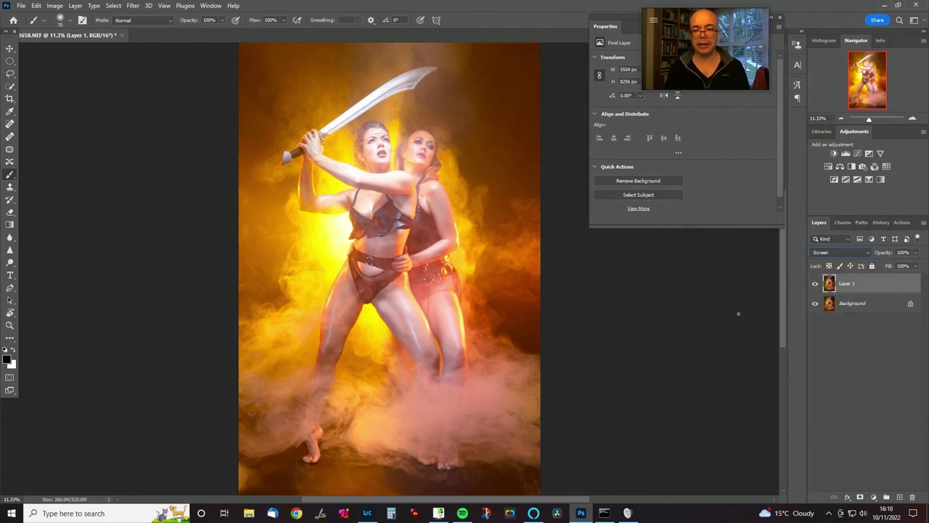
# Duplicate the Screen layer twice and hide both new copies.
pyautogui.hotkey('ctrl', 'j')
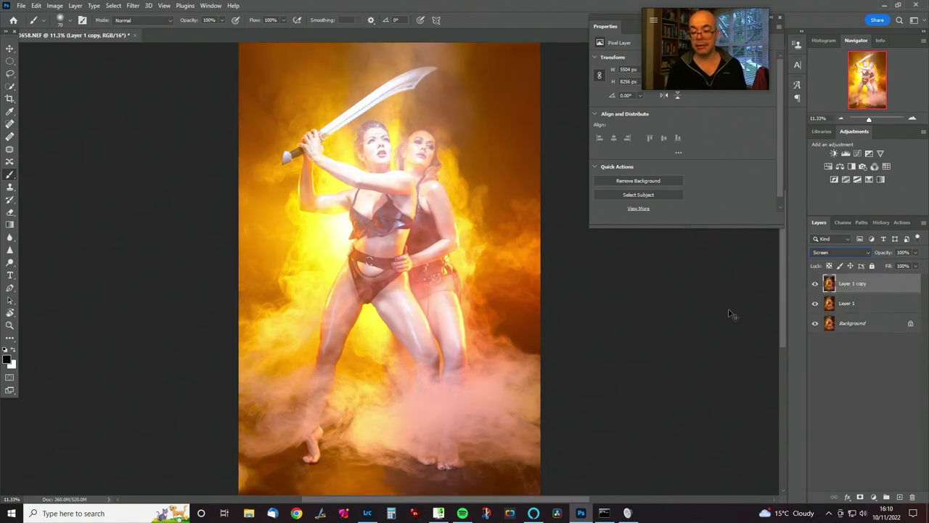
pyautogui.hotkey('ctrl', 'j')
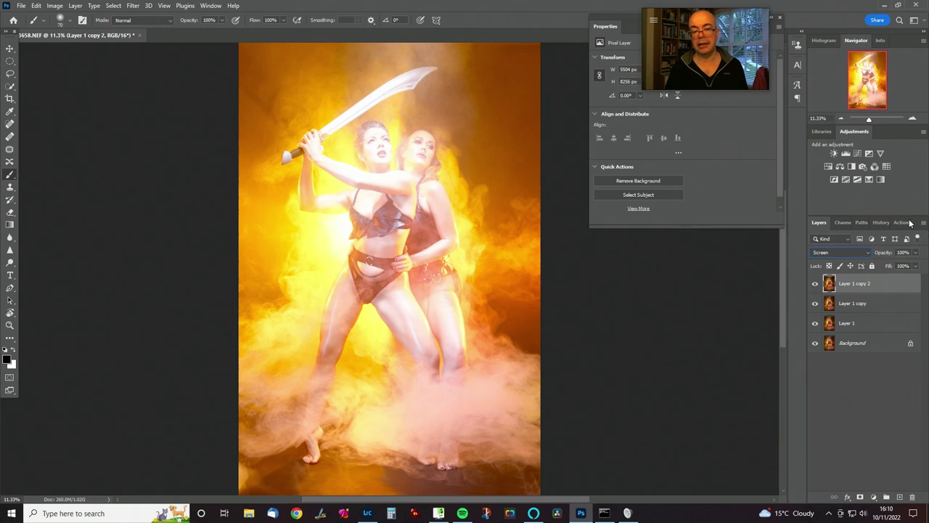
pyautogui.click(814, 284)
pyautogui.click(814, 303)
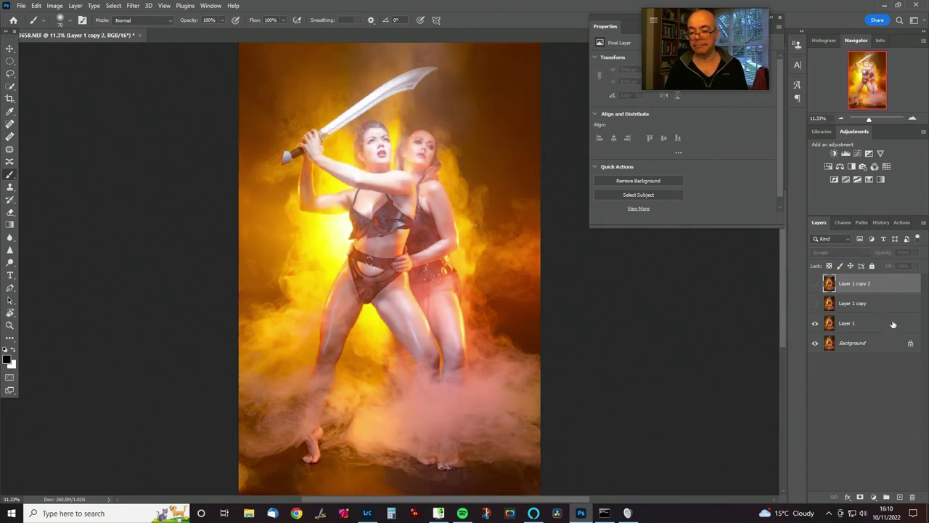
# Select the two women automatically on the Background layer with the Select Subject command of the Quick Selection tool.
pyautogui.click(868, 347)
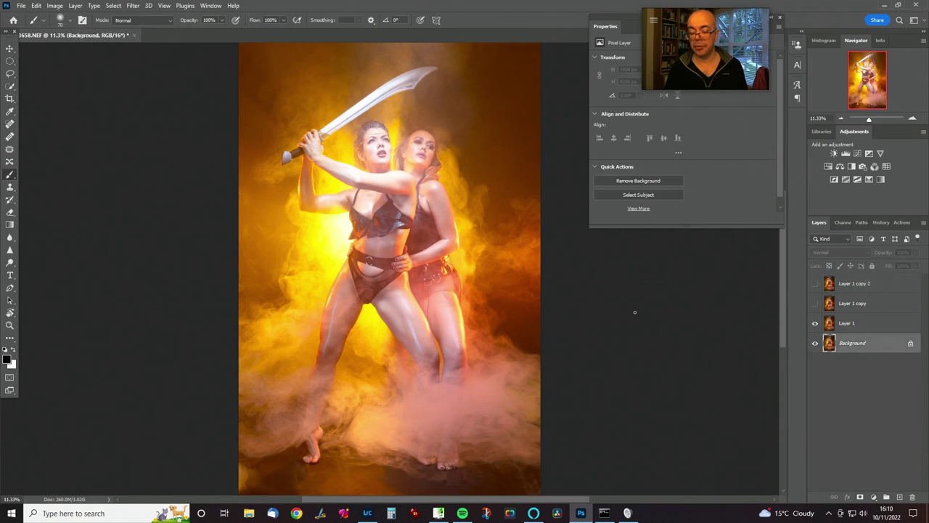
pyautogui.click(210, 6)
pyautogui.press('w')
pyautogui.click(133, 5)
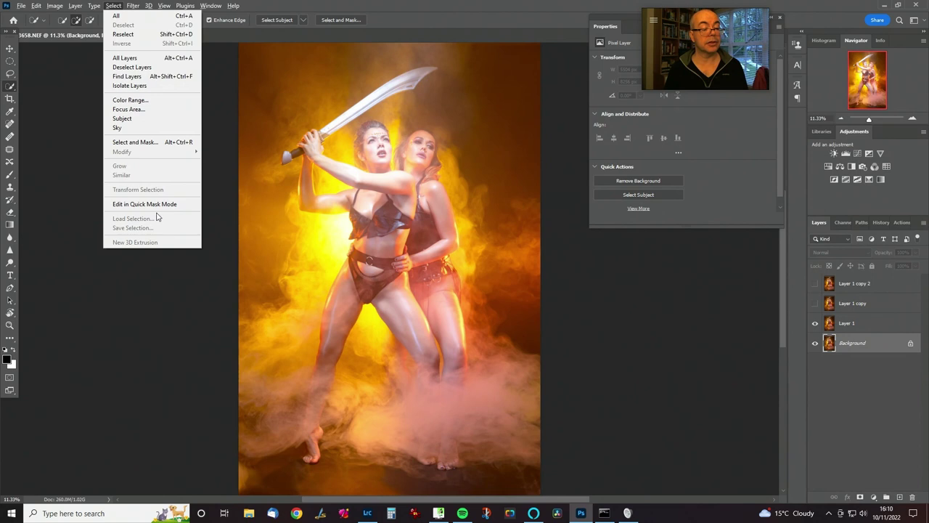
pyautogui.click(319, 9)
pyautogui.click(276, 19)
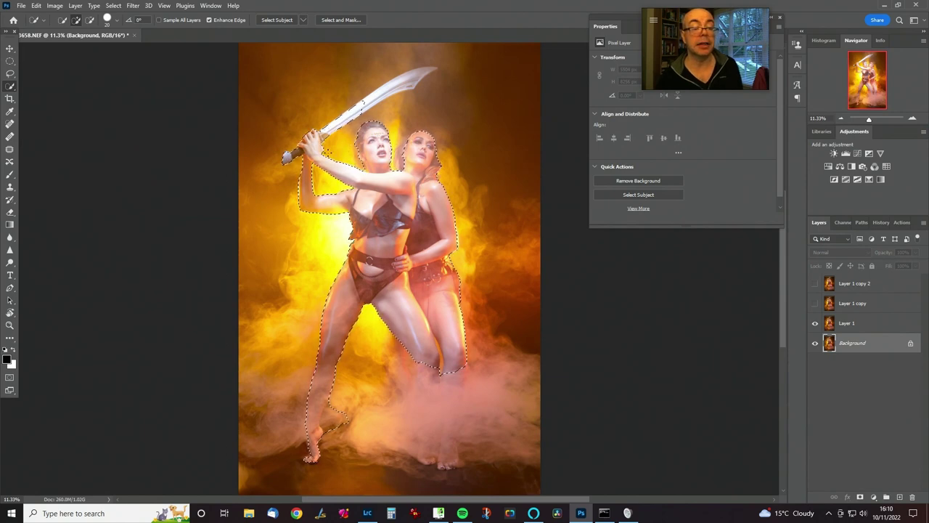
pyautogui.press('b')
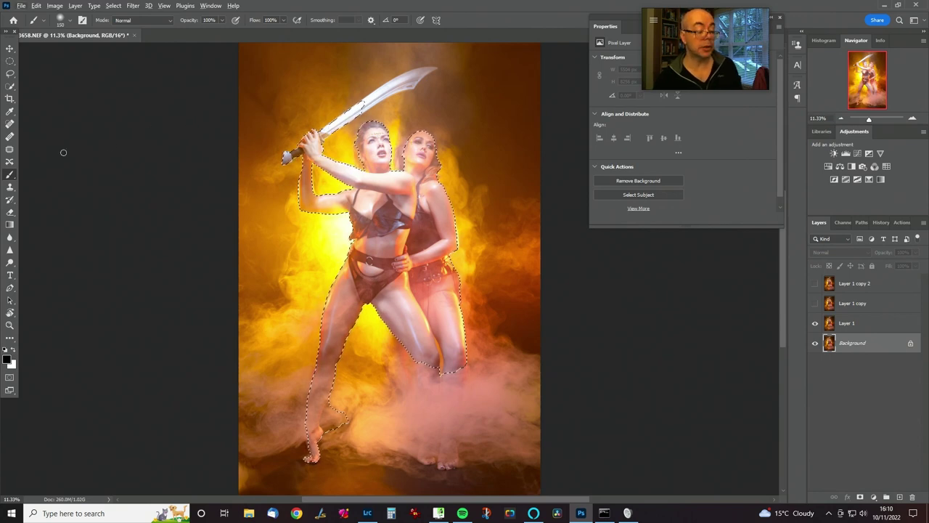
pyautogui.press('w')
pyautogui.hotkey('alt', 'w')
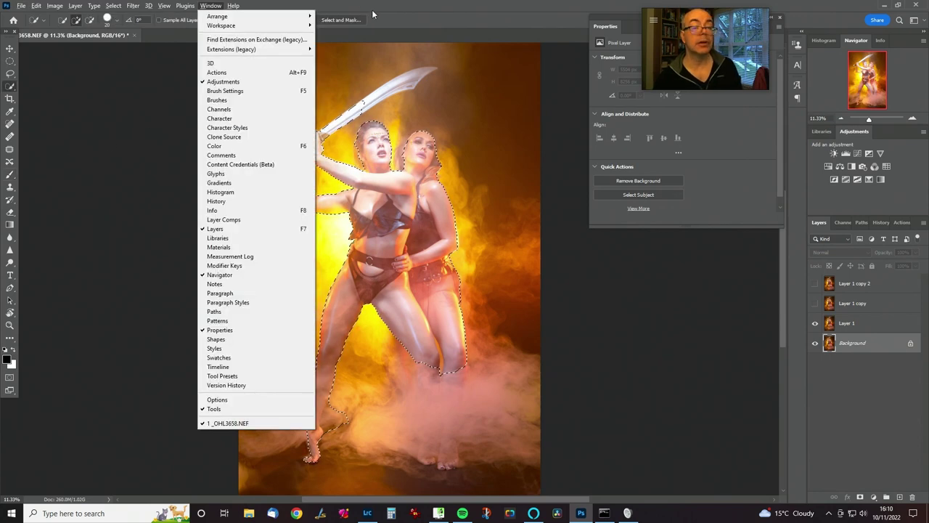
pyautogui.click(365, 32)
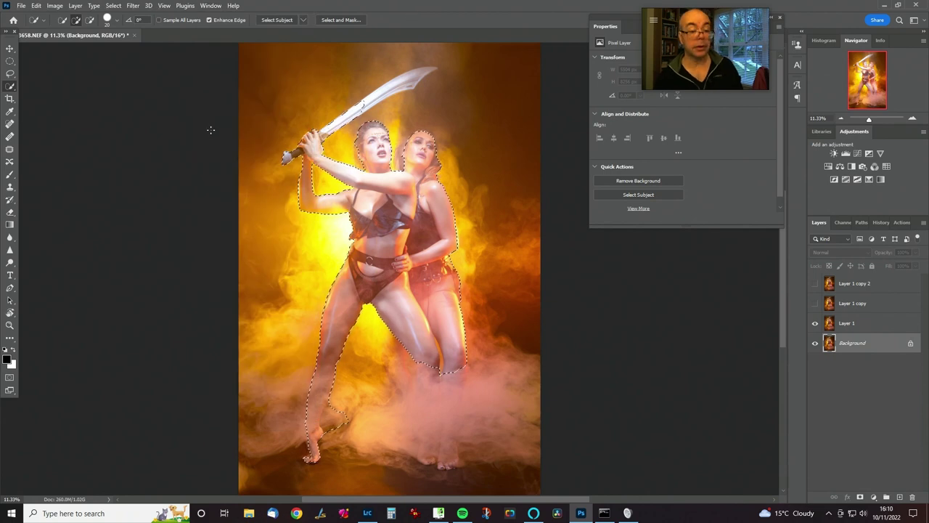
pyautogui.press('b')
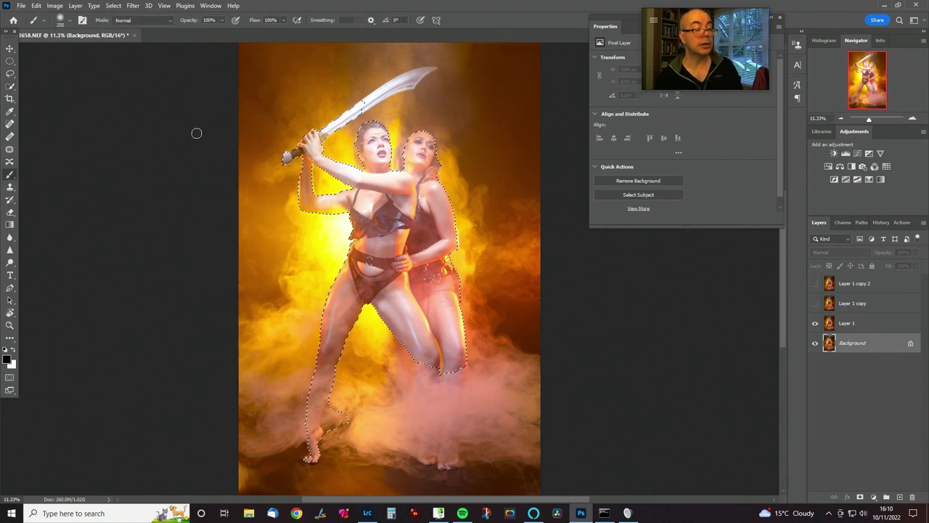
# Subtract the sword blade from the subject selection using the Quick Selection tool at brush size 100.
pyautogui.click(11, 87)
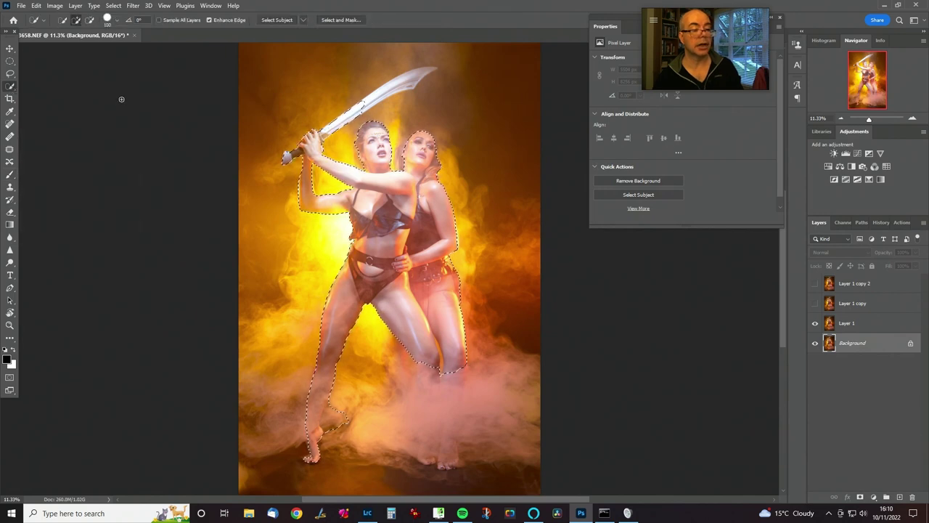
pyautogui.press('alt')
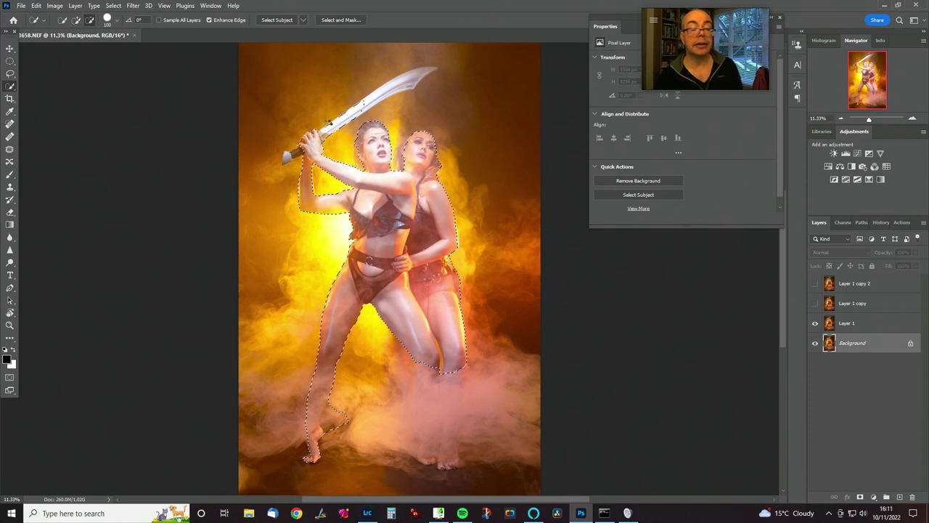
pyautogui.keyDown('alt'); pyautogui.click(326, 121); pyautogui.keyUp('alt')
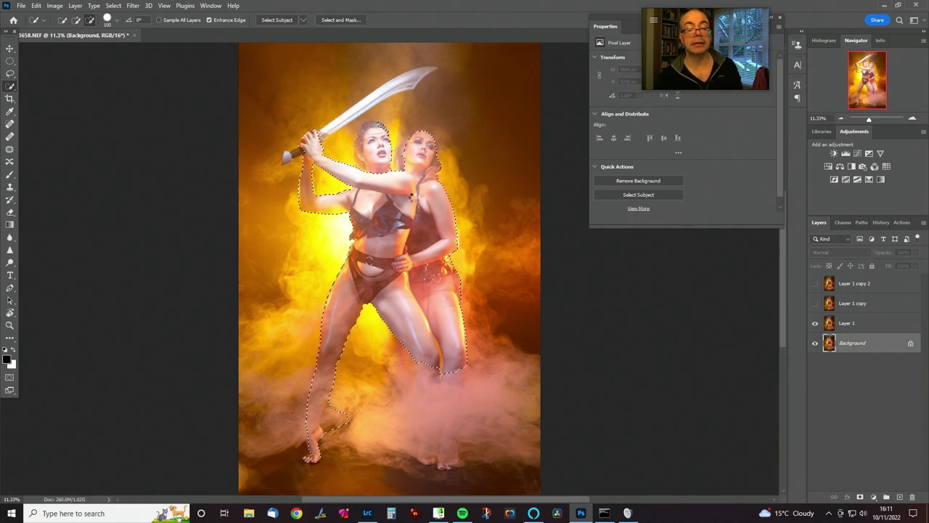
# Refine the selection by subtracting the gap between the two heads and the smoke beside the front woman's lower leg.
pyautogui.click(398, 182)
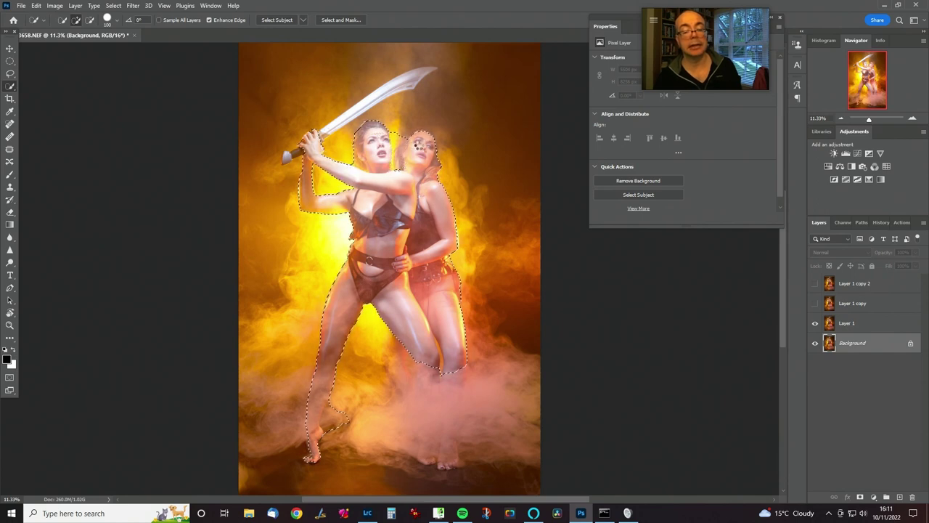
pyautogui.press('alt')
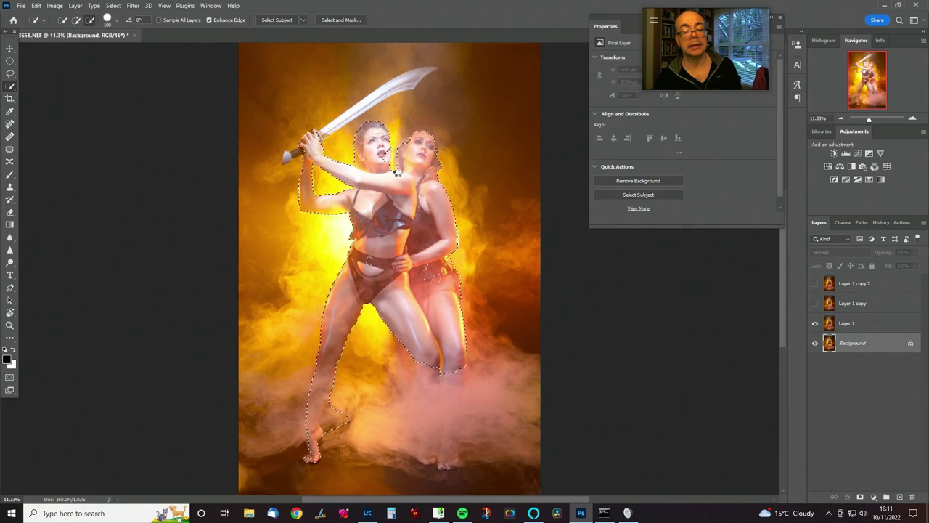
pyautogui.keyDown('alt'); pyautogui.click(381, 155); pyautogui.keyUp('alt')
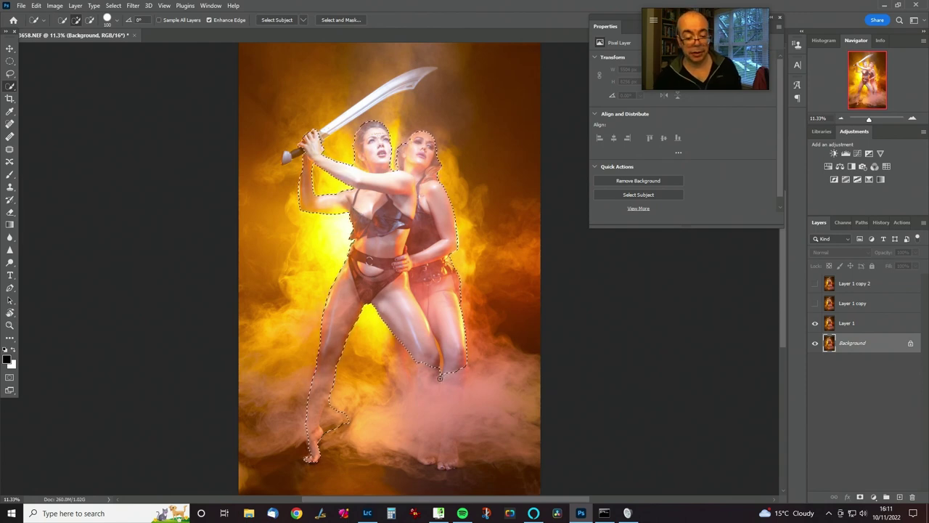
pyautogui.press('alt')
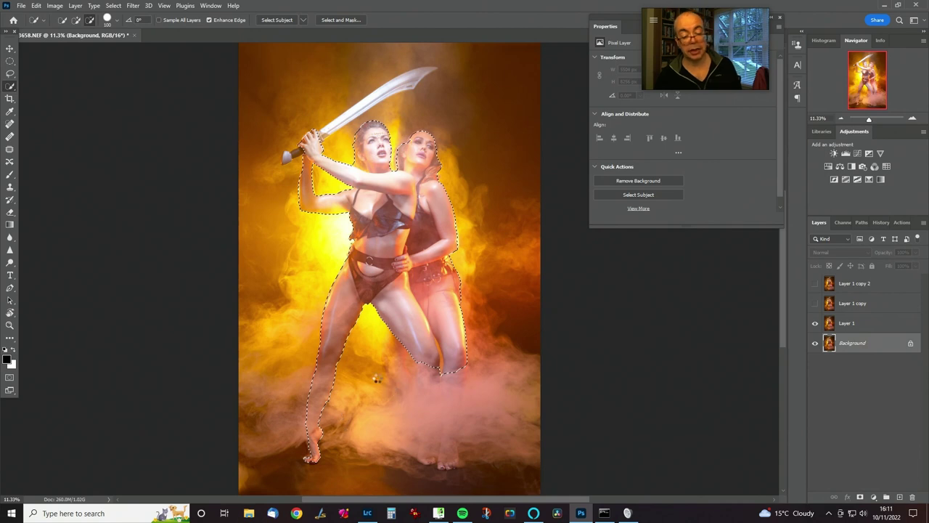
pyautogui.keyDown('alt'); pyautogui.click(459, 350); pyautogui.keyUp('alt')
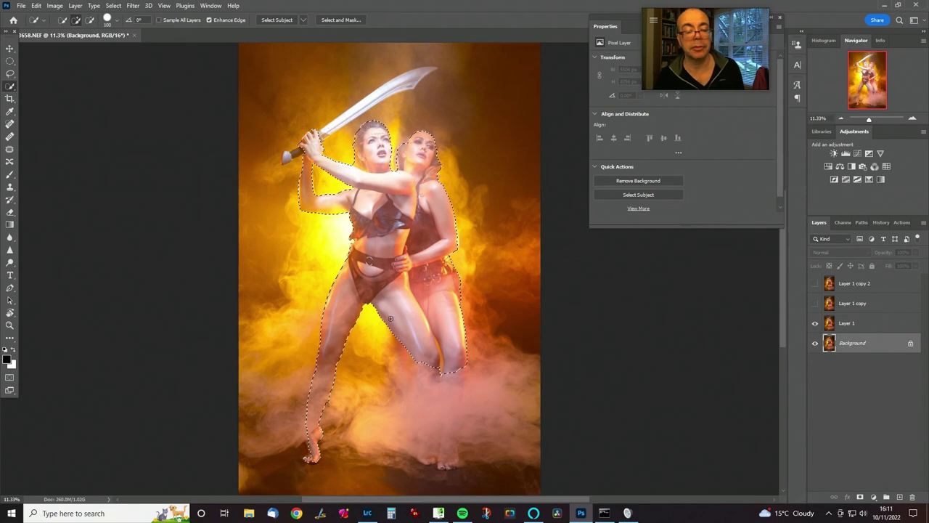
# Save the selection as a new channel named Women.
pyautogui.click(113, 6)
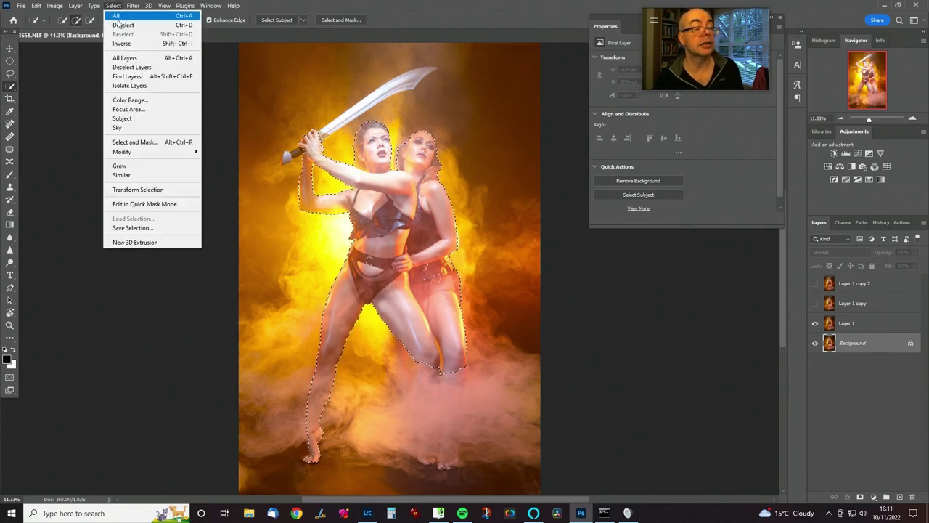
pyautogui.click(145, 231)
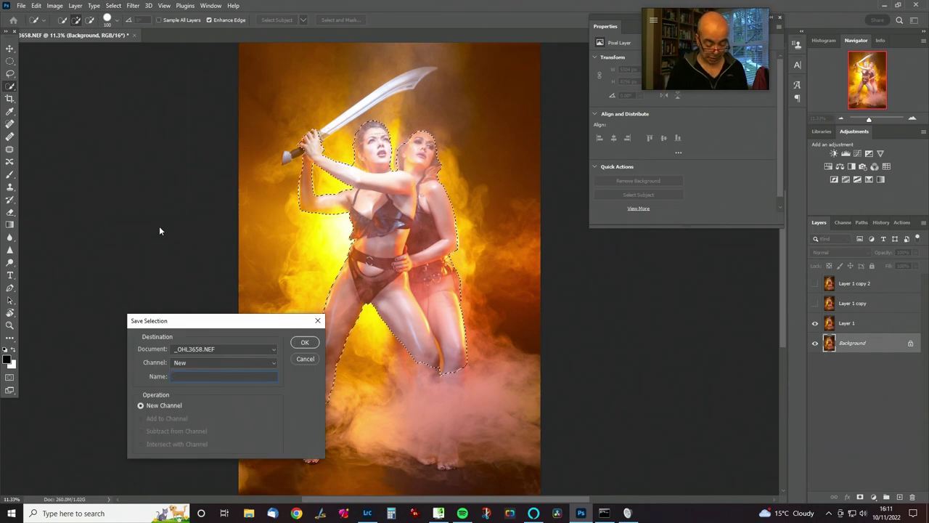
pyautogui.write('Women')
pyautogui.press('Return')
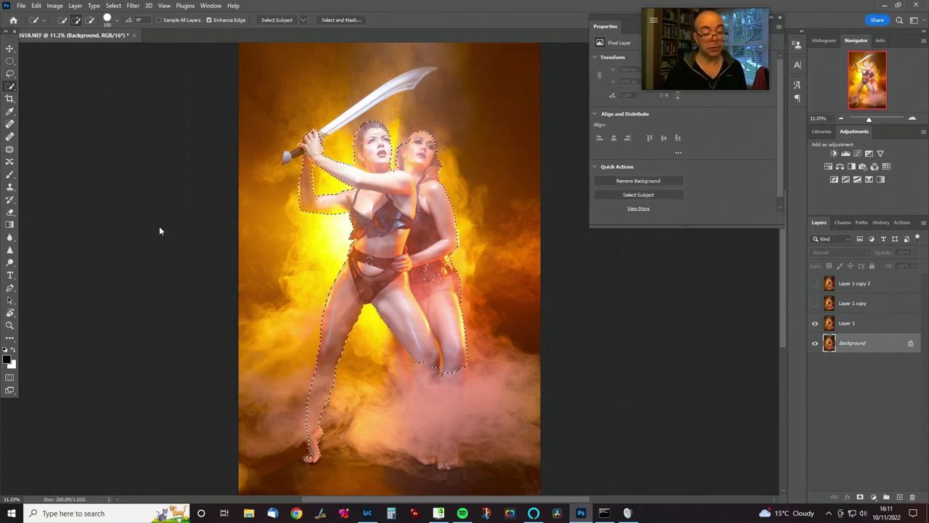
# Group Layer 1, Layer 1 copy and Layer 1 copy 2, and mask the group with the active selection of the women.
pyautogui.click(867, 325)
pyautogui.keyDown('shift'); pyautogui.click(873, 284); pyautogui.keyUp('shift')
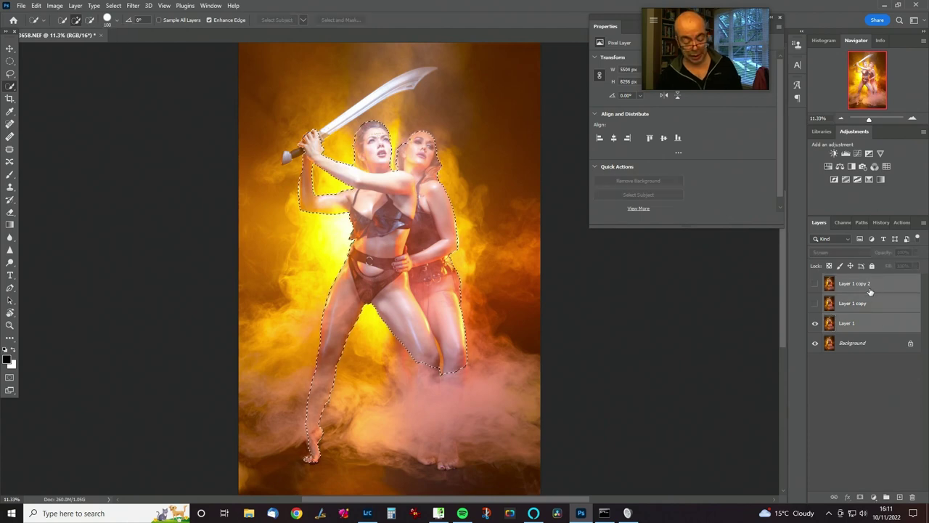
pyautogui.hotkey('ctrl', 'g')
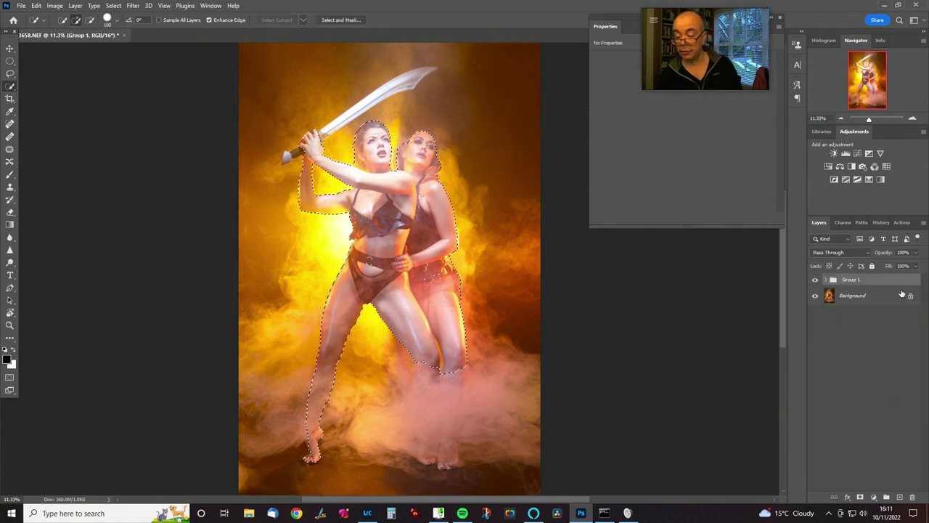
pyautogui.click(860, 497)
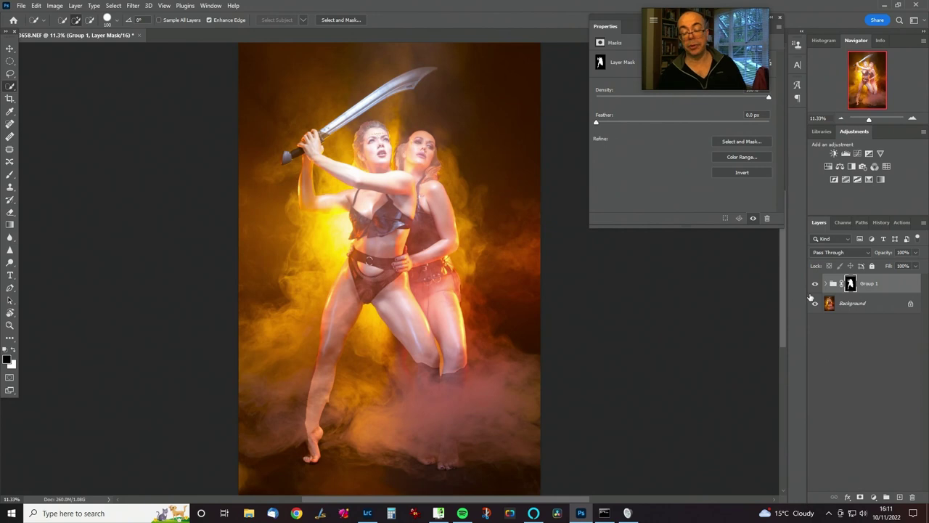
# Limit Layer 1 to the brighter tones with Blend If, splitting the Underlying Layer black slider so its upper half sits at 255.
pyautogui.click(826, 283)
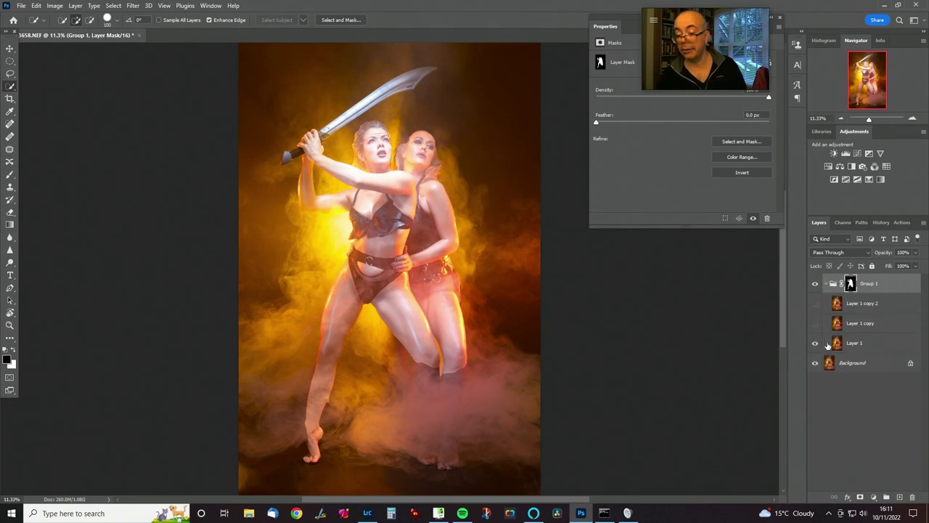
pyautogui.click(909, 342)
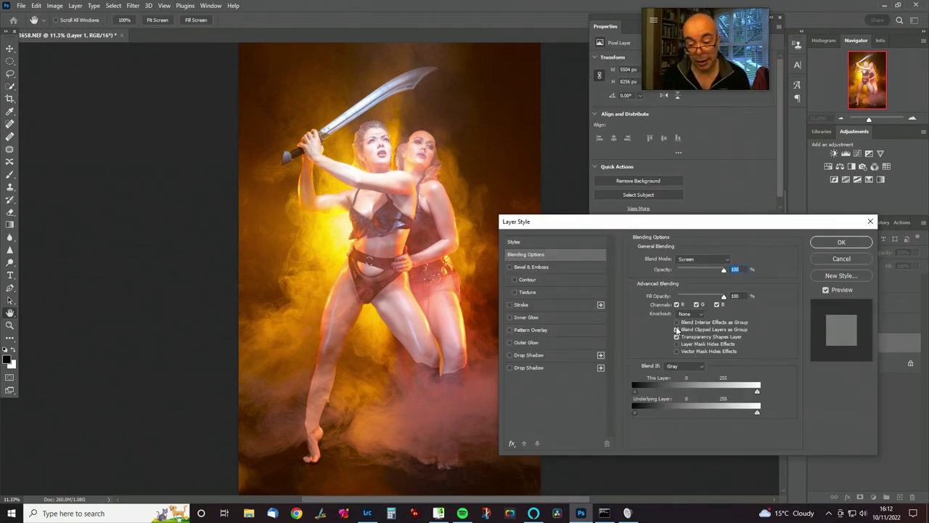
pyautogui.moveTo(740, 225); pyautogui.dragTo(766, 149)
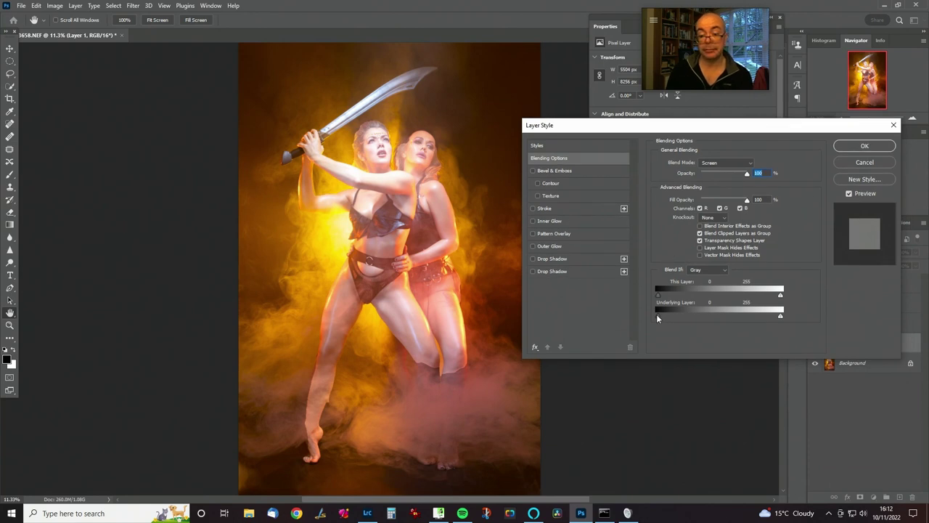
pyautogui.moveTo(657, 316); pyautogui.dragTo(706, 311)
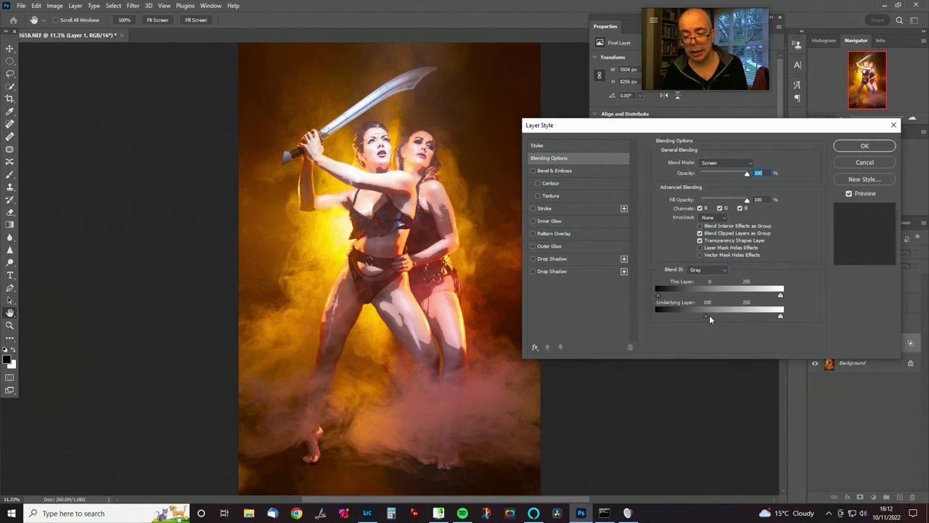
pyautogui.moveTo(710, 314); pyautogui.dragTo(795, 307)
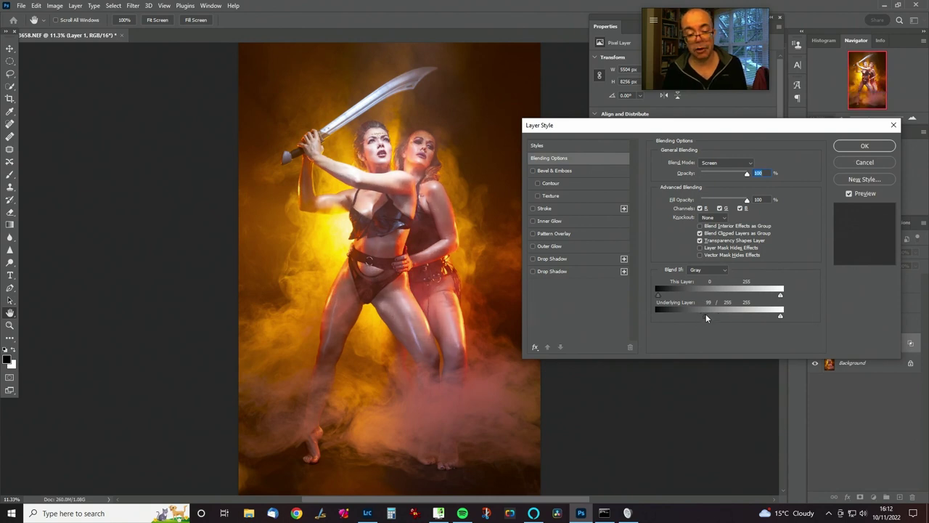
pyautogui.moveTo(704, 315); pyautogui.dragTo(684, 307)
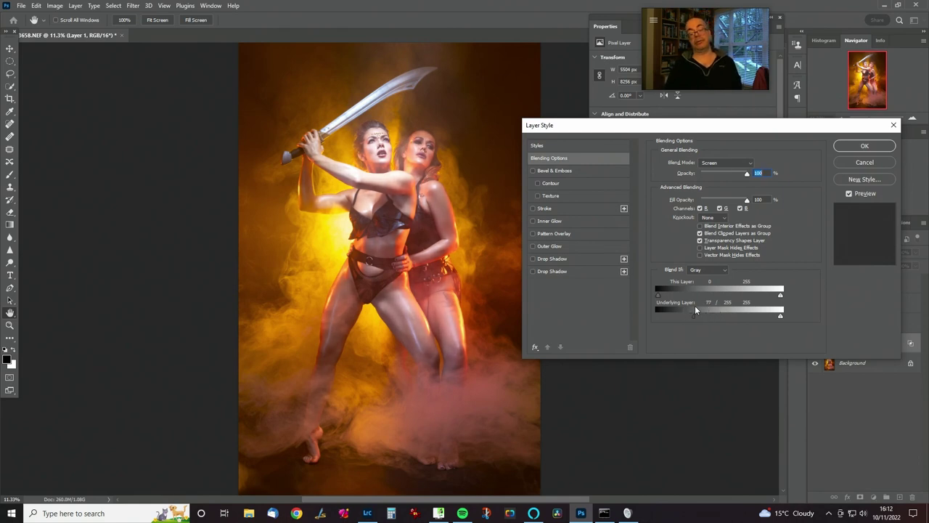
pyautogui.moveTo(691, 305); pyautogui.dragTo(700, 304)
pyautogui.click(862, 148)
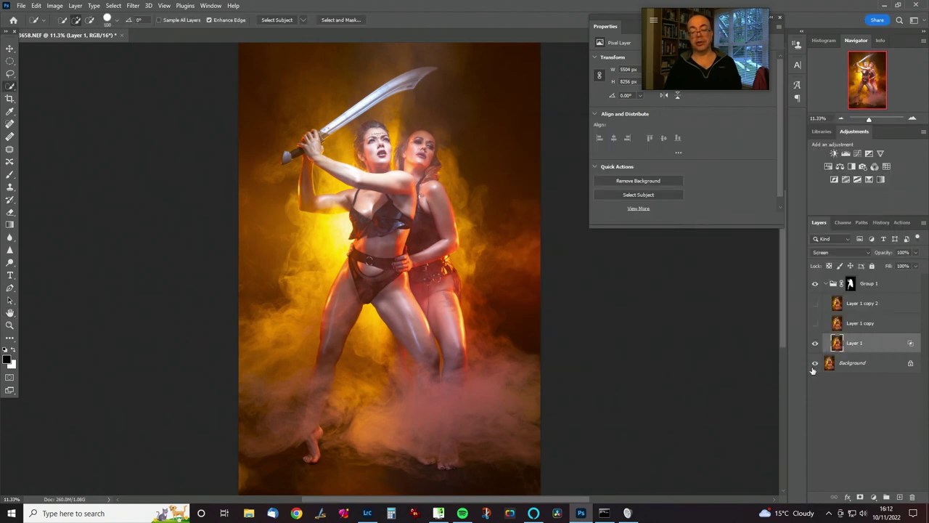
# Add a black mask to Layer 1 and paint white over the women's legs and hips with a size 700 brush.
pyautogui.keyDown('alt'); pyautogui.click(859, 497); pyautogui.keyUp('alt')
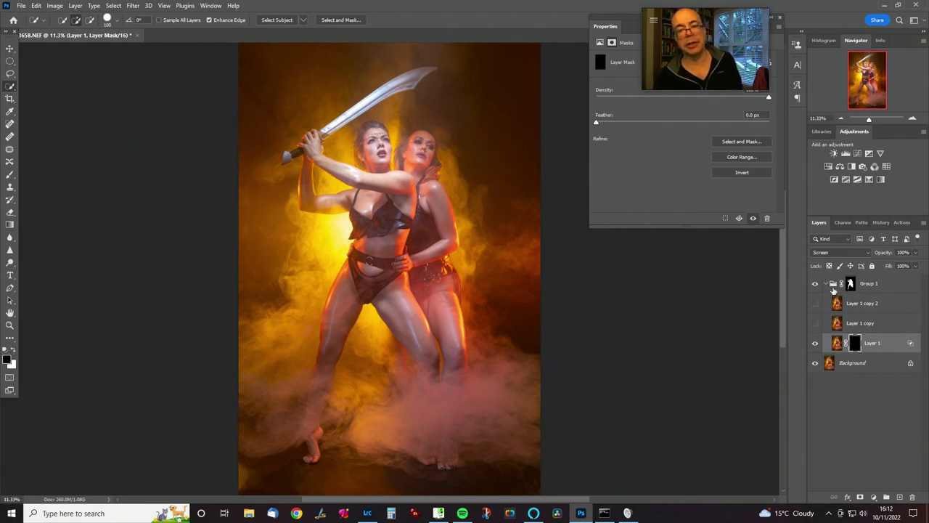
pyautogui.moveTo(845, 293); pyautogui.dragTo(858, 346)
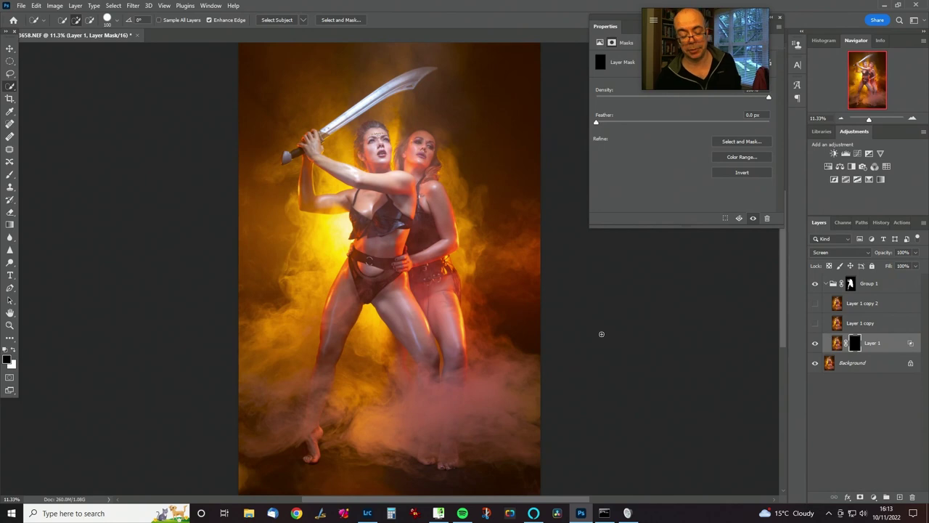
pyautogui.press('b')
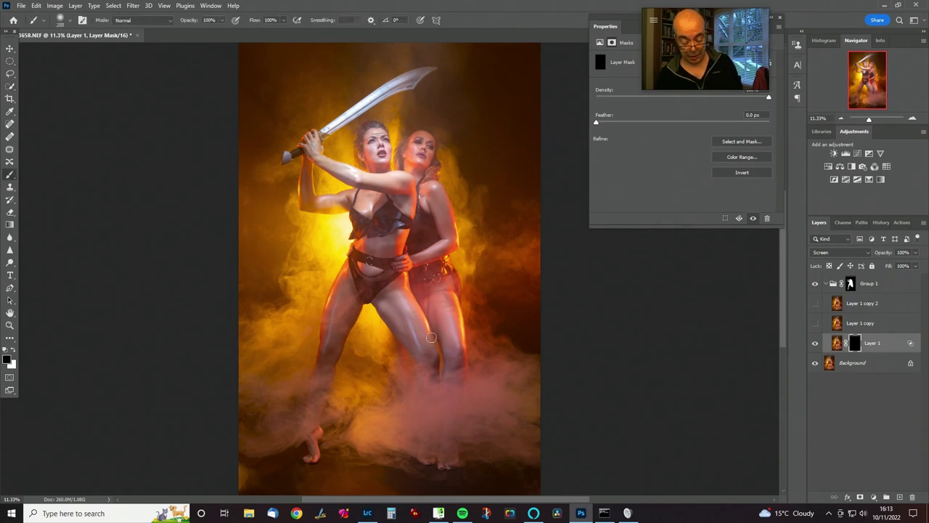
pyautogui.press('x')
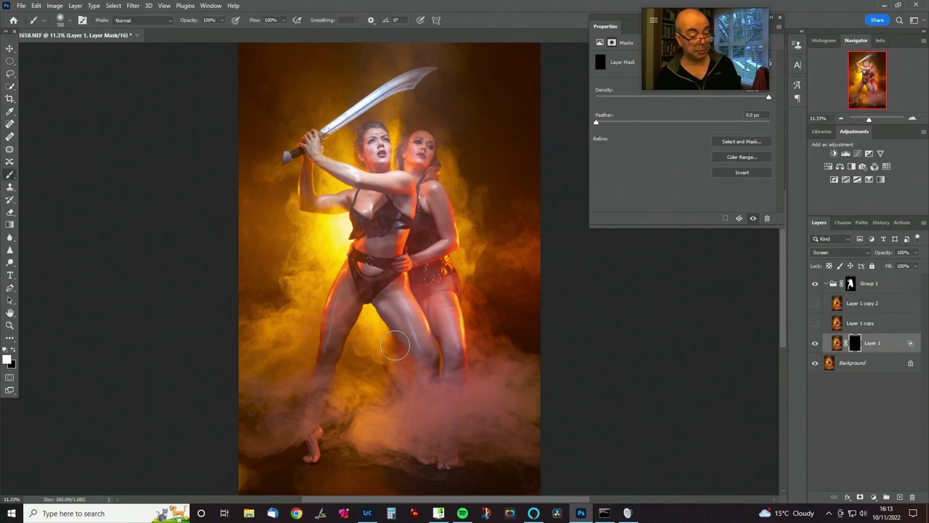
pyautogui.press(']')
pyautogui.press(']')
pyautogui.press(']')
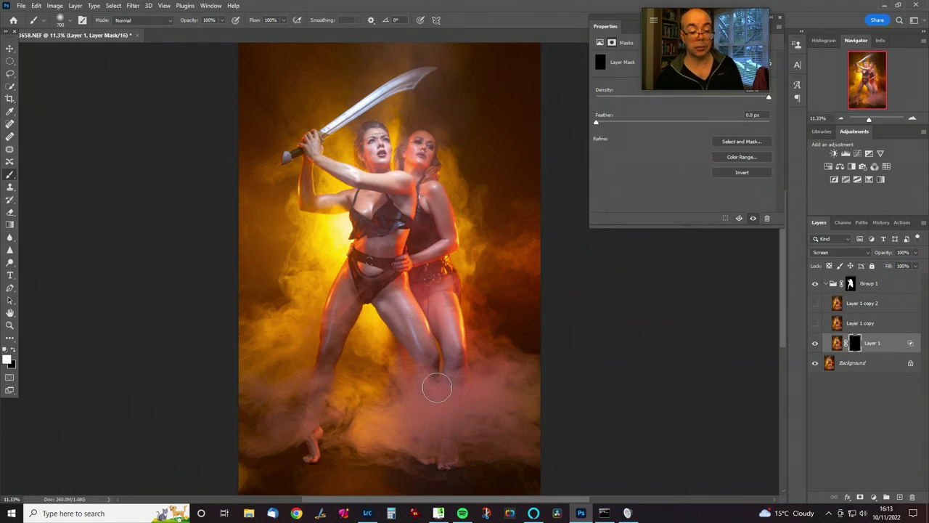
pyautogui.moveTo(411, 338)
pyautogui.mouseDown()
pyautogui.moveTo(394, 308)
pyautogui.moveTo(413, 305)
pyautogui.moveTo(441, 366)
pyautogui.moveTo(458, 356)
pyautogui.moveTo(453, 323)
pyautogui.moveTo(450, 348)
pyautogui.moveTo(409, 297)
pyautogui.mouseUp()
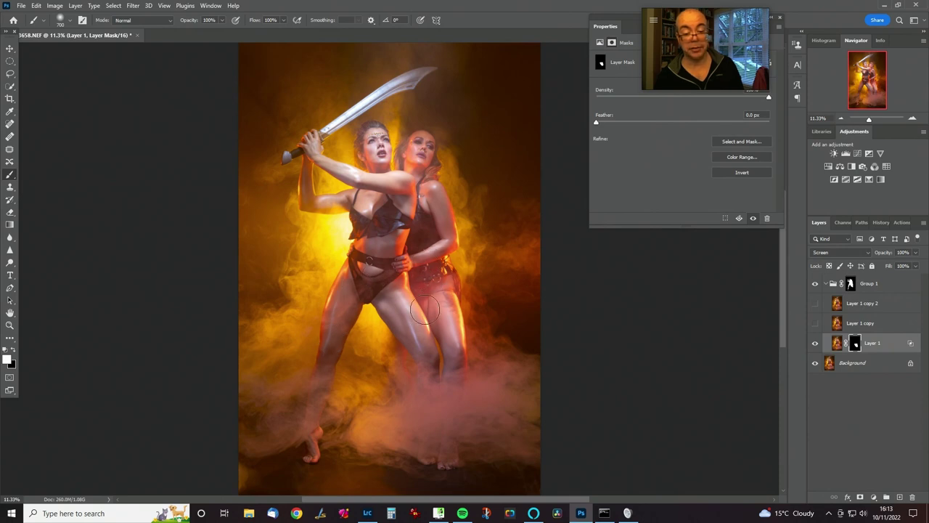
pyautogui.moveTo(370, 258)
pyautogui.mouseDown()
pyautogui.moveTo(376, 299)
pyautogui.moveTo(433, 314)
pyautogui.moveTo(440, 283)
pyautogui.mouseUp()
# Tone down the hips on Layer 1's mask with black at 50% brush opacity, and reset the brush to white at 100%.
pyautogui.press('5')
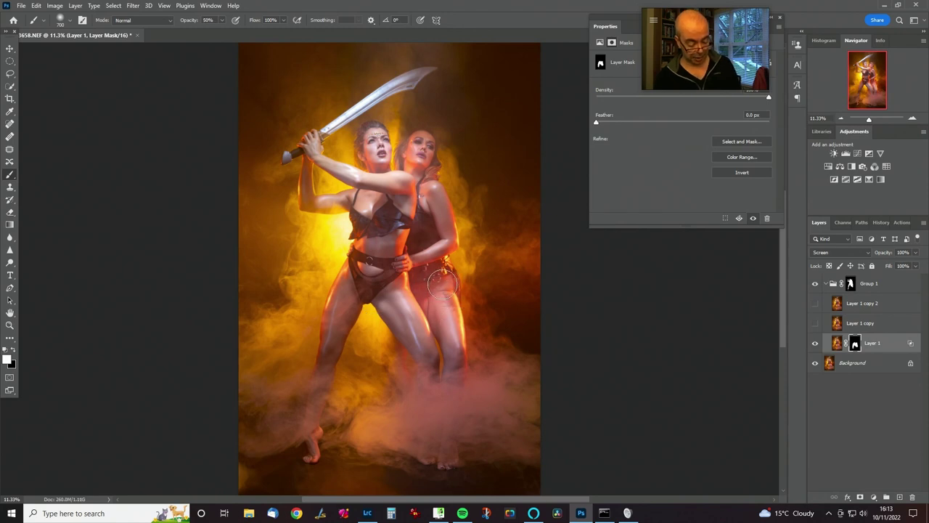
pyautogui.press('x')
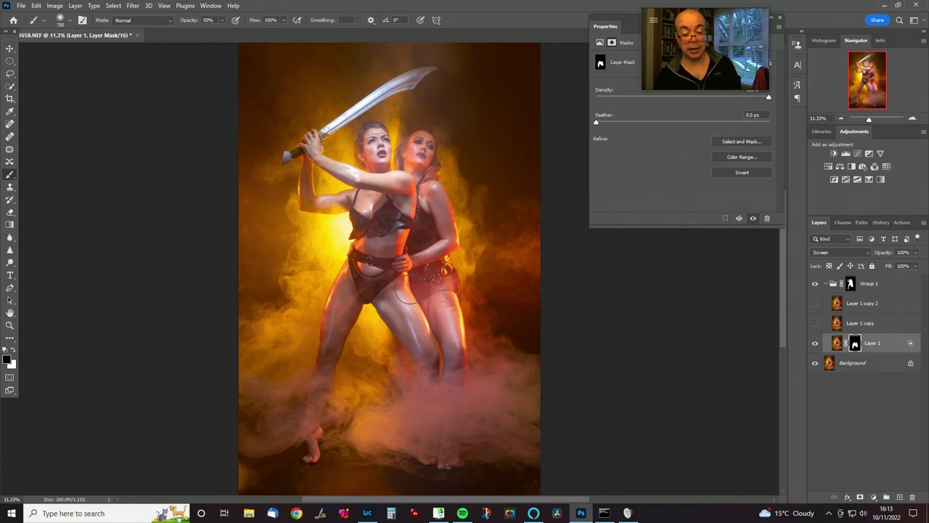
pyautogui.press('x')
pyautogui.press('0')
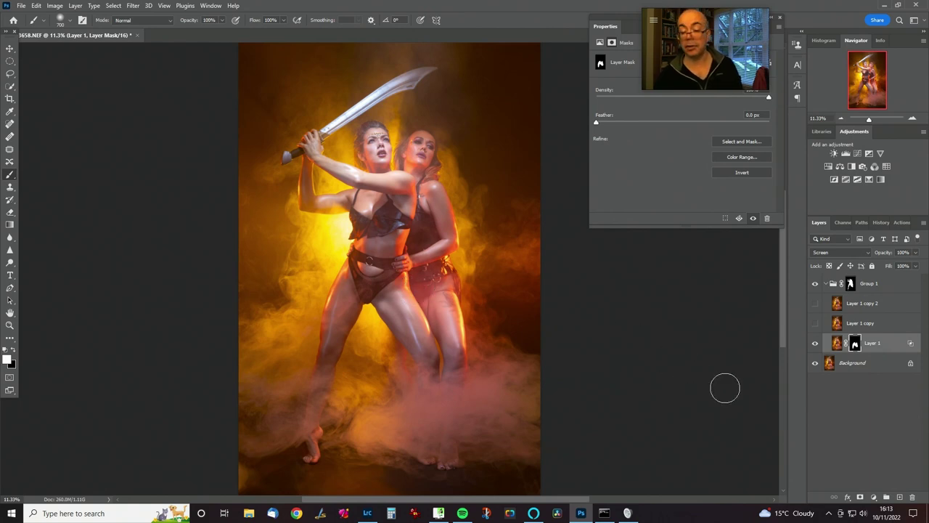
# Show Layer 1 copy and set its Blend If Underlying Layer black slider to a split of 131 / 255.
pyautogui.click(815, 323)
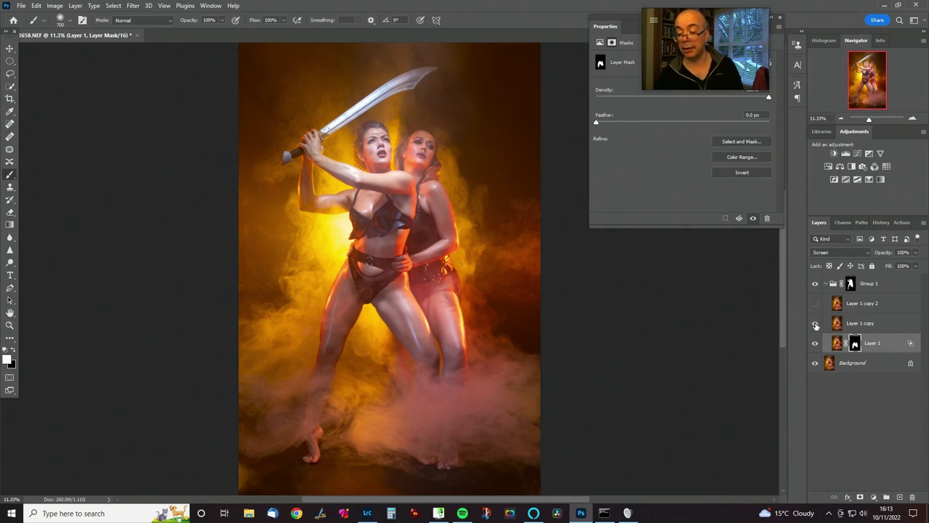
pyautogui.click(900, 329)
pyautogui.doubleClick(892, 329)
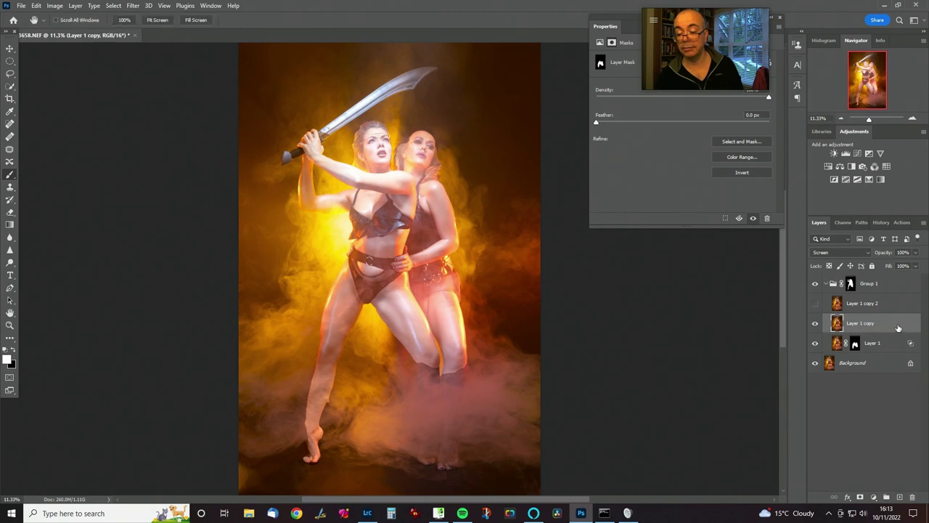
pyautogui.moveTo(663, 315); pyautogui.dragTo(803, 306)
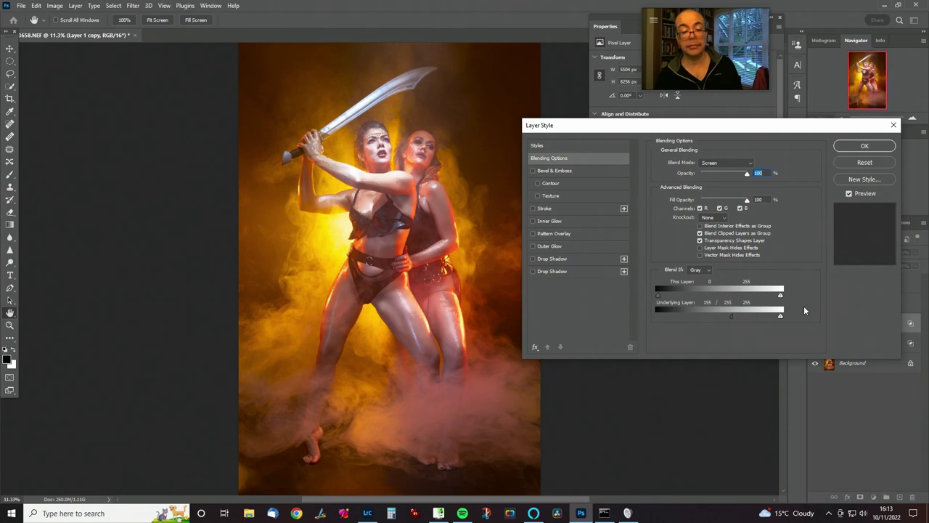
pyautogui.moveTo(733, 317)
pyautogui.mouseDown()
pyautogui.moveTo(717, 316)
pyautogui.moveTo(744, 313)
pyautogui.moveTo(720, 316)
pyautogui.mouseUp()
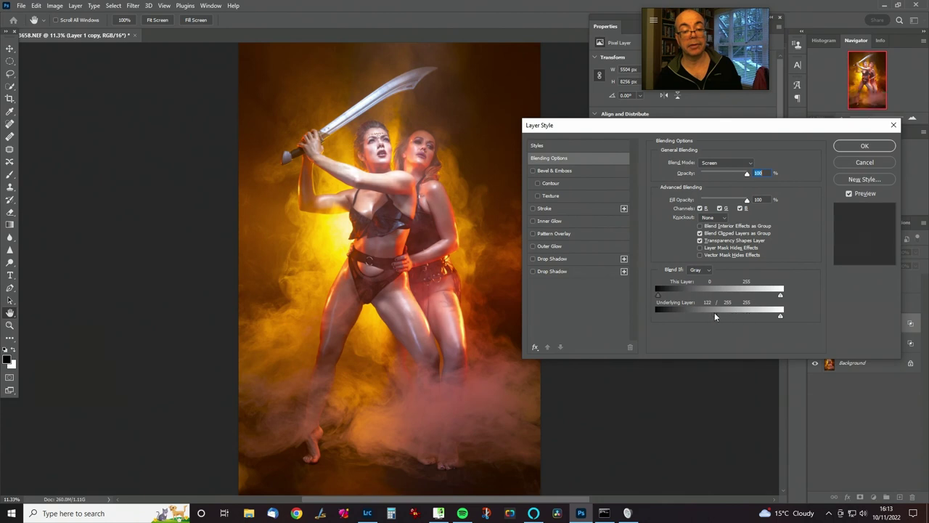
pyautogui.moveTo(720, 313)
pyautogui.mouseDown()
pyautogui.moveTo(728, 321)
pyautogui.moveTo(718, 313)
pyautogui.mouseUp()
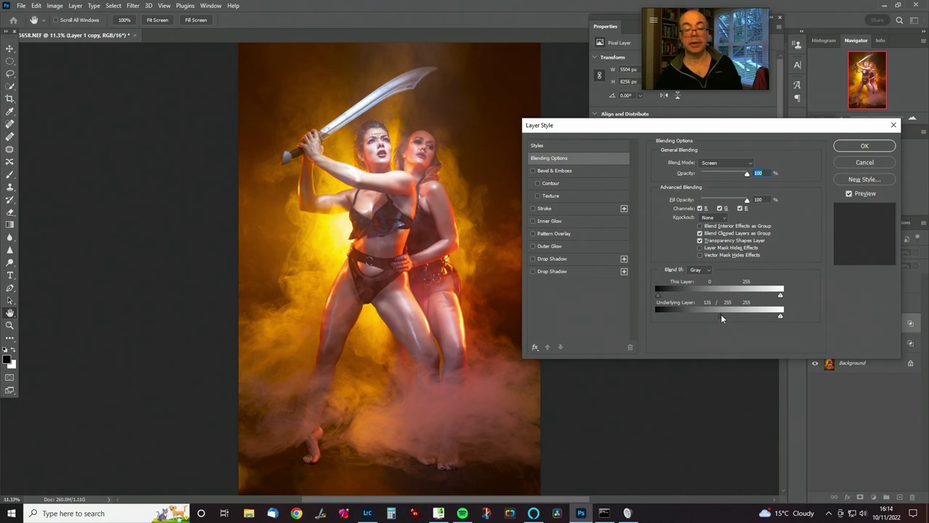
pyautogui.click(864, 145)
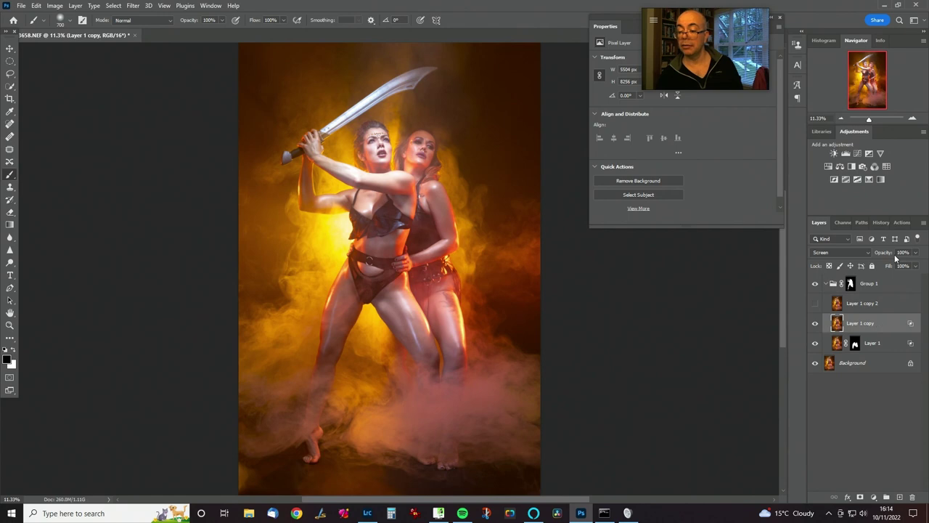
# Lower the opacity of Layer 1 copy to 51%.
pyautogui.moveTo(887, 256); pyautogui.dragTo(868, 257)
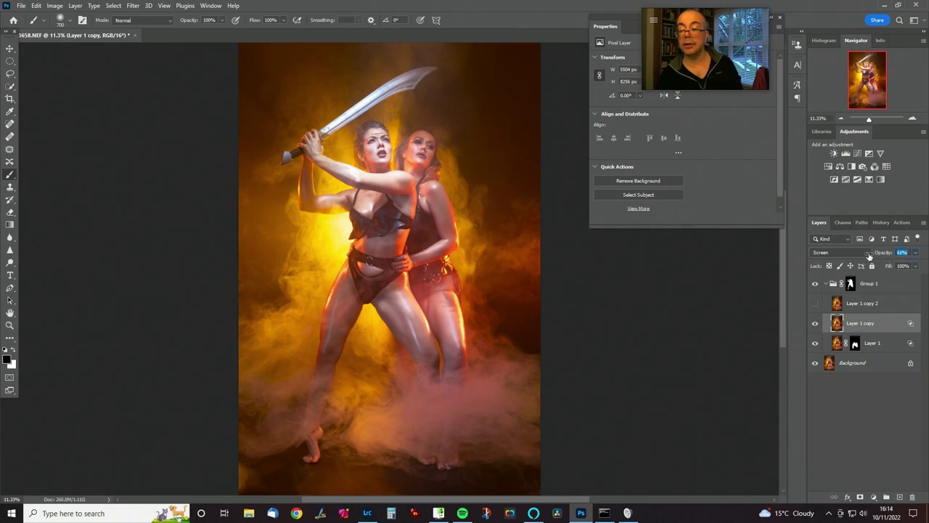
pyautogui.moveTo(863, 255); pyautogui.dragTo(864, 255)
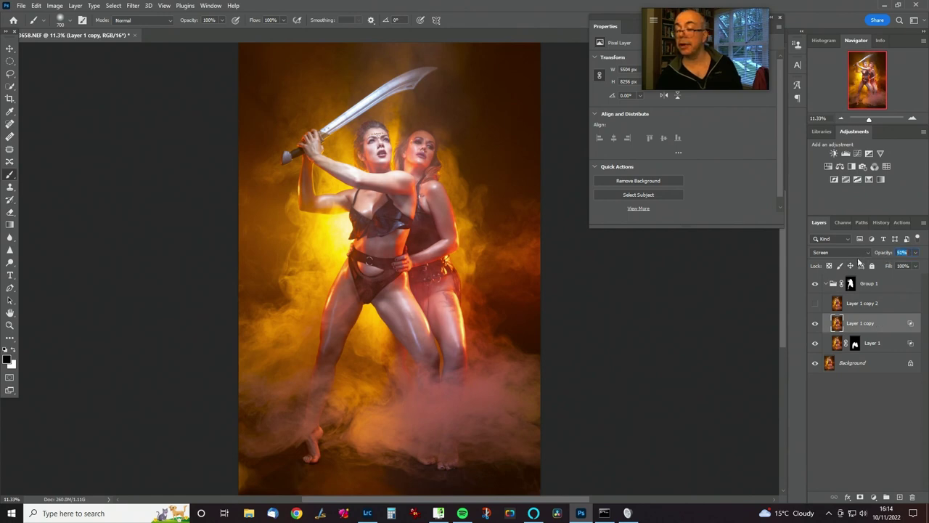
# Extend the white area of Layer 1's mask over the women's upper bodies, and tone it down with black at 50% brush opacity.
pyautogui.click(815, 324)
pyautogui.click(815, 324)
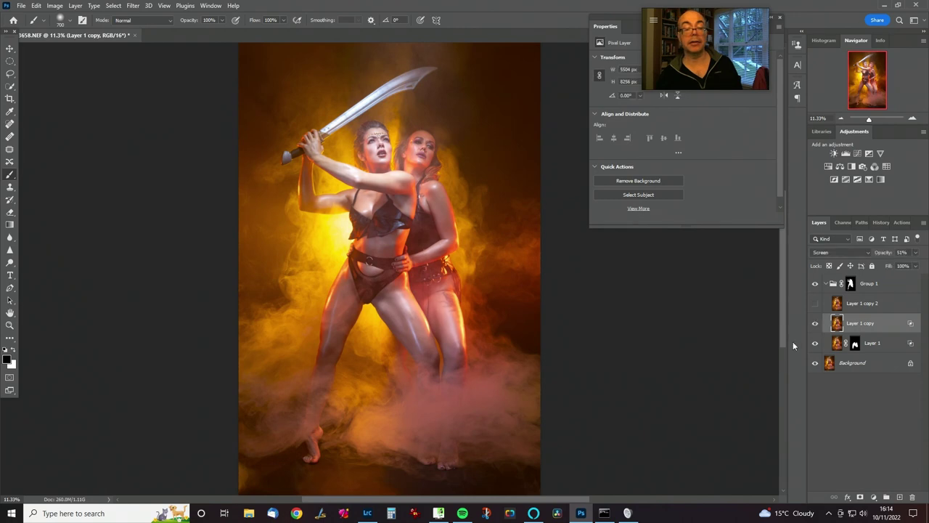
pyautogui.click(855, 343)
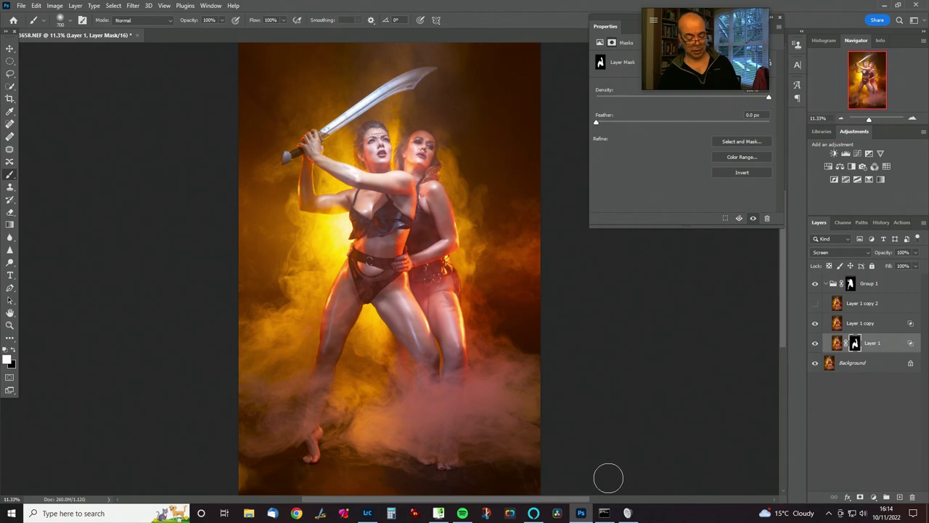
pyautogui.press('5')
pyautogui.press('x')
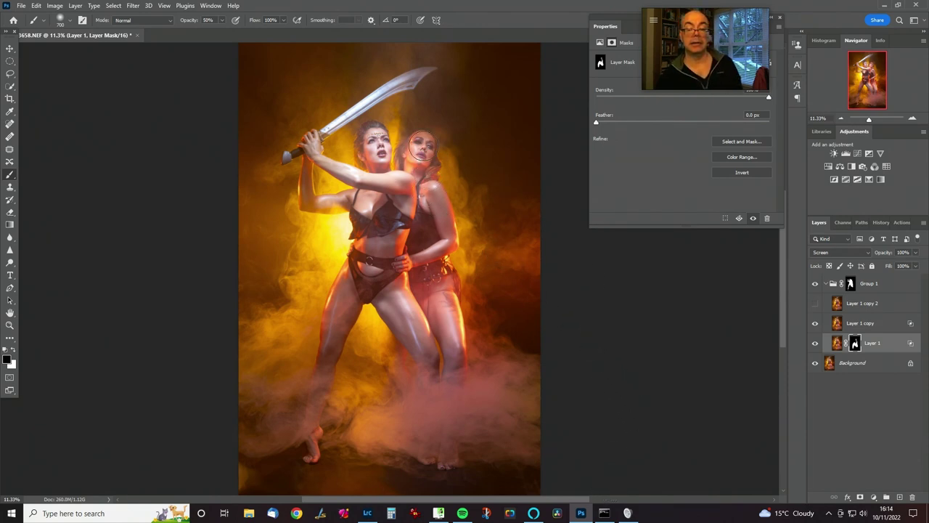
# Compare the photo with and without Layer 1, and with and without the whole Group 1.
pyautogui.click(815, 344)
pyautogui.click(815, 344)
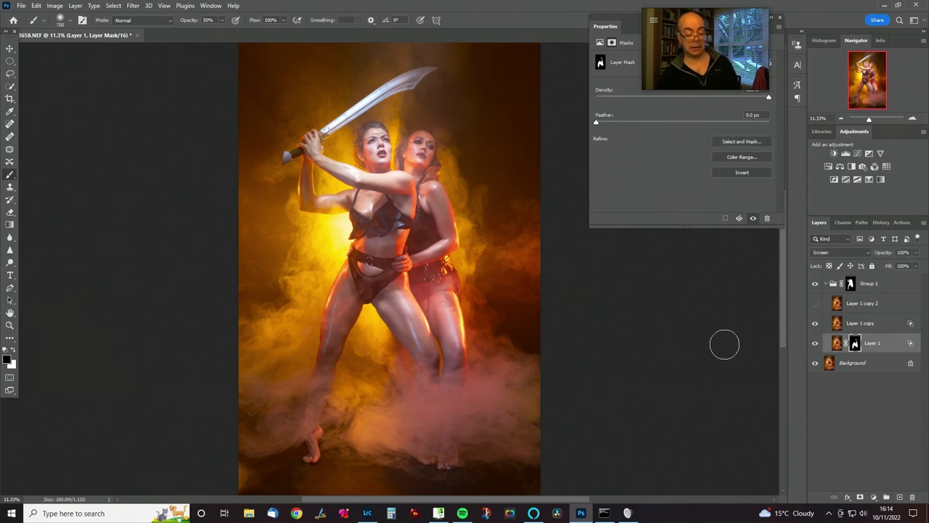
pyautogui.click(815, 344)
pyautogui.click(815, 344)
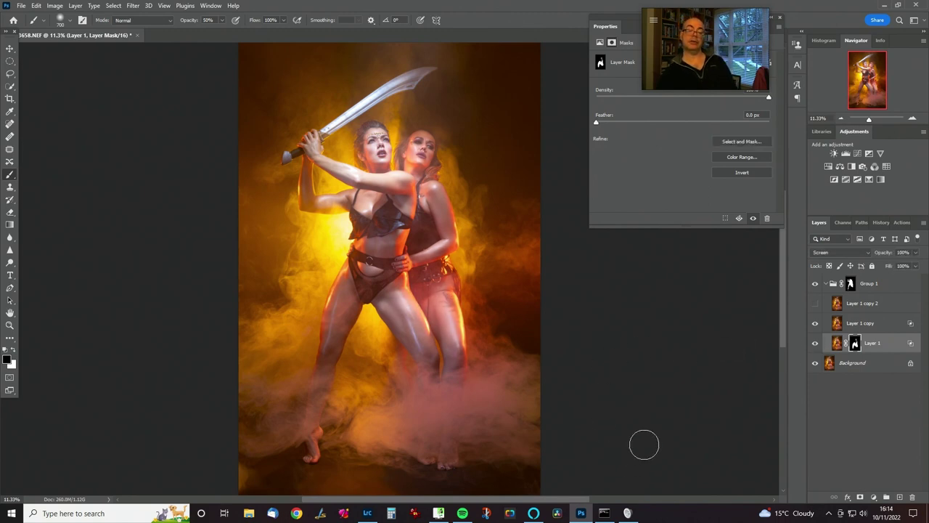
pyautogui.click(816, 286)
pyautogui.click(815, 286)
pyautogui.click(814, 285)
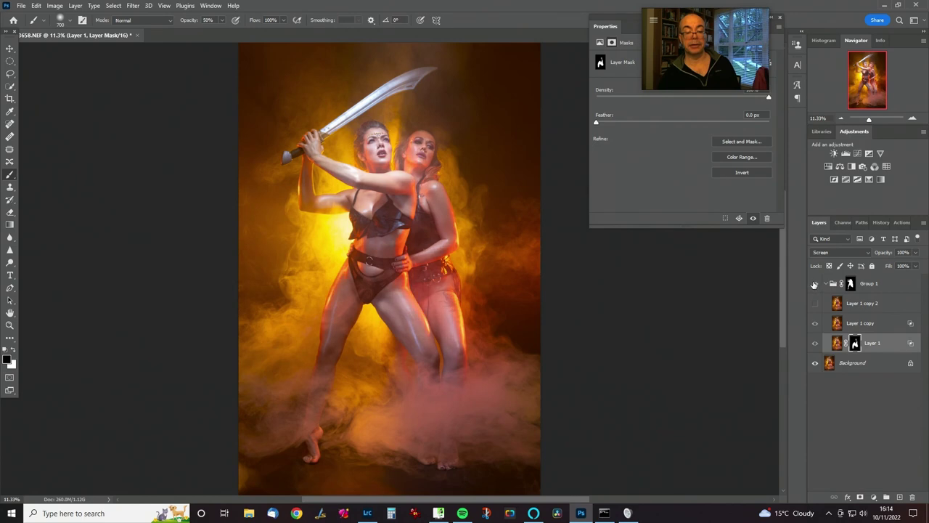
pyautogui.click(814, 285)
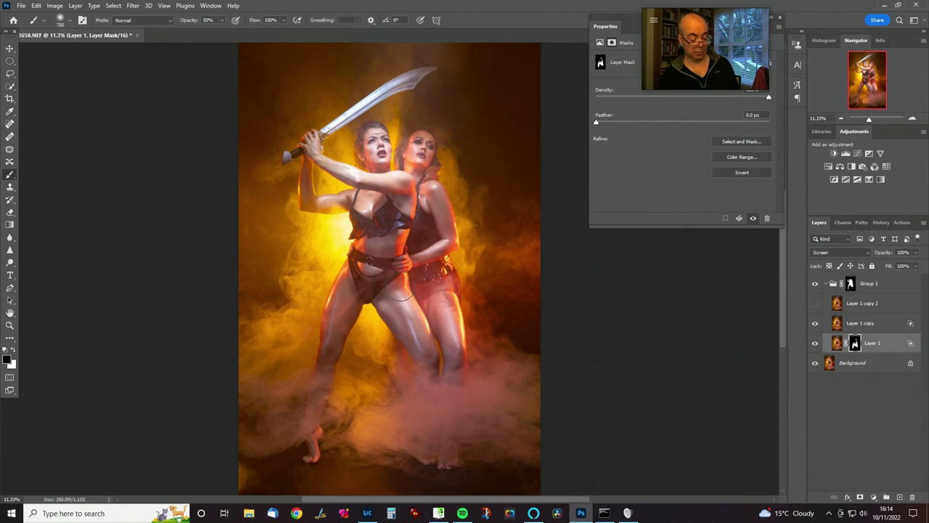
# Paint white at 100% brush opacity over the women's waists and hips on Layer 1's mask.
pyautogui.press('x')
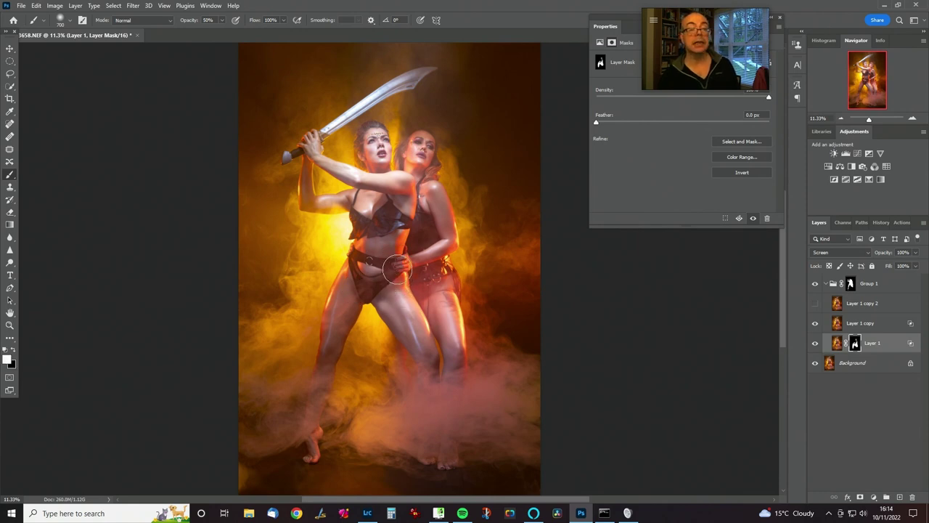
pyautogui.press('0')
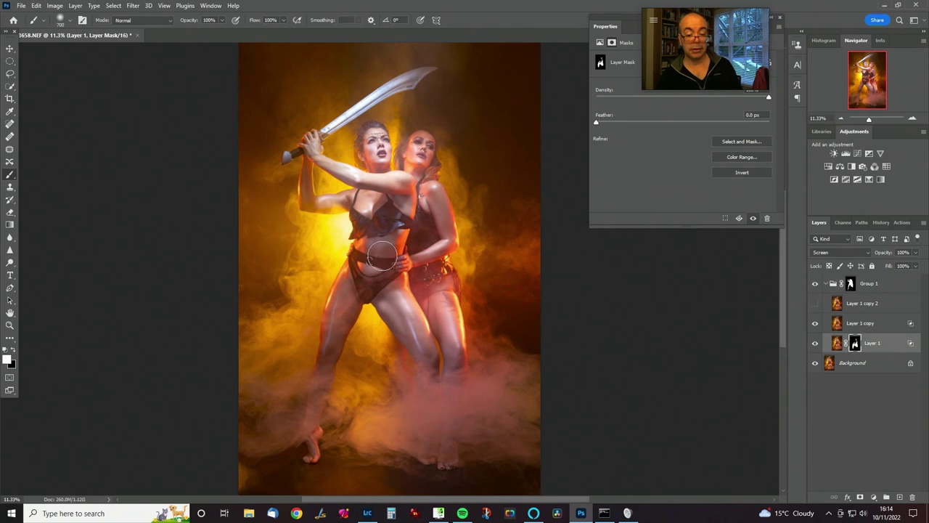
pyautogui.moveTo(361, 262)
pyautogui.mouseDown()
pyautogui.moveTo(386, 267)
pyautogui.moveTo(389, 243)
pyautogui.moveTo(393, 287)
pyautogui.moveTo(372, 266)
pyautogui.moveTo(359, 288)
pyautogui.moveTo(376, 239)
pyautogui.moveTo(385, 232)
pyautogui.moveTo(373, 249)
pyautogui.moveTo(401, 212)
pyautogui.moveTo(355, 288)
pyautogui.mouseUp()
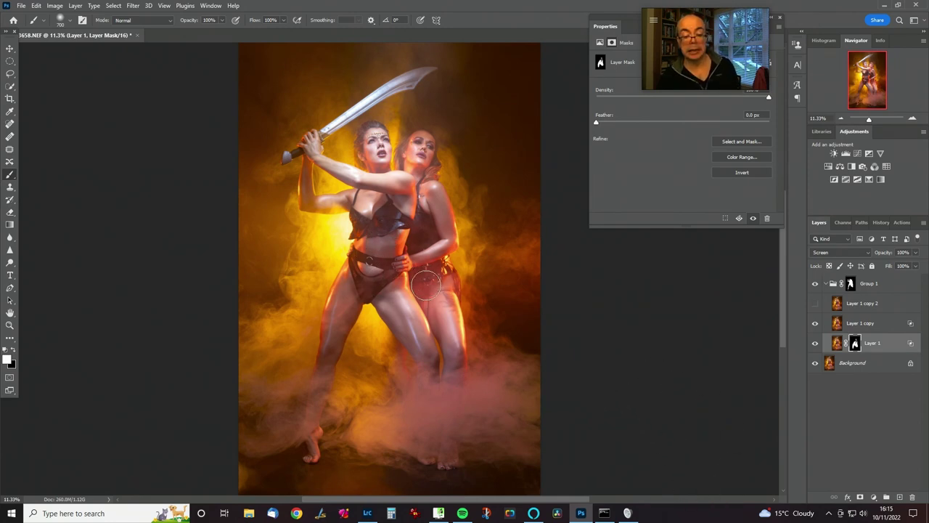
# Toggle the visibility of Group 1 repeatedly to compare the photo before and after the highlight brightening.
pyautogui.click(814, 284)
pyautogui.click(814, 284)
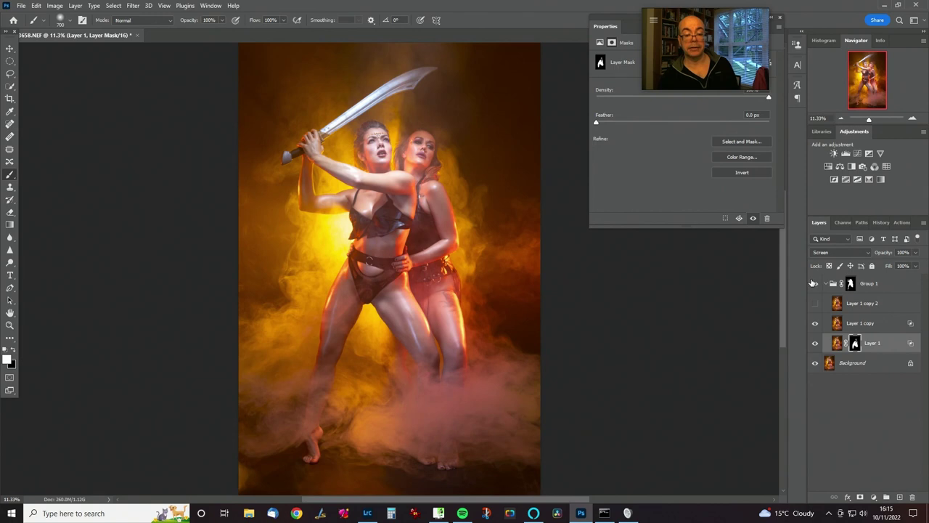
pyautogui.click(814, 284)
pyautogui.click(812, 283)
pyautogui.click(813, 283)
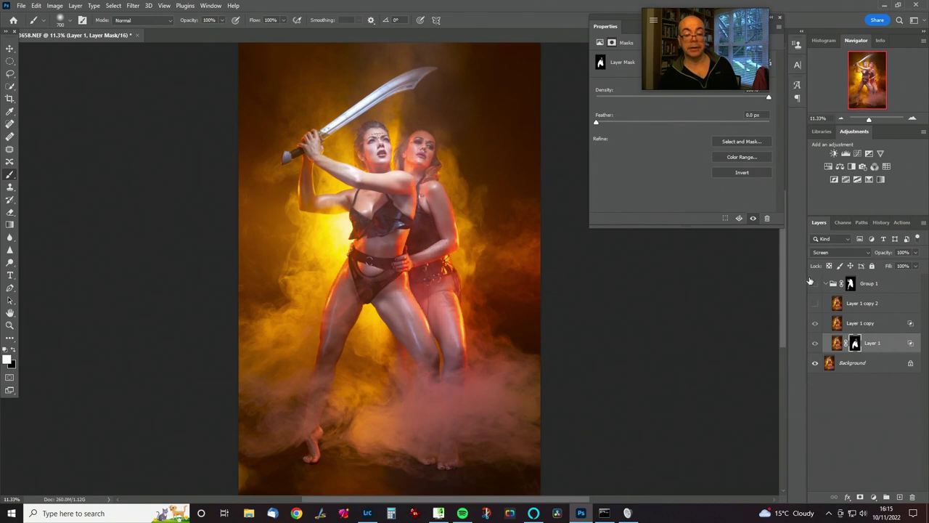
pyautogui.click(813, 283)
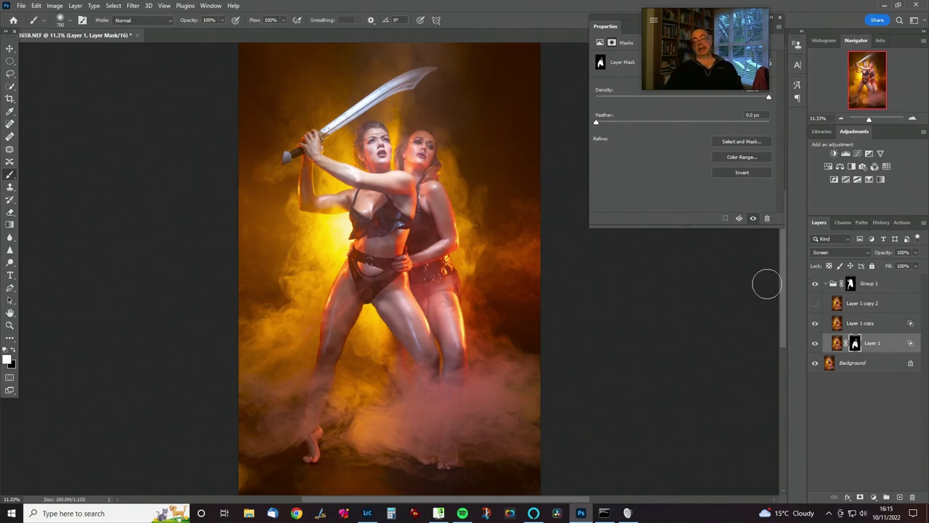
pyautogui.click(815, 284)
pyautogui.click(816, 284)
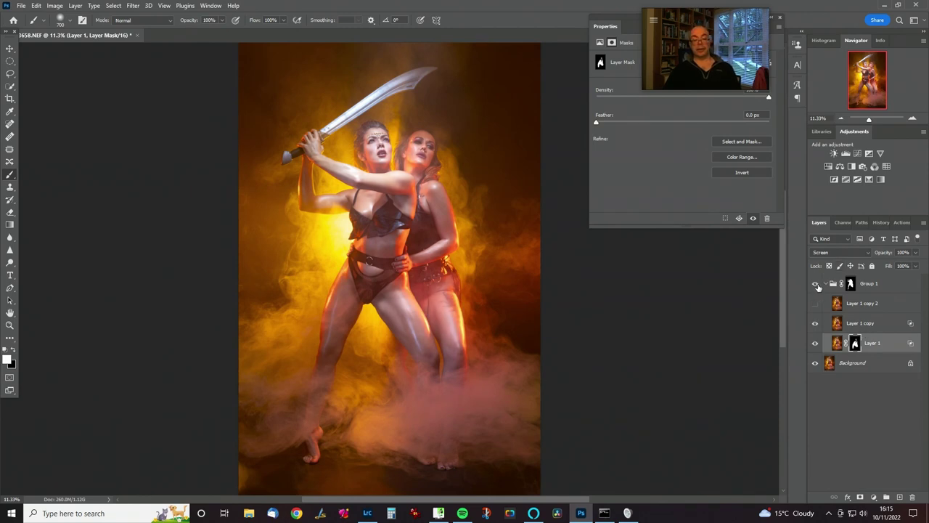
pyautogui.click(816, 283)
pyautogui.click(816, 284)
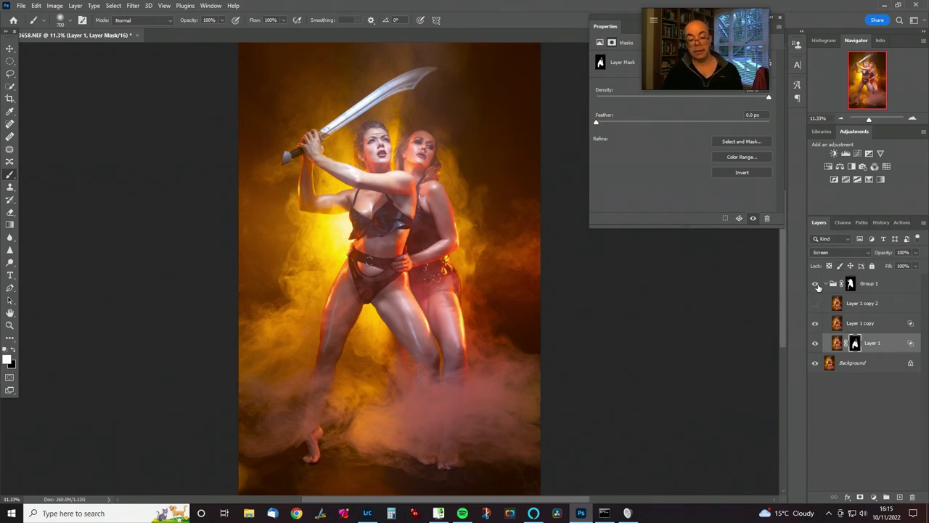
# Lower the opacity of Group 1 to 50% and compare the photo with the group hidden and shown.
pyautogui.click(891, 288)
pyautogui.moveTo(887, 252); pyautogui.dragTo(862, 259)
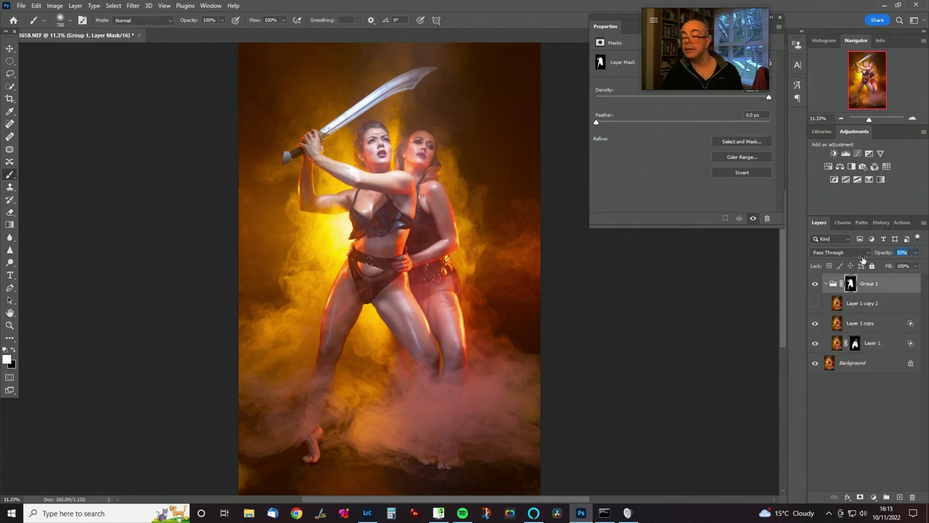
pyautogui.click(815, 285)
pyautogui.click(815, 284)
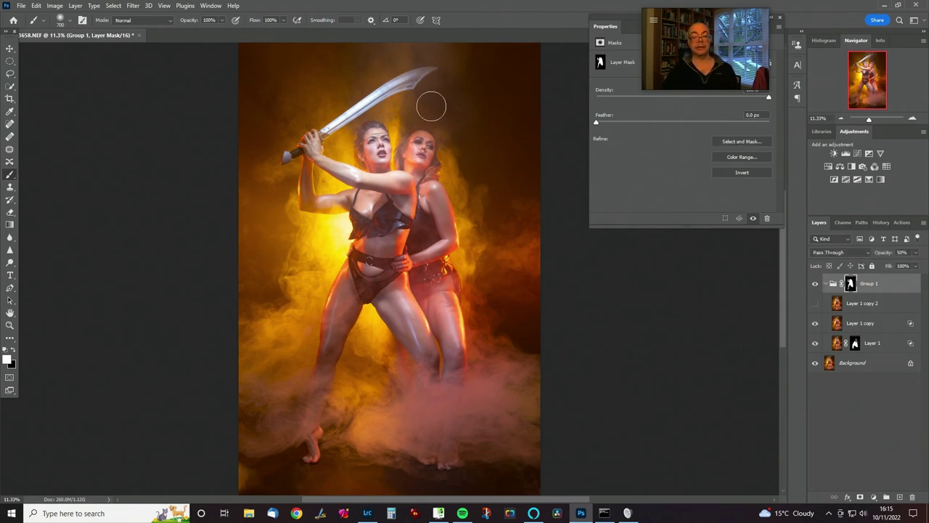
# Flatten the image and discard the hidden layers.
pyautogui.click(75, 6)
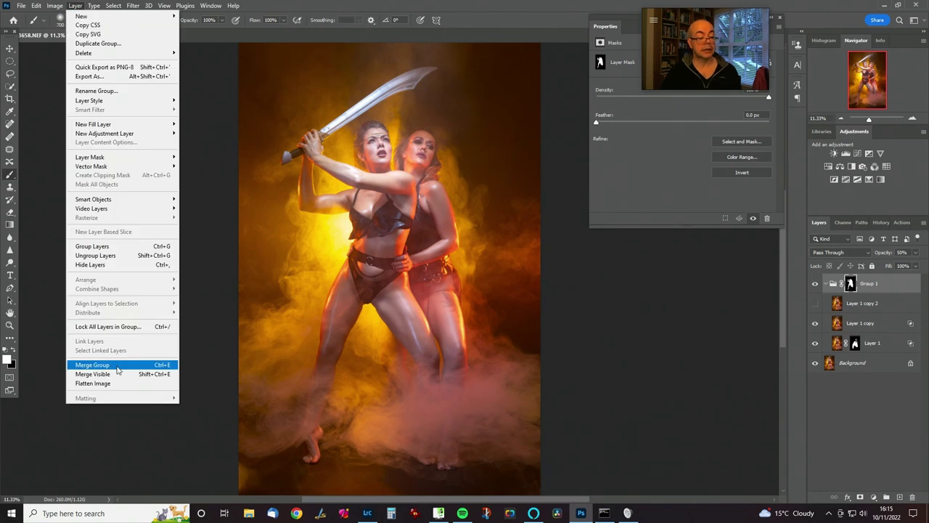
pyautogui.click(134, 383)
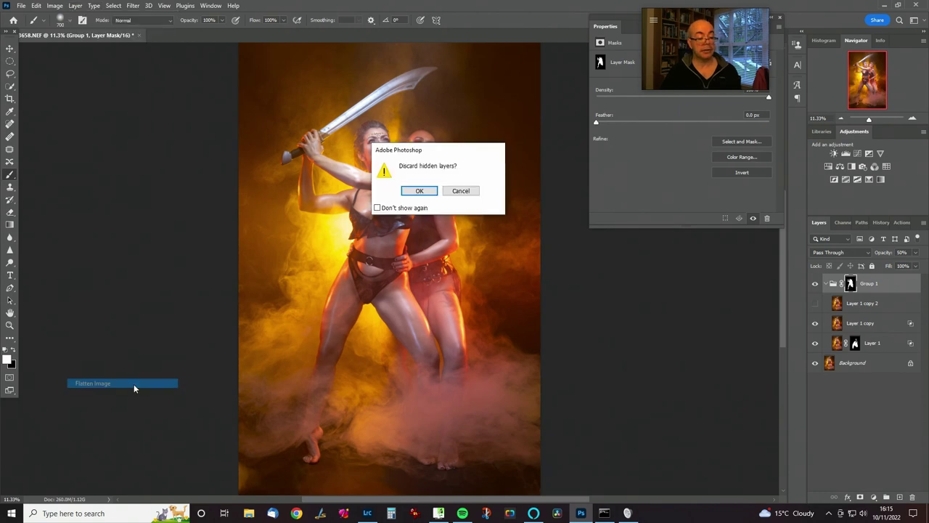
pyautogui.click(420, 191)
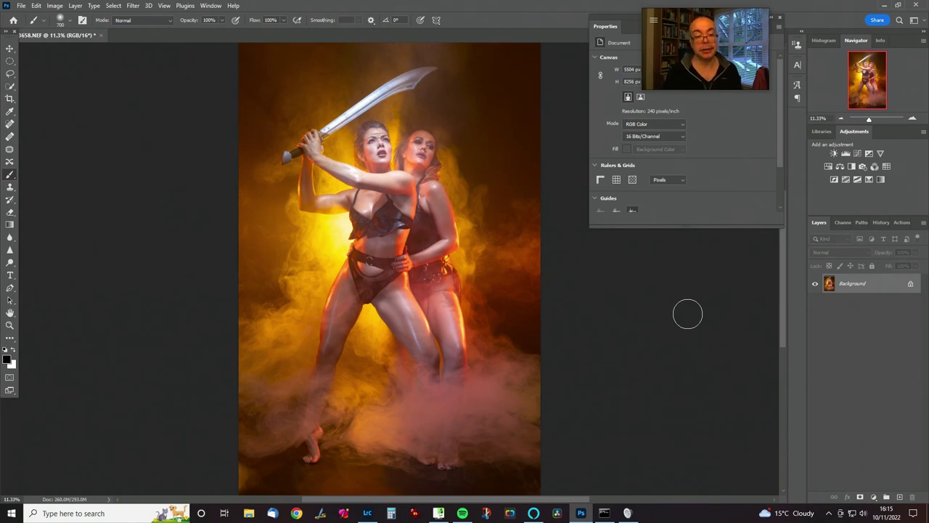
# Examine the women's bodies, faces and the sword blade up close in the flattened photo.
pyautogui.hotkey('ctrl', '+')
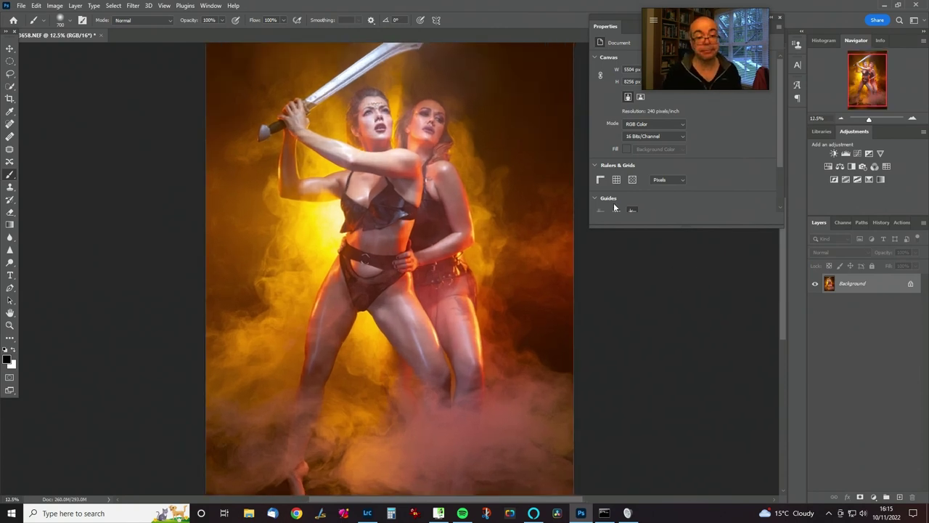
pyautogui.hotkey('ctrl', '+')
pyautogui.hotkey('ctrl', '+')
pyautogui.hotkey('ctrl', '+')
pyautogui.moveTo(263, 305); pyautogui.dragTo(263, 386)
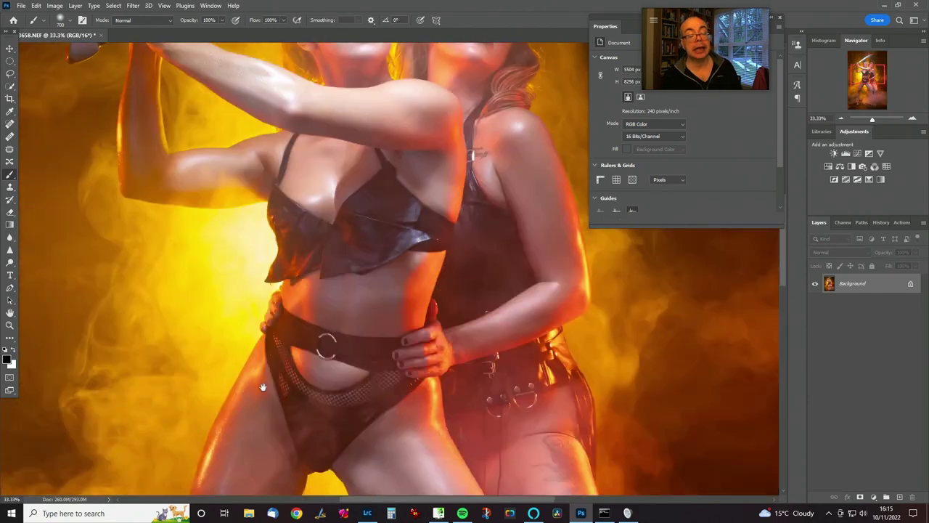
pyautogui.scroll(5, 263, 386)
pyautogui.moveTo(338, 239)
pyautogui.mouseDown()
pyautogui.moveTo(361, 319)
pyautogui.moveTo(383, 313)
pyautogui.mouseUp()
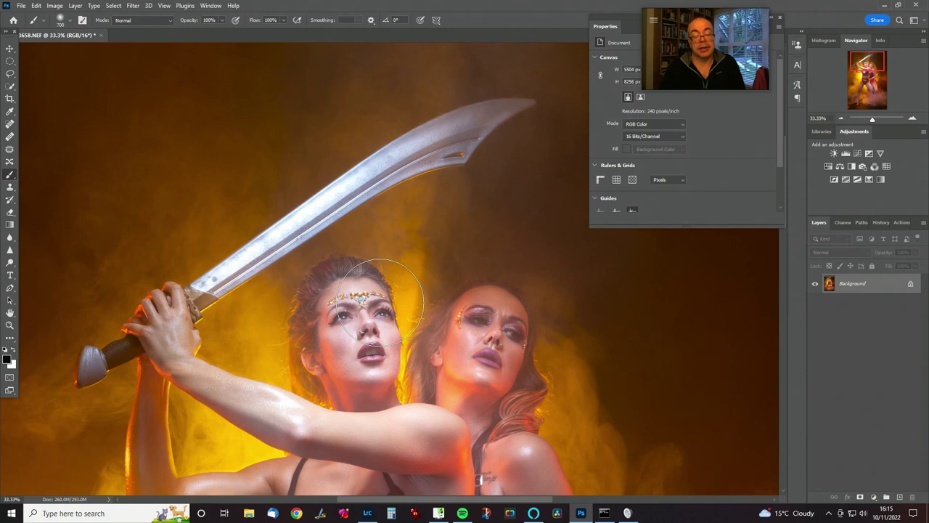
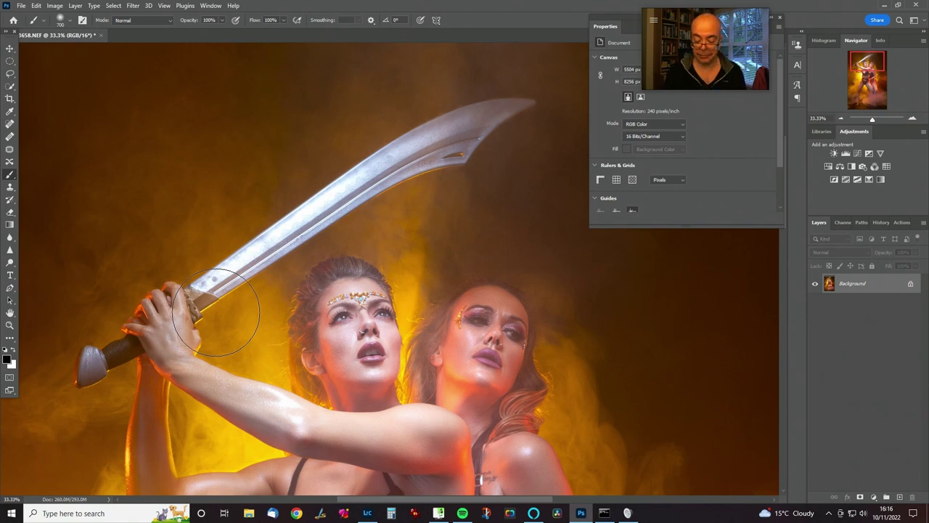
pyautogui.hotkey('ctrl', '+')
pyautogui.moveTo(249, 259)
pyautogui.mouseDown()
pyautogui.moveTo(294, 298)
pyautogui.moveTo(276, 326)
pyautogui.moveTo(266, 321)
pyautogui.mouseUp()
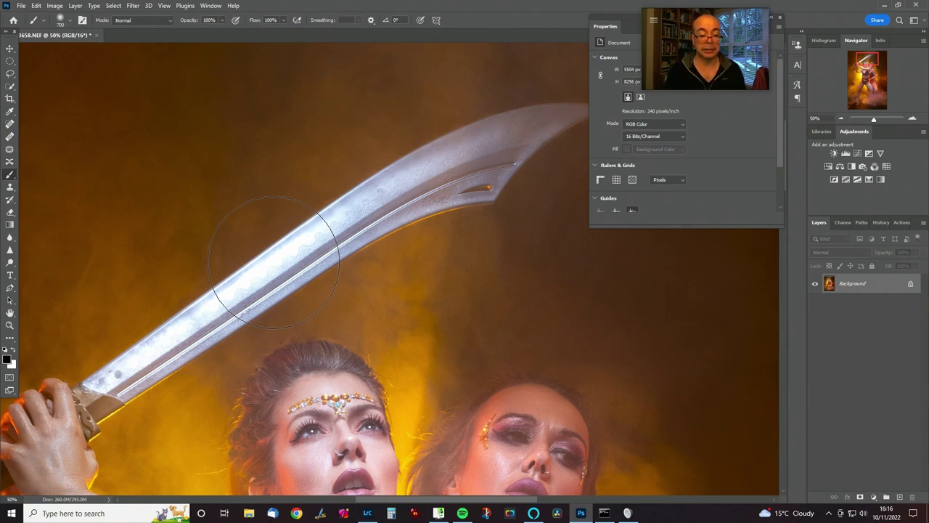
pyautogui.scroll(-2, 276, 266)
pyautogui.hotkey('ctrl', '-')
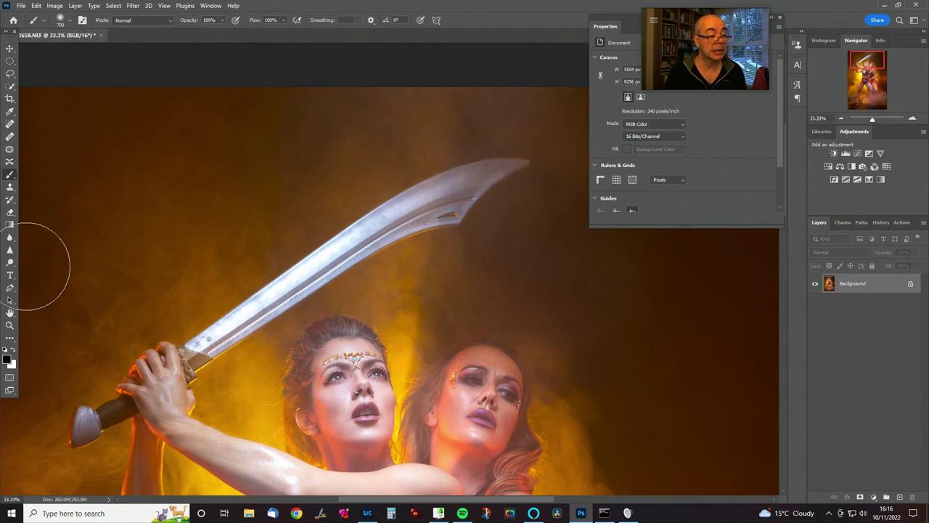
# Start a Pen tool path at the base of the sword blade's upper edge, where it meets the guard.
pyautogui.click(9, 288)
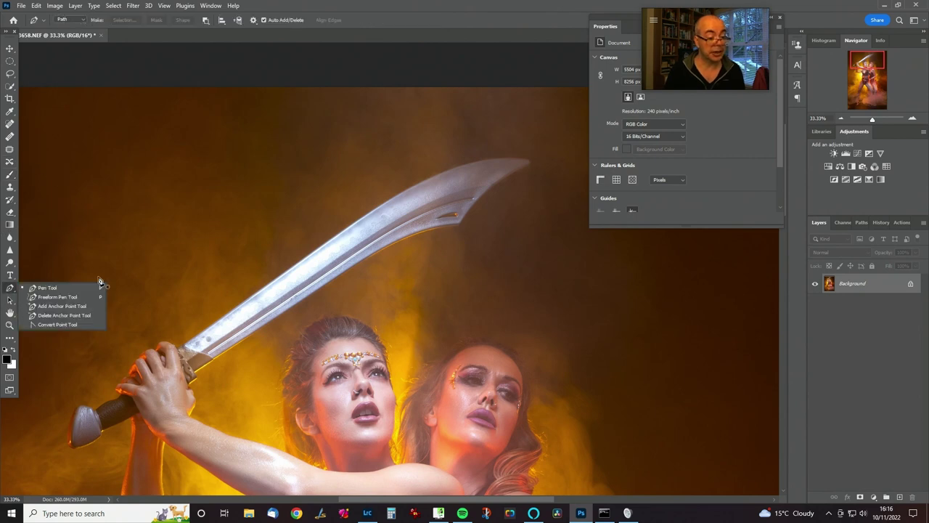
pyautogui.click(85, 287)
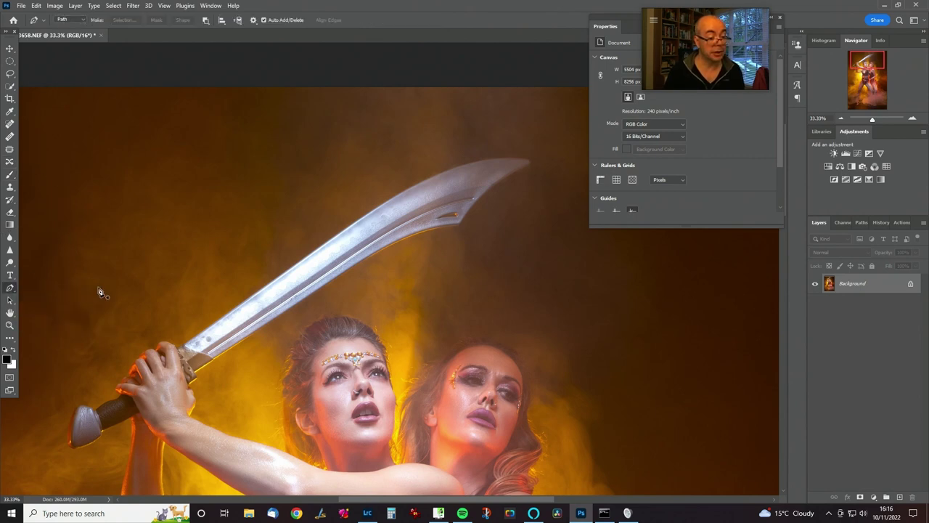
pyautogui.hotkey('ctrl', '+')
pyautogui.hotkey('ctrl', '+')
pyautogui.hotkey('ctrl', '+')
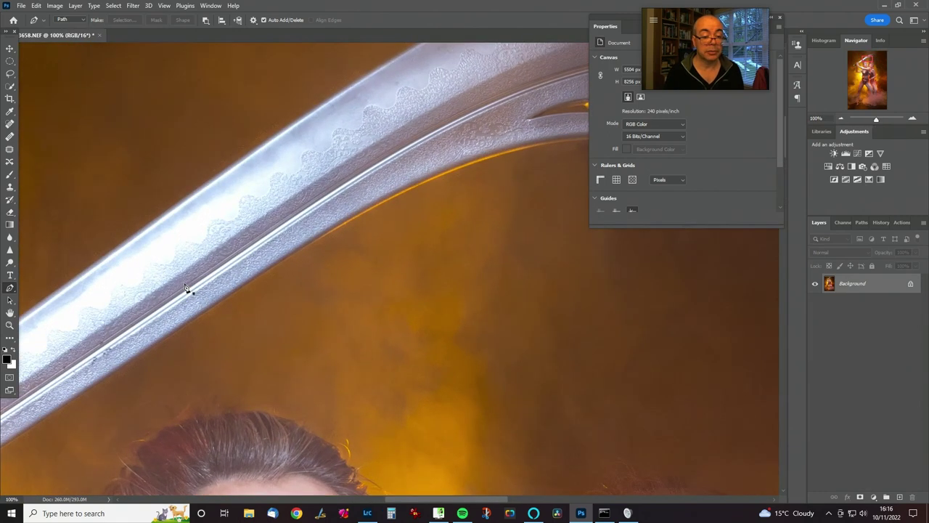
pyautogui.moveTo(209, 285); pyautogui.dragTo(537, 155)
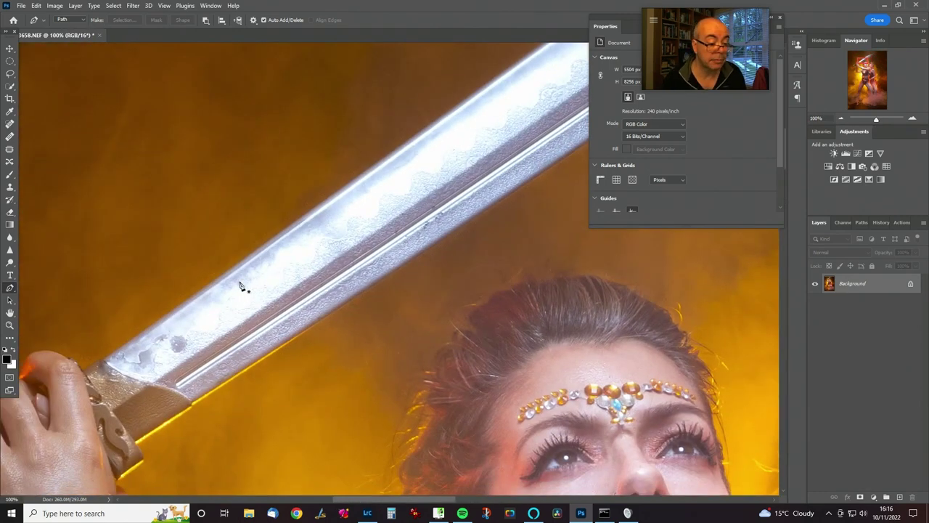
pyautogui.click(105, 365)
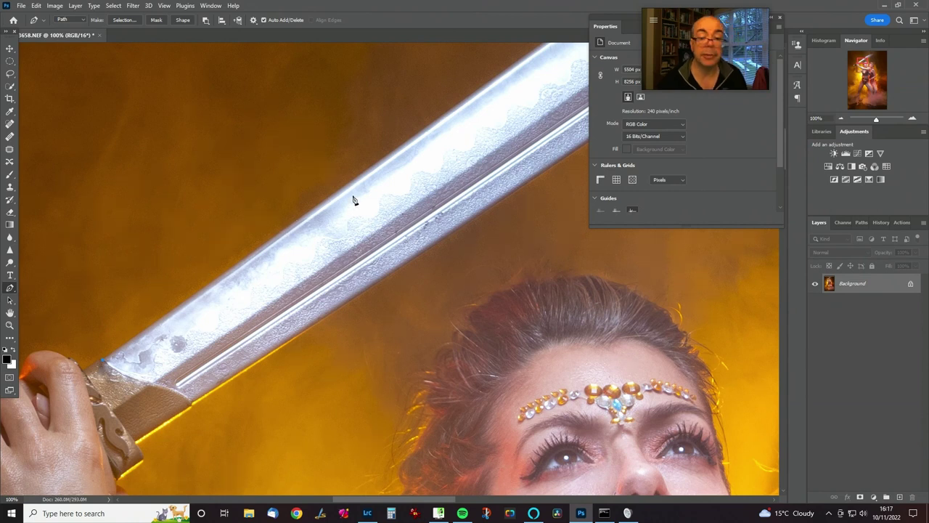
# Trace the sword blade's upper edge from the guard toward the tip with smooth curve points that follow its contour.
pyautogui.moveTo(387, 193); pyautogui.dragTo(403, 138)
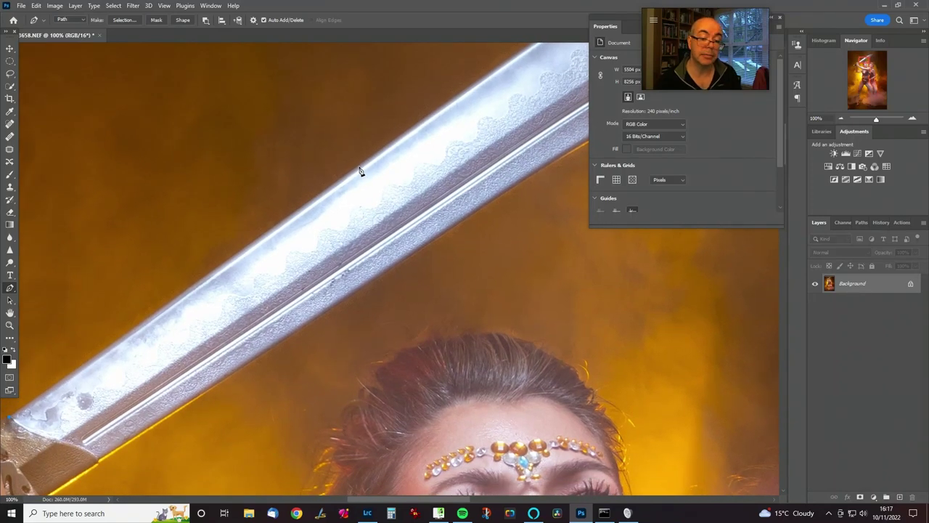
pyautogui.moveTo(358, 167); pyautogui.dragTo(385, 149)
pyautogui.moveTo(429, 155); pyautogui.dragTo(104, 363)
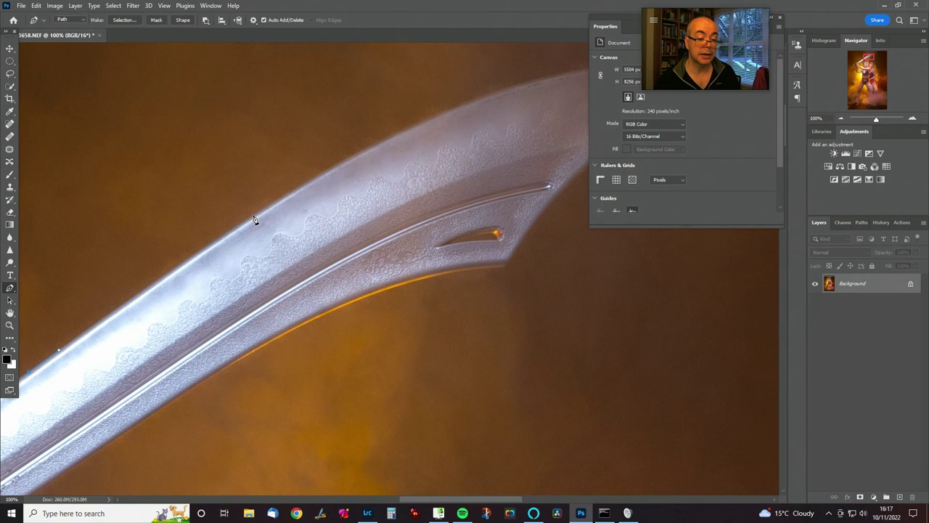
pyautogui.moveTo(282, 194); pyautogui.dragTo(289, 193)
pyautogui.moveTo(392, 177); pyautogui.dragTo(179, 306)
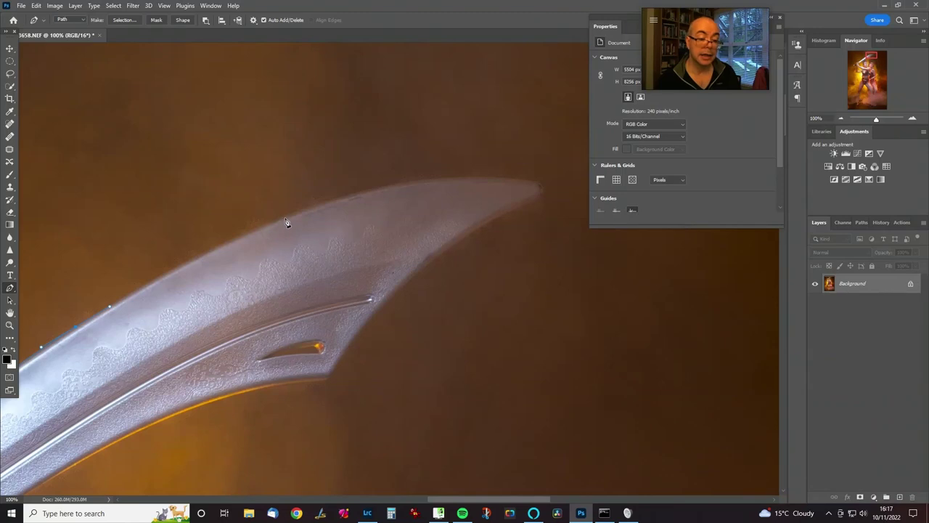
pyautogui.moveTo(281, 222); pyautogui.dragTo(301, 213)
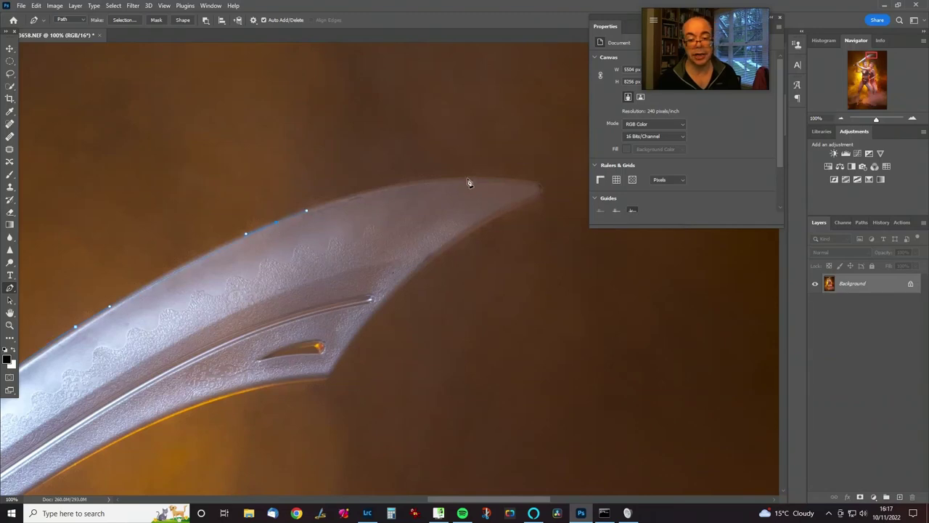
pyautogui.moveTo(455, 177); pyautogui.dragTo(482, 178)
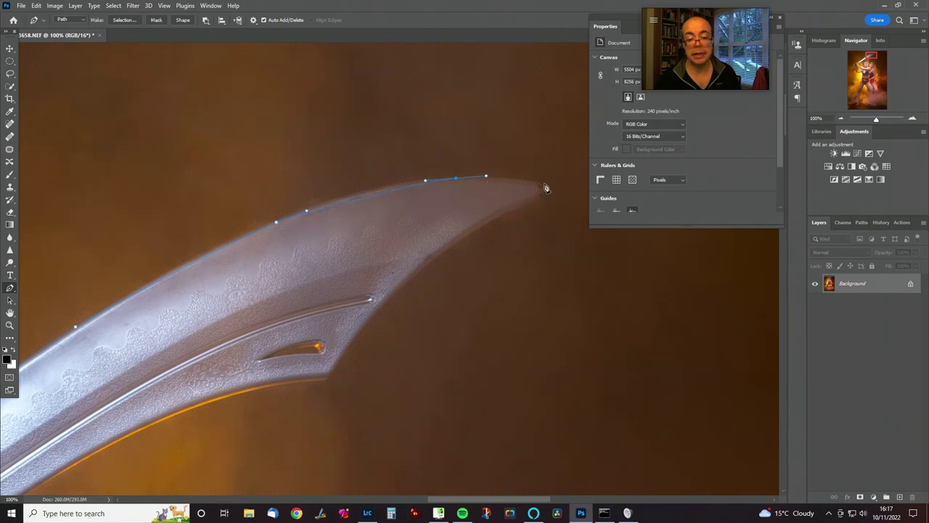
# Place path points at the very tip of the sword so the path turns back toward the hilt.
pyautogui.moveTo(538, 182); pyautogui.dragTo(541, 202)
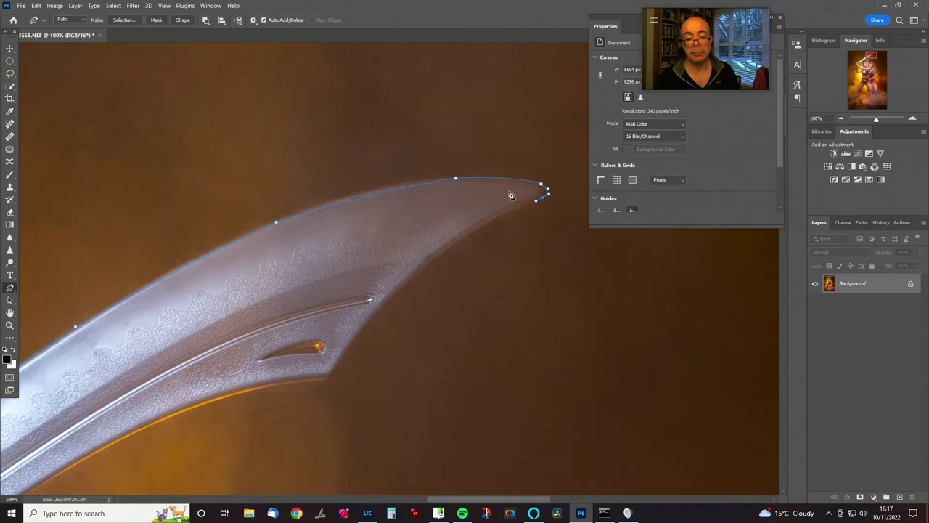
pyautogui.click(541, 196)
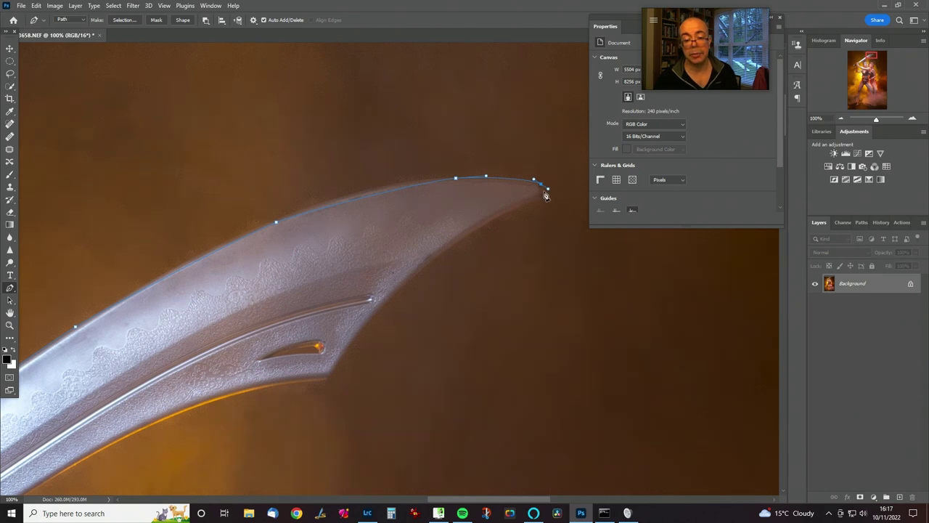
pyautogui.click(546, 190)
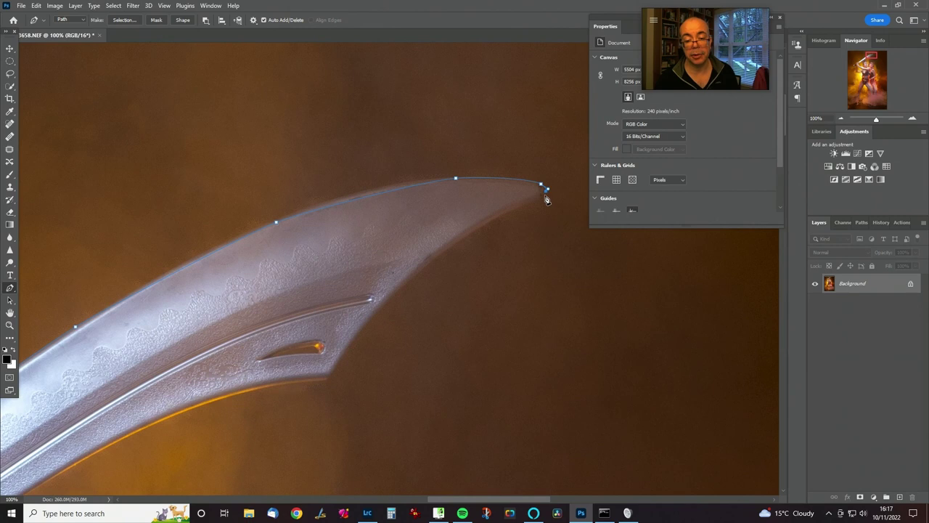
# Run the path back from the tip to the guard just inside the blade's upper edge, outlining a narrow strip.
pyautogui.click(504, 181)
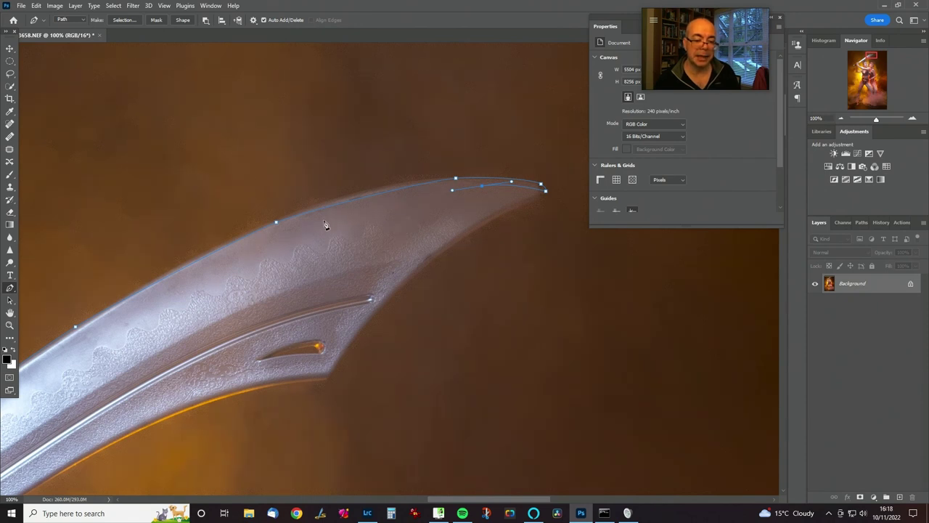
pyautogui.moveTo(317, 218); pyautogui.dragTo(295, 233)
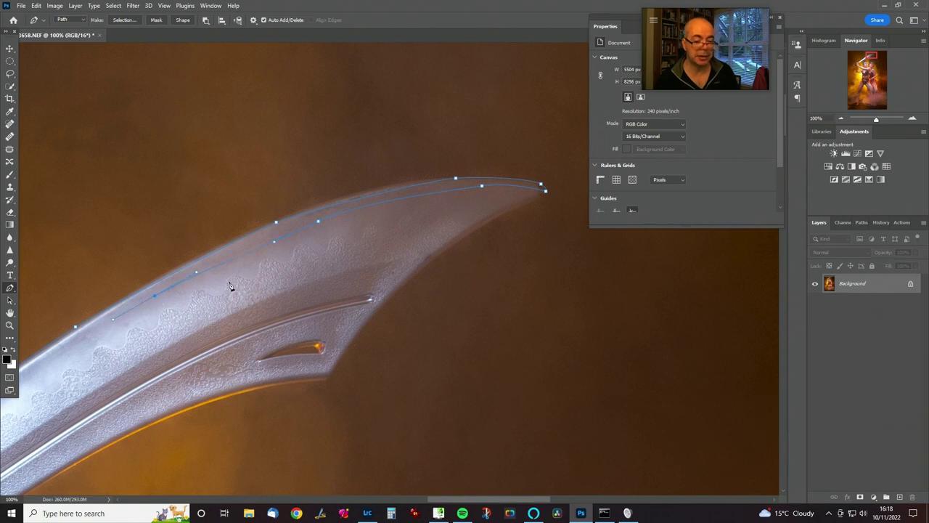
pyautogui.moveTo(228, 285); pyautogui.dragTo(333, 205)
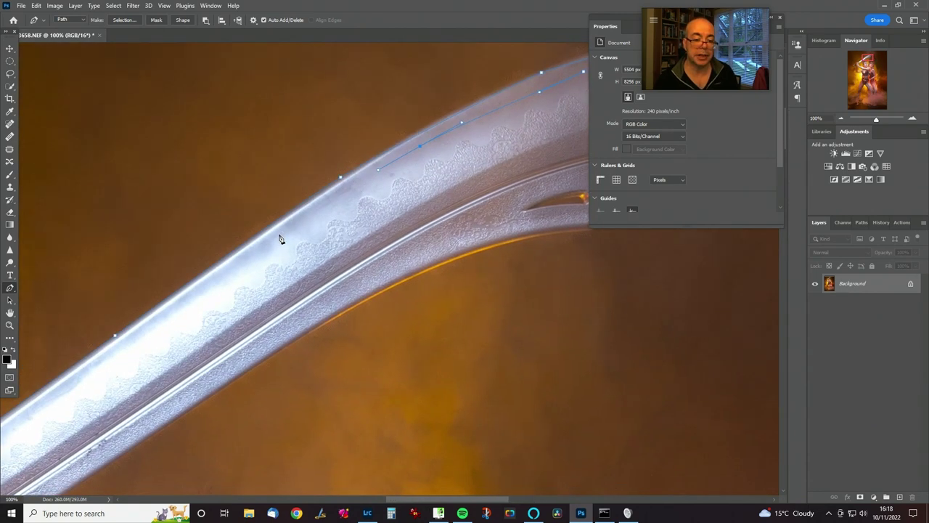
pyautogui.click(247, 250)
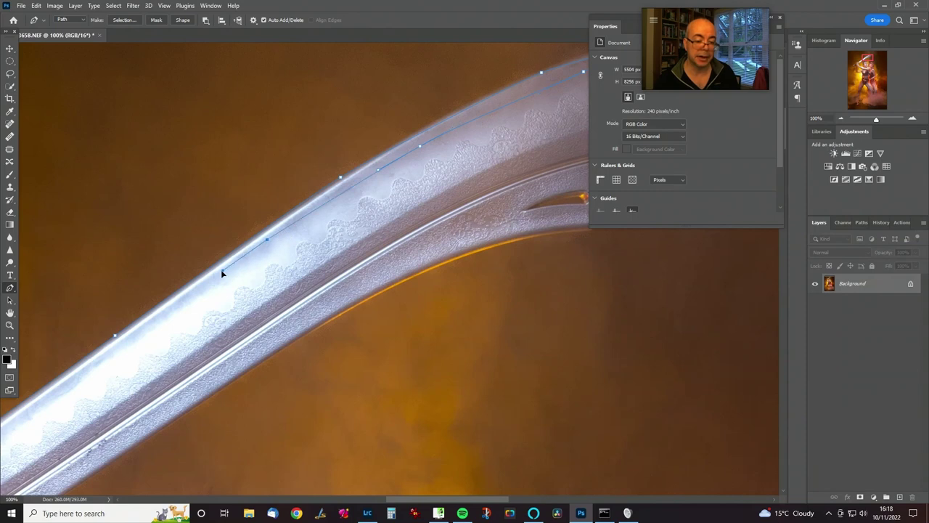
pyautogui.moveTo(211, 297); pyautogui.dragTo(455, 160)
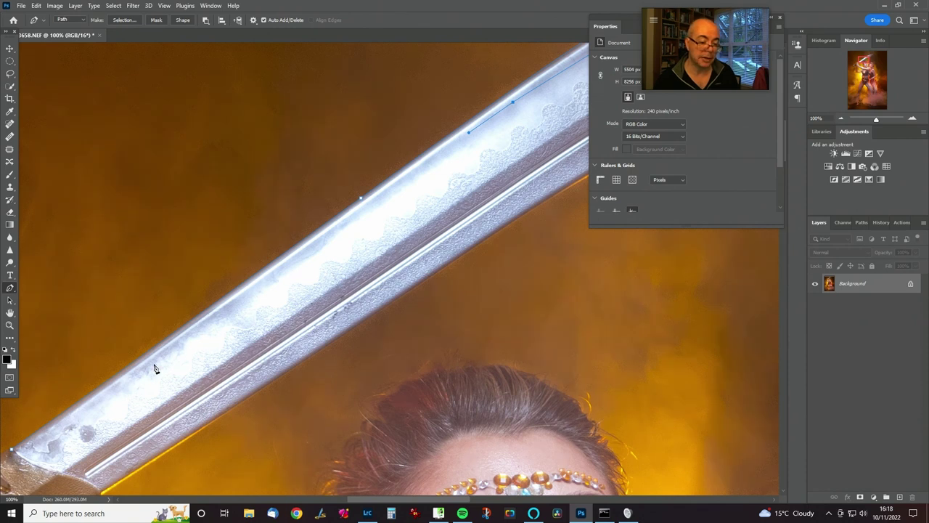
pyautogui.moveTo(141, 370); pyautogui.dragTo(110, 390)
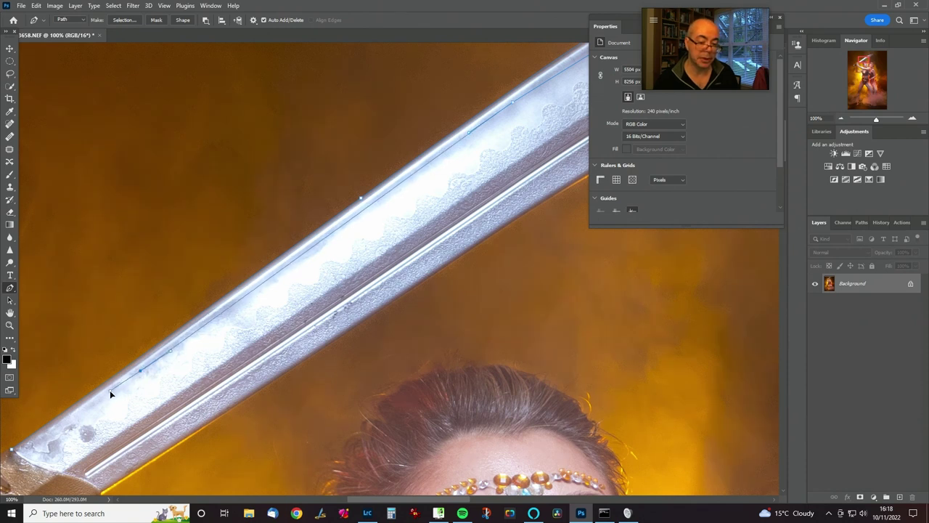
pyautogui.click(30, 448)
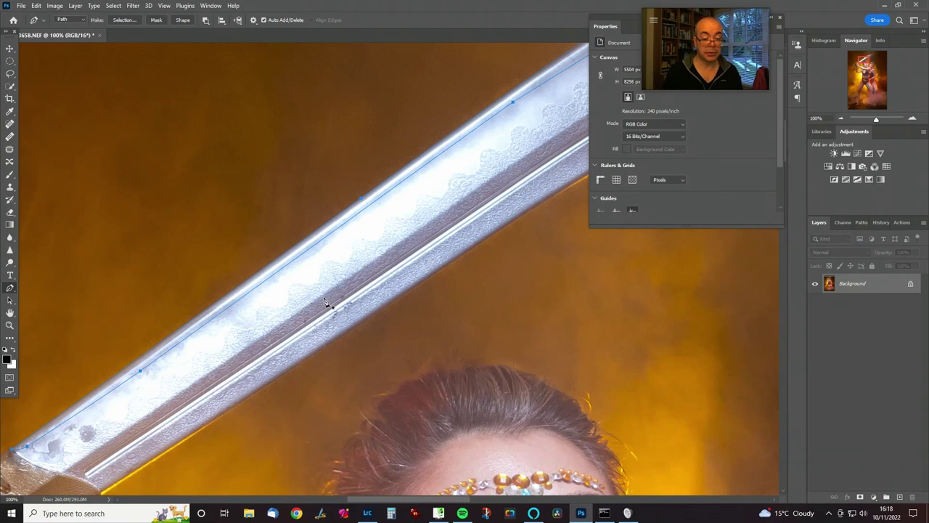
# Close the floating Properties panel that covers the blade.
pyautogui.hotkey('ctrl', '-')
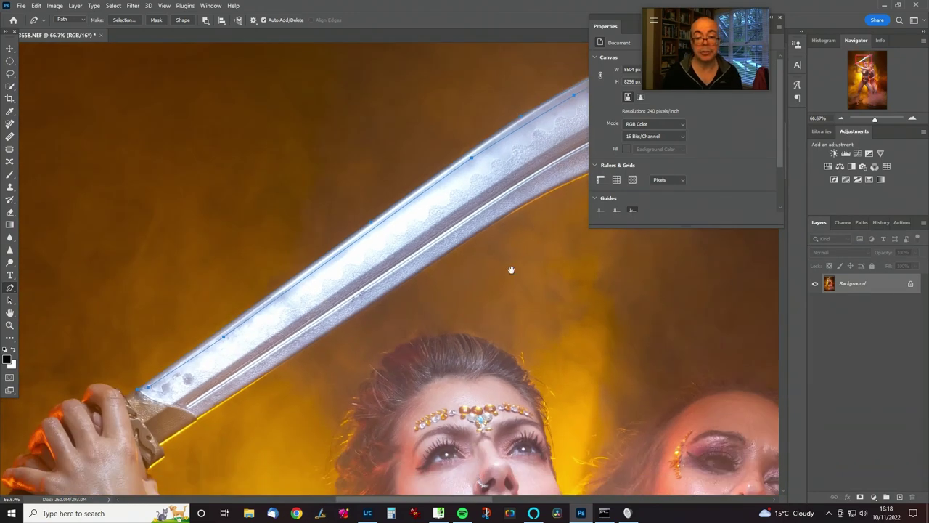
pyautogui.moveTo(636, 20); pyautogui.dragTo(514, 137)
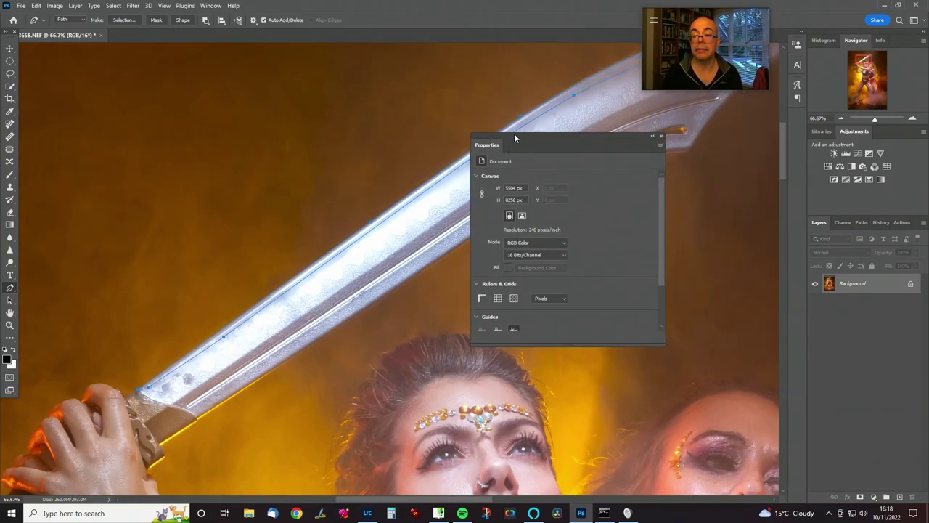
pyautogui.click(661, 136)
pyautogui.moveTo(697, 21); pyautogui.dragTo(825, 21)
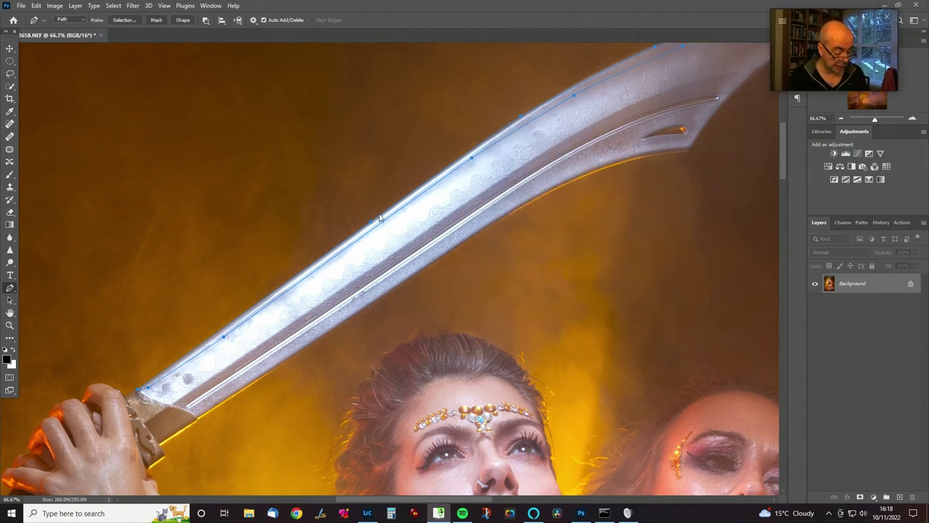
# Reposition the inner path line's anchor point at mid-blade and adjust its direction handles to smooth the curve.
pyautogui.click(472, 157)
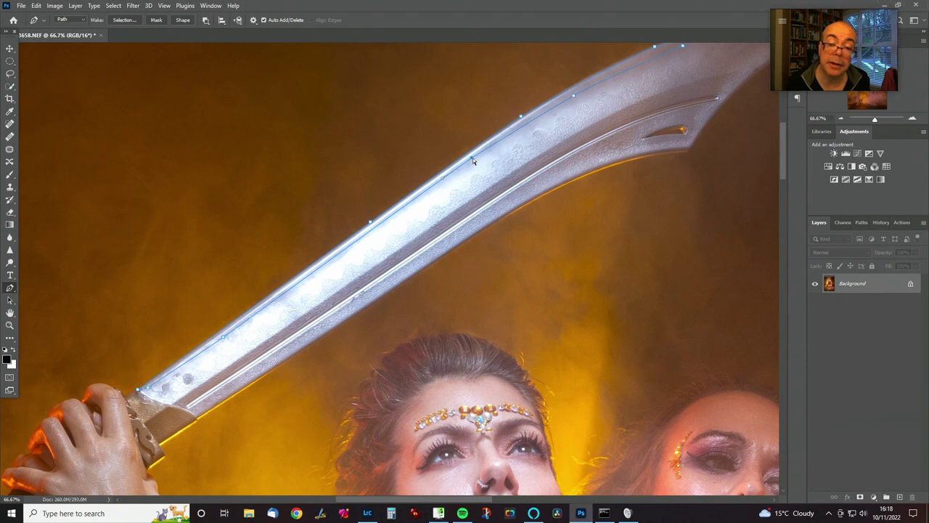
pyautogui.click(472, 158)
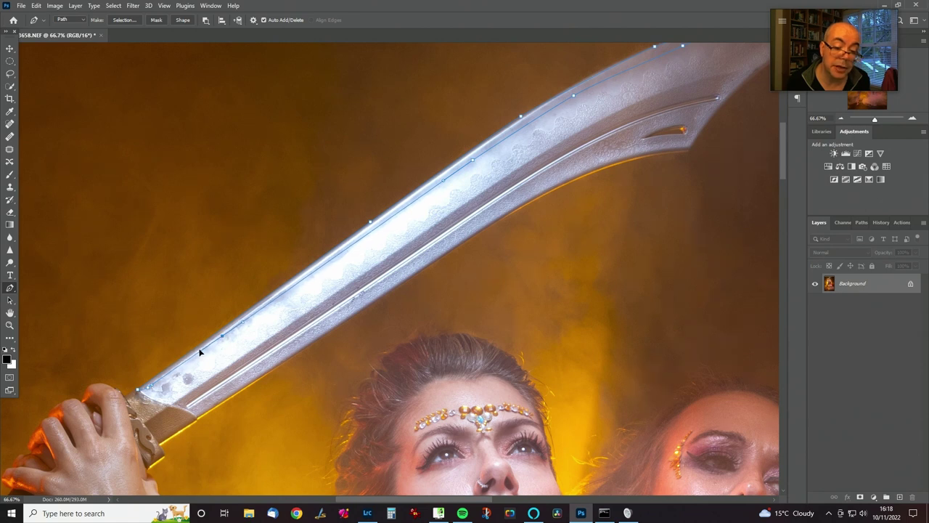
pyautogui.click(472, 160)
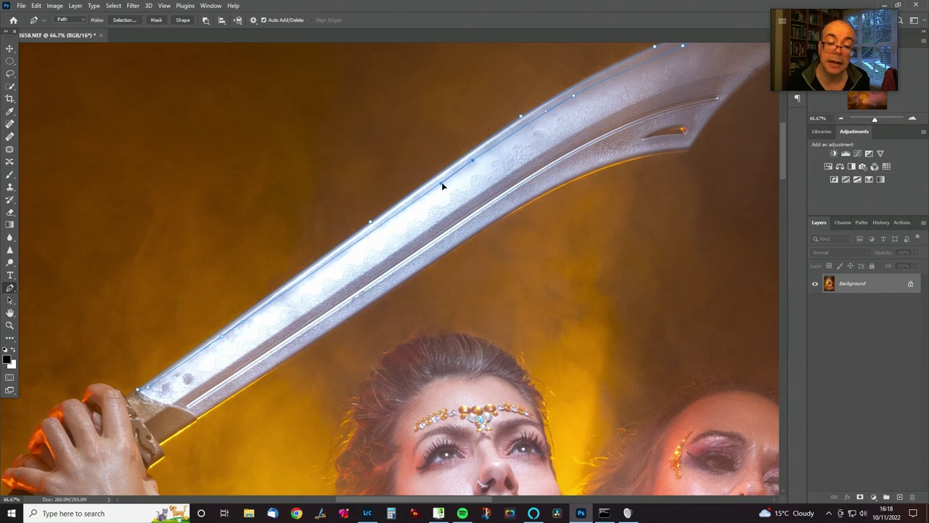
pyautogui.moveTo(443, 186); pyautogui.dragTo(439, 181)
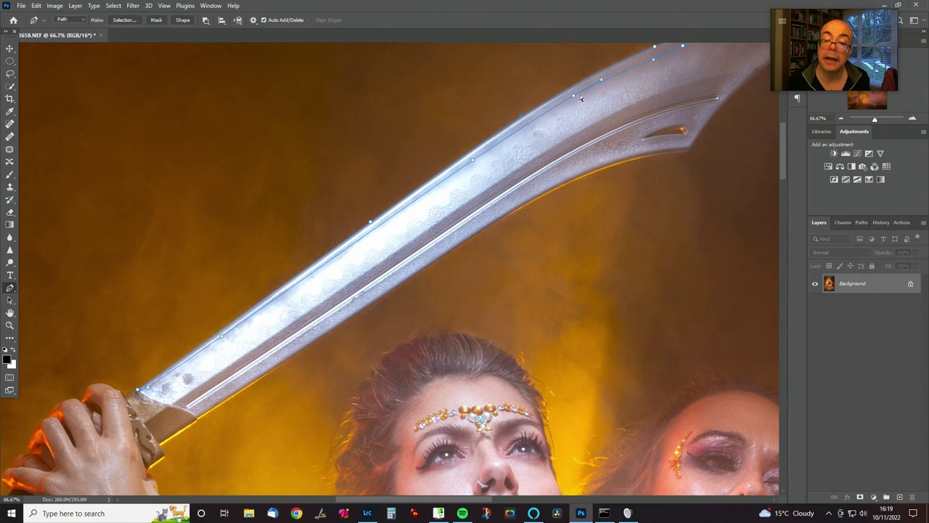
pyautogui.click(516, 129)
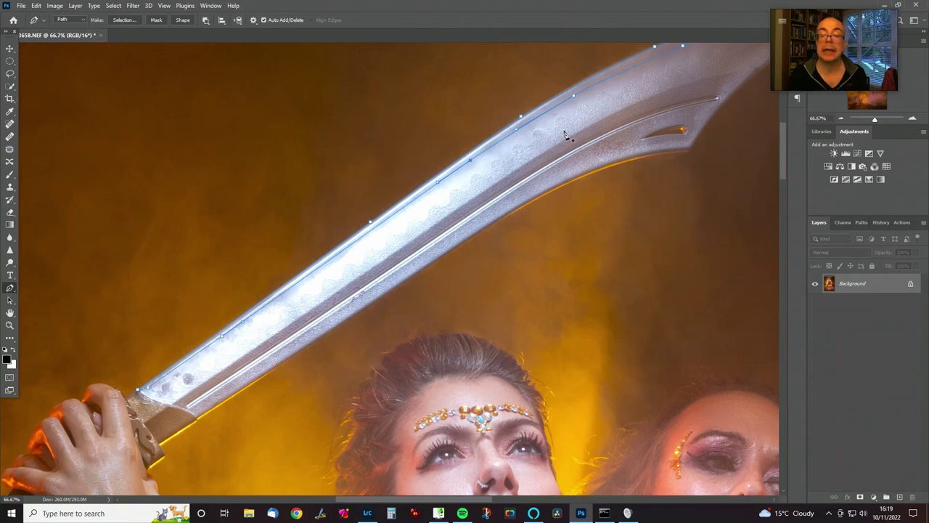
# Adjust the upper-edge anchor points and handles near the sword tip so the path follows the blade's curve.
pyautogui.moveTo(505, 151); pyautogui.dragTo(266, 281)
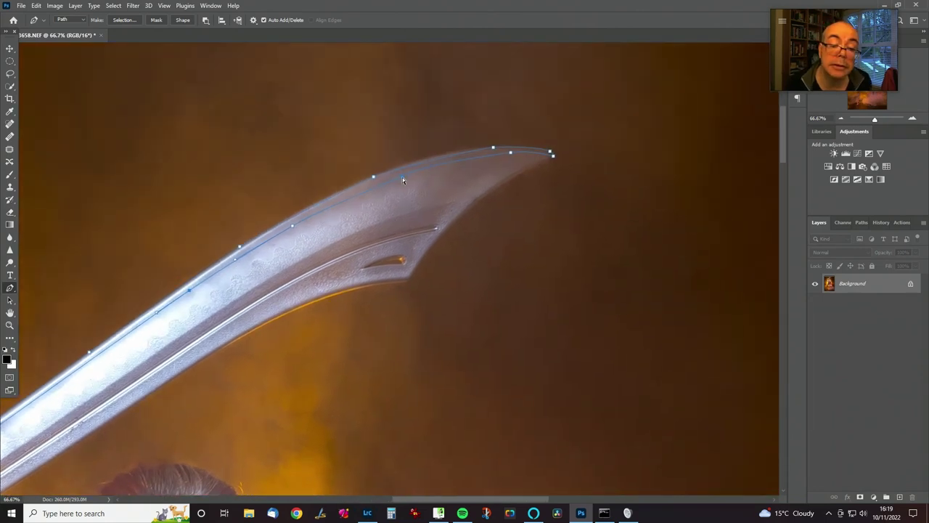
pyautogui.click(352, 191)
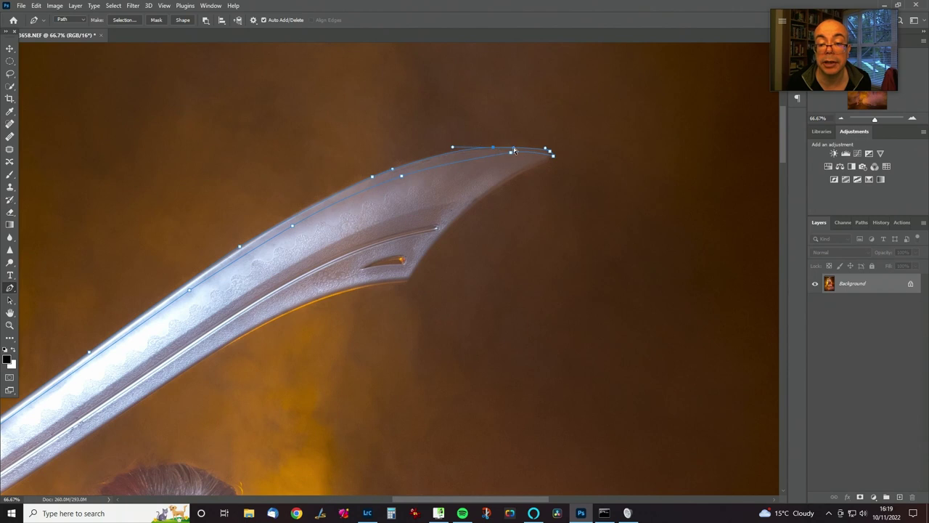
pyautogui.keyDown('ctrl'); pyautogui.click(513, 151); pyautogui.keyUp('ctrl')
pyautogui.moveTo(514, 148); pyautogui.dragTo(520, 147)
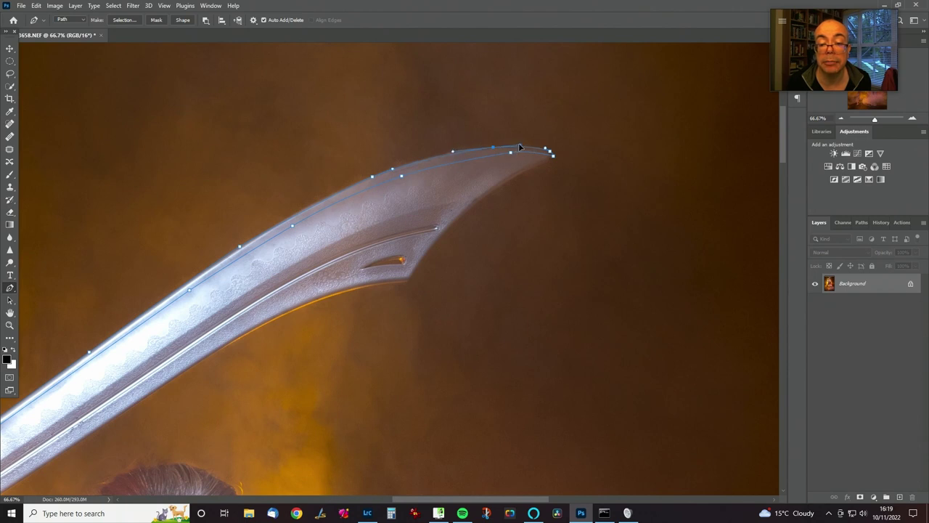
pyautogui.click(553, 158)
pyautogui.moveTo(532, 152); pyautogui.dragTo(528, 153)
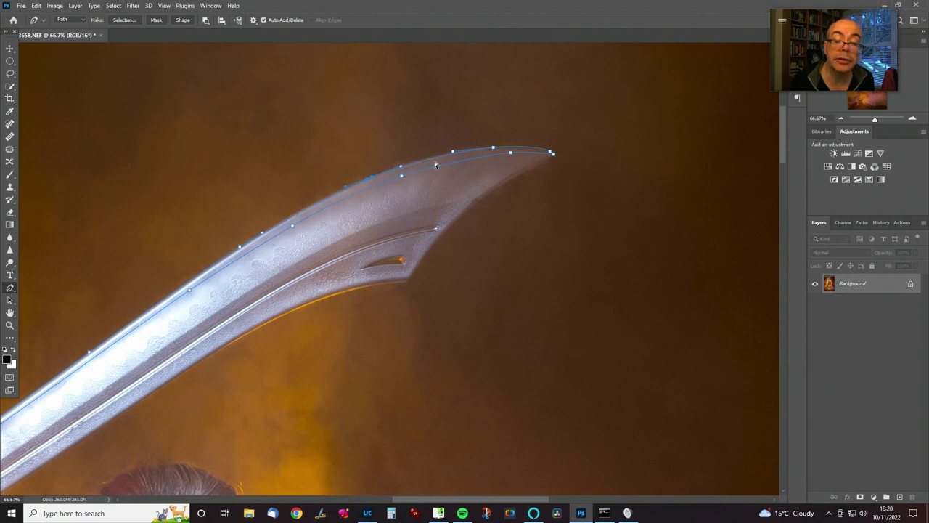
pyautogui.keyDown('ctrl'); pyautogui.click(453, 151); pyautogui.keyUp('ctrl')
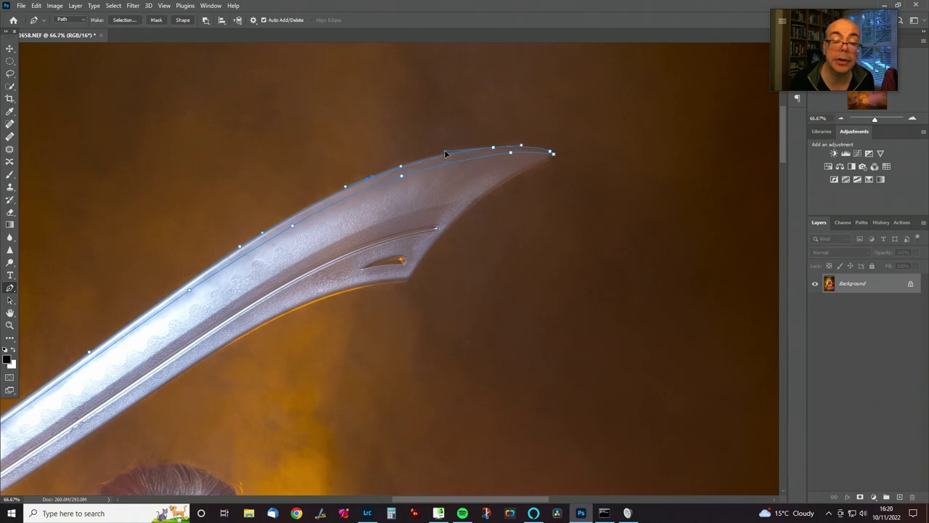
# Refine the mid-blade anchor points and handles on both the upper-edge line and the inner line of the path.
pyautogui.keyDown('ctrl'); pyautogui.click(241, 248); pyautogui.keyUp('ctrl')
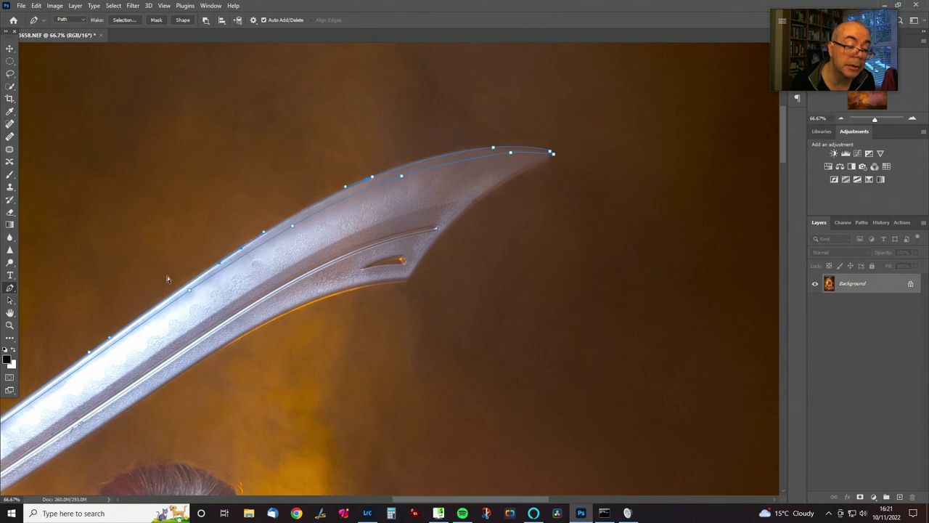
pyautogui.moveTo(265, 268); pyautogui.dragTo(566, 172)
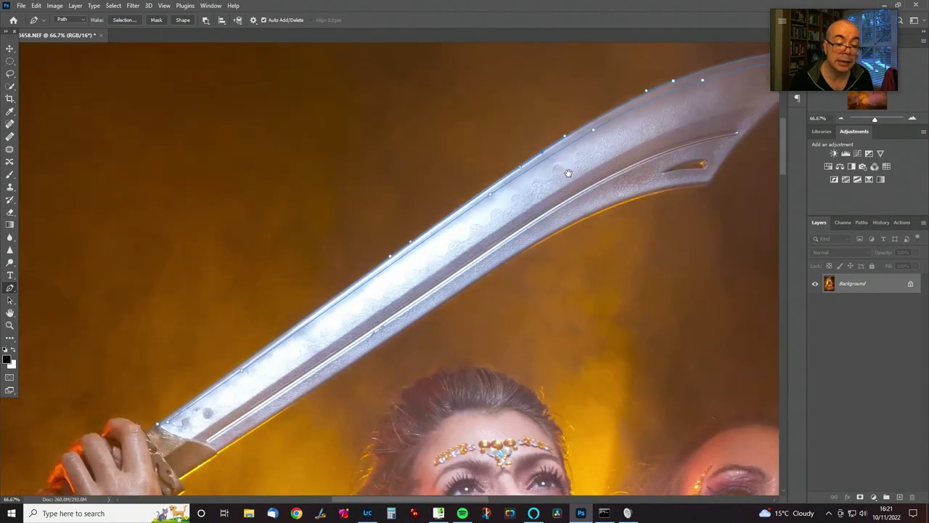
pyautogui.moveTo(441, 281); pyautogui.dragTo(442, 249)
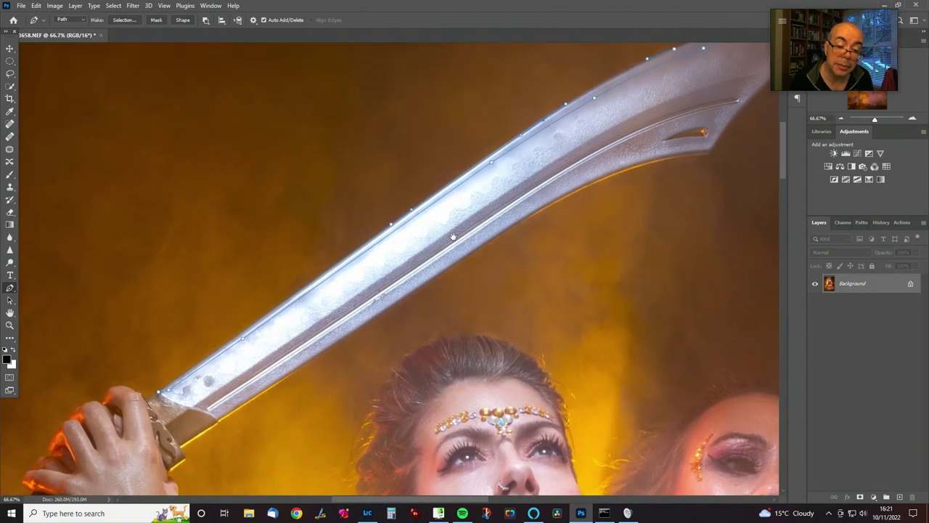
pyautogui.click(390, 226)
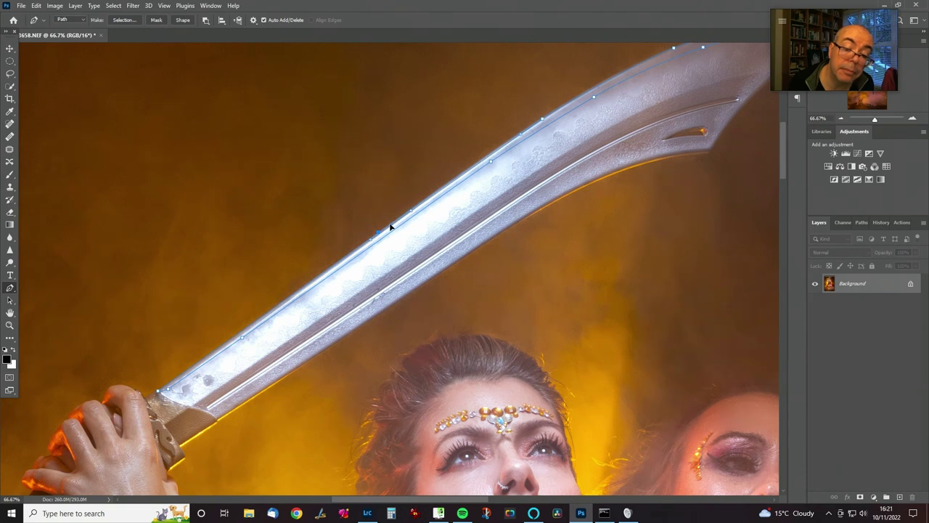
pyautogui.click(491, 163)
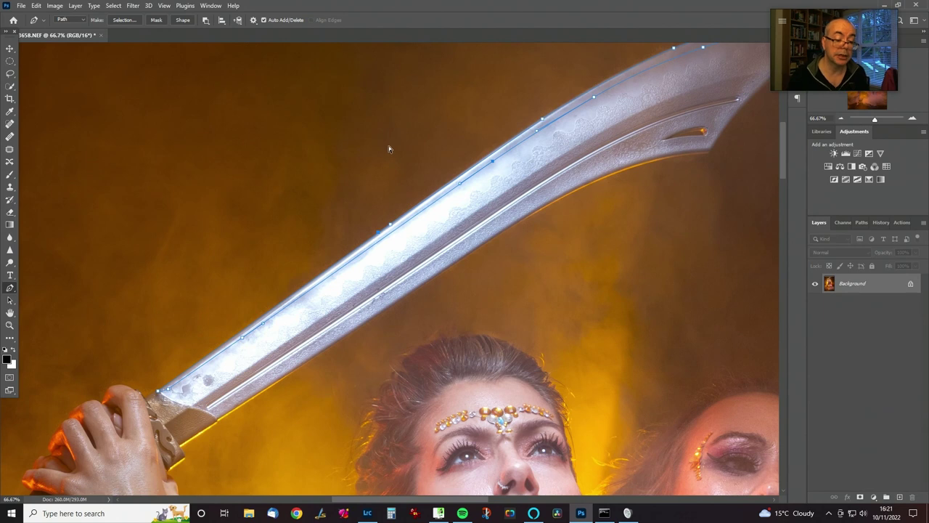
# Reposition the two upper-edge anchor points nearest the sword tip so the path hugs the blade's outer curve.
pyautogui.moveTo(554, 152); pyautogui.dragTo(306, 270)
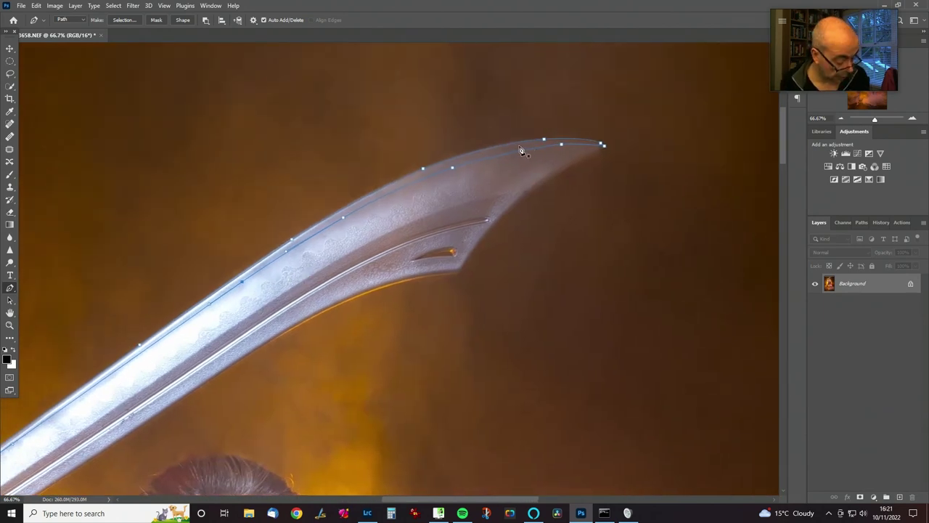
pyautogui.click(424, 172)
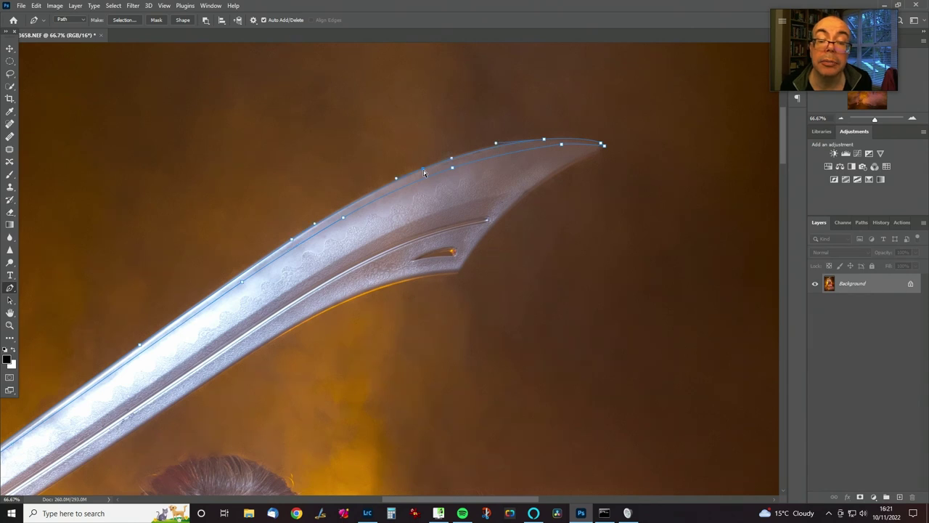
pyautogui.moveTo(425, 172); pyautogui.dragTo(425, 169)
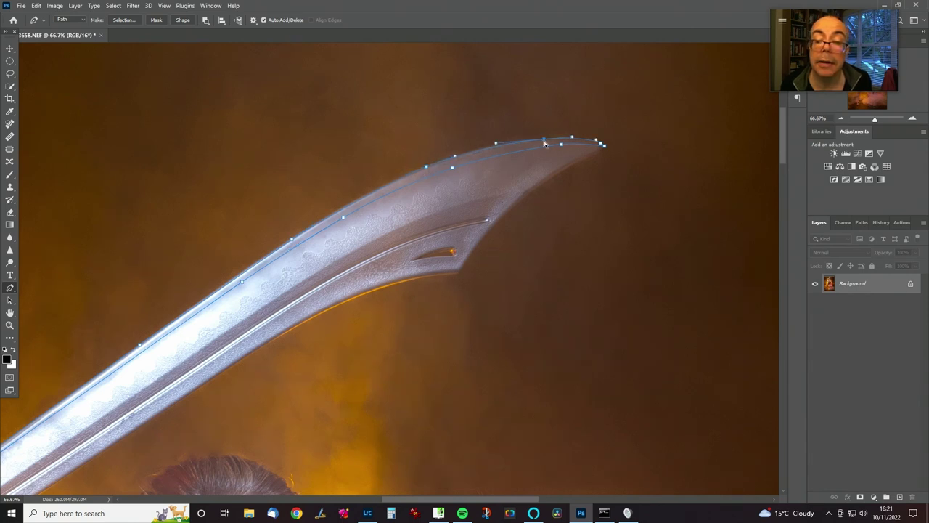
pyautogui.moveTo(544, 139); pyautogui.dragTo(545, 141)
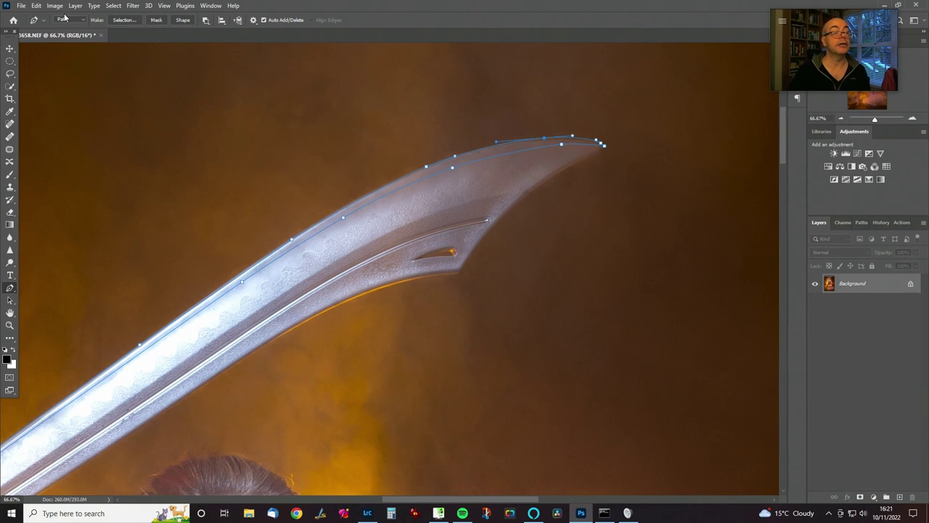
# Convert the path to a new anti-aliased selection with a 1-pixel feather and save it as a new channel named Edge.
pyautogui.click(125, 23)
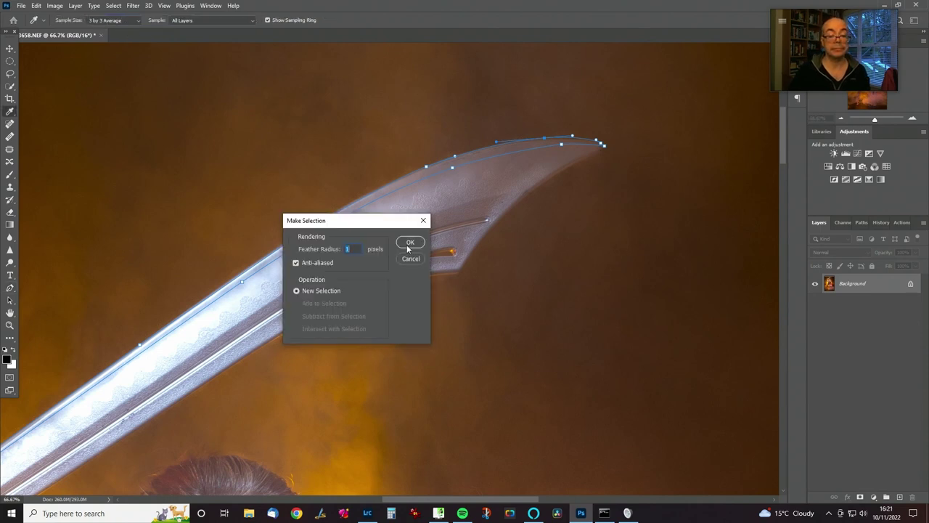
pyautogui.click(409, 243)
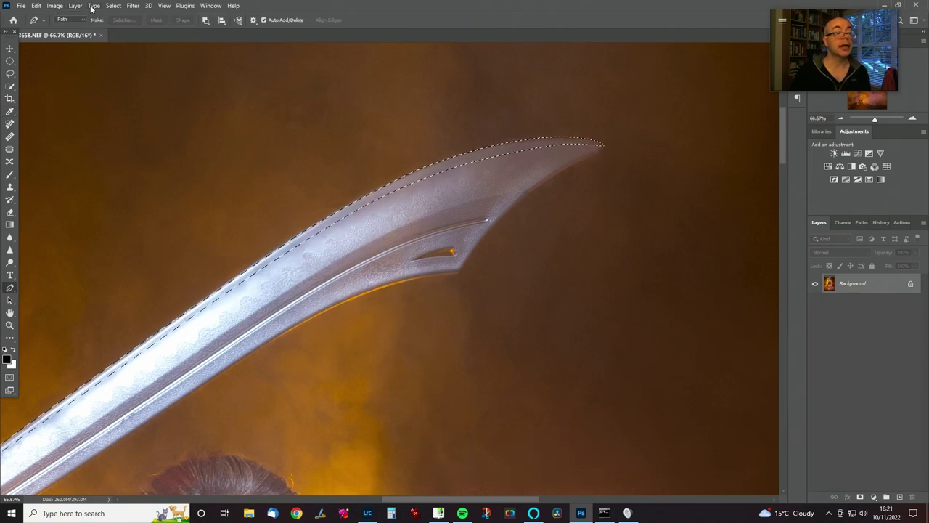
pyautogui.click(113, 6)
pyautogui.click(149, 230)
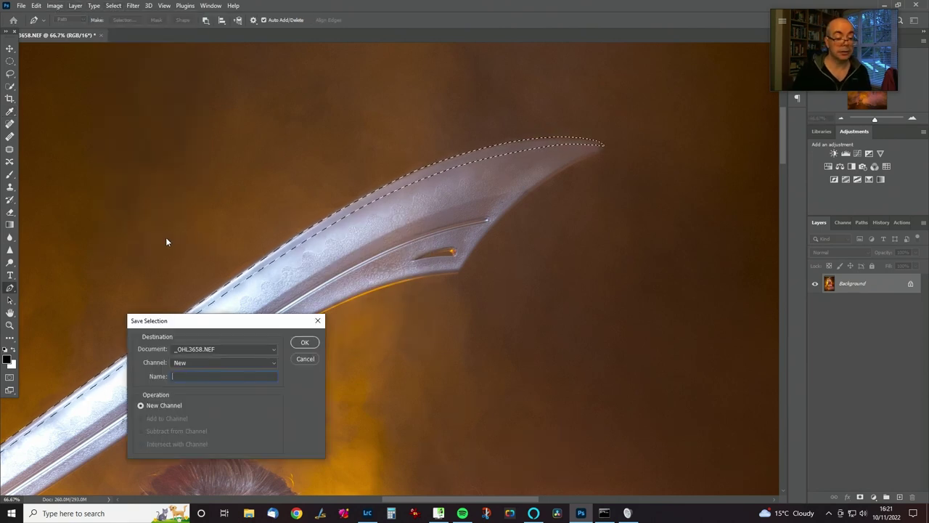
pyautogui.write('Edge')
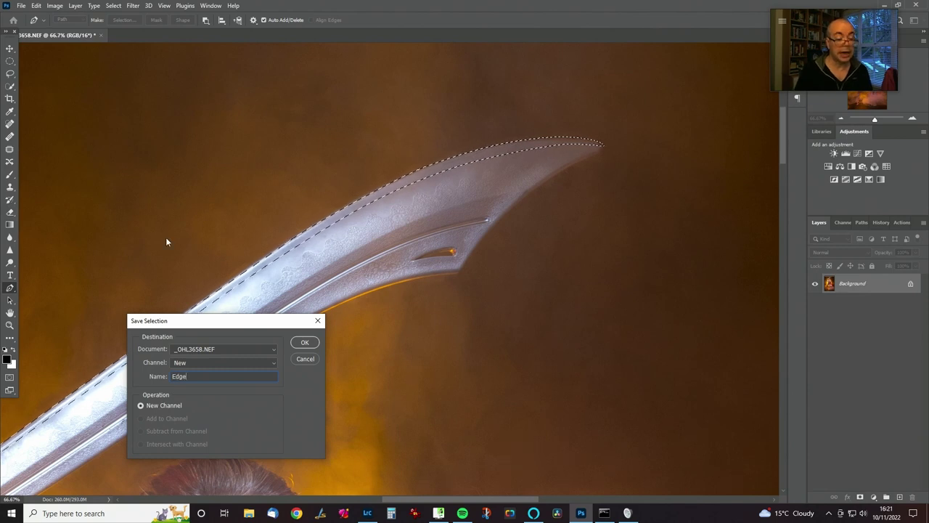
pyautogui.press('Return')
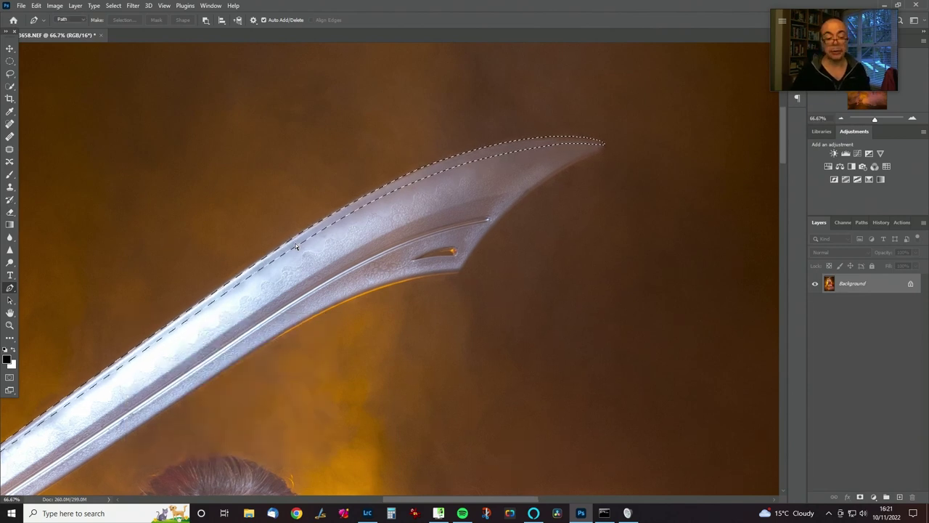
# Try inverting the selection and switch it back to the strip along the blade's upper edge.
pyautogui.scroll(2, 296, 247)
pyautogui.scroll(-4, 296, 247)
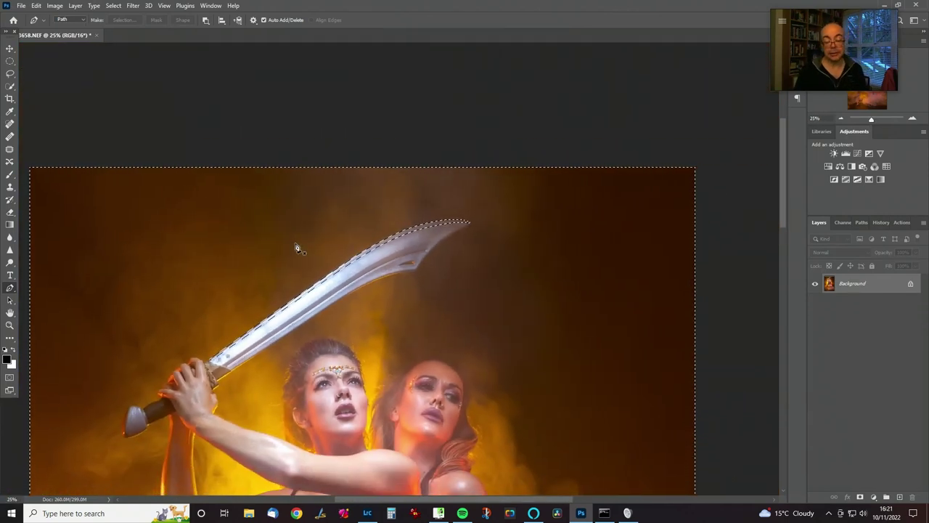
pyautogui.hotkey('ctrl', 'shift', 'i')
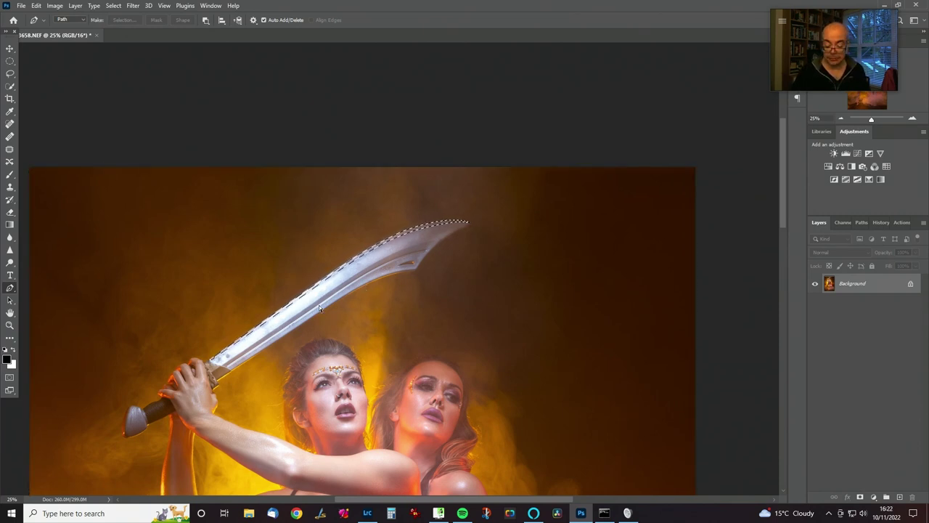
# Set up a foreground-to-background gradient running from white sampled near the sword's hilt to the dull mauve tone sampled near its tip.
pyautogui.scroll(2, 320, 310)
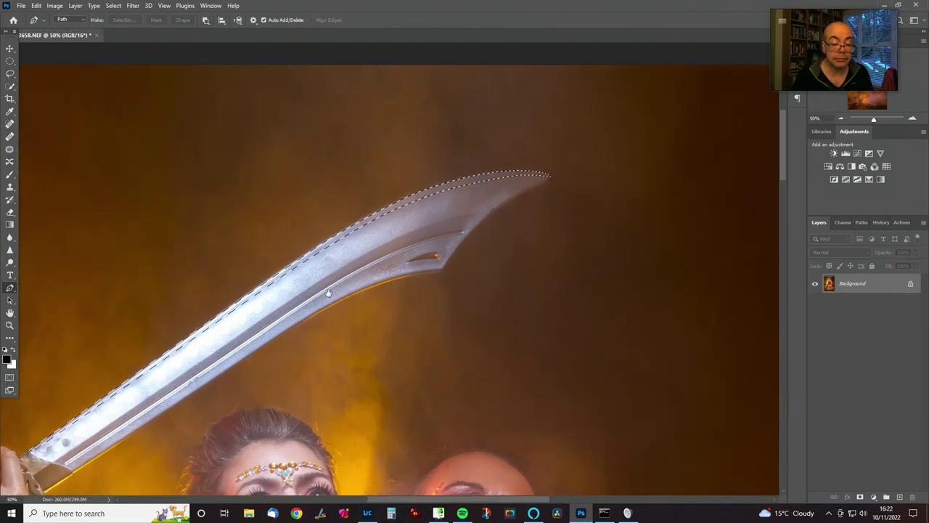
pyautogui.moveTo(328, 292); pyautogui.dragTo(411, 302)
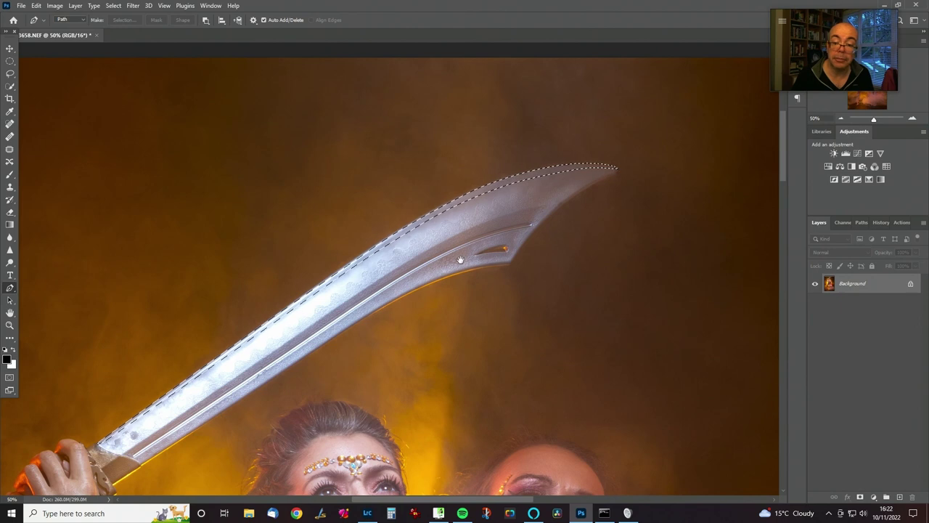
pyautogui.moveTo(460, 259); pyautogui.dragTo(465, 224)
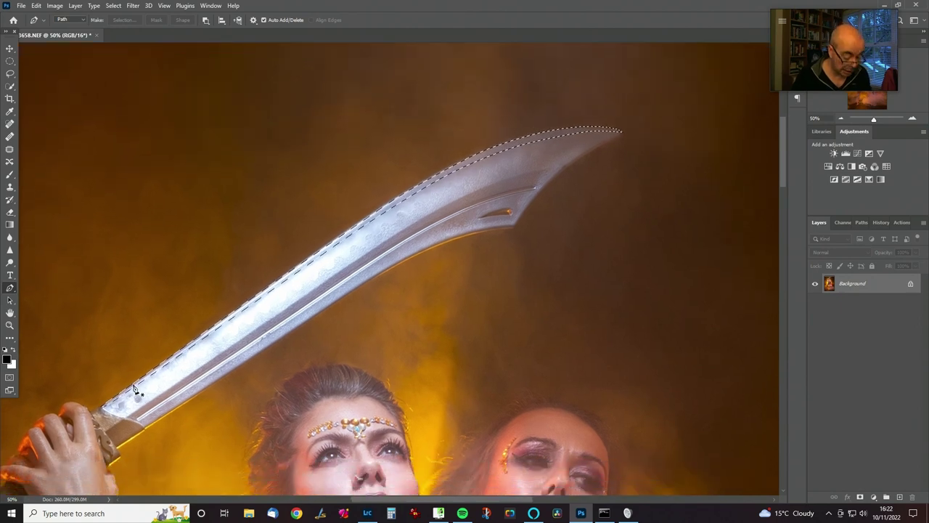
pyautogui.click(10, 224)
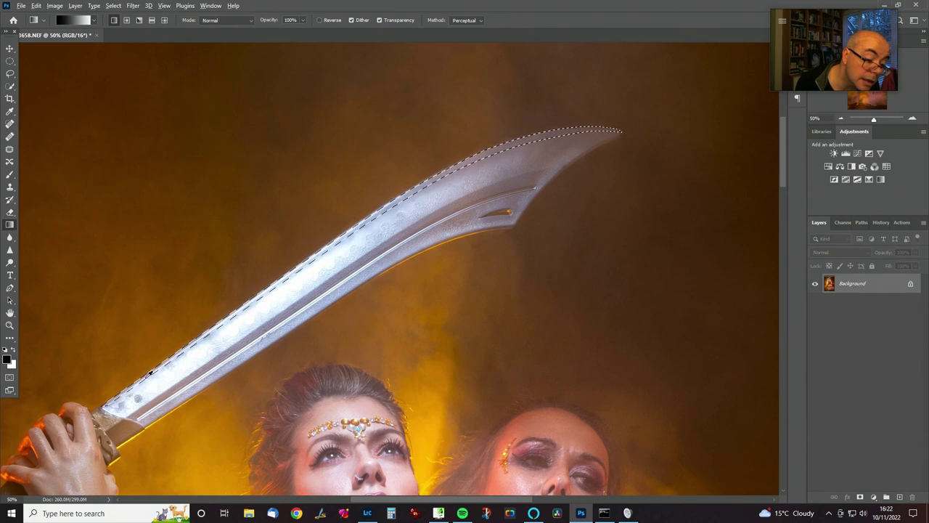
pyautogui.keyDown('alt'); pyautogui.click(154, 380); pyautogui.keyUp('alt')
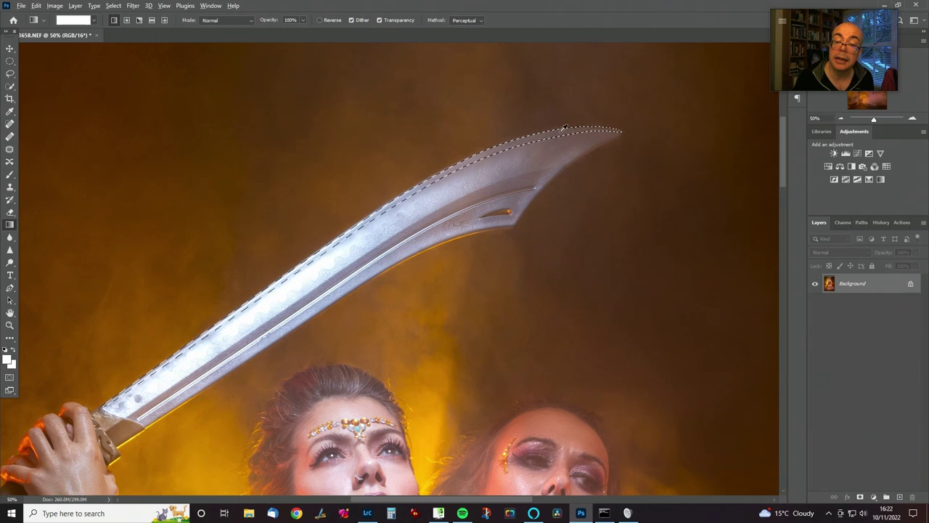
pyautogui.keyDown('alt'); pyautogui.click(597, 124); pyautogui.keyUp('alt')
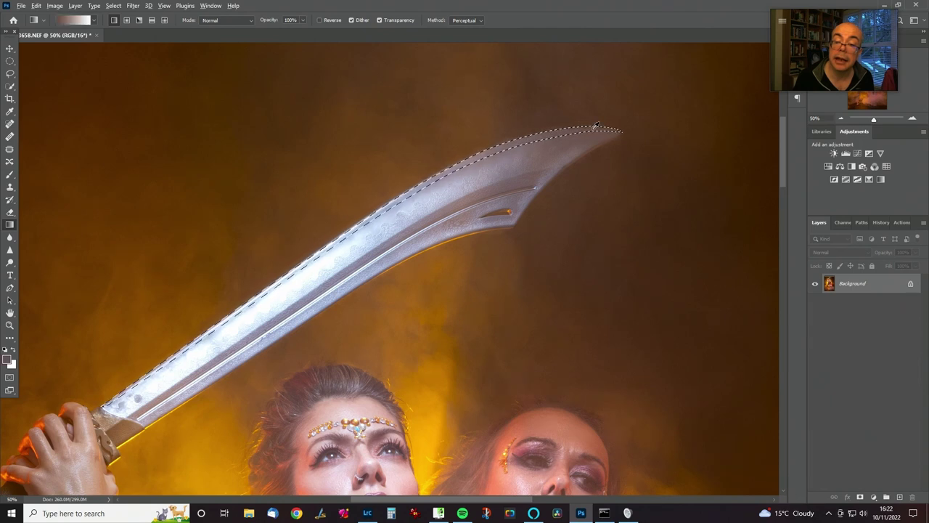
pyautogui.click(11, 351)
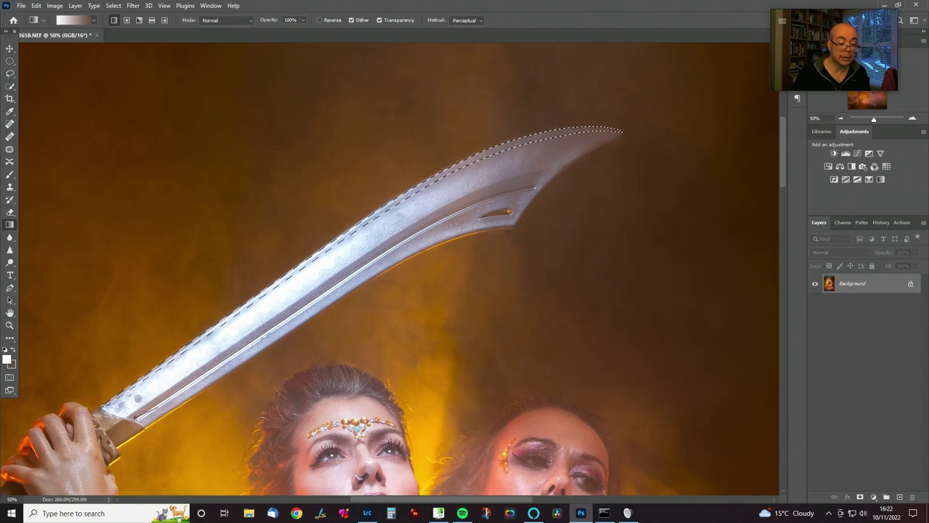
# Try the gradient on the selected blade edge directly on the Background layer, and clear and restore the selection.
pyautogui.moveTo(136, 418); pyautogui.dragTo(535, 53)
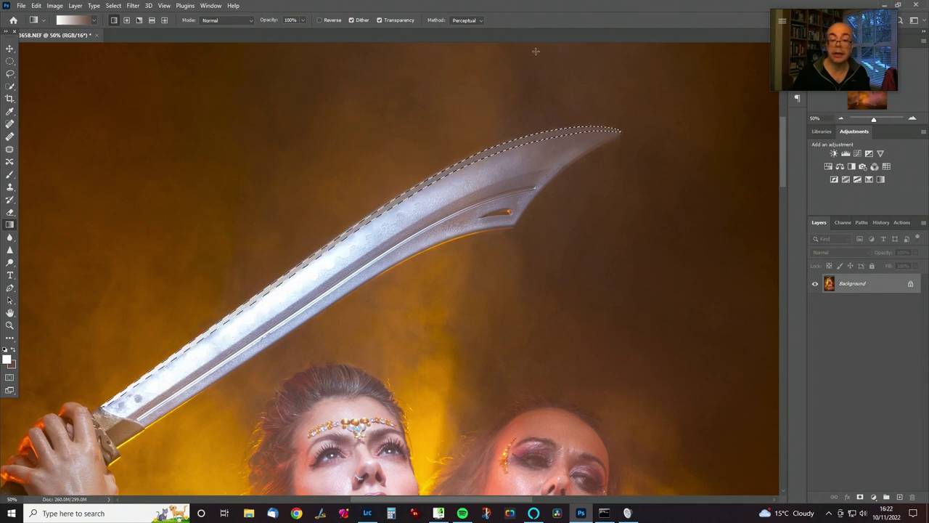
pyautogui.hotkey('ctrl', 'd')
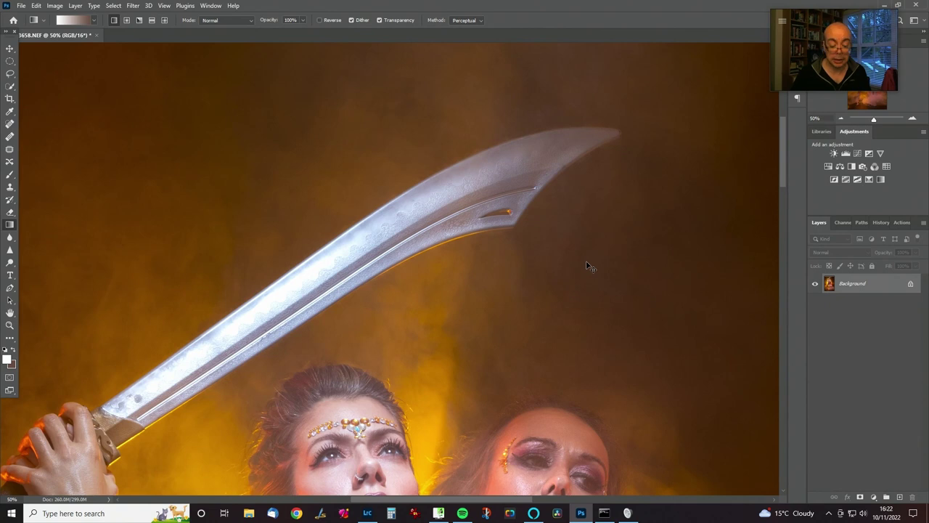
pyautogui.hotkey('ctrl', 'shift', 'd')
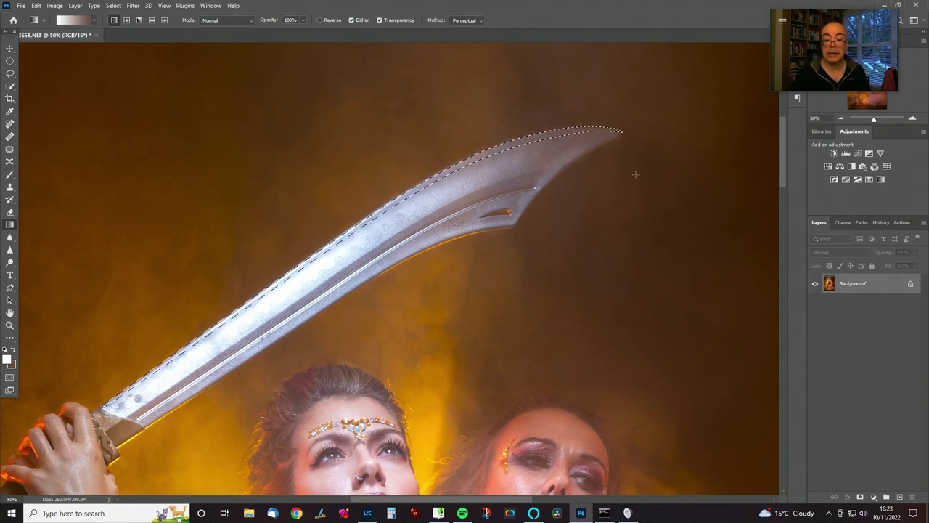
pyautogui.hotkey('ctrl', 'd')
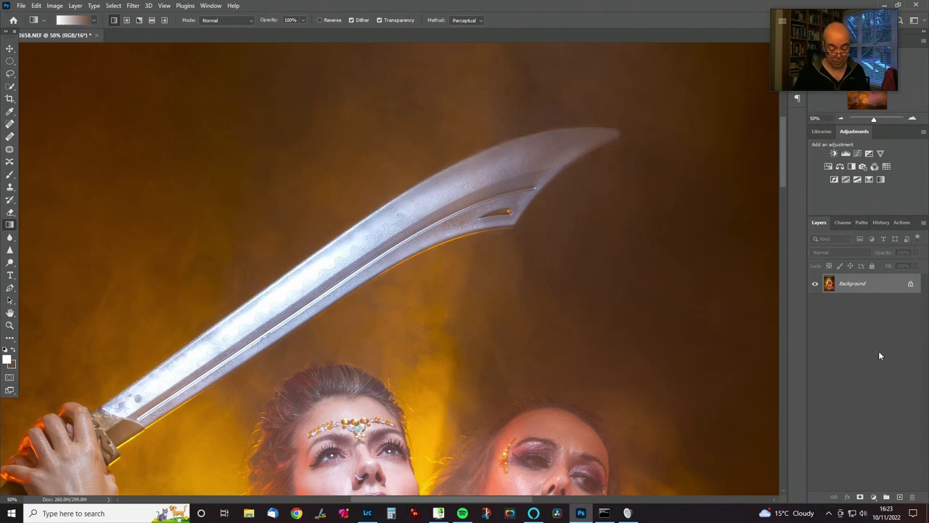
# Add a new layer, reselect the blade-edge strip, fill it with the linear gradient from hilt to tip, and deselect.
pyautogui.click(899, 498)
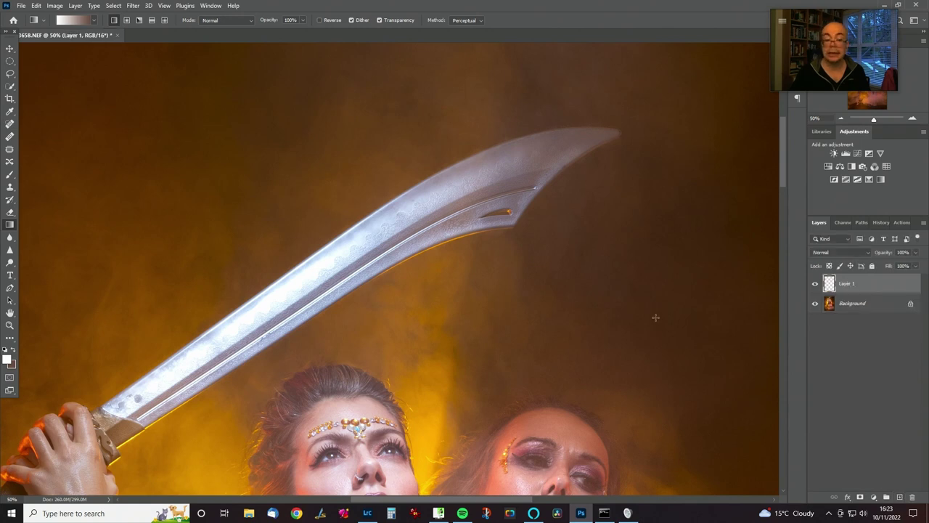
pyautogui.hotkey('ctrl', 'shift', 'd')
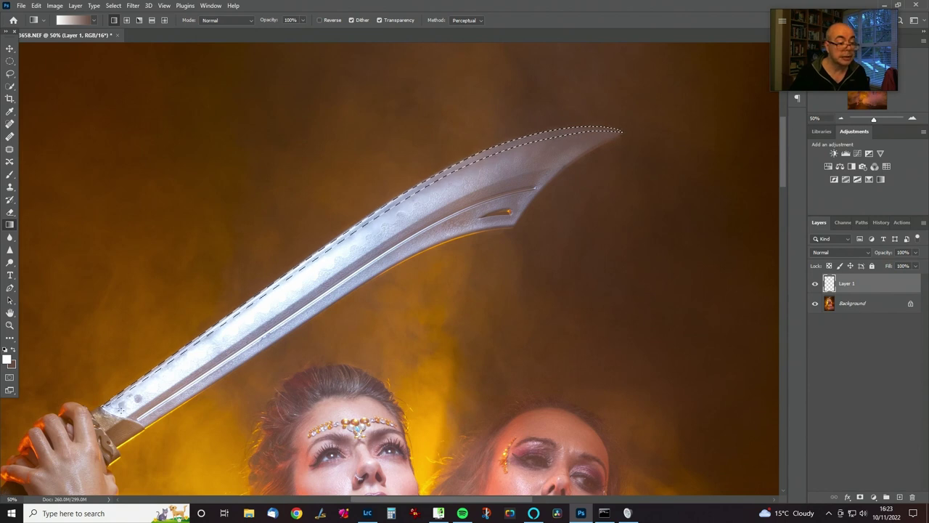
pyautogui.moveTo(120, 408); pyautogui.dragTo(562, 138)
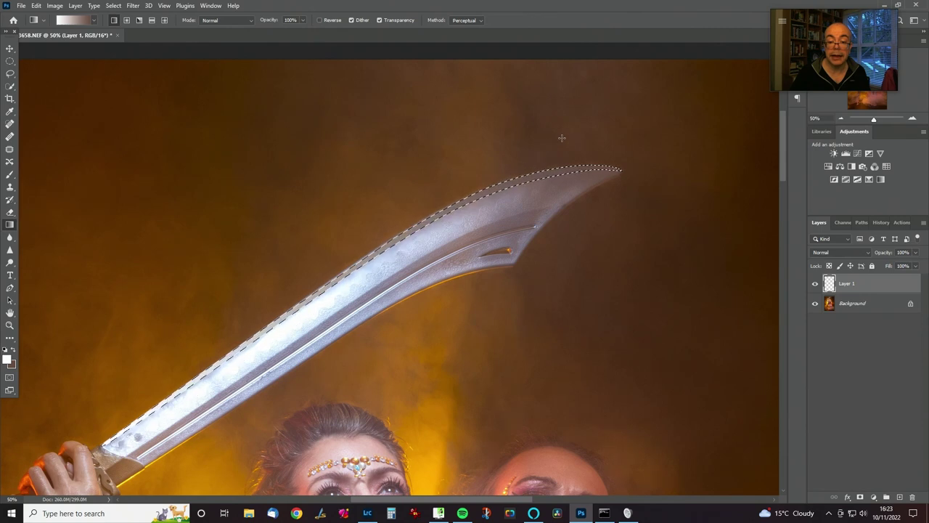
pyautogui.hotkey('ctrl', 'd')
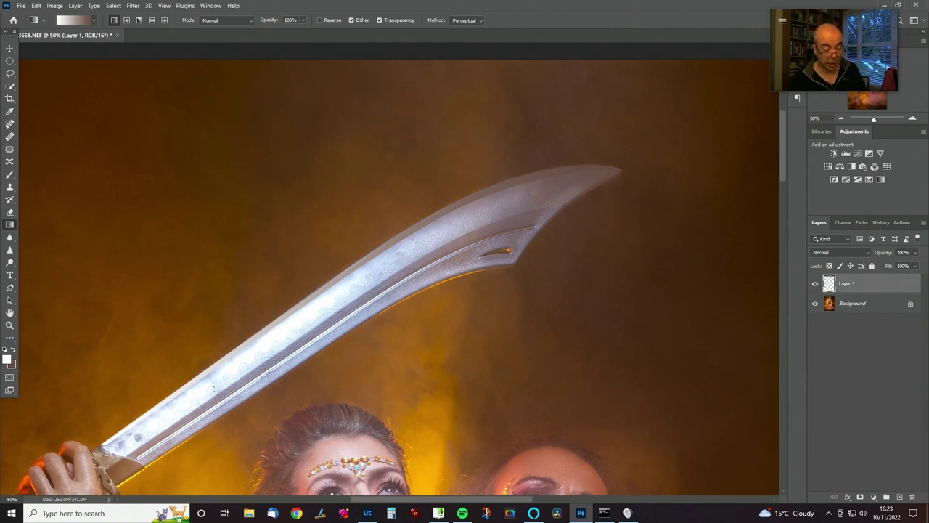
# Brush a white highlight onto the blade-edge strip toward the sword tip on Layer 1.
pyautogui.press('b')
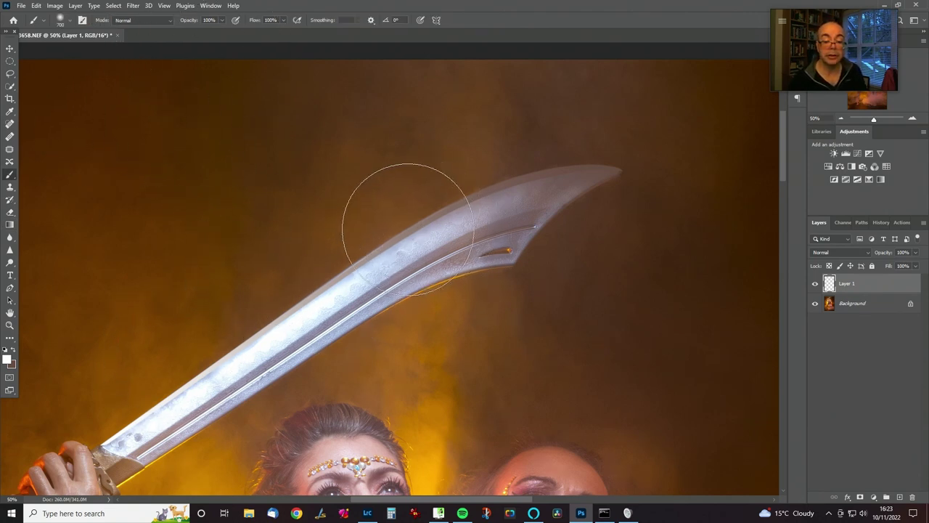
pyautogui.moveTo(481, 182)
pyautogui.mouseDown()
pyautogui.moveTo(452, 177)
pyautogui.moveTo(389, 214)
pyautogui.mouseUp()
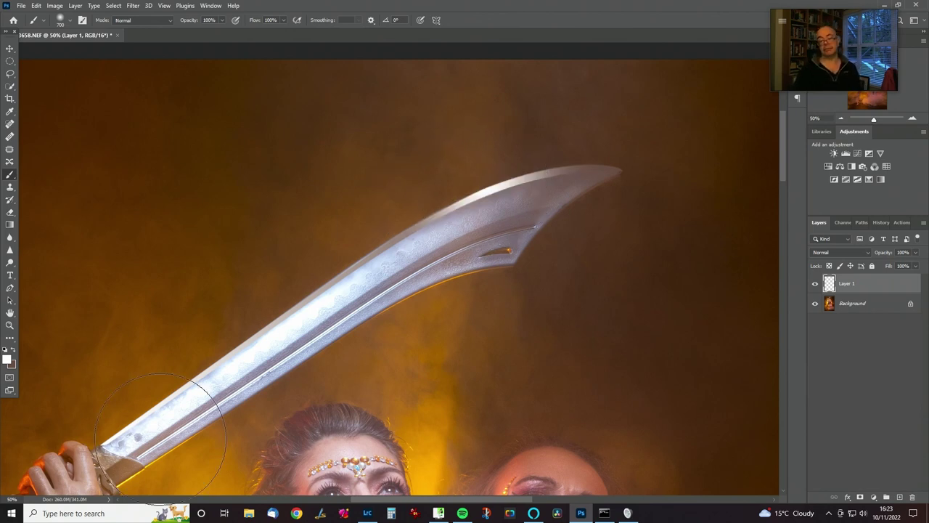
# Compare the whole image with Layer 1 hidden and shown, and merge the layer down into the Background.
pyautogui.hotkey('ctrl', '0')
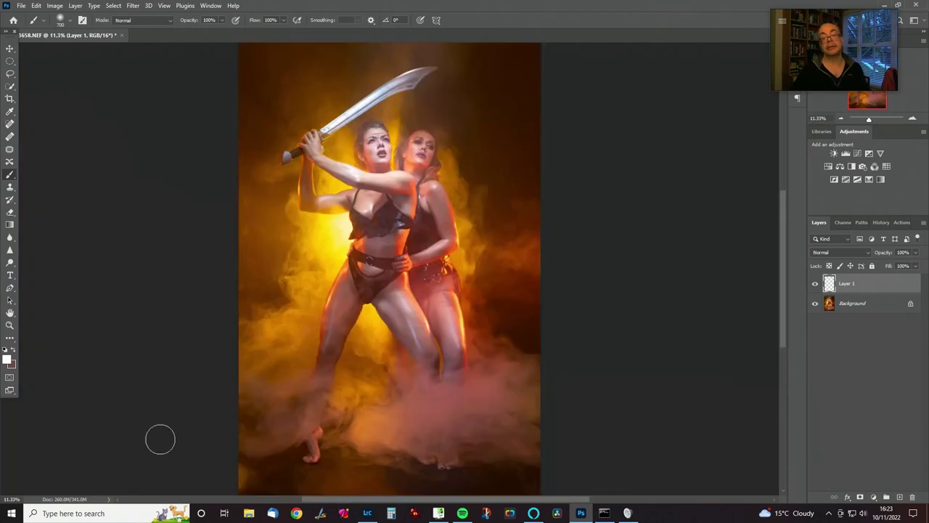
pyautogui.click(814, 284)
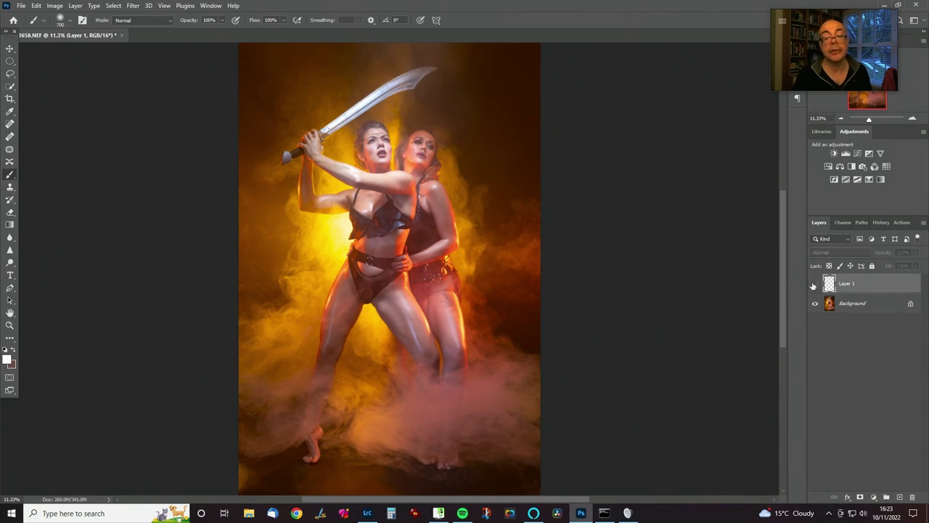
pyautogui.click(813, 284)
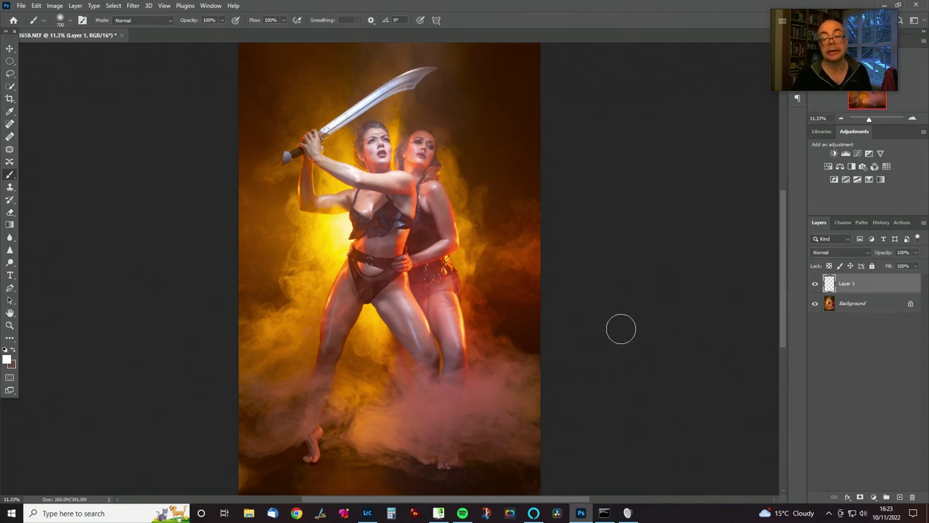
pyautogui.hotkey('ctrl', 'e')
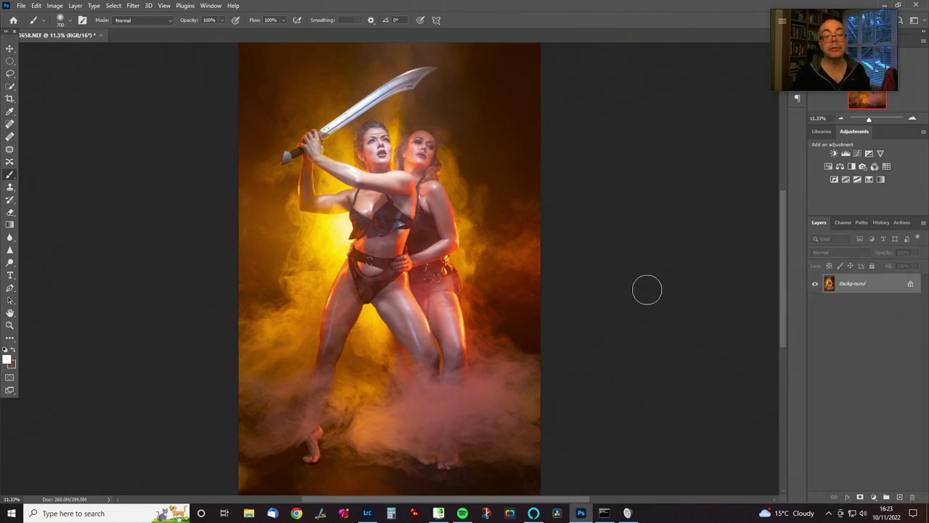
# Inspect the two women up close, moving from their bodies up to the faces and eyes.
pyautogui.hotkey('ctrl', '+')
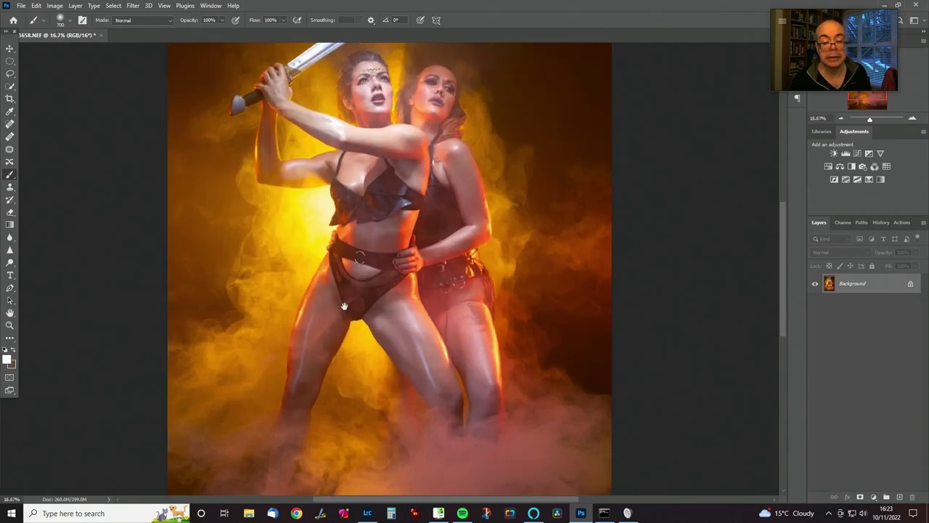
pyautogui.moveTo(355, 301); pyautogui.dragTo(309, 393)
pyautogui.moveTo(493, 343); pyautogui.dragTo(463, 365)
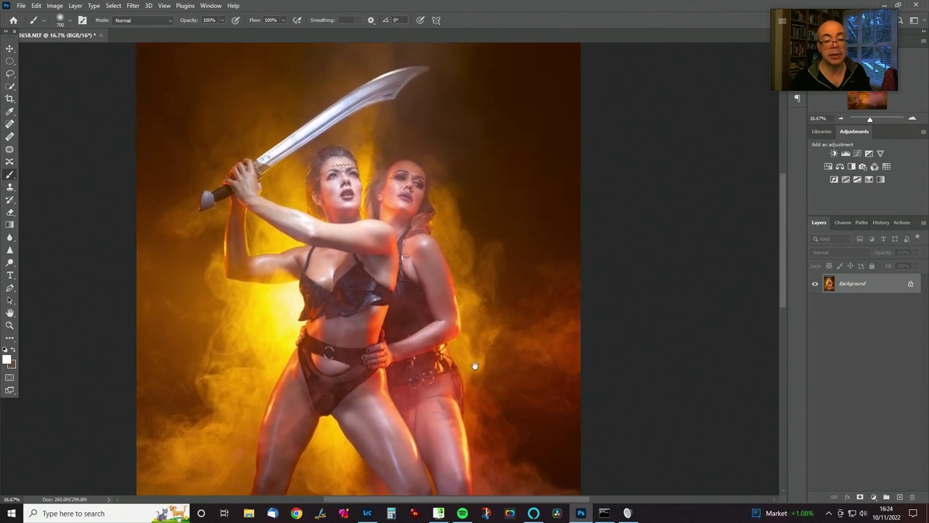
pyautogui.hotkey('ctrl', '+')
pyautogui.hotkey('ctrl', '+')
pyautogui.hotkey('ctrl', '+')
pyautogui.hotkey('ctrl', '+')
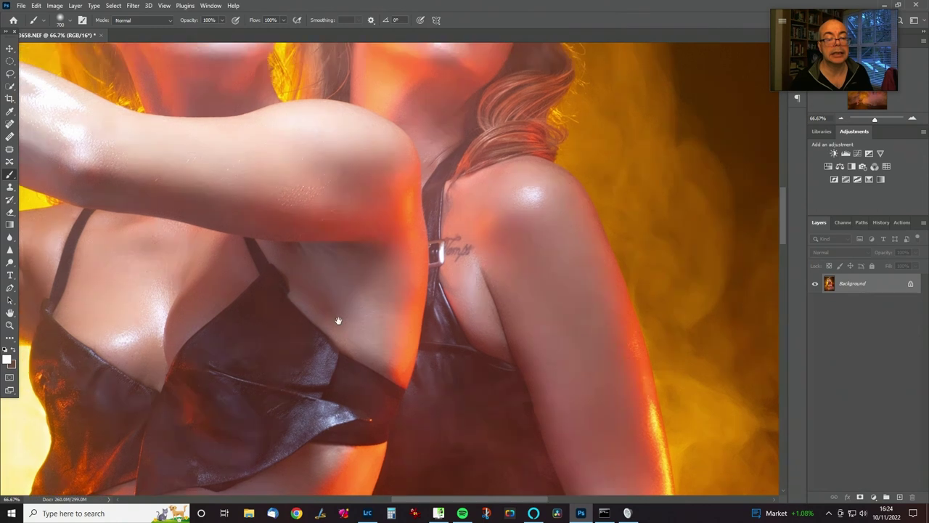
pyautogui.moveTo(336, 319); pyautogui.dragTo(342, 373)
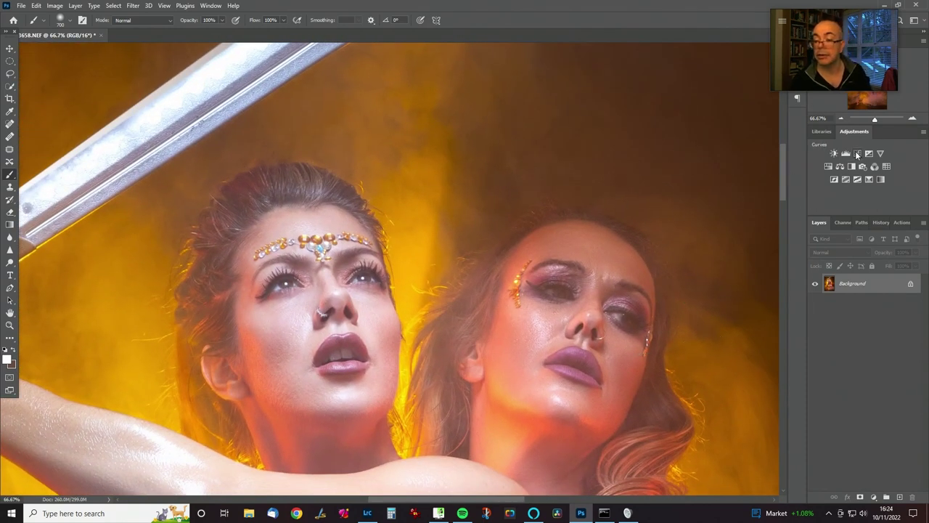
pyautogui.click(858, 155)
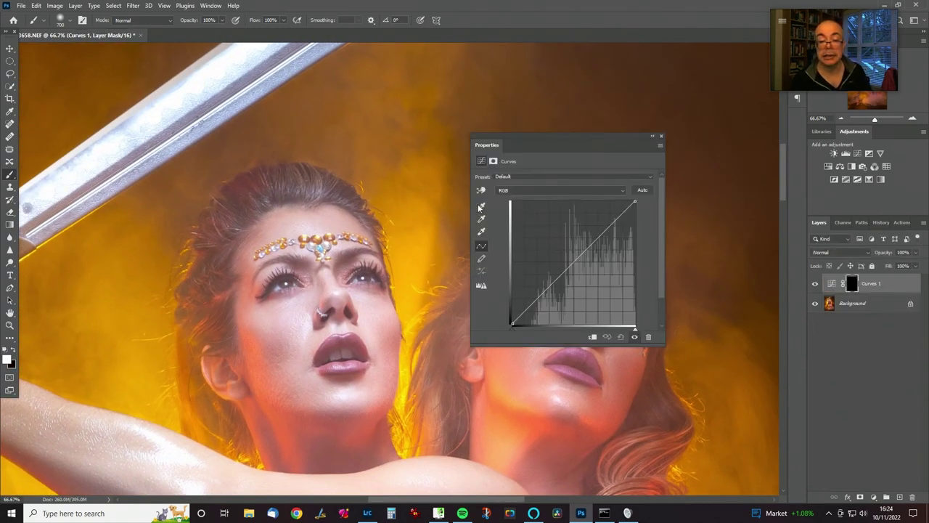
pyautogui.click(480, 190)
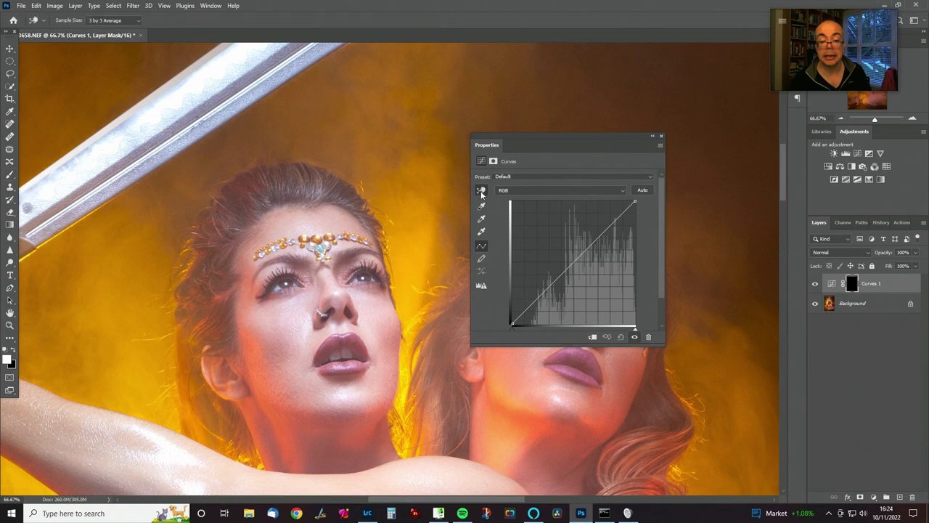
pyautogui.click(279, 285)
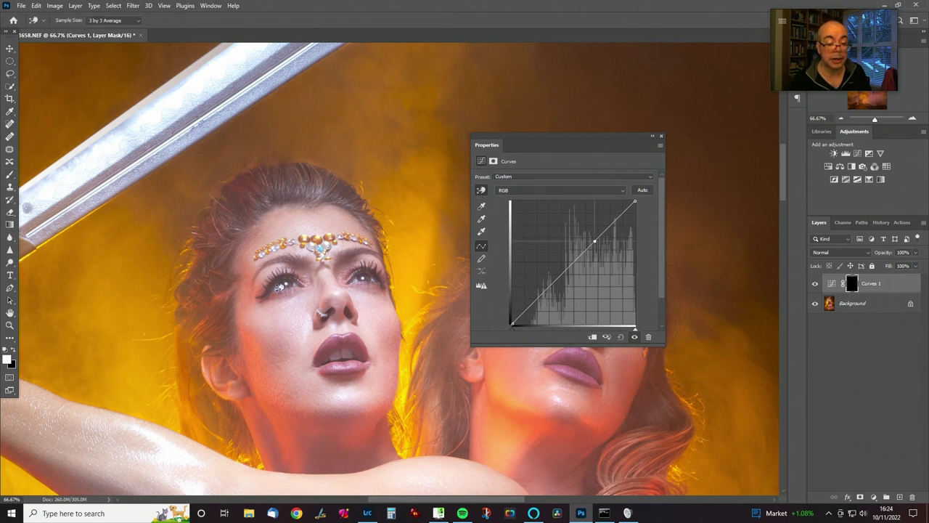
pyautogui.moveTo(279, 287); pyautogui.dragTo(280, 253)
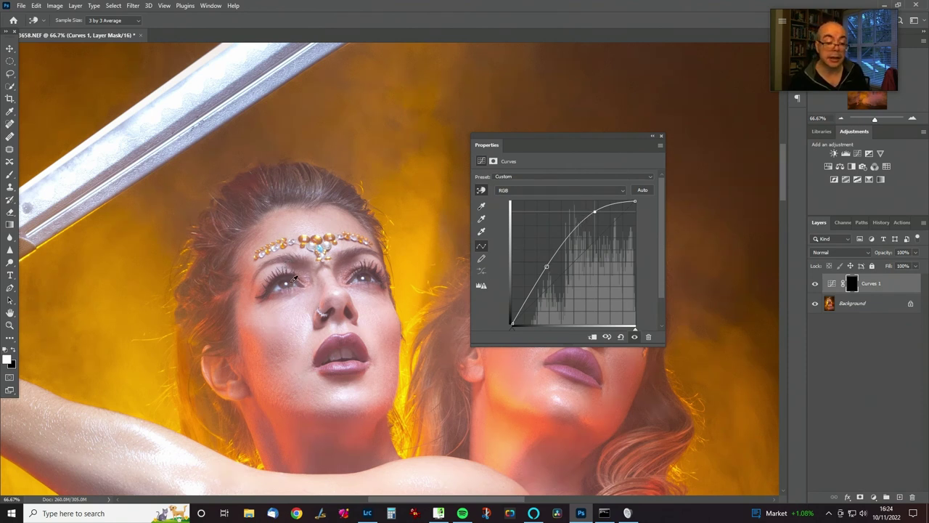
pyautogui.moveTo(294, 279); pyautogui.dragTo(291, 312)
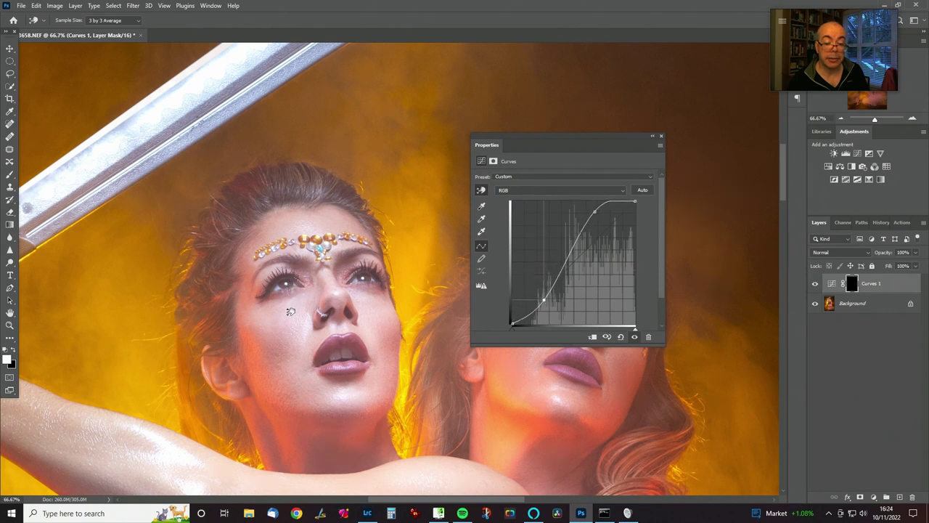
pyautogui.click(815, 284)
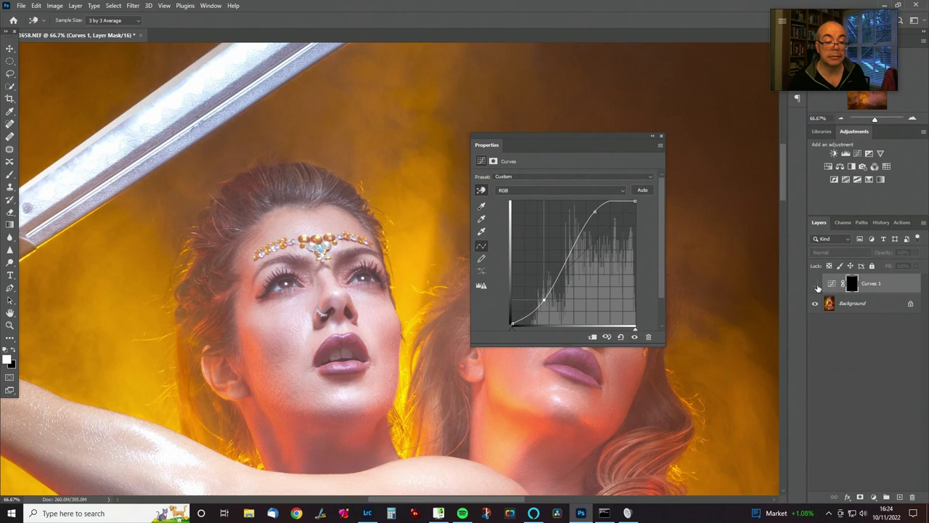
pyautogui.click(815, 284)
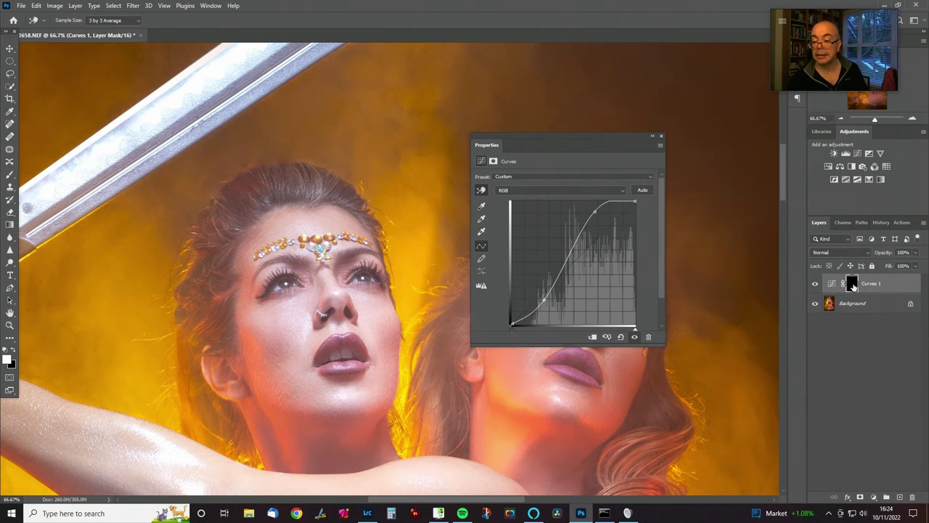
pyautogui.press('b')
pyautogui.click(854, 284)
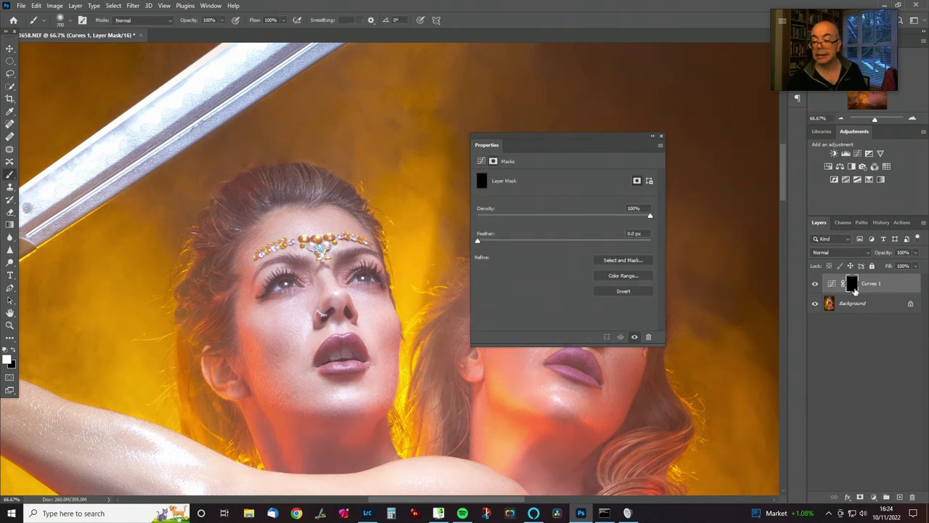
pyautogui.moveTo(885, 286); pyautogui.dragTo(913, 497)
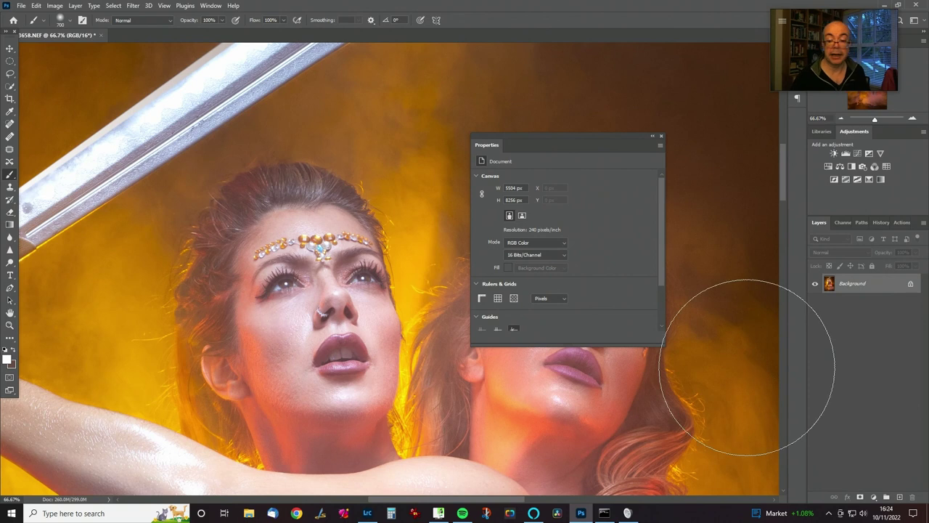
# Add a Curves adjustment layer with on-image adjustment, raising the bright tone and lowering the dark tone sampled from the front woman's eye.
pyautogui.click(858, 154)
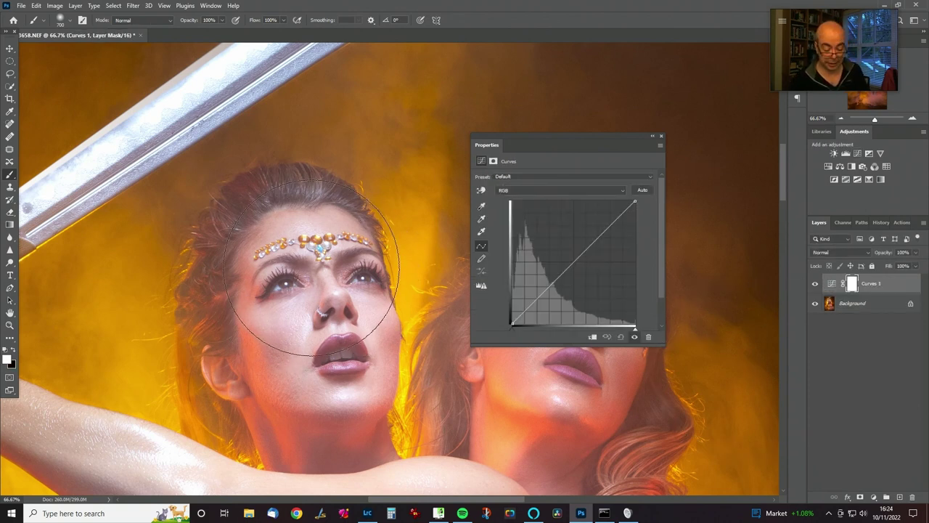
pyautogui.click(479, 189)
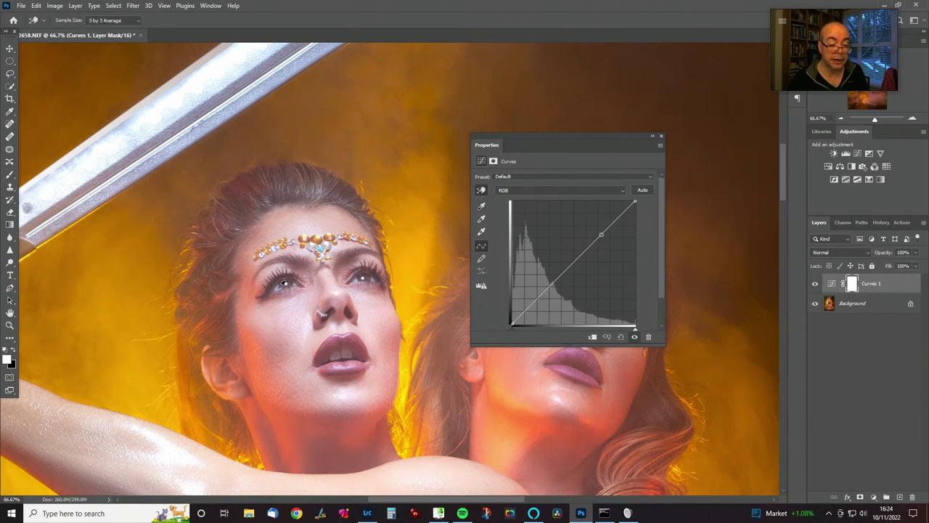
pyautogui.moveTo(279, 286); pyautogui.dragTo(285, 266)
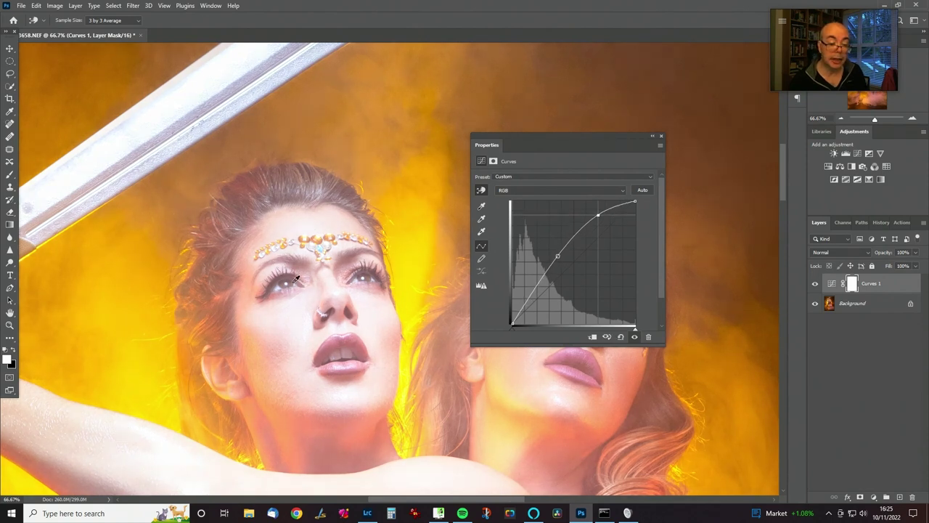
pyautogui.moveTo(296, 278); pyautogui.dragTo(292, 298)
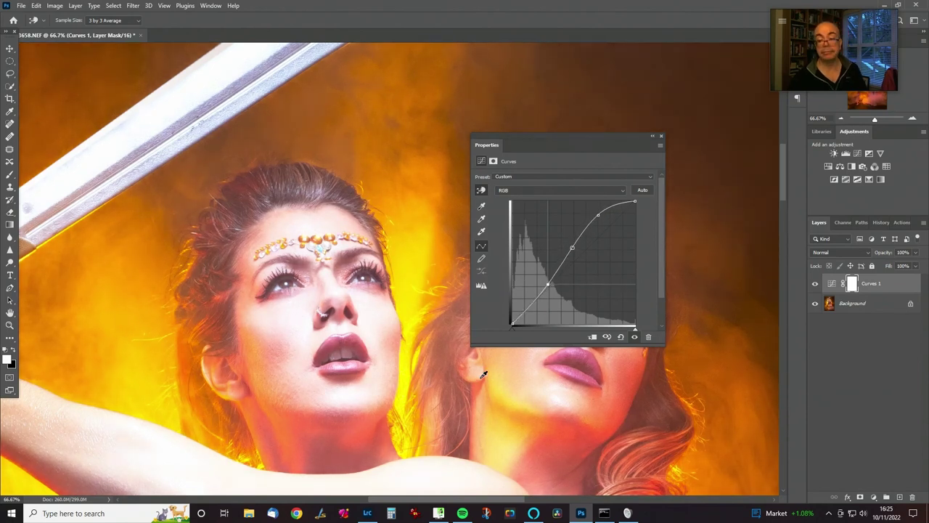
# Check the Curves effect on the whole image and on the faces at 100%, and invert its layer mask to black.
pyautogui.hotkey('ctrl', '0')
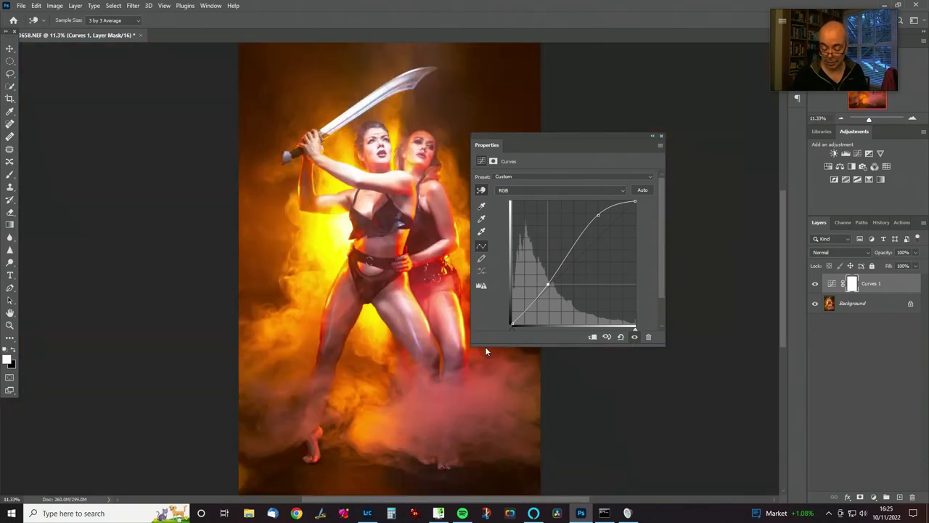
pyautogui.hotkey('ctrl', '1')
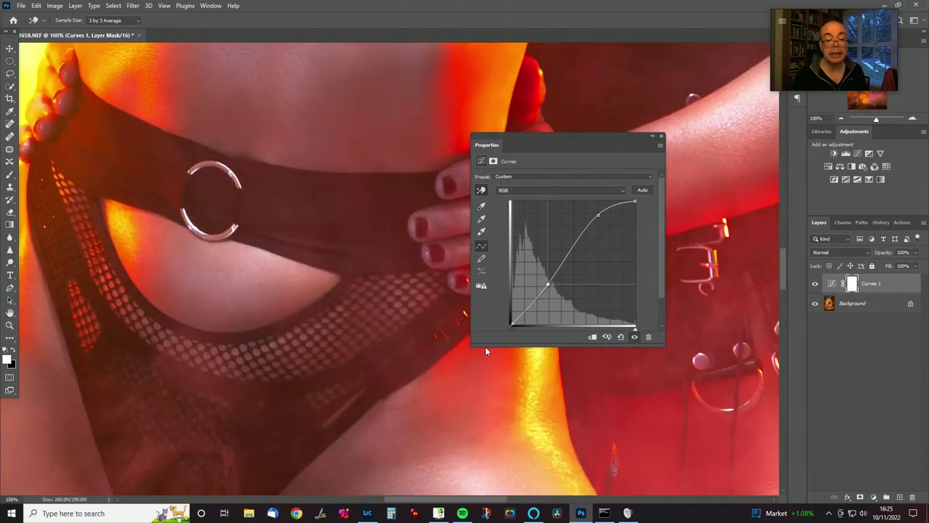
pyautogui.moveTo(371, 205); pyautogui.dragTo(418, 483)
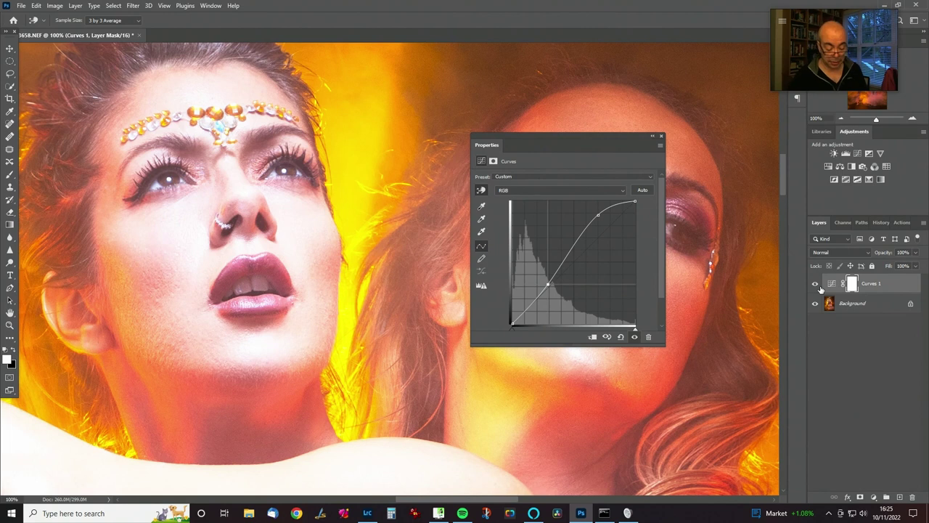
pyautogui.hotkey('ctrl', 'i')
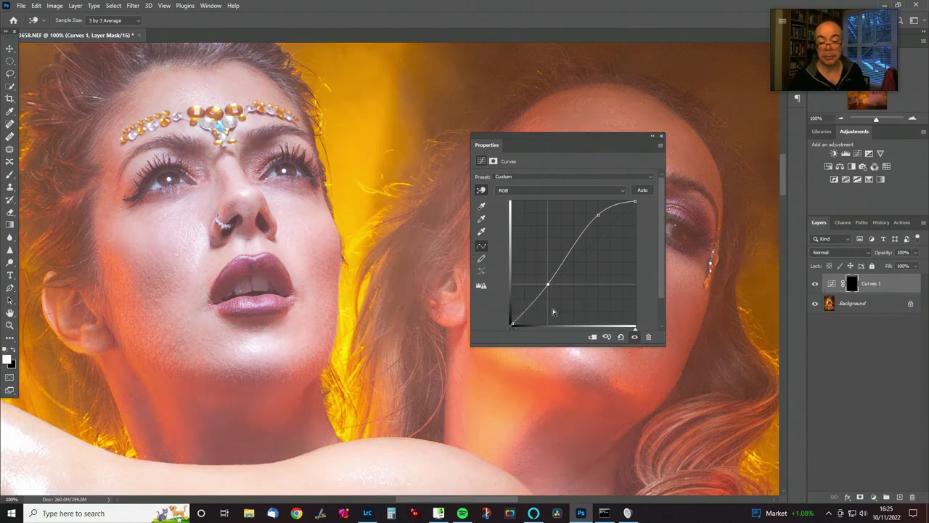
# Paint white on the Curves mask over both of the front woman's eyes with a small soft brush of about 125 px.
pyautogui.press('b')
pyautogui.press('[')
pyautogui.press('[')
pyautogui.press('[')
pyautogui.press('[')
pyautogui.press('[')
pyautogui.press('[')
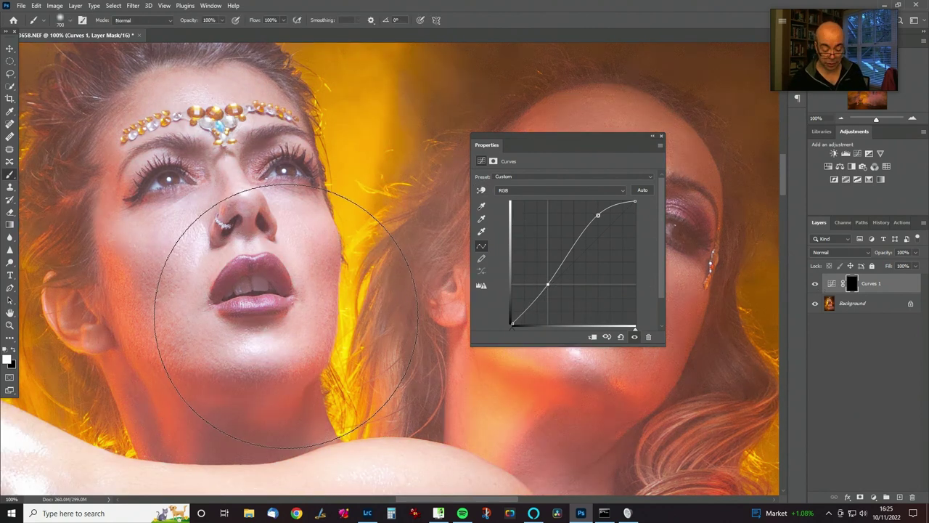
pyautogui.moveTo(161, 203)
pyautogui.mouseDown()
pyautogui.moveTo(178, 170)
pyautogui.moveTo(165, 177)
pyautogui.mouseUp()
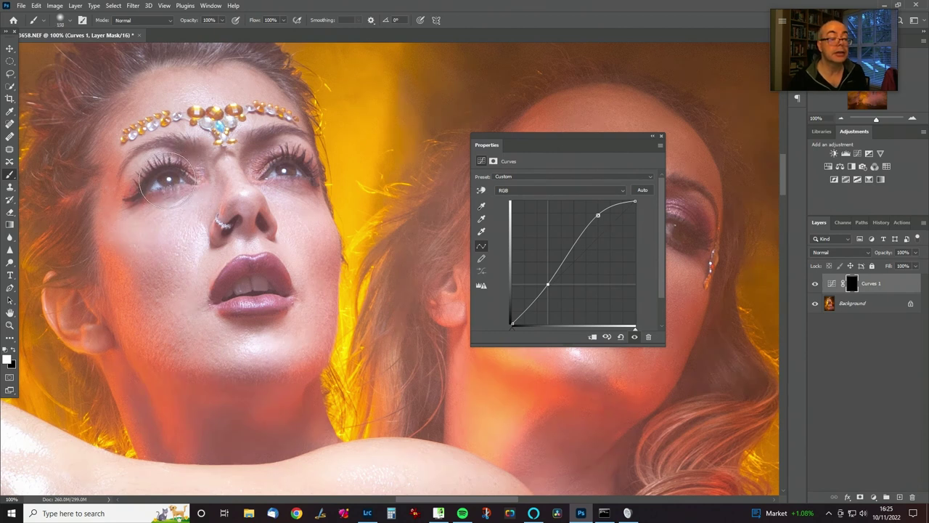
pyautogui.press('[')
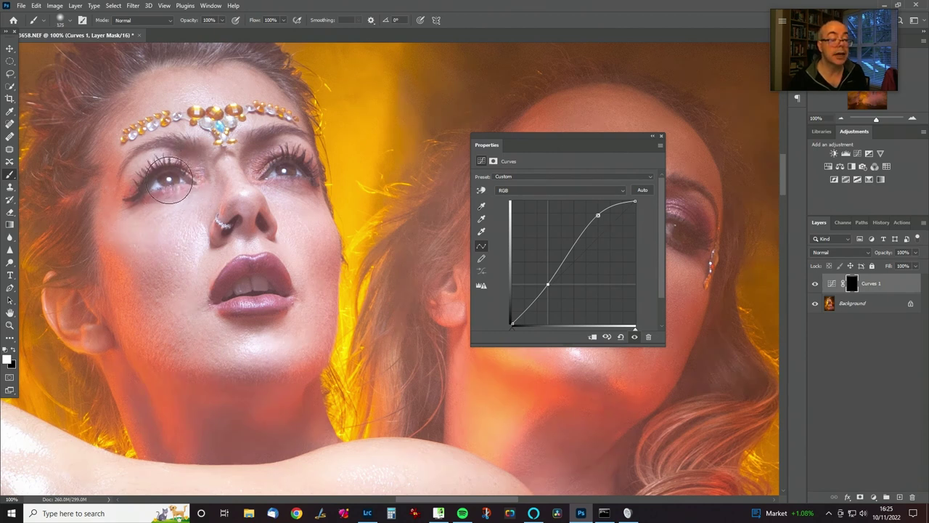
pyautogui.moveTo(305, 171)
pyautogui.mouseDown()
pyautogui.moveTo(285, 172)
pyautogui.moveTo(294, 173)
pyautogui.mouseUp()
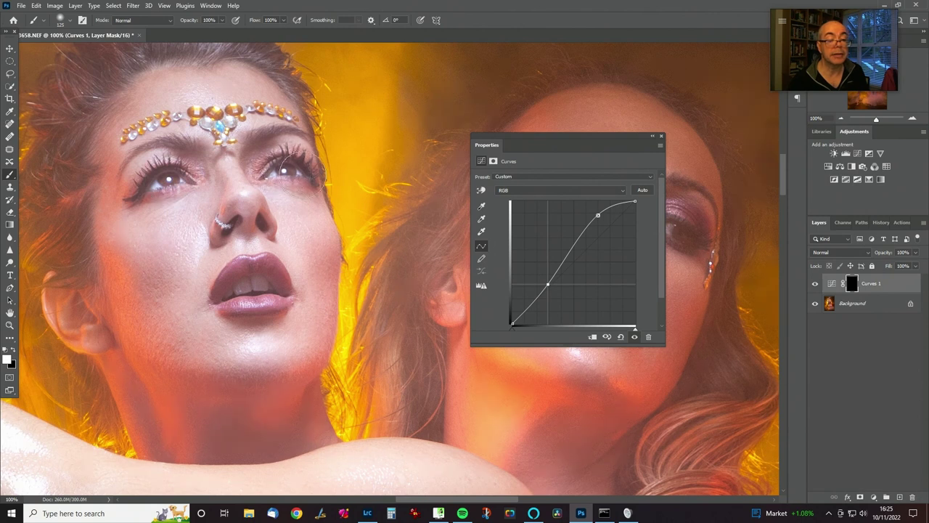
# Uncover the rear woman's face and paint white on the Curves mask over both of her eyes.
pyautogui.moveTo(572, 135); pyautogui.dragTo(511, 346)
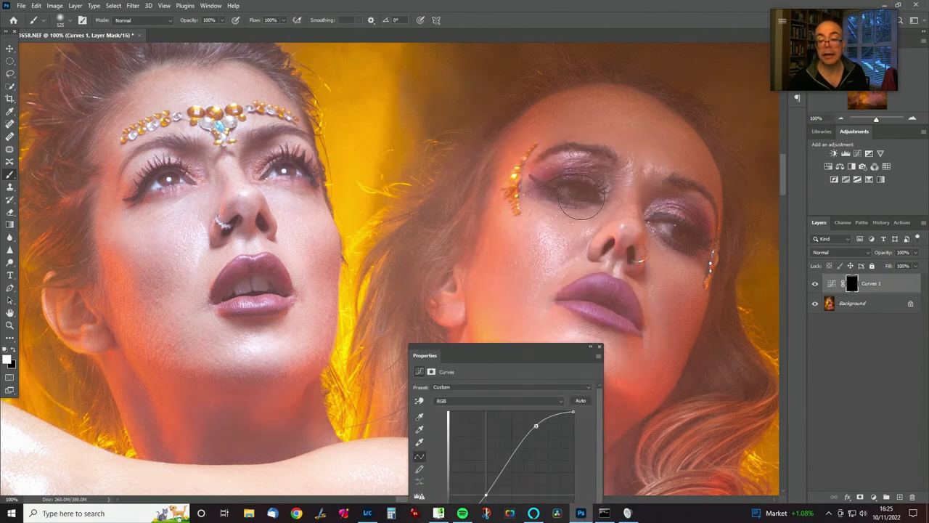
pyautogui.moveTo(578, 190); pyautogui.dragTo(591, 192)
pyautogui.moveTo(679, 231)
pyautogui.mouseDown()
pyautogui.moveTo(689, 233)
pyautogui.moveTo(675, 239)
pyautogui.moveTo(684, 235)
pyautogui.mouseUp()
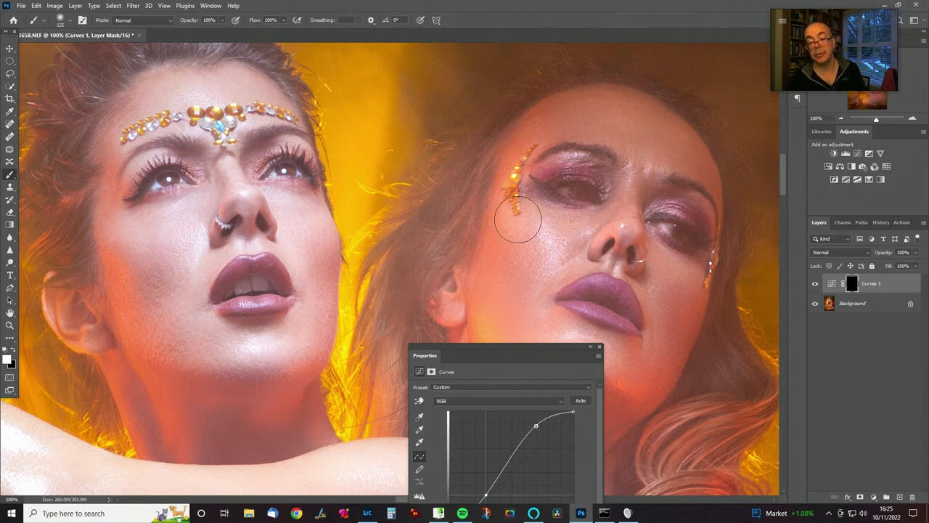
pyautogui.hotkey('ctrl', 'z')
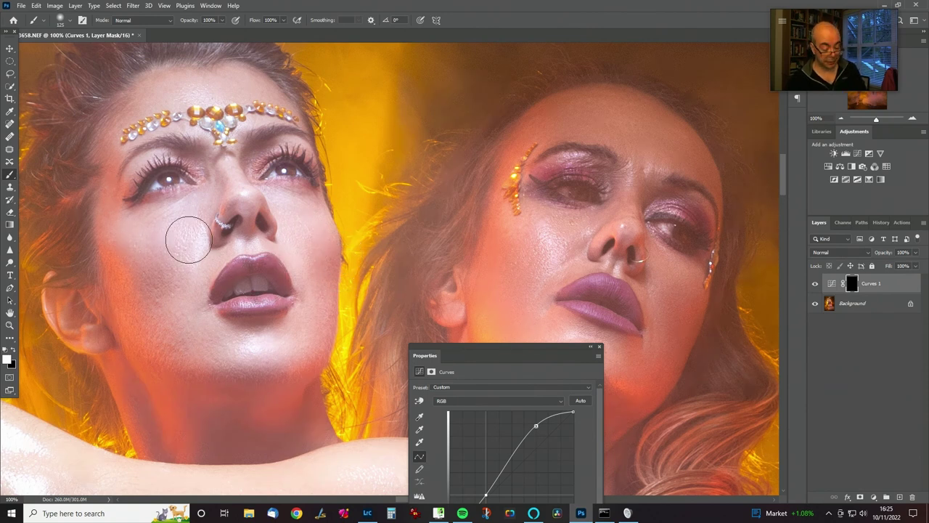
# Switch to black with a brush reduced to 25 px and trim the Curves mask around the outlines of all four eyes.
pyautogui.moveTo(187, 234); pyautogui.dragTo(182, 235)
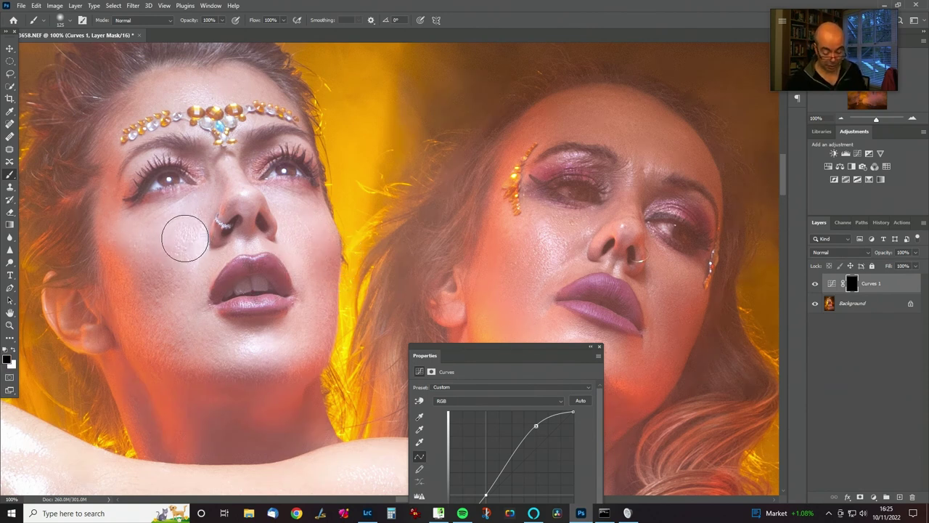
pyautogui.press('[')
pyautogui.press('[')
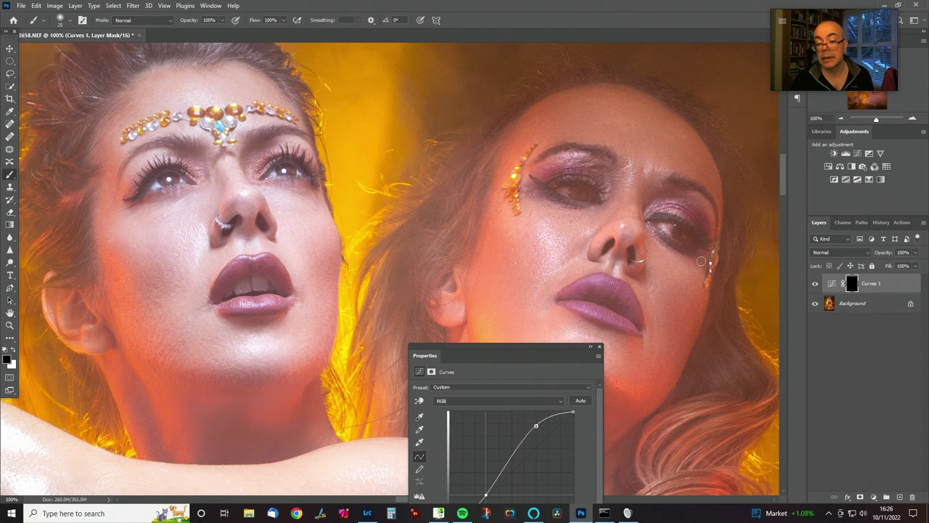
# Display the Curves mask alone, paint out the grey halos around all four eyes with a black brush of about 60 px, and return to the image.
pyautogui.keyDown('alt'); pyautogui.click(853, 285); pyautogui.keyUp('alt')
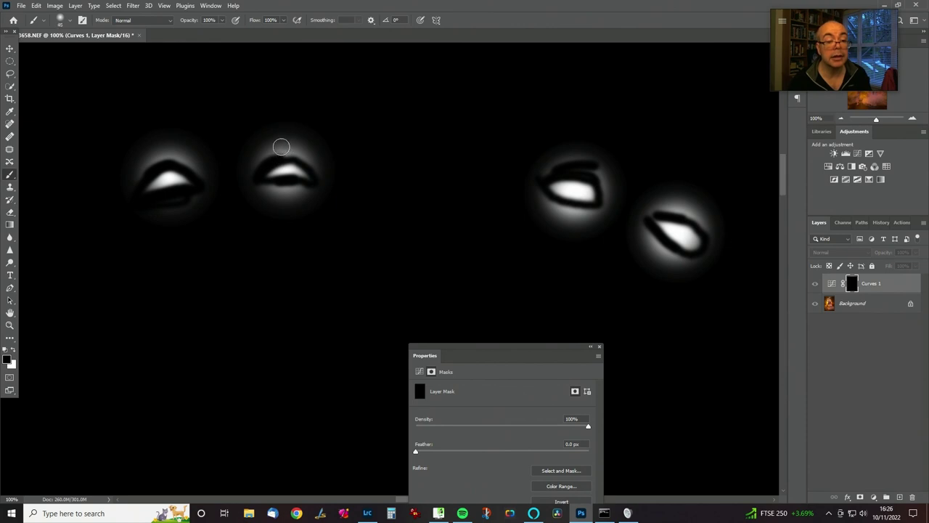
pyautogui.moveTo(281, 147)
pyautogui.mouseDown()
pyautogui.moveTo(247, 164)
pyautogui.moveTo(284, 149)
pyautogui.moveTo(304, 153)
pyautogui.moveTo(330, 189)
pyautogui.moveTo(256, 194)
pyautogui.moveTo(309, 198)
pyautogui.moveTo(251, 206)
pyautogui.moveTo(215, 194)
pyautogui.moveTo(172, 216)
pyautogui.moveTo(204, 172)
pyautogui.moveTo(135, 160)
pyautogui.moveTo(137, 173)
pyautogui.moveTo(192, 152)
pyautogui.mouseUp()
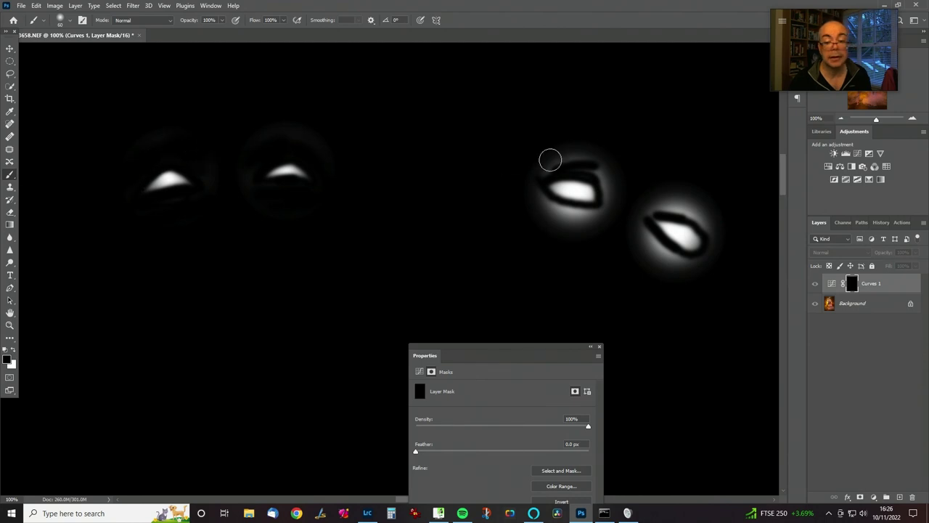
pyautogui.moveTo(550, 160)
pyautogui.mouseDown()
pyautogui.moveTo(612, 185)
pyautogui.moveTo(607, 203)
pyautogui.moveTo(589, 216)
pyautogui.moveTo(537, 198)
pyautogui.moveTo(583, 218)
pyautogui.moveTo(570, 226)
pyautogui.mouseUp()
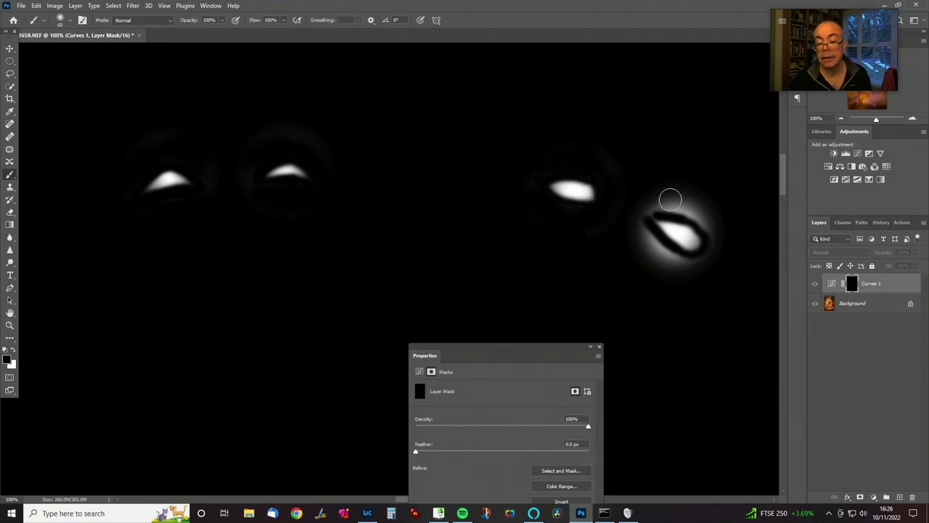
pyautogui.moveTo(670, 199)
pyautogui.mouseDown()
pyautogui.moveTo(701, 211)
pyautogui.moveTo(716, 237)
pyautogui.moveTo(702, 265)
pyautogui.moveTo(660, 255)
pyautogui.moveTo(635, 228)
pyautogui.moveTo(627, 239)
pyautogui.mouseUp()
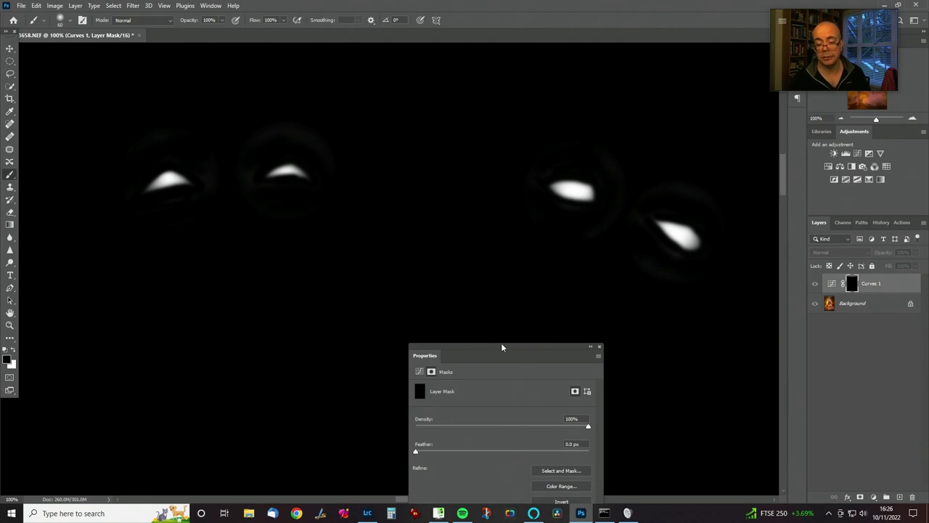
pyautogui.keyDown('alt'); pyautogui.click(851, 285); pyautogui.keyUp('alt')
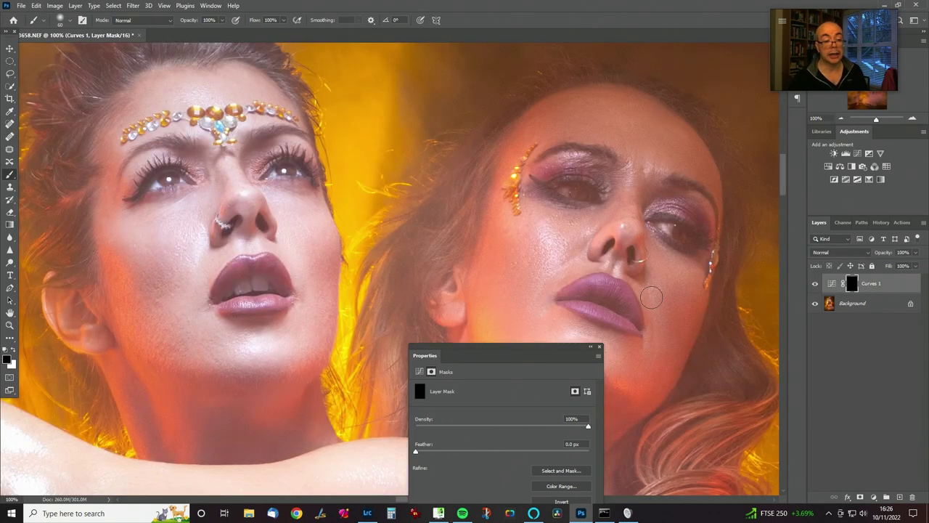
# Toggle the Curves layer off and on at full-image and closer views to compare both women's eyes.
pyautogui.click(815, 285)
pyautogui.hotkey('ctrl', '0')
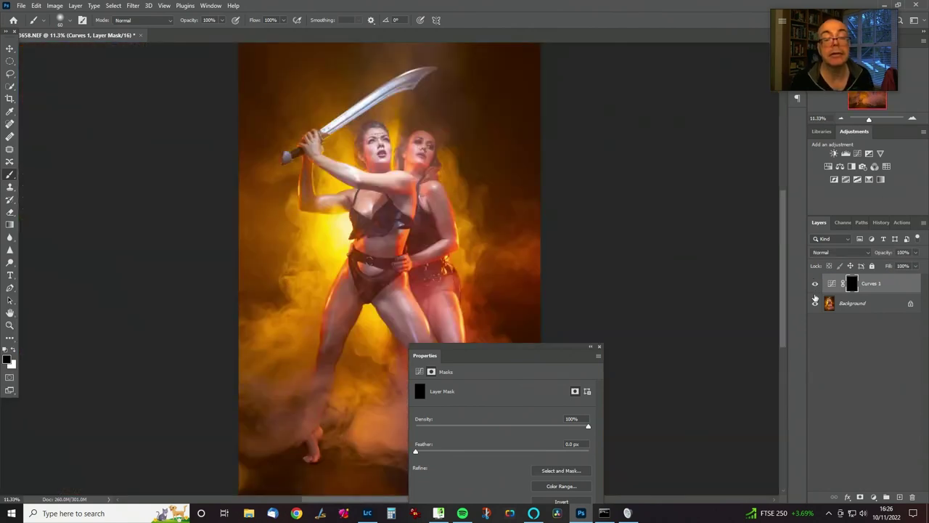
pyautogui.click(815, 284)
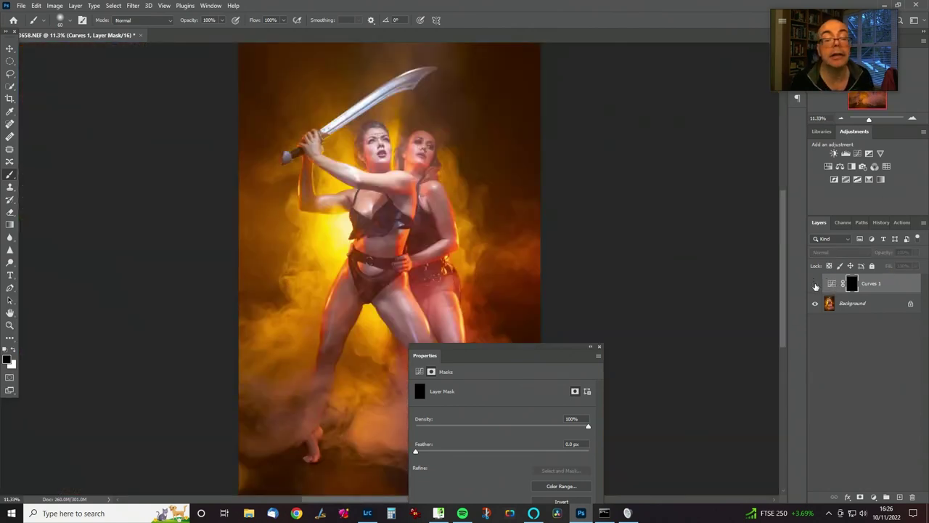
pyautogui.hotkey('ctrl', '+')
pyautogui.hotkey('ctrl', '+')
pyautogui.hotkey('ctrl', '+')
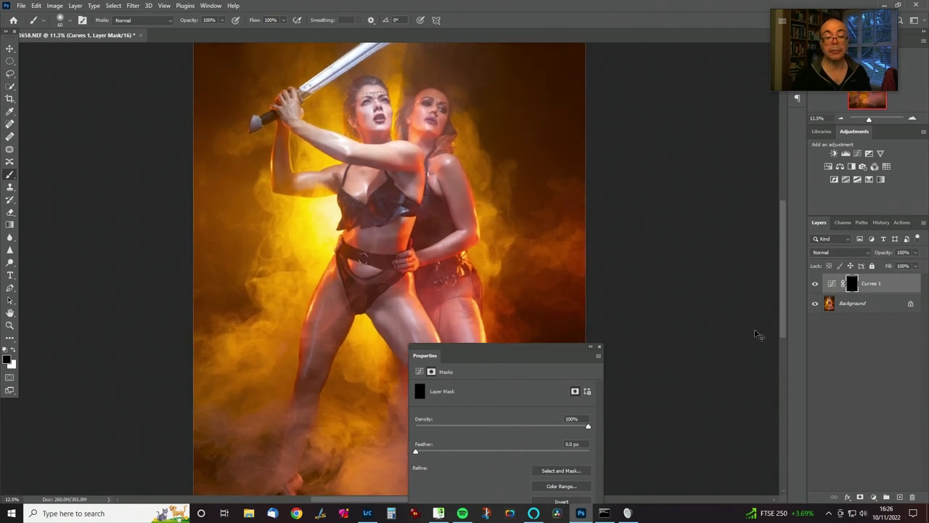
pyautogui.moveTo(408, 193); pyautogui.dragTo(247, 452)
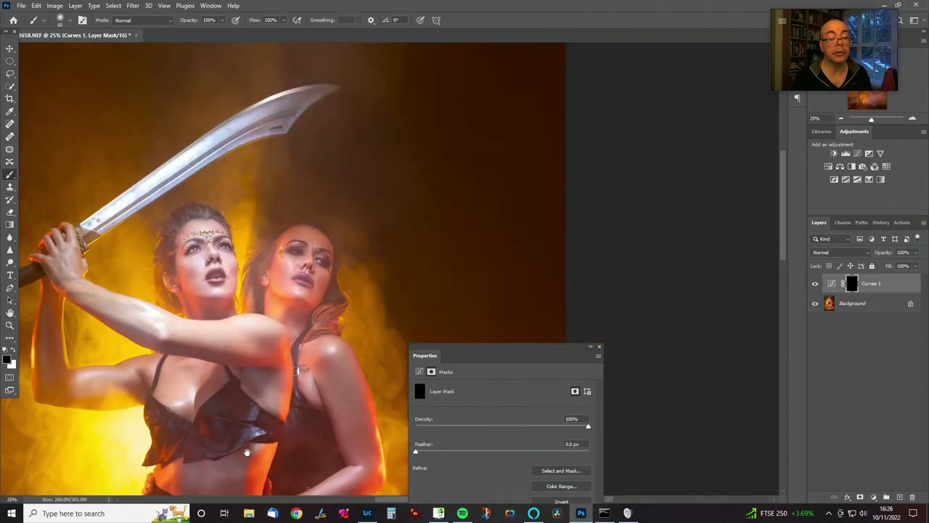
# Steepen the eye-brightening curve by raising its highlight point and slightly lowering its shadow point.
pyautogui.click(832, 284)
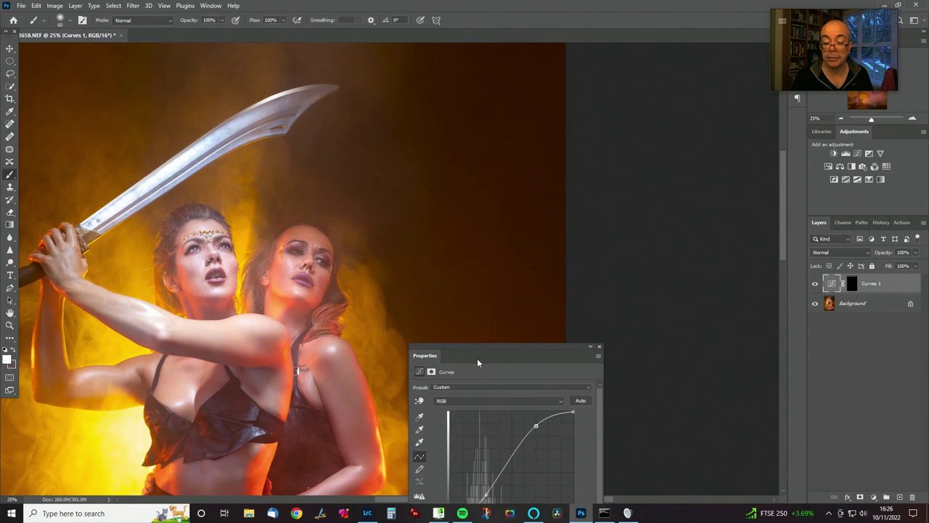
pyautogui.moveTo(491, 354); pyautogui.dragTo(596, 126)
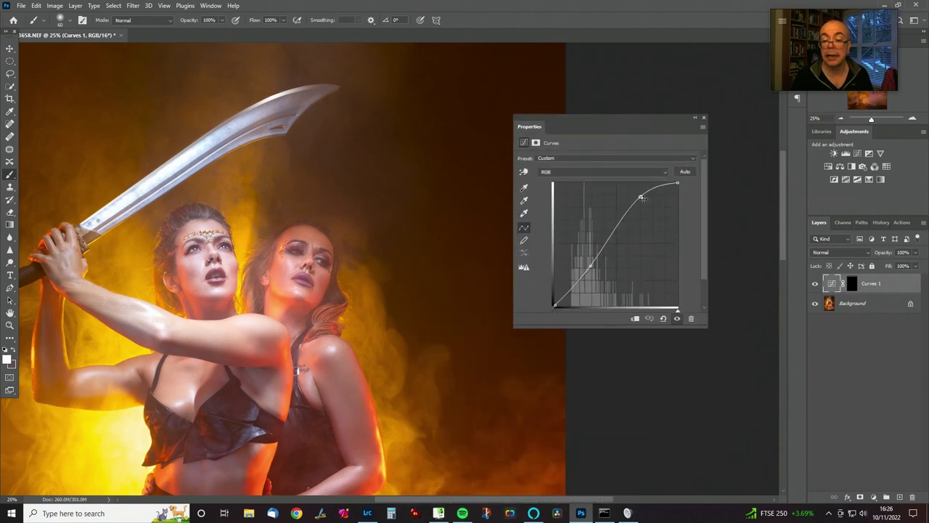
pyautogui.moveTo(640, 197); pyautogui.dragTo(643, 187)
pyautogui.moveTo(592, 266); pyautogui.dragTo(590, 270)
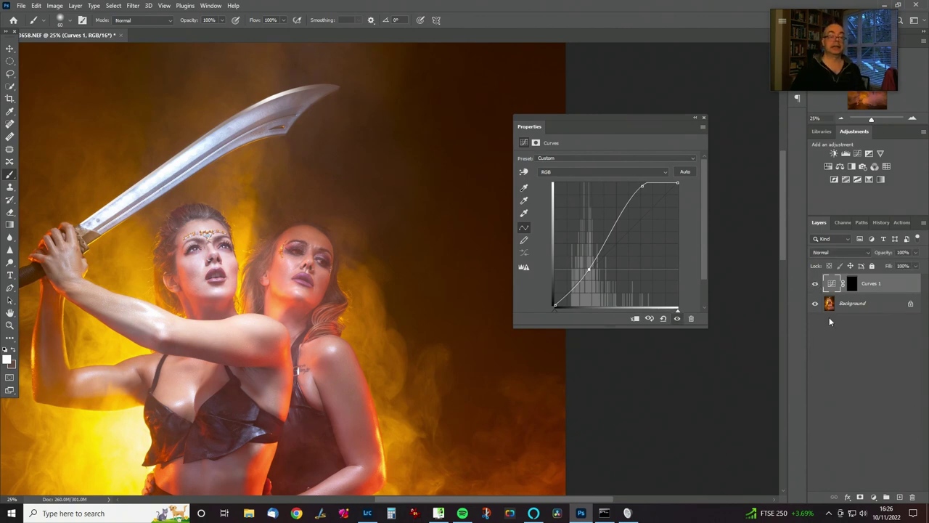
# Set the Curves layer's blend mode to Luminosity and merge it into the background layer.
pyautogui.click(858, 252)
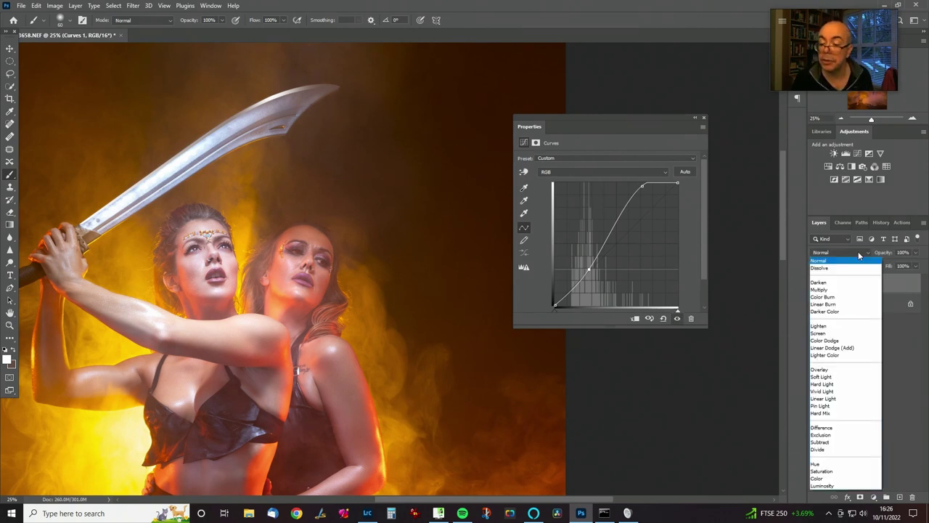
pyautogui.click(847, 486)
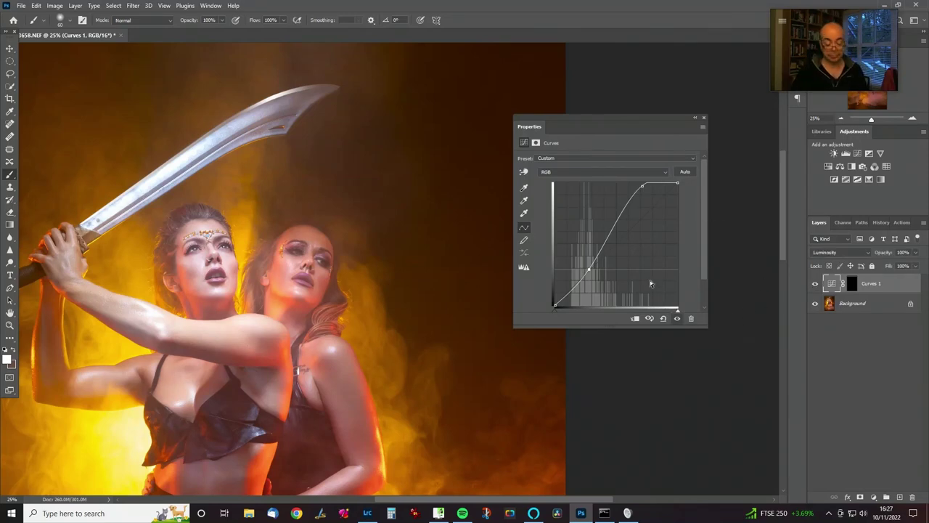
pyautogui.press('Delete')
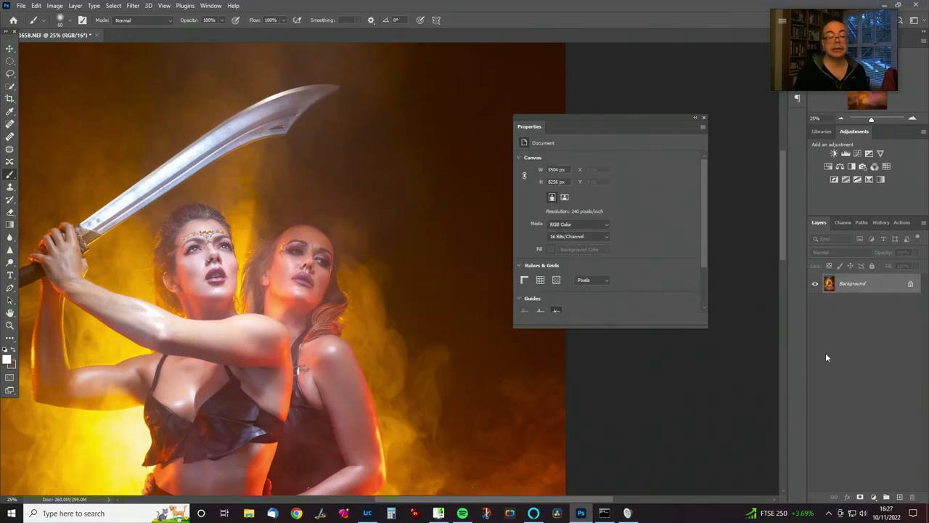
pyautogui.hotkey('ctrl', '+')
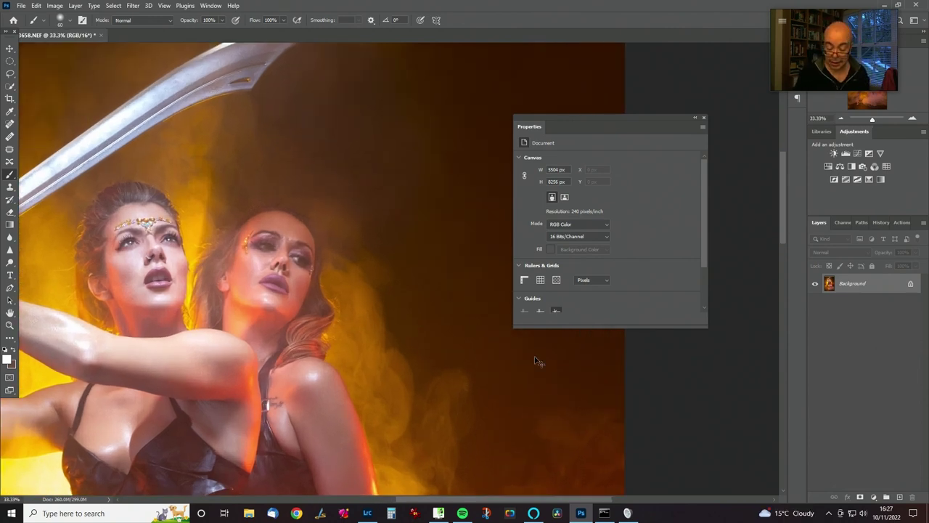
pyautogui.hotkey('ctrl', '0')
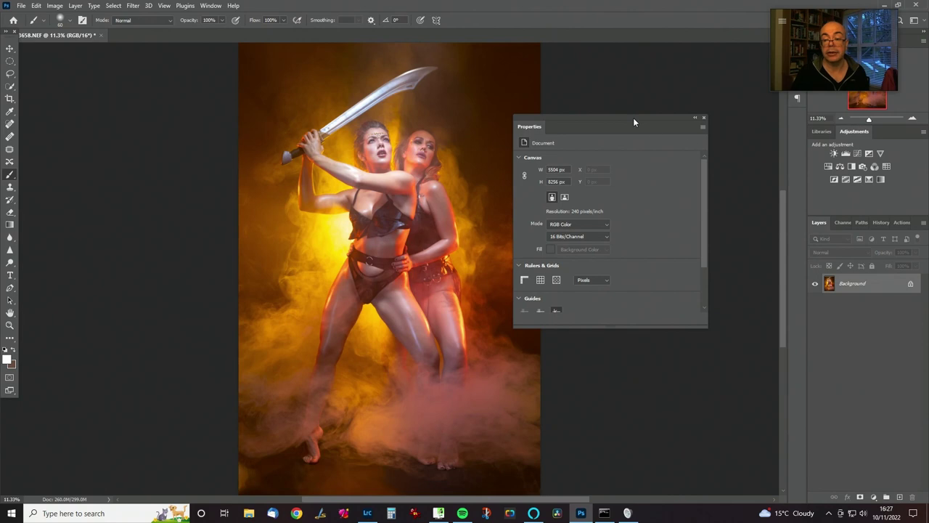
pyautogui.moveTo(633, 121); pyautogui.dragTo(684, 66)
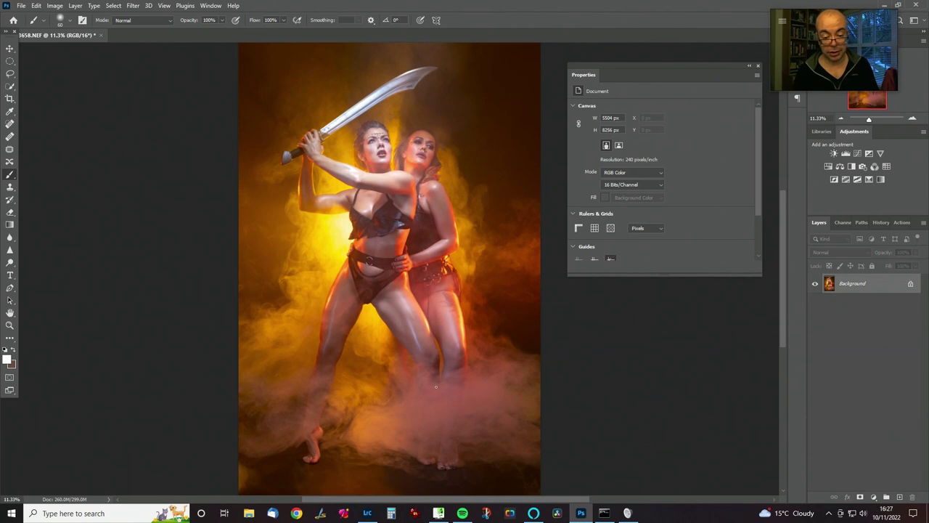
pyautogui.moveTo(433, 388); pyautogui.dragTo(387, 307)
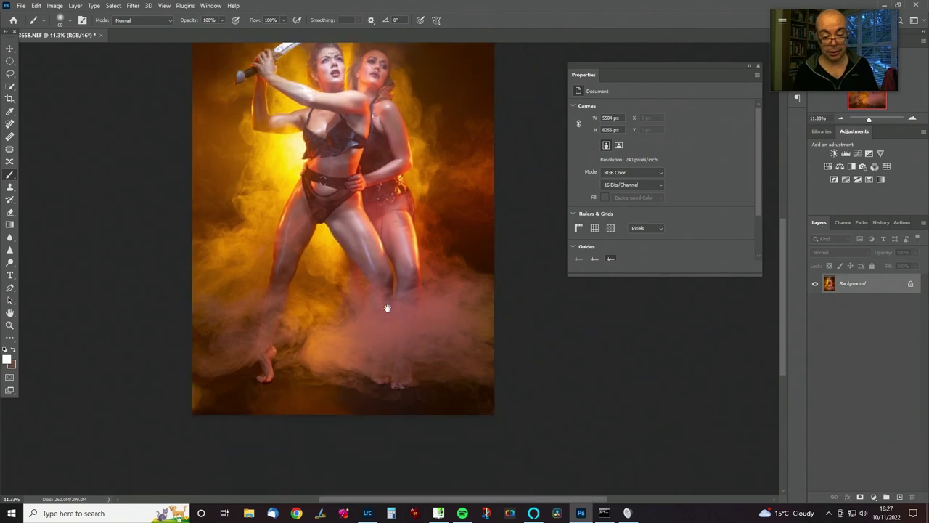
# Switch to Lightroom Classic and open the Backgrounds smart collection inside the Textures collection set.
pyautogui.click(370, 513)
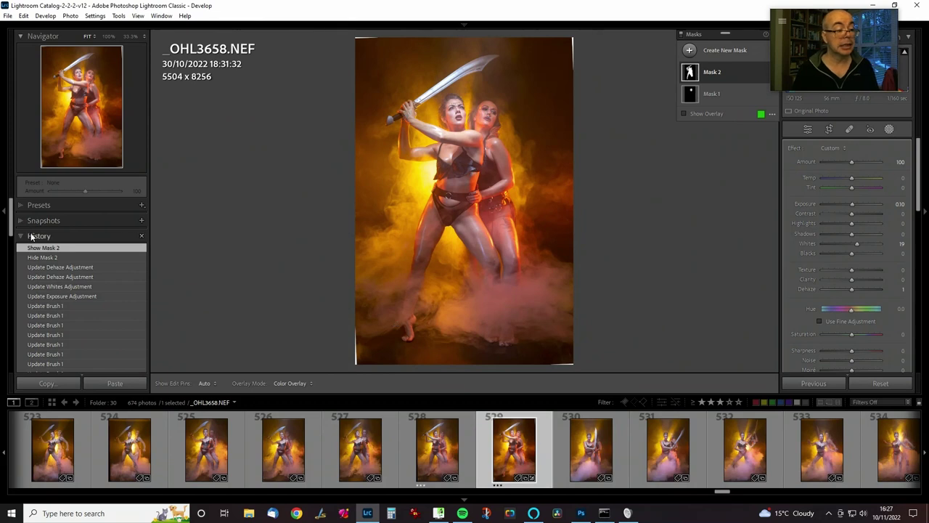
pyautogui.click(21, 238)
pyautogui.click(21, 252)
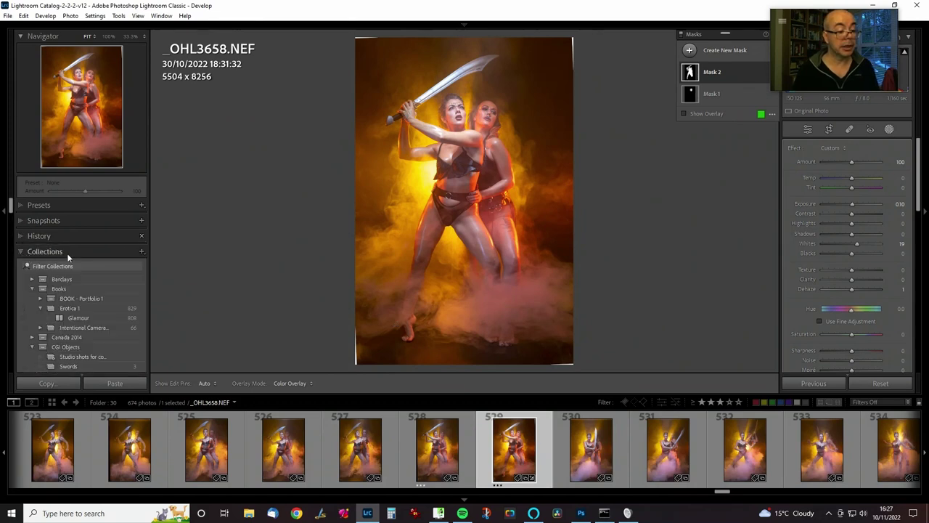
pyautogui.scroll(-6, 52, 294)
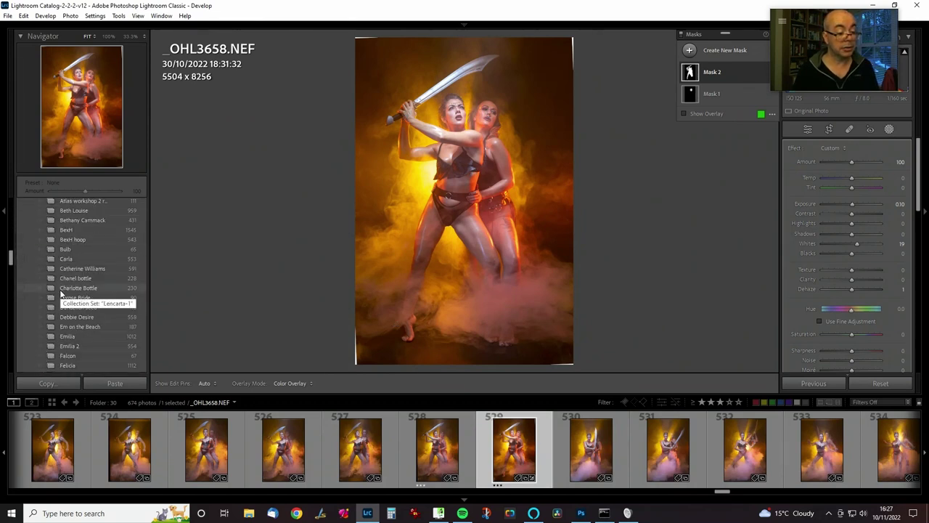
pyautogui.scroll(-10, 72, 292)
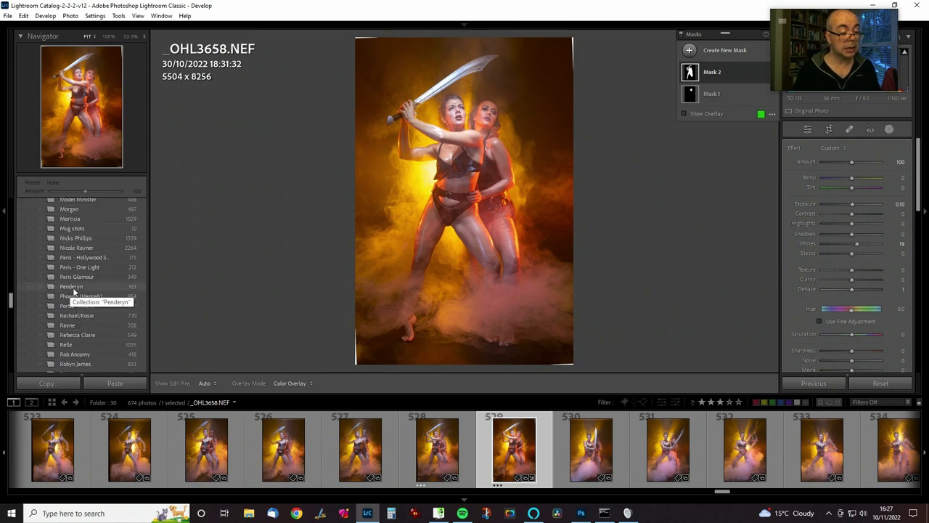
pyautogui.scroll(-10, 76, 290)
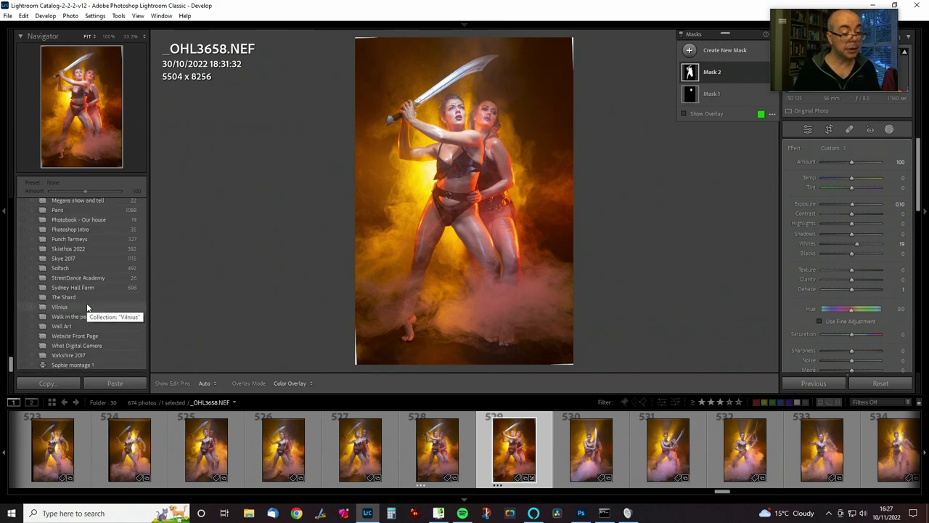
pyautogui.scroll(10, 87, 308)
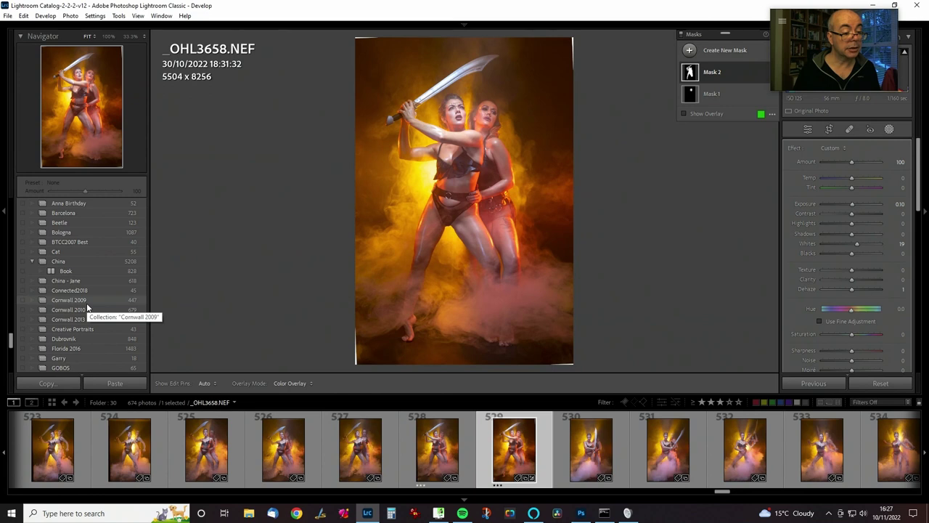
pyautogui.scroll(3, 88, 309)
pyautogui.scroll(2, 87, 308)
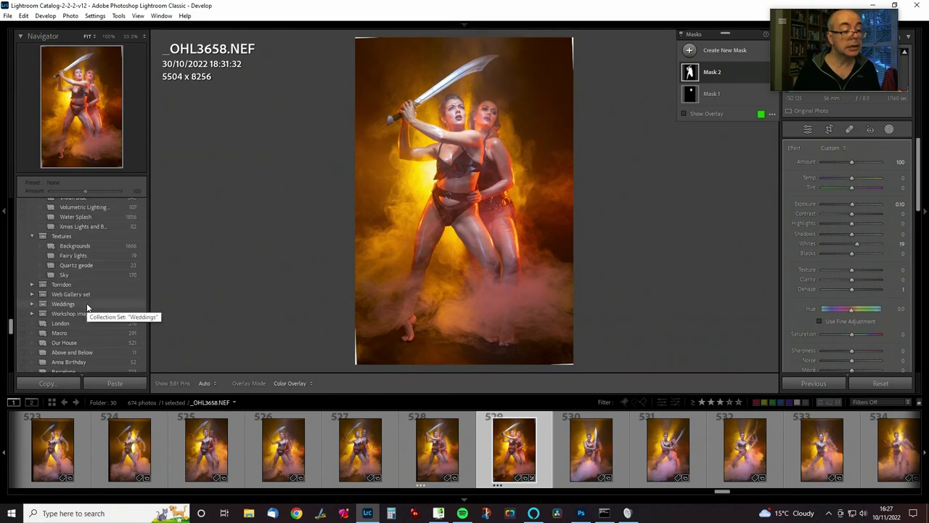
pyautogui.click(109, 246)
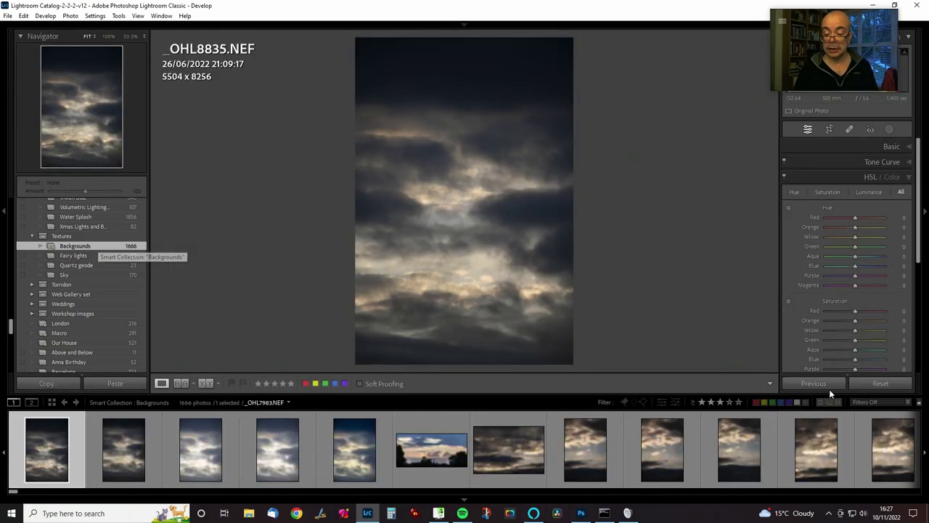
# Filter the Backgrounds collection to photos rated three stars or higher and select the basalt-stone shoreline photo _OHL5837.NEF.
pyautogui.click(720, 402)
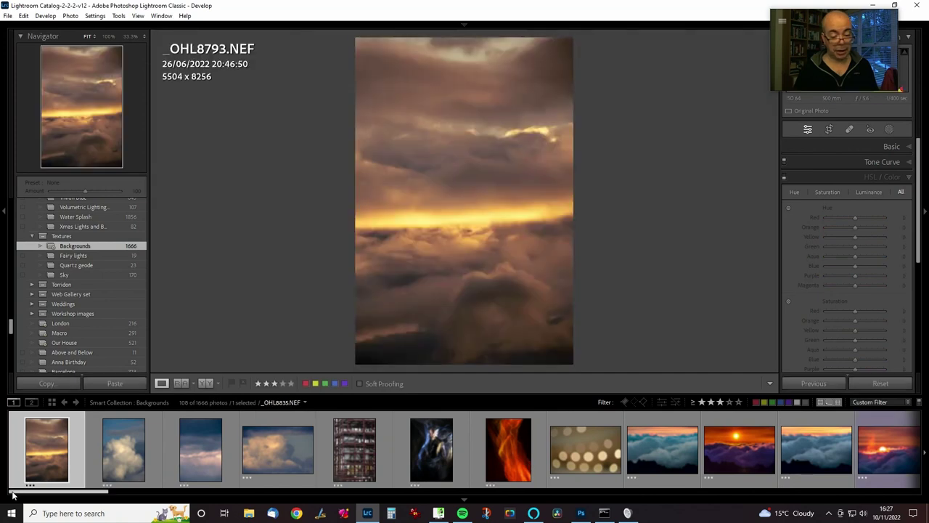
pyautogui.moveTo(31, 494); pyautogui.dragTo(813, 493)
pyautogui.click(551, 449)
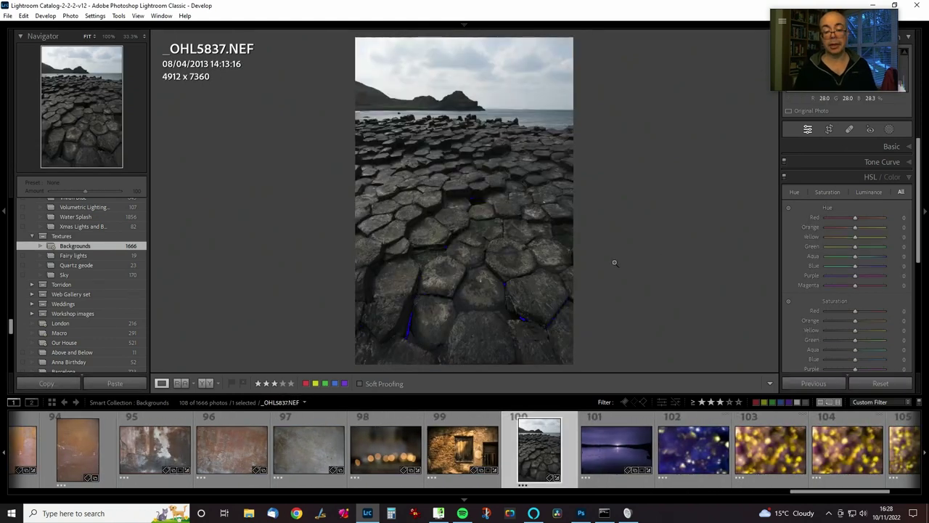
# Send the basalt-stone shoreline photo to Adobe Photoshop 2023 for editing.
pyautogui.moveTo(838, 22); pyautogui.dragTo(681, 41)
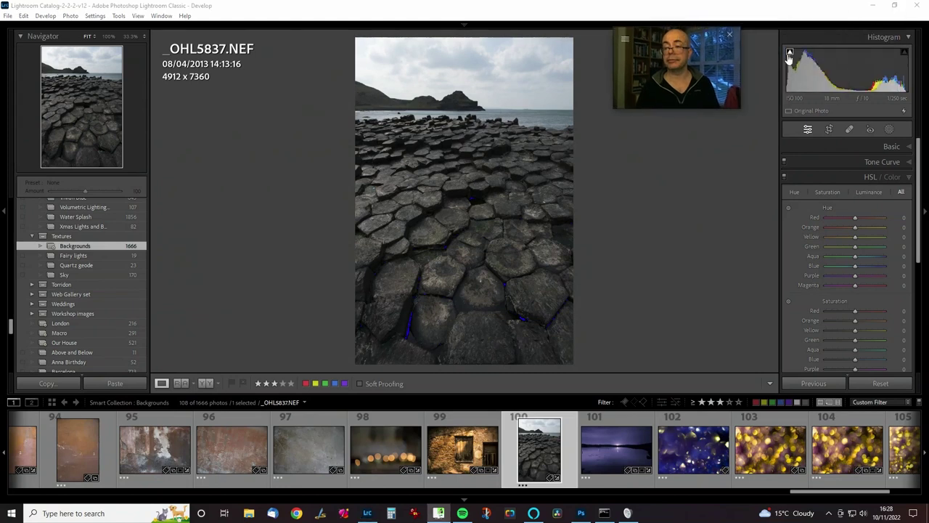
pyautogui.rightClick(427, 222)
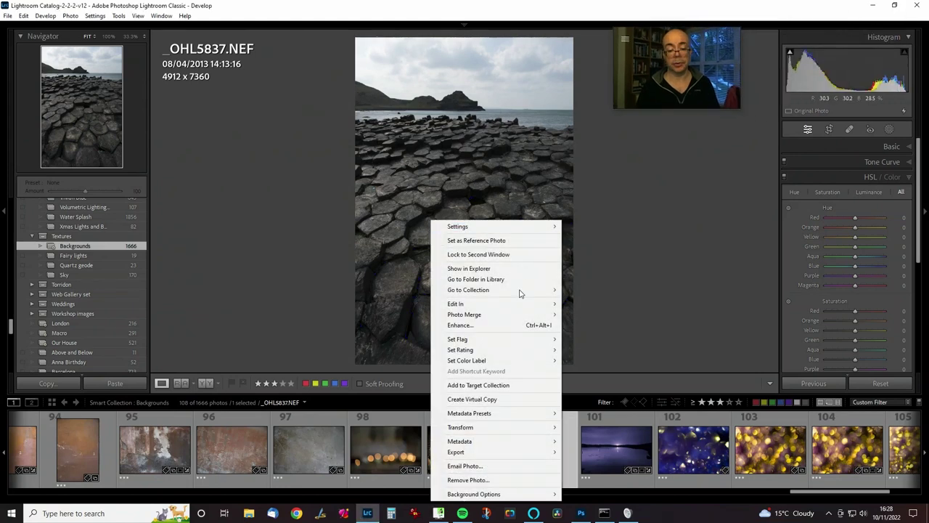
pyautogui.moveTo(506, 304)
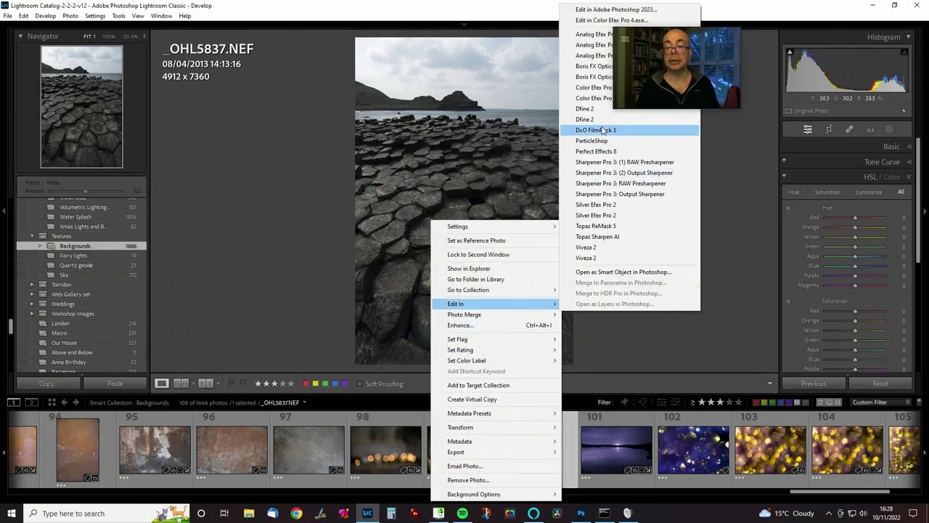
pyautogui.click(594, 10)
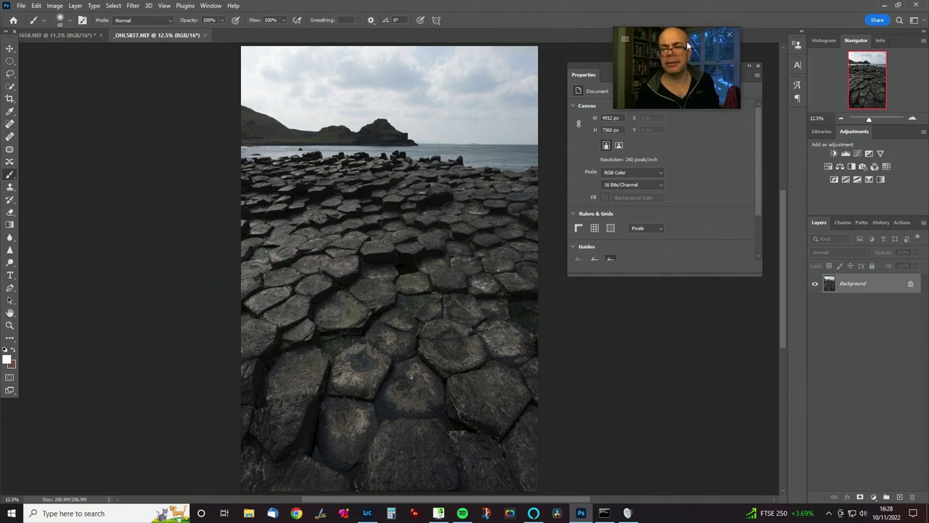
pyautogui.moveTo(680, 35); pyautogui.dragTo(770, 15)
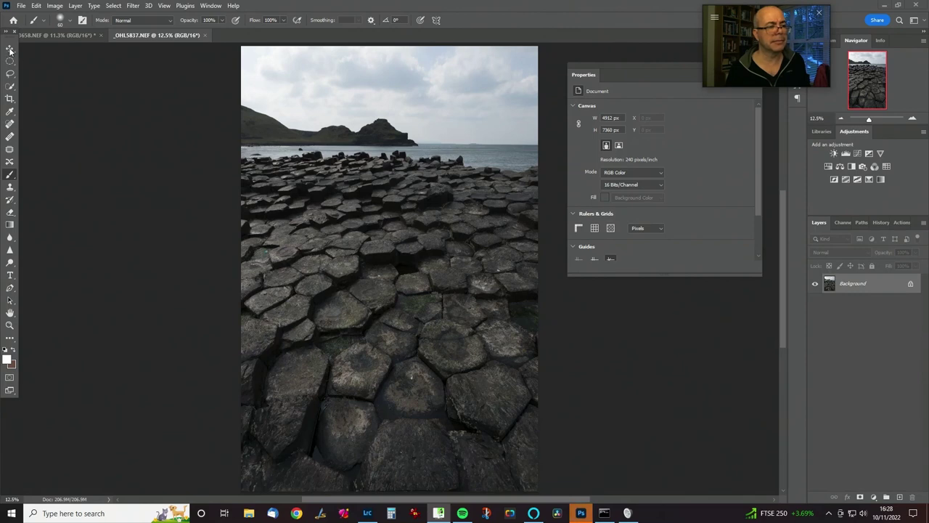
pyautogui.doubleClick(596, 4)
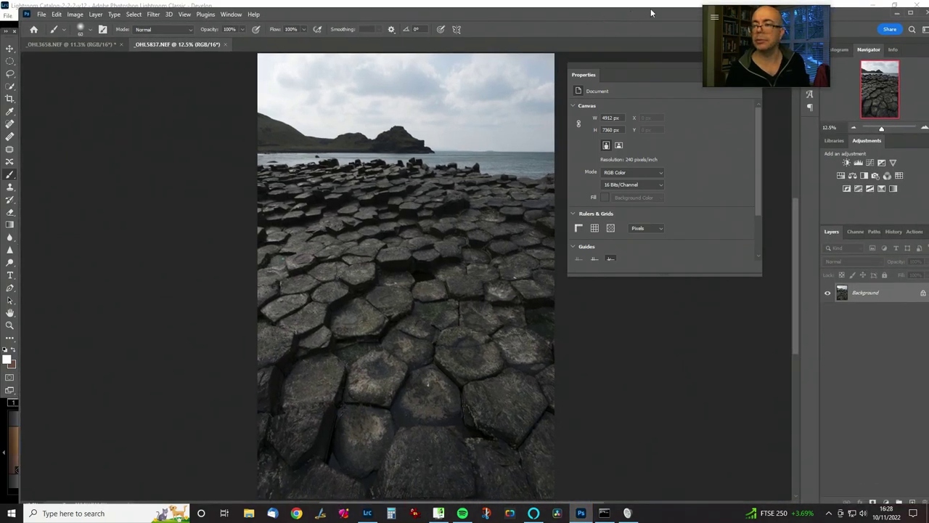
pyautogui.click(911, 12)
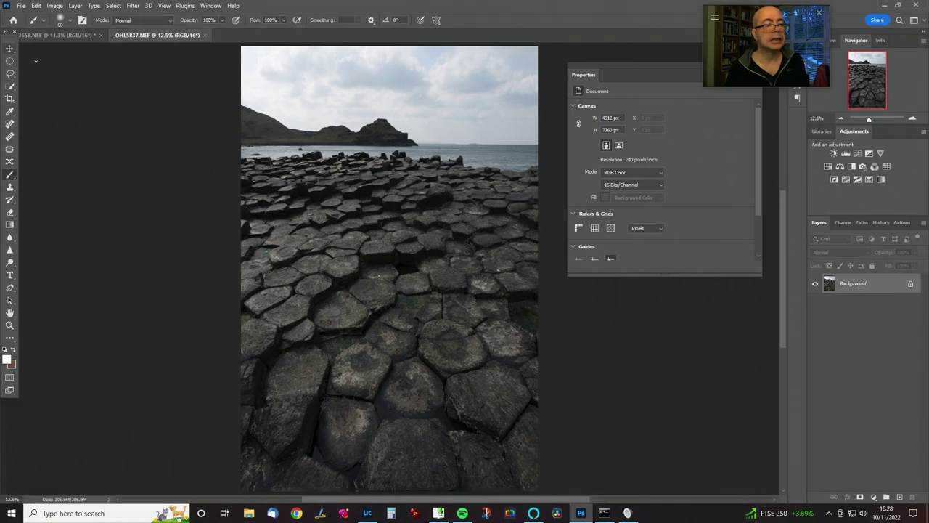
# Move the shoreline photo into the sword-fighter document as a new layer and position it near the canvas bottom, at about X 292, Y 912 px.
pyautogui.click(9, 48)
pyautogui.moveTo(326, 137); pyautogui.dragTo(328, 252)
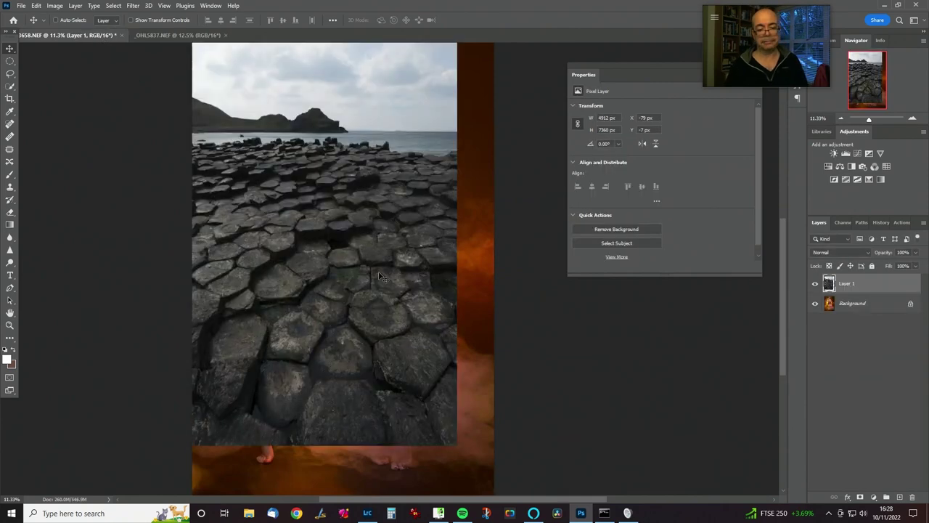
pyautogui.moveTo(379, 276); pyautogui.dragTo(420, 296)
pyautogui.hotkey('ctrl', '-')
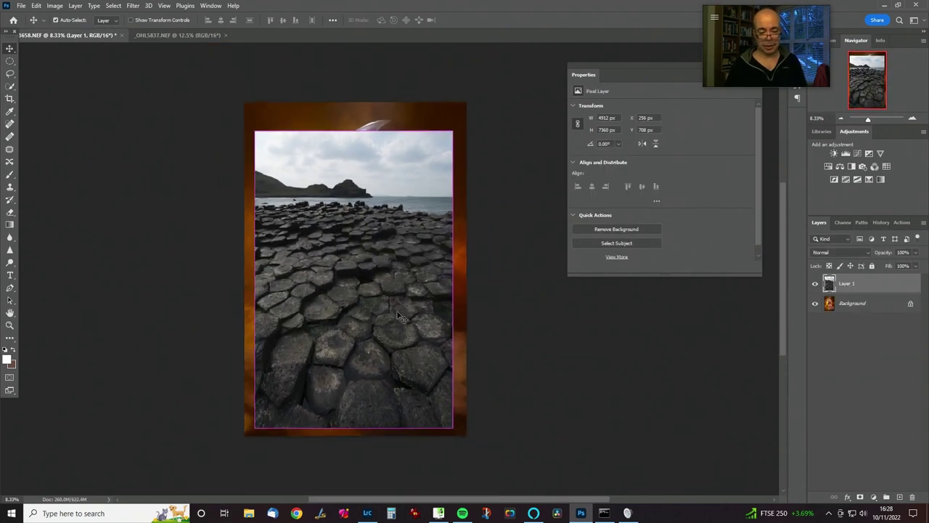
pyautogui.moveTo(392, 328); pyautogui.dragTo(391, 335)
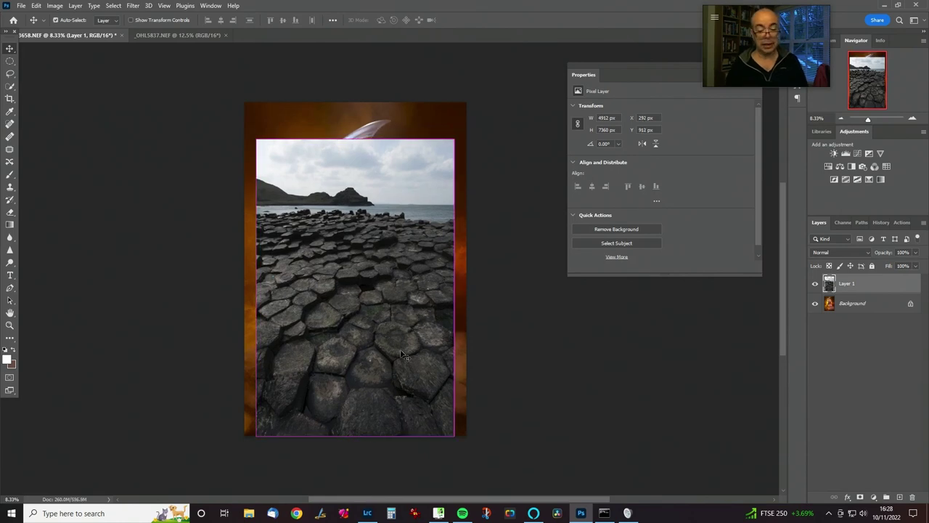
# Enlarge the shoreline layer proportionally around its centre to about 118% so it spans the full canvas width.
pyautogui.hotkey('ctrl', 't')
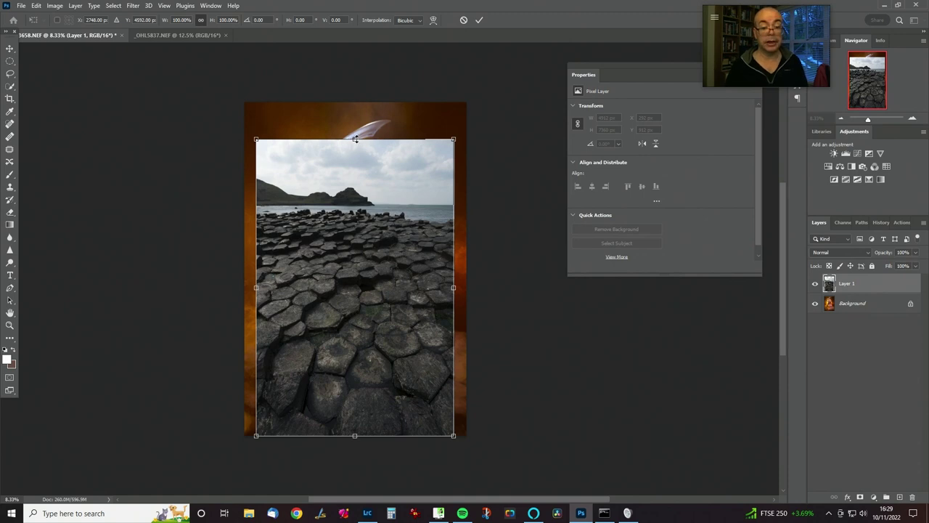
pyautogui.moveTo(354, 140); pyautogui.dragTo(355, 112)
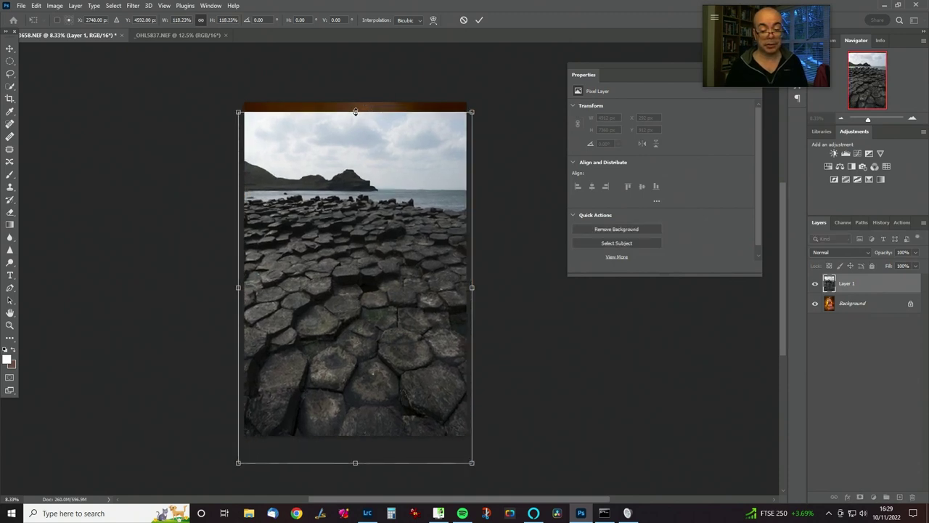
pyautogui.press('Return')
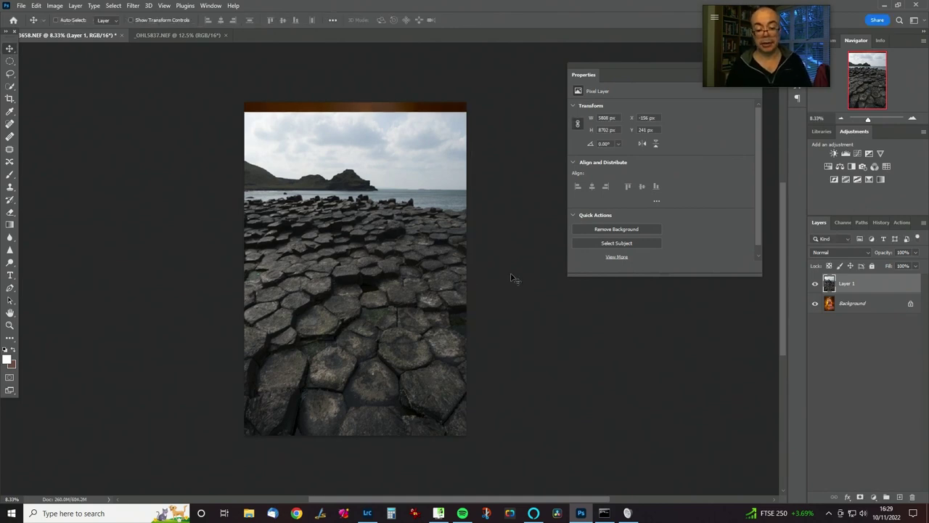
# Try the Overlay blend mode on the shoreline layer, followed by Soft Light.
pyautogui.click(840, 254)
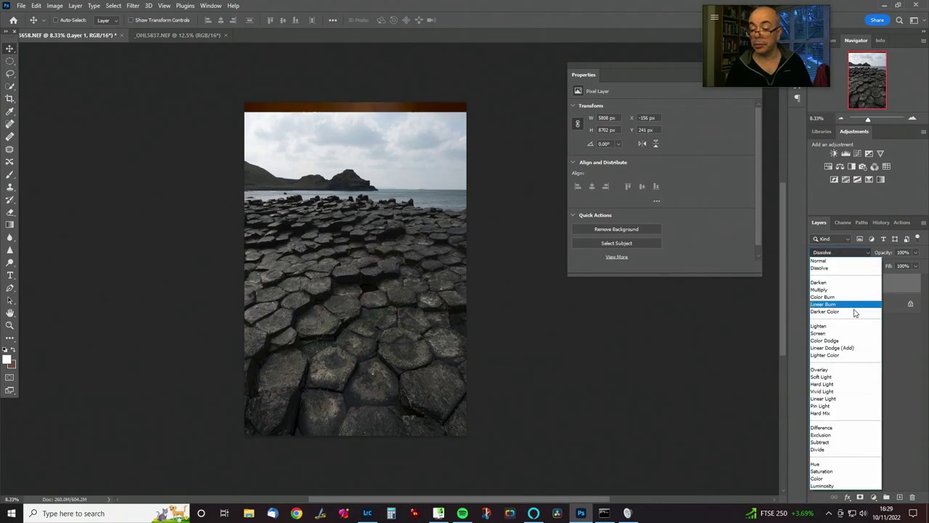
pyautogui.click(838, 371)
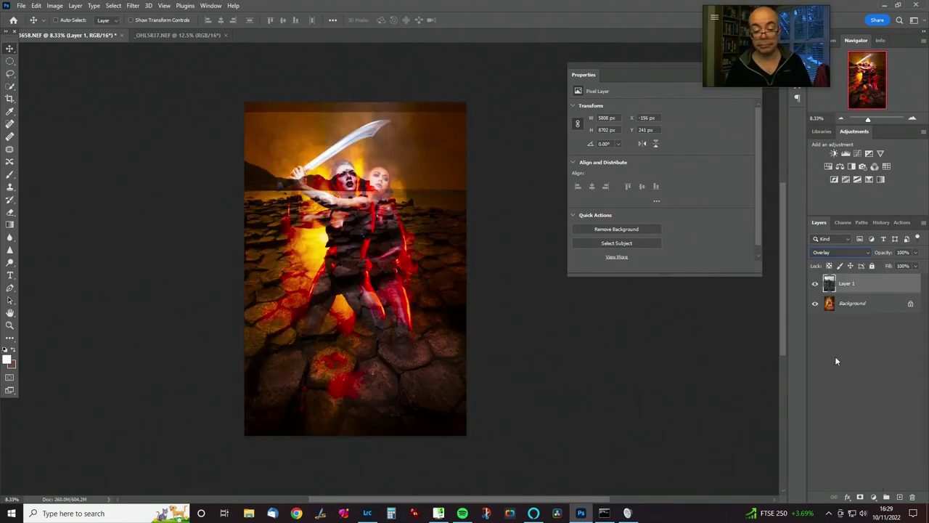
pyautogui.click(833, 253)
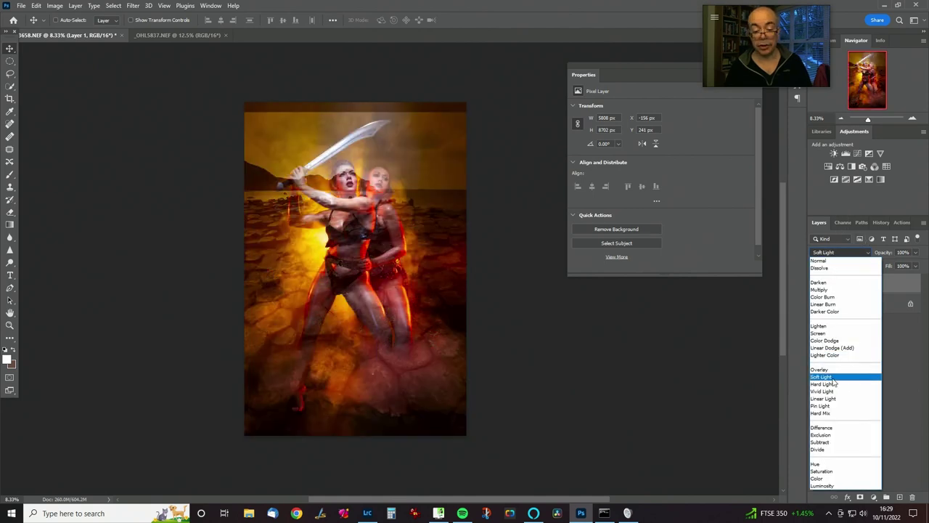
pyautogui.click(833, 379)
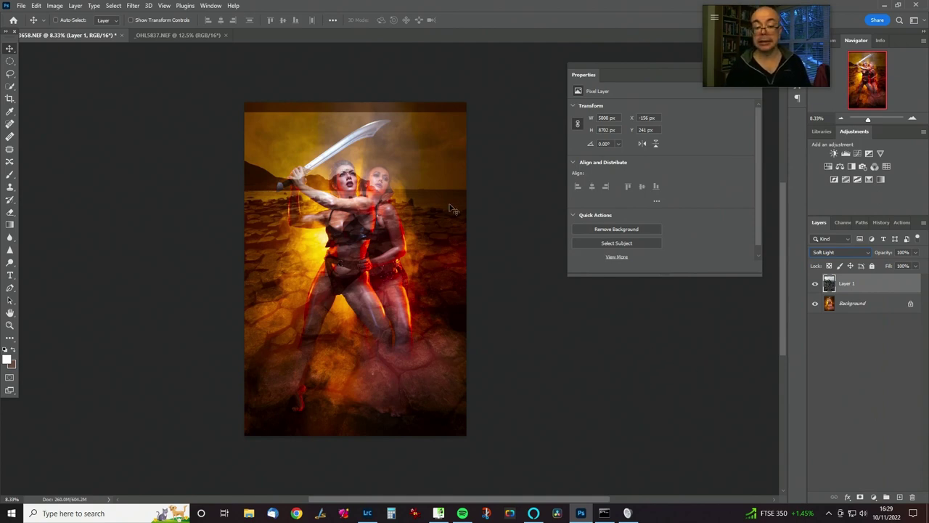
# Load the saved Models channel as a selection and add a mask hiding the shoreline layer over the two figures.
pyautogui.click(115, 7)
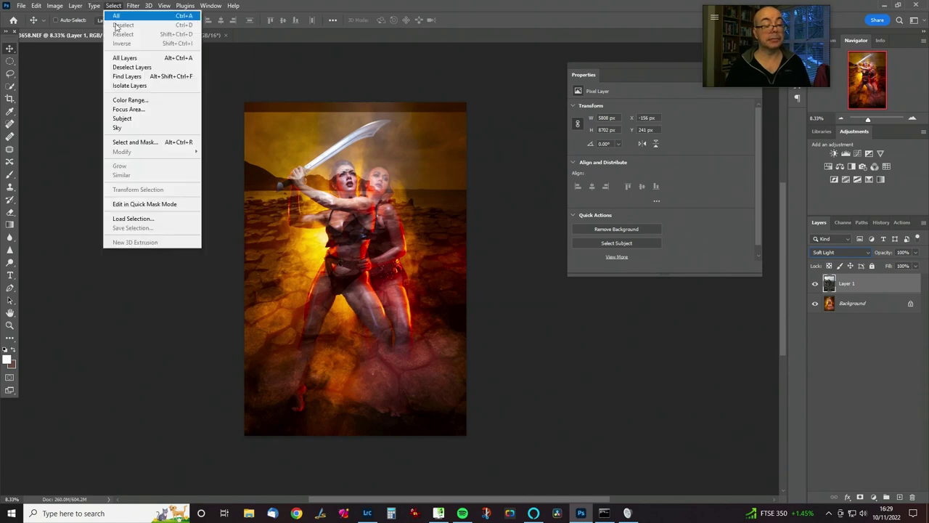
pyautogui.click(128, 217)
pyautogui.click(140, 294)
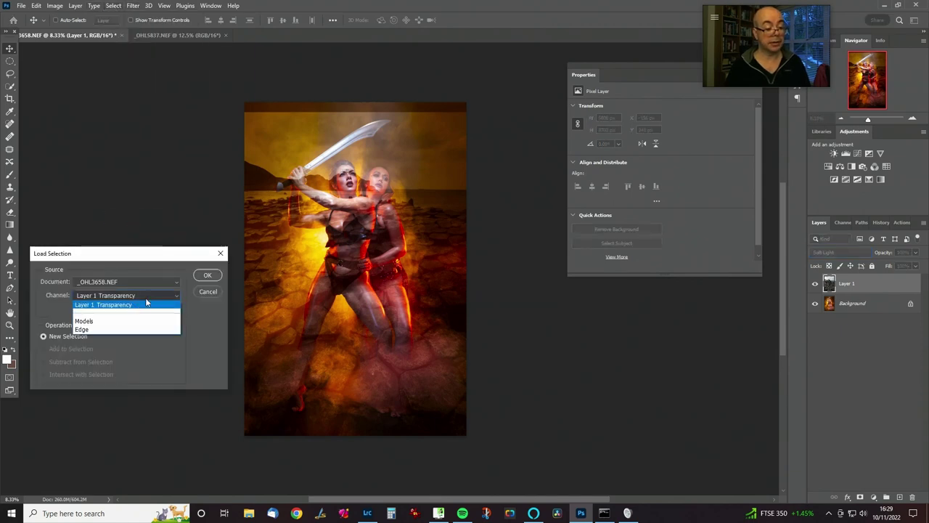
pyautogui.click(123, 322)
pyautogui.click(217, 274)
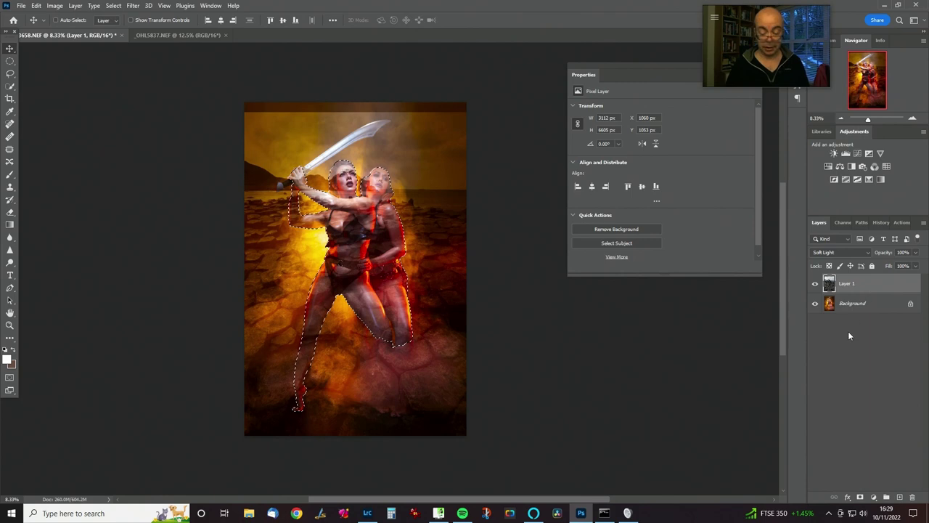
pyautogui.click(860, 497)
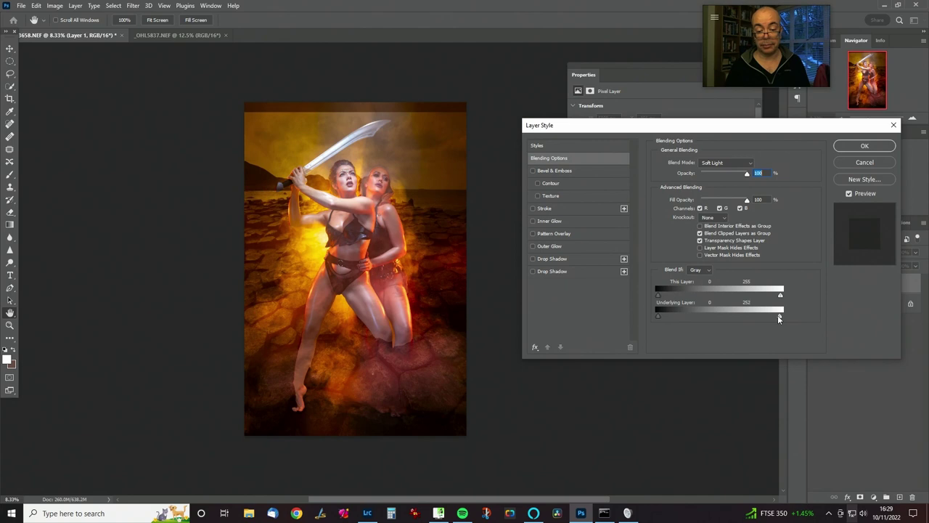
# Try limiting the shoreline layer to darker underlying tones with Blend If, splitting the Underlying Layer highlight slider to 10 / 74.
pyautogui.moveTo(779, 317); pyautogui.dragTo(686, 326)
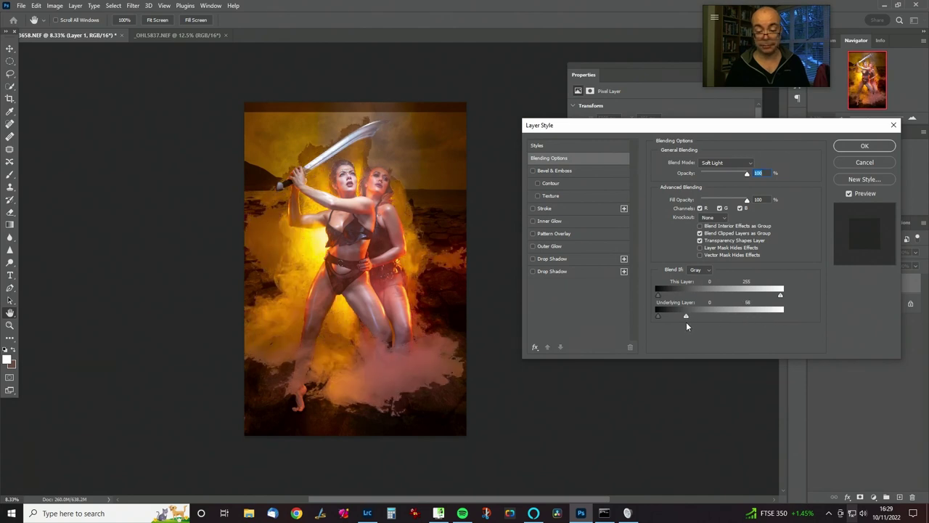
pyautogui.press('alt')
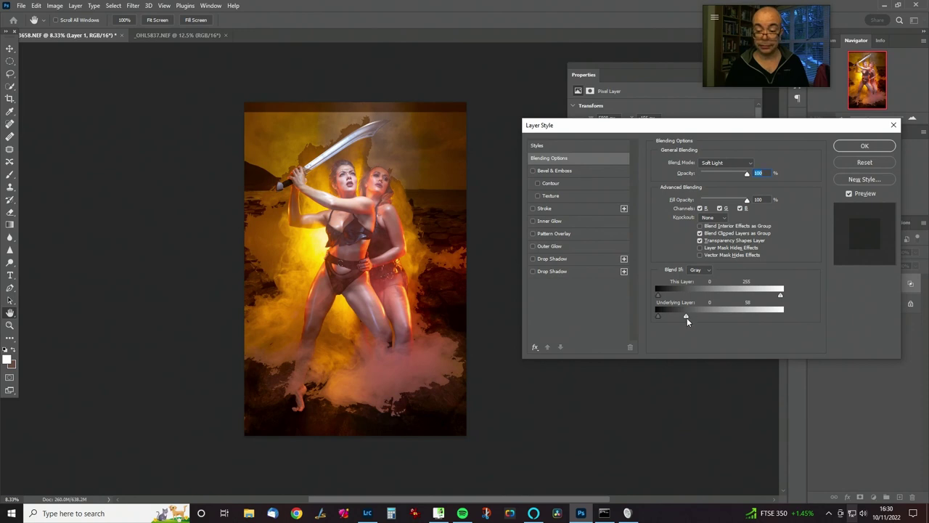
pyautogui.moveTo(684, 317)
pyautogui.mouseDown()
pyautogui.moveTo(661, 317)
pyautogui.moveTo(699, 317)
pyautogui.moveTo(689, 317)
pyautogui.mouseUp()
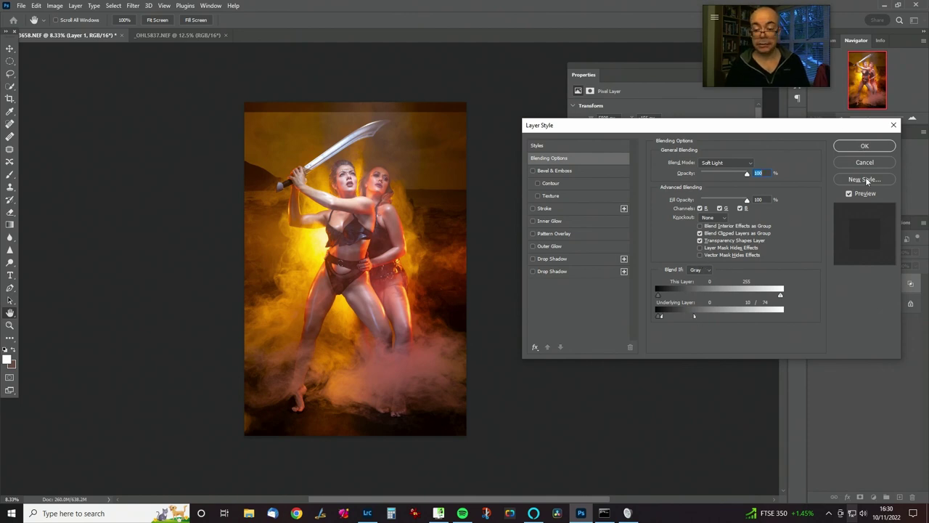
pyautogui.moveTo(662, 314); pyautogui.dragTo(764, 311)
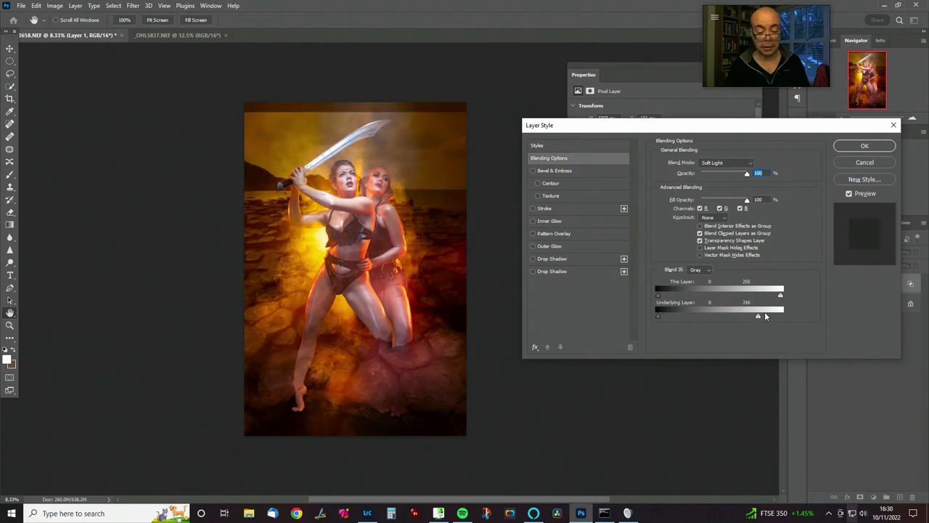
pyautogui.click(865, 145)
# Set the shoreline layer's blend mode to Overlay and brighten its midtones with a Curves adjustment clipped to it.
pyautogui.click(836, 253)
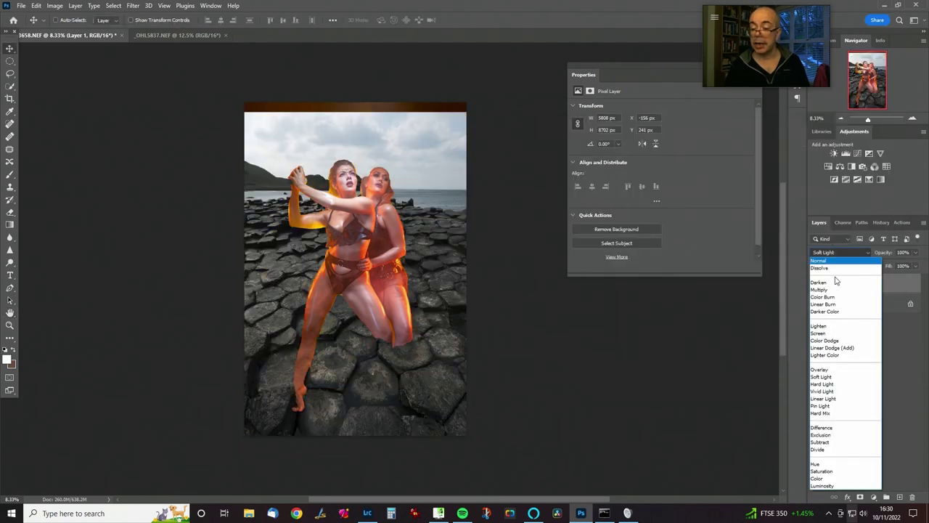
pyautogui.click(839, 372)
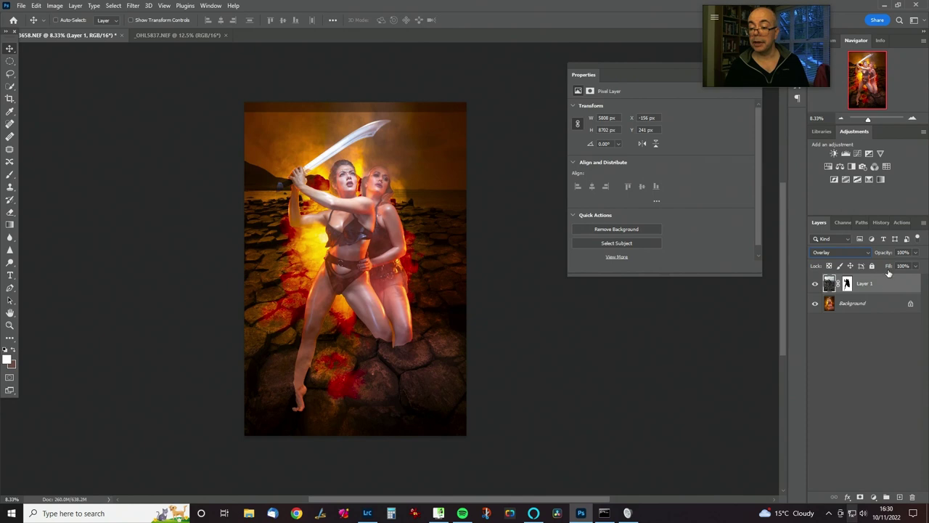
pyautogui.click(859, 154)
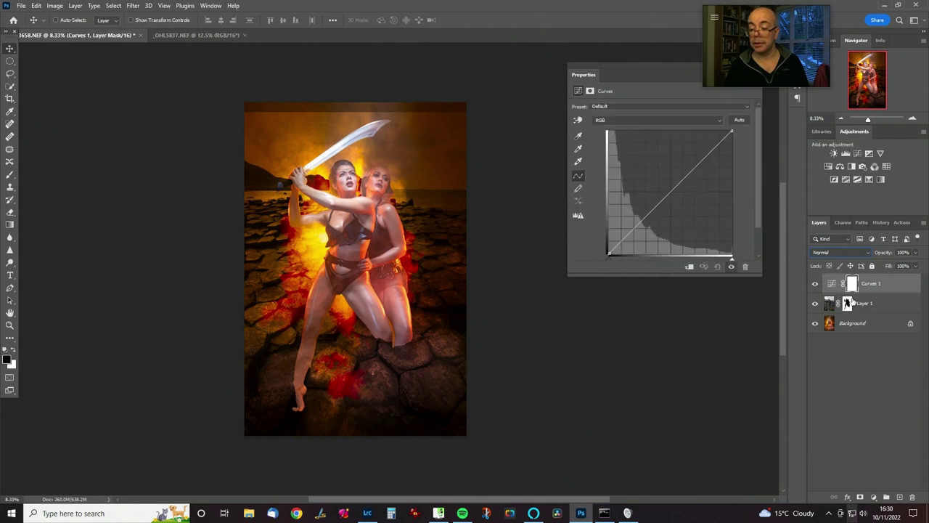
pyautogui.keyDown('alt'); pyautogui.click(901, 290); pyautogui.keyUp('alt')
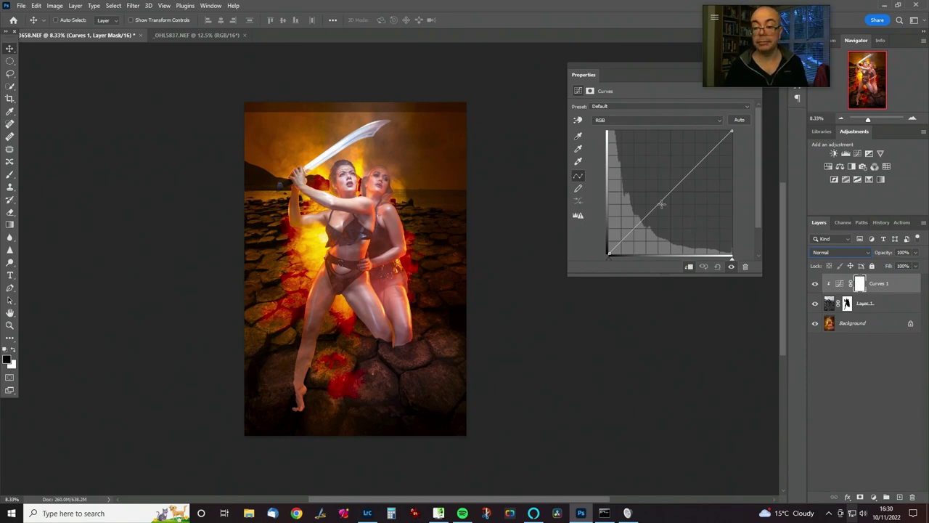
pyautogui.moveTo(661, 204); pyautogui.dragTo(663, 169)
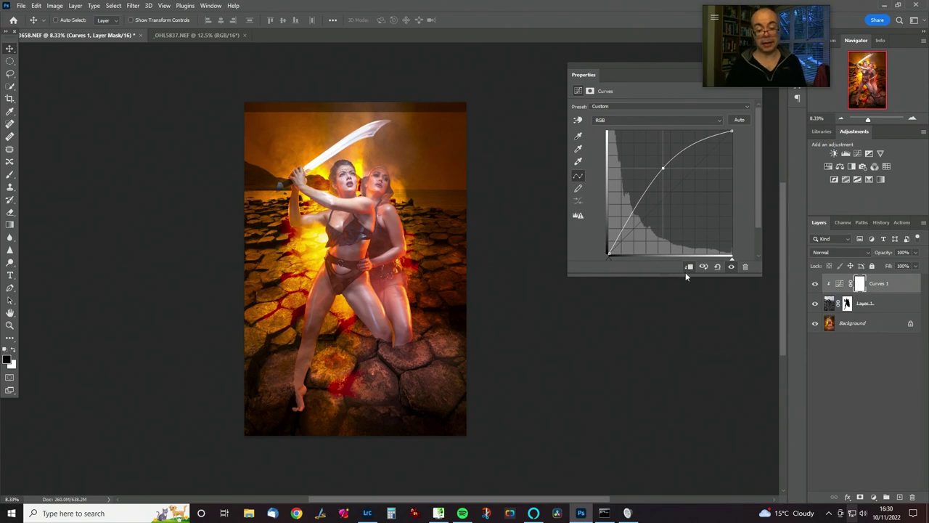
# Group the shoreline layer together with its clipped Curves adjustment.
pyautogui.click(907, 304)
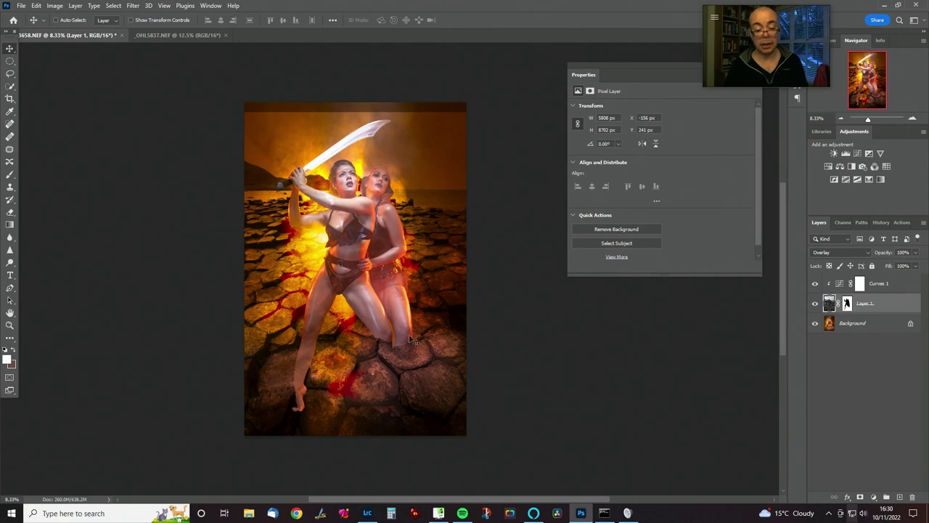
pyautogui.keyDown('shift'); pyautogui.click(894, 286); pyautogui.keyUp('shift')
pyautogui.hotkey('ctrl', 'g')
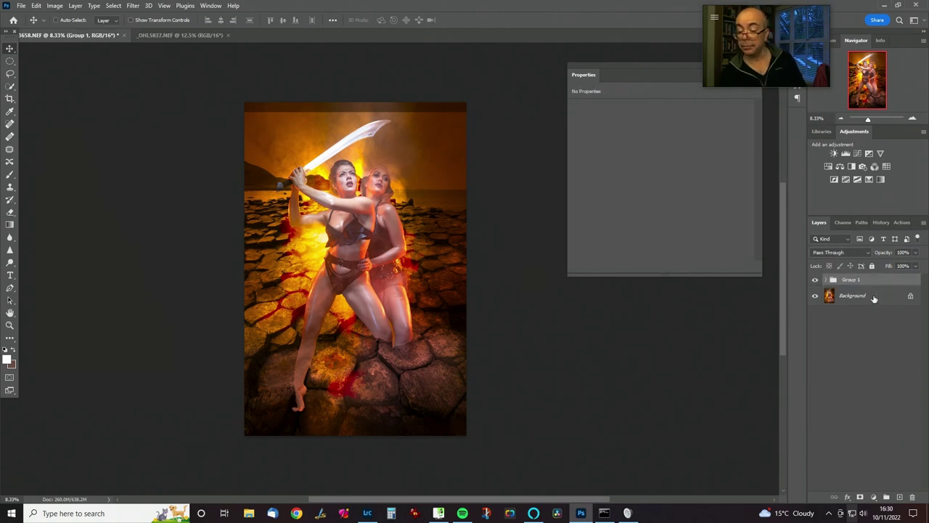
# Blend the shoreline layer into the darker smoke areas by setting Blend If's Underlying Layer highlight range to 33 / 44.
pyautogui.click(832, 280)
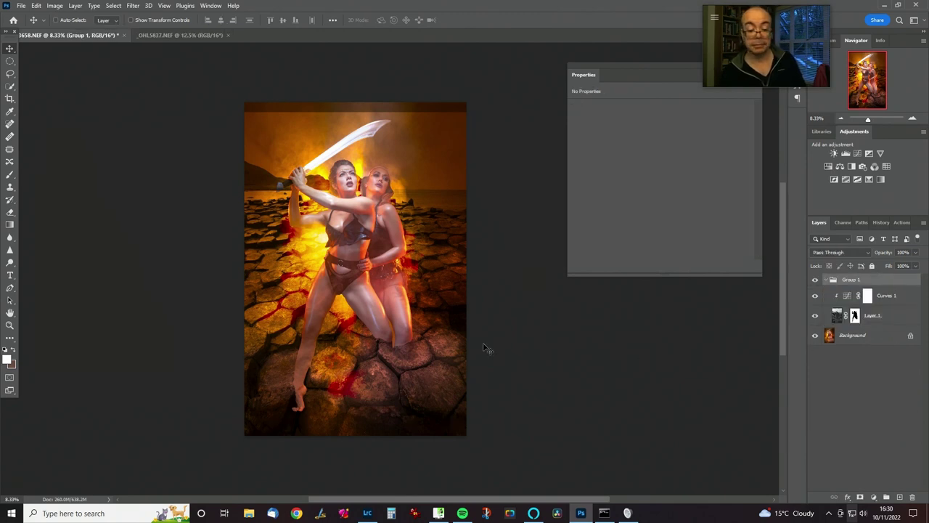
pyautogui.click(907, 314)
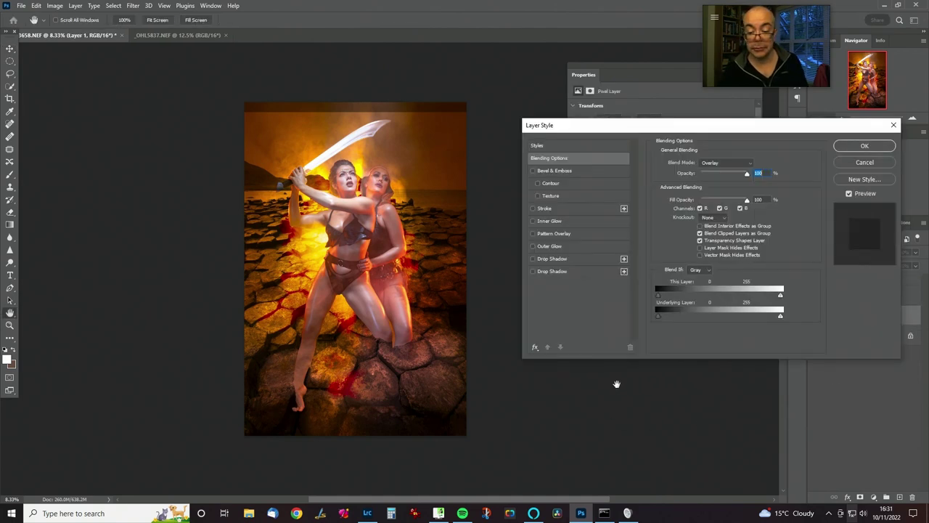
pyautogui.moveTo(780, 316); pyautogui.dragTo(679, 321)
pyautogui.press('alt')
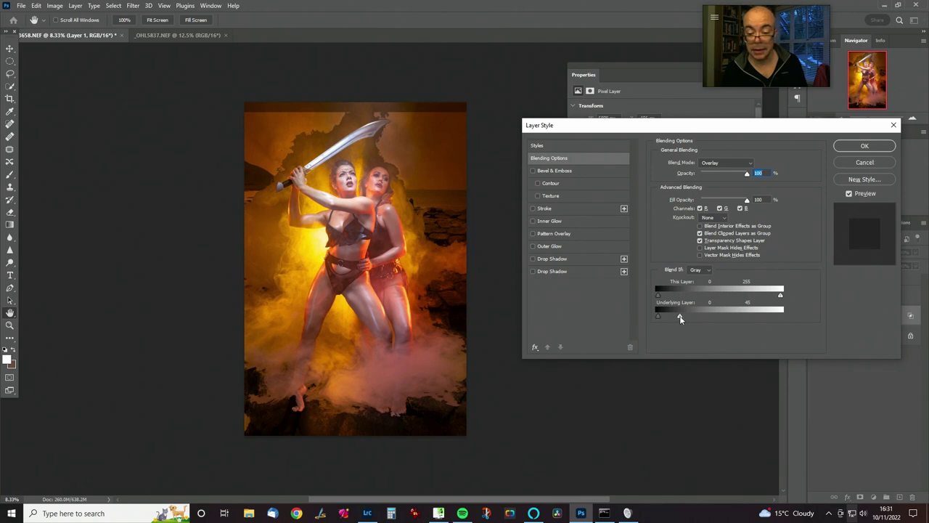
pyautogui.press('alt')
pyautogui.moveTo(680, 320); pyautogui.dragTo(669, 320)
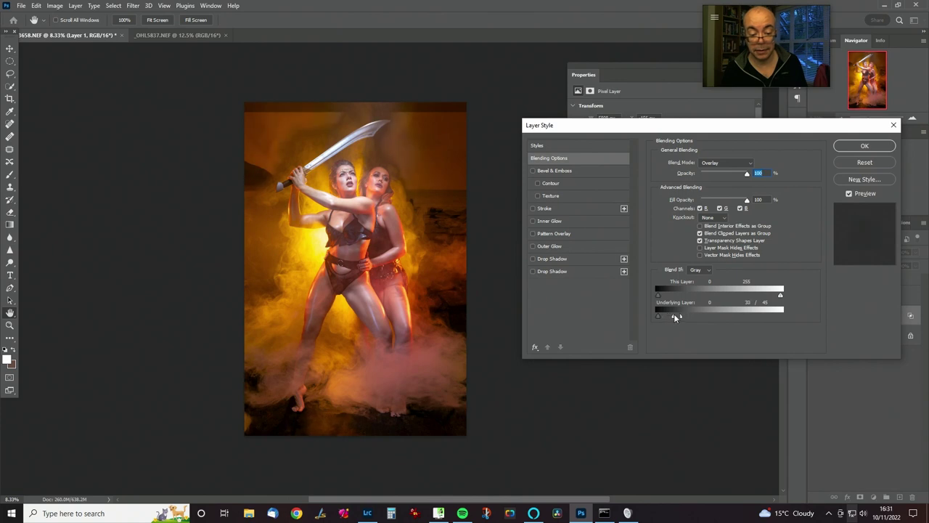
pyautogui.moveTo(679, 317)
pyautogui.mouseDown()
pyautogui.moveTo(688, 316)
pyautogui.moveTo(678, 317)
pyautogui.mouseUp()
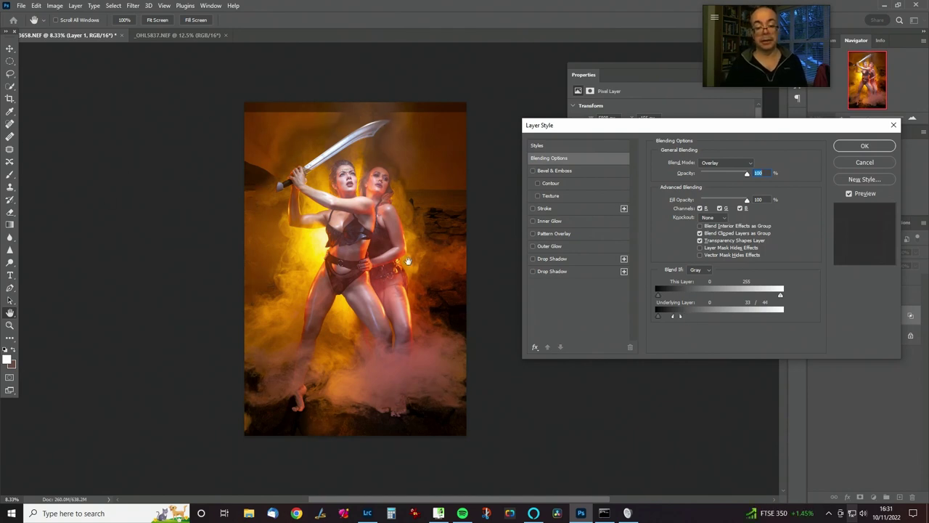
pyautogui.click(851, 145)
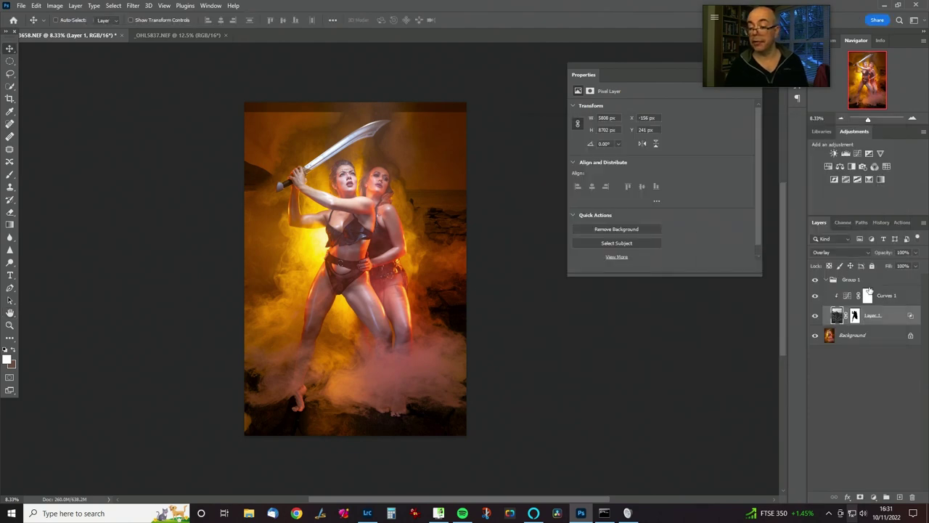
# Add a layer mask to the group and paint black with a 2400 px soft brush to hide the shoreline's sky across the image top.
pyautogui.click(845, 283)
pyautogui.click(859, 496)
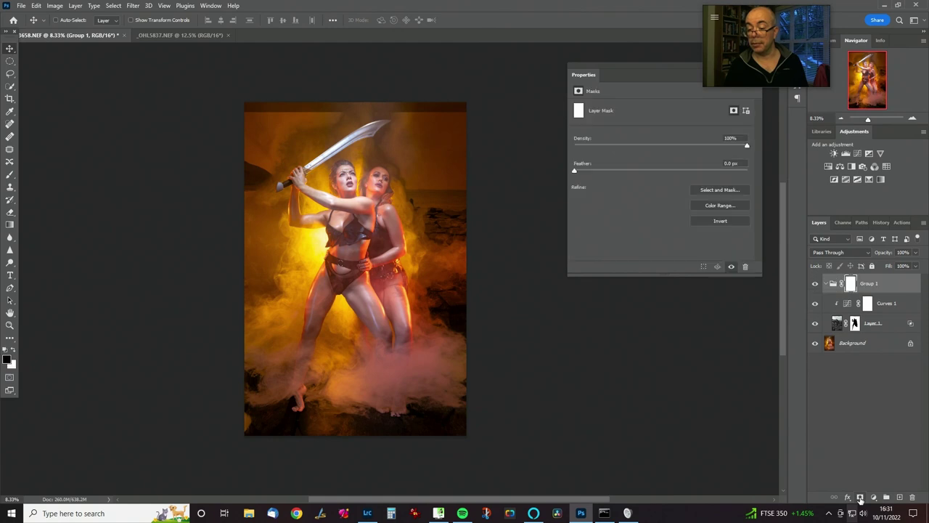
pyautogui.press('b')
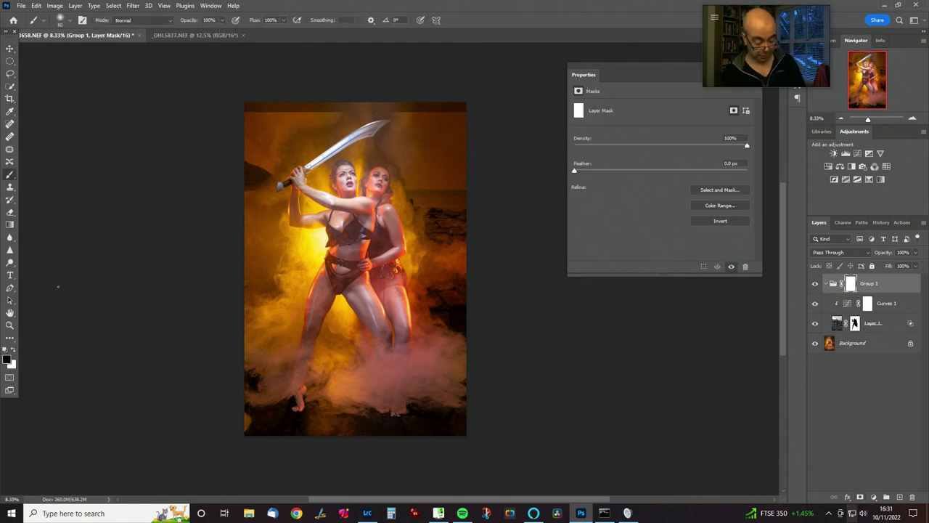
pyautogui.press(']')
pyautogui.press(']')
pyautogui.press(']')
pyautogui.press(']')
pyautogui.press(']')
pyautogui.press(']')
pyautogui.press(']')
pyautogui.press(']')
pyautogui.press(']')
pyautogui.press(']')
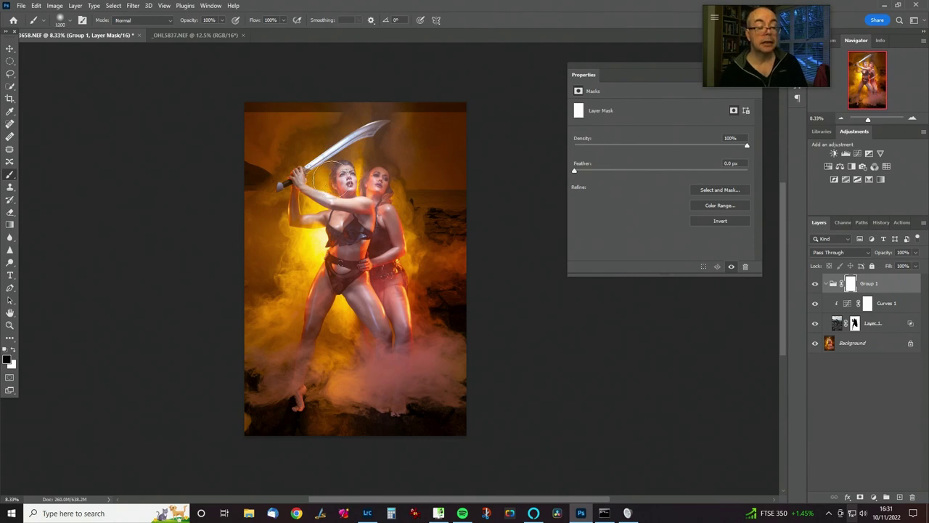
pyautogui.press(']')
pyautogui.press(']')
pyautogui.press(']')
pyautogui.press(']')
pyautogui.press(']')
pyautogui.press(']')
pyautogui.press(']')
pyautogui.press(']')
pyautogui.press(']')
pyautogui.press(']')
pyautogui.press(']')
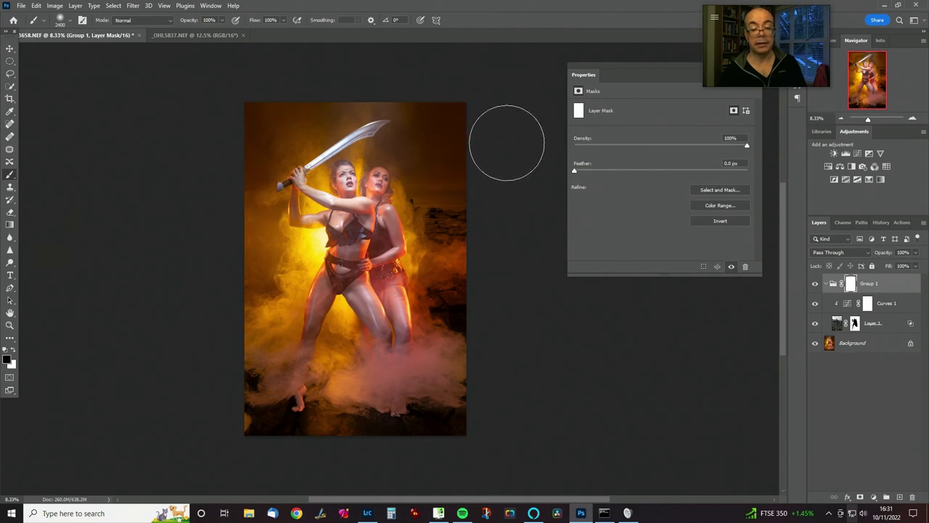
pyautogui.moveTo(505, 145); pyautogui.dragTo(549, 128)
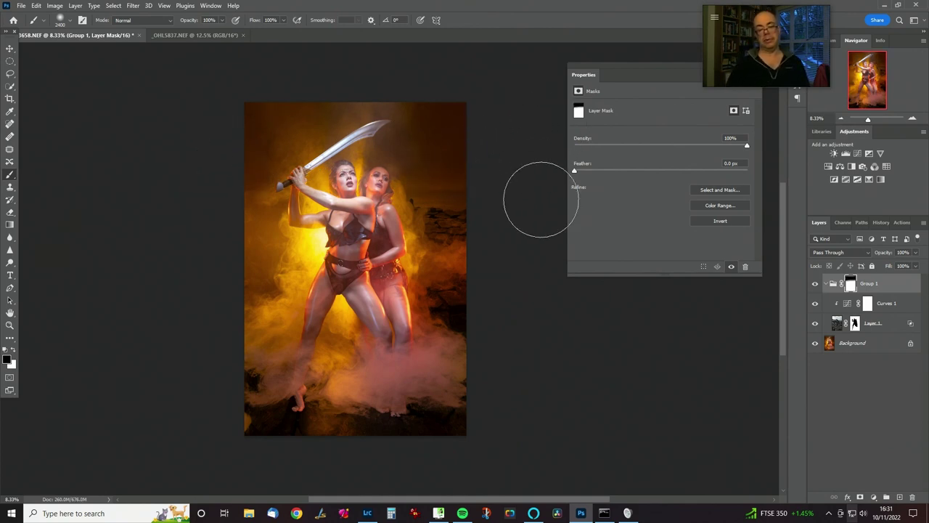
# Compare the scene with the shoreline group hidden and shown, and examine the blend around the figures at 25%.
pyautogui.click(815, 284)
pyautogui.click(815, 284)
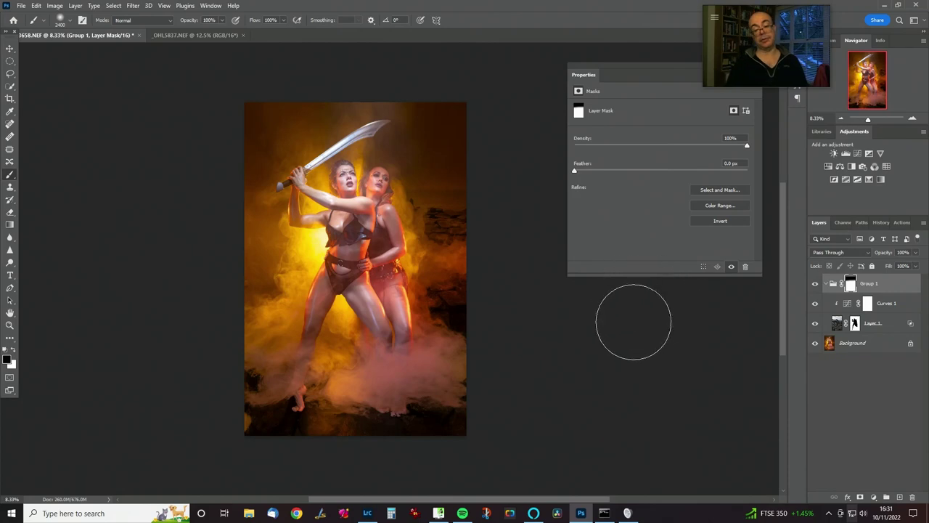
pyautogui.hotkey('ctrl', '+')
pyautogui.hotkey('ctrl', '+')
pyautogui.hotkey('ctrl', '+')
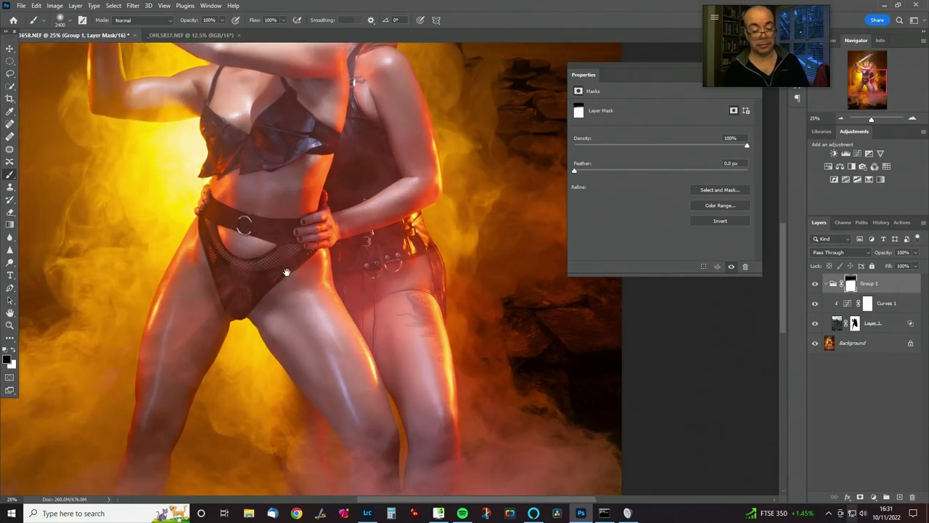
# Clear the layer style of the shoreline layer to remove its Blend If and Overlay settings.
pyautogui.moveTo(286, 270)
pyautogui.mouseDown()
pyautogui.moveTo(283, 257)
pyautogui.moveTo(311, 246)
pyautogui.moveTo(387, 271)
pyautogui.mouseUp()
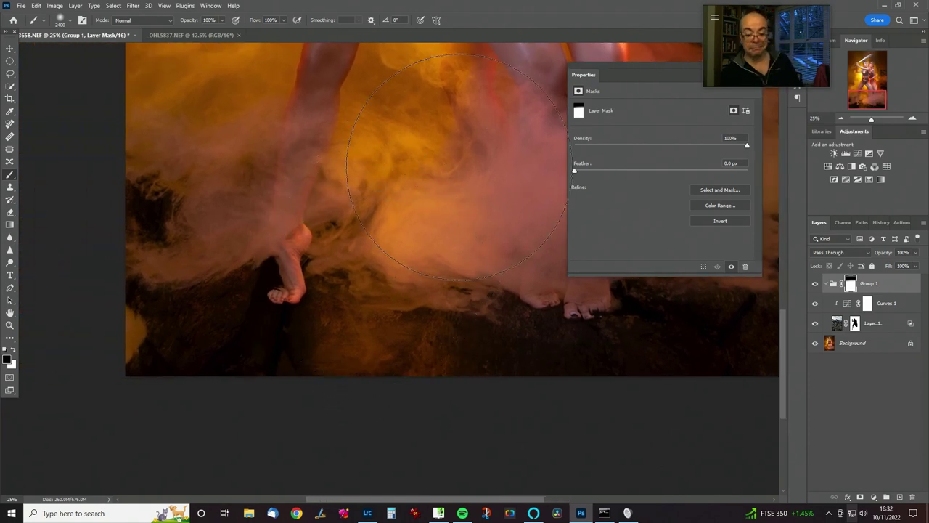
pyautogui.moveTo(336, 280)
pyautogui.mouseDown()
pyautogui.moveTo(216, 313)
pyautogui.moveTo(172, 312)
pyautogui.moveTo(251, 282)
pyautogui.mouseUp()
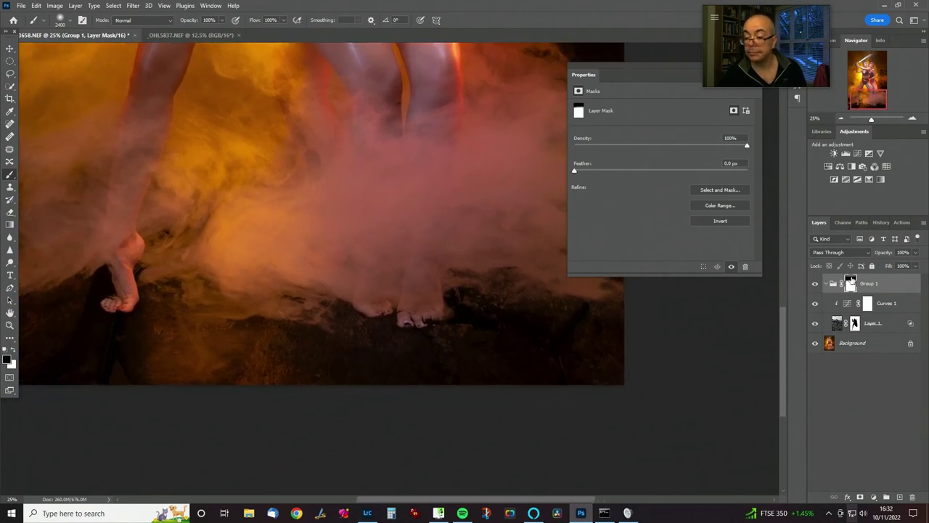
pyautogui.rightClick(913, 326)
pyautogui.click(924, 331)
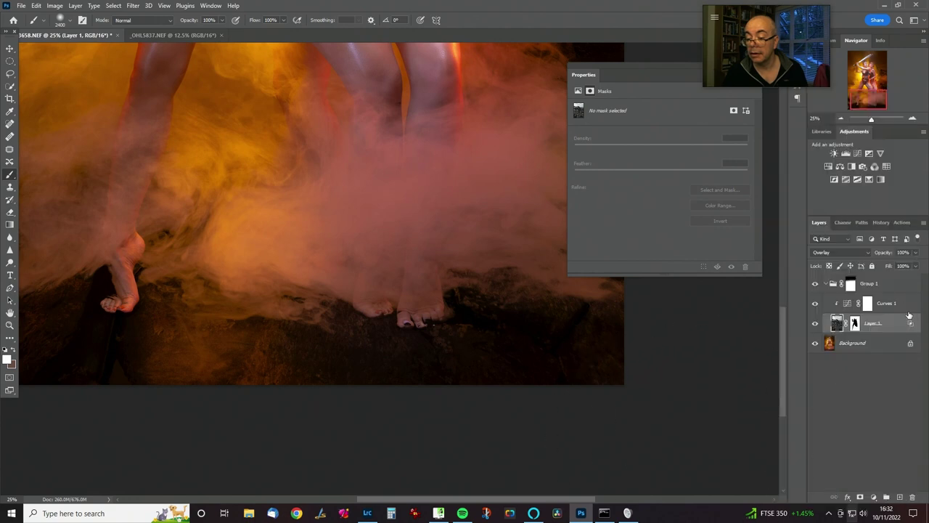
pyautogui.rightClick(910, 326)
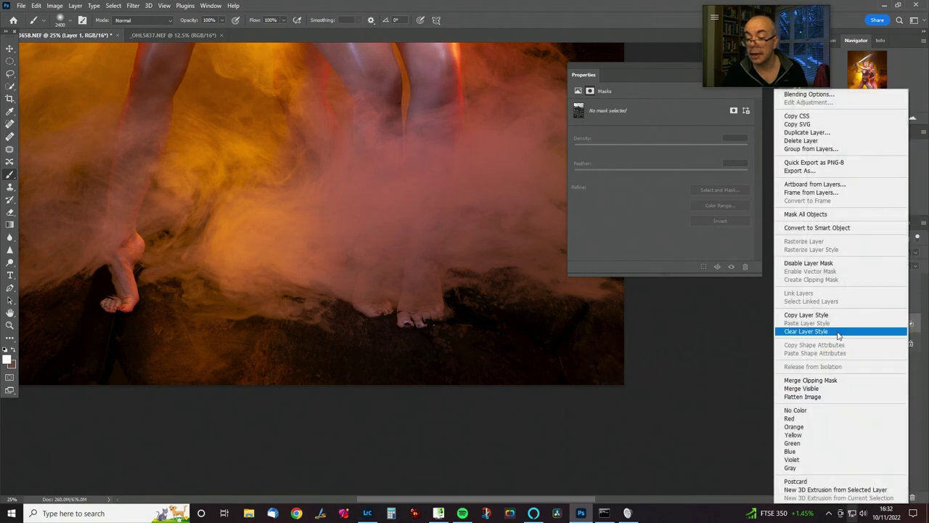
pyautogui.click(836, 332)
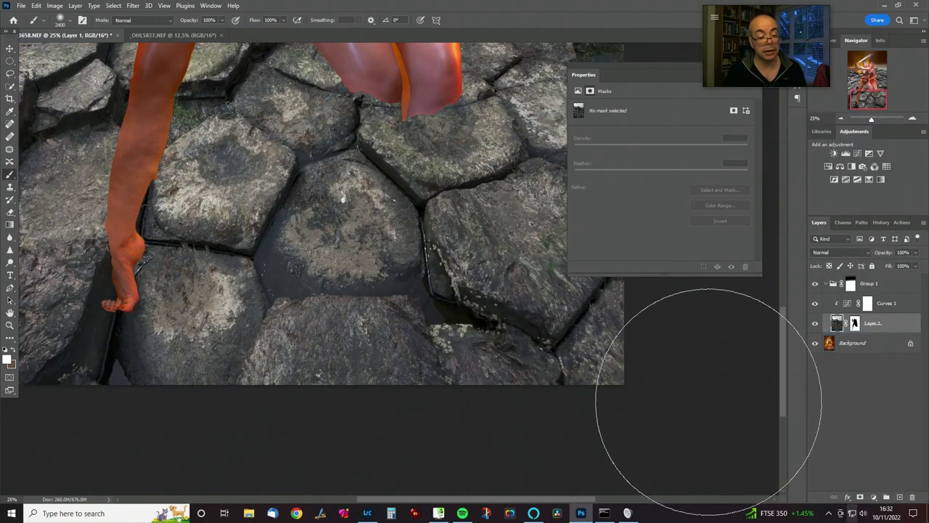
# Lower the shoreline layer's opacity to 12% so the legs and feet show through the stones.
pyautogui.scroll(3, 322, 183)
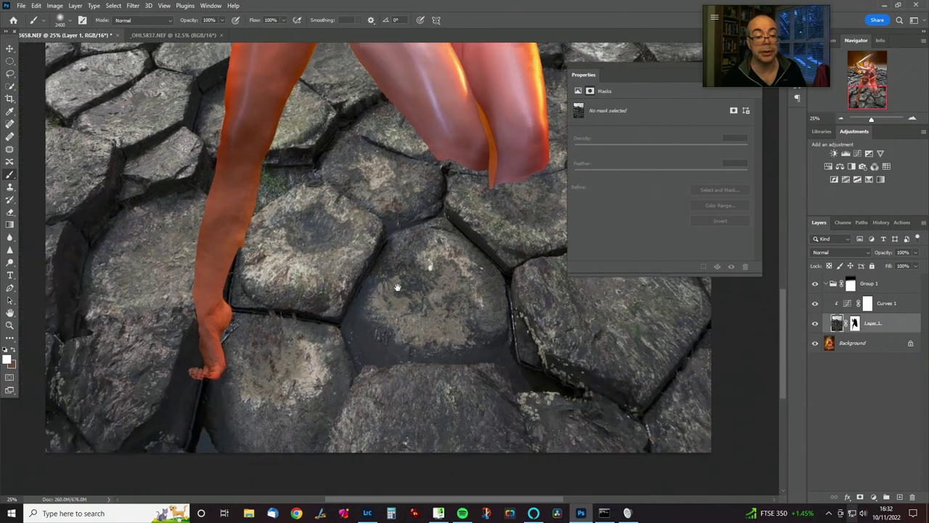
pyautogui.moveTo(400, 286); pyautogui.dragTo(341, 258)
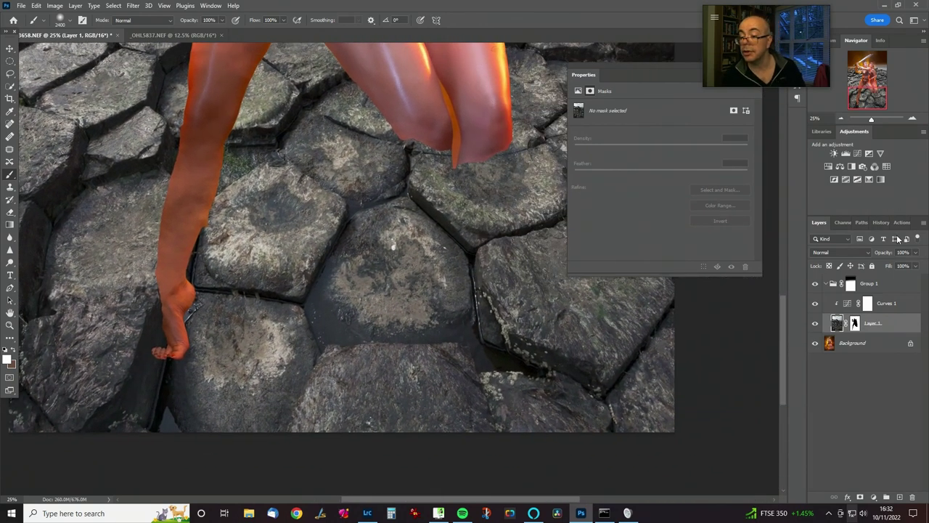
pyautogui.moveTo(889, 252); pyautogui.dragTo(846, 256)
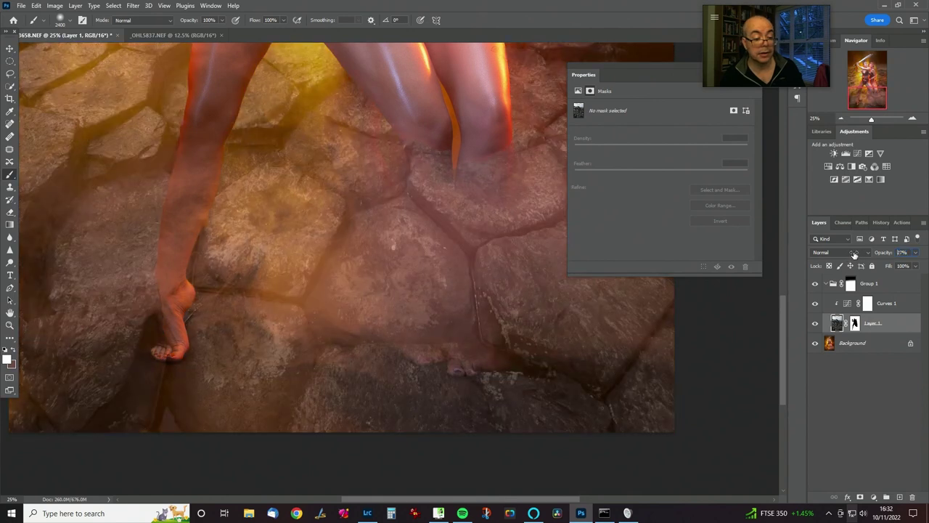
pyautogui.moveTo(406, 259); pyautogui.dragTo(313, 269)
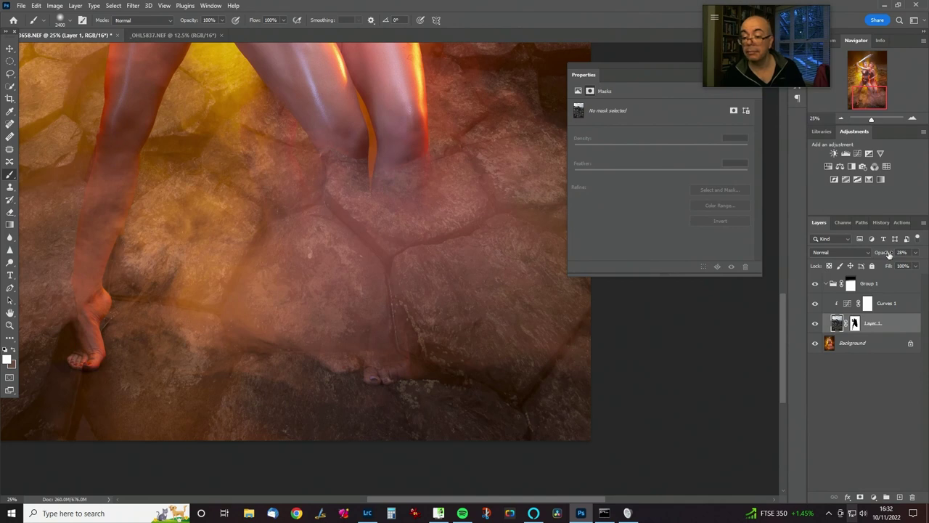
pyautogui.moveTo(888, 253); pyautogui.dragTo(878, 254)
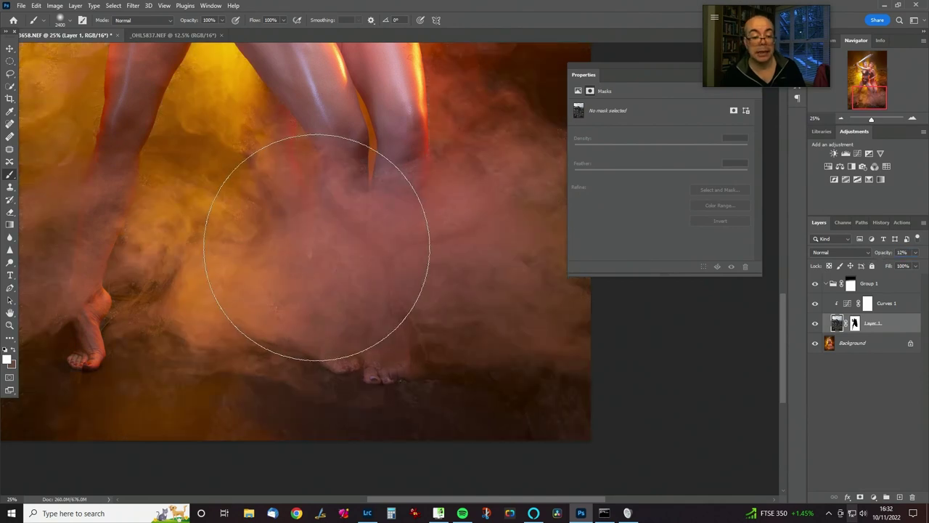
# Set up a 200 px hard-edged black brush and switch to full-screen view around the figures' lower legs.
pyautogui.press('[')
pyautogui.press('[')
pyautogui.press('[')
pyautogui.press('[')
pyautogui.press('[')
pyautogui.press('[')
pyautogui.press('[')
pyautogui.press('[')
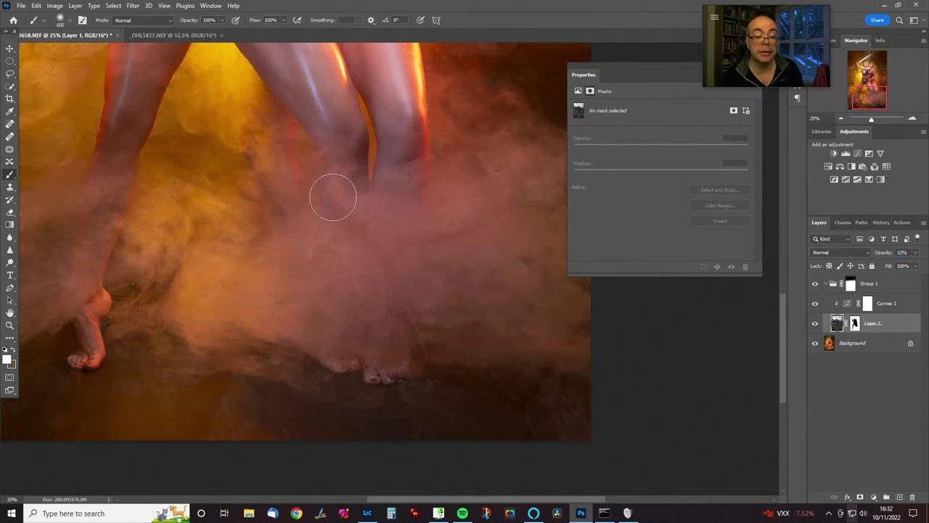
pyautogui.press('[')
pyautogui.press('[')
pyautogui.press('[')
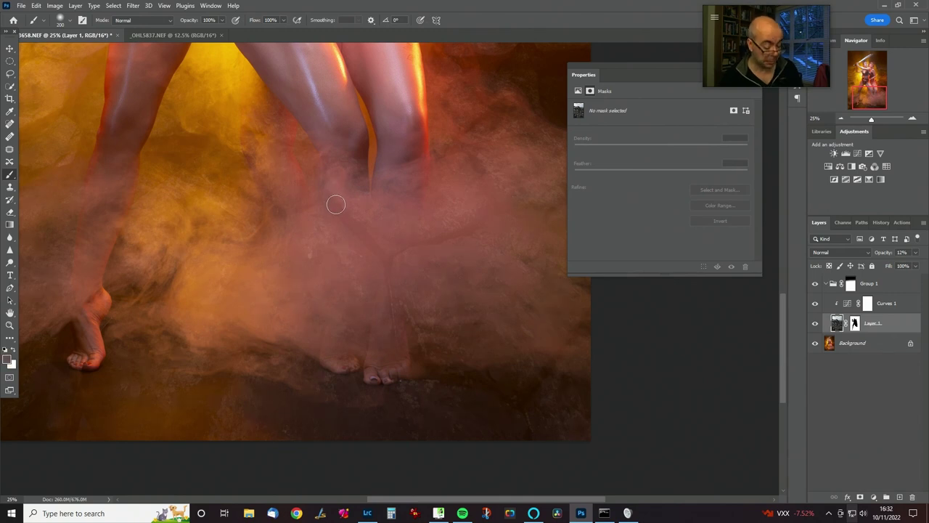
pyautogui.hscroll(-3, 335, 204)
pyautogui.press('f')
pyautogui.moveTo(442, 193); pyautogui.dragTo(270, 254)
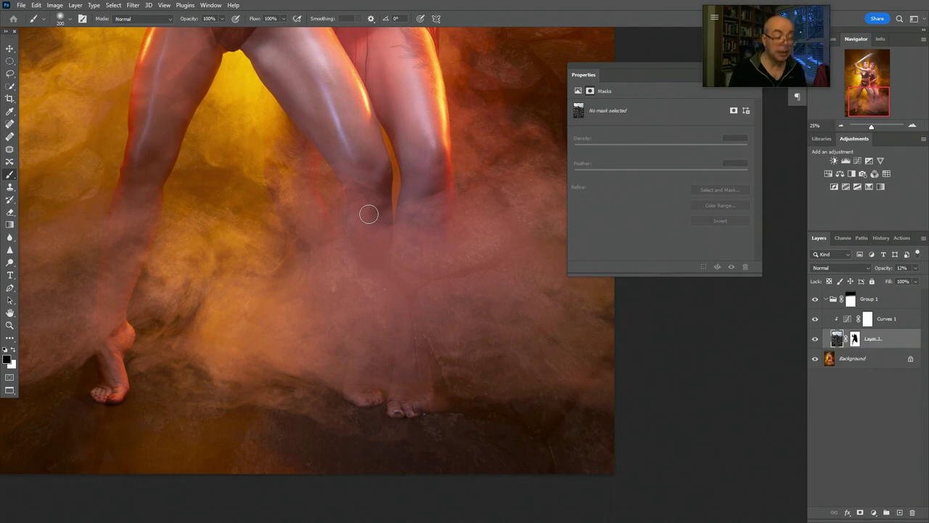
pyautogui.press(']')
pyautogui.press(']')
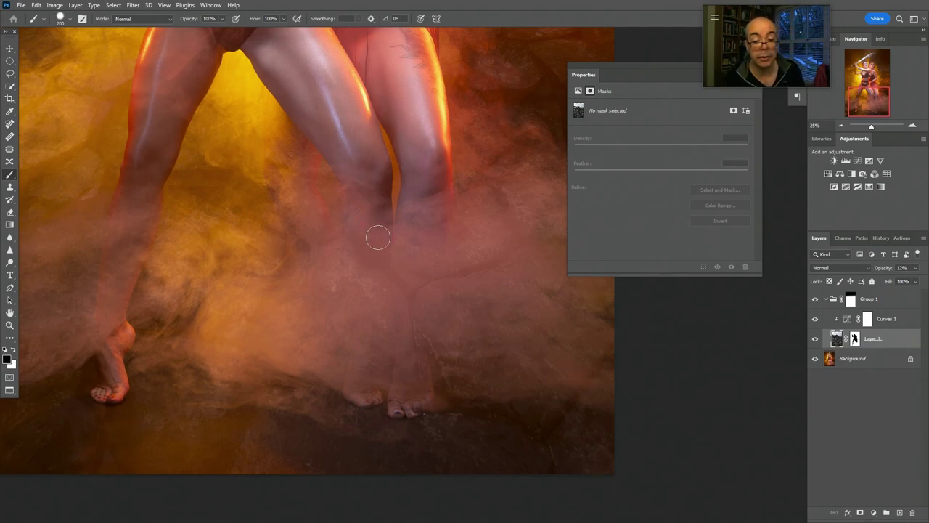
pyautogui.moveTo(379, 240)
pyautogui.mouseDown()
pyautogui.moveTo(377, 321)
pyautogui.moveTo(370, 213)
pyautogui.moveTo(361, 331)
pyautogui.moveTo(363, 211)
pyautogui.mouseUp()
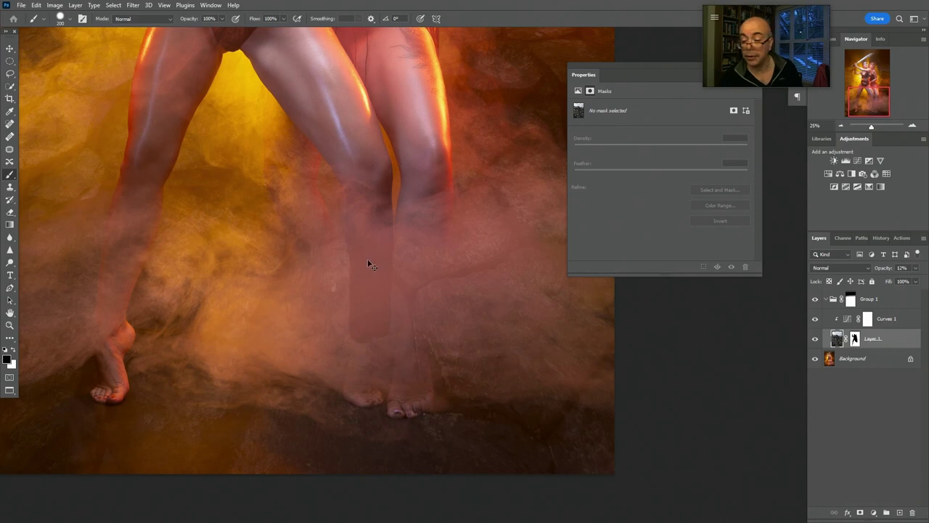
pyautogui.hotkey('ctrl', 'z')
pyautogui.hotkey('ctrl', 'shift', 'z')
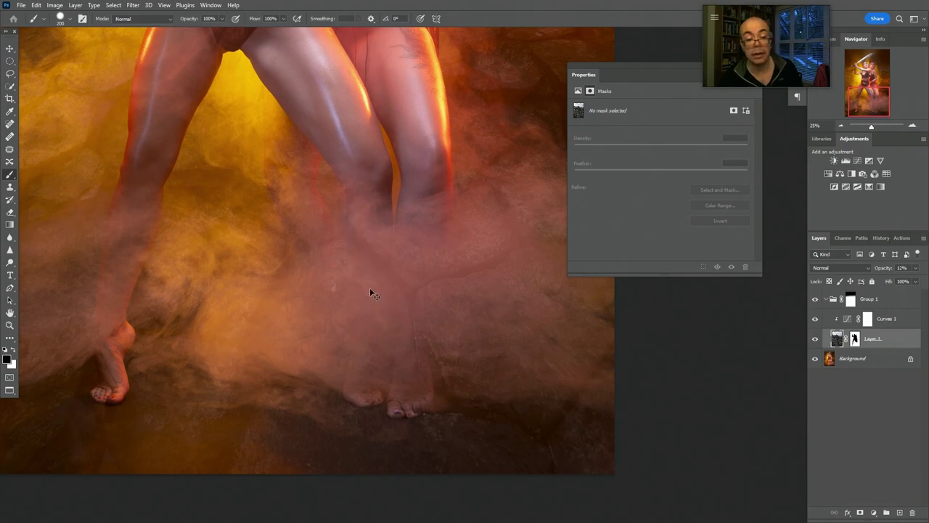
# Paint black on the shoreline layer's mask over the figures' lower legs and feet with a 200 px brush, then reduce it to 90 px.
pyautogui.click(854, 339)
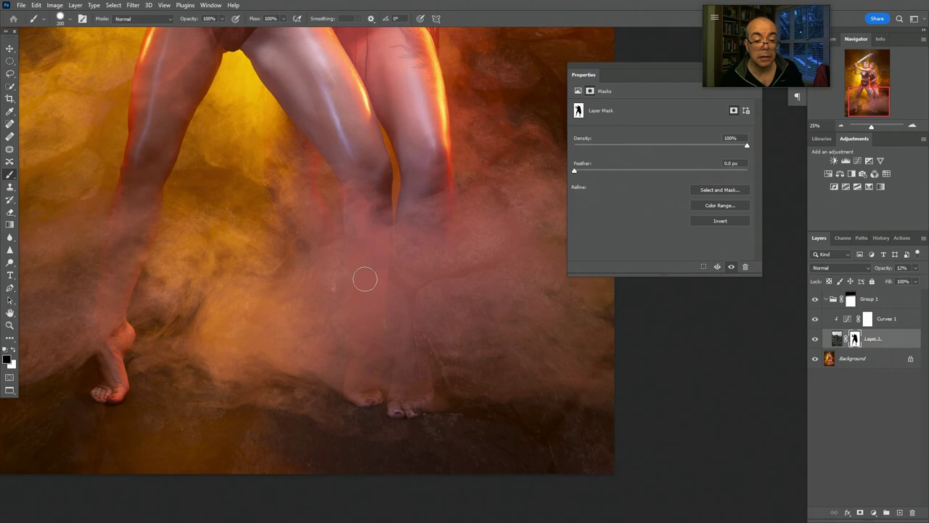
pyautogui.moveTo(417, 192)
pyautogui.mouseDown()
pyautogui.moveTo(402, 388)
pyautogui.moveTo(409, 396)
pyautogui.mouseUp()
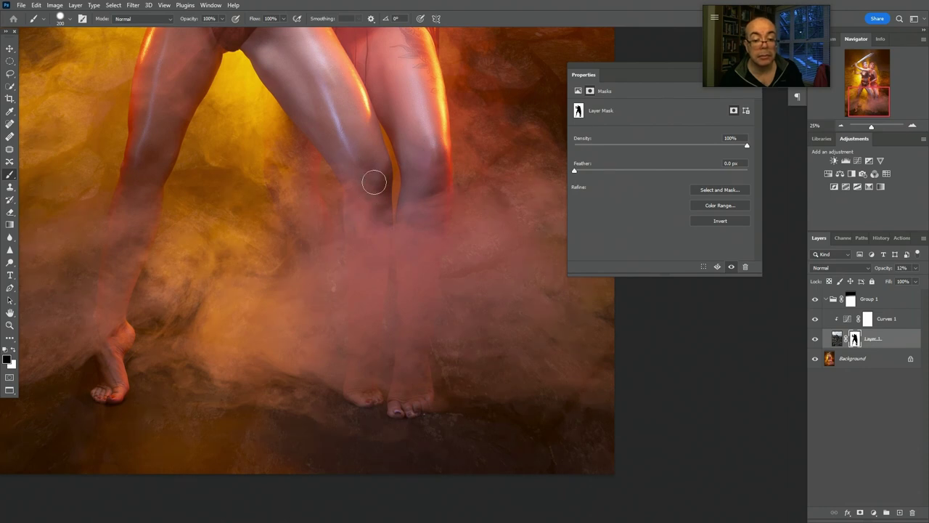
pyautogui.press('[')
pyautogui.press('[')
pyautogui.press('[')
pyautogui.press('[')
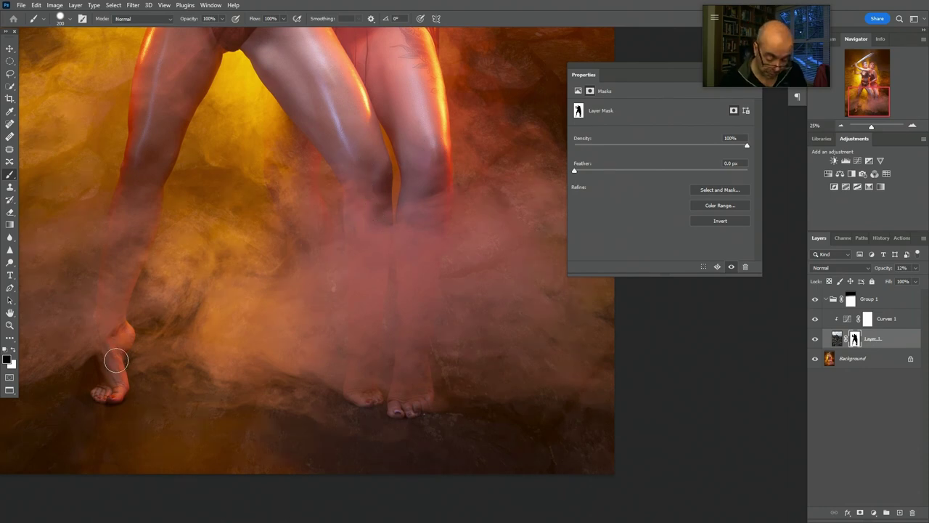
pyautogui.press('[')
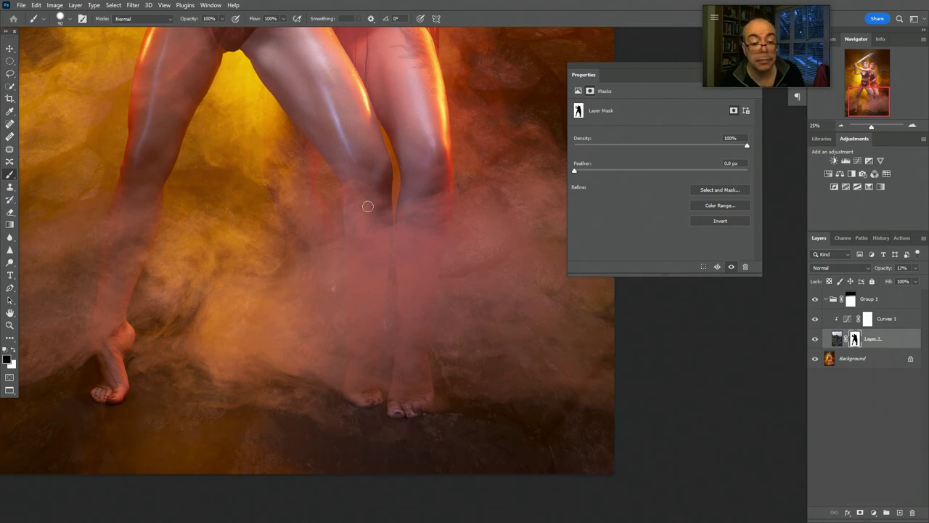
# Enlarge the brush to 250 px and paint black on the shoreline mask over the remaining smoke-covered leg and around the feet.
pyautogui.press(']')
pyautogui.press(']')
pyautogui.press(']')
pyautogui.press(']')
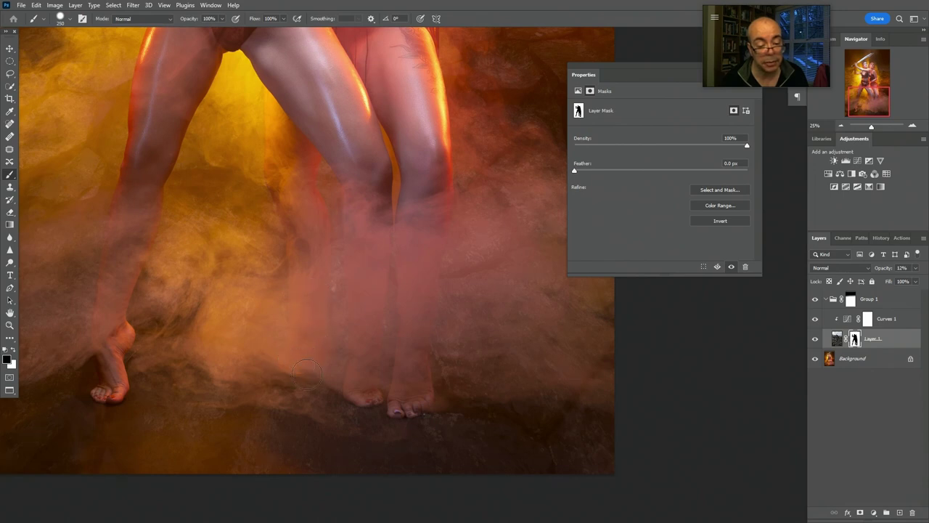
pyautogui.moveTo(435, 394); pyautogui.dragTo(467, 400)
# Raise the shoreline layer's opacity to 100% to inspect the masked legs, then lower it to 18%.
pyautogui.scroll(-1, 467, 400)
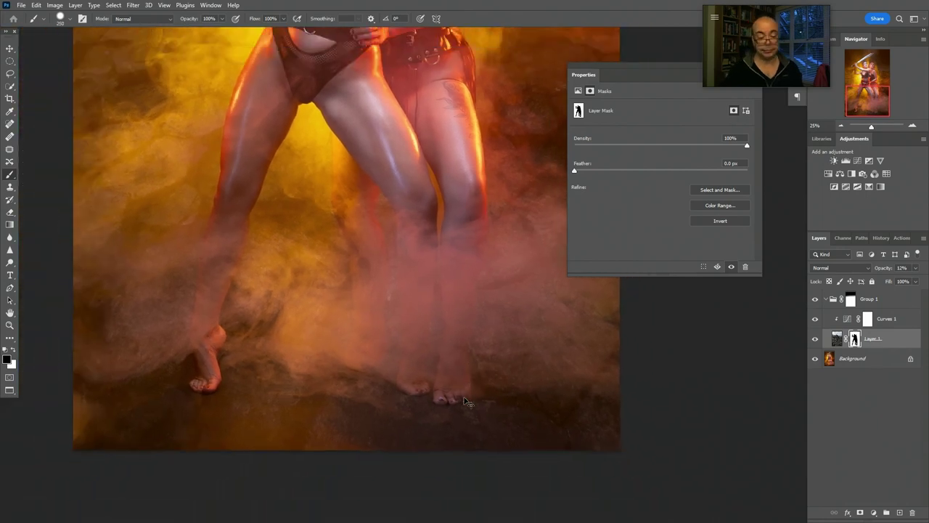
pyautogui.scroll(-2, 467, 401)
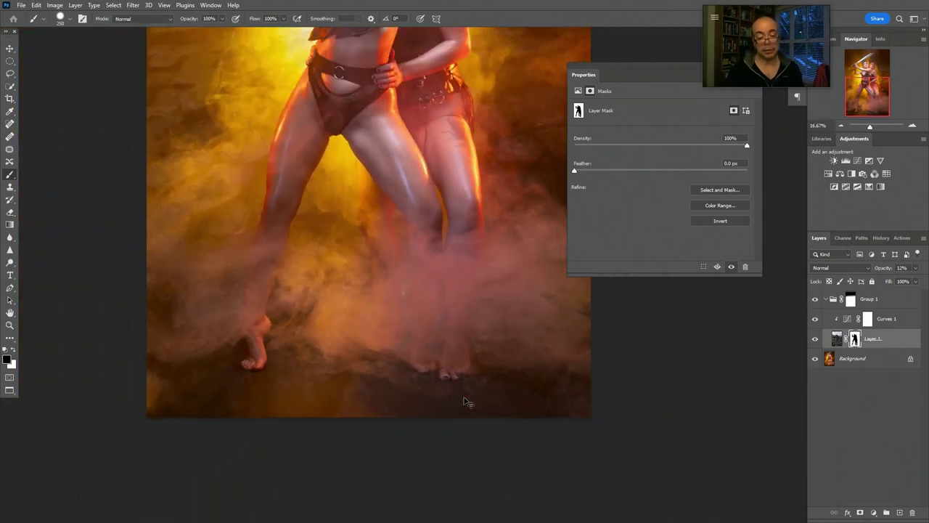
pyautogui.moveTo(394, 251); pyautogui.dragTo(318, 273)
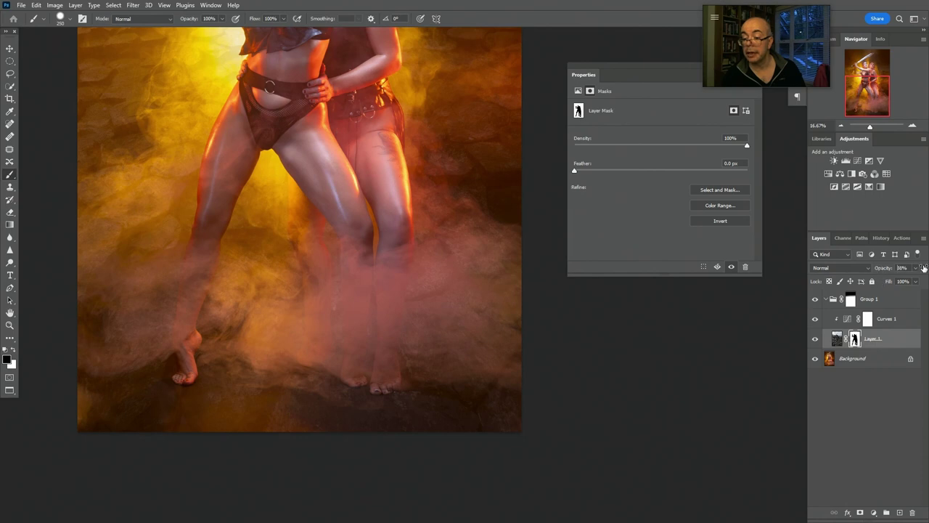
pyautogui.moveTo(923, 267); pyautogui.dragTo(928, 268)
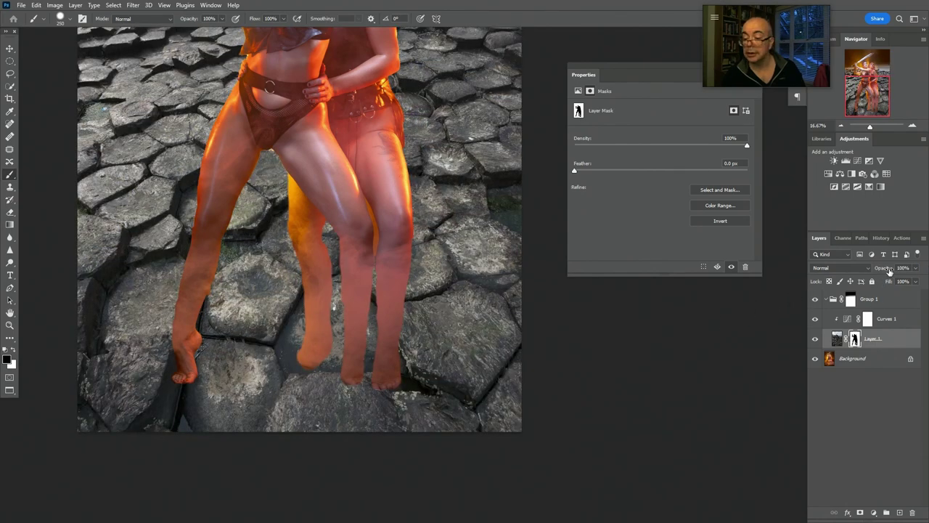
pyautogui.moveTo(889, 271); pyautogui.dragTo(864, 274)
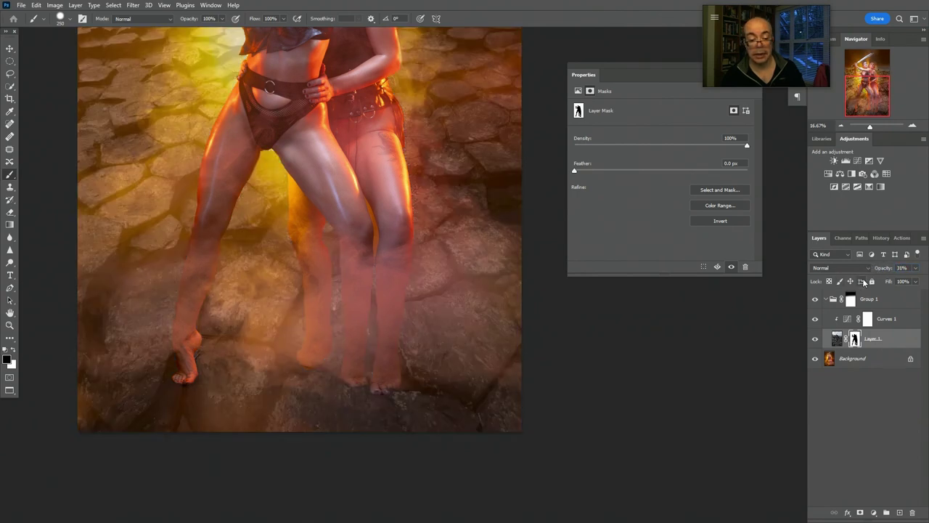
pyautogui.moveTo(881, 271); pyautogui.dragTo(878, 272)
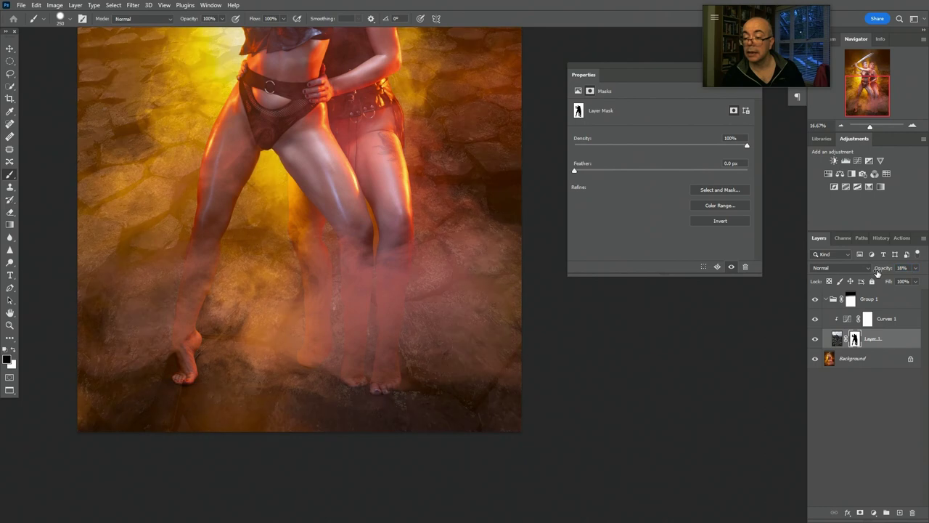
pyautogui.moveTo(607, 313); pyautogui.dragTo(657, 275)
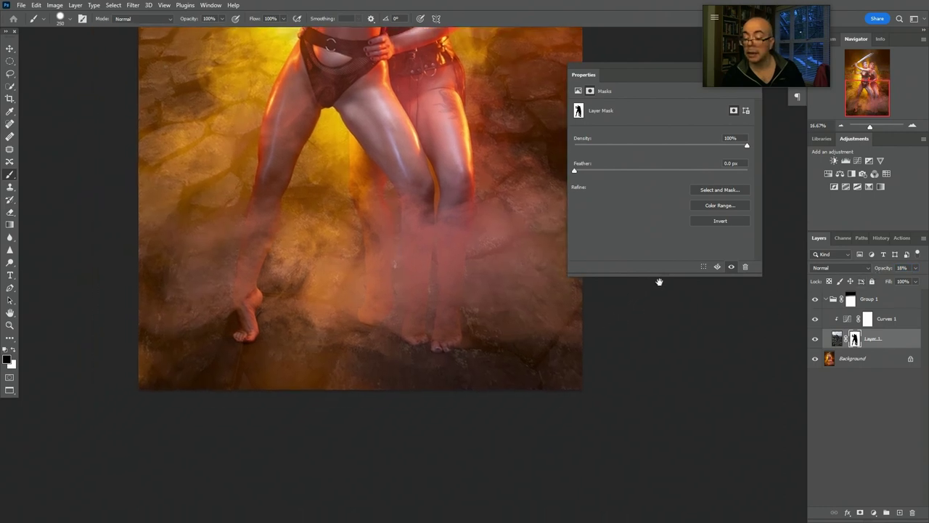
# Change the shoreline layer's blend mode to Overlay and set its opacity to 25%.
pyautogui.click(841, 267)
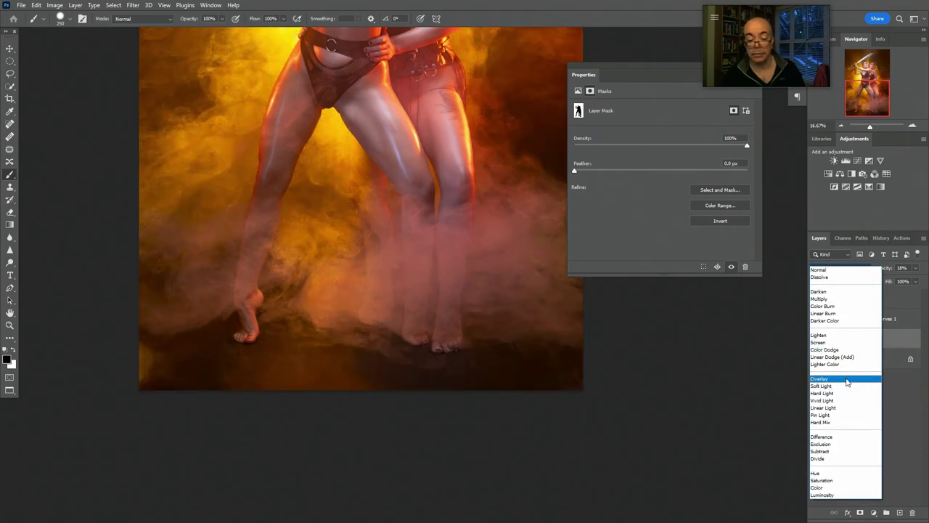
pyautogui.click(847, 379)
pyautogui.moveTo(879, 270); pyautogui.dragTo(914, 272)
pyautogui.moveTo(525, 327); pyautogui.dragTo(466, 334)
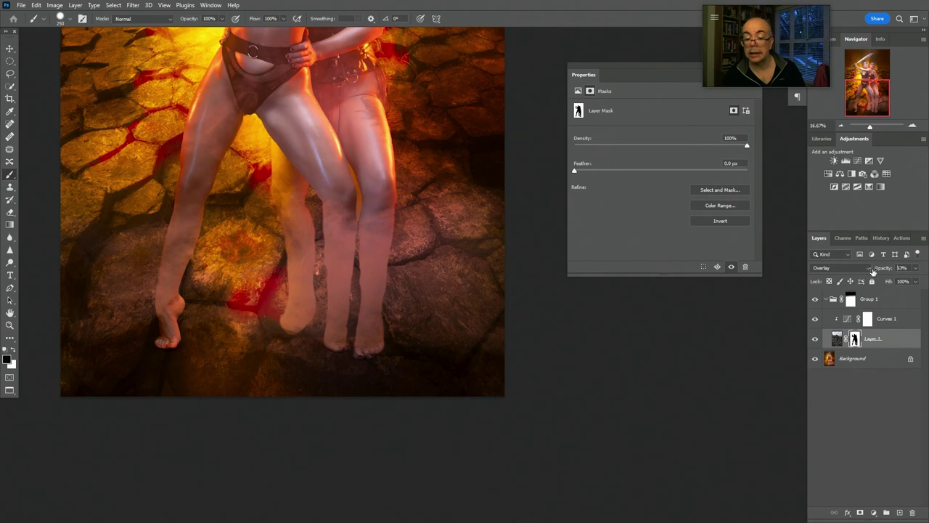
pyautogui.moveTo(873, 271); pyautogui.dragTo(872, 270)
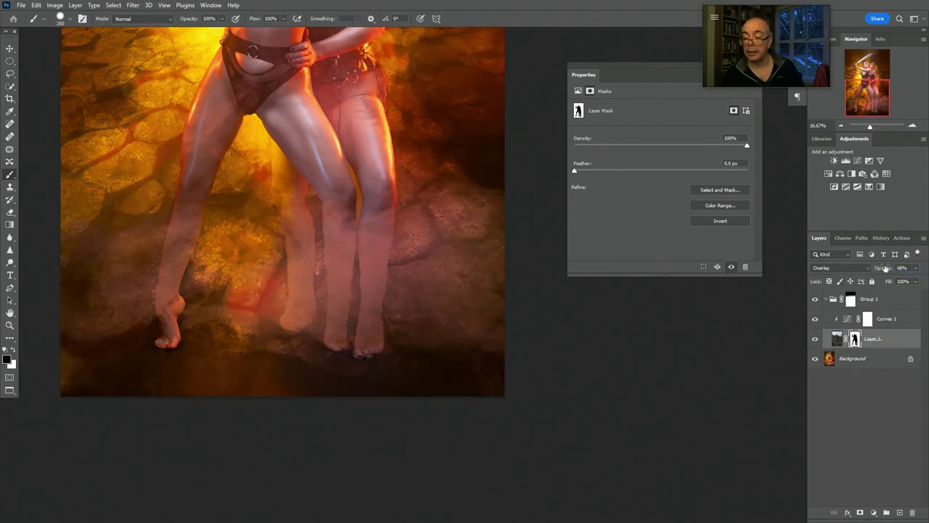
pyautogui.moveTo(885, 269); pyautogui.dragTo(873, 270)
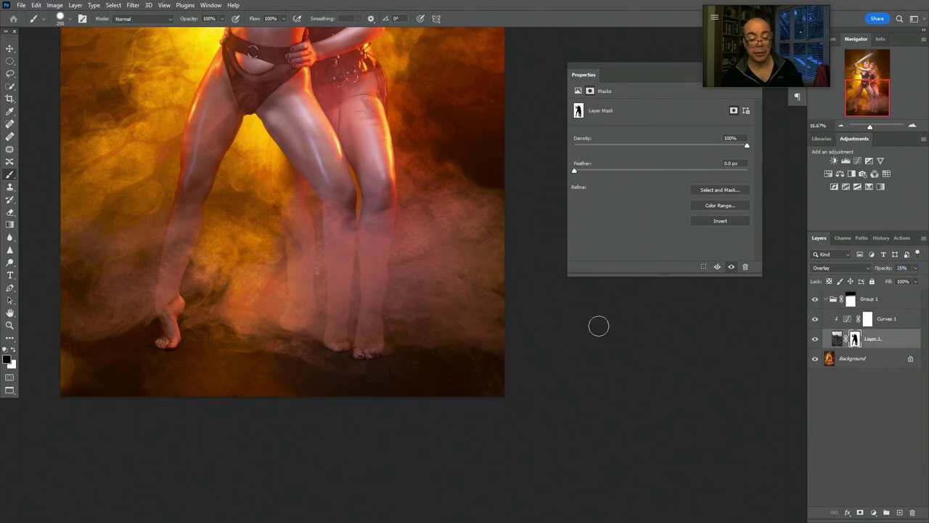
pyautogui.moveTo(598, 326); pyautogui.dragTo(495, 301)
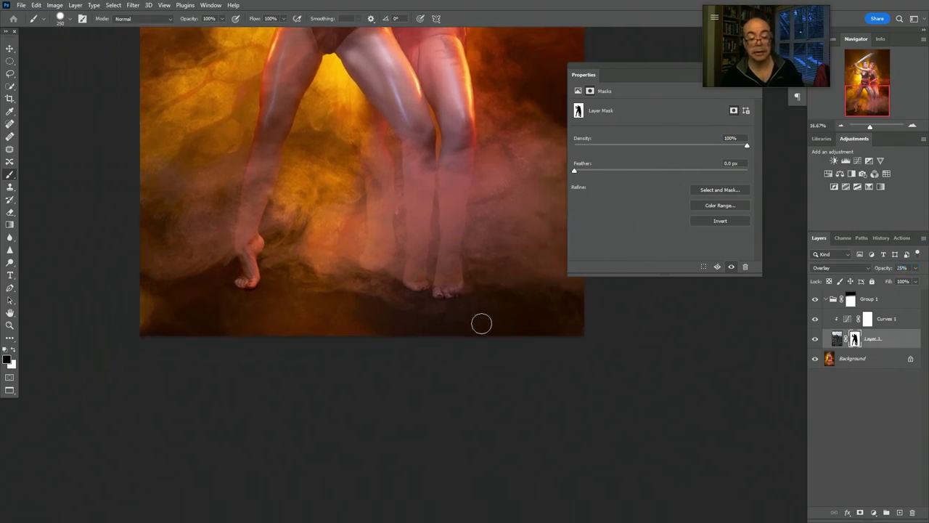
# Enlarge the brush to 1900 px and paint black on the shoreline layer's mask over the smoke and ground around the lower legs.
pyautogui.press(']')
pyautogui.press(']')
pyautogui.press(']')
pyautogui.press(']')
pyautogui.press(']')
pyautogui.press(']')
pyautogui.press(']')
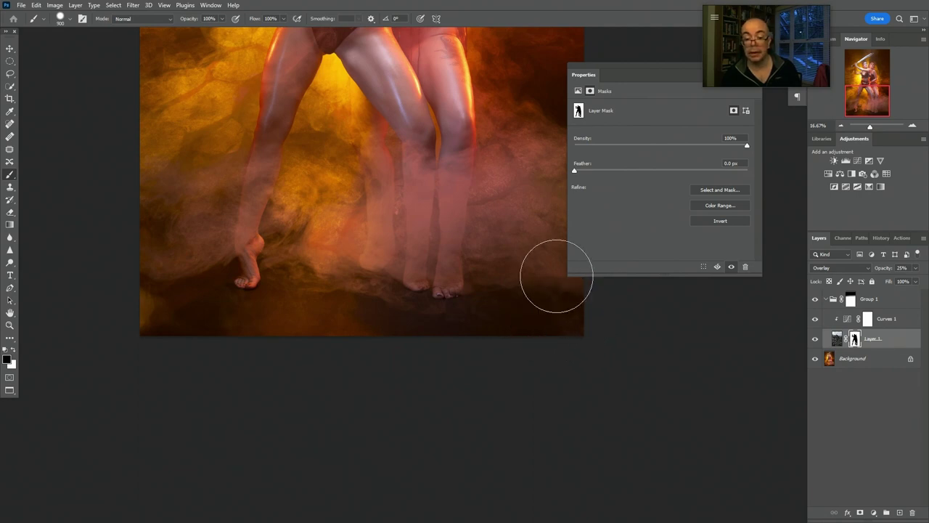
pyautogui.press(']')
pyautogui.press(']')
pyautogui.press(']')
pyautogui.press(']')
pyautogui.press(']')
pyautogui.press(']')
pyautogui.press(']')
pyautogui.press(']')
pyautogui.press(']')
pyautogui.press(']')
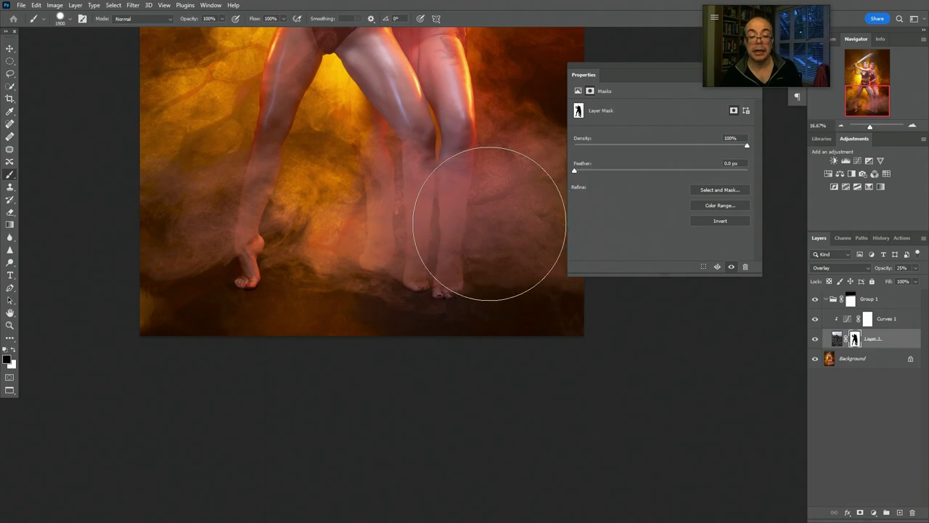
pyautogui.moveTo(487, 213)
pyautogui.mouseDown()
pyautogui.moveTo(418, 235)
pyautogui.moveTo(468, 236)
pyautogui.moveTo(494, 264)
pyautogui.mouseUp()
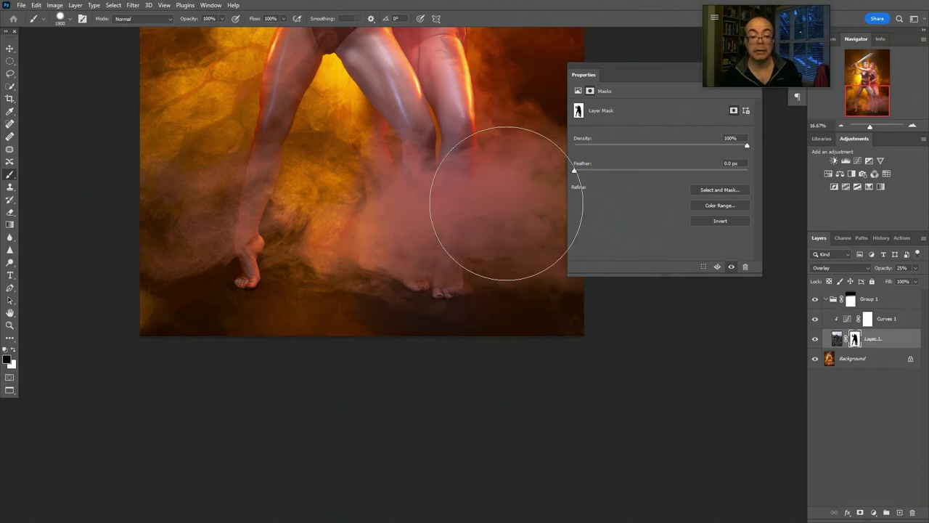
pyautogui.moveTo(141, 290)
pyautogui.mouseDown()
pyautogui.moveTo(301, 150)
pyautogui.moveTo(182, 97)
pyautogui.moveTo(241, 144)
pyautogui.moveTo(339, 189)
pyautogui.moveTo(409, 208)
pyautogui.mouseUp()
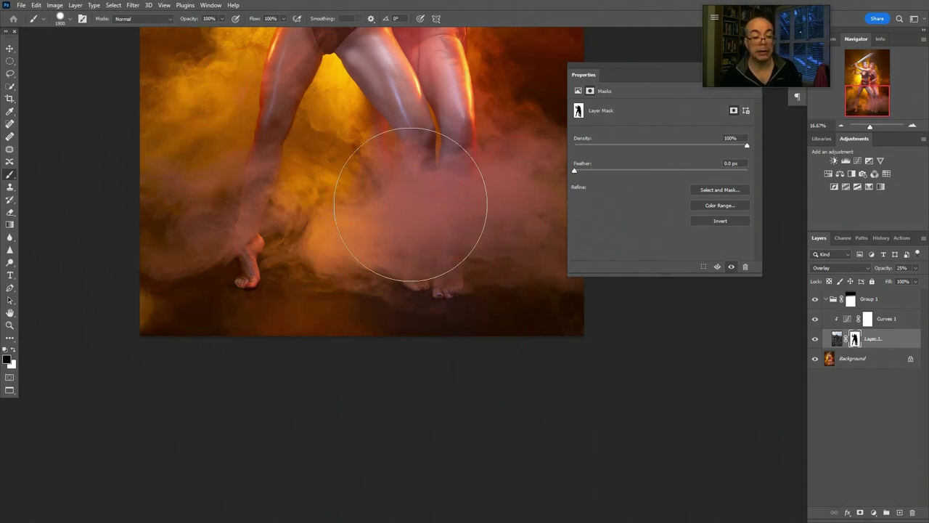
pyautogui.moveTo(333, 224)
pyautogui.mouseDown()
pyautogui.moveTo(546, 227)
pyautogui.moveTo(555, 241)
pyautogui.moveTo(581, 248)
pyautogui.moveTo(421, 298)
pyautogui.moveTo(473, 307)
pyautogui.moveTo(430, 393)
pyautogui.mouseUp()
# Switch to a soft white brush of 800 px and paint on the shoreline mask along the ground below the feet.
pyautogui.press('[')
pyautogui.press('[')
pyautogui.press('[')
pyautogui.press('[')
pyautogui.press('[')
pyautogui.press('[')
pyautogui.press('[')
pyautogui.press('[')
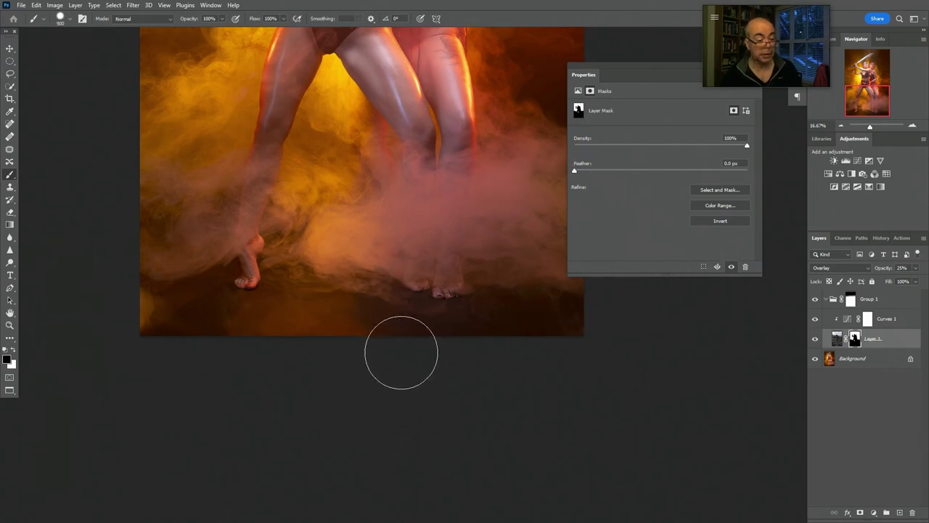
pyautogui.press('[')
pyautogui.press('[')
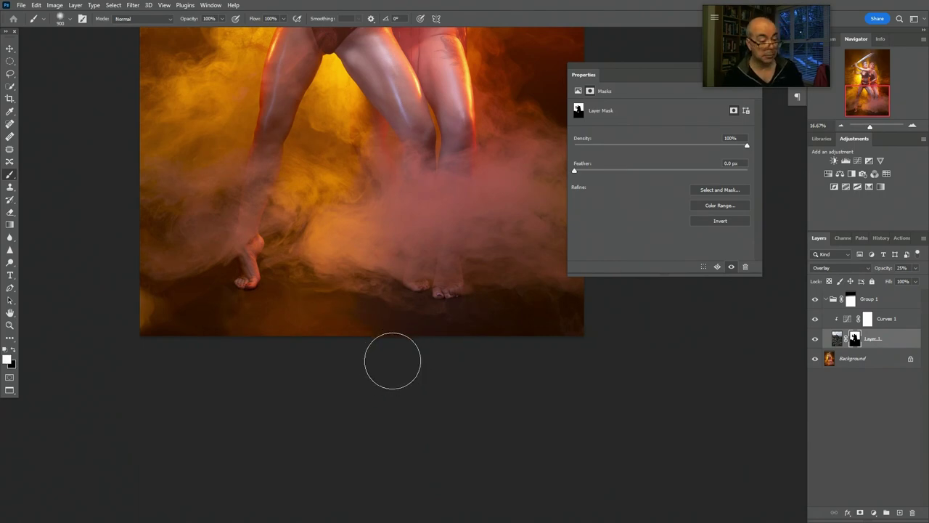
pyautogui.press(']')
pyautogui.press(']')
pyautogui.press(']')
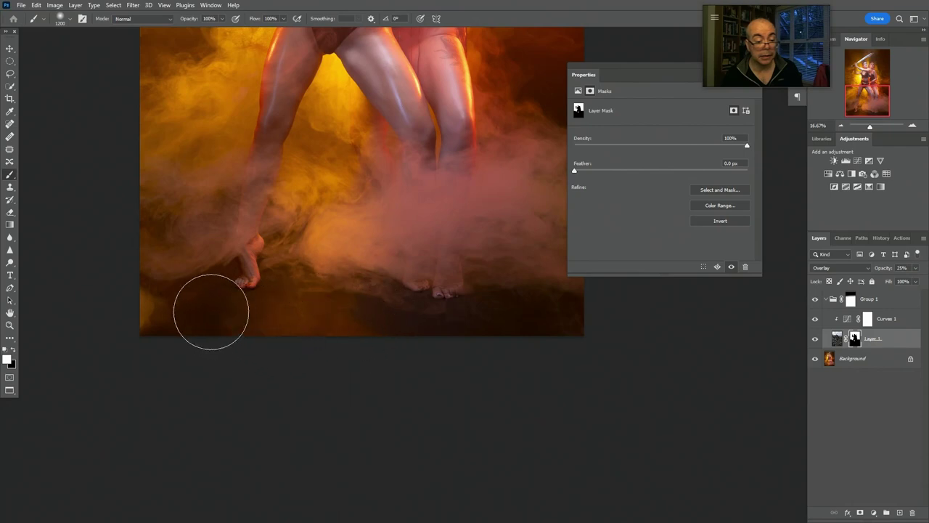
pyautogui.press('[')
pyautogui.press('[')
pyautogui.press('[')
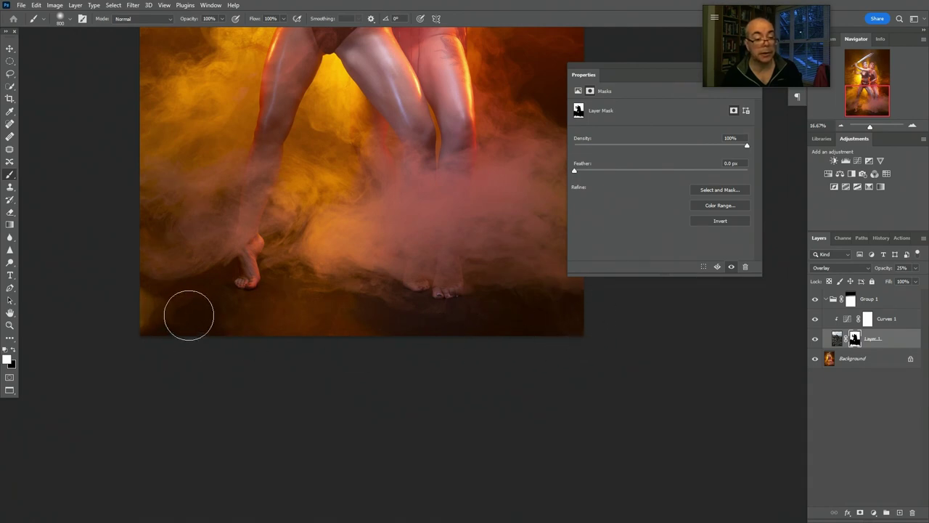
pyautogui.moveTo(417, 327); pyautogui.dragTo(265, 360)
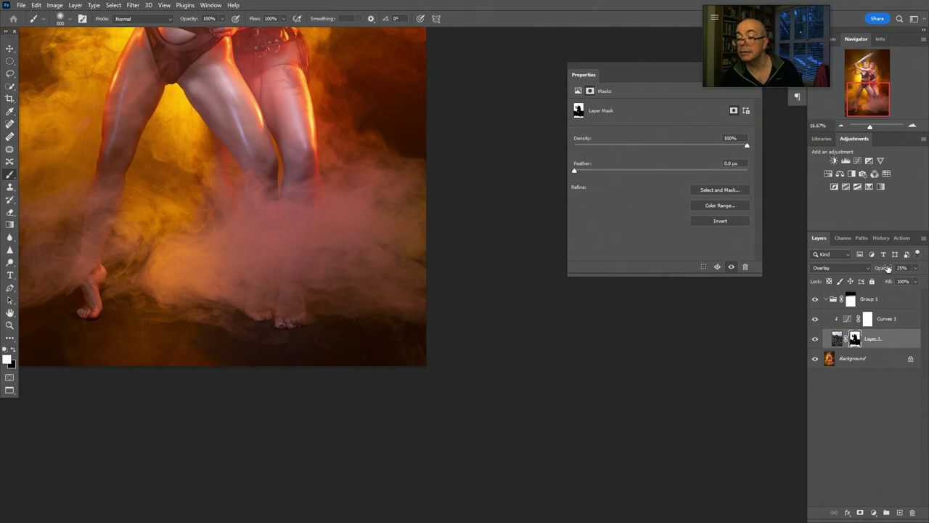
# Raise the shoreline layer's opacity to 100% and paint white on its mask over the ground between the figures' feet.
pyautogui.moveTo(883, 270); pyautogui.dragTo(916, 270)
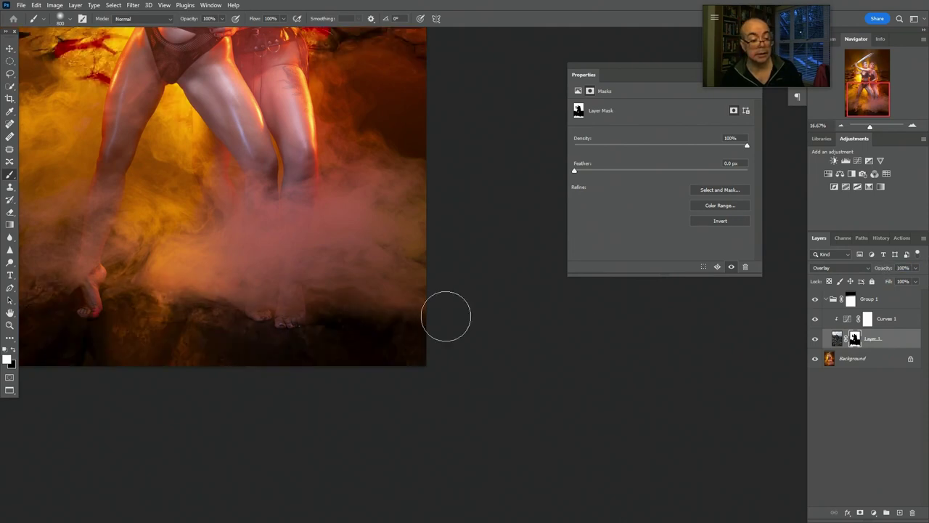
pyautogui.moveTo(398, 334); pyautogui.dragTo(566, 335)
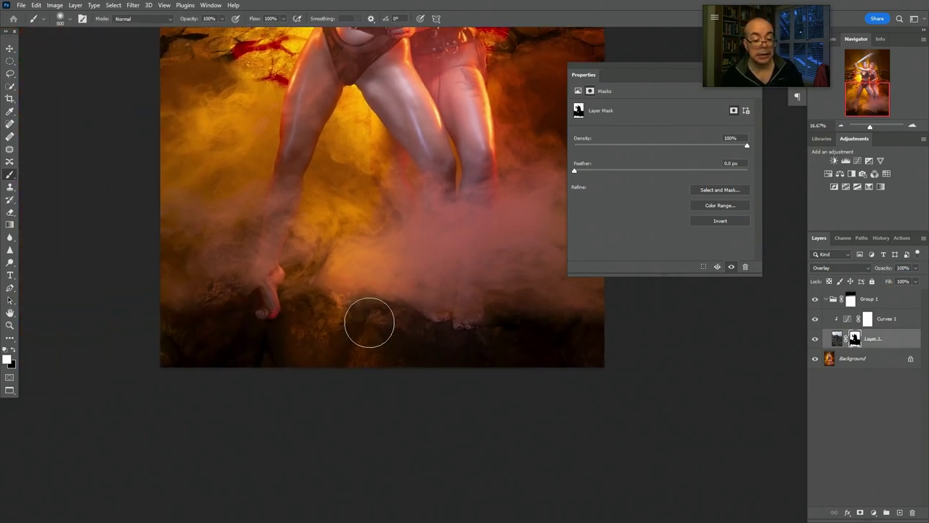
pyautogui.moveTo(325, 294)
pyautogui.mouseDown()
pyautogui.moveTo(371, 322)
pyautogui.moveTo(357, 327)
pyautogui.moveTo(354, 310)
pyautogui.moveTo(348, 330)
pyautogui.moveTo(355, 320)
pyautogui.moveTo(385, 324)
pyautogui.mouseUp()
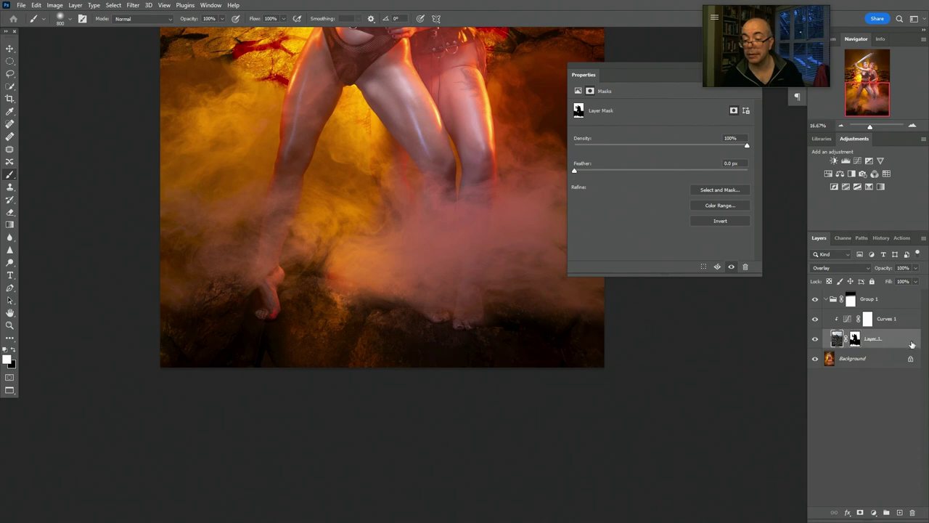
# Set the shoreline layer's Blend If Underlying Layer highlights to a split of 44 / 90 and apply the layer style.
pyautogui.doubleClick(813, 336)
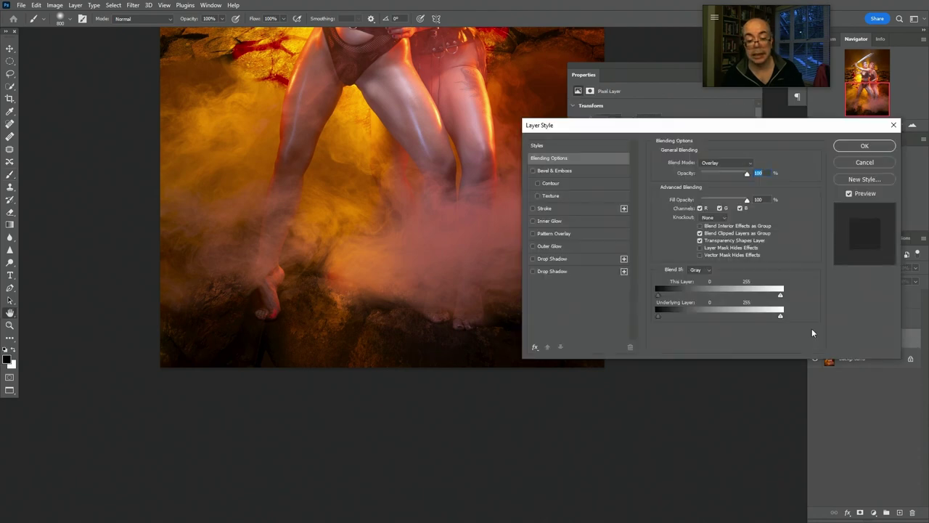
pyautogui.moveTo(780, 318); pyautogui.dragTo(699, 317)
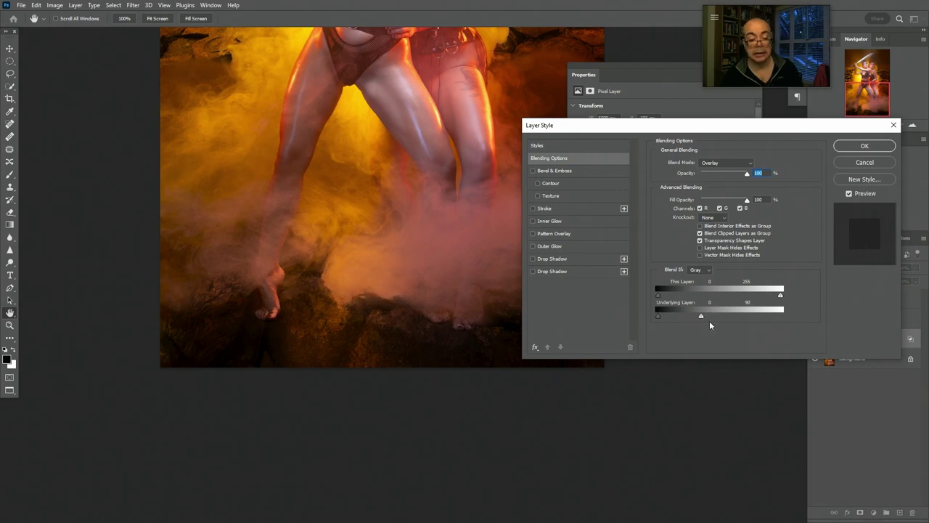
pyautogui.press('alt')
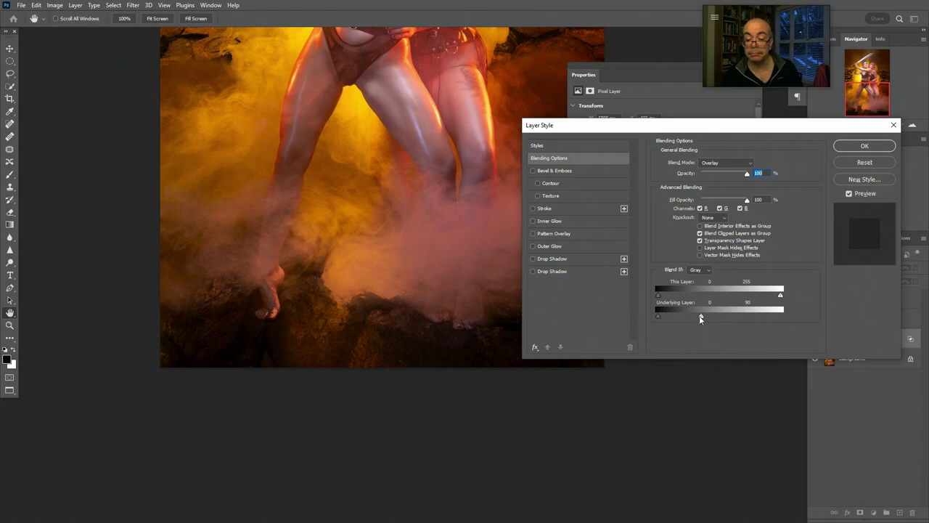
pyautogui.moveTo(700, 317); pyautogui.dragTo(686, 321)
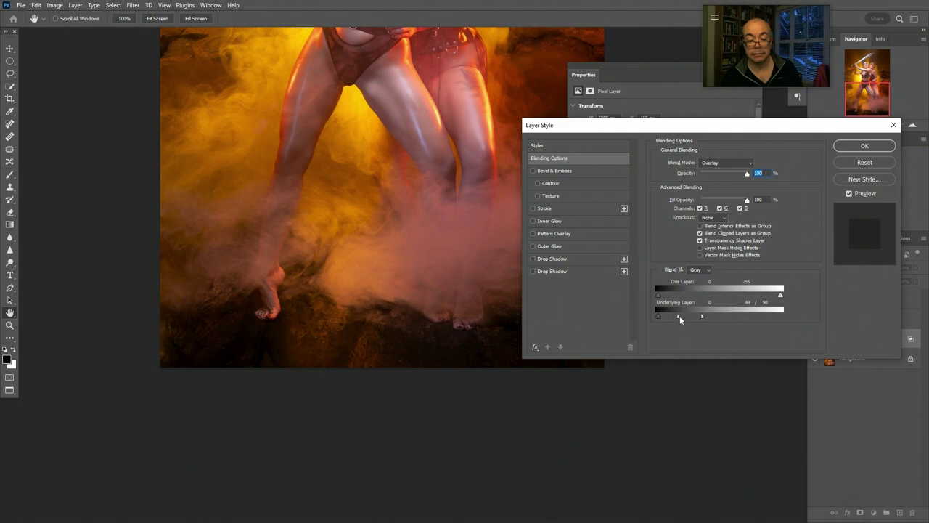
pyautogui.click(864, 146)
# Paint white, followed by black, directly on the shoreline layer's pixels beside the rear figure's hips with the 800 px brush.
pyautogui.press('b')
pyautogui.moveTo(688, 72); pyautogui.dragTo(777, 237)
pyautogui.moveTo(523, 222); pyautogui.dragTo(457, 338)
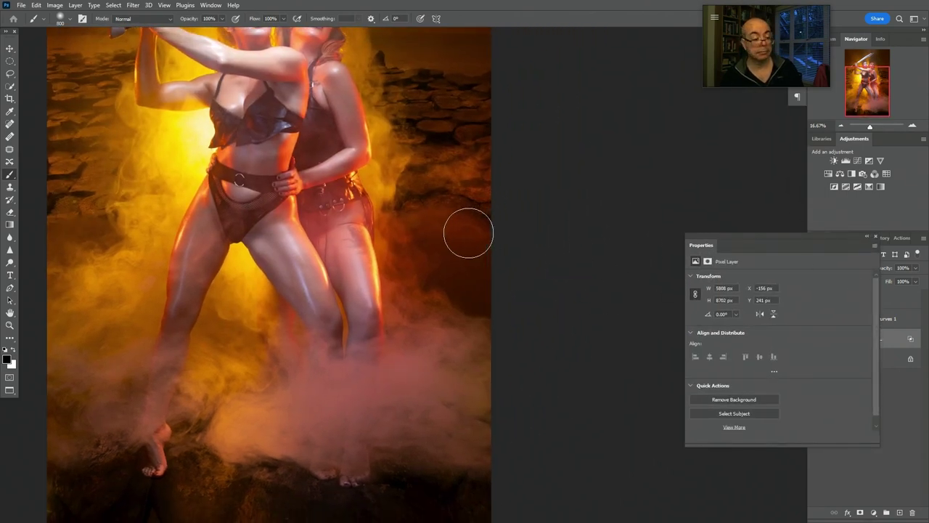
pyautogui.moveTo(833, 236); pyautogui.dragTo(671, 188)
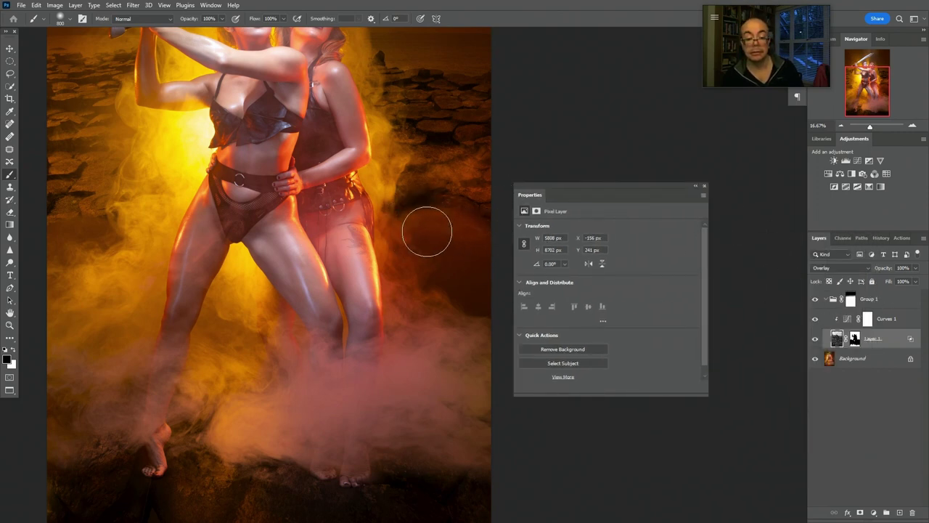
pyautogui.press('x')
pyautogui.moveTo(453, 234)
pyautogui.mouseDown()
pyautogui.moveTo(468, 288)
pyautogui.moveTo(482, 294)
pyautogui.moveTo(471, 210)
pyautogui.moveTo(438, 190)
pyautogui.moveTo(405, 203)
pyautogui.mouseUp()
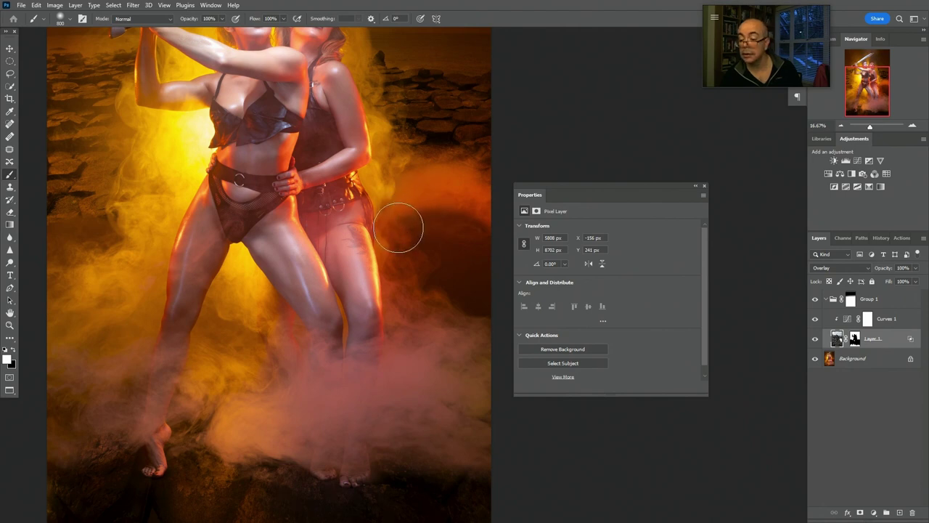
pyautogui.press('x')
pyautogui.moveTo(408, 207)
pyautogui.mouseDown()
pyautogui.moveTo(445, 161)
pyautogui.moveTo(421, 194)
pyautogui.moveTo(469, 181)
pyautogui.moveTo(454, 201)
pyautogui.moveTo(481, 222)
pyautogui.mouseUp()
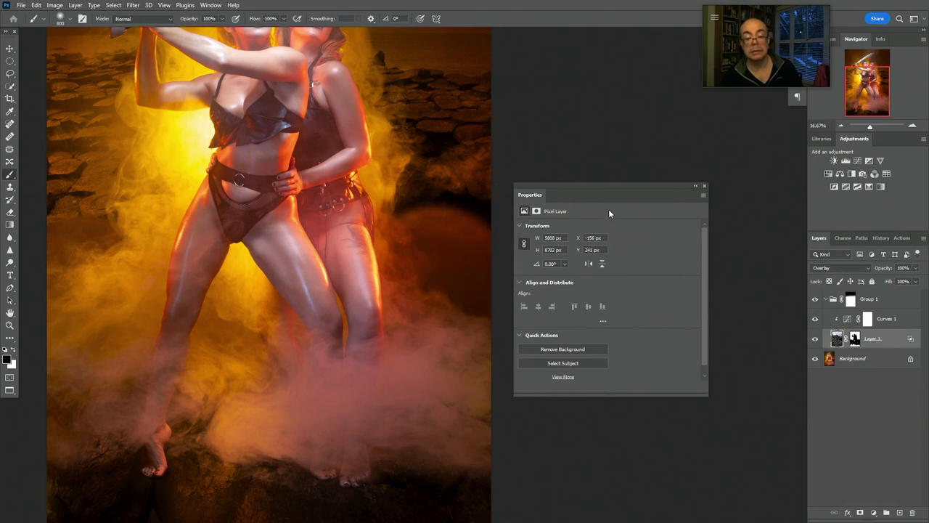
# Toggle Group 1 and the shoreline layer off and on to compare the scene with and without the stones.
pyautogui.click(814, 300)
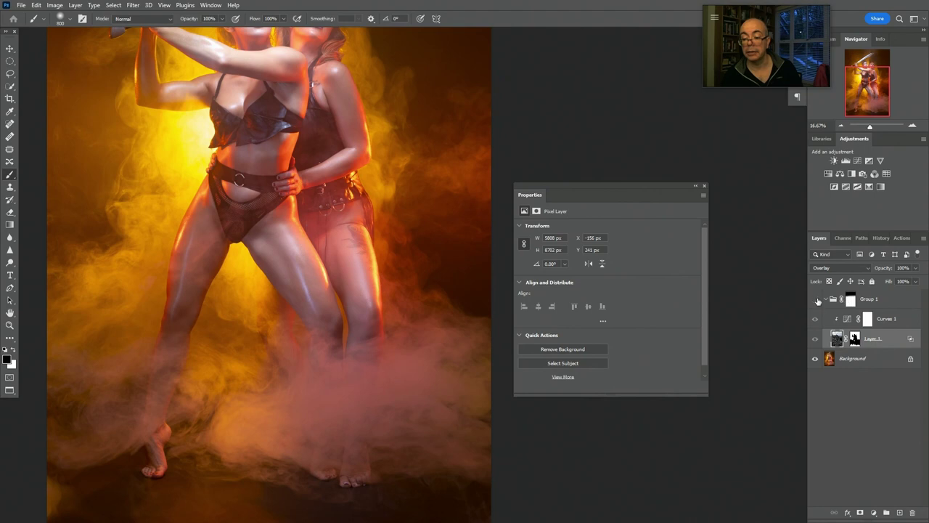
pyautogui.click(815, 299)
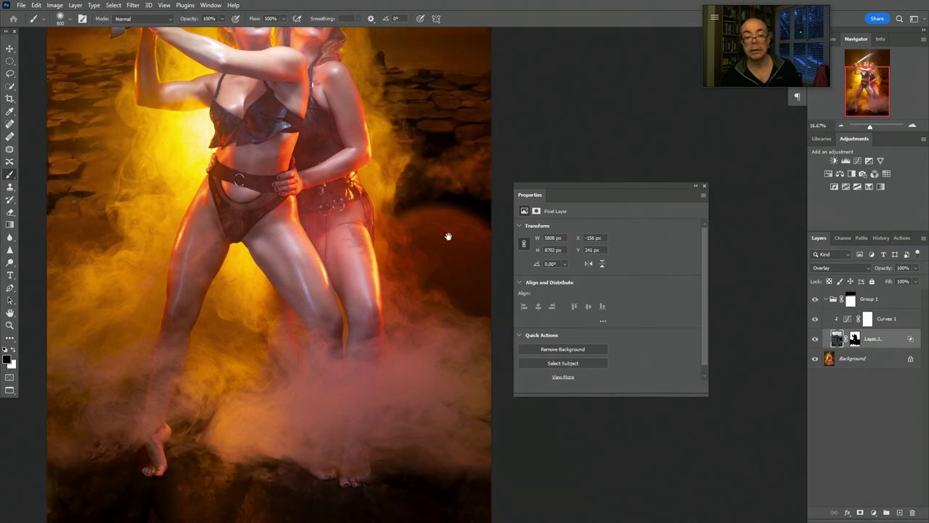
pyautogui.moveTo(448, 236); pyautogui.dragTo(406, 385)
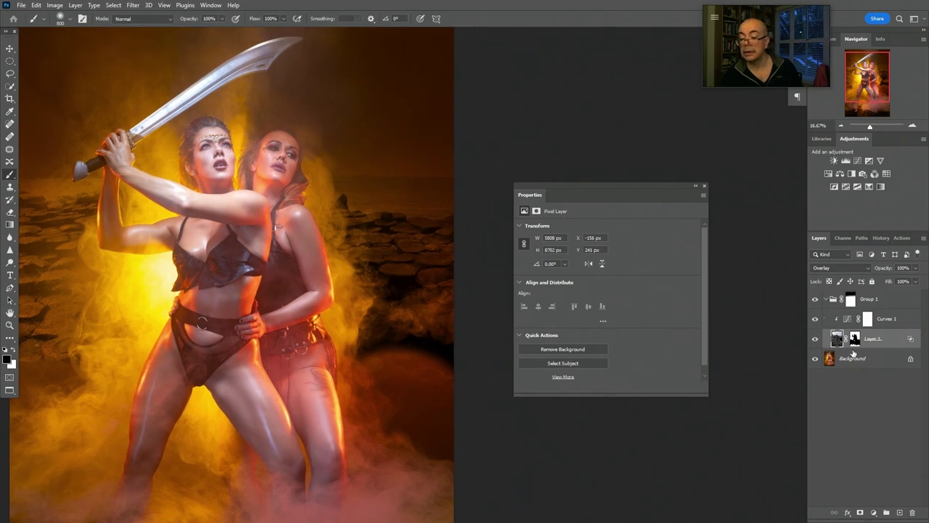
pyautogui.click(815, 340)
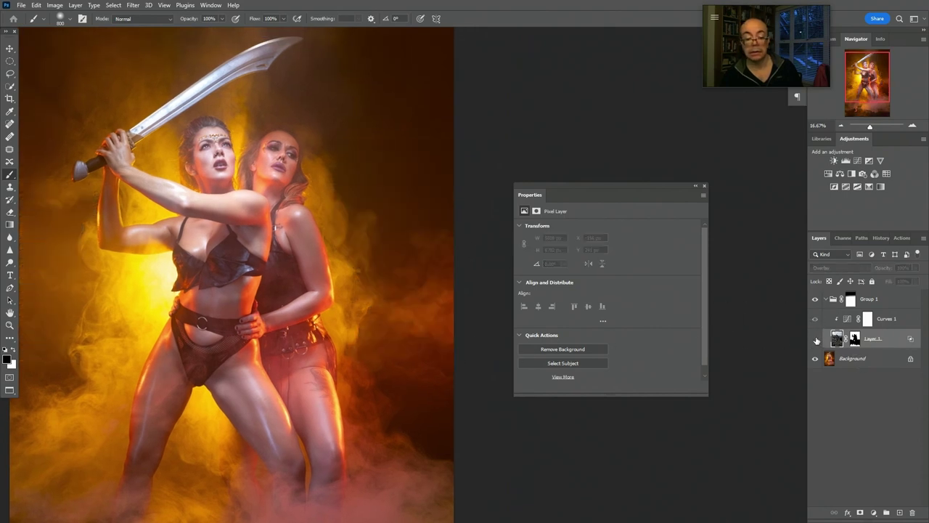
pyautogui.click(815, 339)
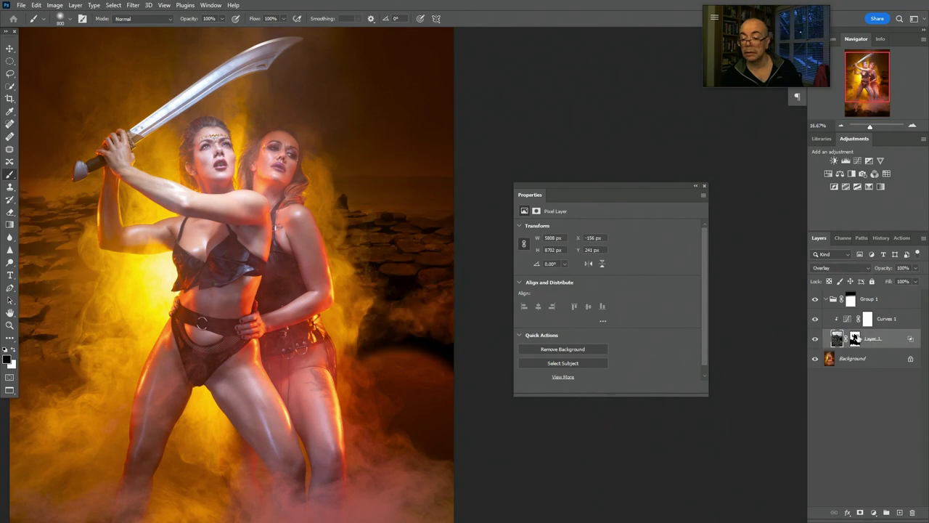
# Target the shoreline layer's mask and paint white over the area beside the rear figure's hips and thighs.
pyautogui.click(855, 341)
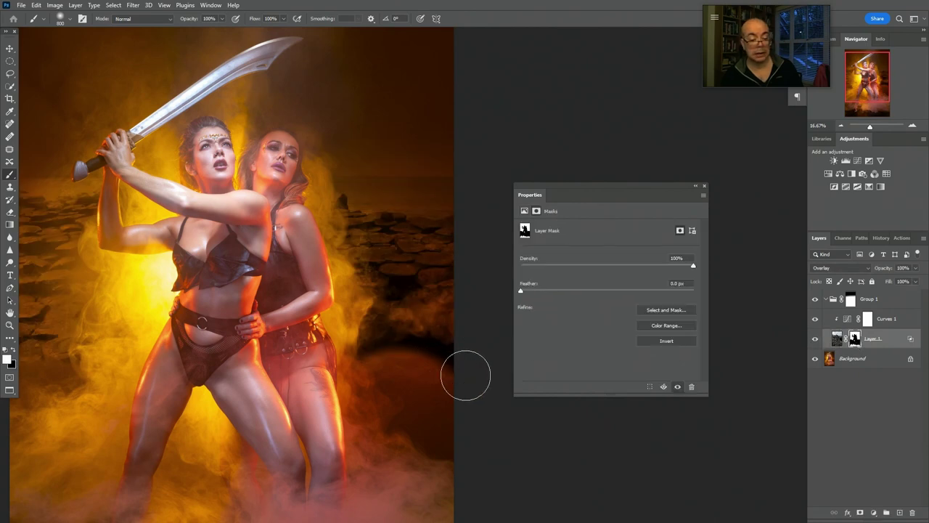
pyautogui.moveTo(387, 370)
pyautogui.mouseDown()
pyautogui.moveTo(374, 369)
pyautogui.moveTo(429, 358)
pyautogui.moveTo(421, 404)
pyautogui.moveTo(455, 445)
pyautogui.moveTo(471, 402)
pyautogui.moveTo(454, 334)
pyautogui.moveTo(467, 344)
pyautogui.moveTo(453, 368)
pyautogui.moveTo(520, 341)
pyautogui.mouseUp()
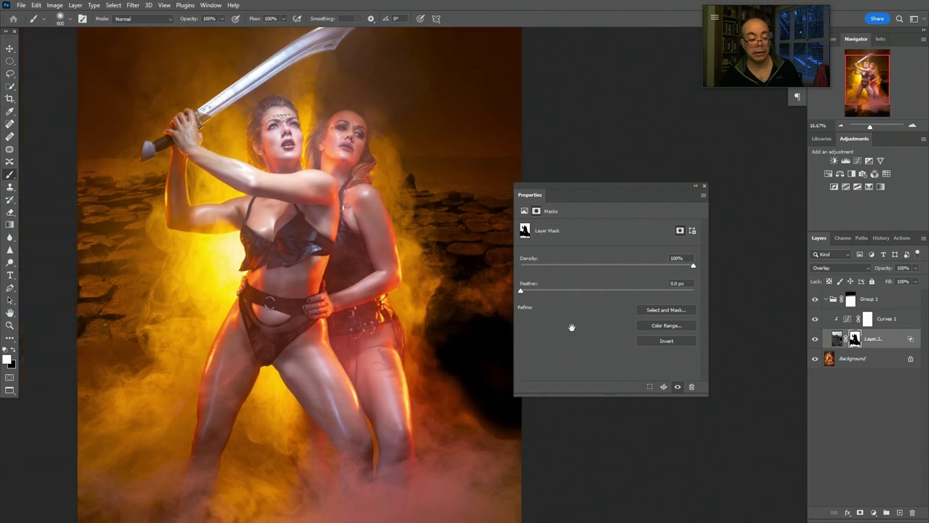
pyautogui.moveTo(294, 289)
pyautogui.mouseDown()
pyautogui.moveTo(266, 299)
pyautogui.moveTo(239, 323)
pyautogui.moveTo(242, 333)
pyautogui.moveTo(289, 293)
pyautogui.mouseUp()
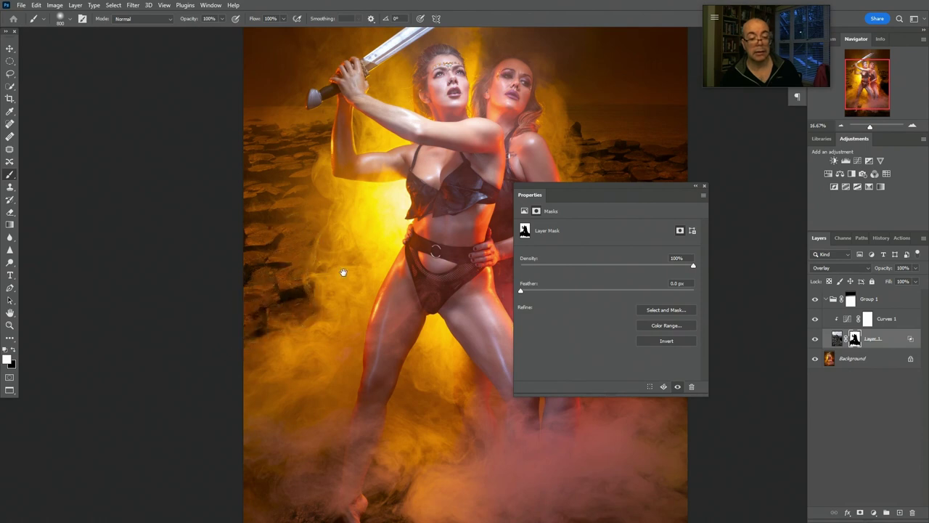
pyautogui.moveTo(341, 269); pyautogui.dragTo(254, 313)
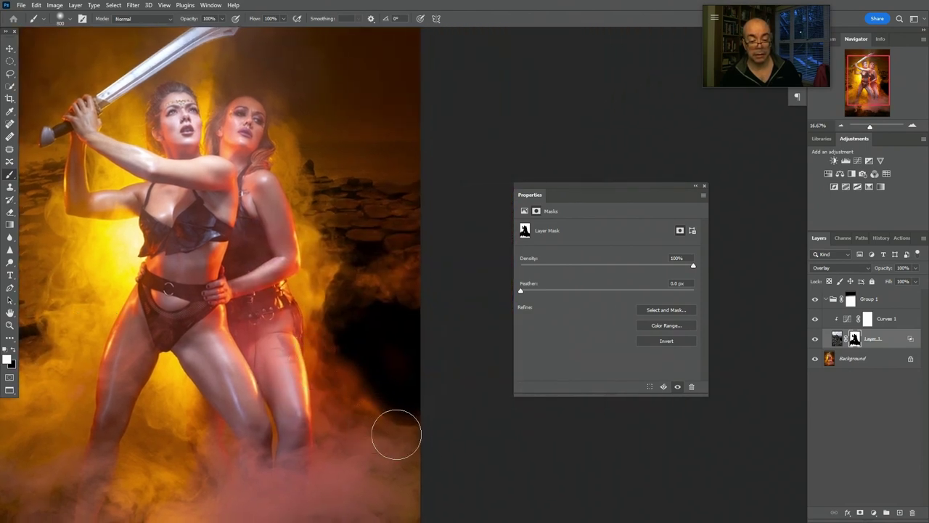
# Enlarge the brush to 1200 px and paint black on the shoreline mask over the dark patch beside the rear figure's thighs.
pyautogui.press('x')
pyautogui.press(']')
pyautogui.press(']')
pyautogui.press(']')
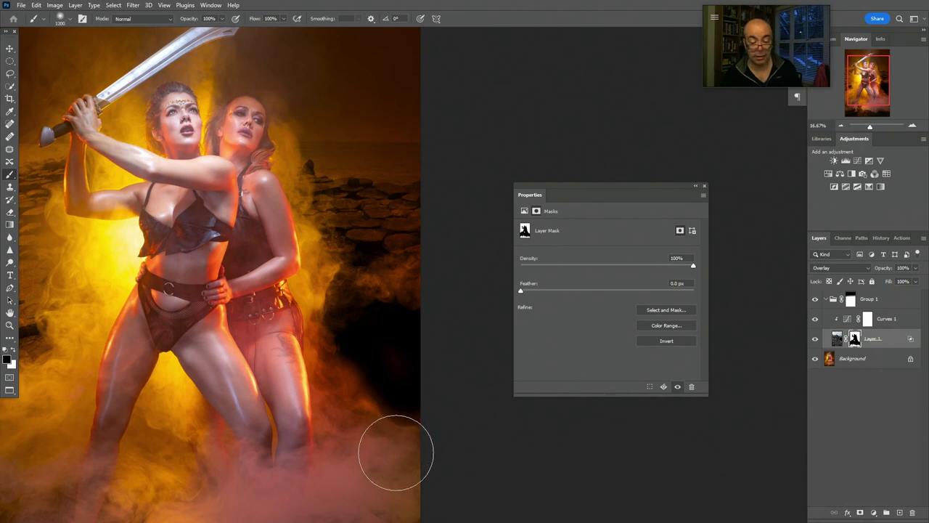
pyautogui.moveTo(412, 449)
pyautogui.mouseDown()
pyautogui.moveTo(354, 421)
pyautogui.moveTo(332, 392)
pyautogui.mouseUp()
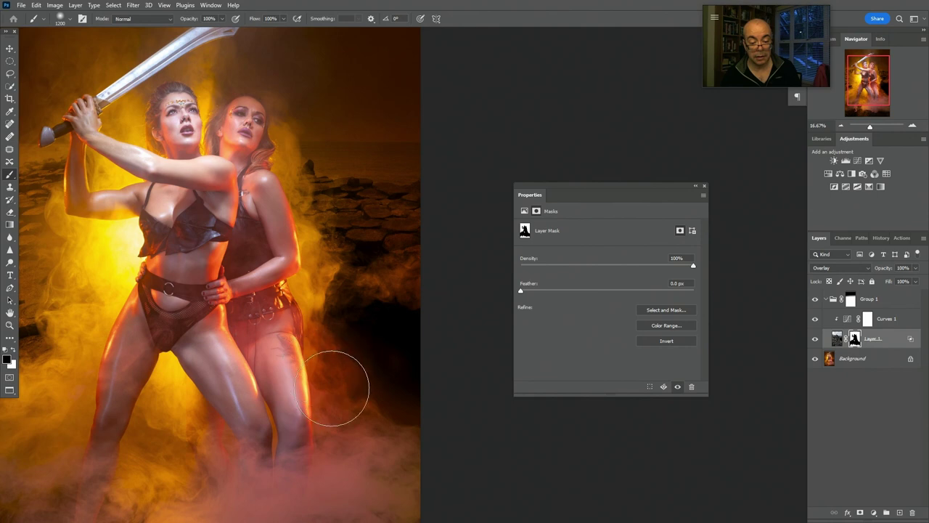
# Enlarge the brush to 1900 px and soften the remaining dark patch beside the rear figure with black on the shoreline mask.
pyautogui.press(']')
pyautogui.press(']')
pyautogui.press(']')
pyautogui.press(']')
pyautogui.press(']')
pyautogui.press(']')
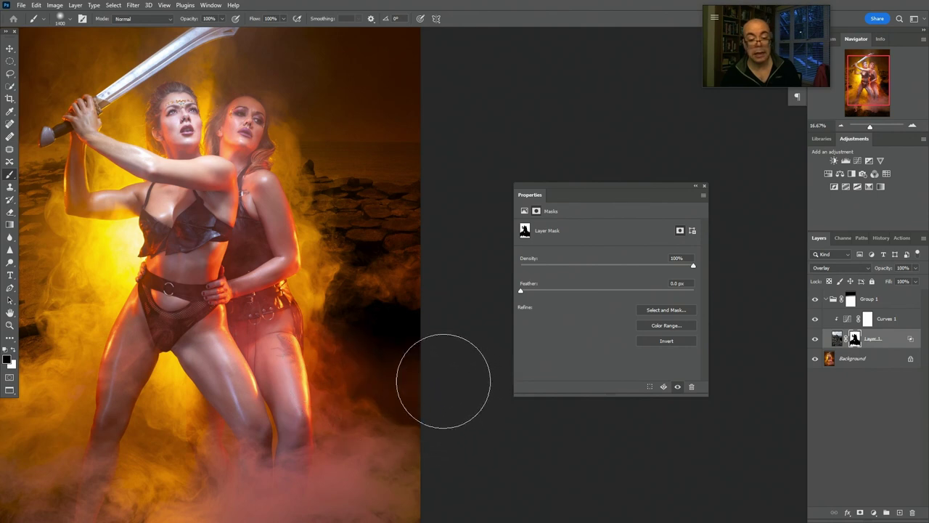
pyautogui.moveTo(357, 357); pyautogui.dragTo(365, 357)
pyautogui.hotkey('ctrl', 'z')
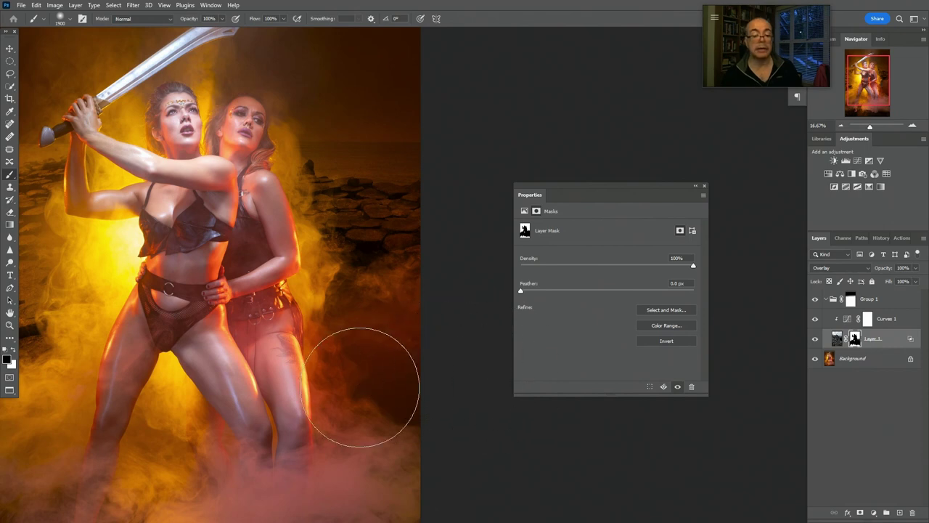
pyautogui.hotkey('ctrl', '+')
pyautogui.moveTo(511, 412)
pyautogui.mouseDown()
pyautogui.moveTo(586, 392)
pyautogui.moveTo(433, 463)
pyautogui.moveTo(441, 471)
pyautogui.moveTo(448, 448)
pyautogui.mouseUp()
pyautogui.hotkey('ctrl', '-')
pyautogui.hotkey('ctrl', '-')
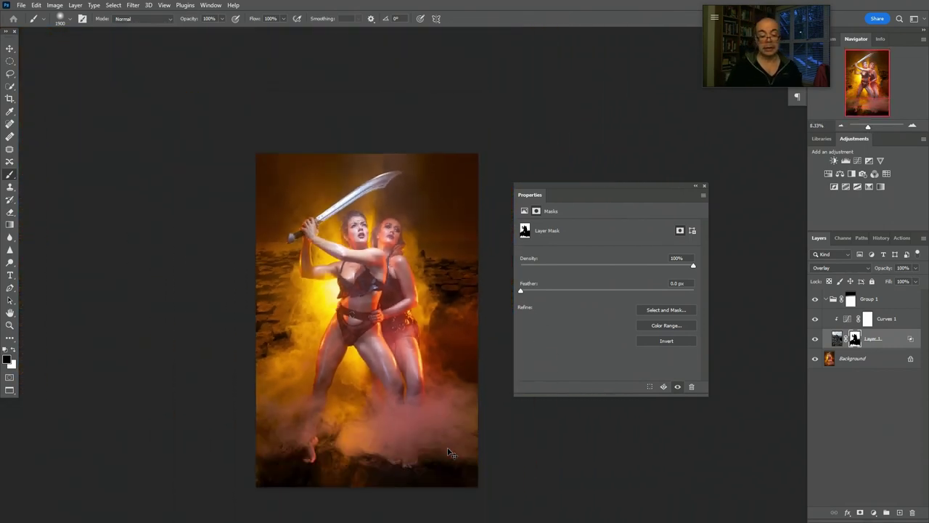
pyautogui.moveTo(420, 388); pyautogui.dragTo(343, 329)
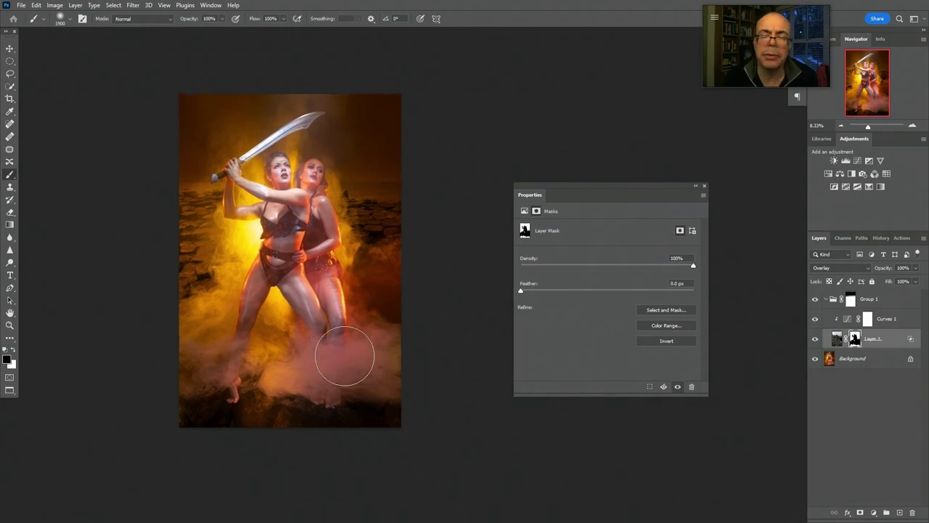
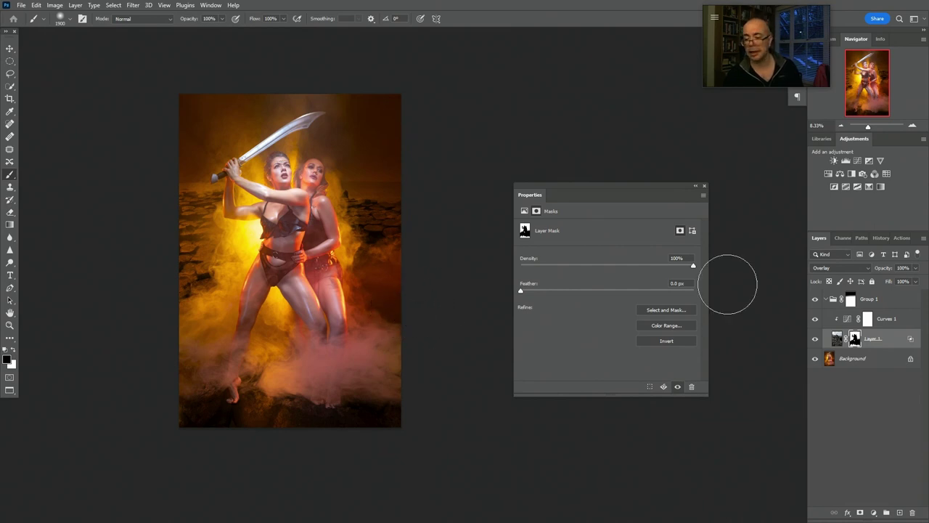
# Invert Group 1's mask to hide the stones in the background and reveal them in the foreground ground area.
pyautogui.click(851, 301)
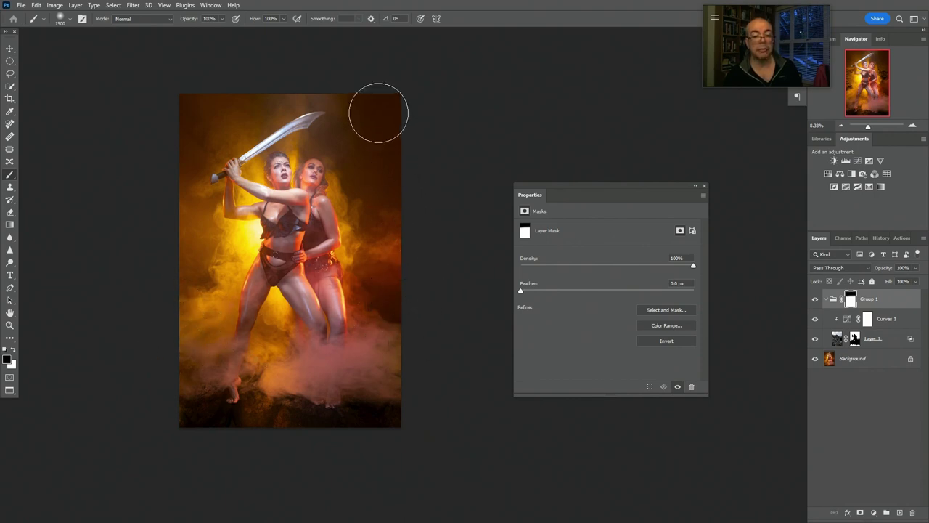
pyautogui.hotkey('ctrl', 'i')
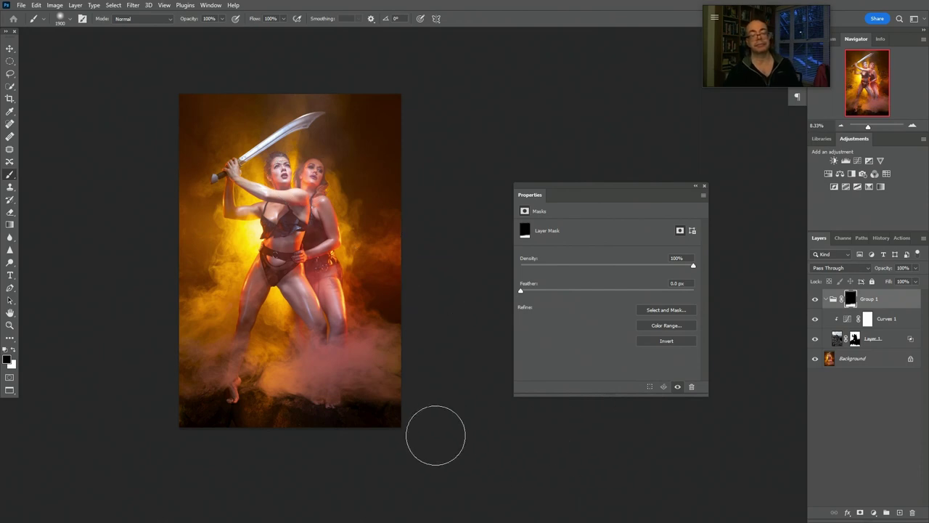
pyautogui.moveTo(427, 374)
pyautogui.mouseDown()
pyautogui.moveTo(452, 232)
pyautogui.moveTo(446, 218)
pyautogui.mouseUp()
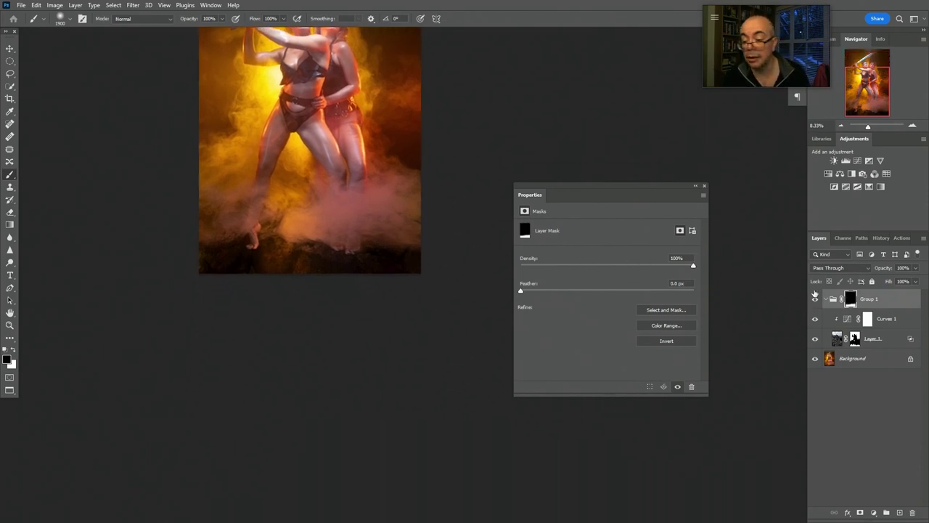
# Transform the stone image on Layer 1 in perspective, spreading its lower edge symmetrically to a width of 173.50%.
pyautogui.click(840, 347)
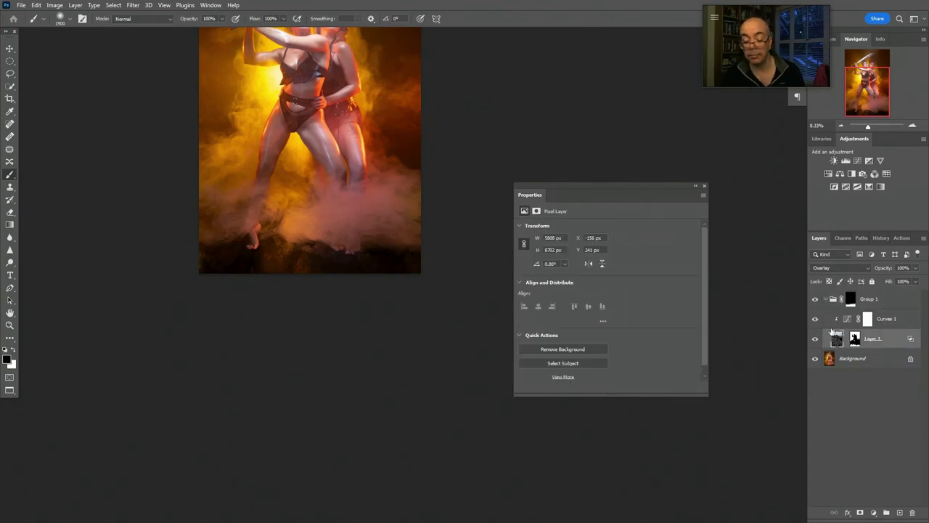
pyautogui.hotkey('ctrl', 't')
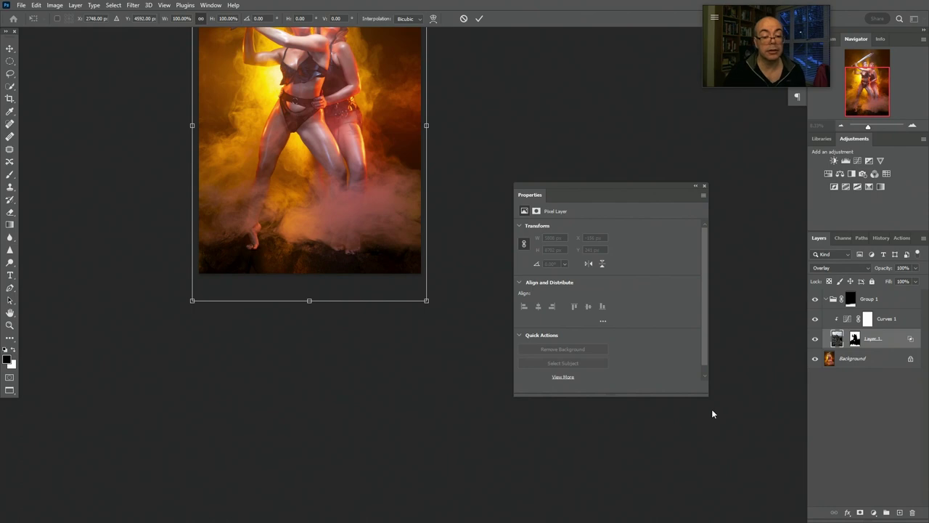
pyautogui.rightClick(356, 195)
pyautogui.click(384, 240)
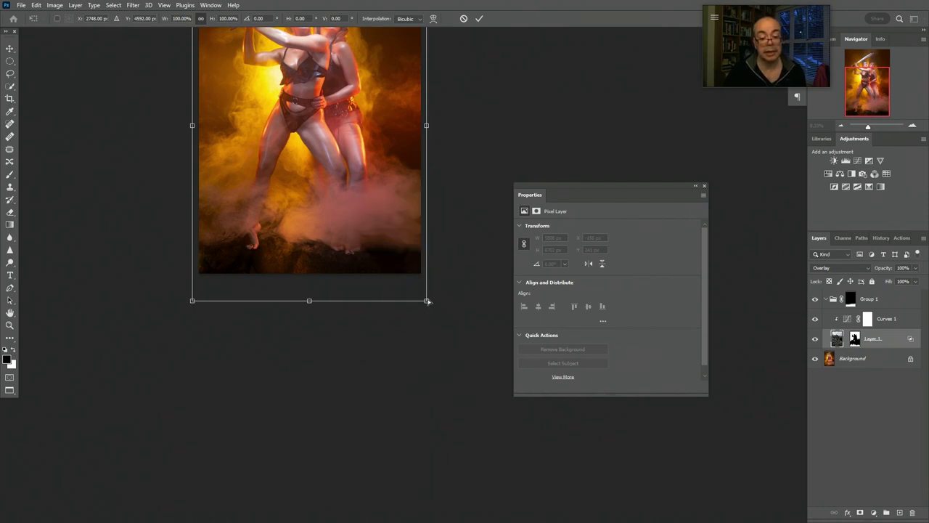
pyautogui.moveTo(428, 301); pyautogui.dragTo(512, 300)
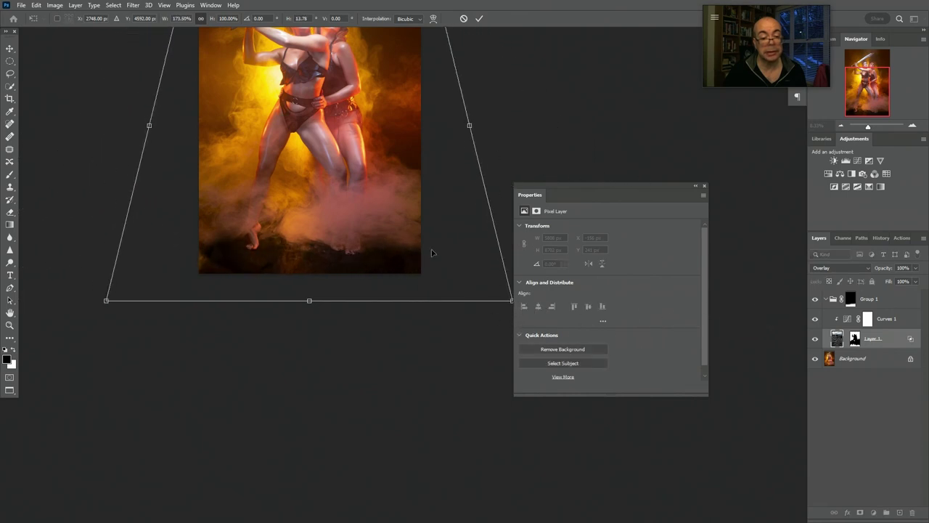
# Scale the stone image down vertically from its upper edge to 57.31% height, apply the transform and return to the Brush tool.
pyautogui.scroll(3, 433, 247)
pyautogui.rightClick(379, 286)
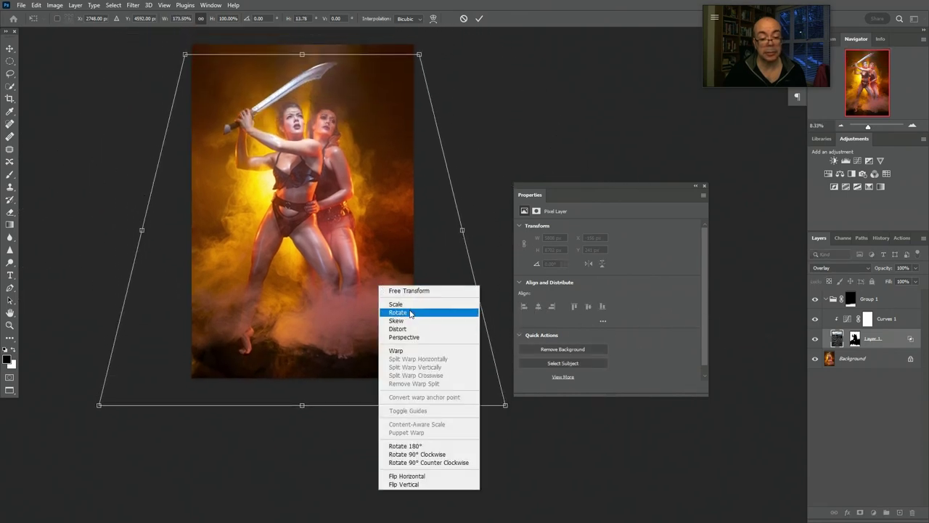
pyautogui.click(398, 304)
pyautogui.moveTo(301, 53); pyautogui.dragTo(313, 205)
pyautogui.press('Return')
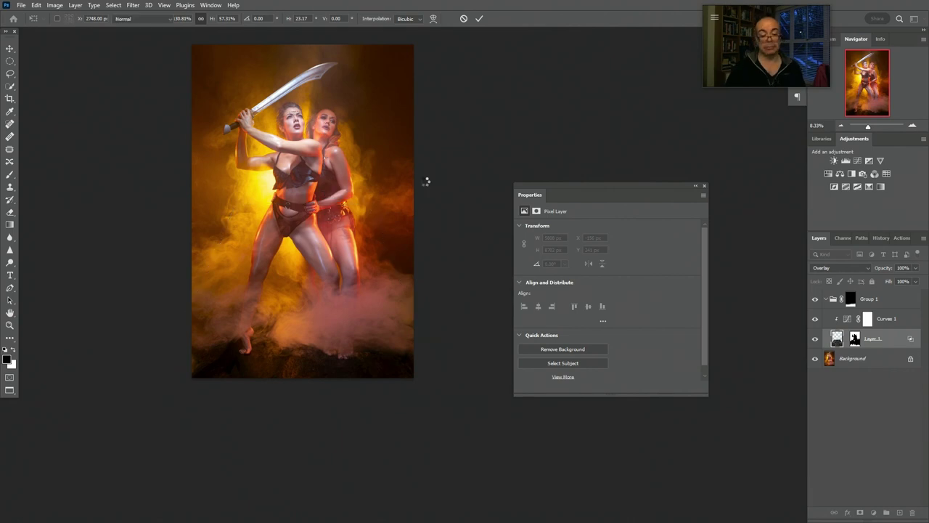
pyautogui.press('b')
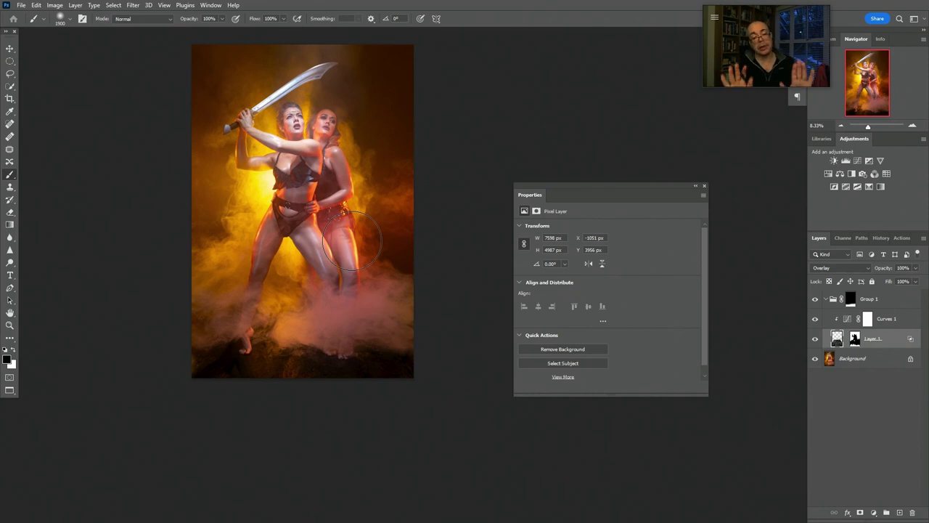
# Change the blend mode of the stone layer, Layer 1, to Soft Light.
pyautogui.moveTo(456, 255); pyautogui.dragTo(418, 216)
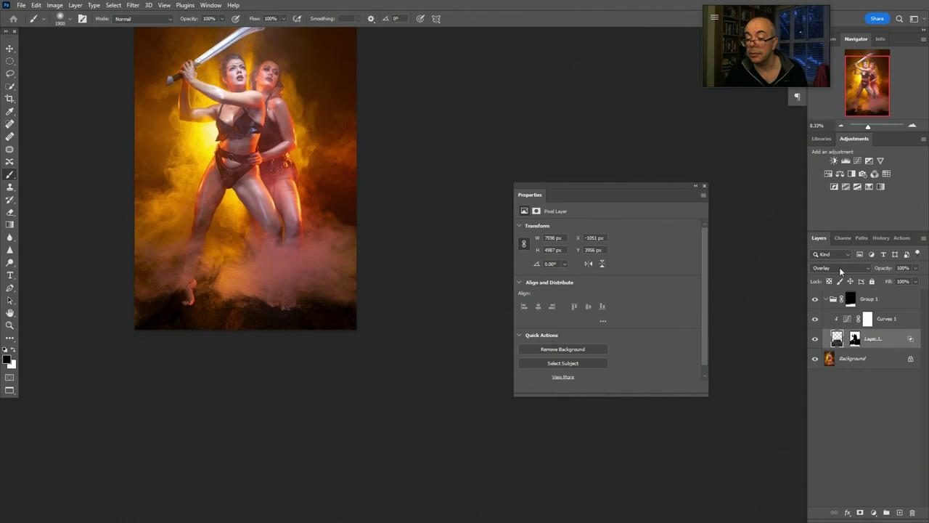
pyautogui.click(840, 271)
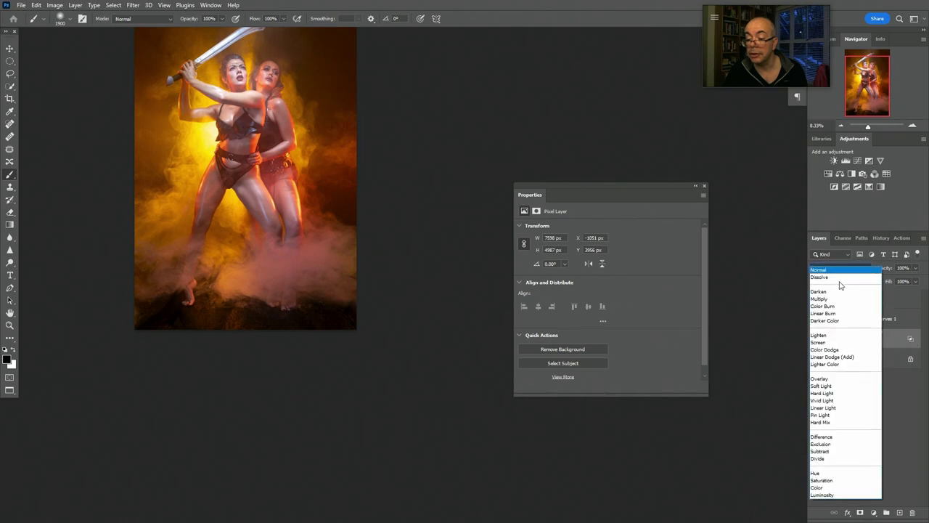
pyautogui.click(842, 388)
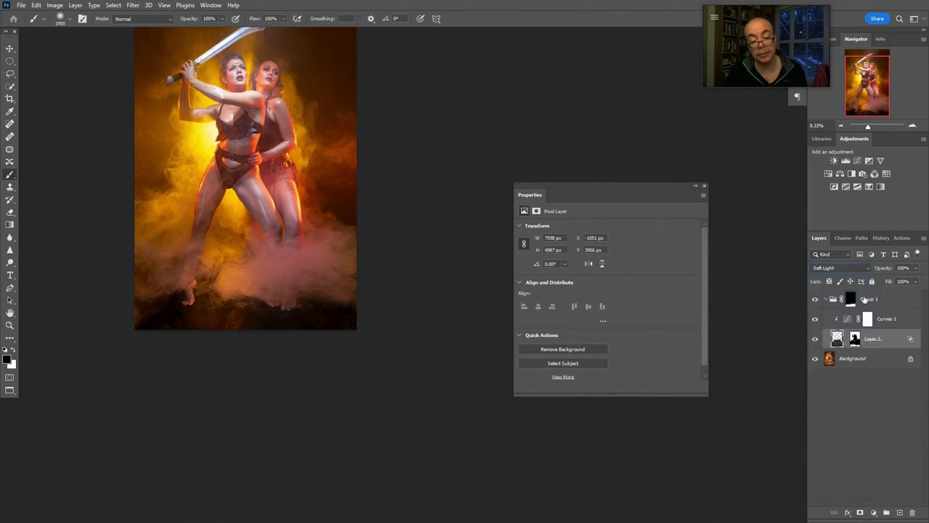
# Brighten the stones with Curves 1 by raising the midtone point and lifting the black point about a third of the way up.
pyautogui.click(847, 320)
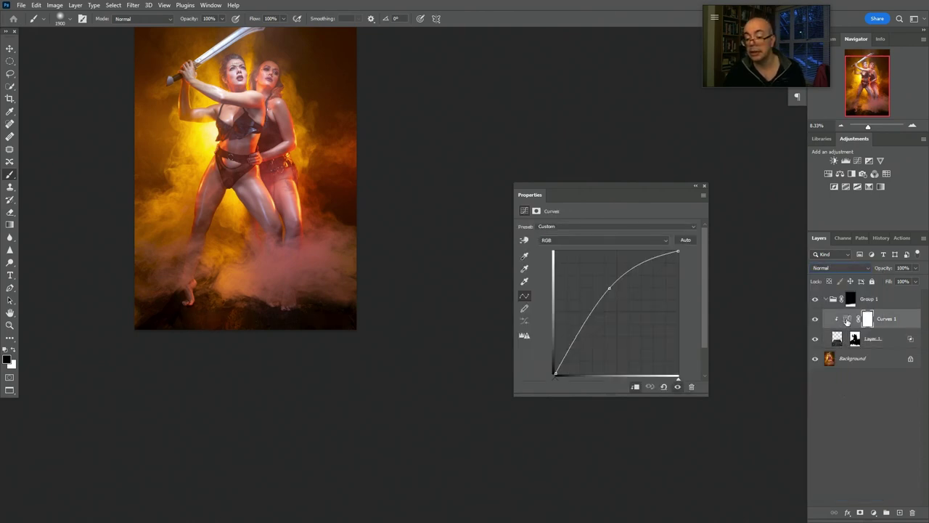
pyautogui.moveTo(609, 289)
pyautogui.mouseDown()
pyautogui.moveTo(601, 263)
pyautogui.moveTo(605, 278)
pyautogui.mouseUp()
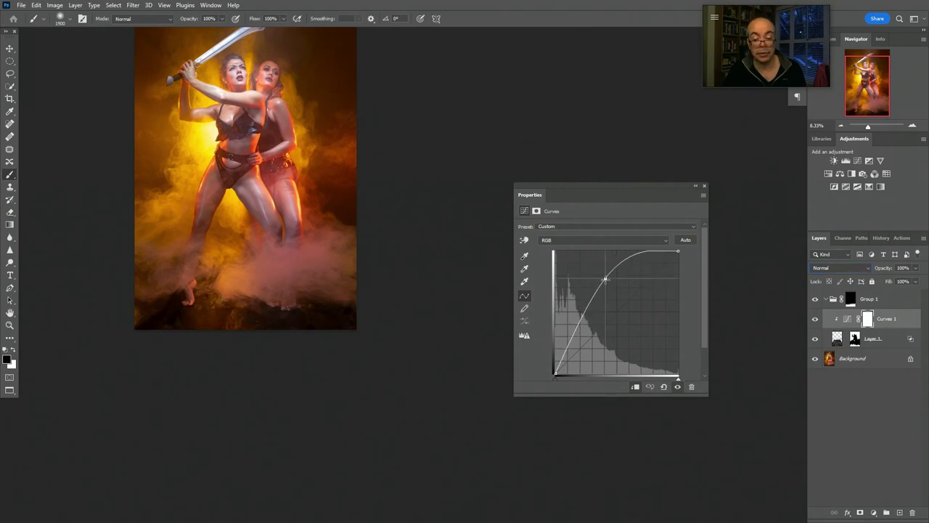
pyautogui.moveTo(554, 373); pyautogui.dragTo(540, 334)
pyautogui.moveTo(606, 281)
pyautogui.mouseDown()
pyautogui.moveTo(600, 267)
pyautogui.moveTo(604, 279)
pyautogui.mouseUp()
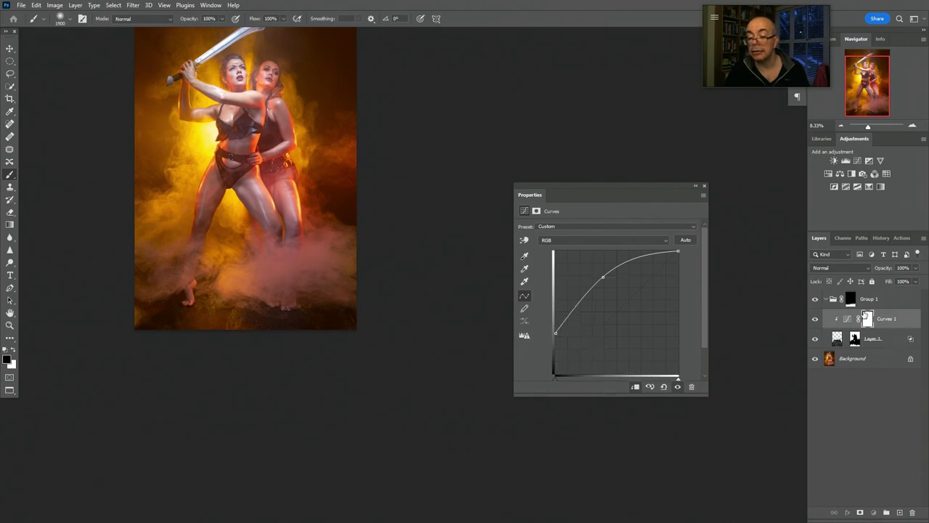
# Adjust the stone layer's Blend If, splitting the Underlying Layer's white slider to 42 / 85.
pyautogui.doubleClick(866, 318)
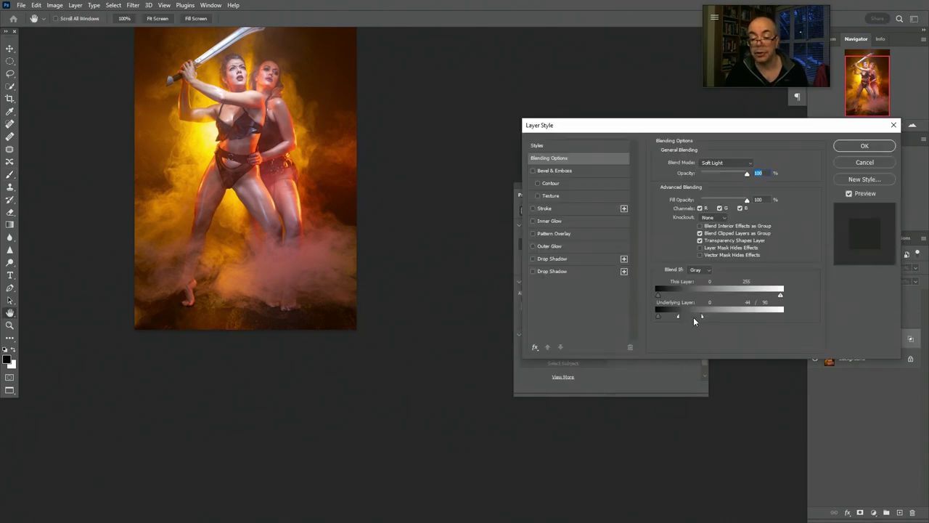
pyautogui.moveTo(726, 316); pyautogui.dragTo(818, 322)
pyautogui.moveTo(677, 316); pyautogui.dragTo(694, 316)
pyautogui.moveTo(776, 317); pyautogui.dragTo(681, 317)
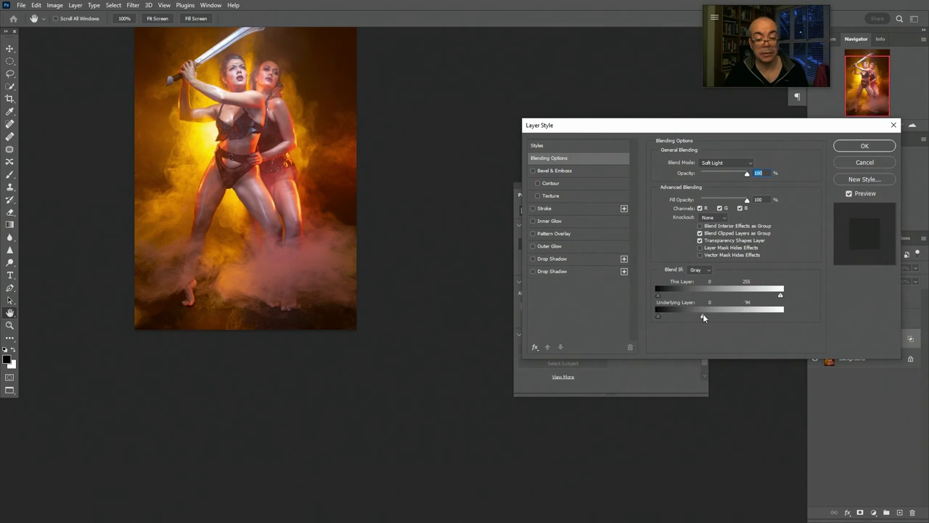
pyautogui.moveTo(694, 313); pyautogui.dragTo(744, 316)
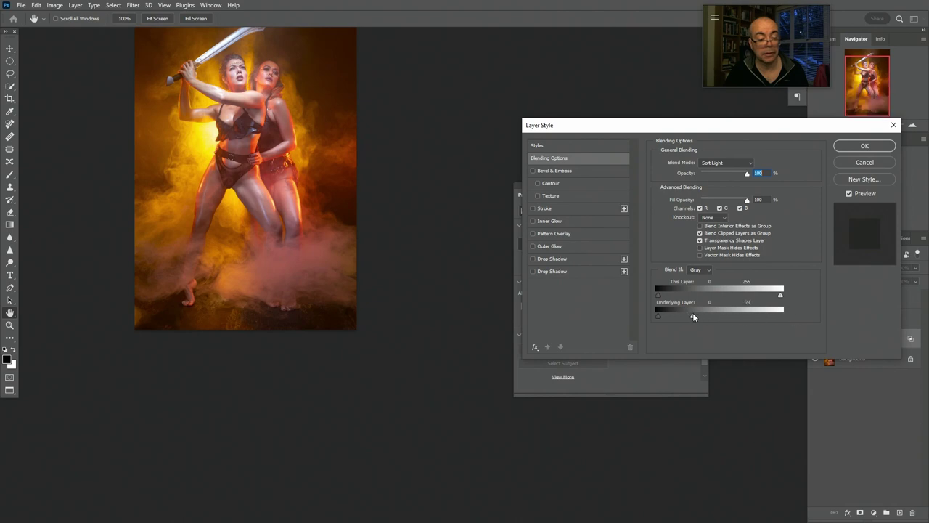
pyautogui.moveTo(695, 315); pyautogui.dragTo(682, 319)
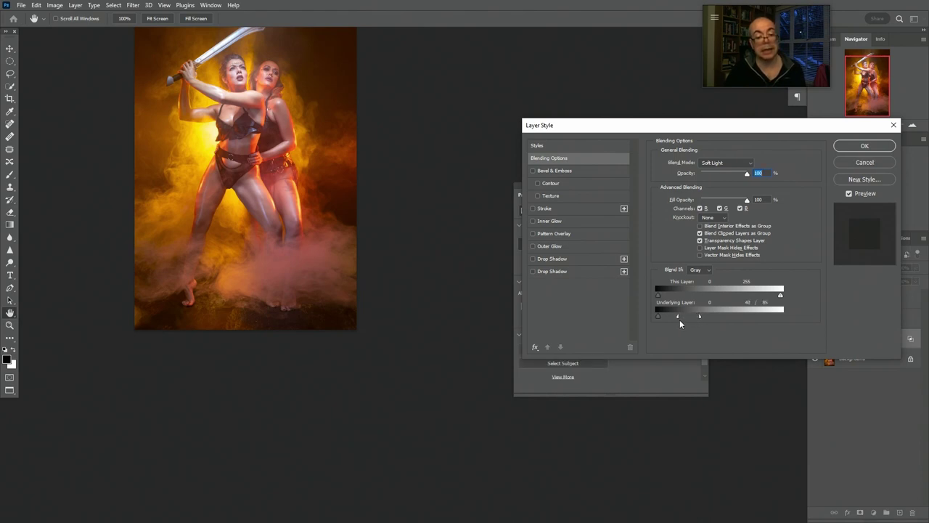
# Accept Layer 1's blending options and compare the image with and without Group 1.
pyautogui.click(864, 146)
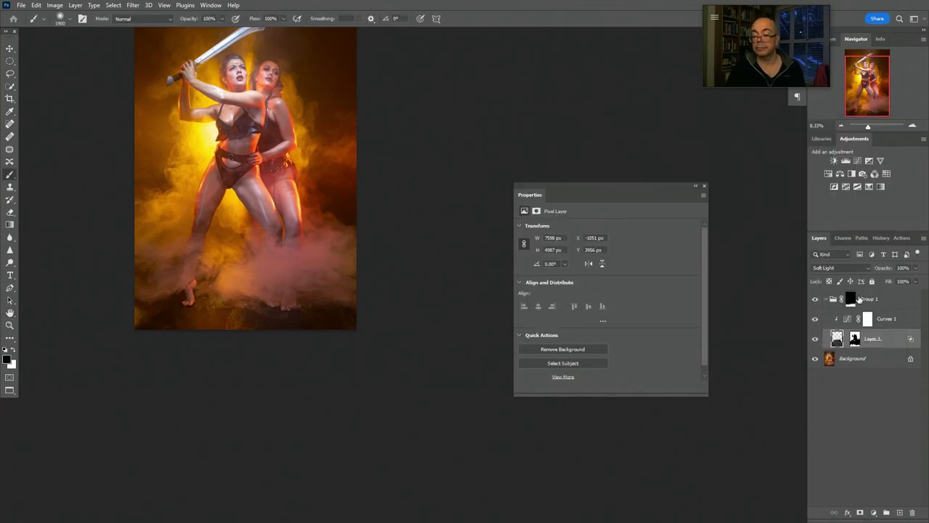
pyautogui.click(814, 299)
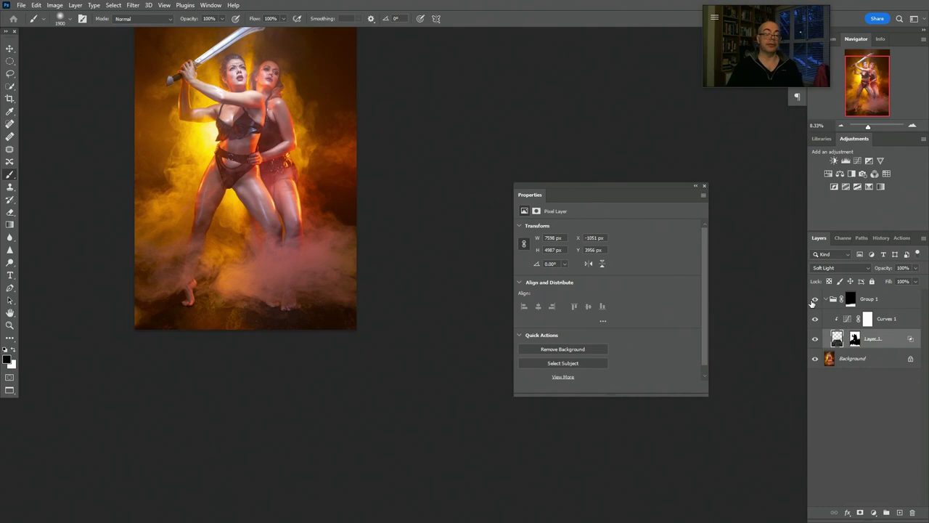
pyautogui.click(813, 300)
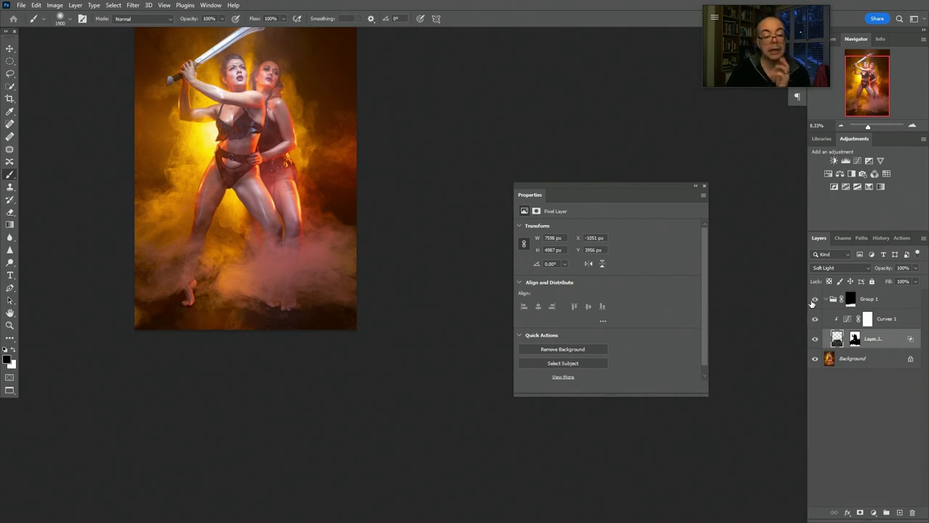
# Paint black on Layer 1's mask over the front woman's foot in the smoke.
pyautogui.click(856, 339)
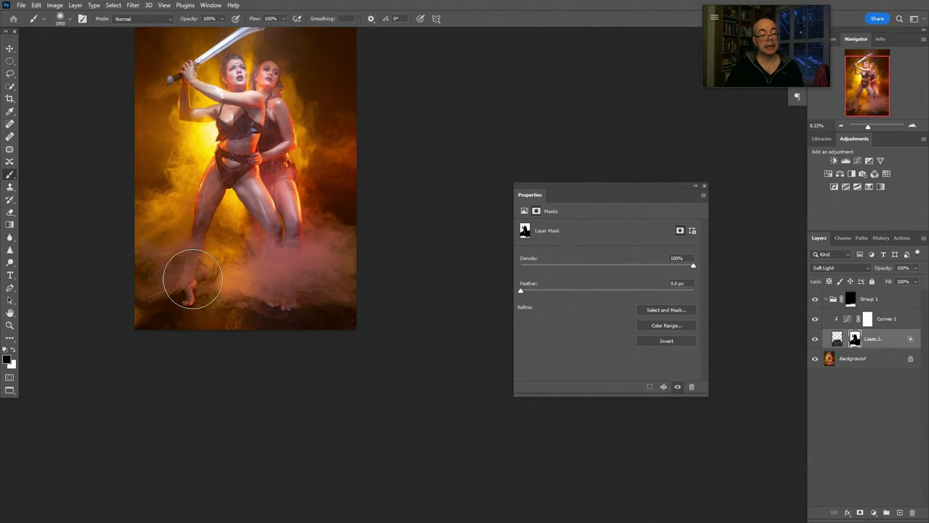
pyautogui.moveTo(195, 275)
pyautogui.mouseDown()
pyautogui.moveTo(177, 269)
pyautogui.moveTo(187, 275)
pyautogui.mouseUp()
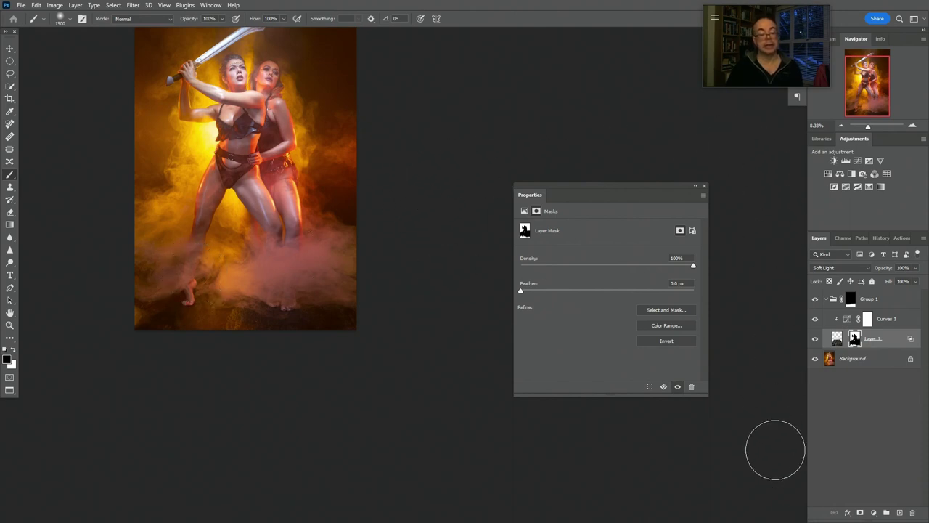
pyautogui.hotkey('ctrl', '+')
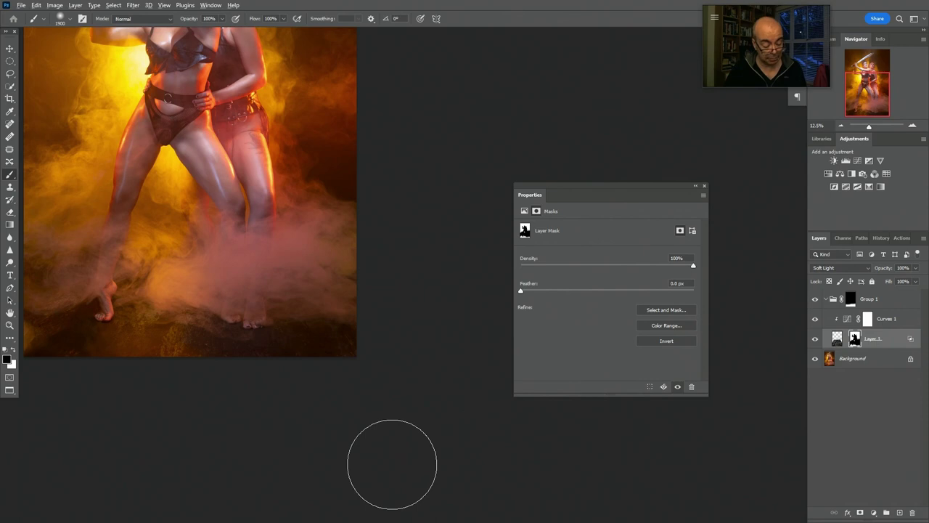
# Switch to Lightroom Classic, showing the Backgrounds collection.
pyautogui.hotkey('alt', 'Tab')
pyautogui.hotkey('alt', 'Tab')
pyautogui.hotkey('alt', 'Tab')
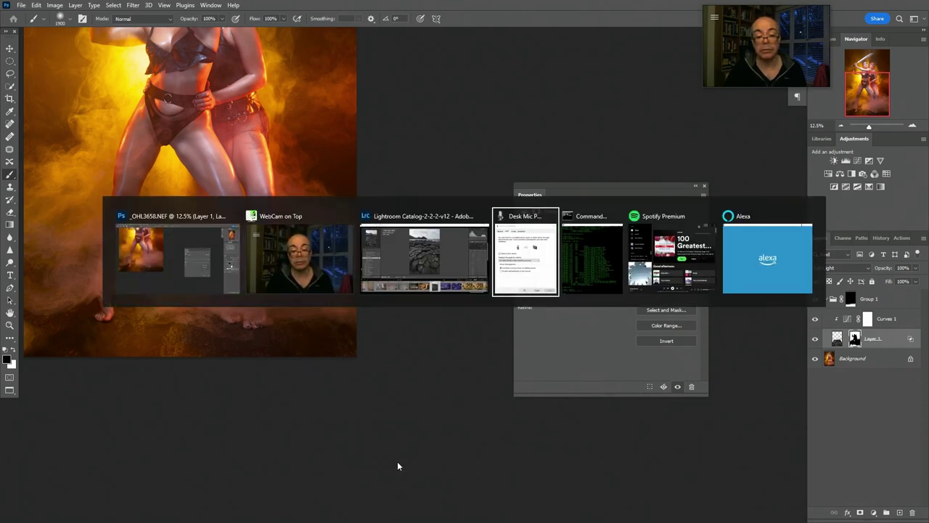
pyautogui.hotkey('alt', 'Tab')
pyautogui.hotkey('alt', 'Tab')
pyautogui.hotkey('alt', 'Tab')
pyautogui.hotkey('alt', 'Tab')
pyautogui.hotkey('alt', 'Tab')
pyautogui.hotkey('alt', 'Tab')
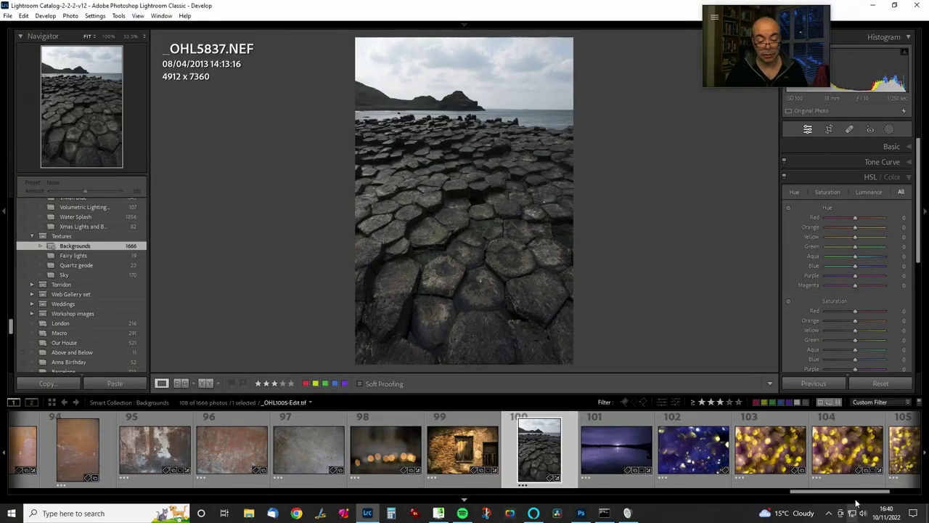
# Find the grey texture _OHL9852.NEF among the backgrounds and open it for editing in Adobe Photoshop 2023.
pyautogui.moveTo(844, 494); pyautogui.dragTo(167, 492)
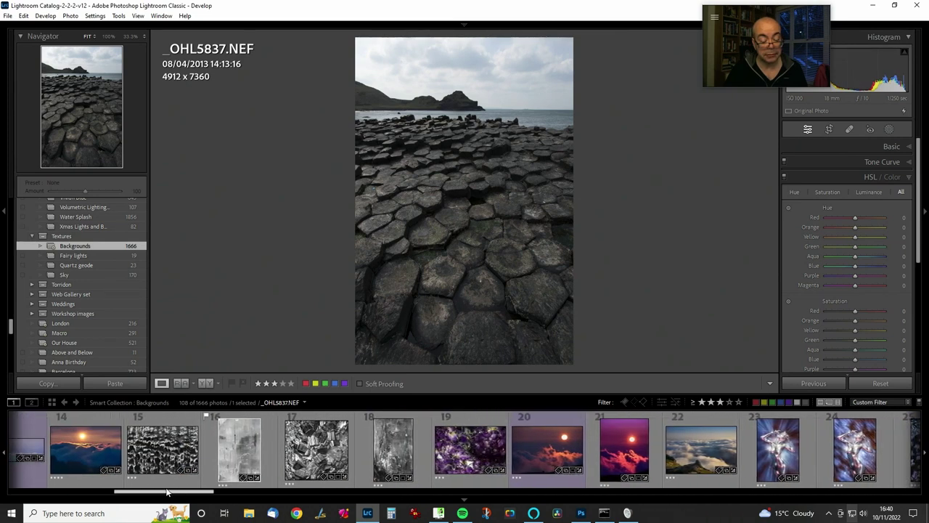
pyautogui.click(242, 444)
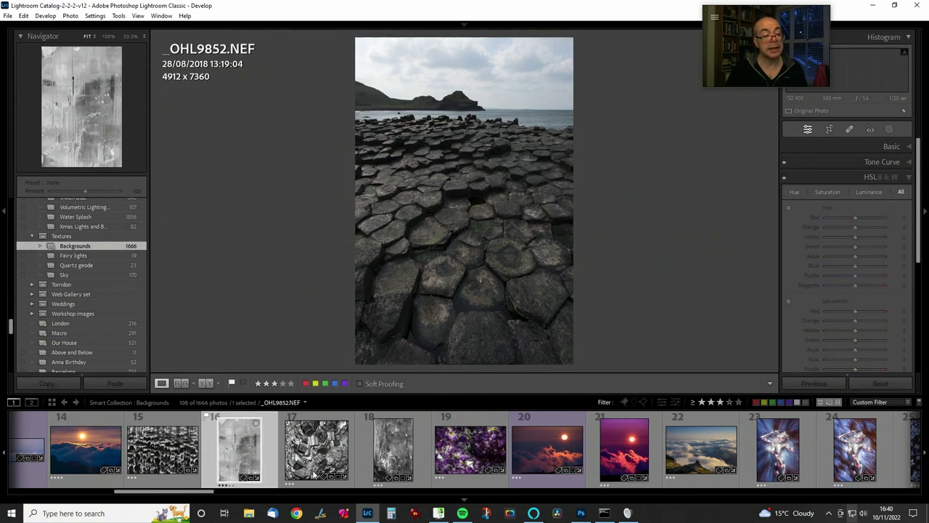
pyautogui.rightClick(504, 208)
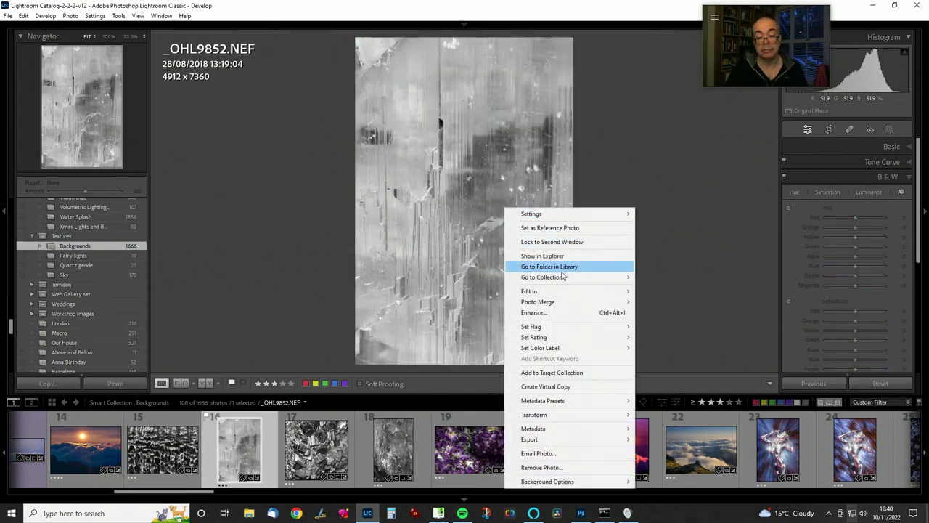
pyautogui.moveTo(546, 292)
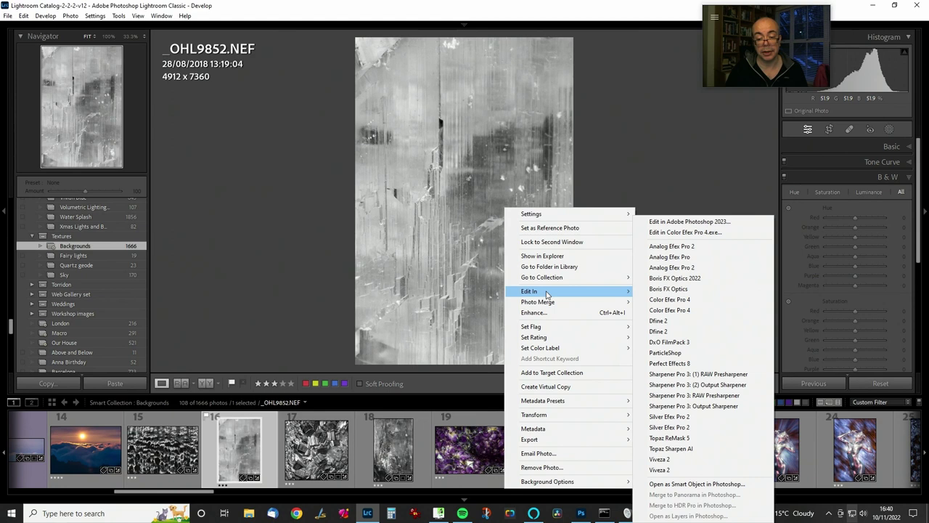
pyautogui.click(682, 219)
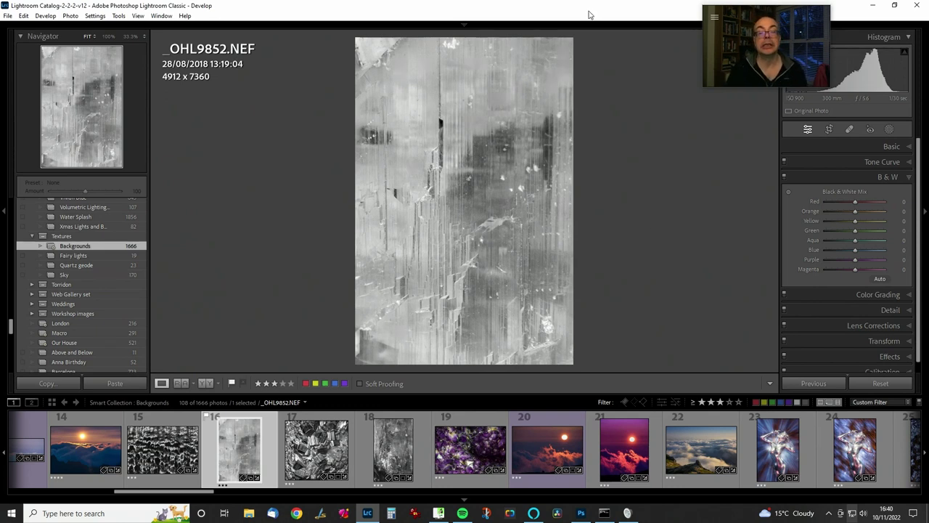
pyautogui.click(872, 6)
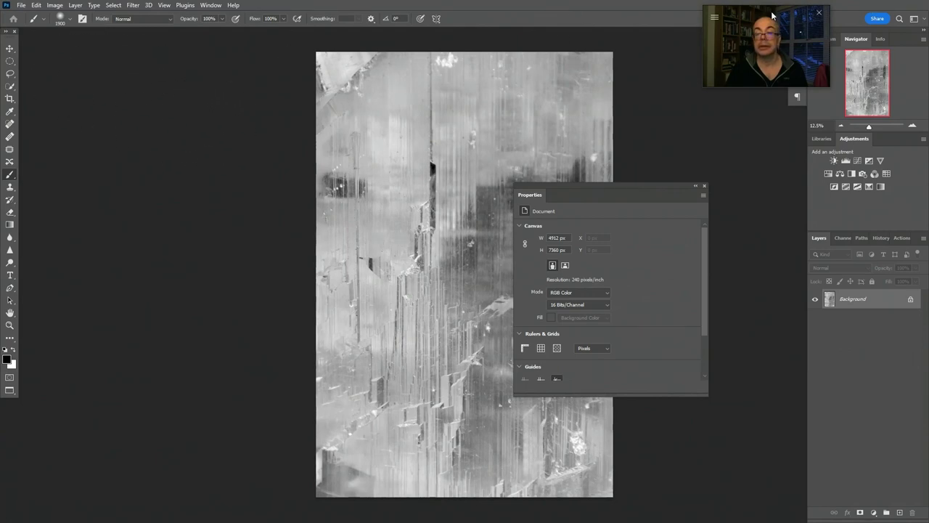
# Change the screen mode to Standard Screen Mode so the open documents appear as tabs.
pyautogui.moveTo(770, 16); pyautogui.dragTo(719, 112)
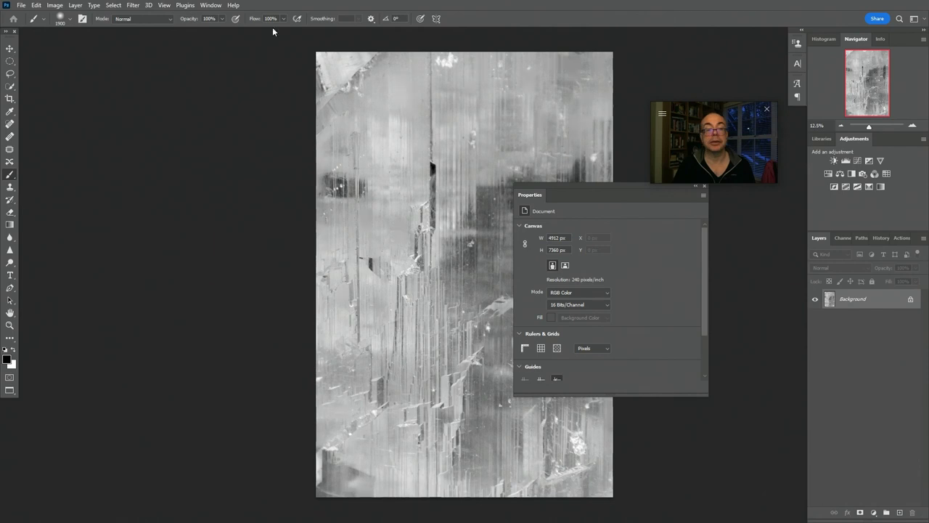
pyautogui.click(211, 5)
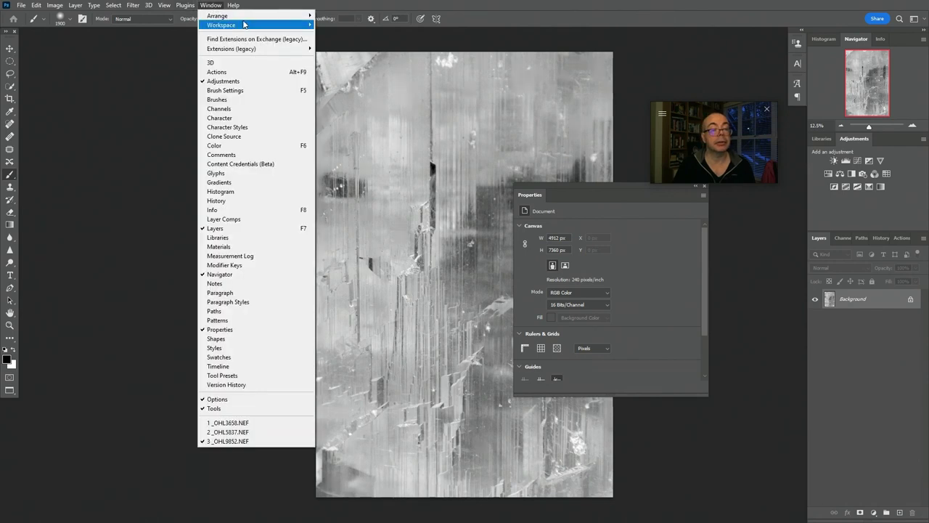
pyautogui.moveTo(164, 5)
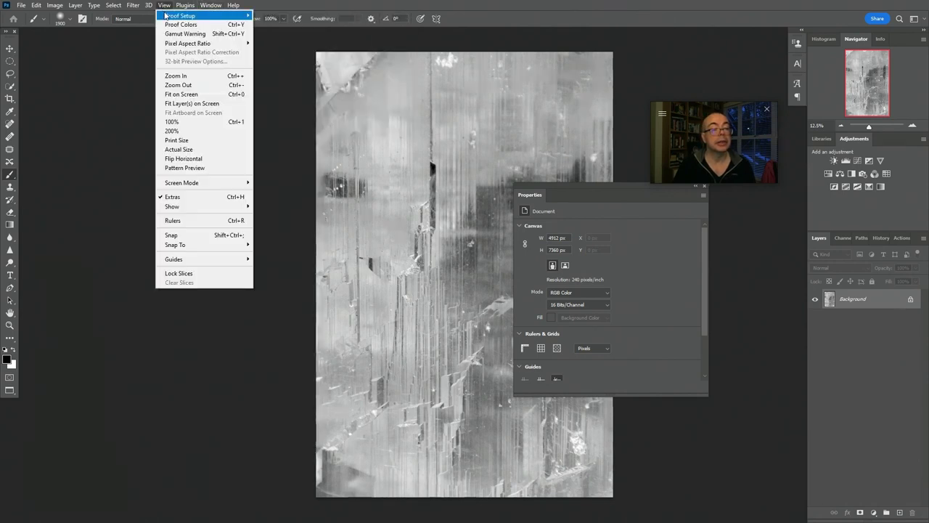
pyautogui.moveTo(202, 182)
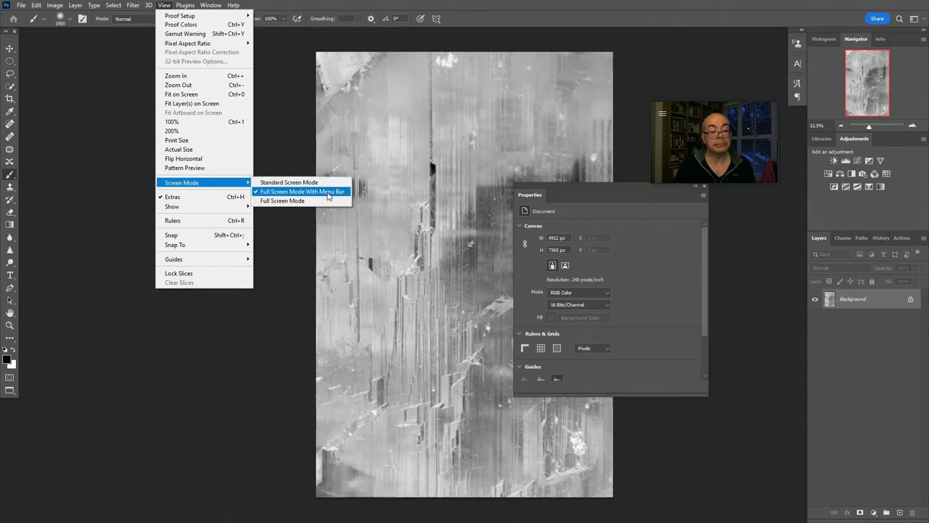
pyautogui.click(293, 183)
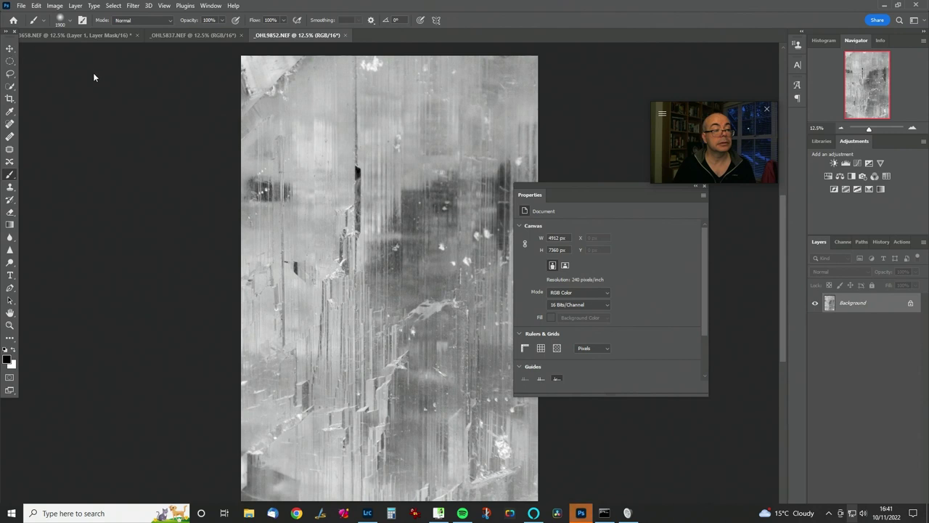
pyautogui.moveTo(713, 125); pyautogui.dragTo(695, 32)
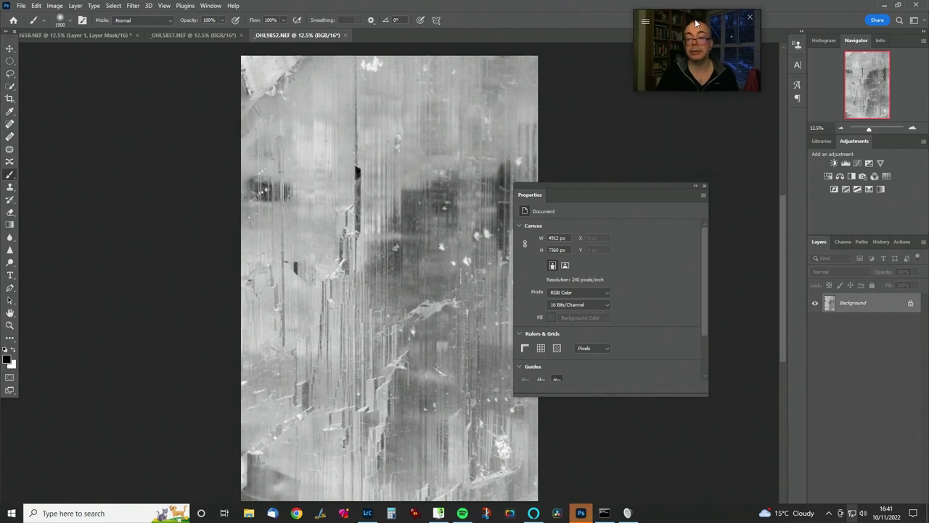
# Copy the grey texture into the _OHL3658.NEF document as a new layer above Layer 1.
pyautogui.click(10, 48)
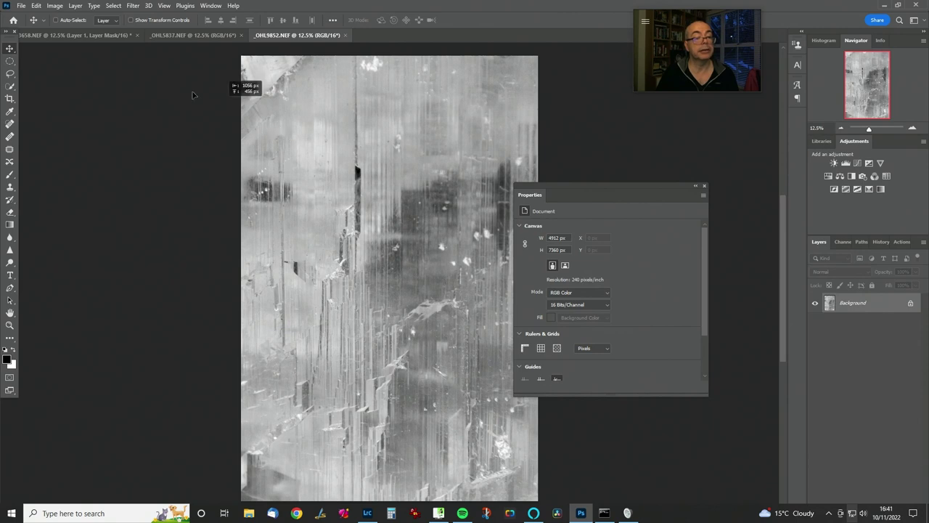
pyautogui.click(96, 35)
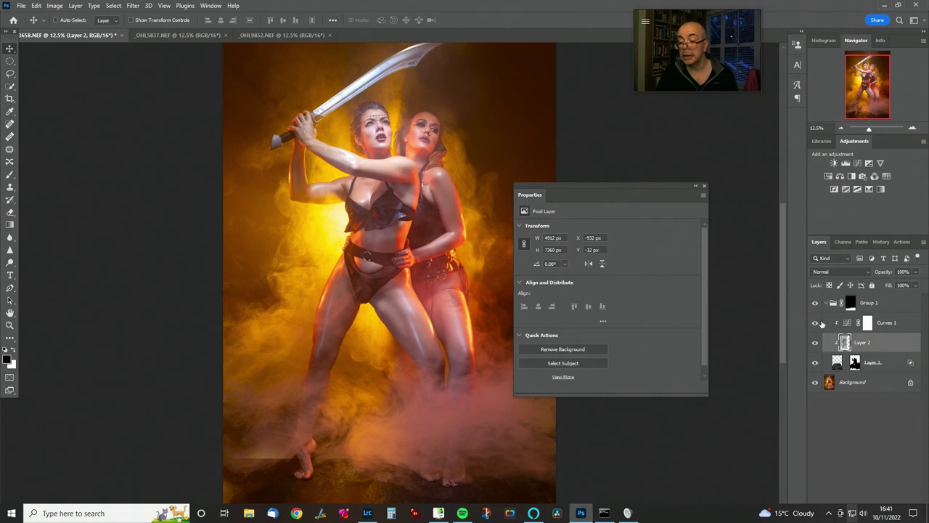
# Hide the Curves 1 layer and release both Curves 1 and Layer 2 from their clipping masks.
pyautogui.click(815, 323)
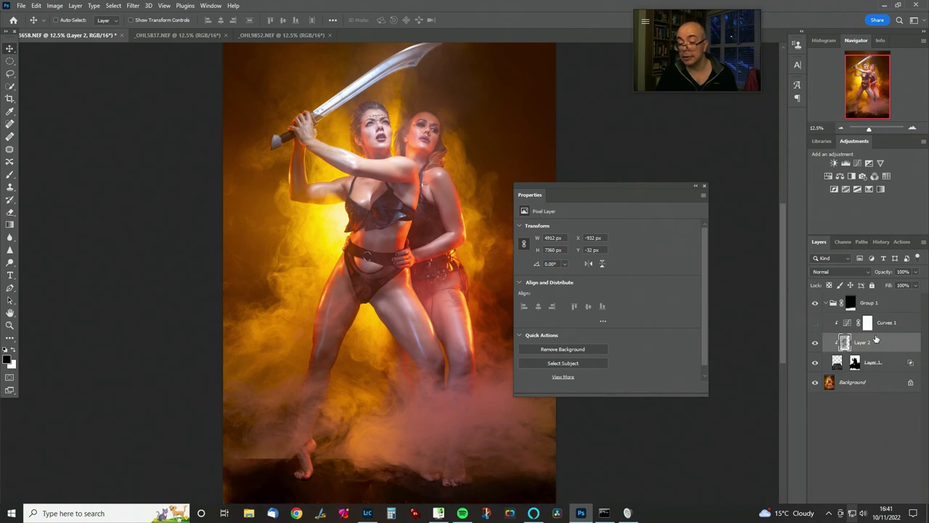
pyautogui.moveTo(889, 327); pyautogui.dragTo(894, 335)
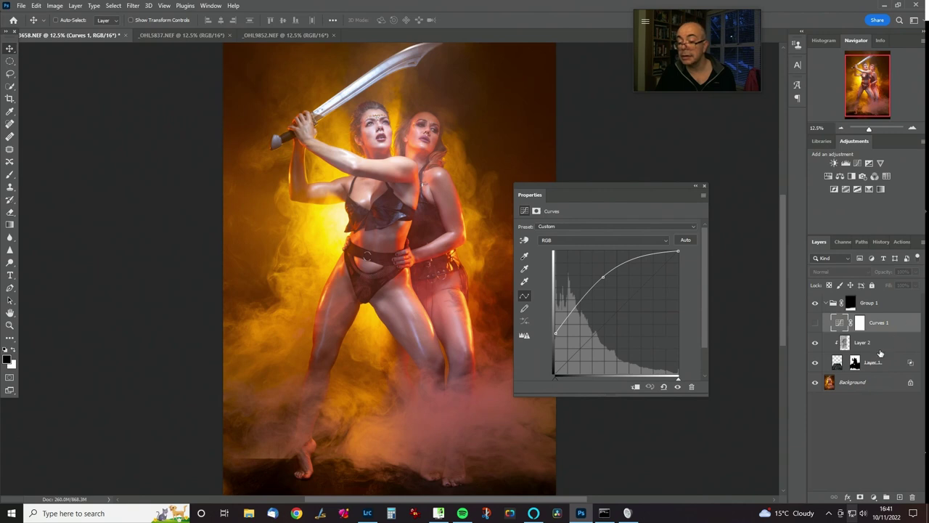
pyautogui.click(888, 350)
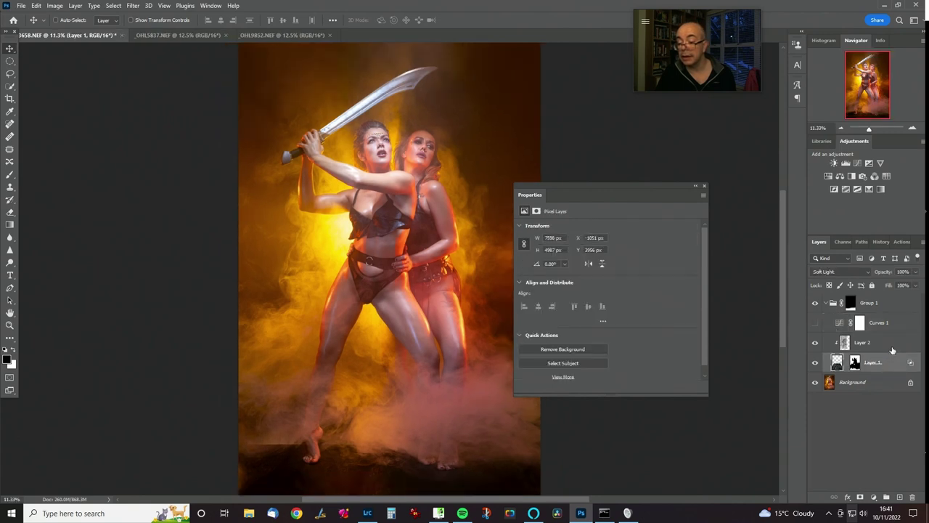
pyautogui.click(893, 347)
pyautogui.keyDown('alt'); pyautogui.click(894, 350); pyautogui.keyUp('alt')
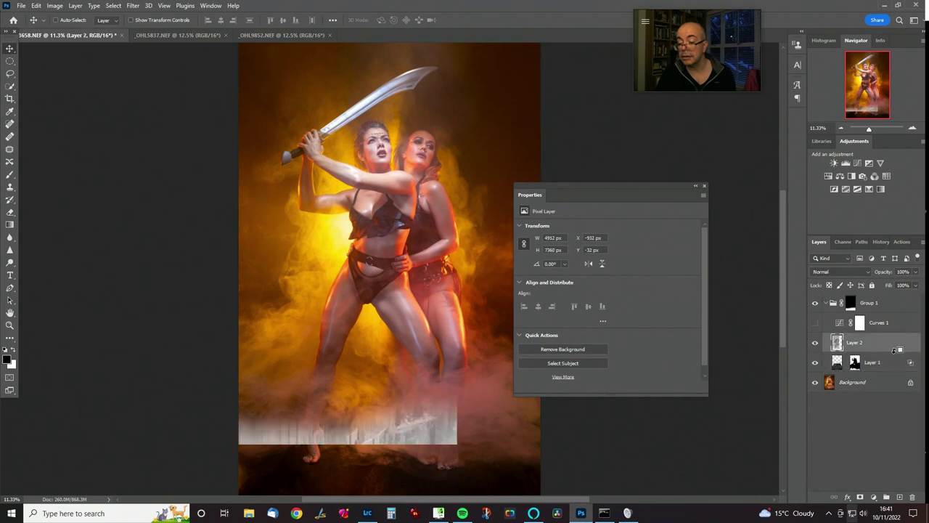
# Hide Layer 1 and copy its layer mask onto Layer 2.
pyautogui.click(815, 363)
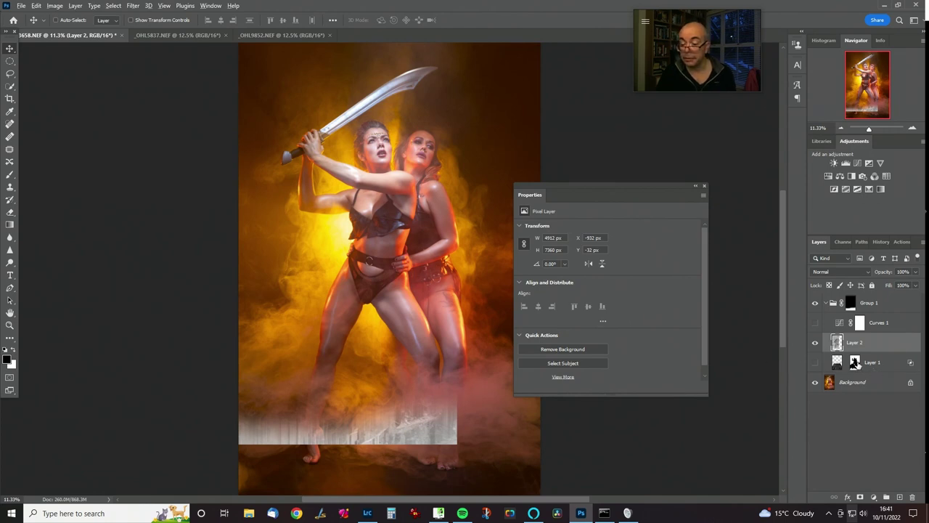
pyautogui.moveTo(855, 363); pyautogui.dragTo(854, 342)
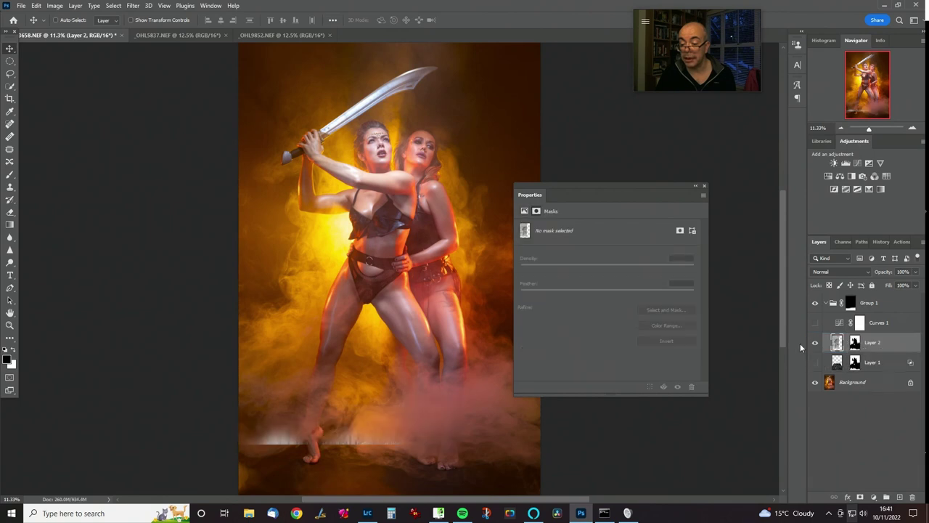
# Move Layer 2's texture down over the floor area and scale it proportionally to about 122%.
pyautogui.moveTo(330, 197); pyautogui.dragTo(406, 283)
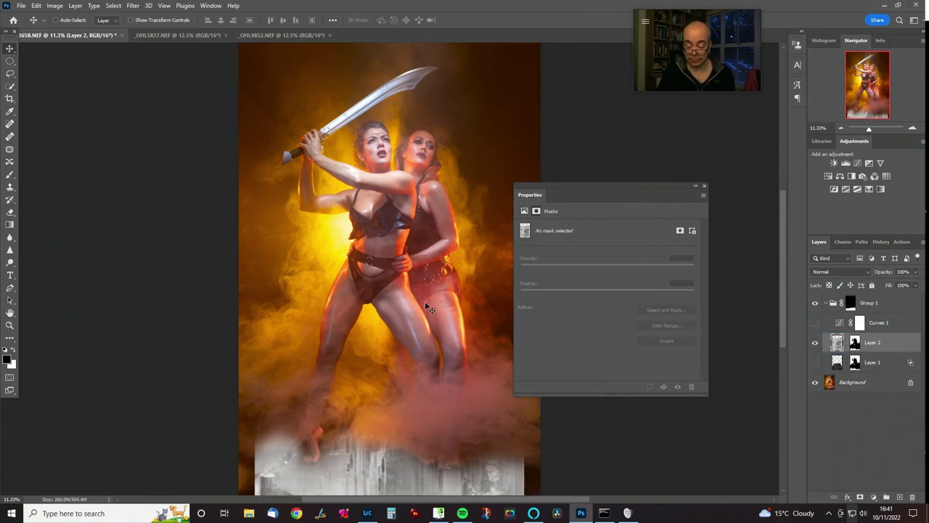
pyautogui.hotkey('ctrl', '-')
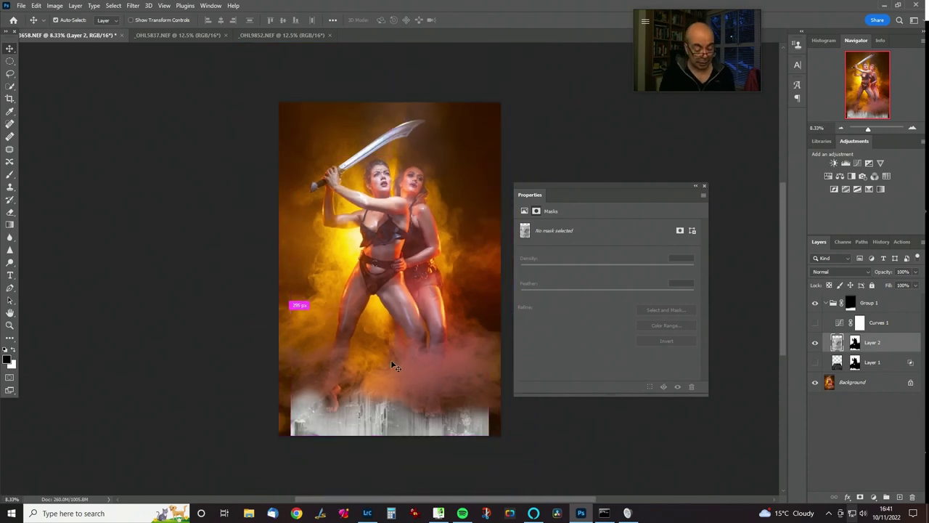
pyautogui.hotkey('ctrl', 't')
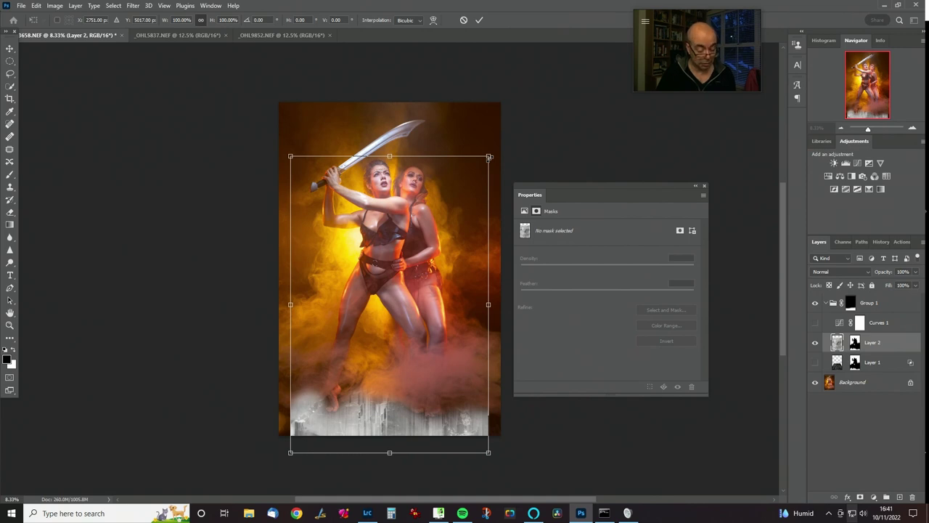
pyautogui.moveTo(489, 157); pyautogui.dragTo(510, 123)
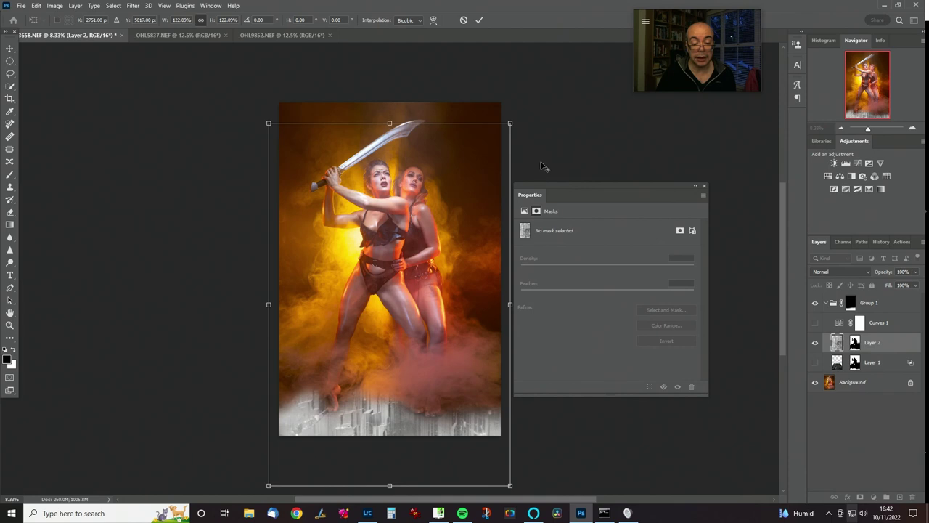
# Apply a perspective transform to Layer 2's texture, spreading its bottom edge symmetrically until the width is about 756%.
pyautogui.rightClick(417, 246)
pyautogui.click(459, 296)
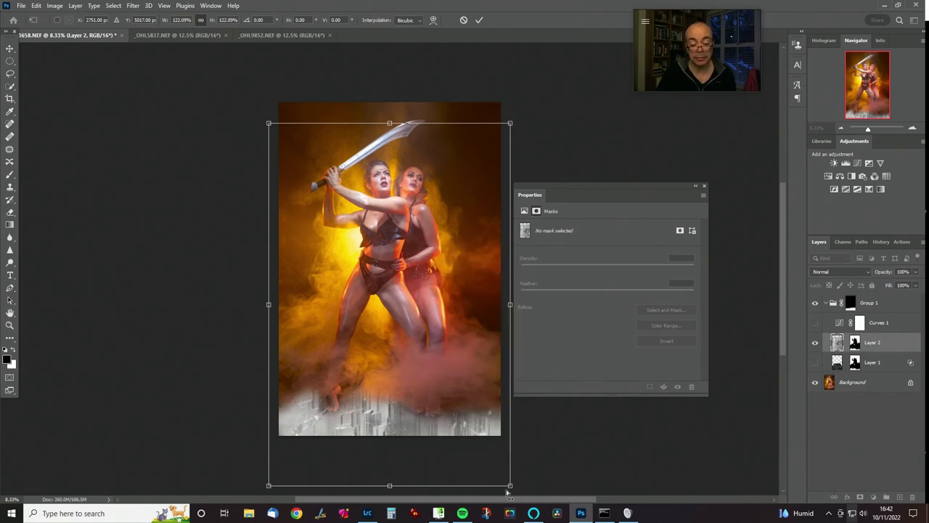
pyautogui.moveTo(510, 485); pyautogui.dragTo(738, 484)
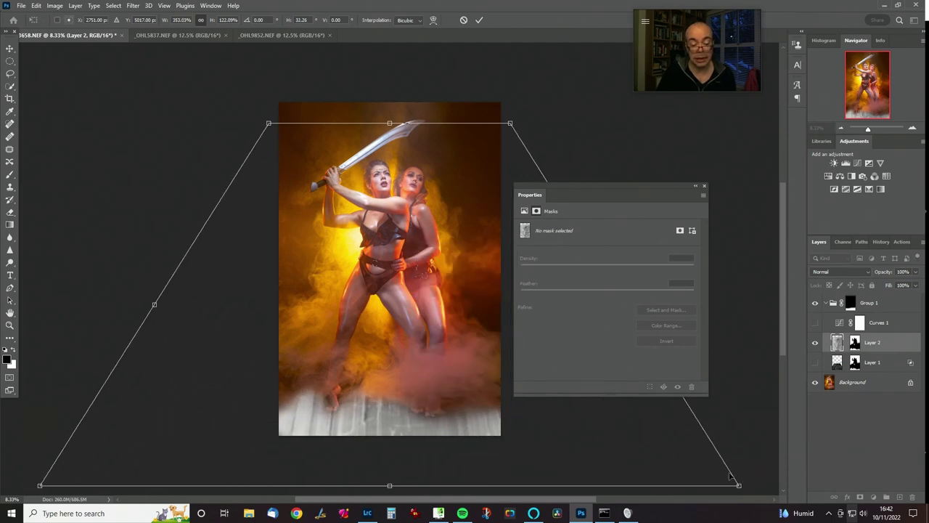
pyautogui.hotkey('ctrl', '-')
pyautogui.hotkey('ctrl', '-')
pyautogui.hotkey('ctrl', '-')
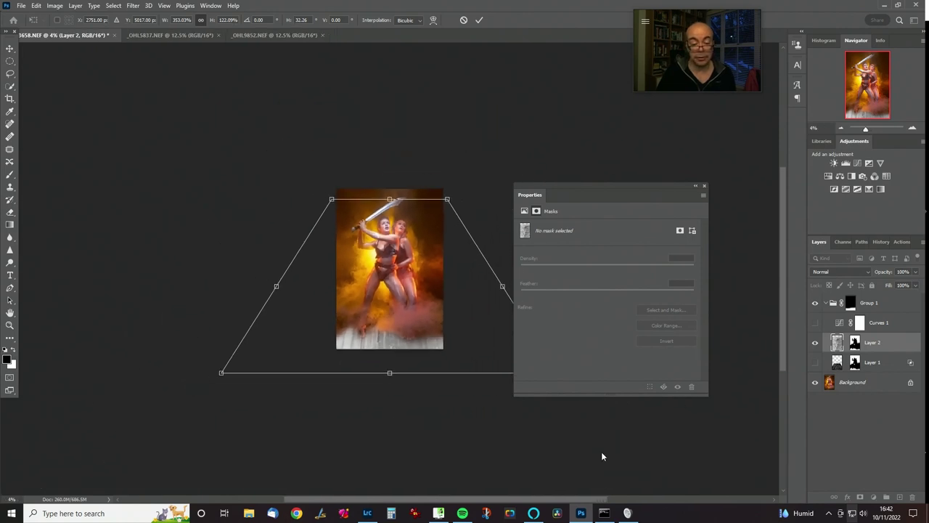
pyautogui.moveTo(223, 376); pyautogui.dragTo(22, 355)
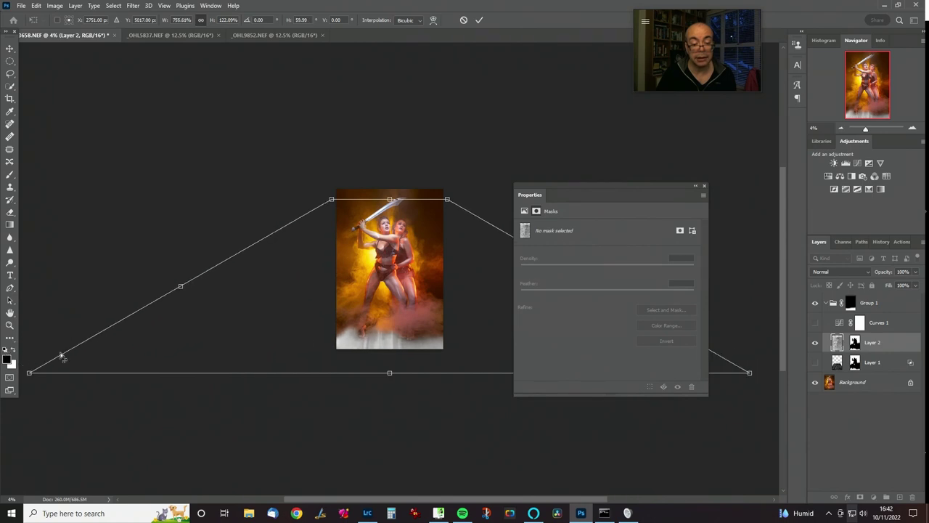
# Scale the texture's top edge down to the floor line, about 42% height, and commit the transform.
pyautogui.rightClick(358, 103)
pyautogui.click(384, 120)
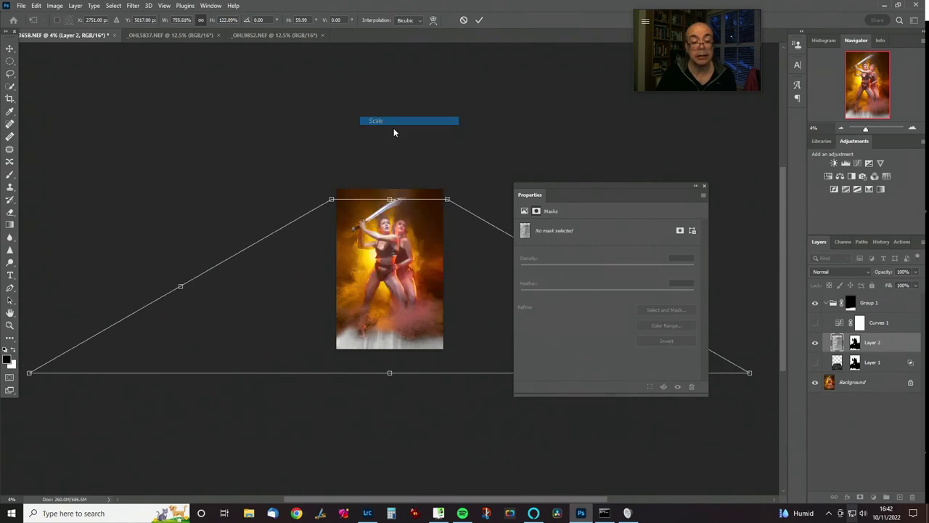
pyautogui.moveTo(390, 203); pyautogui.dragTo(398, 315)
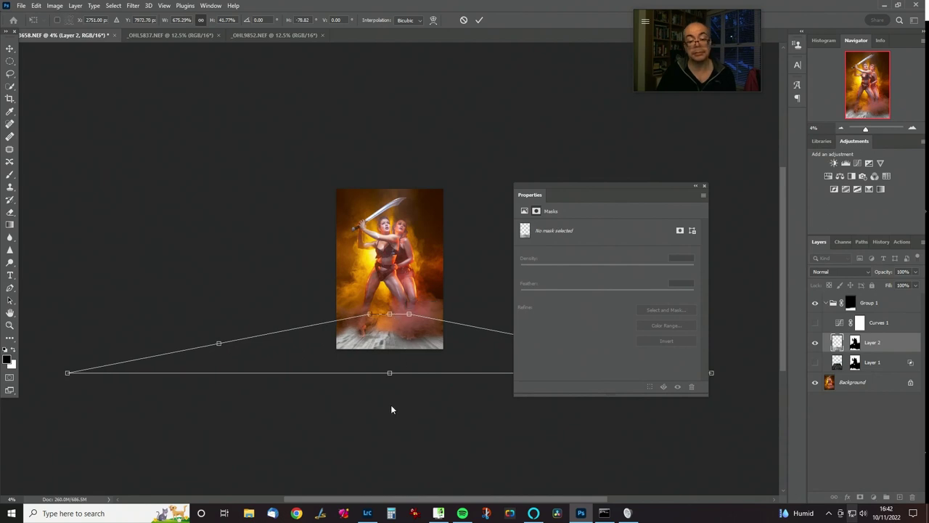
pyautogui.press('Return')
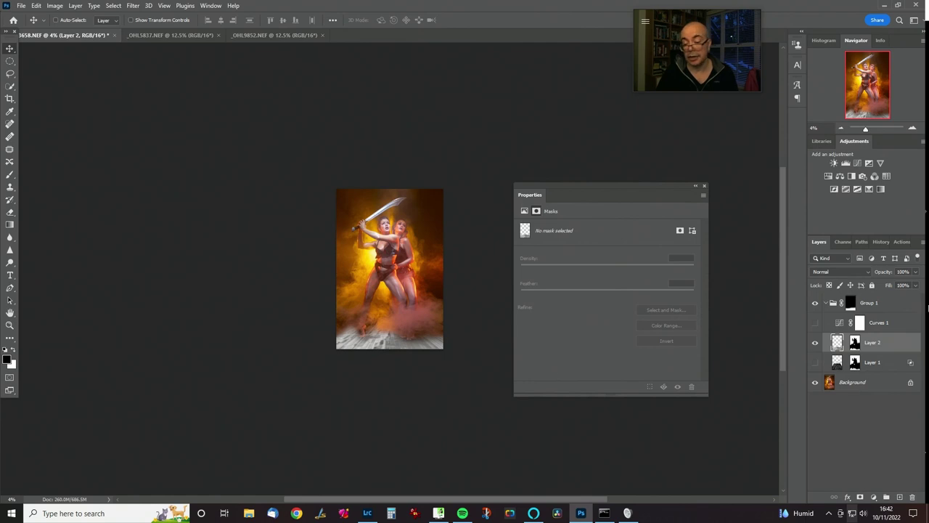
# Try the Soft Light and Overlay blend modes on Layer 2 to blend the texture into the floor.
pyautogui.click(840, 272)
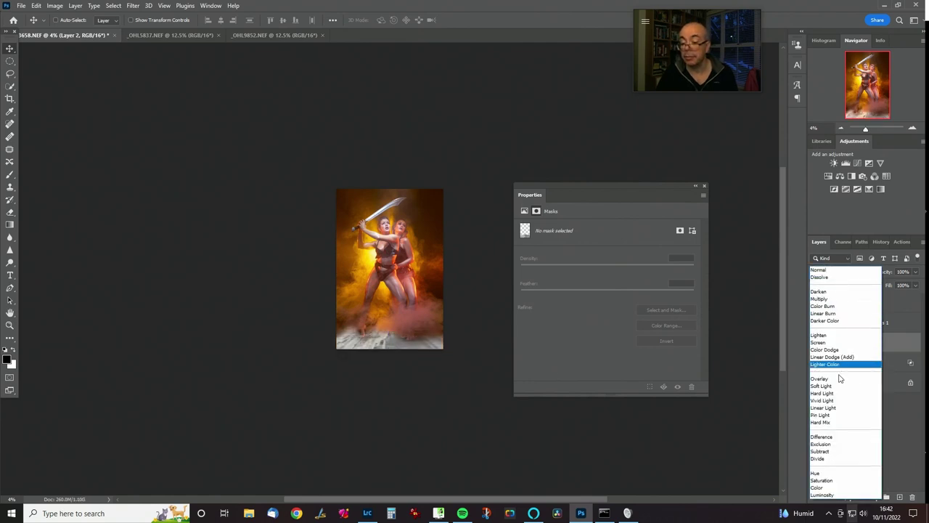
pyautogui.click(840, 387)
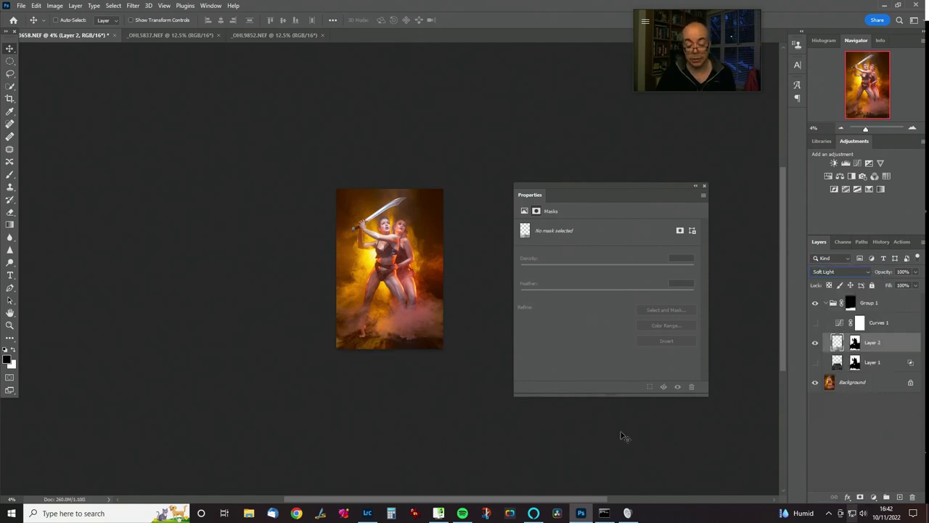
pyautogui.hotkey('ctrl', '0')
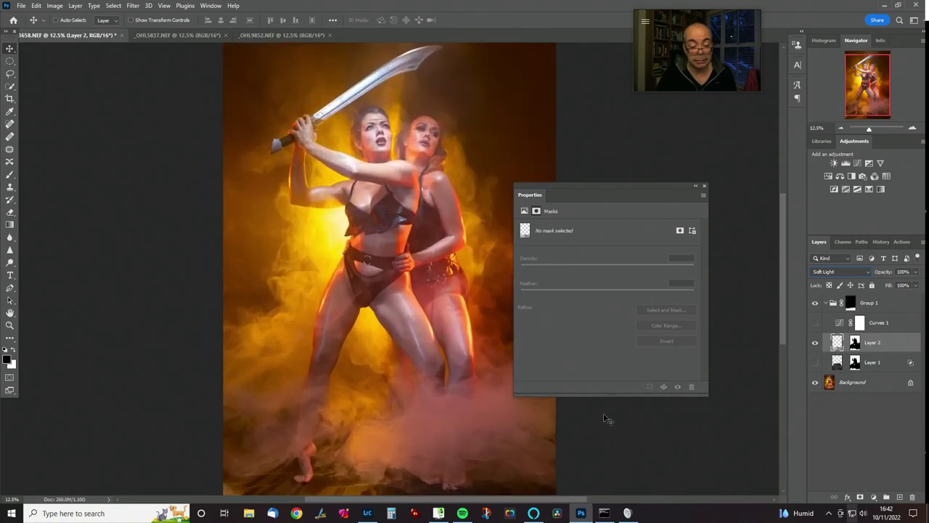
pyautogui.moveTo(390, 393); pyautogui.dragTo(317, 319)
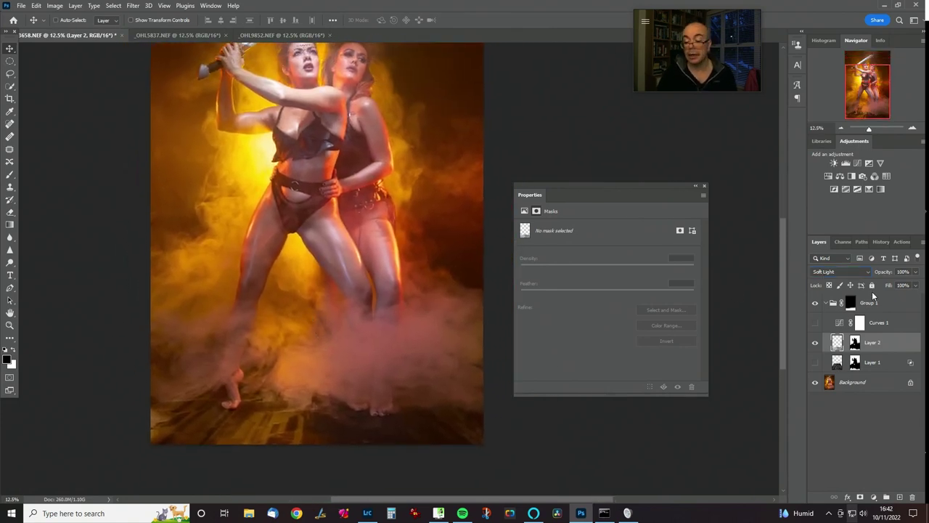
pyautogui.click(841, 273)
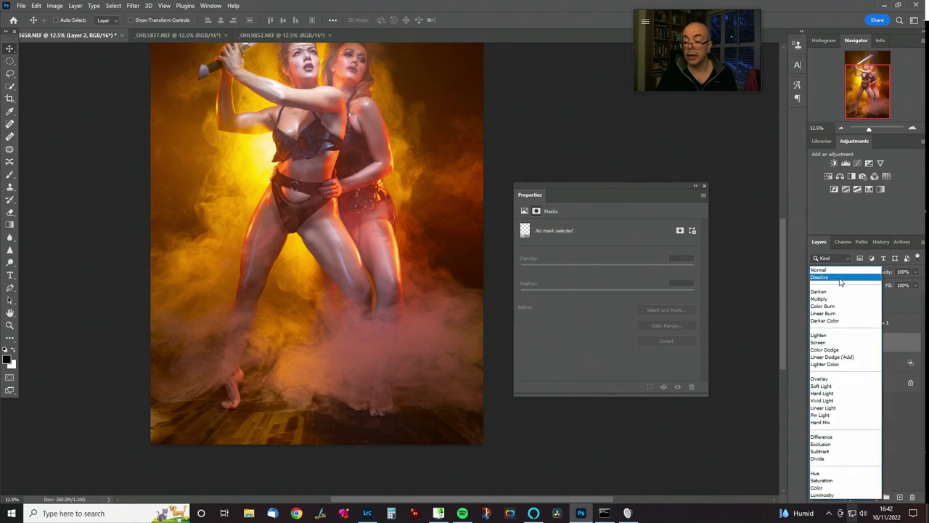
pyautogui.click(837, 380)
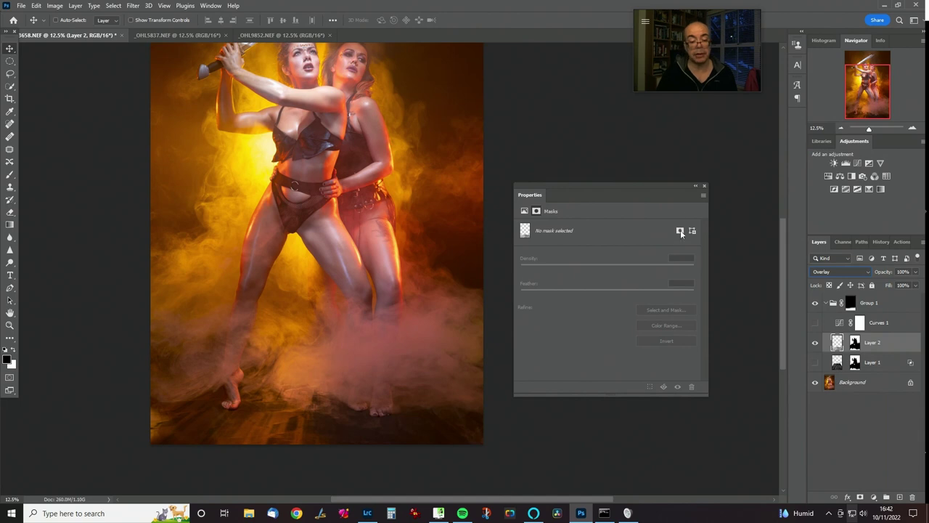
pyautogui.hotkey('ctrl', '-')
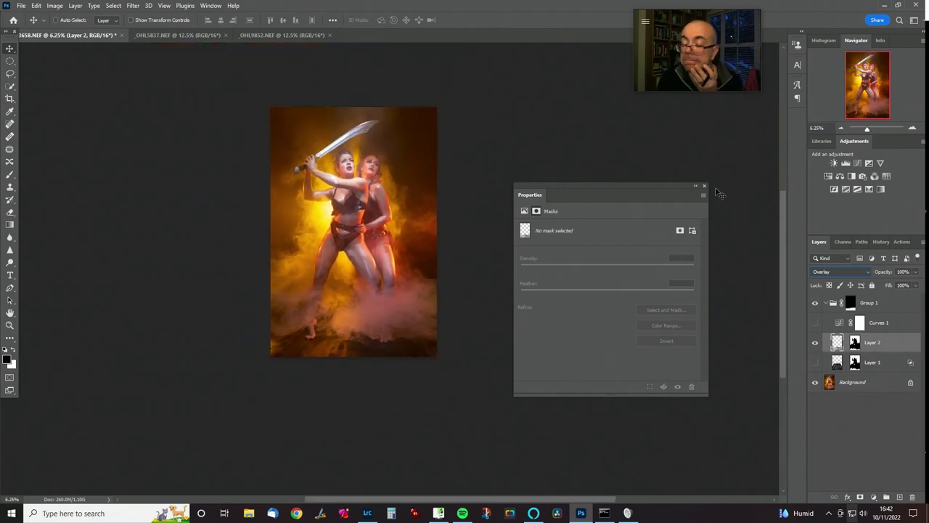
# Compare the floor with and without Layer 2 by toggling the layer's visibility.
pyautogui.click(815, 342)
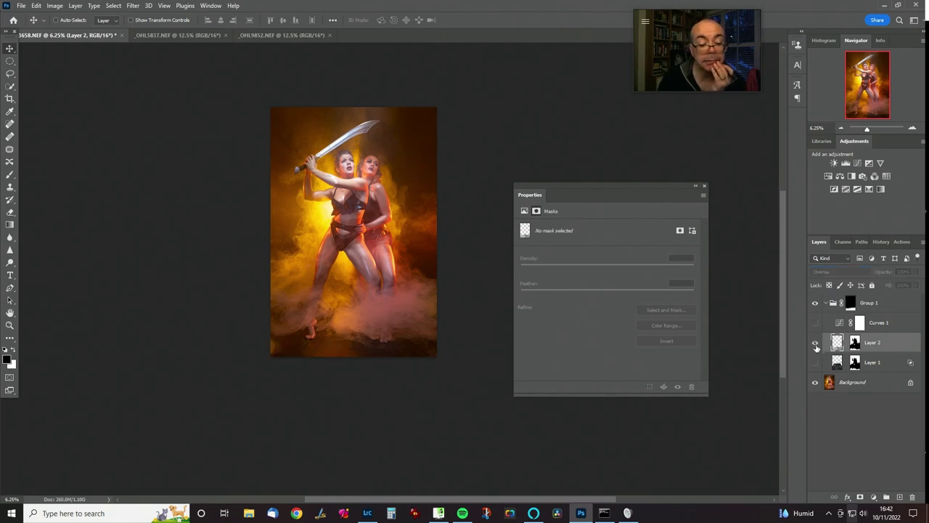
pyautogui.click(815, 344)
pyautogui.click(815, 344)
pyautogui.click(815, 344)
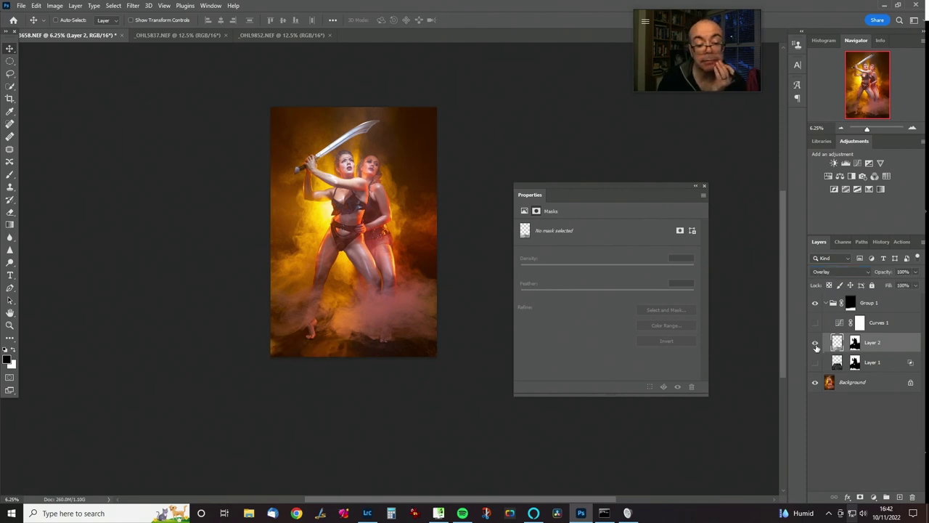
pyautogui.click(815, 345)
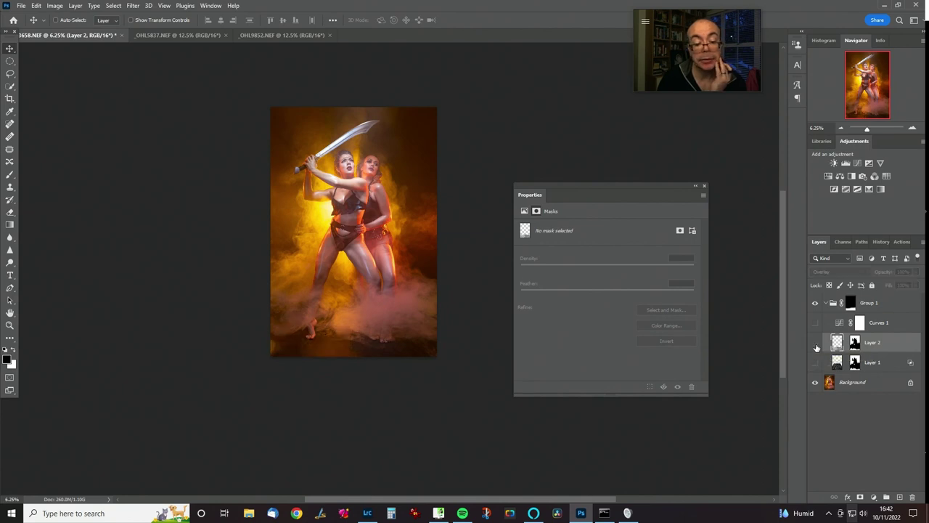
pyautogui.click(816, 345)
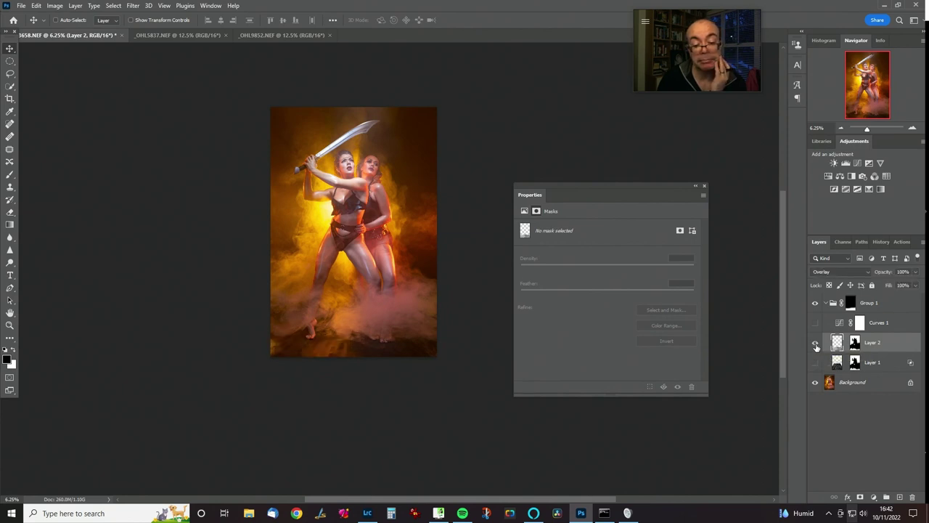
pyautogui.click(815, 345)
pyautogui.click(816, 345)
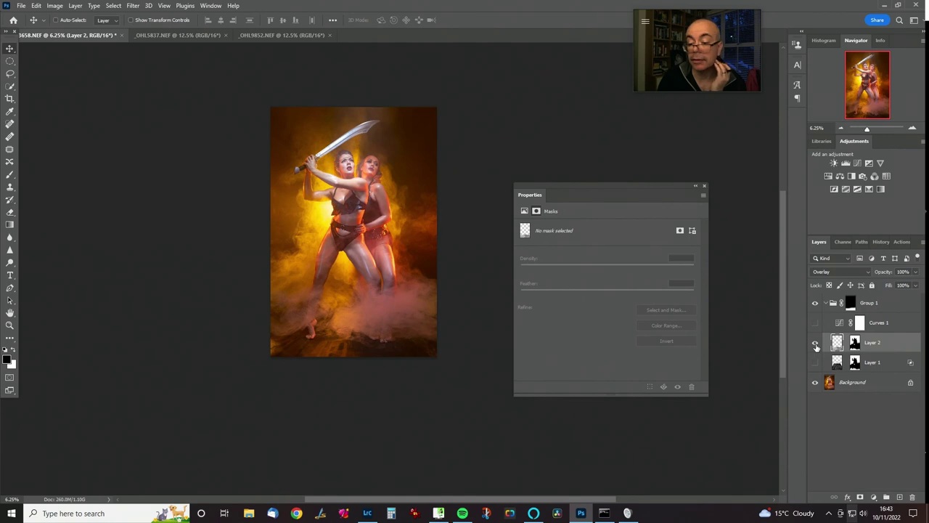
# Copy Layer 1's layer style onto Layer 2 and compare the floor with Layer 2 hidden and shown.
pyautogui.rightClick(911, 365)
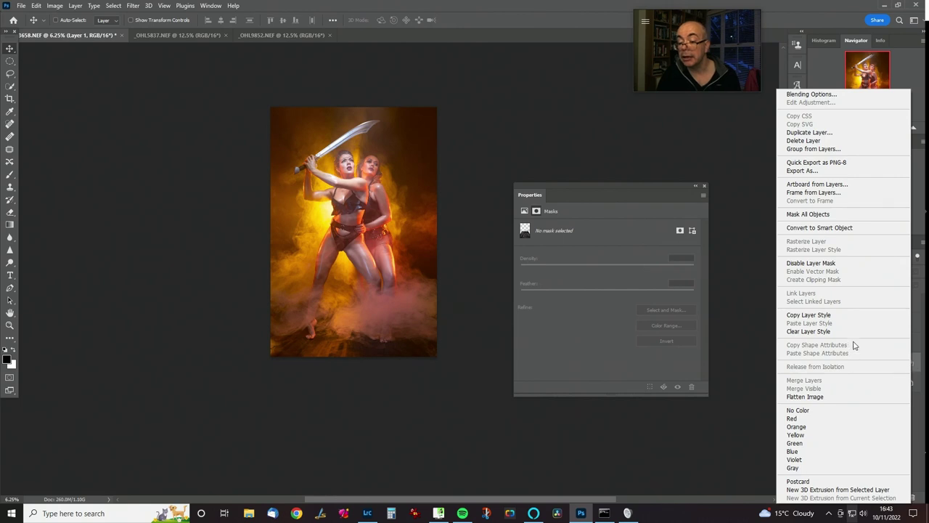
pyautogui.click(823, 317)
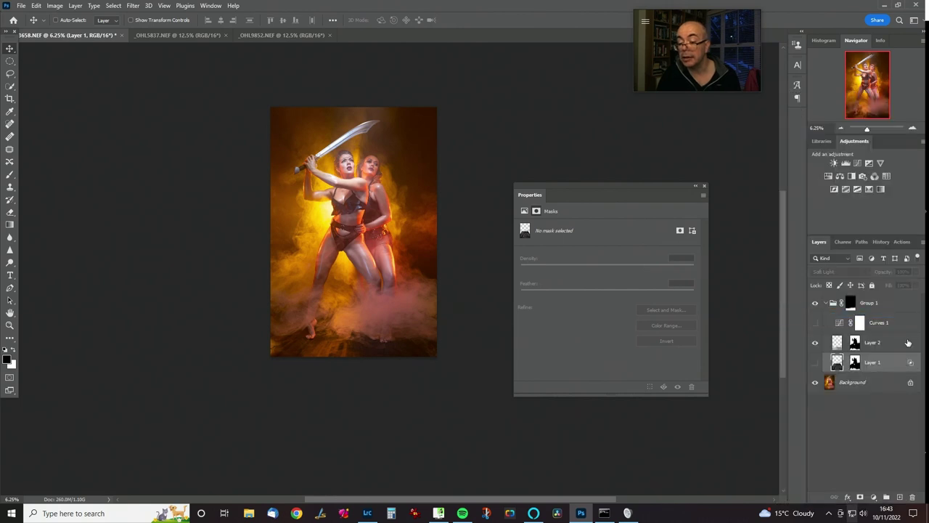
pyautogui.rightClick(908, 343)
pyautogui.click(806, 323)
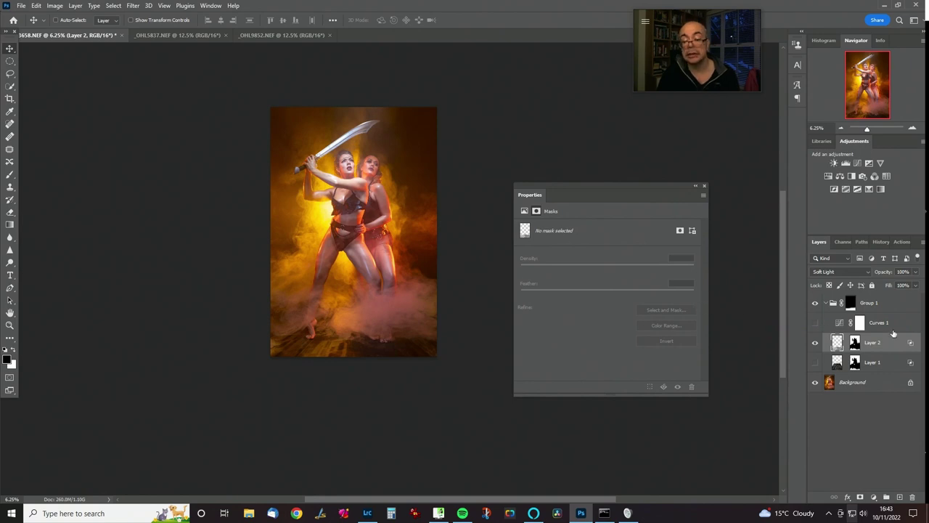
pyautogui.click(814, 343)
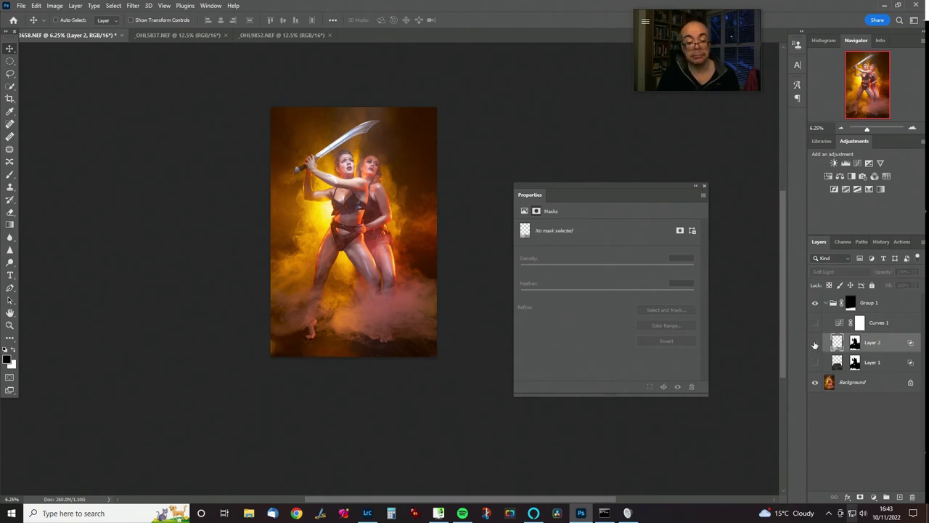
pyautogui.click(815, 344)
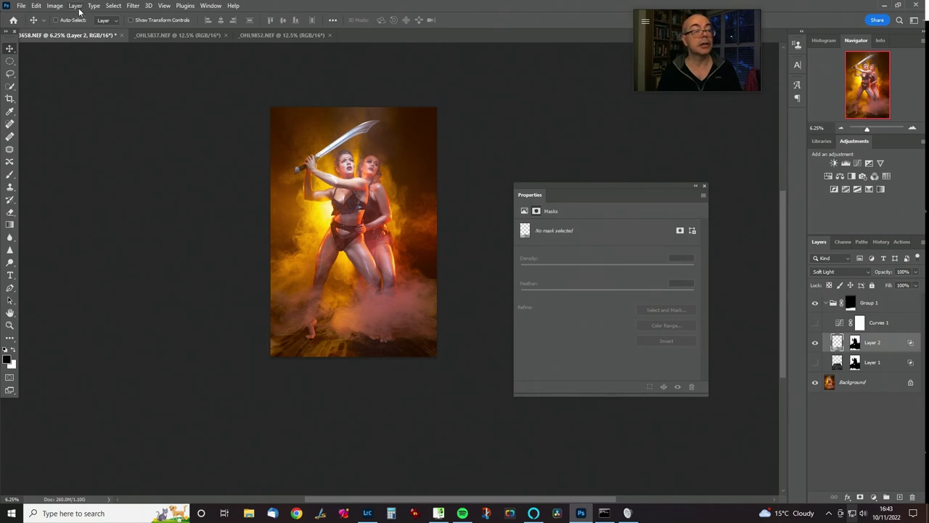
# Flatten the image and discard the hidden layers.
pyautogui.click(75, 6)
pyautogui.click(124, 384)
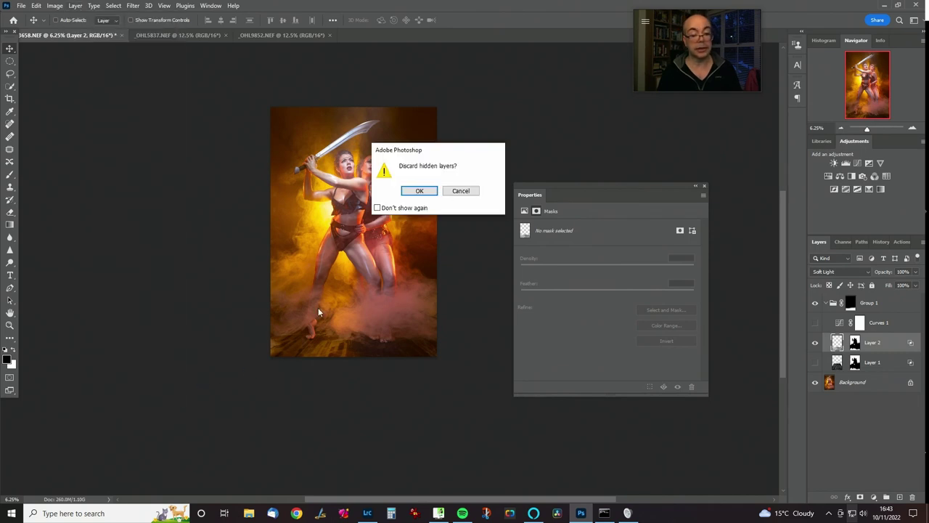
pyautogui.click(419, 190)
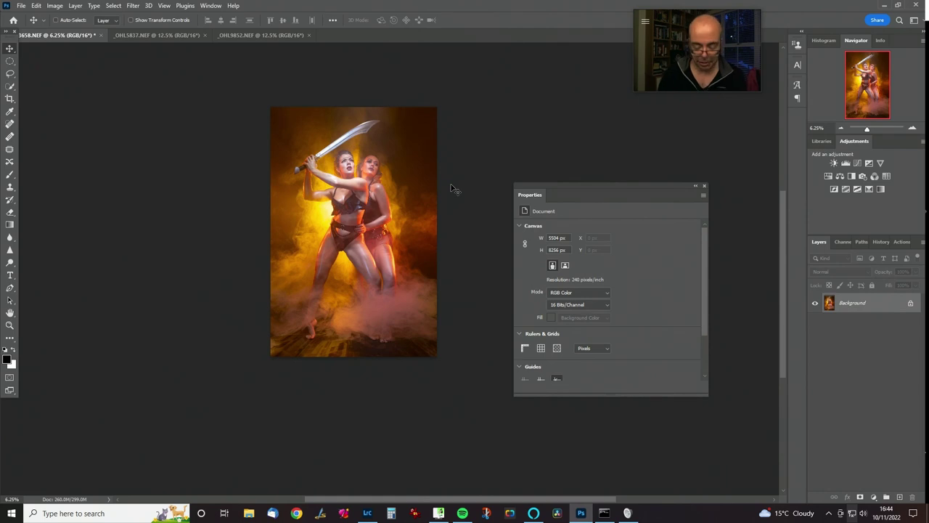
# Duplicate the Background layer and open the copy in the Boris FX Optics 2022 filter without applying the previous filters or masks.
pyautogui.hotkey('ctrl', 'j')
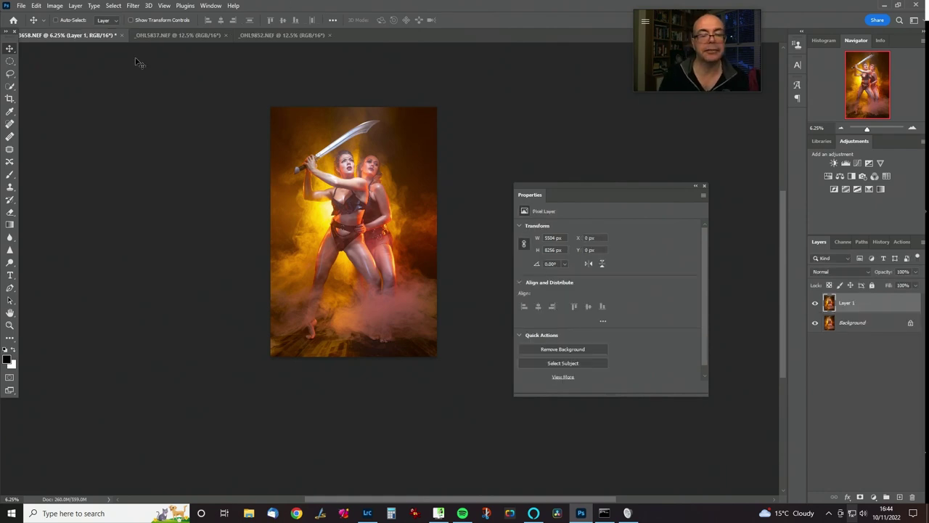
pyautogui.click(133, 5)
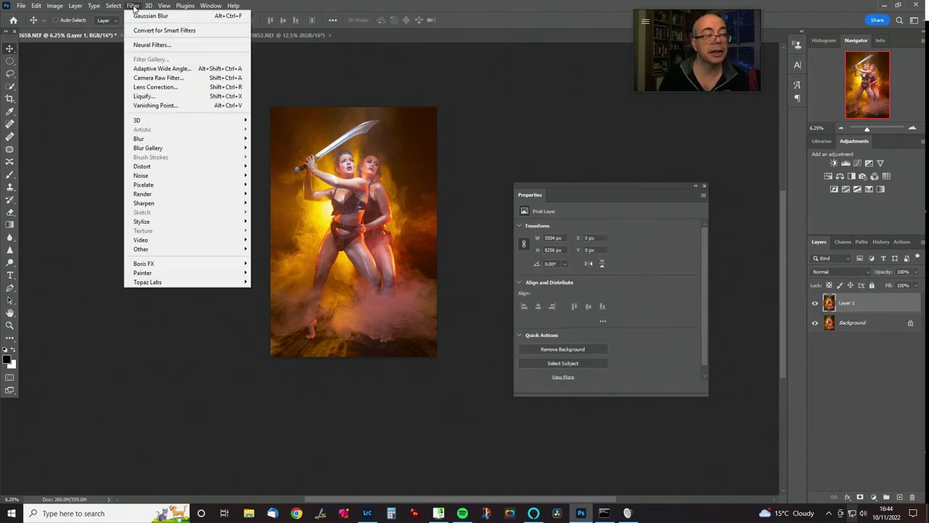
pyautogui.moveTo(166, 263)
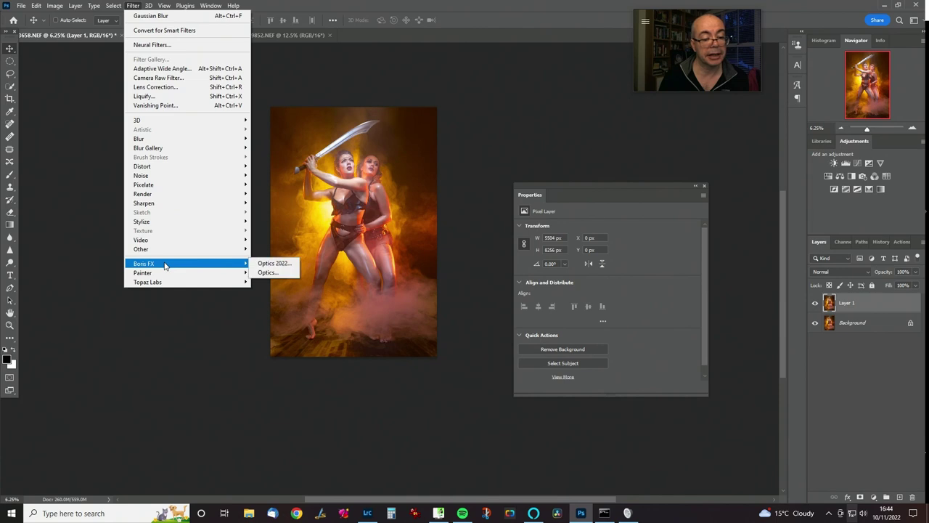
pyautogui.click(282, 265)
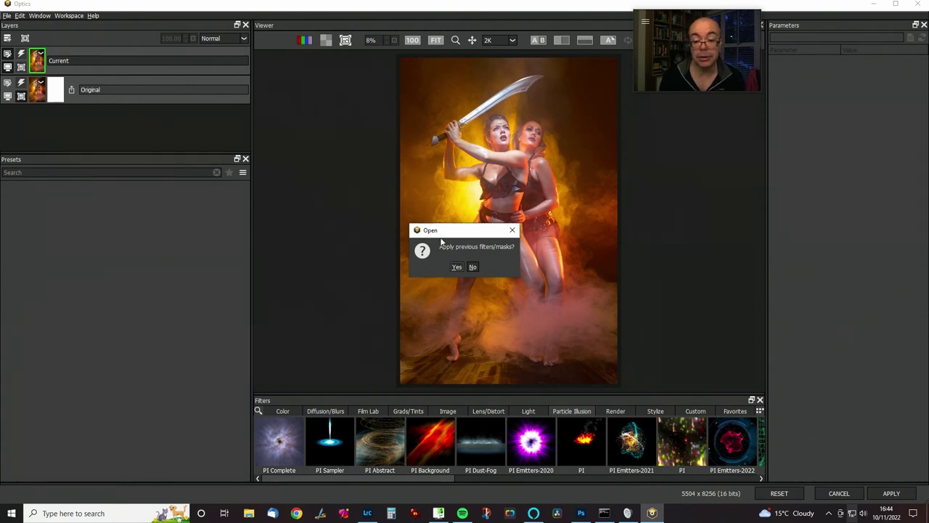
pyautogui.click(474, 268)
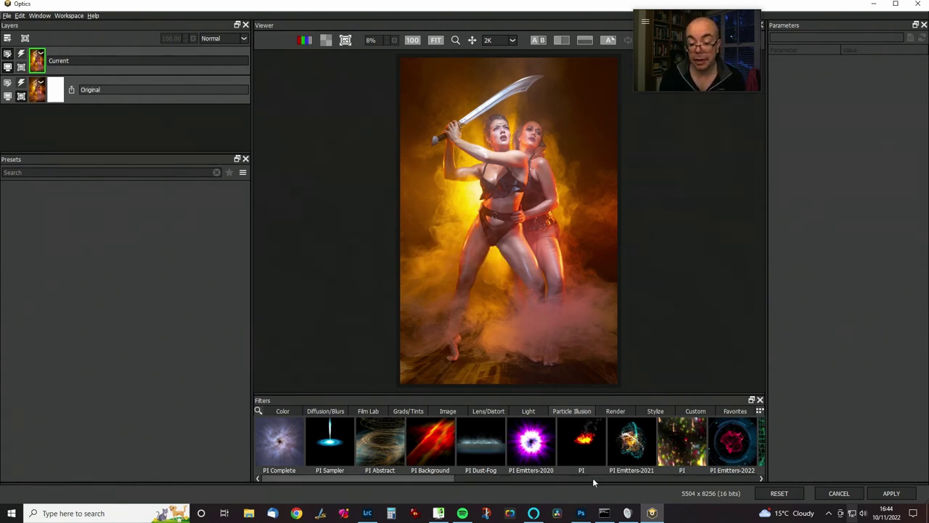
# Browse the Particle Illusion filters and apply the S_NightSky filter from the Render category to the image.
pyautogui.moveTo(442, 476); pyautogui.dragTo(539, 473)
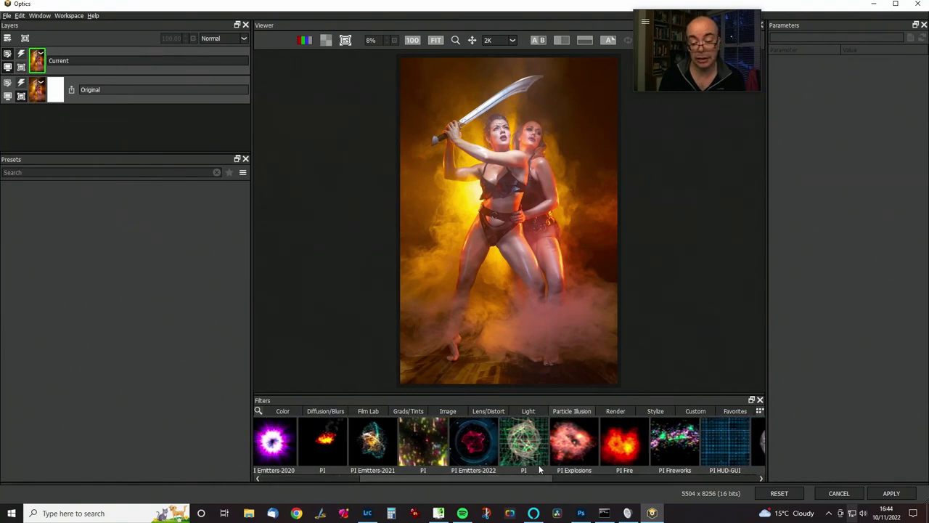
pyautogui.click(618, 411)
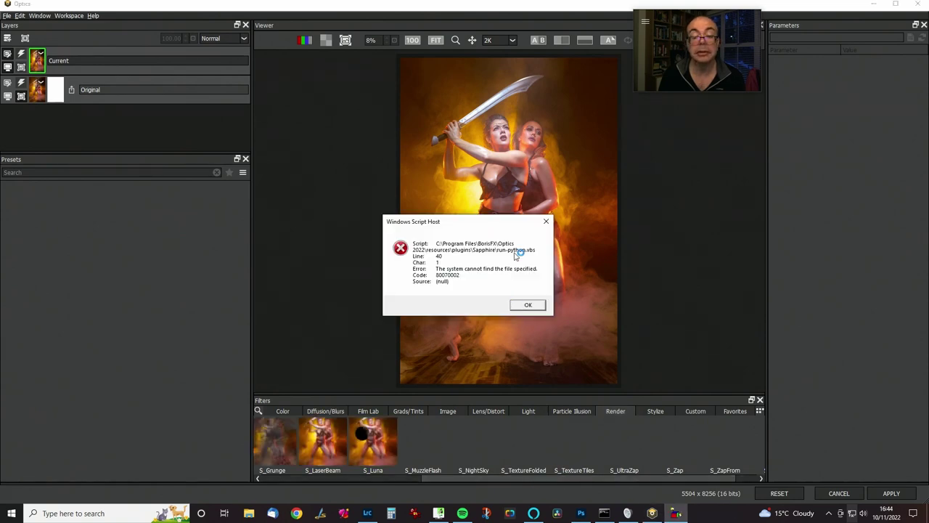
pyautogui.click(532, 308)
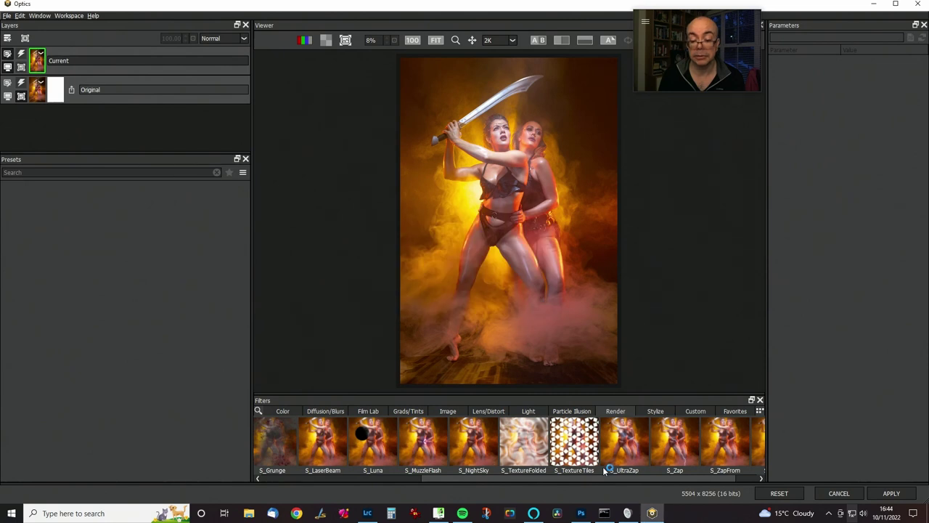
pyautogui.click(481, 442)
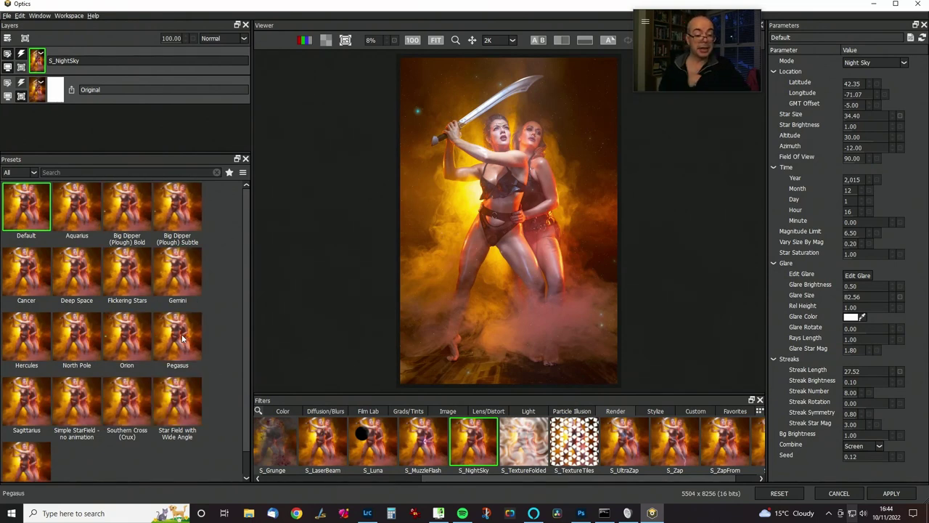
# Try the S_NightSky presets Gemini, Orion, North Pole, Star Field with Wide Angle, Simple StarField, Virgo, Sagittarius and Big Dipper (Plough) Subtle.
pyautogui.click(180, 276)
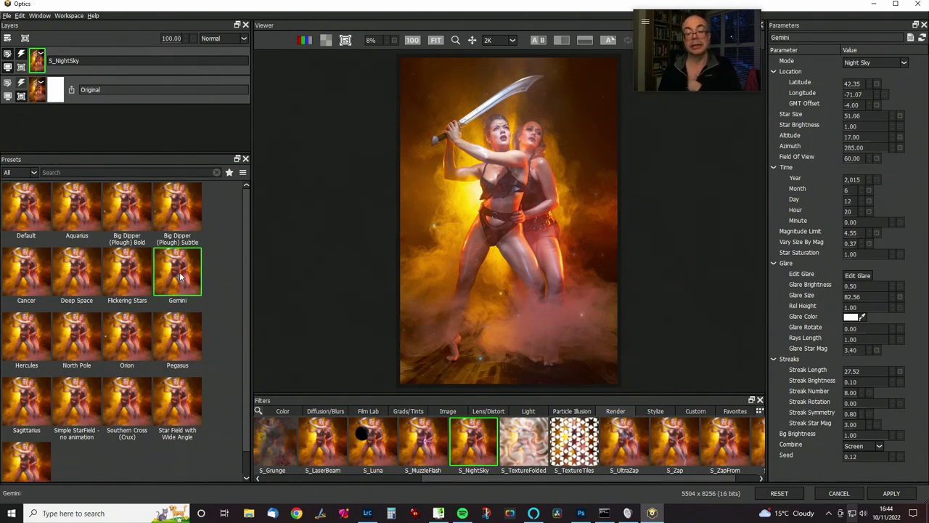
pyautogui.click(130, 339)
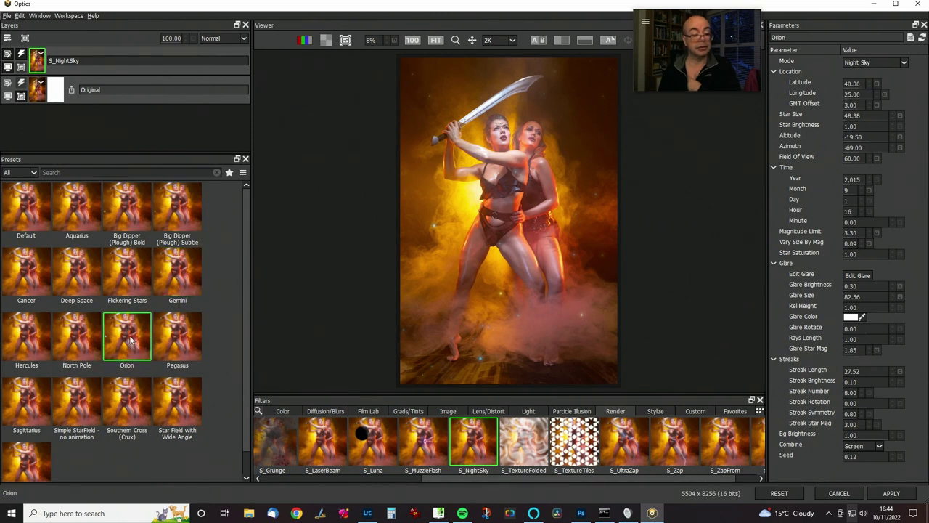
pyautogui.click(70, 345)
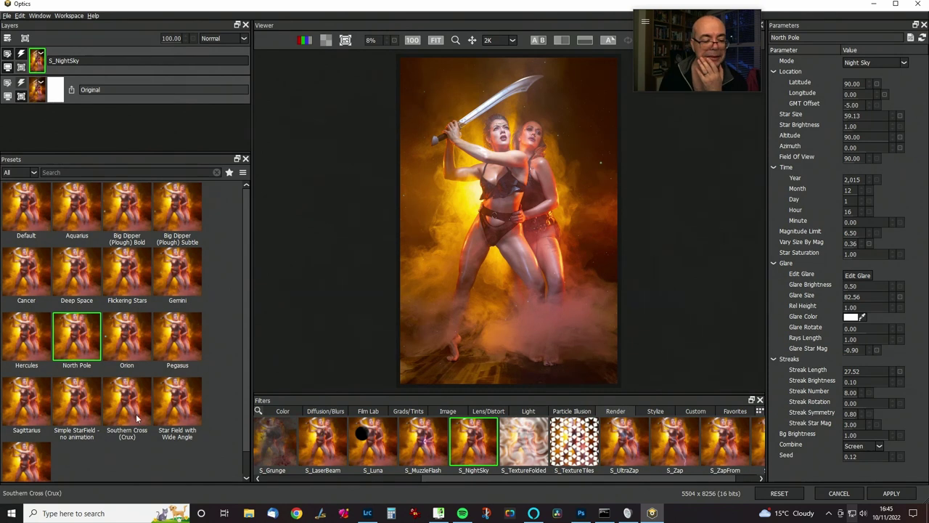
pyautogui.click(184, 398)
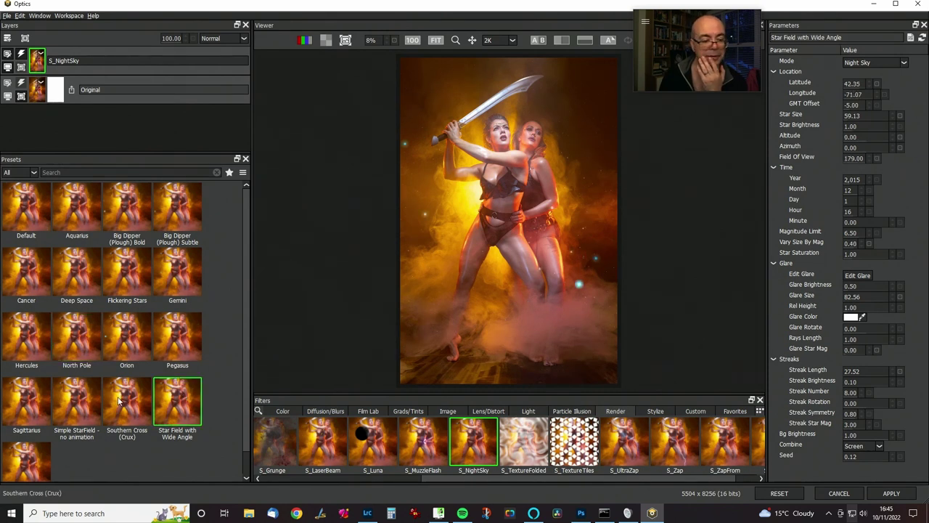
pyautogui.click(112, 414)
pyautogui.click(87, 397)
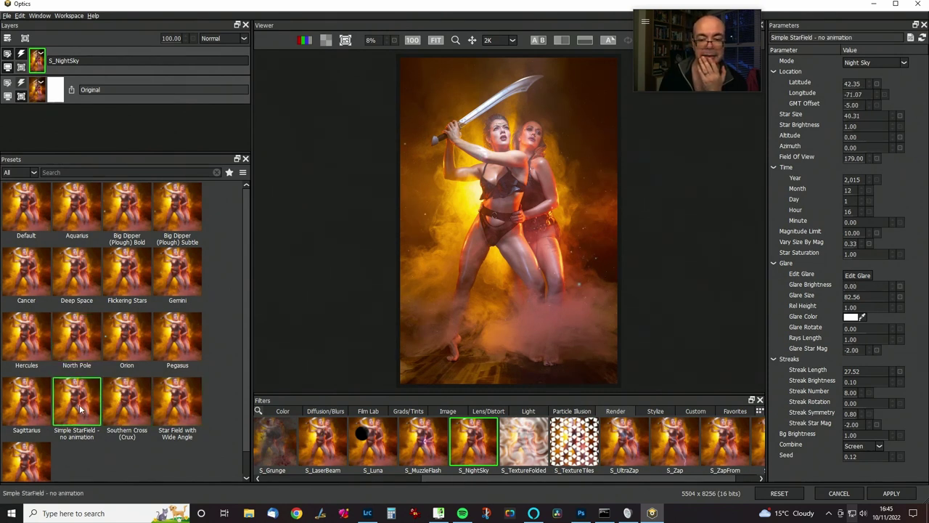
pyautogui.click(33, 455)
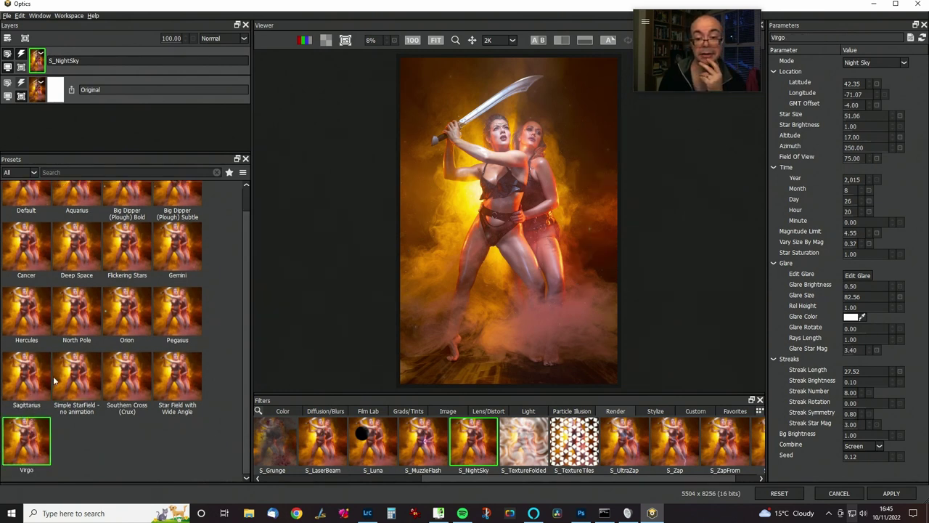
pyautogui.click(37, 388)
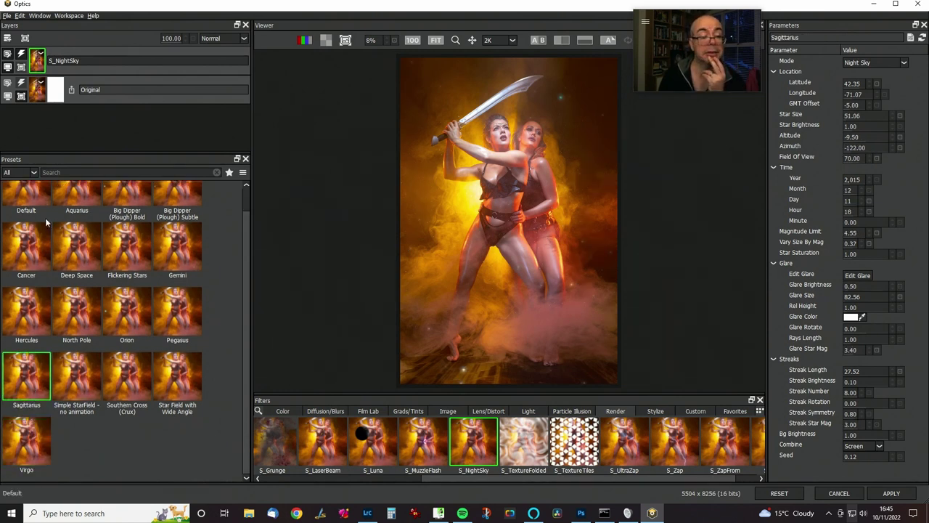
pyautogui.scroll(1, 89, 281)
pyautogui.click(196, 212)
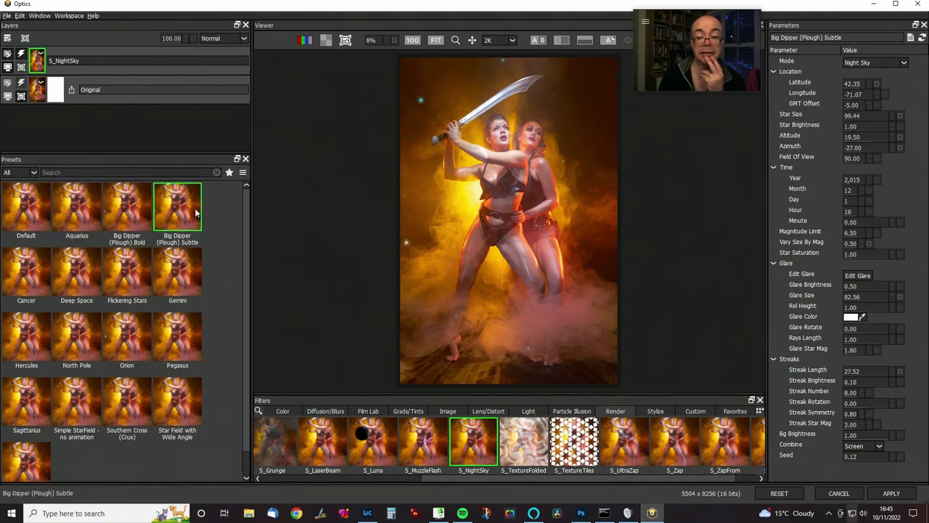
# Choose the Default night sky preset, apply the effect to Layer 1 and dismiss the Desk Mic Properties dialog.
pyautogui.click(28, 212)
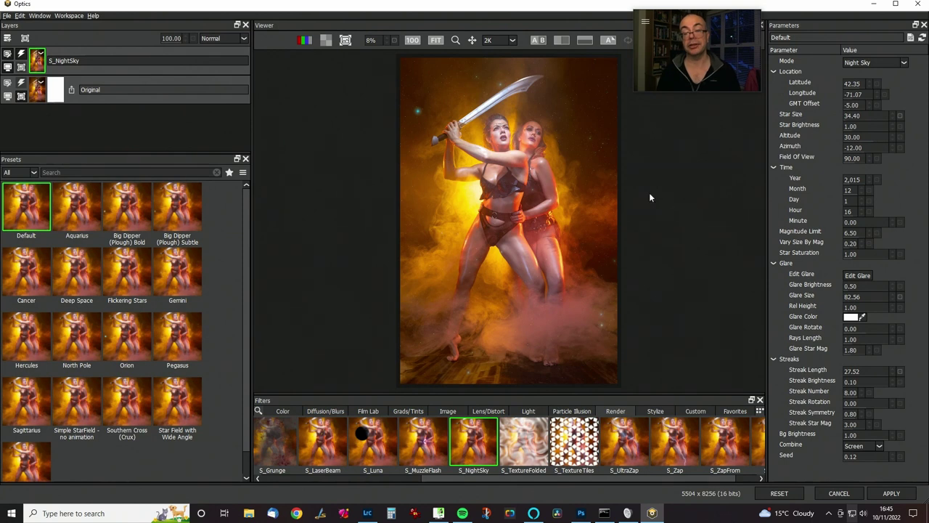
pyautogui.click(900, 493)
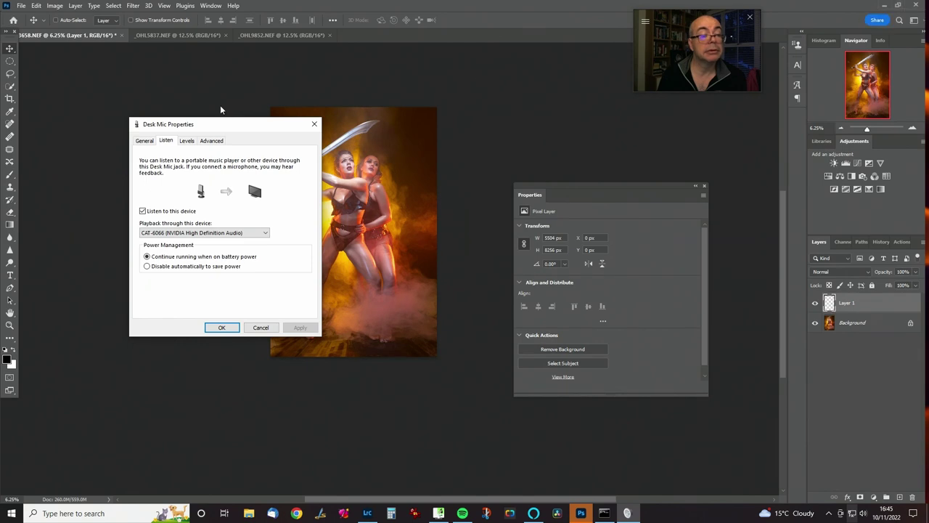
pyautogui.click(314, 127)
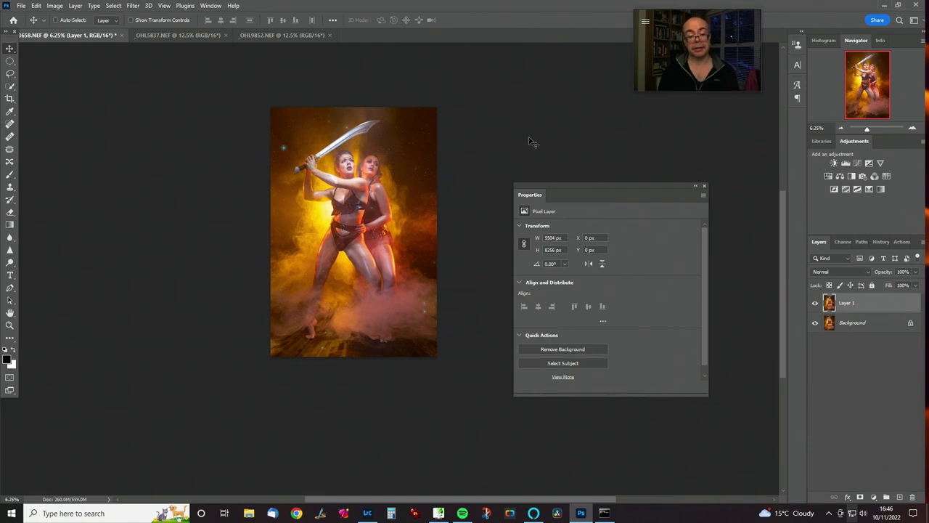
# Load the saved Models channel of _OHL3658.NEF as a new selection.
pyautogui.hotkey('ctrl', '+')
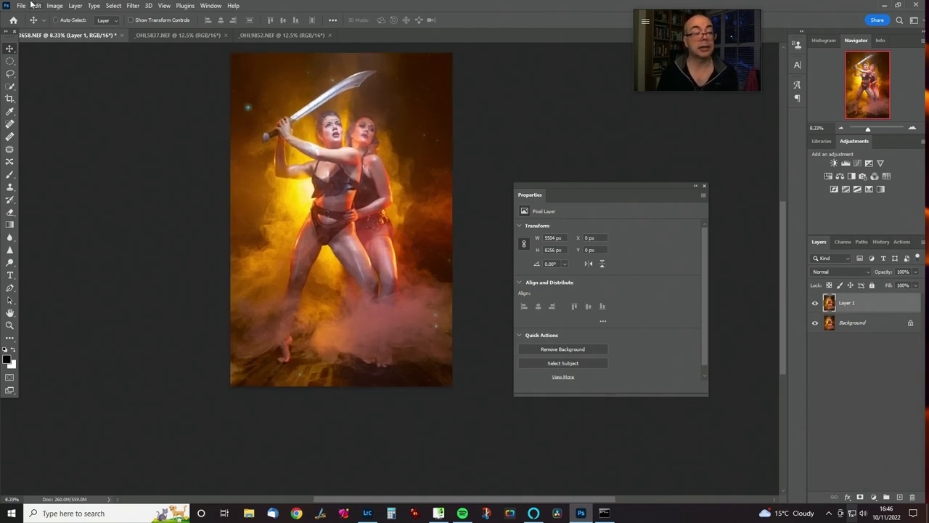
pyautogui.click(75, 6)
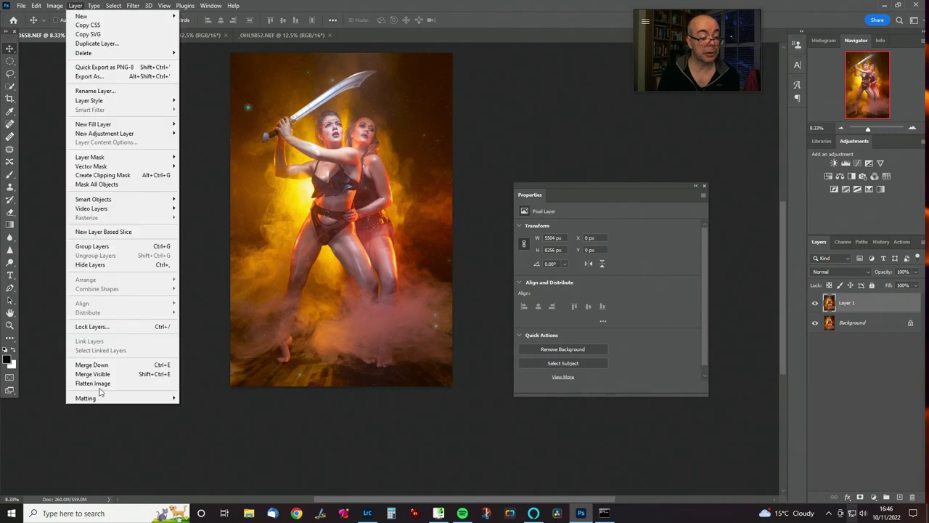
pyautogui.moveTo(113, 5)
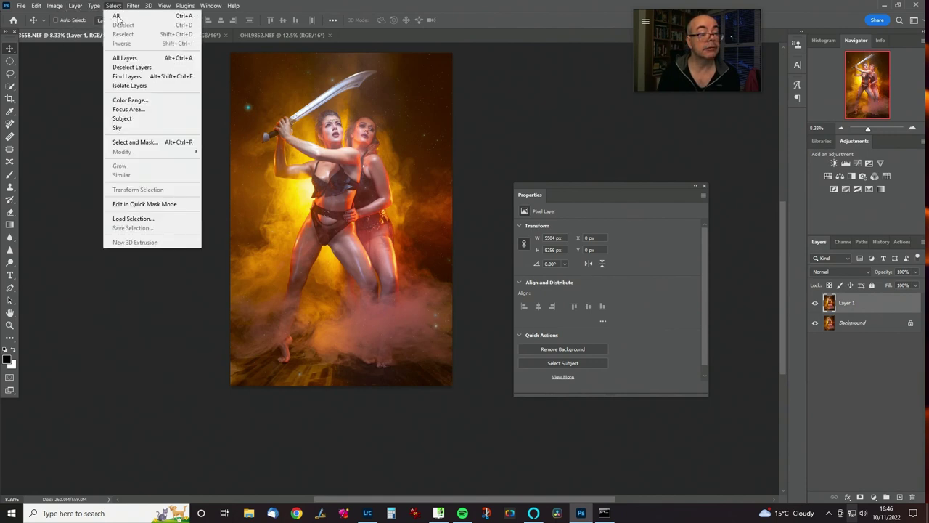
pyautogui.click(149, 223)
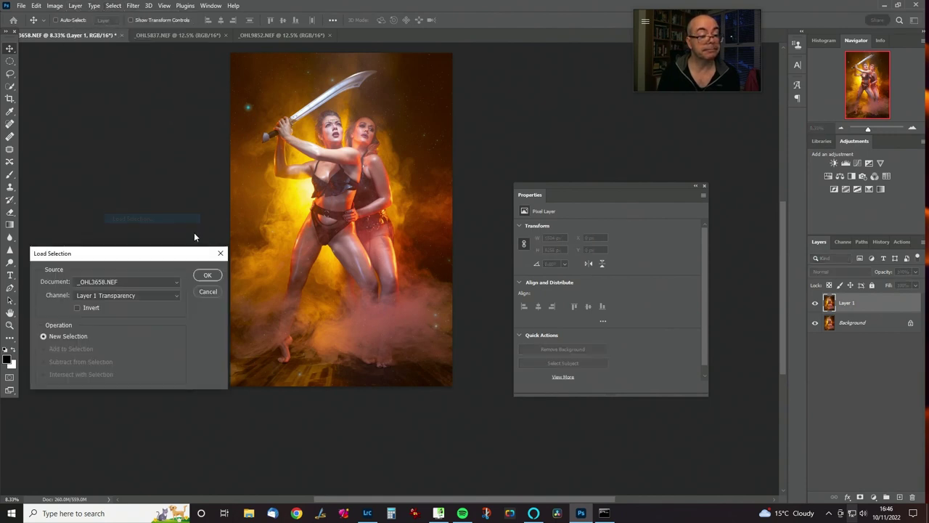
pyautogui.click(175, 294)
pyautogui.click(126, 316)
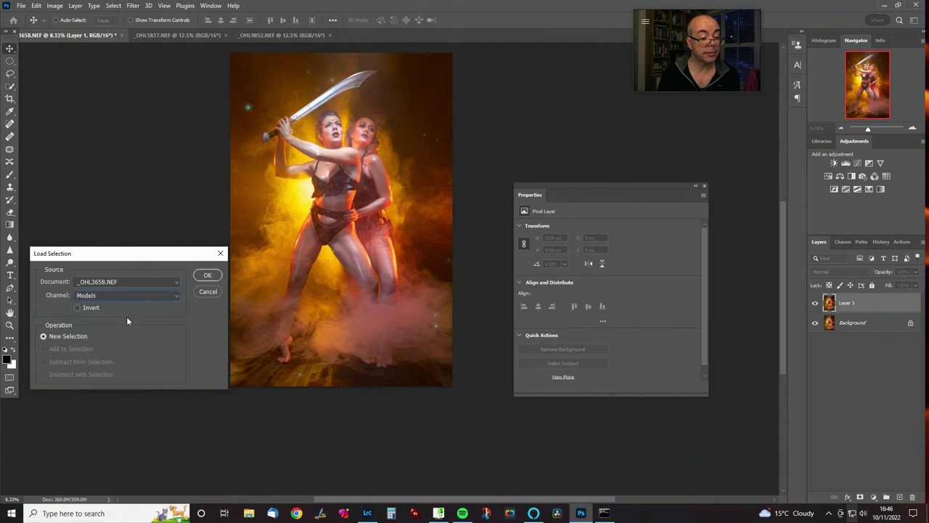
pyautogui.click(206, 275)
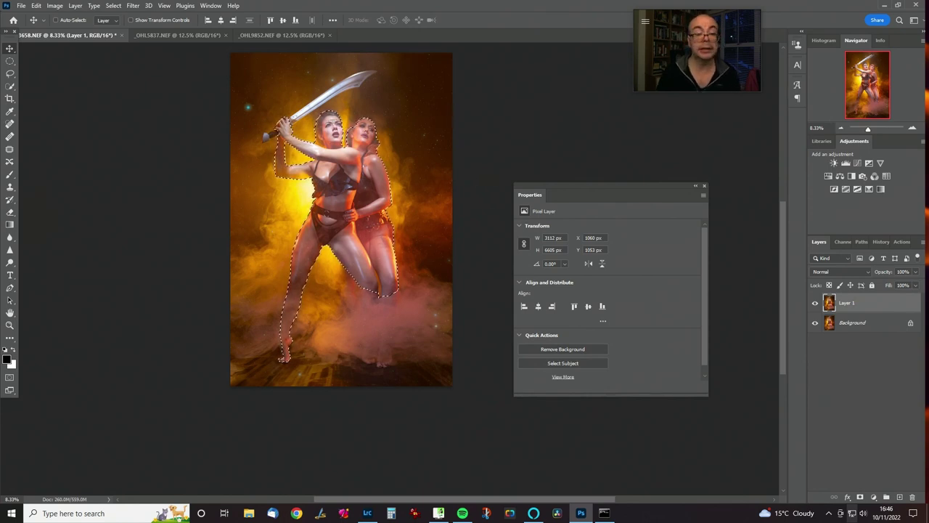
# Add the sword's blade, handle and pommel to the selection of the women with the Quick Selection tool.
pyautogui.hotkey('ctrl', '+')
pyautogui.hotkey('ctrl', '+')
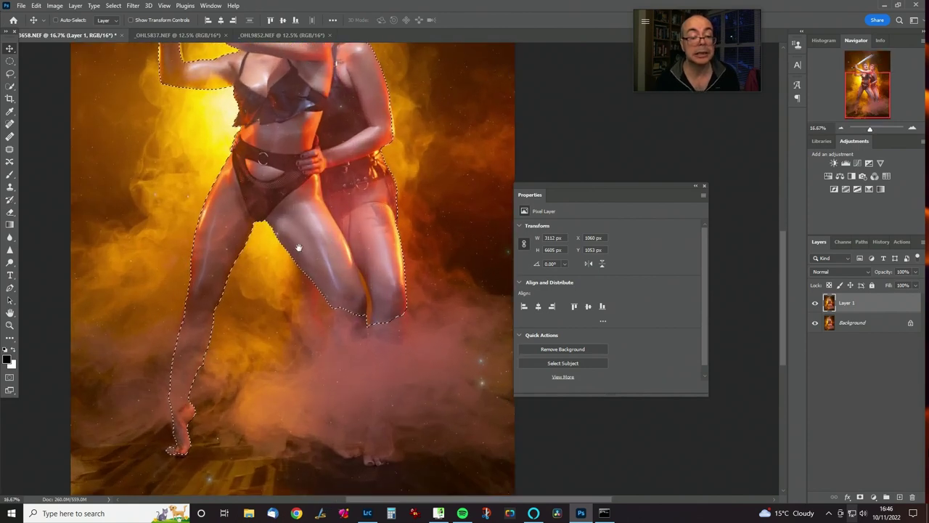
pyautogui.scroll(5, 244, 158)
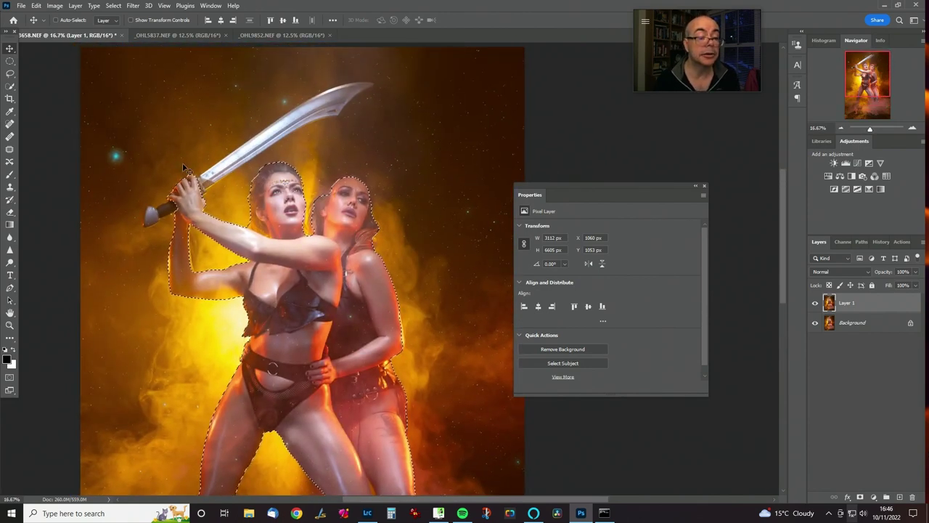
pyautogui.press('w')
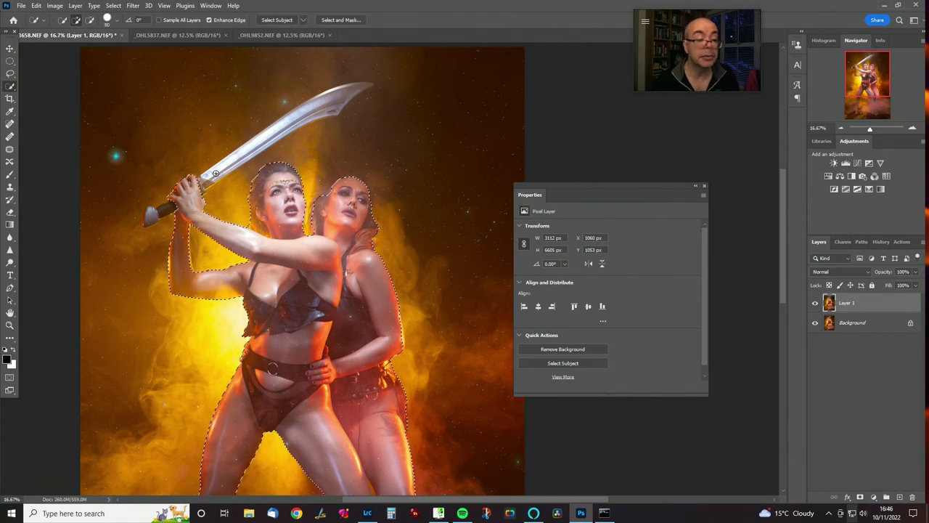
pyautogui.moveTo(215, 173); pyautogui.dragTo(291, 121)
pyautogui.moveTo(334, 98); pyautogui.dragTo(357, 86)
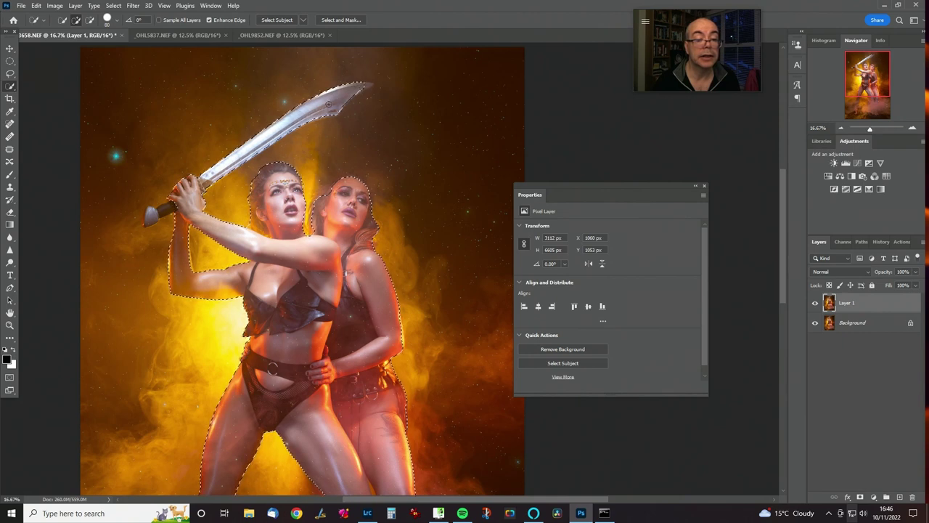
pyautogui.moveTo(196, 188)
pyautogui.mouseDown()
pyautogui.moveTo(171, 214)
pyautogui.moveTo(154, 215)
pyautogui.moveTo(163, 214)
pyautogui.mouseUp()
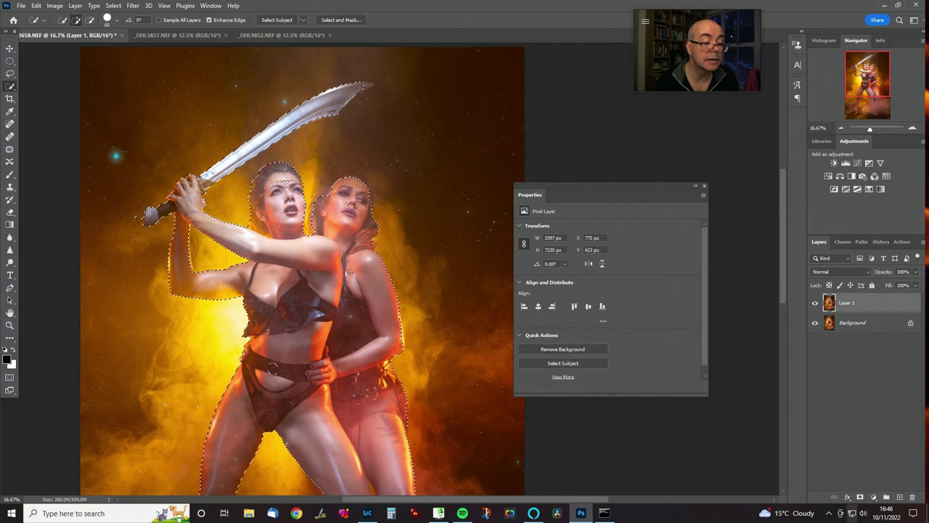
pyautogui.moveTo(149, 214); pyautogui.dragTo(154, 223)
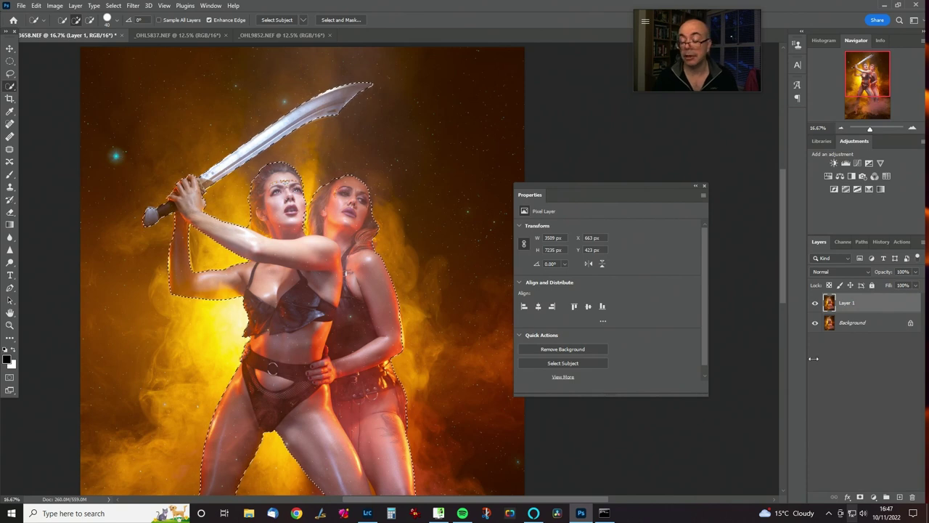
# Add a layer mask to Layer 1 that hides the stars over the selected women and sword.
pyautogui.click(858, 497)
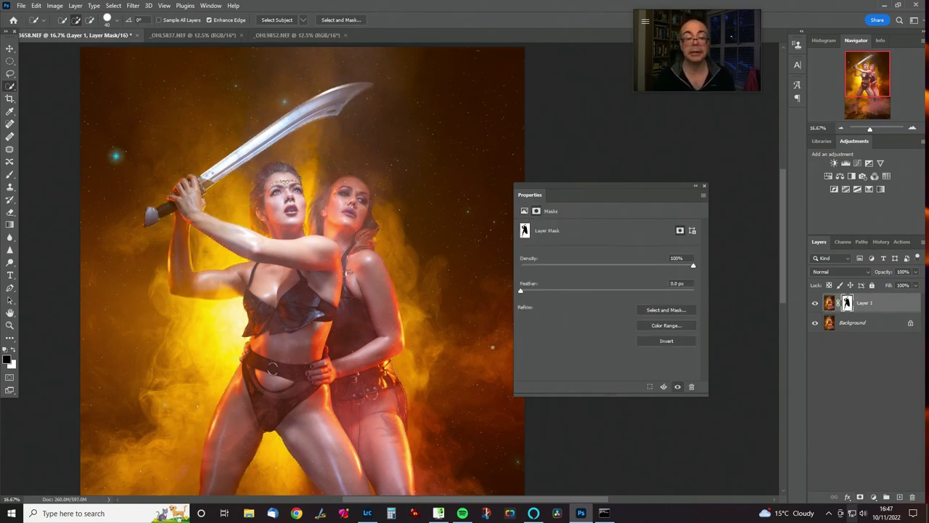
pyautogui.scroll(-5, 348, 332)
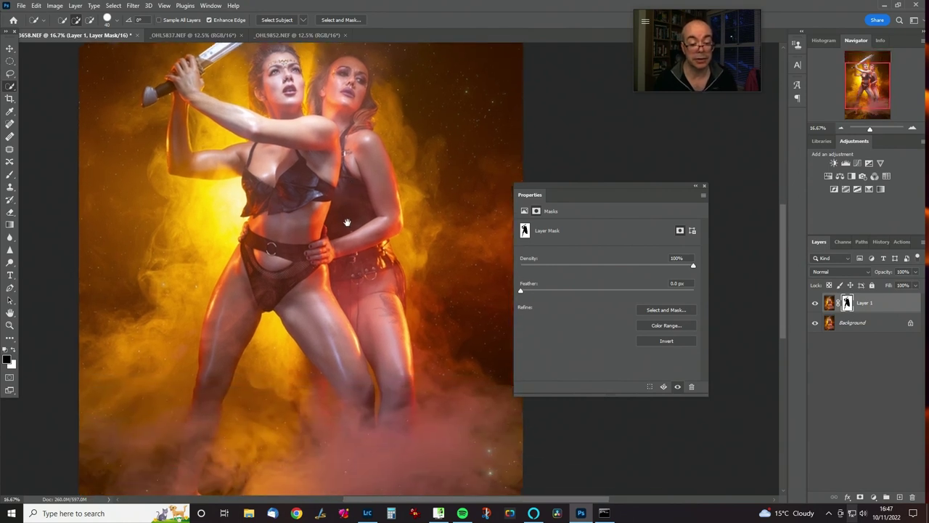
pyautogui.scroll(-1, 369, 257)
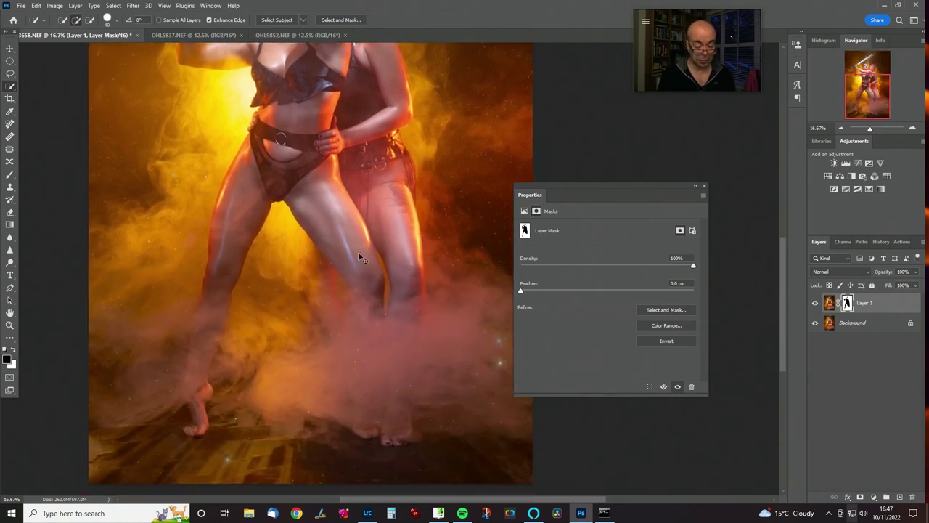
# Group Layer 1, add a white mask to the group and paint black over the floor and low smoke with a 1900 px soft brush.
pyautogui.hotkey('ctrl', 'g')
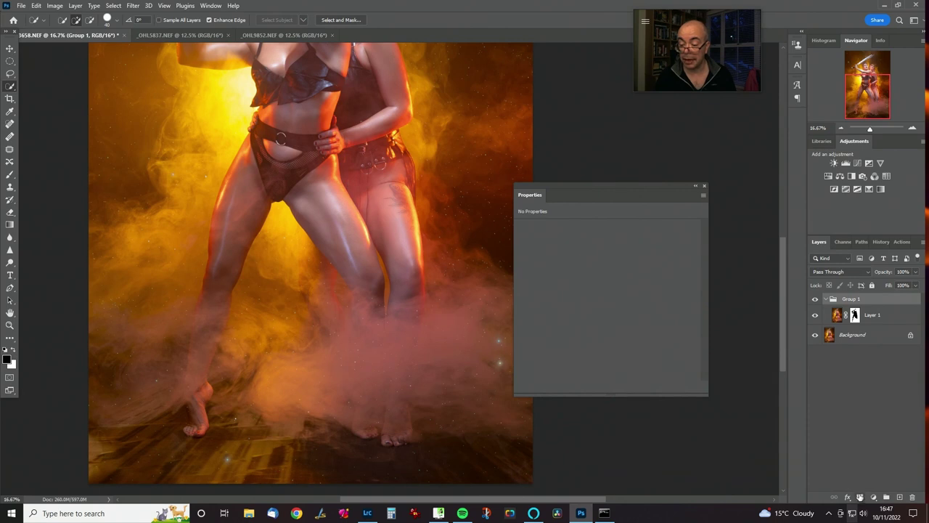
pyautogui.click(859, 497)
pyautogui.press('b')
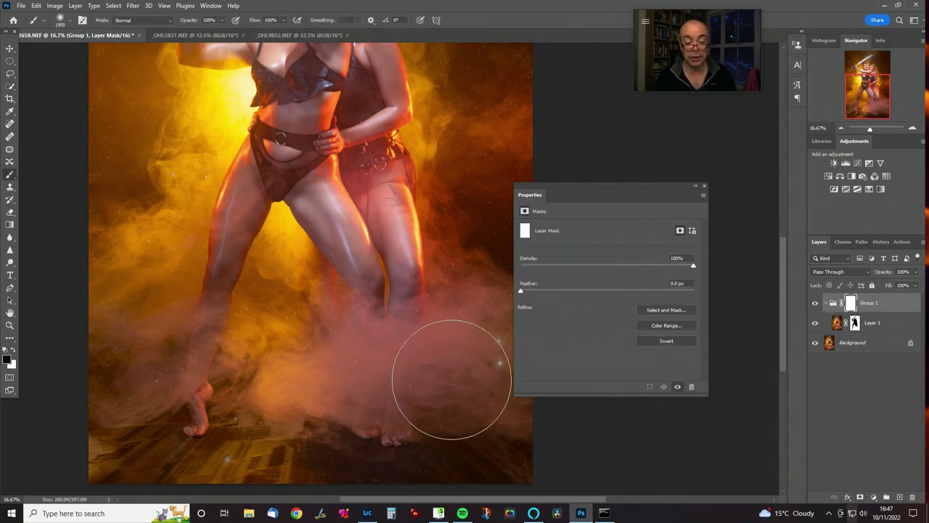
pyautogui.moveTo(341, 386)
pyautogui.mouseDown()
pyautogui.moveTo(300, 384)
pyautogui.moveTo(249, 346)
pyautogui.mouseUp()
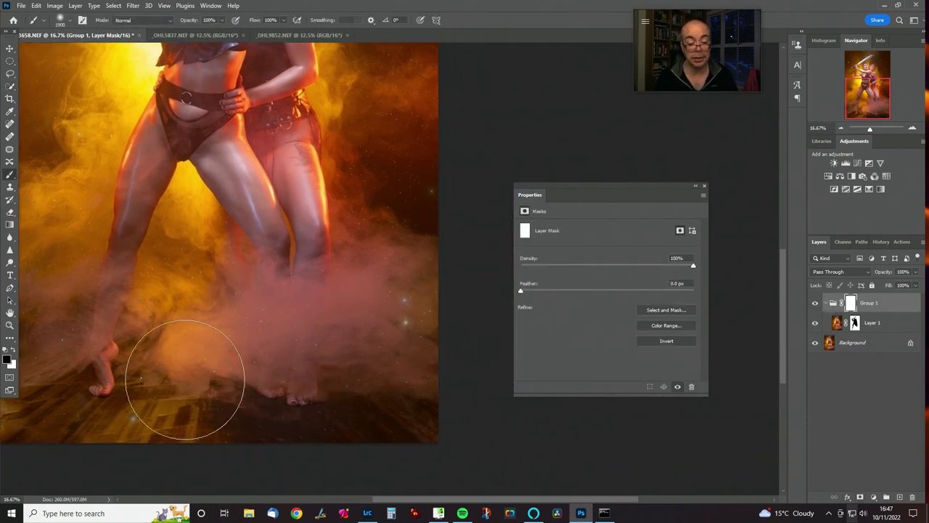
pyautogui.moveTo(186, 362); pyautogui.dragTo(429, 400)
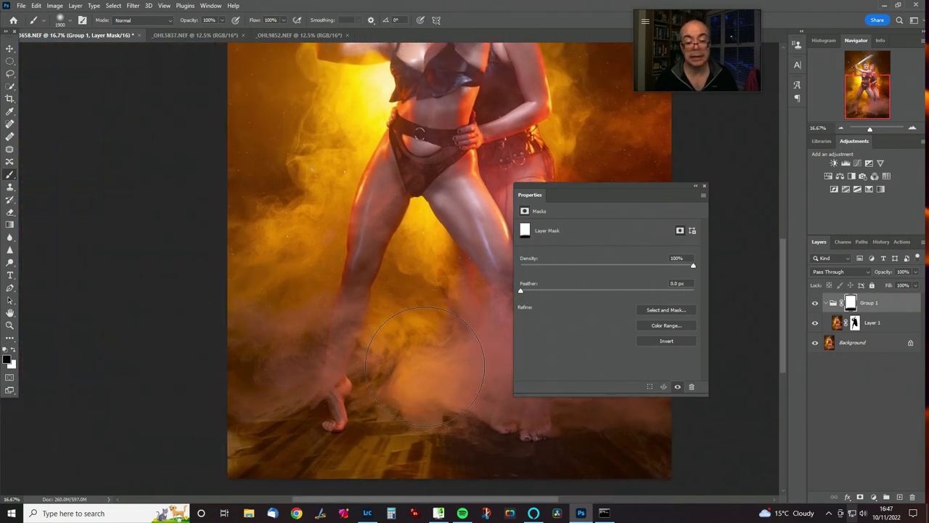
pyautogui.moveTo(420, 265)
pyautogui.mouseDown()
pyautogui.moveTo(419, 317)
pyautogui.moveTo(280, 363)
pyautogui.moveTo(166, 373)
pyautogui.mouseUp()
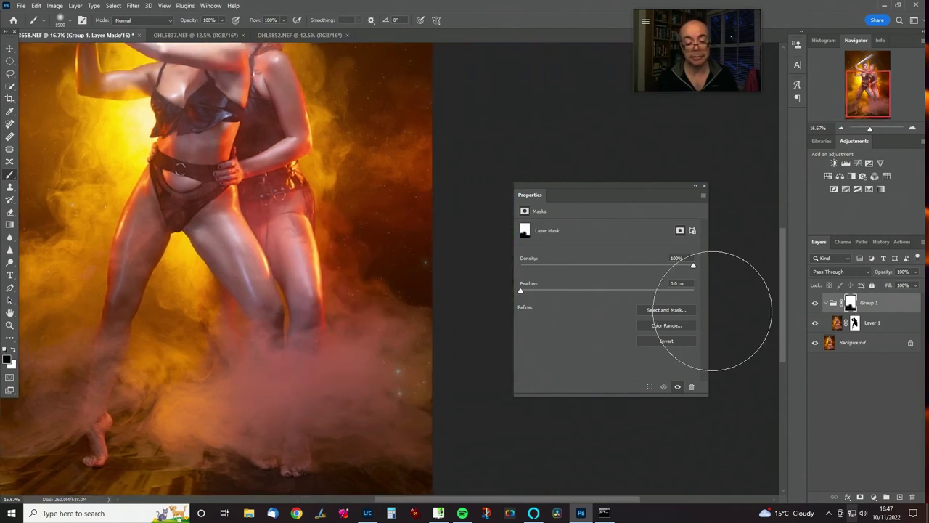
# Set Group 1's Blend If for the underlying layer so its white slider sits at 73 and its black slider at 0.
pyautogui.click(916, 306)
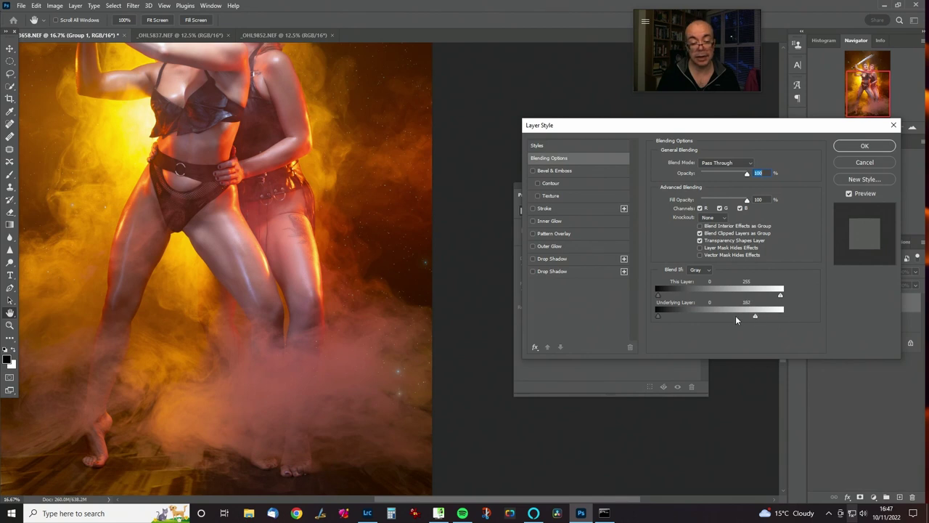
pyautogui.moveTo(692, 317); pyautogui.dragTo(582, 326)
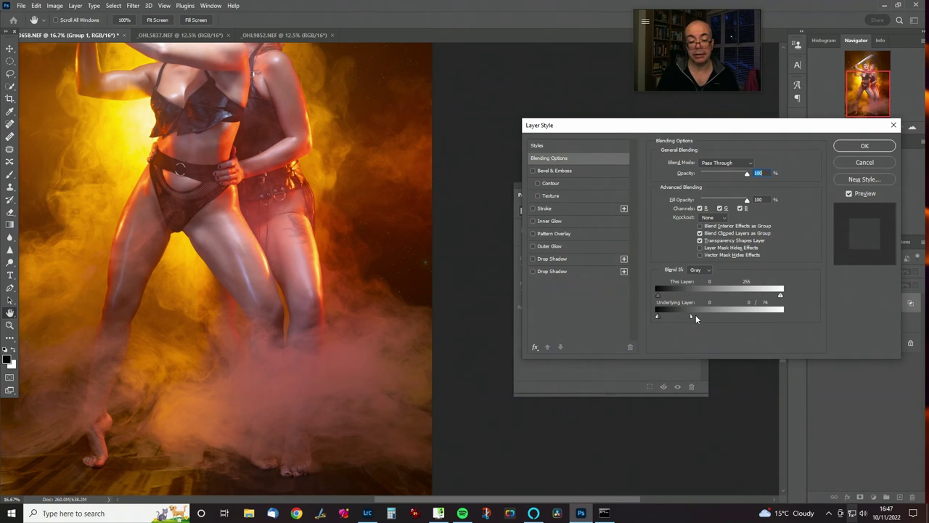
pyautogui.moveTo(696, 315); pyautogui.dragTo(680, 317)
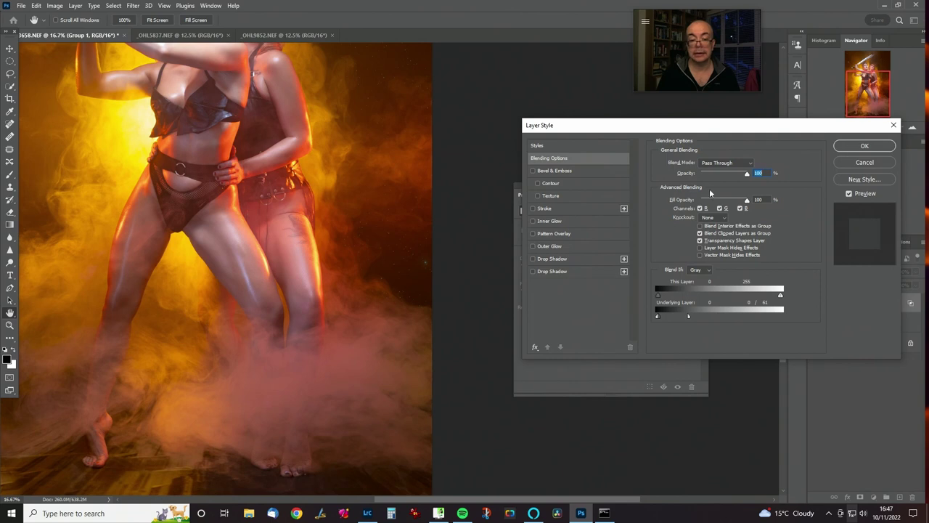
pyautogui.keyDown('alt'); pyautogui.click(478, 224); pyautogui.keyUp('alt')
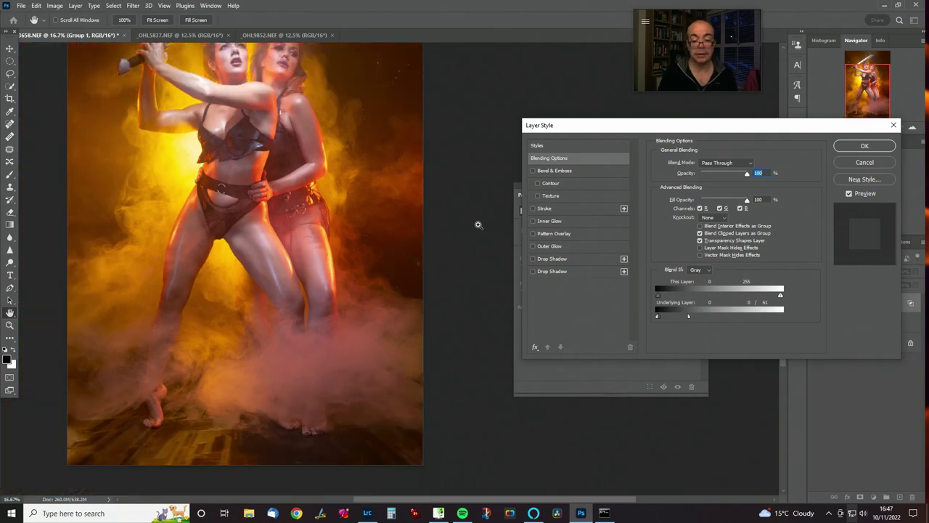
pyautogui.moveTo(304, 208); pyautogui.dragTo(344, 234)
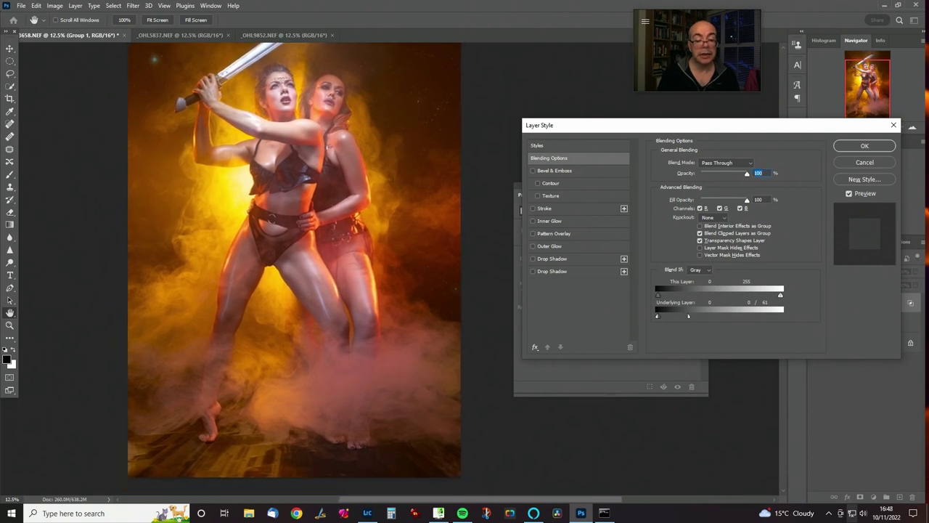
pyautogui.moveTo(690, 315); pyautogui.dragTo(723, 315)
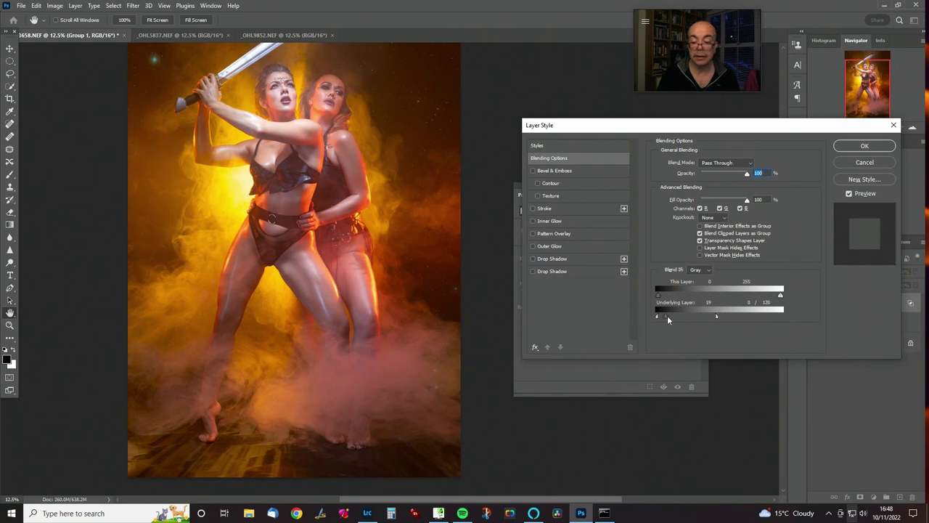
pyautogui.moveTo(667, 316); pyautogui.dragTo(686, 316)
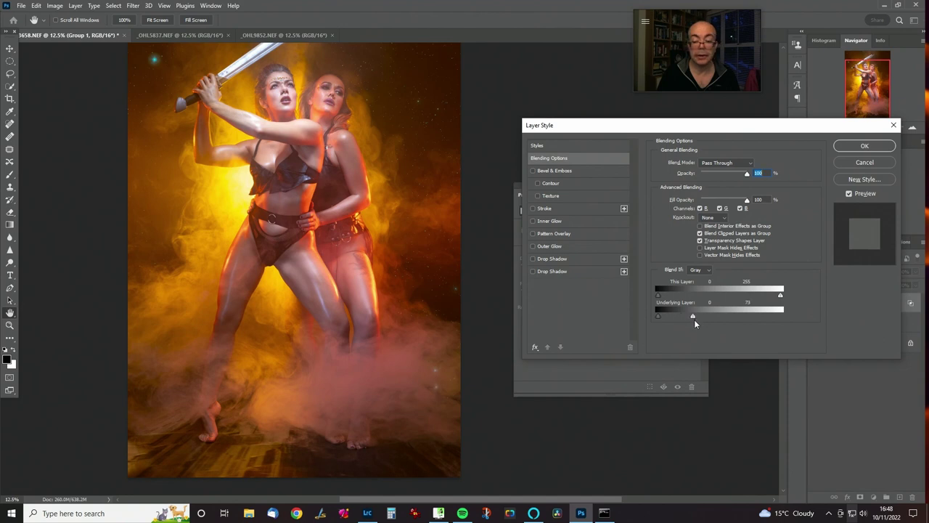
pyautogui.click(861, 147)
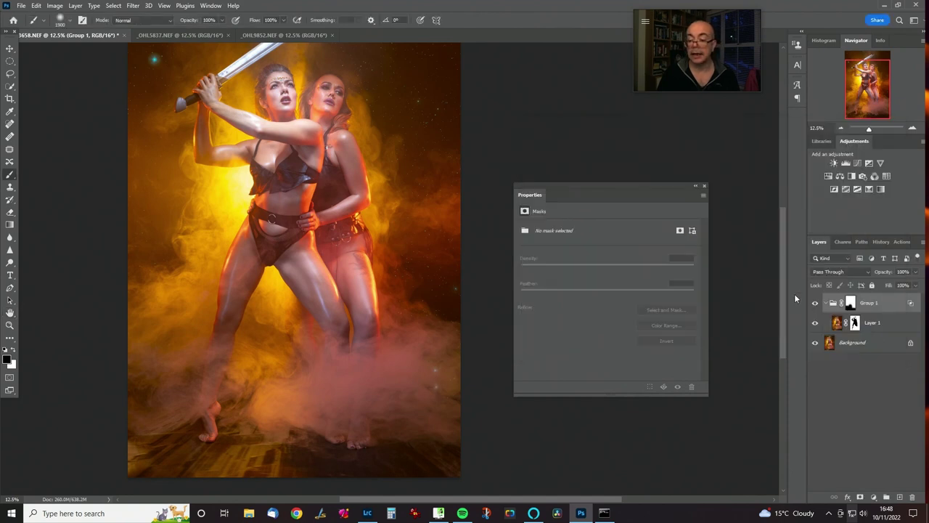
# Paint black on Group 1's mask over the low smoke around the women's feet with the 1900 px soft brush.
pyautogui.click(850, 304)
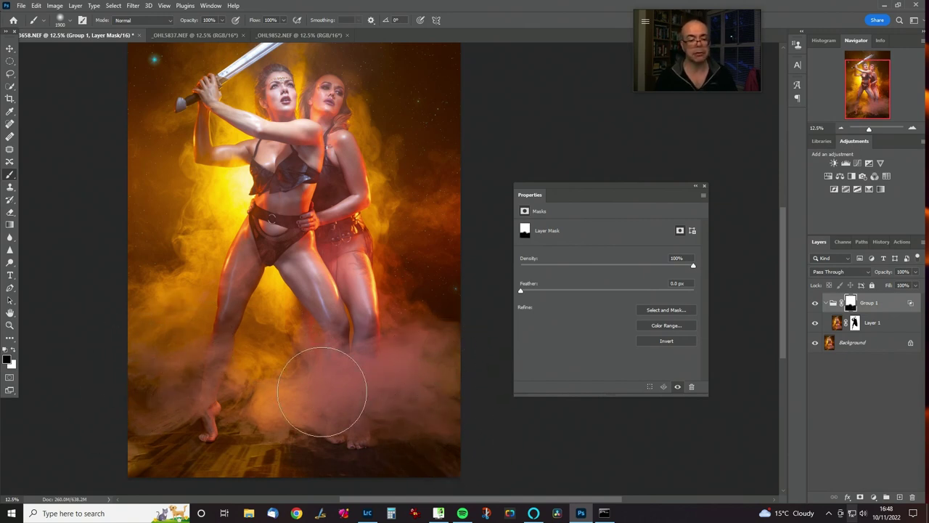
pyautogui.moveTo(322, 387); pyautogui.dragTo(379, 431)
pyautogui.hotkey('ctrl', '-')
pyautogui.hotkey('ctrl', '-')
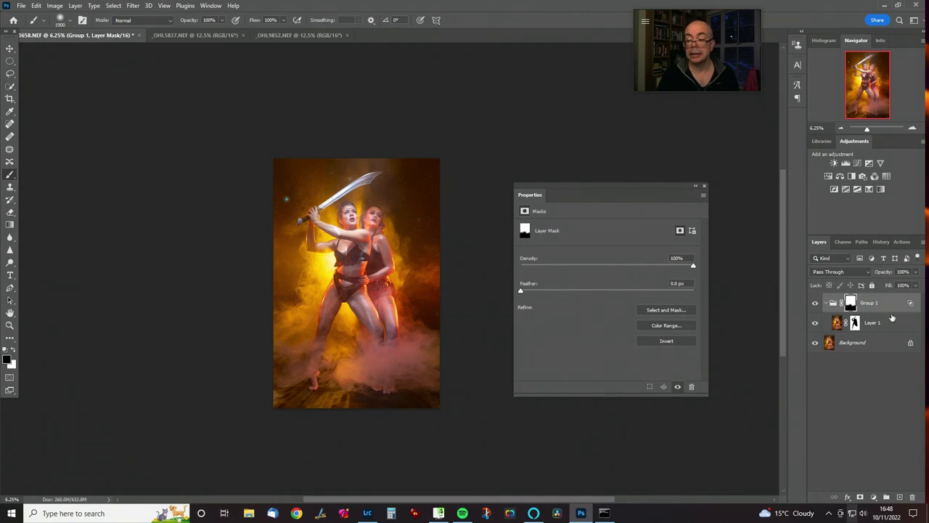
# Clear the layer style from Group 1 and flatten the image.
pyautogui.rightClick(911, 305)
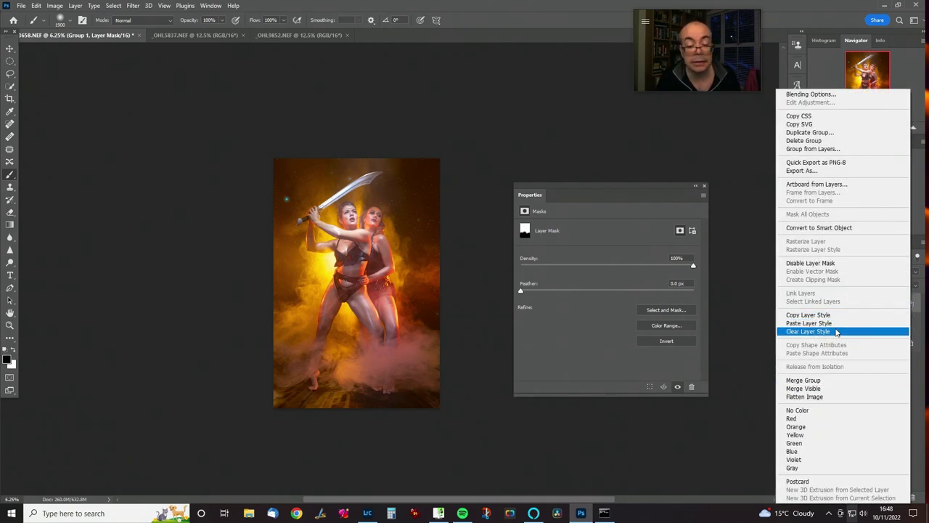
pyautogui.click(840, 324)
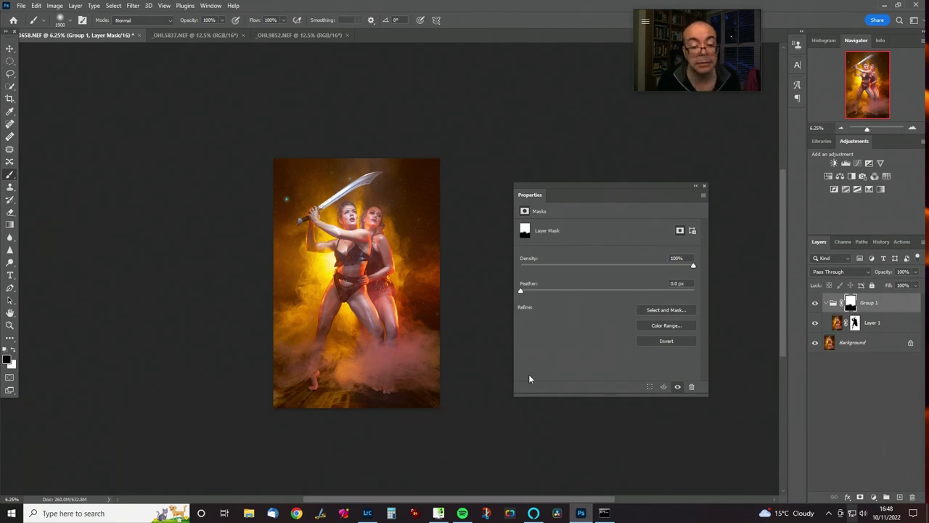
pyautogui.click(76, 6)
pyautogui.click(131, 384)
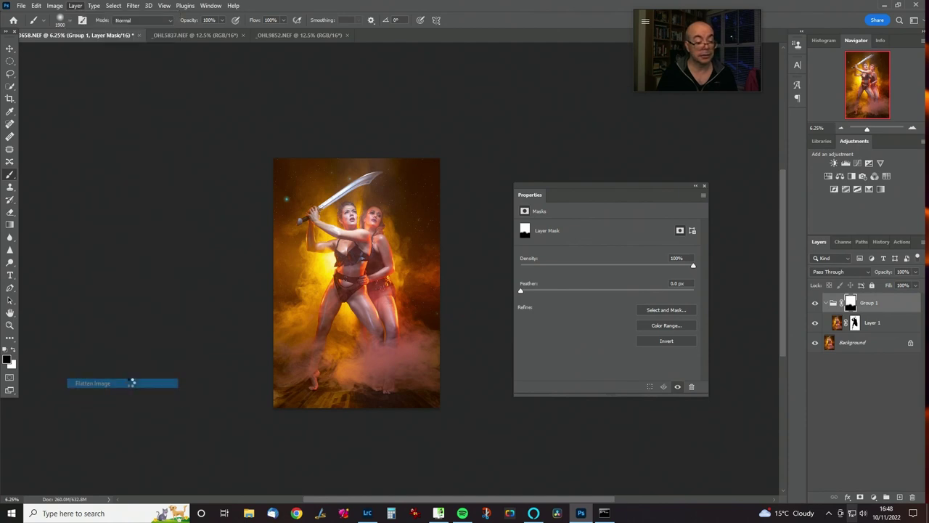
# Duplicate the flattened background and open the copy in Boris FX Optics without applying the previous filters or masks.
pyautogui.hotkey('ctrl', 'j')
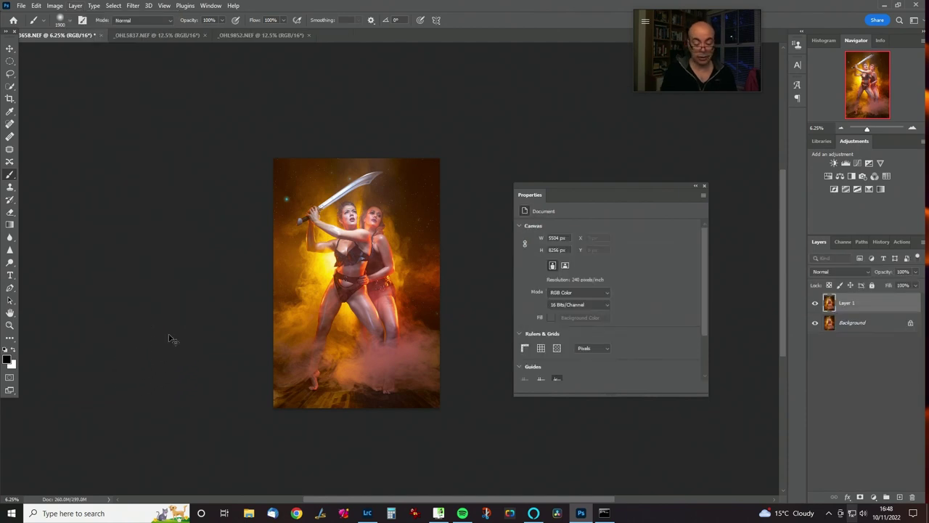
pyautogui.click(133, 6)
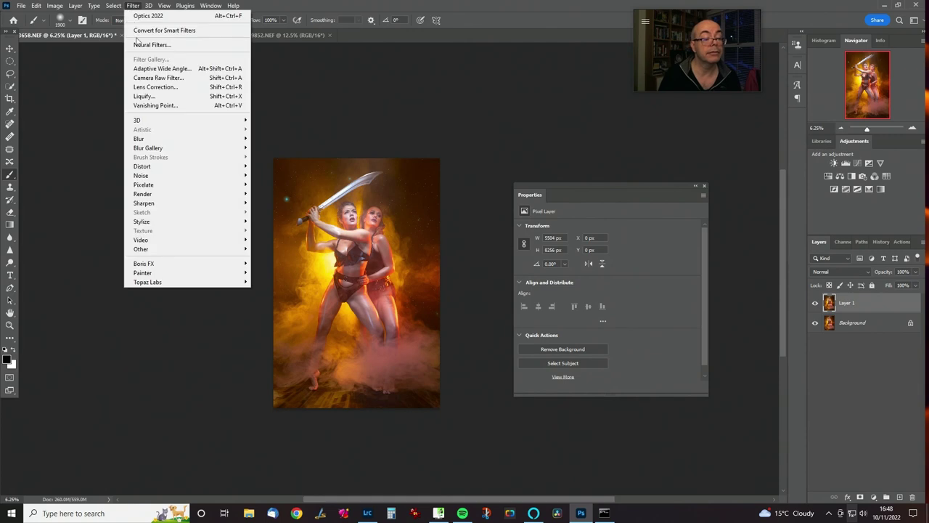
pyautogui.moveTo(220, 263)
pyautogui.click(270, 264)
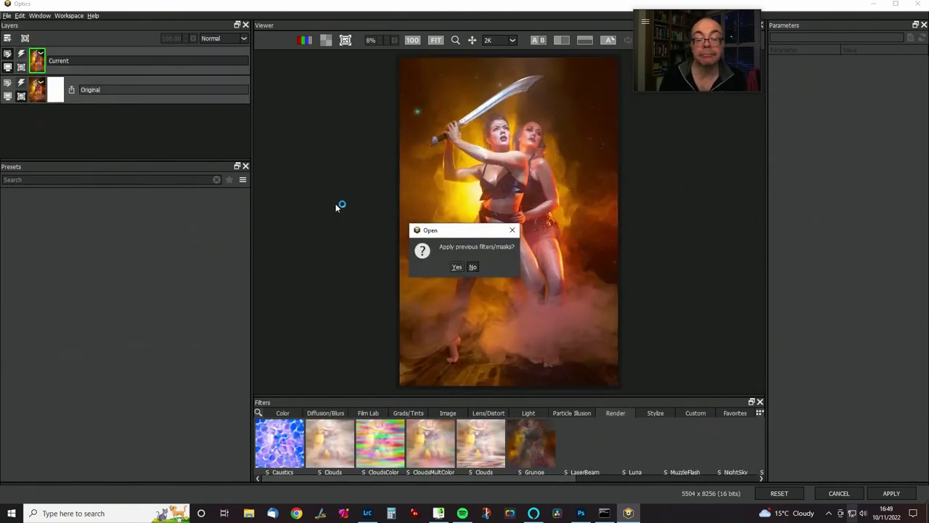
pyautogui.click(473, 267)
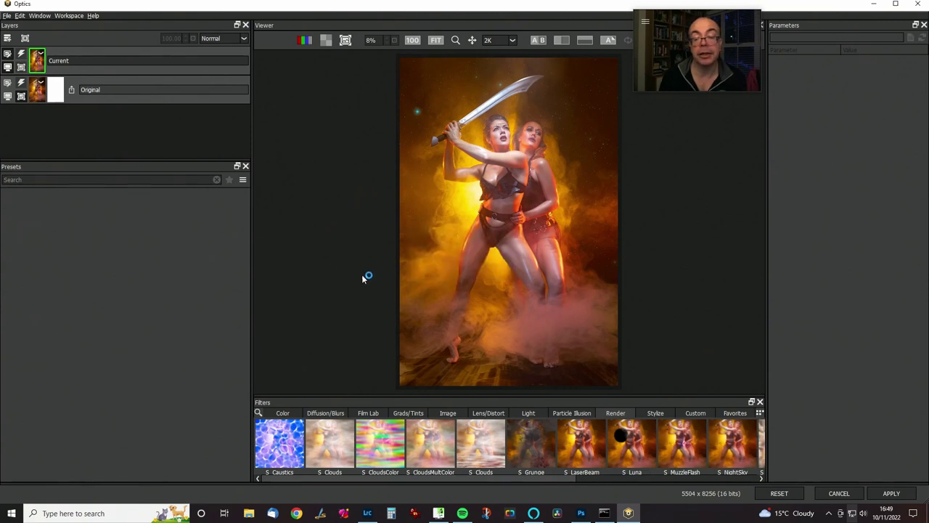
# Apply the S_LensFlare filter from the Light category to the current layer.
pyautogui.click(528, 412)
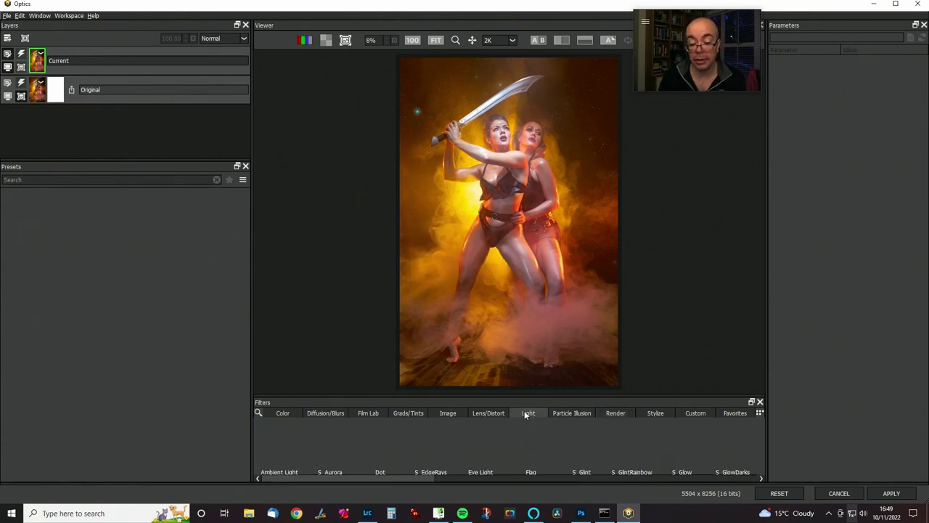
pyautogui.moveTo(420, 480); pyautogui.dragTo(472, 480)
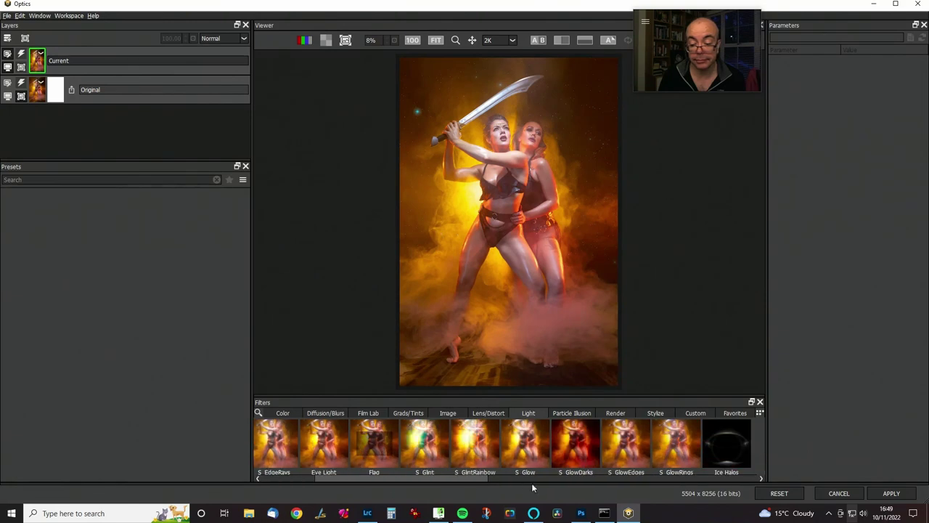
pyautogui.scroll(-3, 564, 485)
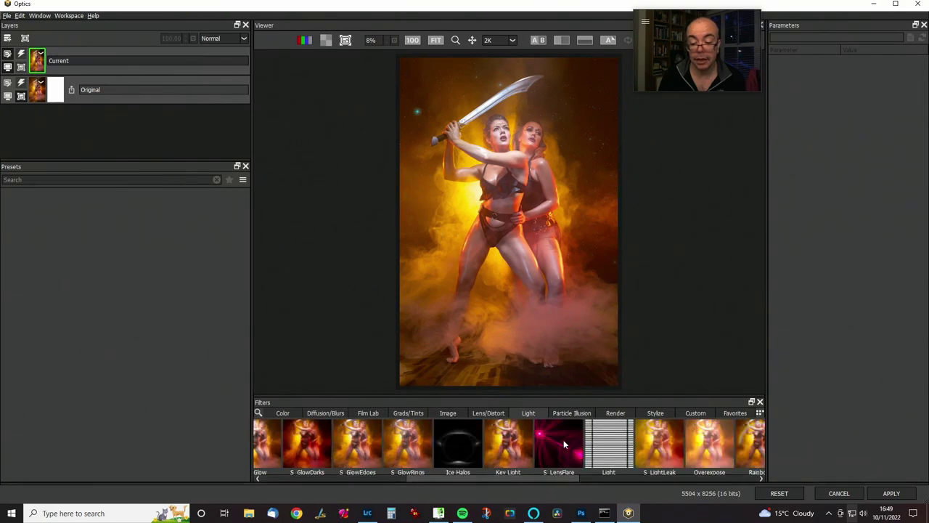
pyautogui.click(540, 439)
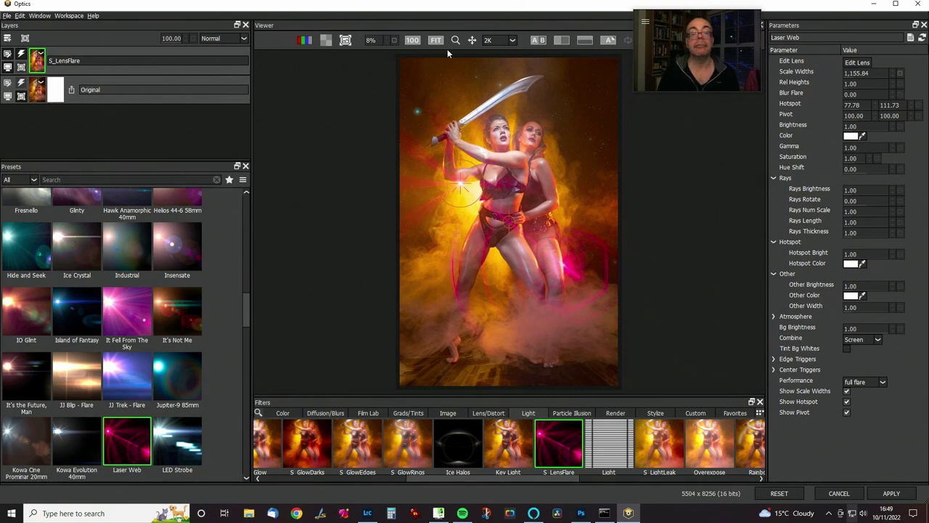
# Move the lens flare's hotspot onto the sword blade near its tip, at about 106.5, 143.6.
pyautogui.click(387, 39)
pyautogui.moveTo(501, 133); pyautogui.dragTo(488, 267)
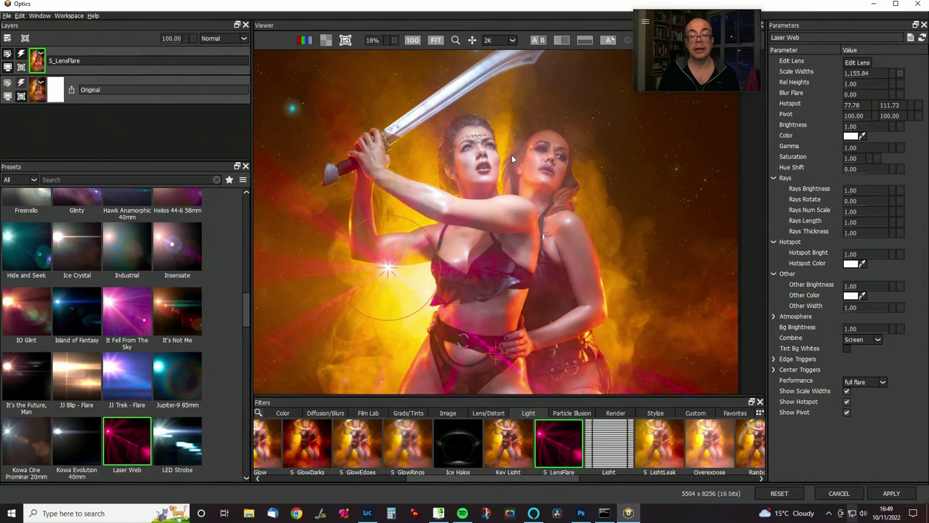
pyautogui.moveTo(506, 185); pyautogui.dragTo(425, 270)
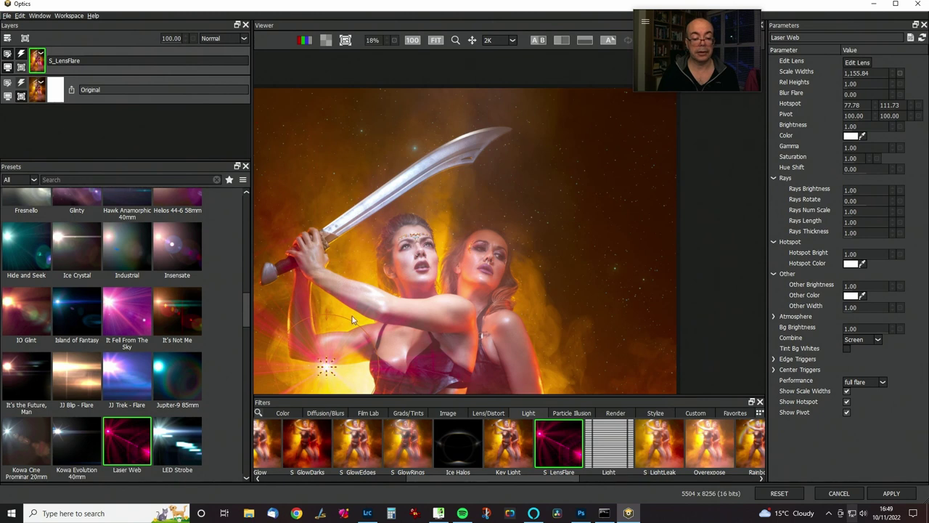
pyautogui.moveTo(410, 221); pyautogui.dragTo(467, 137)
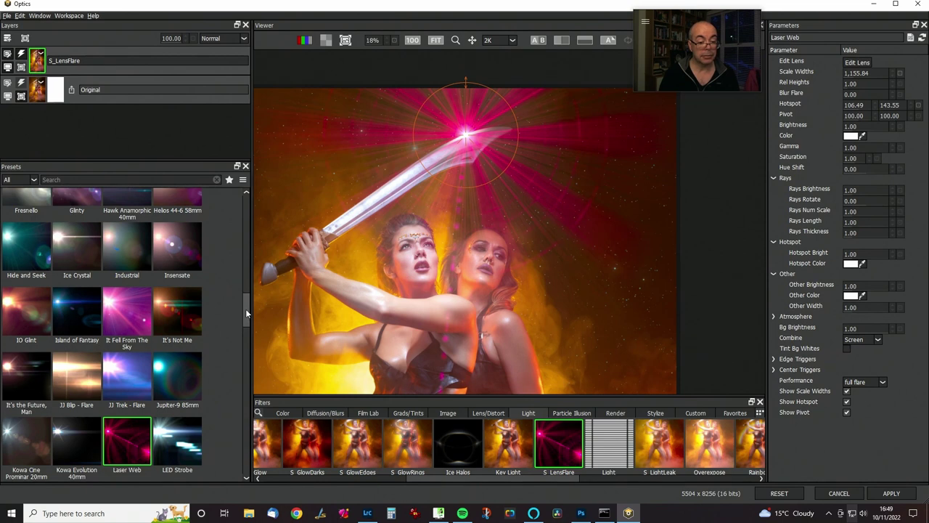
# Change the lens flare to the Sports Arena preset and set its Scale Widths to 200.
pyautogui.moveTo(245, 309); pyautogui.dragTo(254, 352)
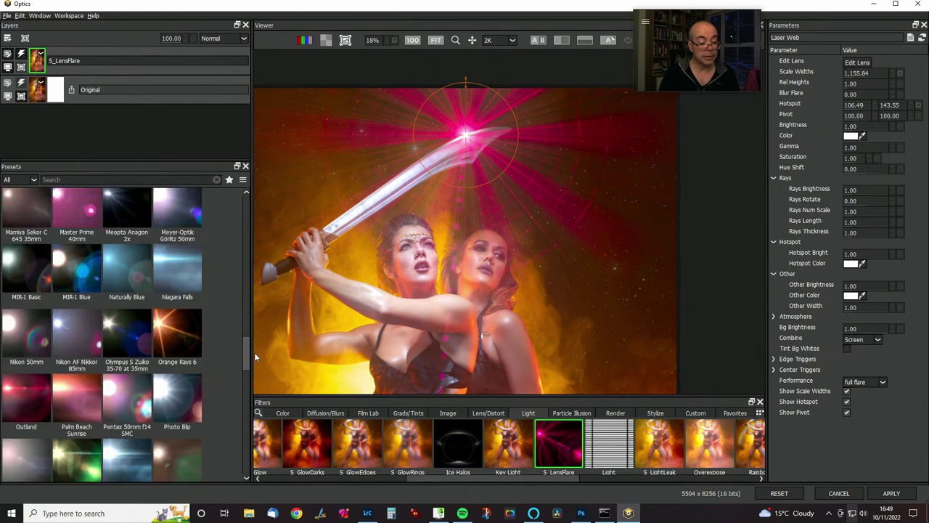
pyautogui.moveTo(246, 354); pyautogui.dragTo(239, 434)
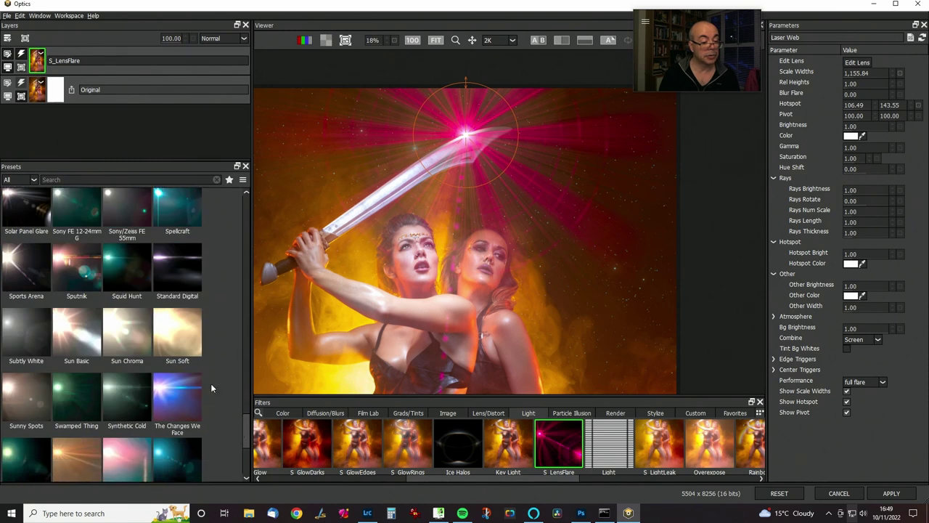
pyautogui.click(17, 269)
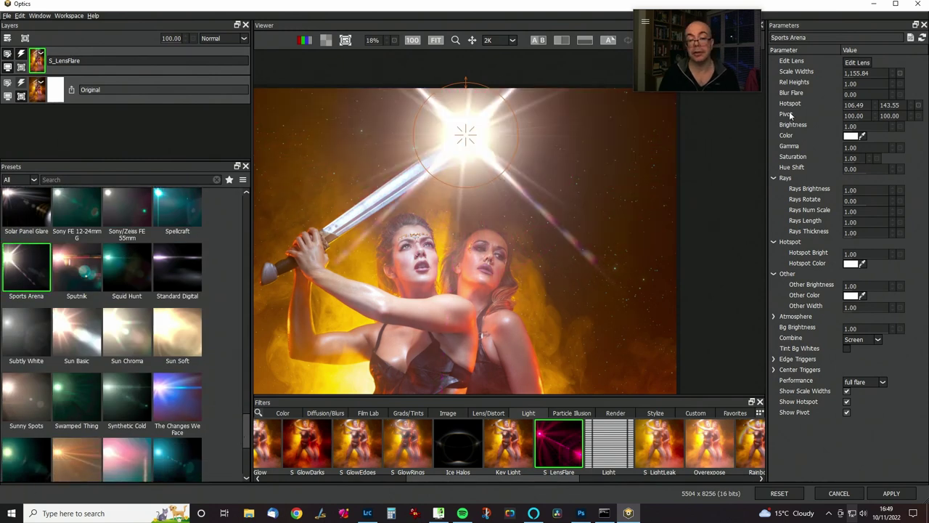
pyautogui.click(875, 73)
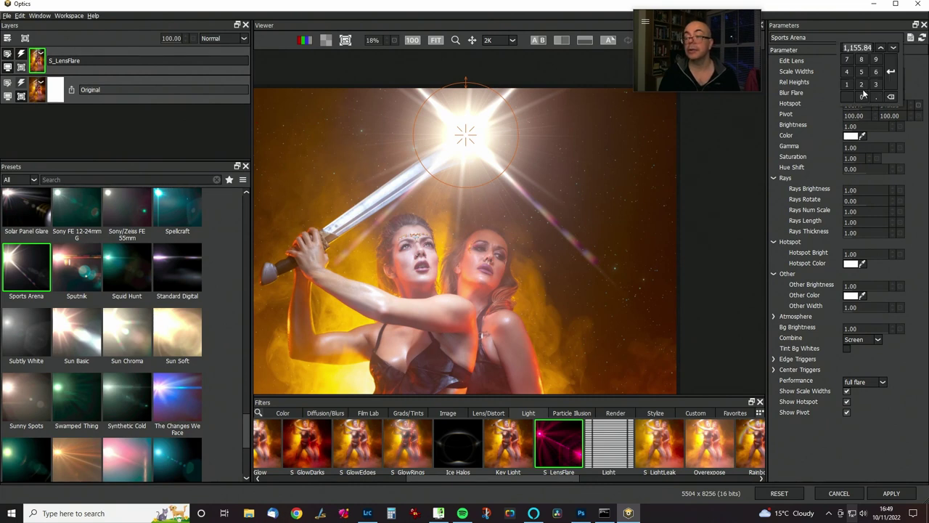
pyautogui.click(862, 88)
pyautogui.click(861, 99)
pyautogui.click(891, 71)
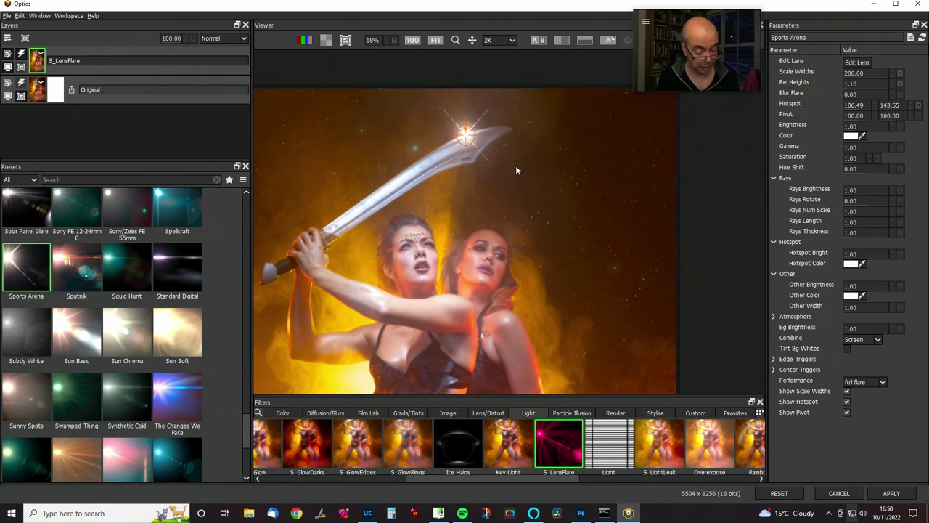
# Hide the flare's scale-width, pivot and hotspot guides, and nudge its hotspot along the blade to about 106.79, 143.75.
pyautogui.click(846, 391)
pyautogui.click(846, 412)
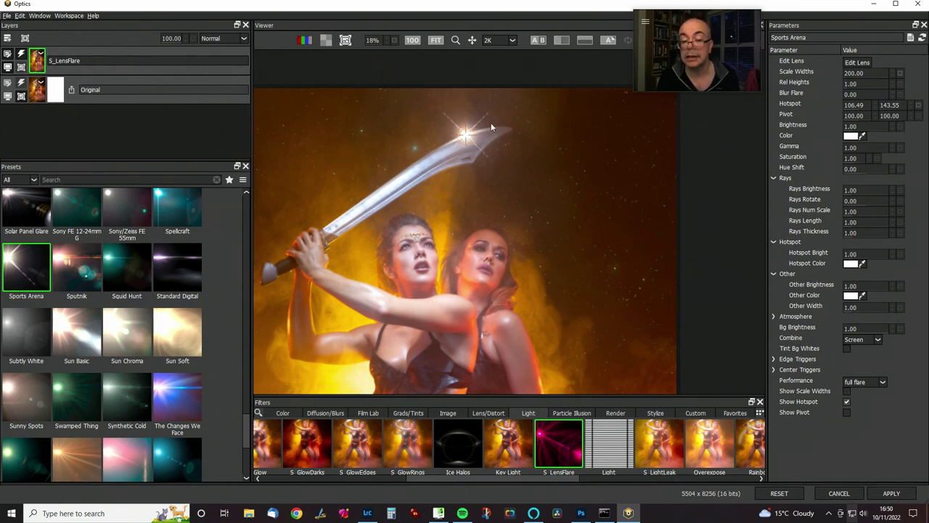
pyautogui.moveTo(465, 138); pyautogui.dragTo(469, 138)
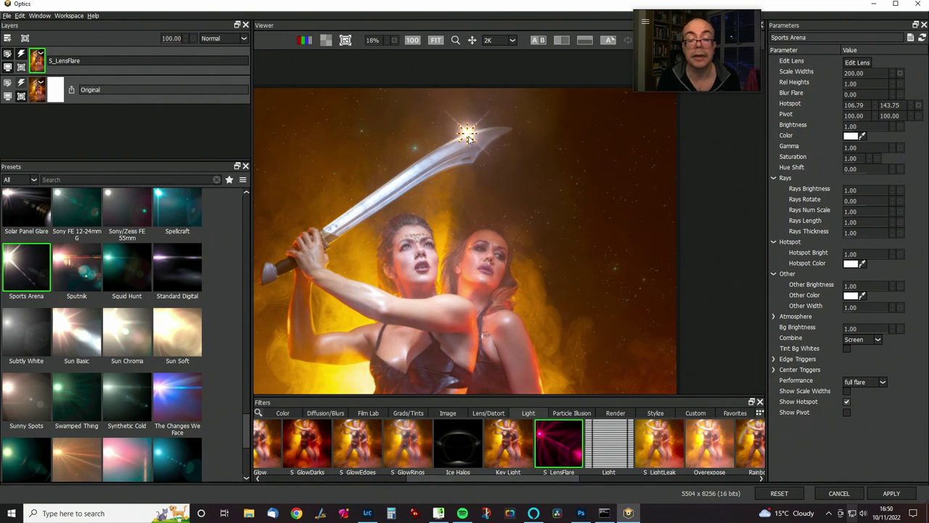
pyautogui.click(846, 402)
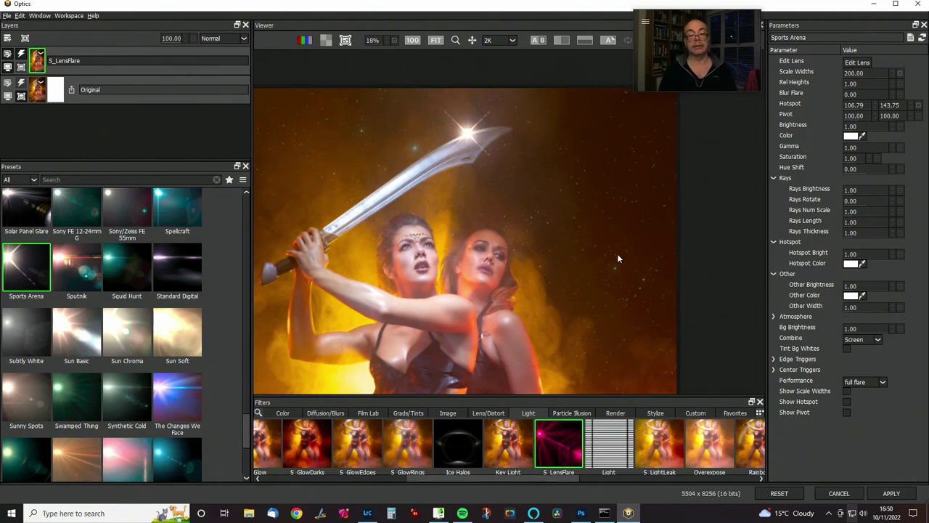
# Try the Standard Digital and Ray Projector presets on the lens flare with the whole image in view.
pyautogui.click(435, 40)
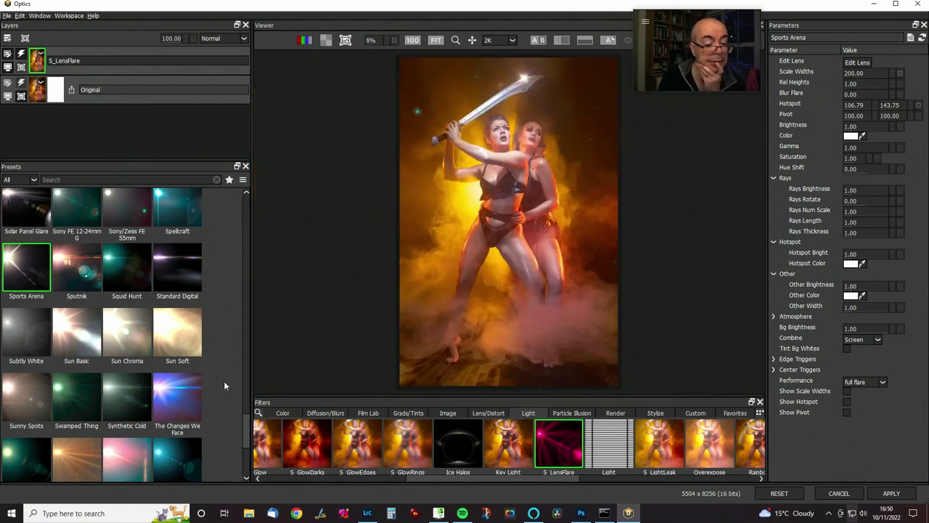
pyautogui.click(183, 268)
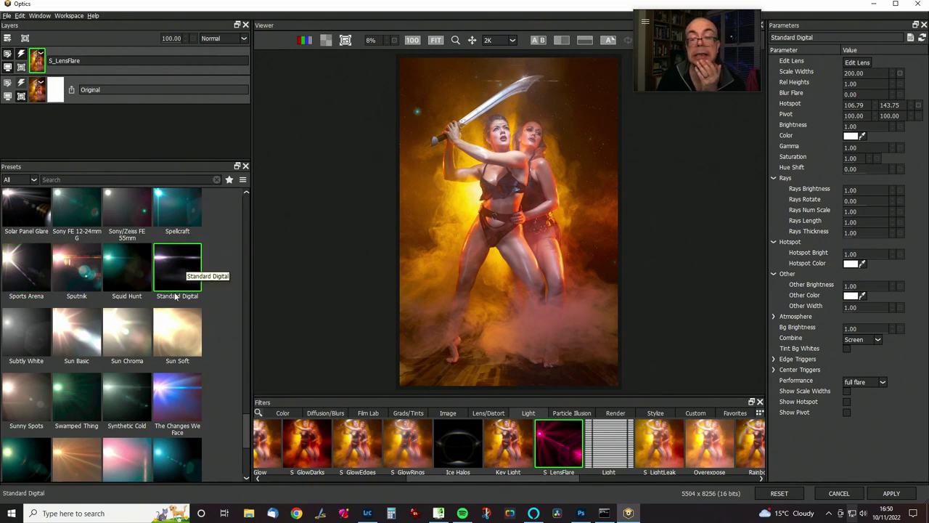
pyautogui.scroll(-3, 190, 397)
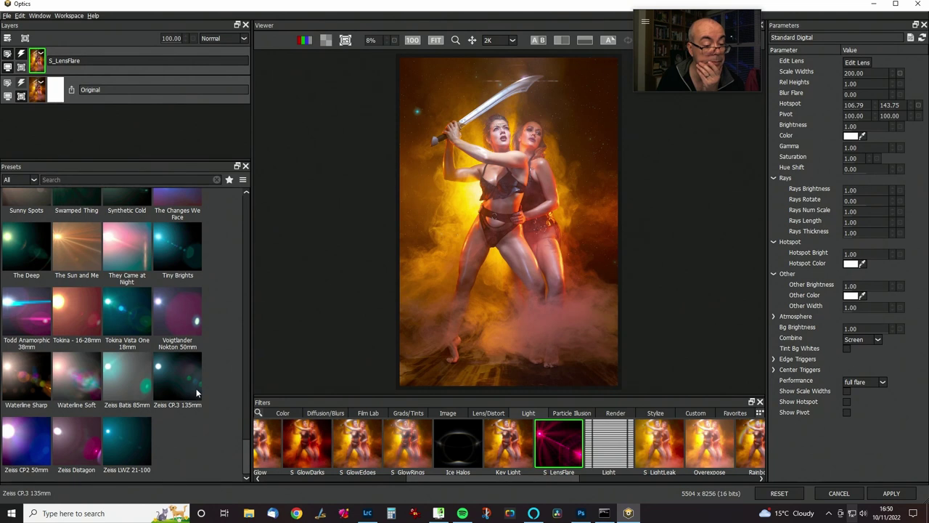
pyautogui.scroll(2, 196, 392)
pyautogui.scroll(5, 196, 393)
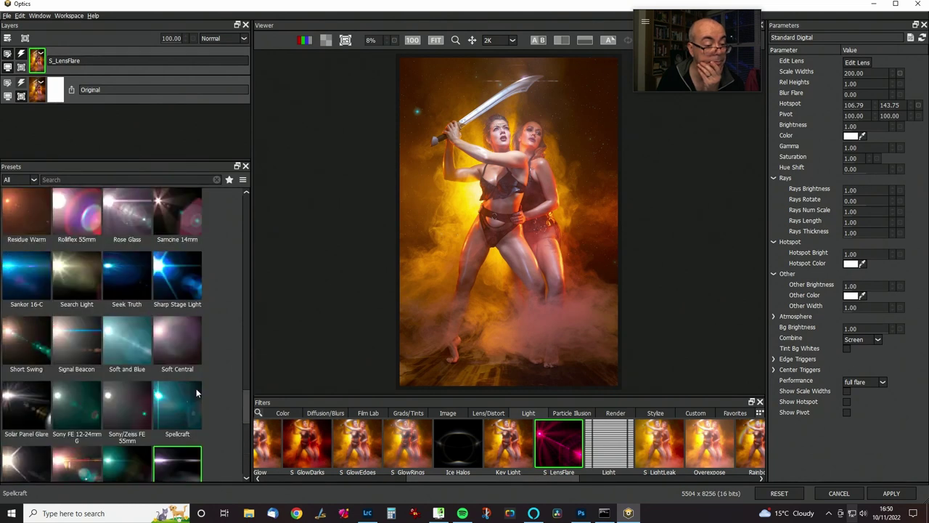
pyautogui.scroll(2, 196, 393)
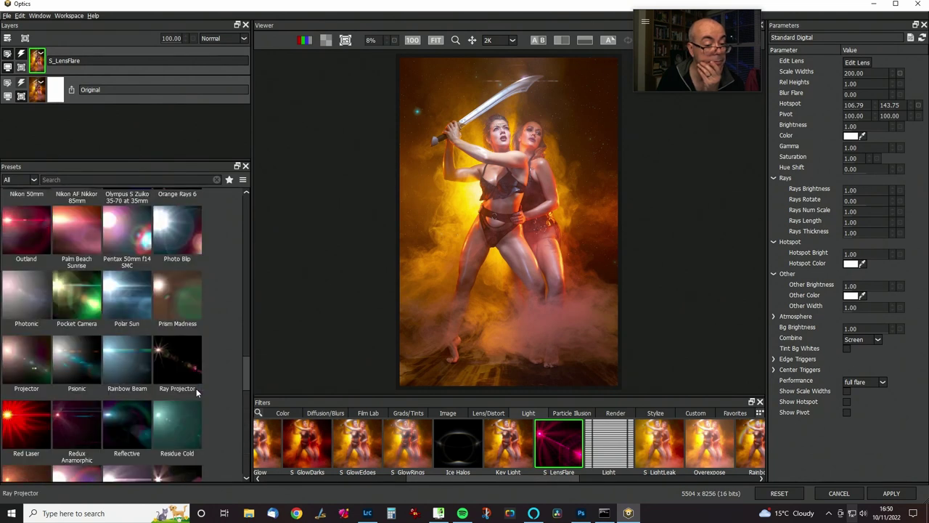
pyautogui.click(177, 365)
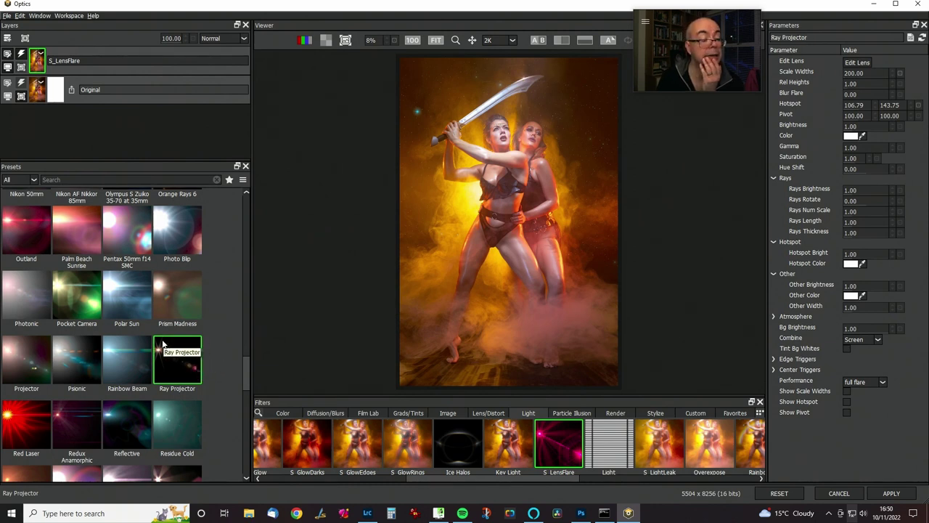
# Try the Kowa Evolution 40mm and Kowa Cine Prominar 20mm presets on the sword's lens flare.
pyautogui.scroll(4, 185, 336)
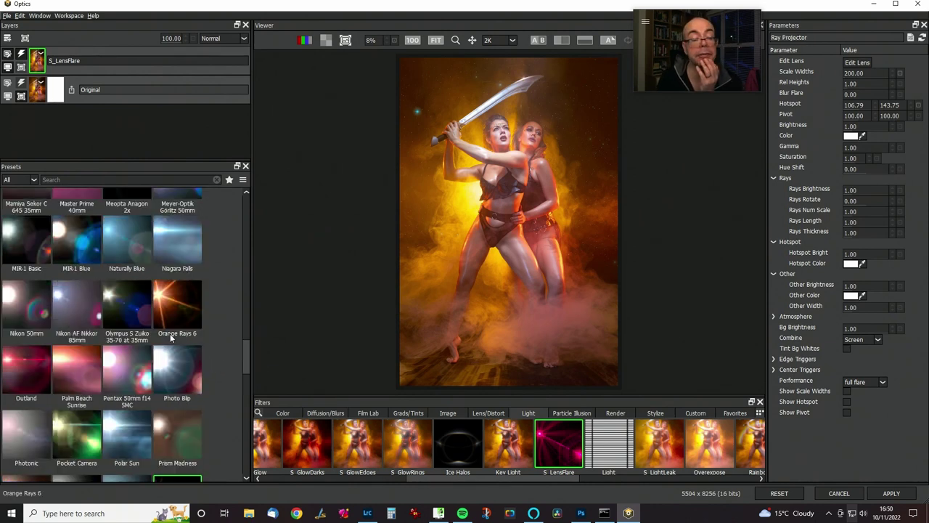
pyautogui.scroll(2, 171, 338)
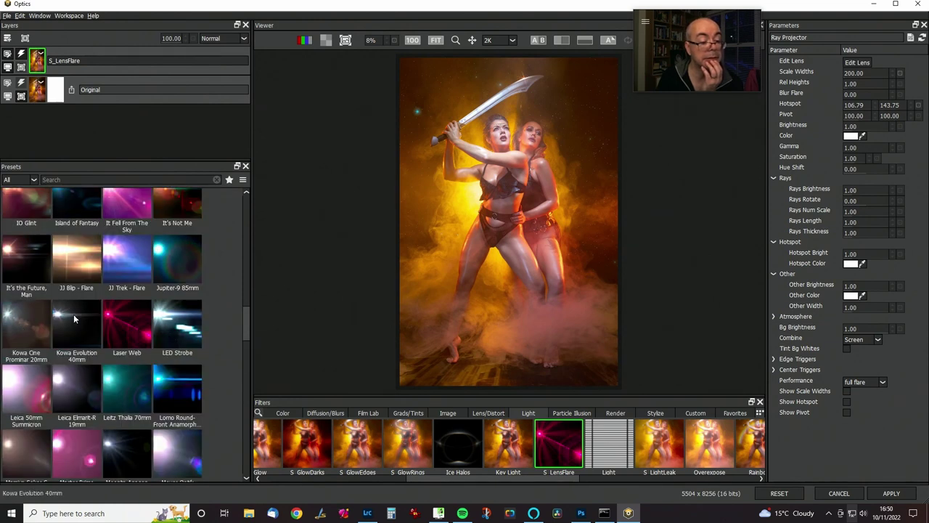
pyautogui.click(90, 332)
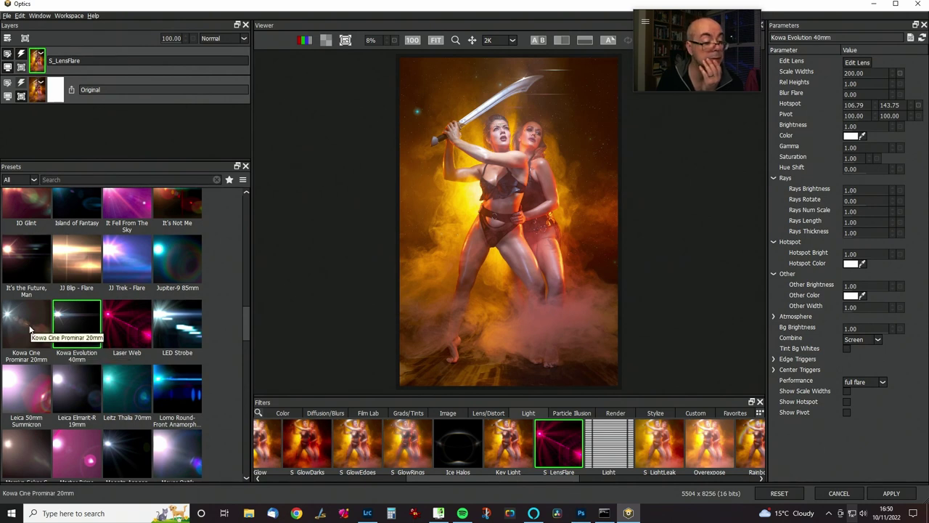
pyautogui.click(29, 324)
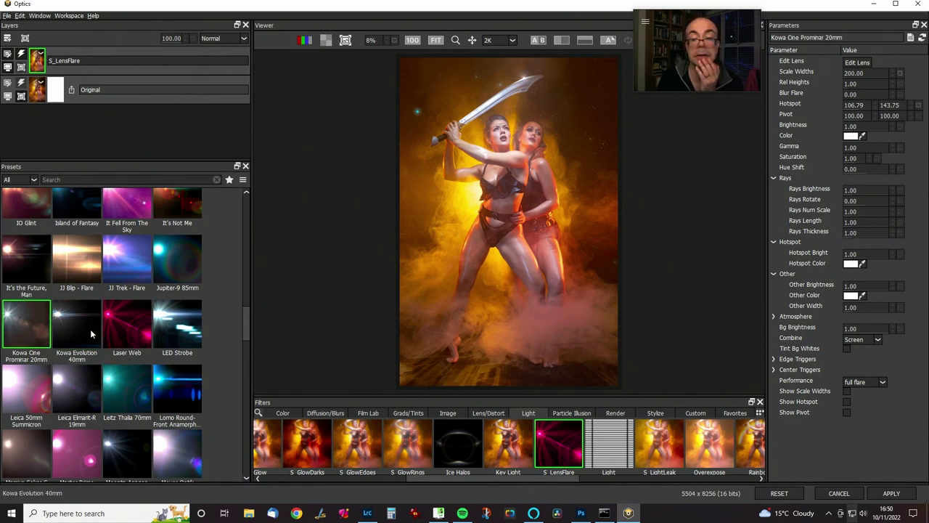
# Try the Blue Star Burst and California Sun presets on the sword's lens flare.
pyautogui.scroll(5, 121, 328)
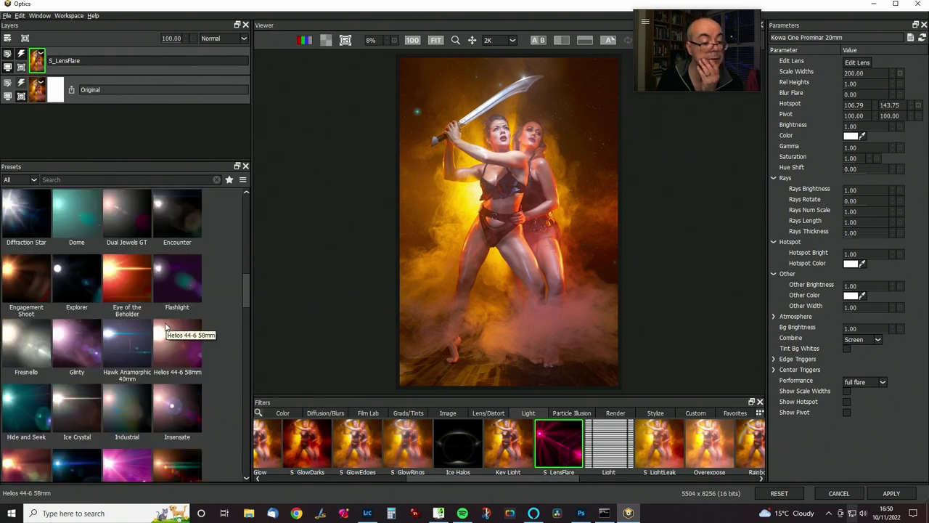
pyautogui.scroll(2, 166, 323)
pyautogui.scroll(2, 193, 326)
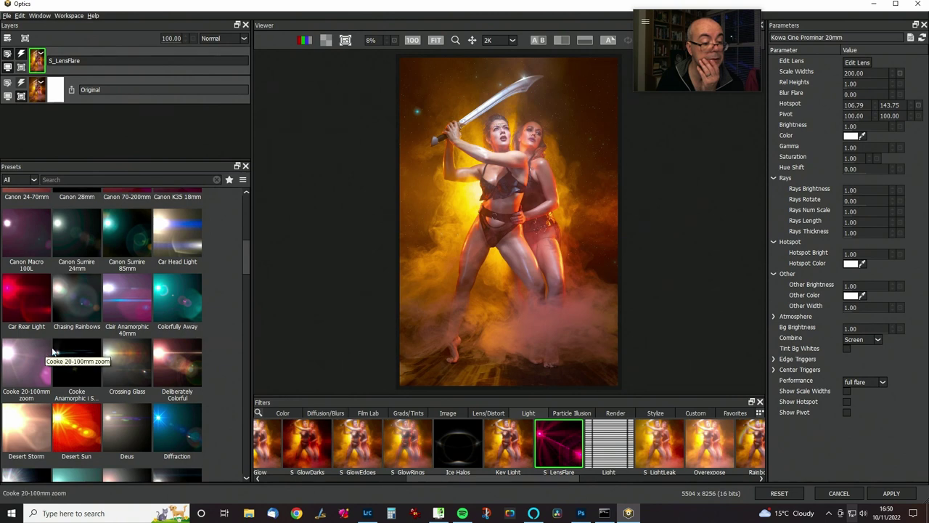
pyautogui.scroll(2, 143, 334)
pyautogui.scroll(2, 143, 334)
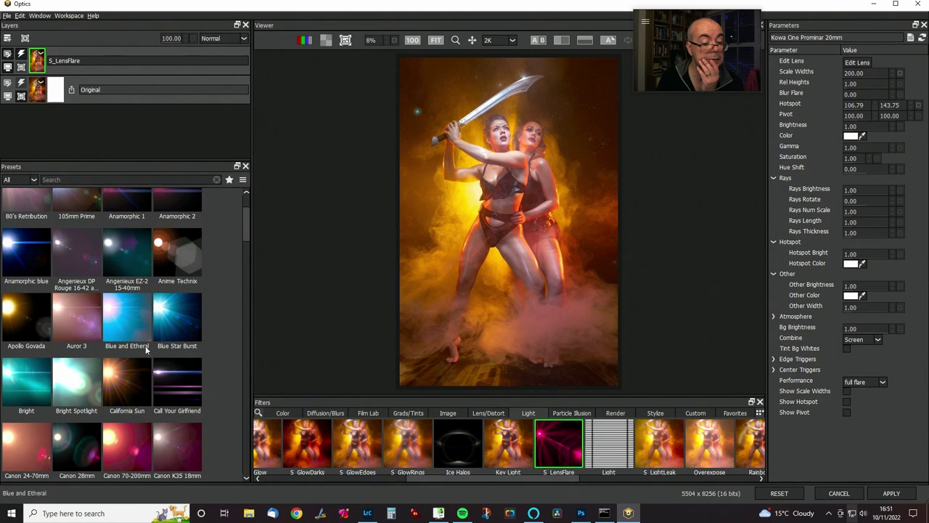
pyautogui.click(179, 313)
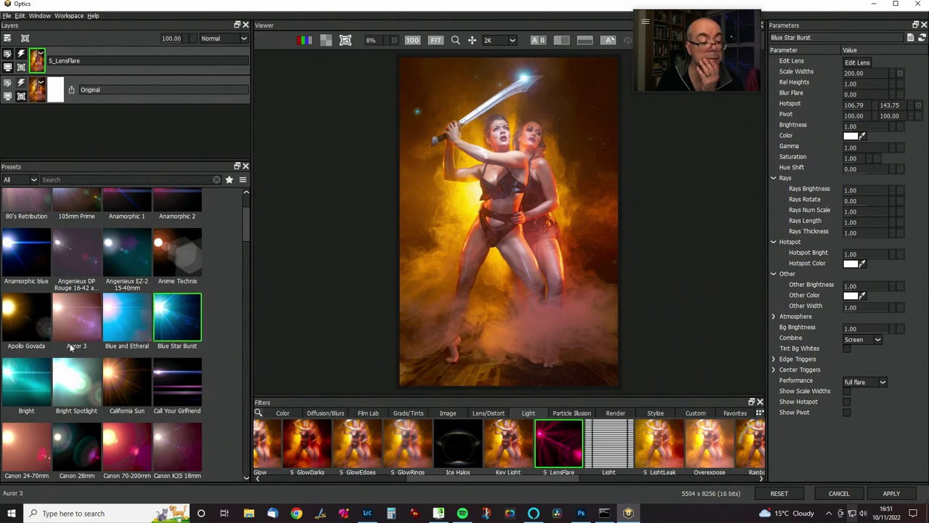
pyautogui.click(130, 381)
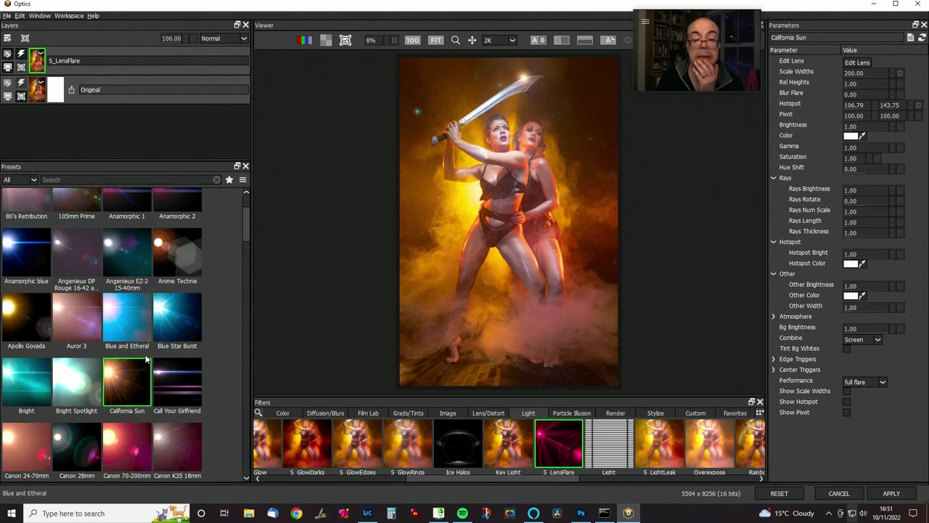
# Try the Anamorphic 2, Anamorphic 1 and 80's Retribution presets on the sword's lens flare.
pyautogui.scroll(1, 145, 354)
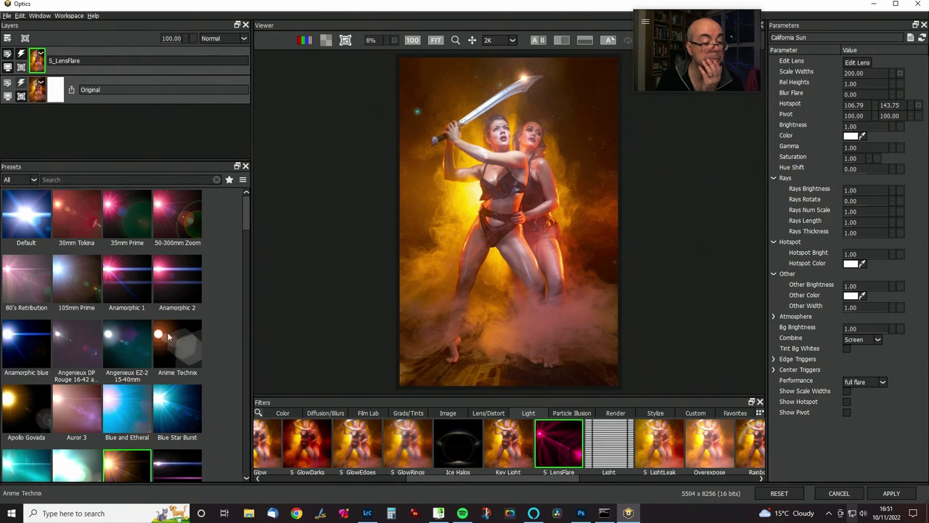
pyautogui.click(179, 283)
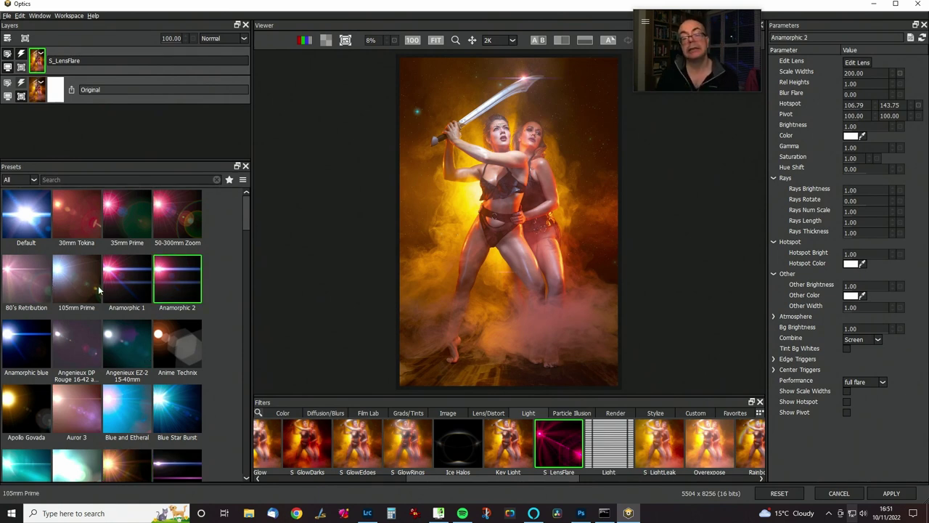
pyautogui.click(120, 282)
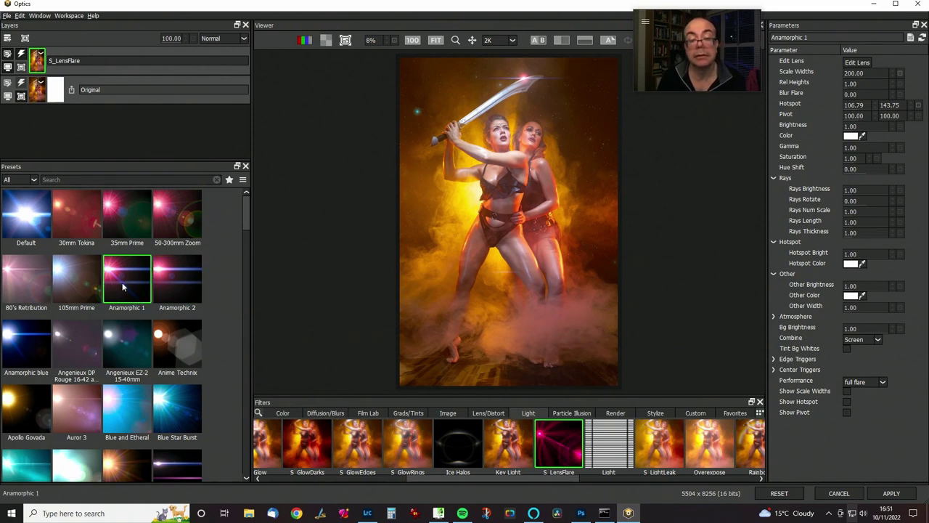
pyautogui.click(30, 280)
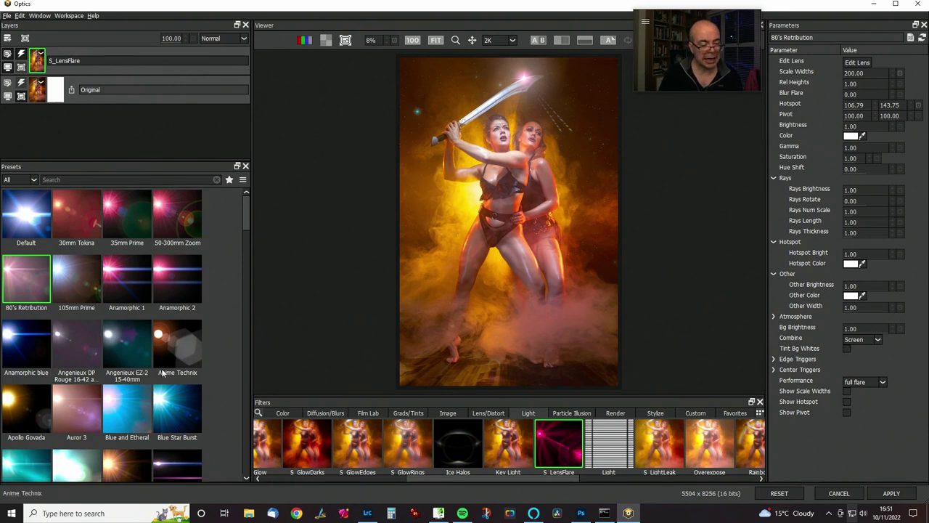
# Change the lens flare to the Olympus S Zuiko 35-70 at 35mm preset.
pyautogui.scroll(-10, 163, 373)
pyautogui.scroll(4, 163, 373)
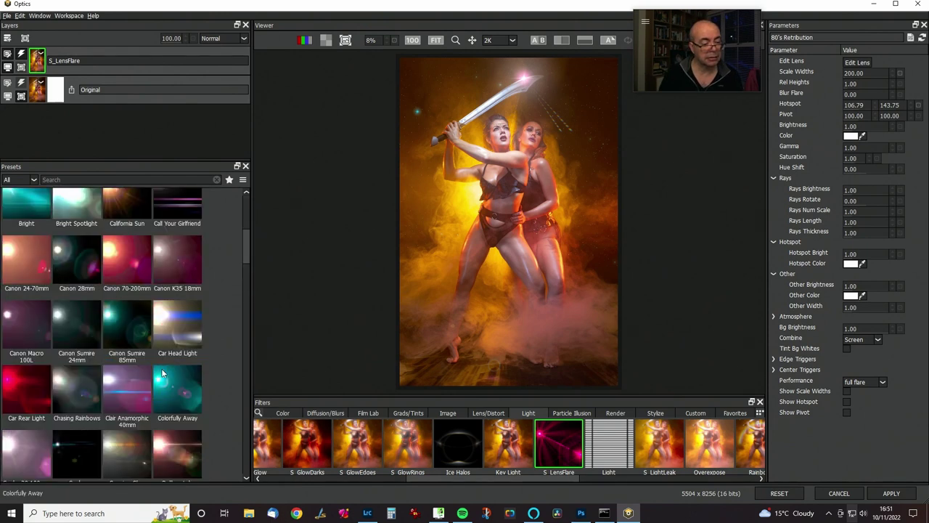
pyautogui.scroll(-10, 162, 367)
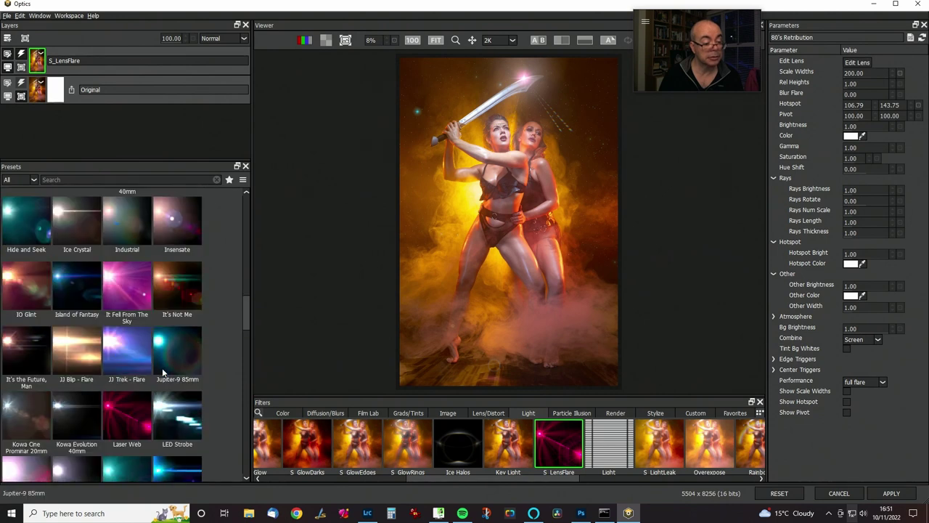
pyautogui.scroll(6, 165, 371)
pyautogui.scroll(-6, 165, 372)
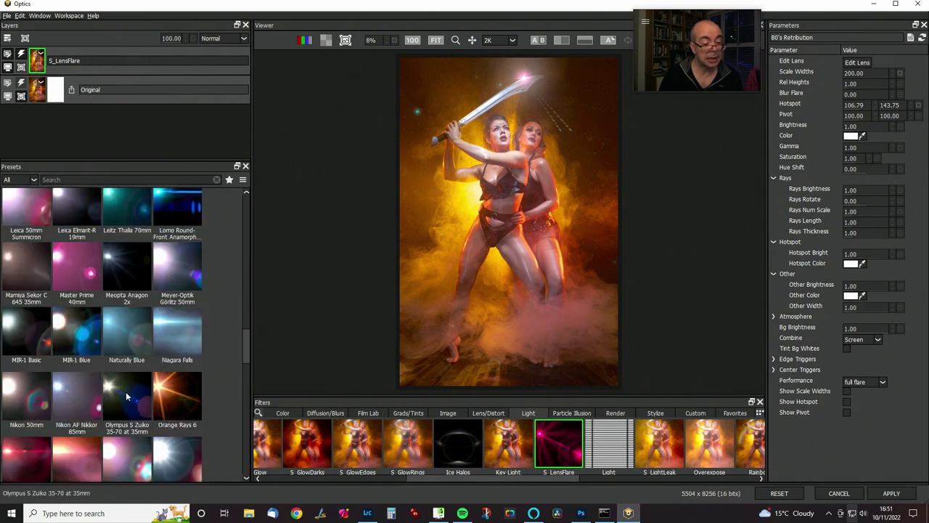
pyautogui.click(126, 395)
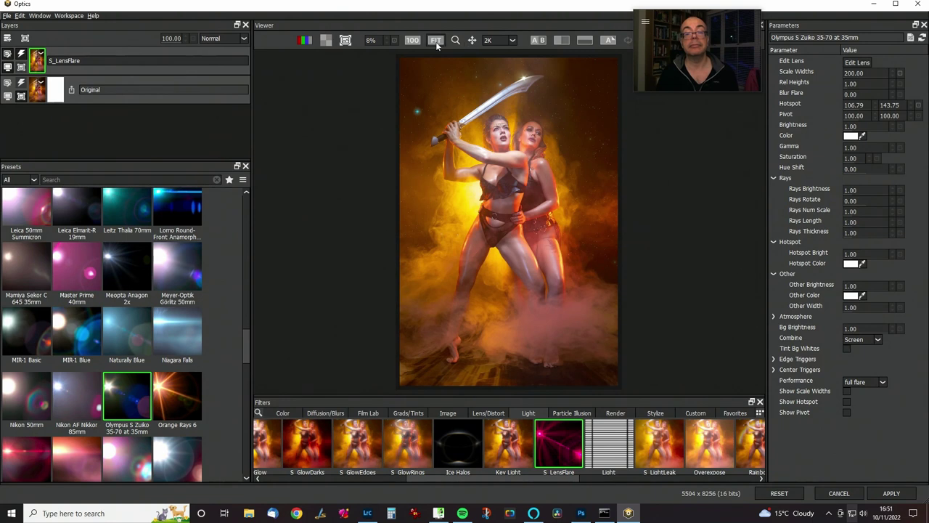
# Show the flare's hotspot guide and shift the hotspot slightly towards the sword tip, to about 107.29, 143.69.
pyautogui.click(386, 40)
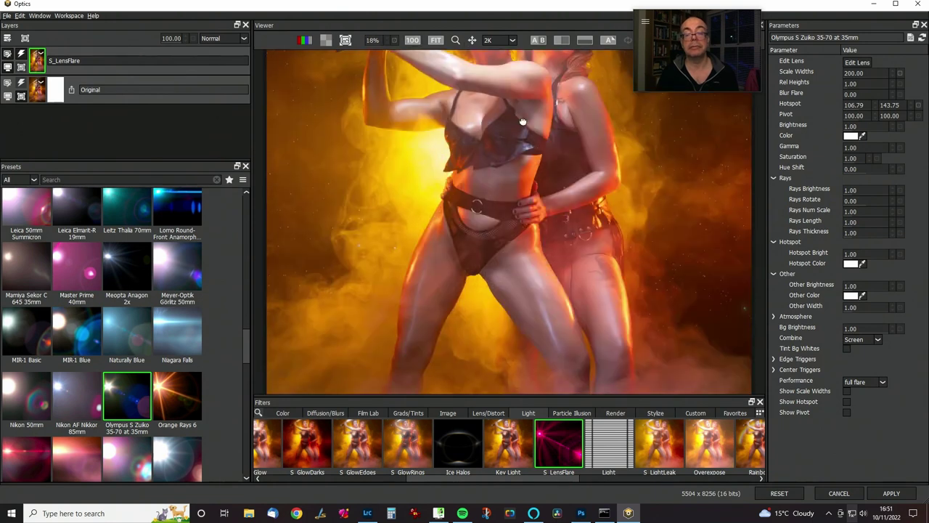
pyautogui.moveTo(526, 169); pyautogui.dragTo(392, 371)
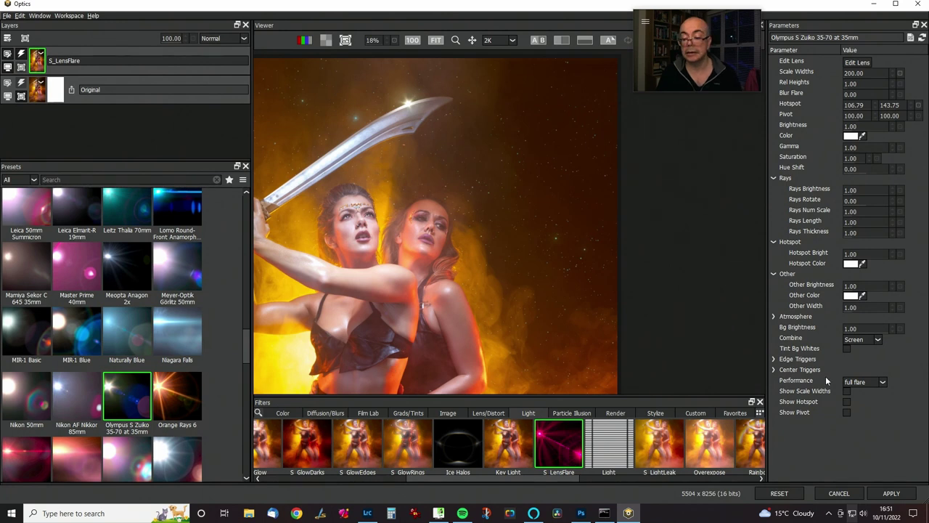
pyautogui.click(847, 401)
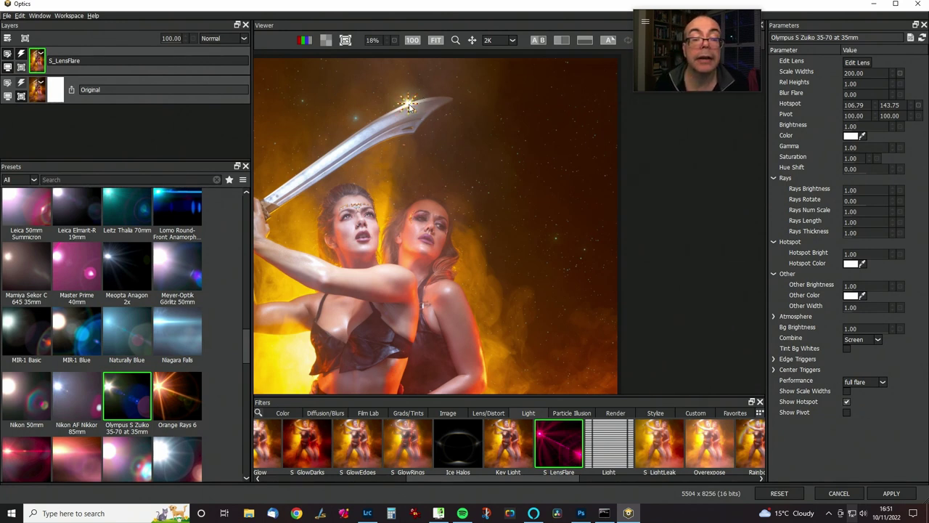
pyautogui.moveTo(408, 106); pyautogui.dragTo(410, 107)
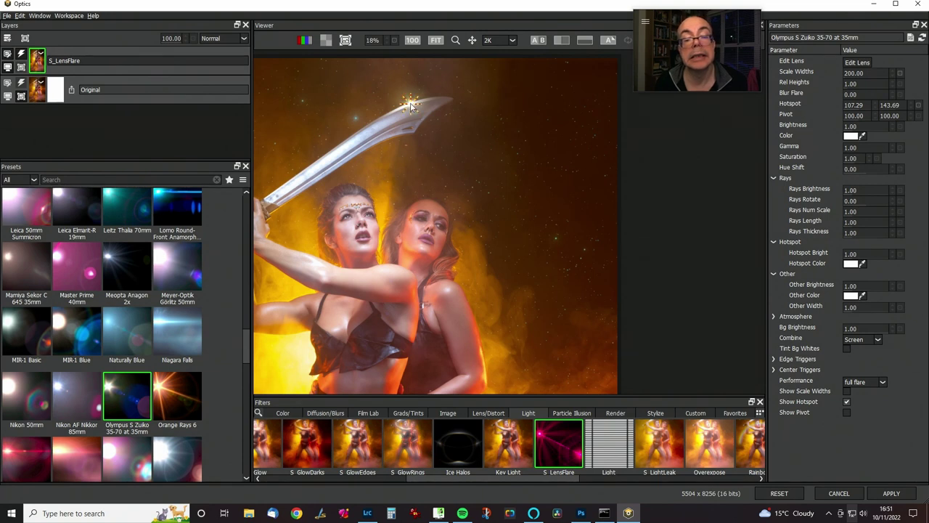
pyautogui.moveTo(410, 104); pyautogui.dragTo(410, 105)
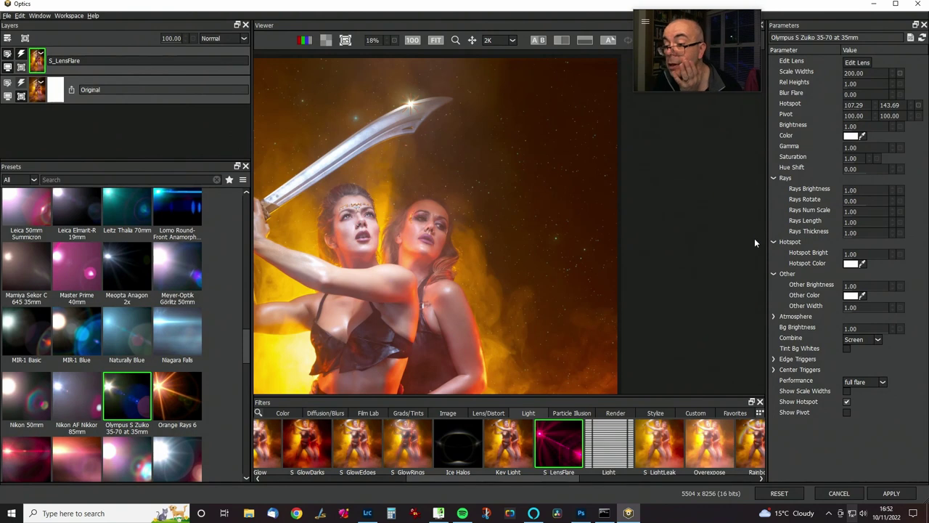
# Set the vertical value of the lens flare's hotspot to 143.5.
pyautogui.click(912, 105)
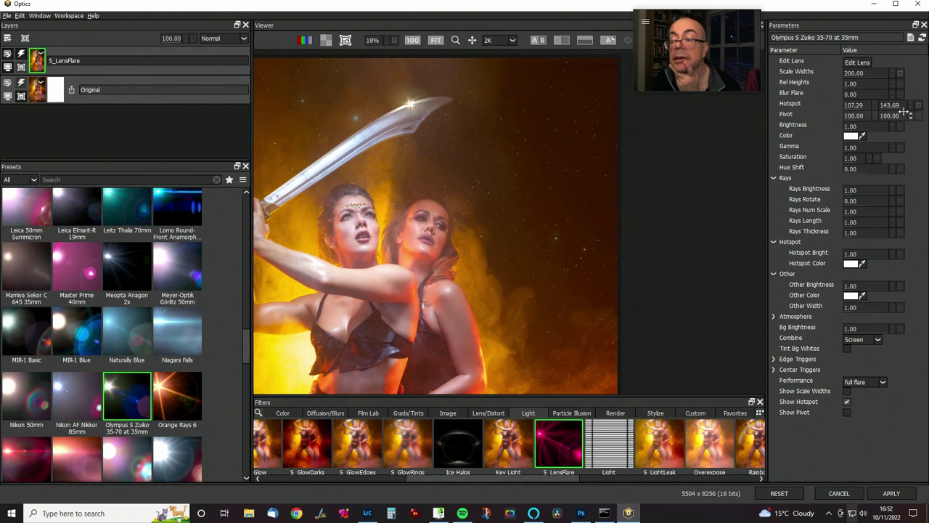
pyautogui.click(889, 107)
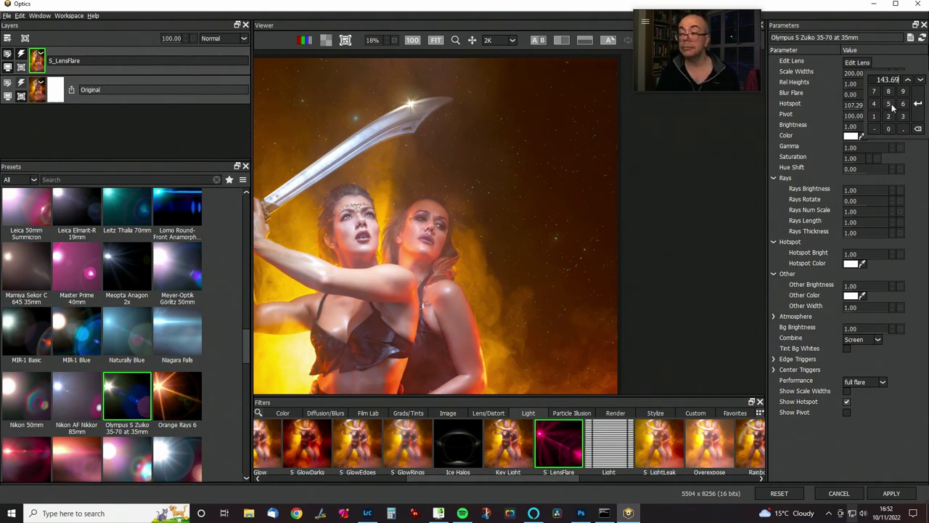
pyautogui.press('BackSpace')
pyautogui.press('BackSpace')
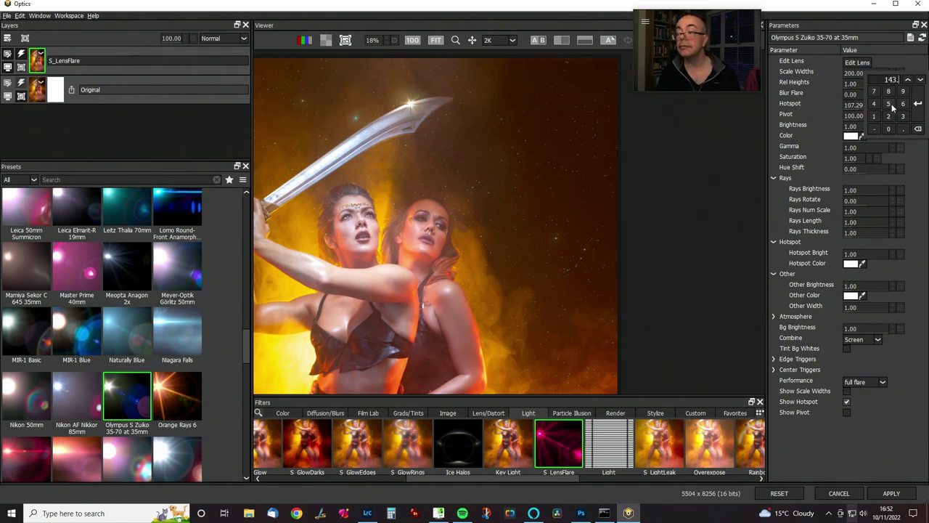
pyautogui.click(892, 107)
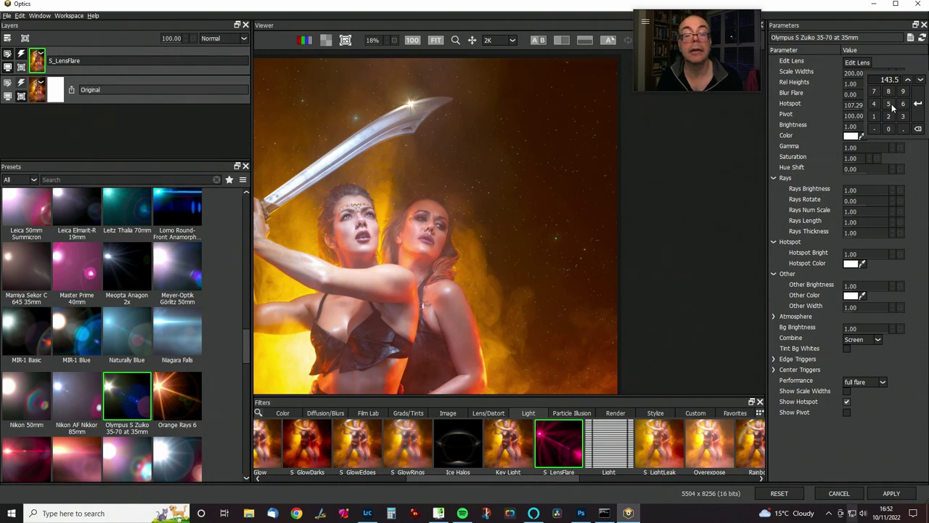
pyautogui.press('Escape')
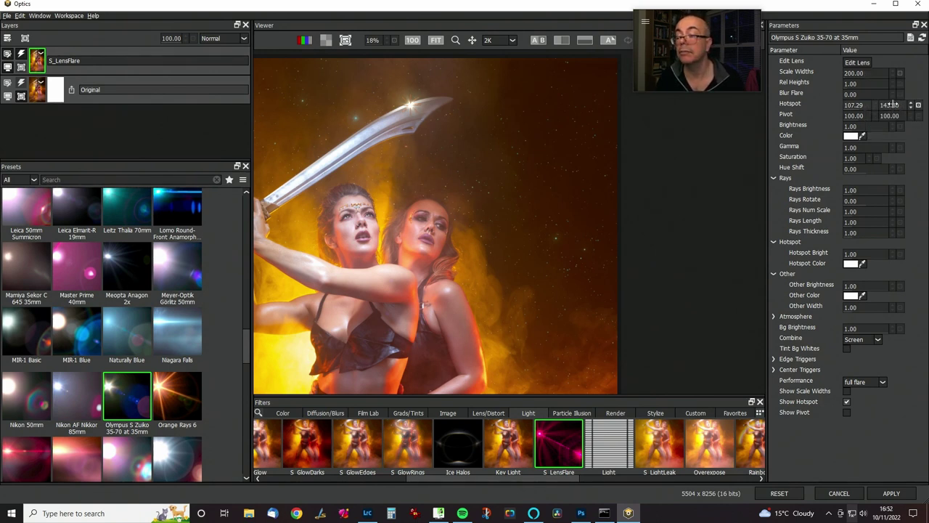
# Set the vertical value of the lens flare's hotspot to 143.7.
pyautogui.click(893, 105)
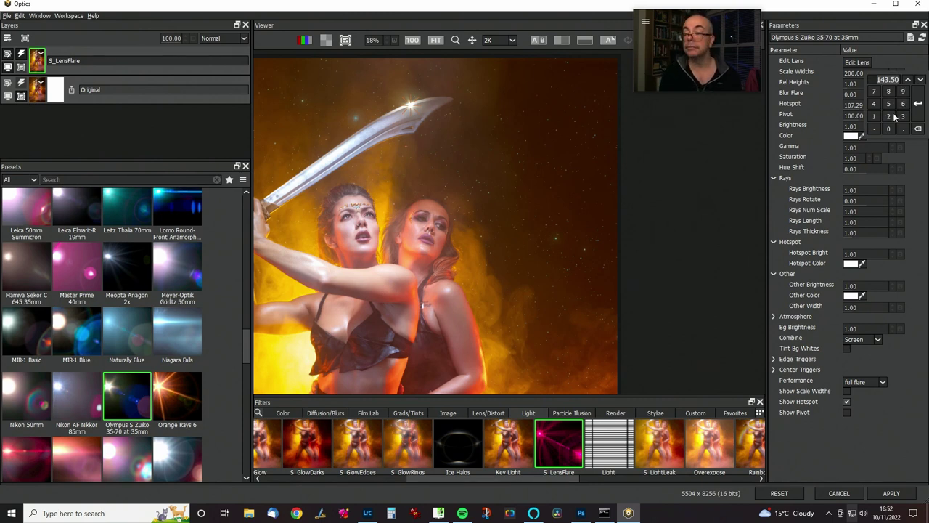
pyautogui.press('BackSpace')
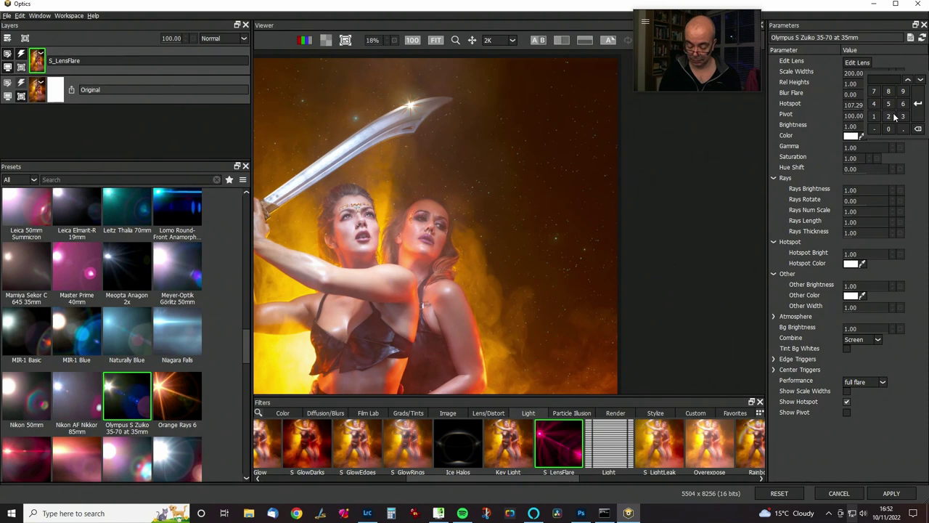
pyautogui.write('143.7')
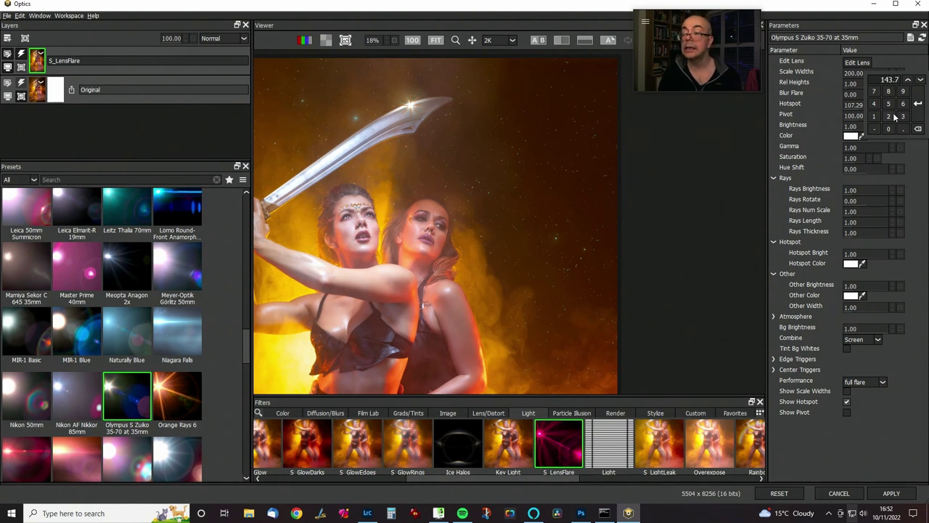
pyautogui.press('Escape')
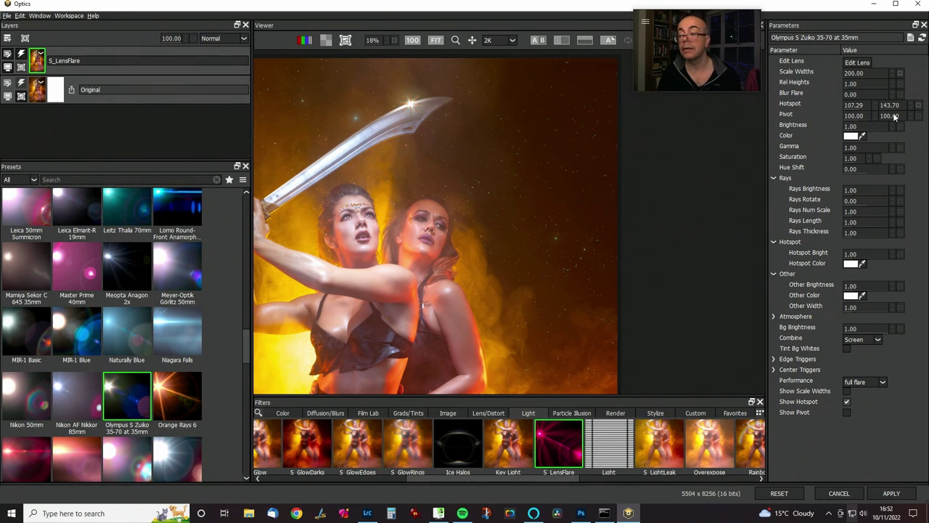
# Set the vertical value of the lens flare's hotspot to 143.72 and hide the hotspot guide.
pyautogui.click(891, 106)
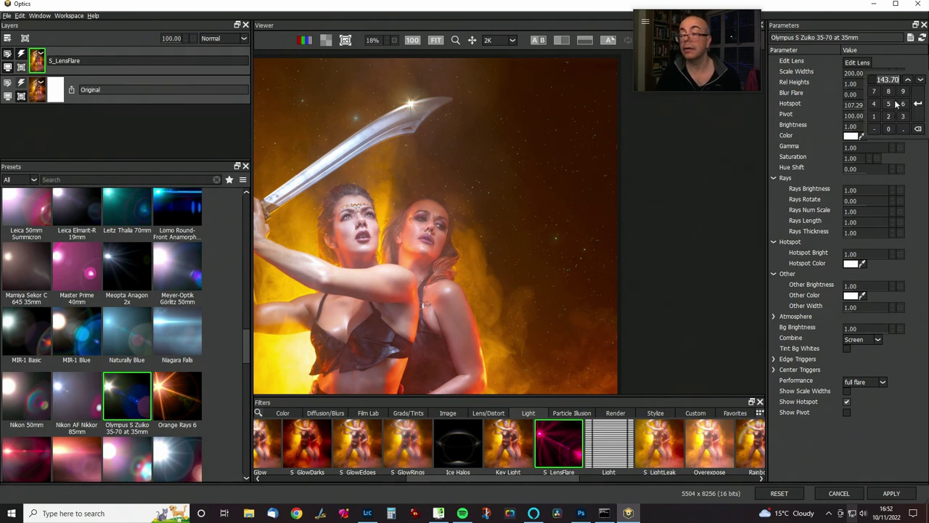
pyautogui.scroll(2, 894, 103)
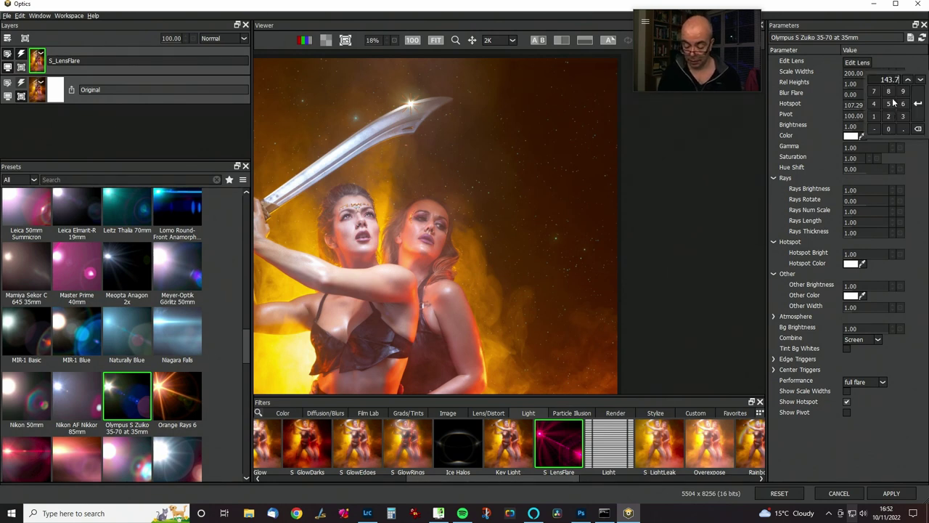
pyautogui.press('Return')
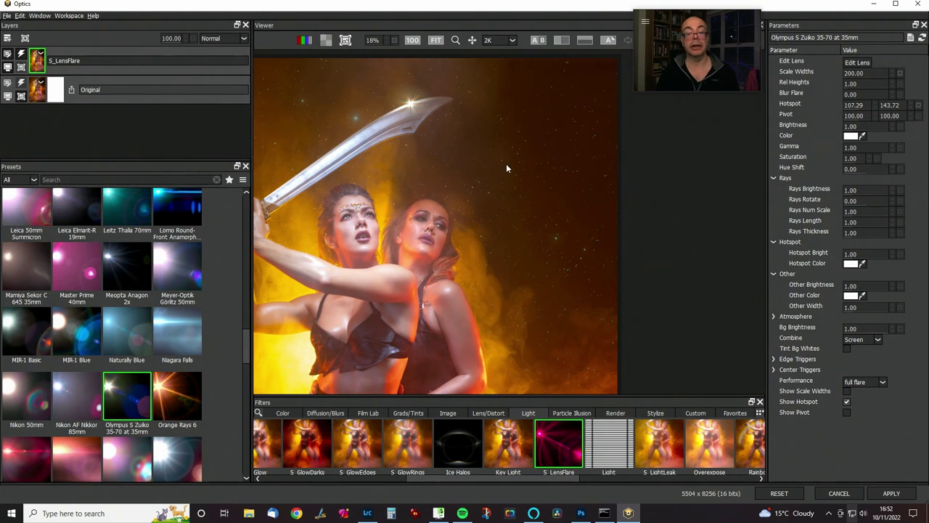
pyautogui.click(847, 401)
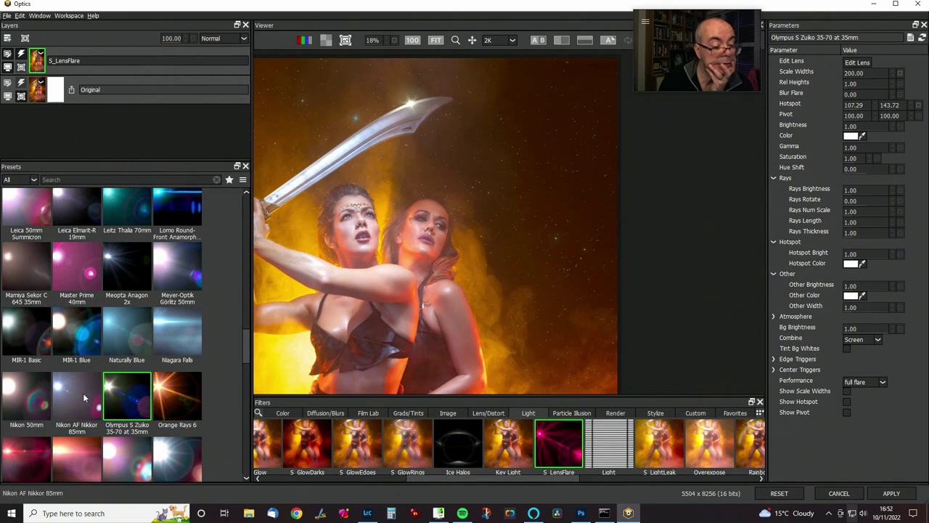
# Change the lens flare to the Sports Arena preset and reduce its Scale Widths to 117.
pyautogui.scroll(-2, 148, 399)
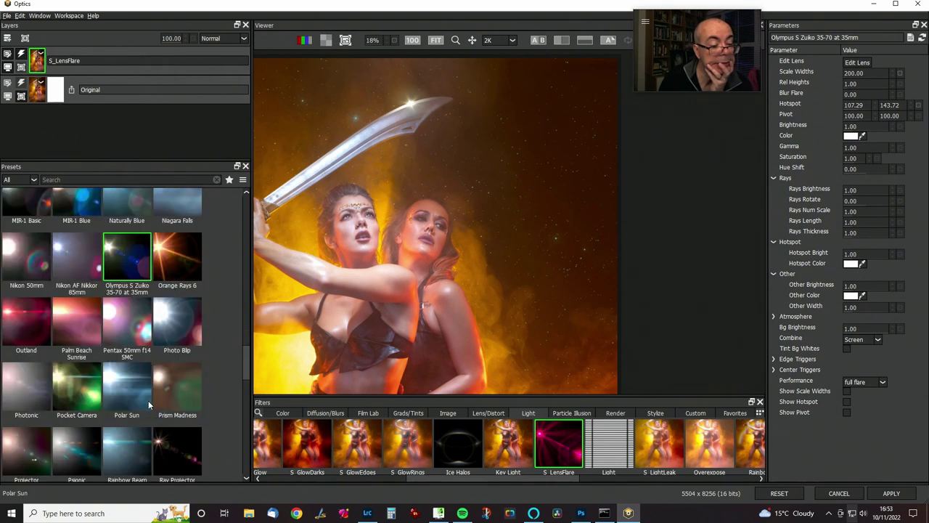
pyautogui.scroll(-5, 138, 392)
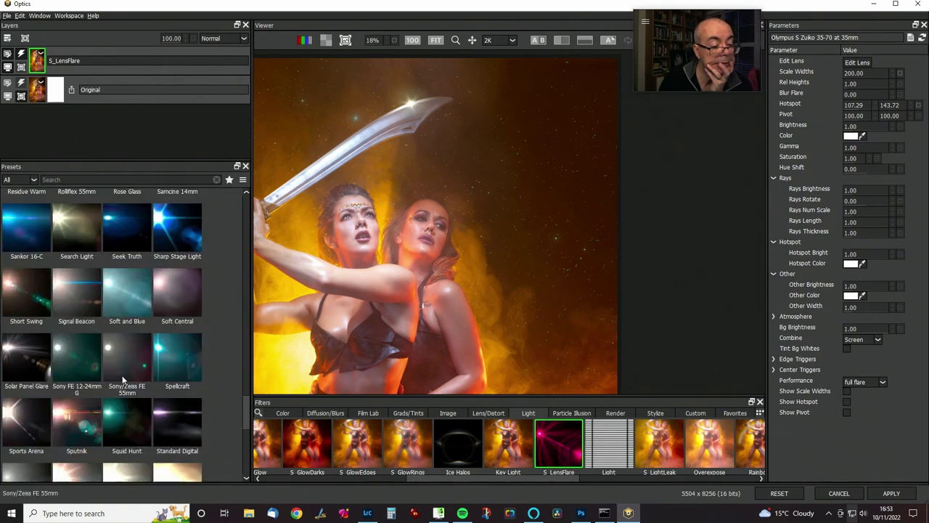
pyautogui.scroll(-2, 127, 381)
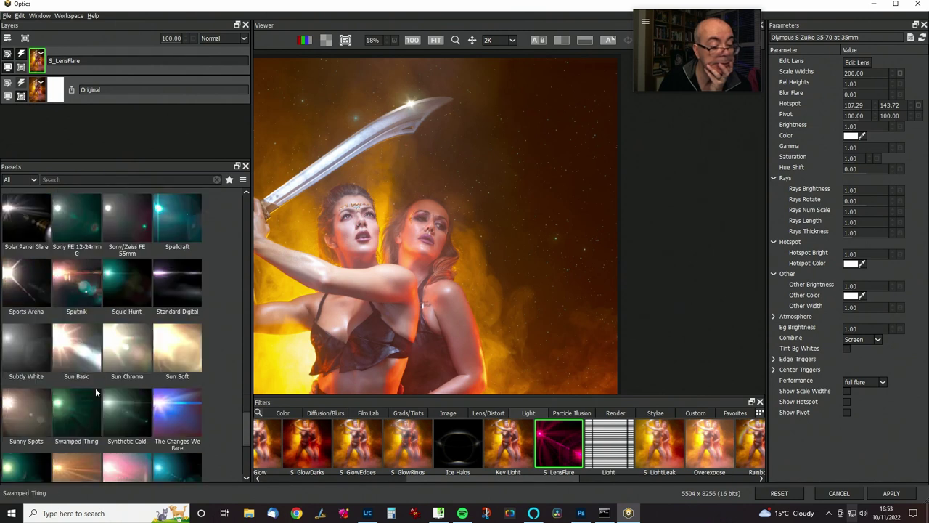
pyautogui.click(26, 281)
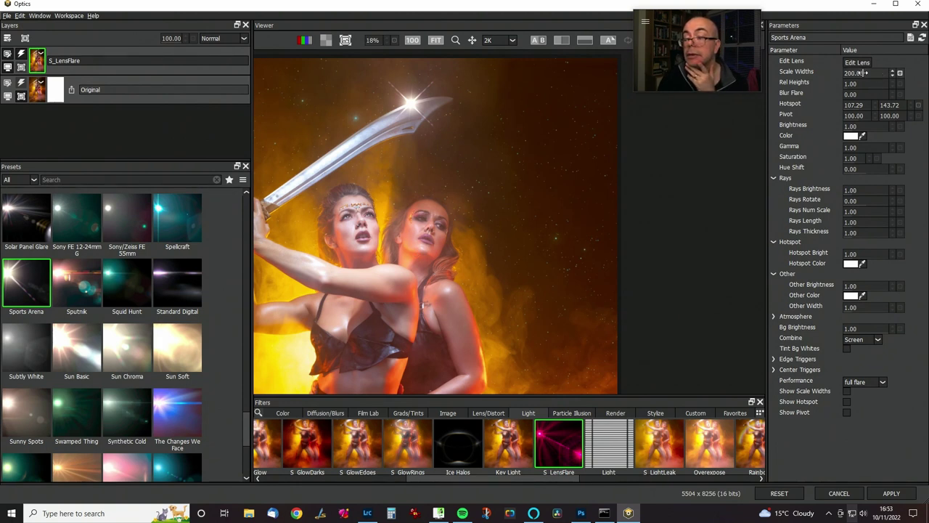
pyautogui.moveTo(862, 72); pyautogui.dragTo(822, 71)
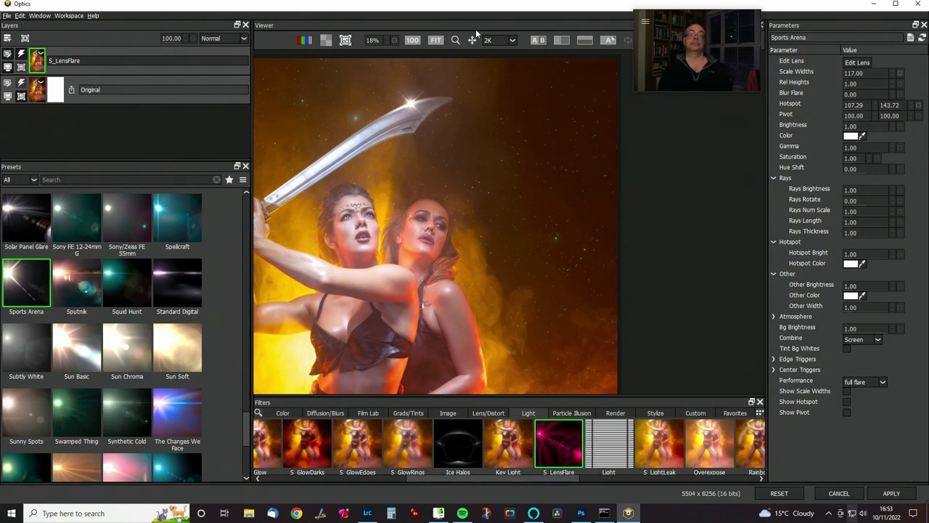
# Try the Short Swing and Solar Panel Glare presets on the whole image and set the flare's Scale Widths to 132.
pyautogui.click(437, 40)
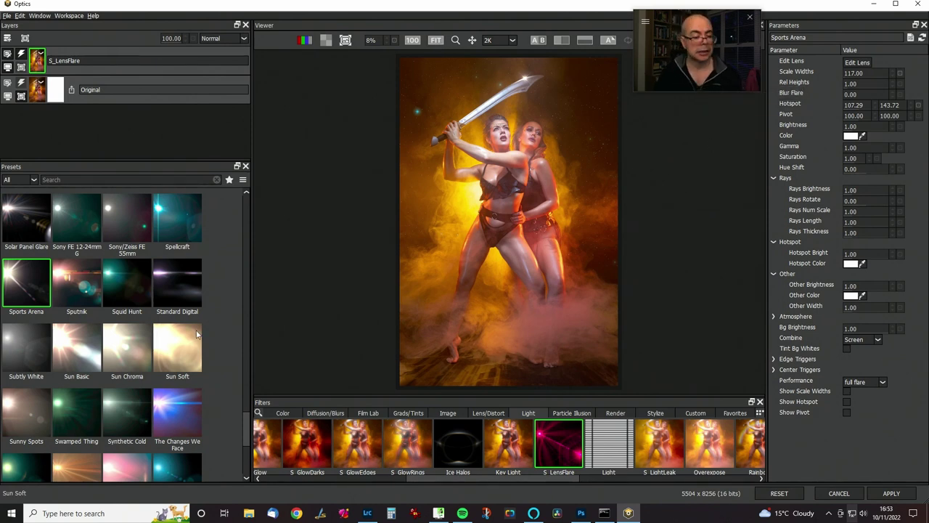
pyautogui.scroll(-4, 176, 305)
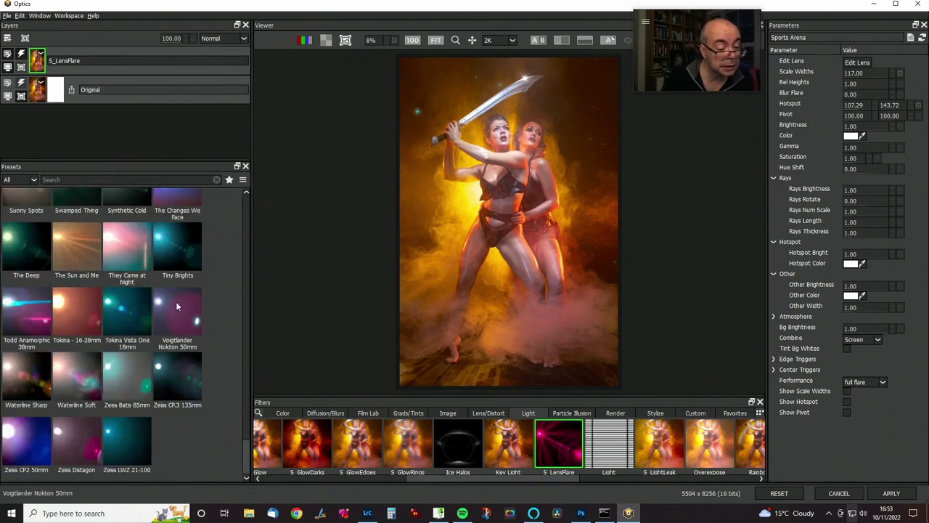
pyautogui.scroll(4, 176, 306)
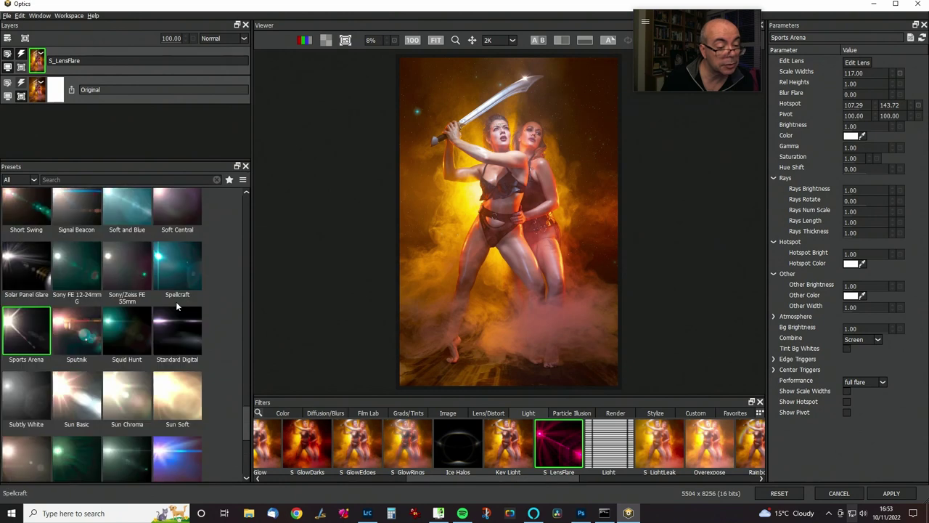
pyautogui.scroll(2, 177, 305)
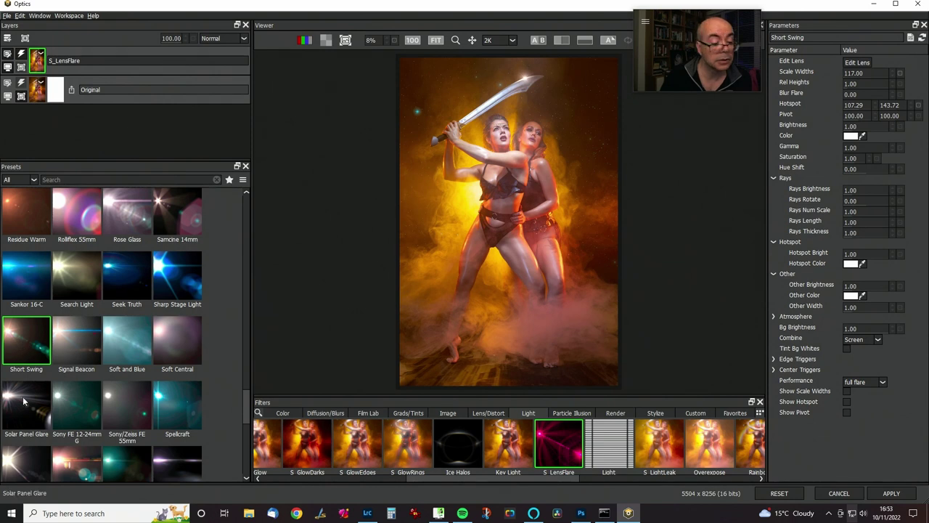
pyautogui.click(24, 401)
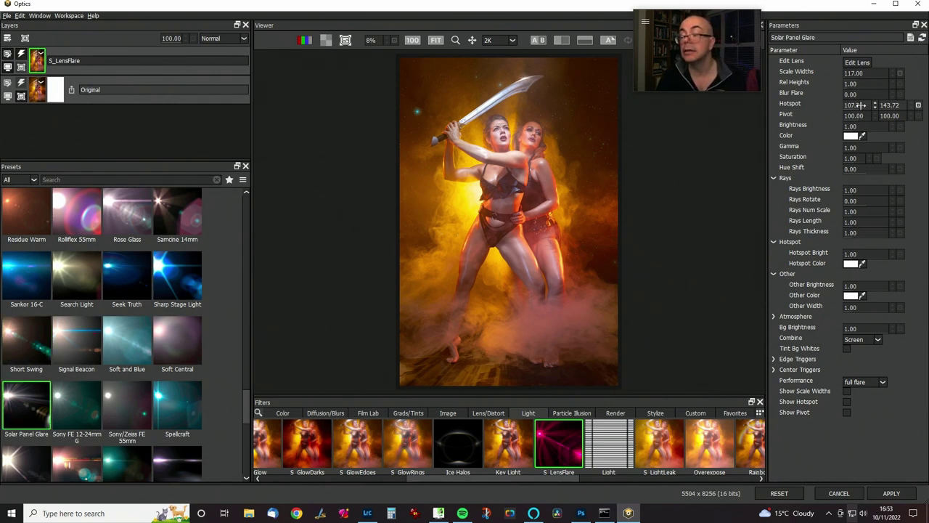
pyautogui.moveTo(856, 74)
pyautogui.mouseDown()
pyautogui.moveTo(891, 73)
pyautogui.moveTo(859, 73)
pyautogui.mouseUp()
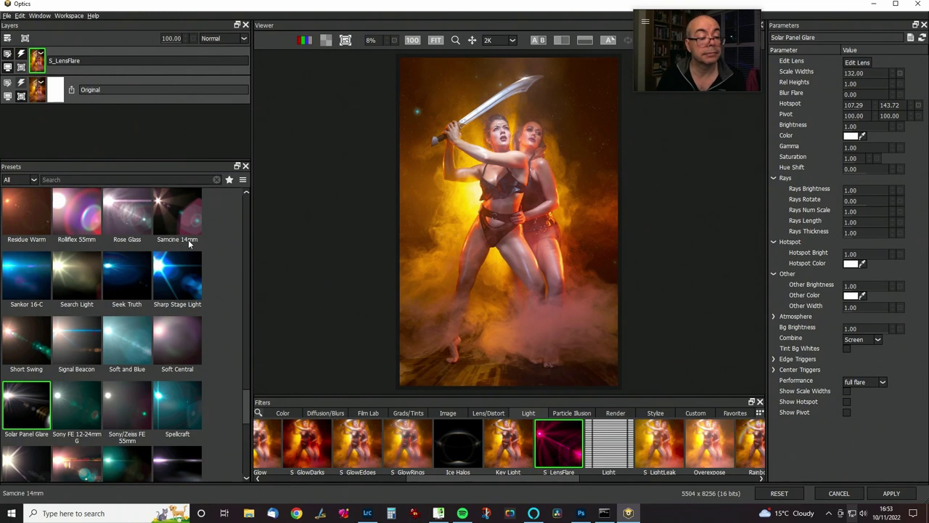
# Try the Samcine 14mm, Rose Glass, Kowa Evolution 40mm and Kowa Cine Prominar 20mm presets on the sword's lens flare.
pyautogui.click(180, 219)
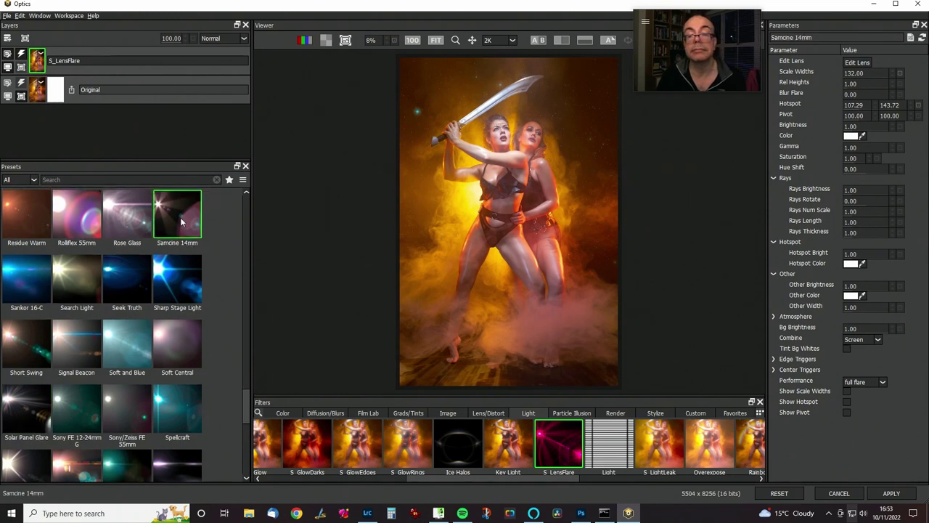
pyautogui.click(128, 228)
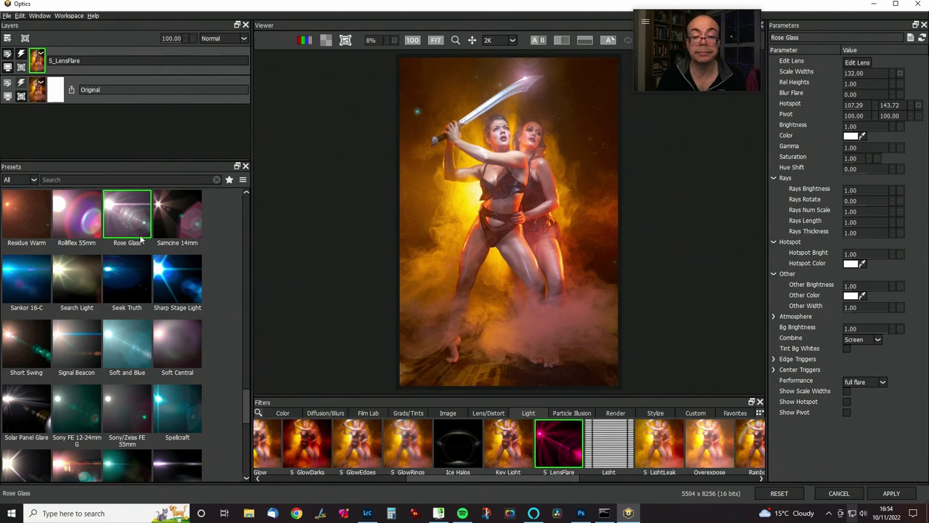
pyautogui.scroll(3, 138, 240)
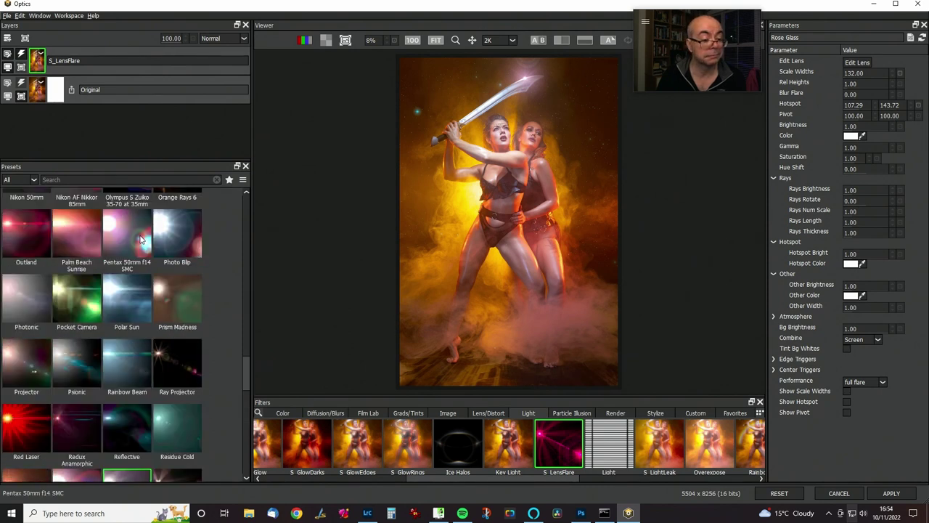
pyautogui.scroll(5, 140, 240)
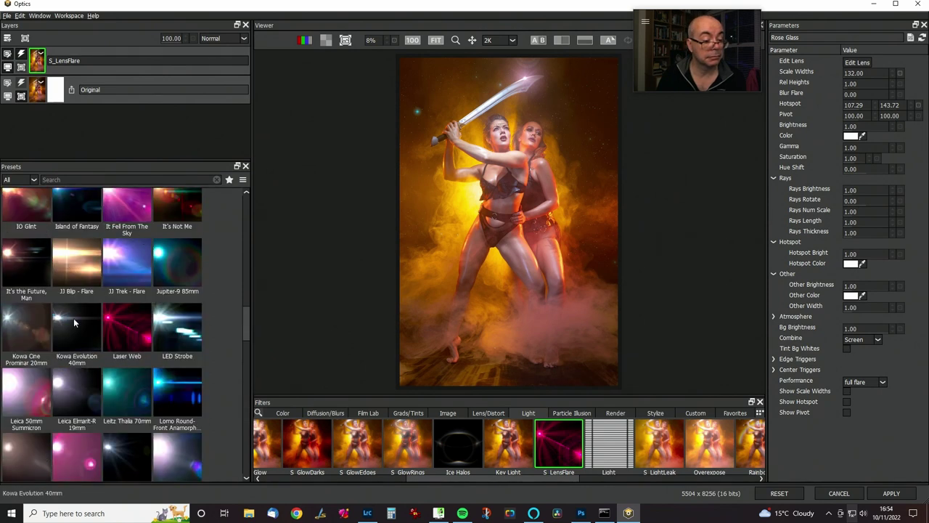
pyautogui.click(58, 328)
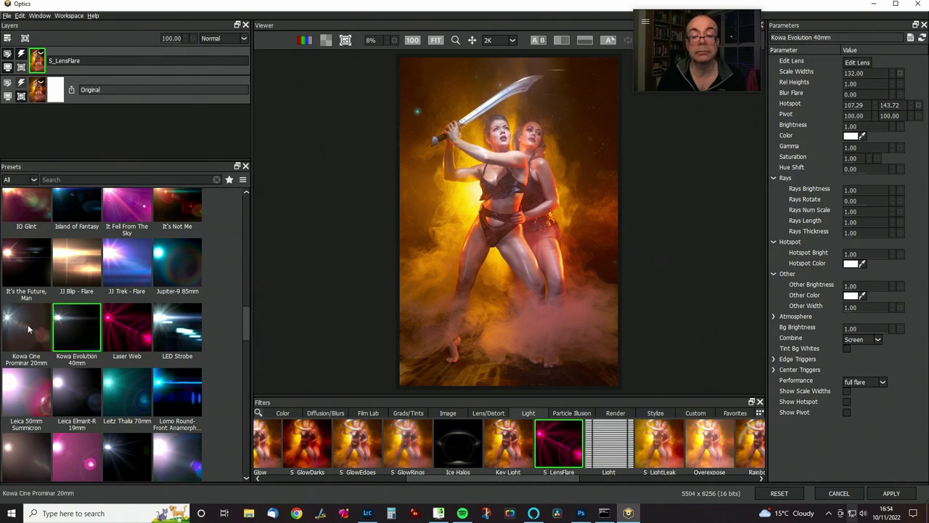
pyautogui.click(28, 326)
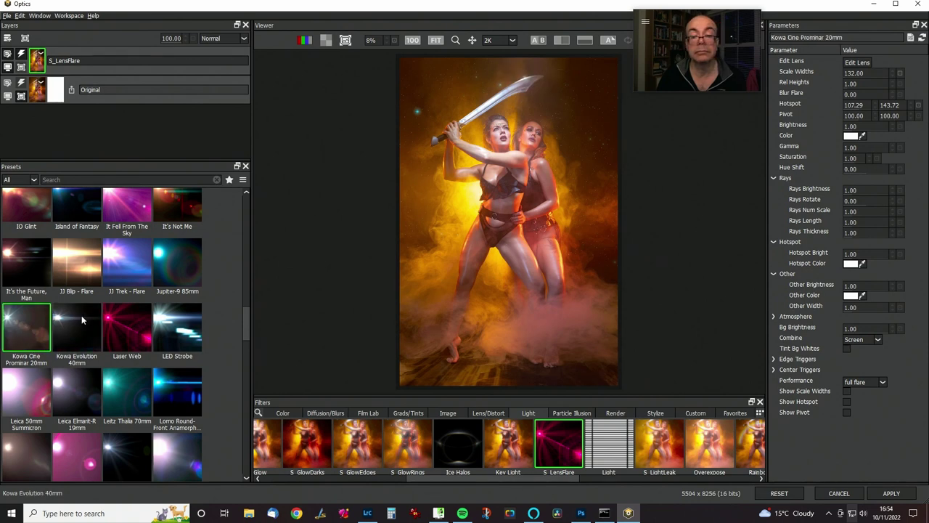
# Browse the lens flare presets and try Sun Basic, Sun Soft and Sunny Spots on the sword's glint.
pyautogui.scroll(10, 154, 315)
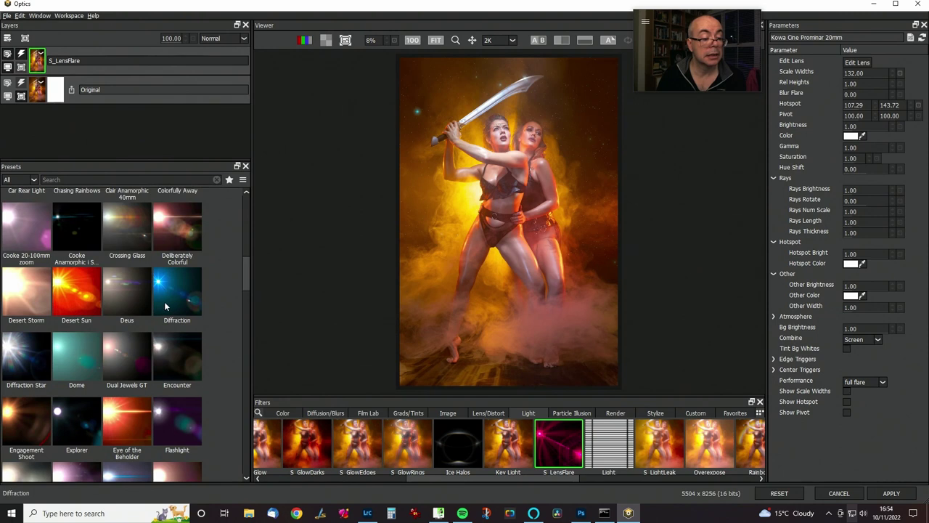
pyautogui.scroll(5, 183, 300)
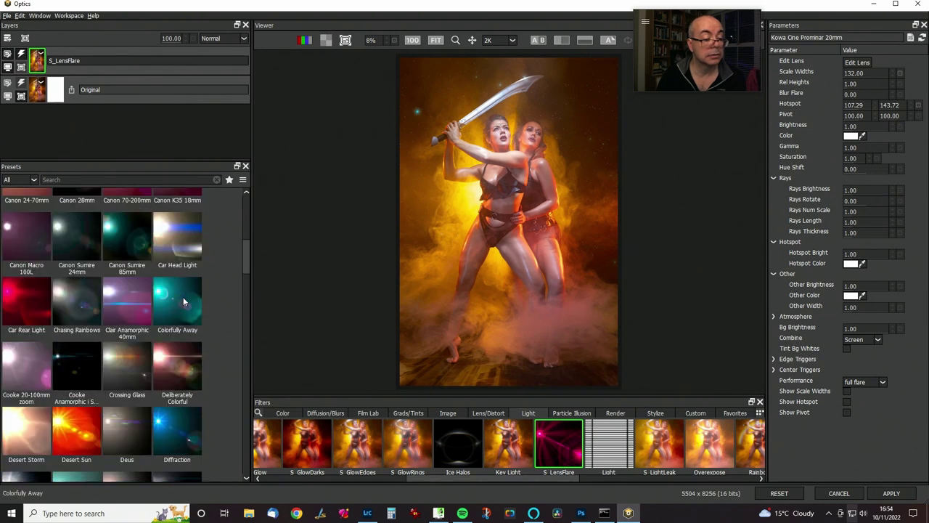
pyautogui.scroll(2, 183, 300)
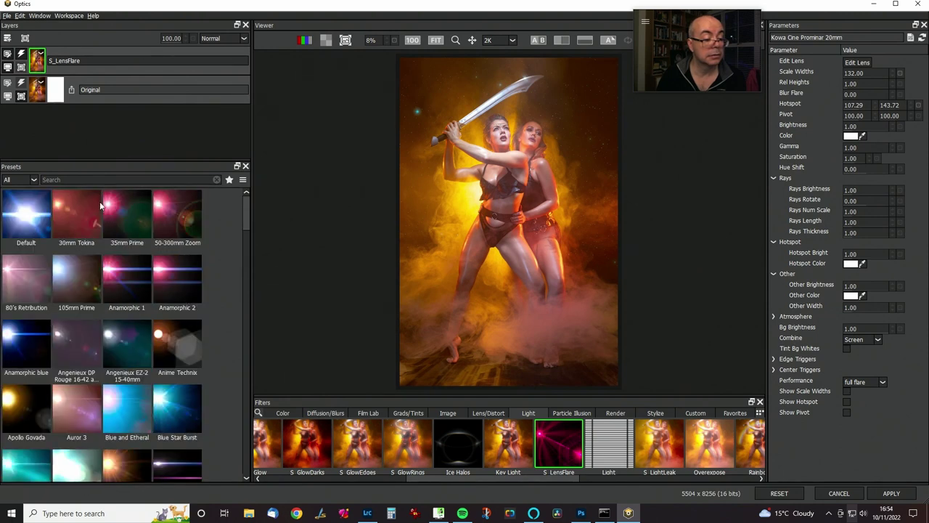
pyautogui.scroll(-6, 77, 278)
pyautogui.scroll(-10, 77, 278)
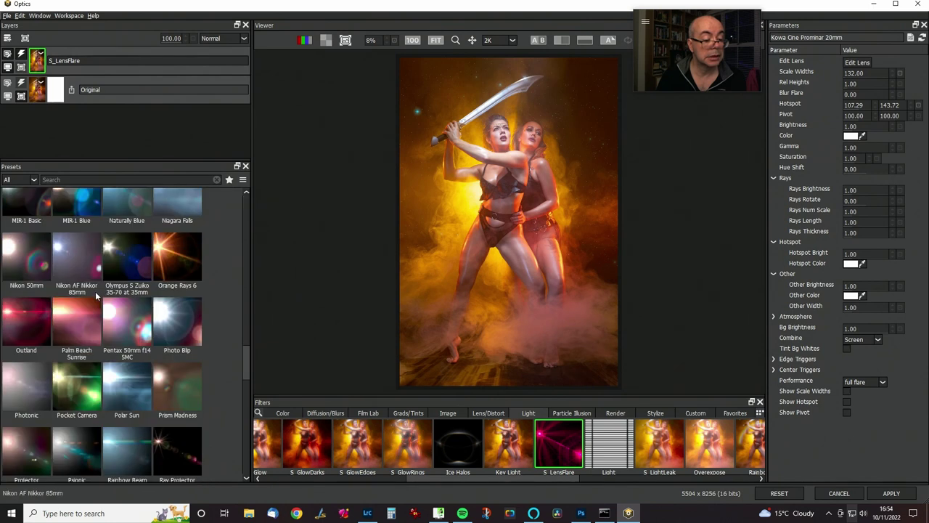
pyautogui.scroll(4, 133, 315)
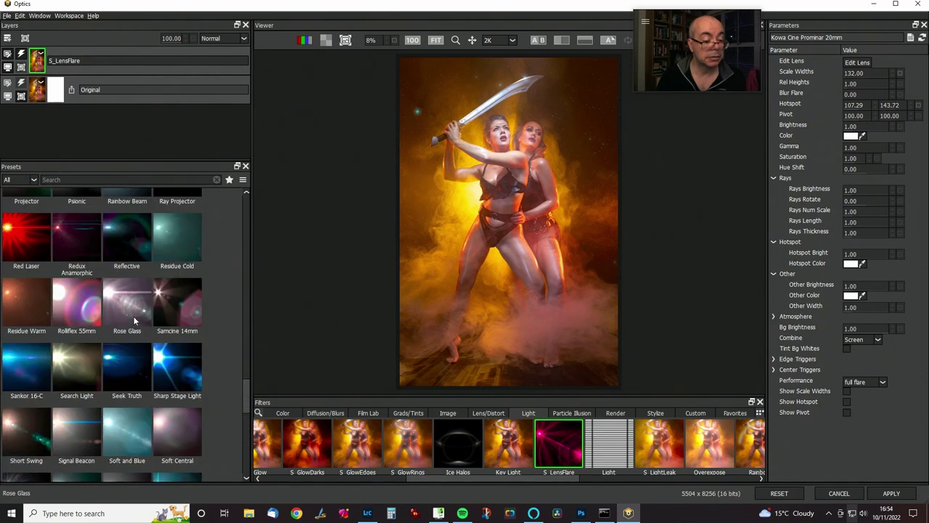
pyautogui.scroll(-5, 148, 308)
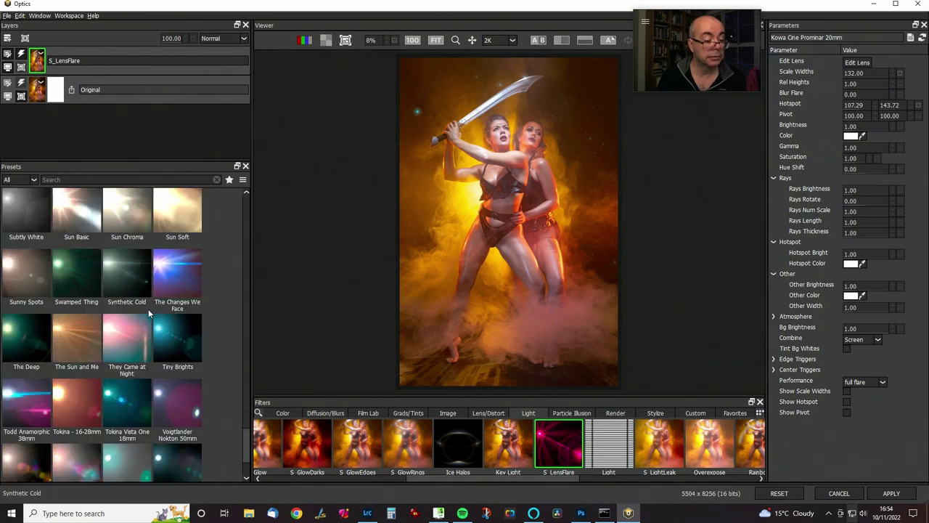
pyautogui.scroll(-2, 148, 309)
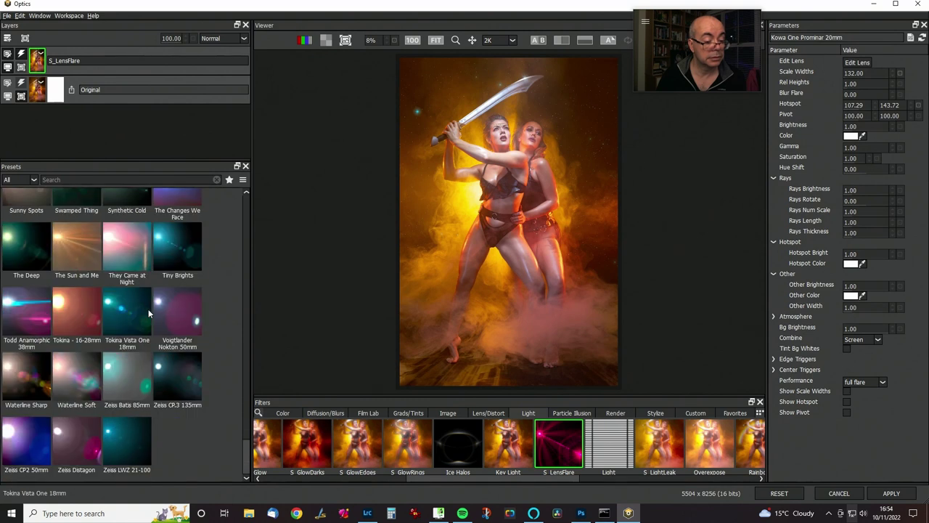
pyautogui.scroll(4, 148, 308)
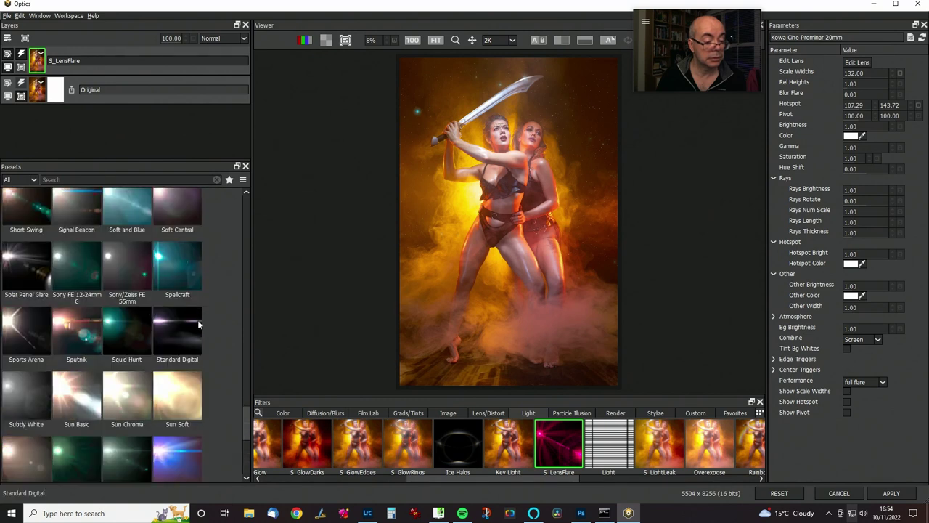
pyautogui.click(76, 395)
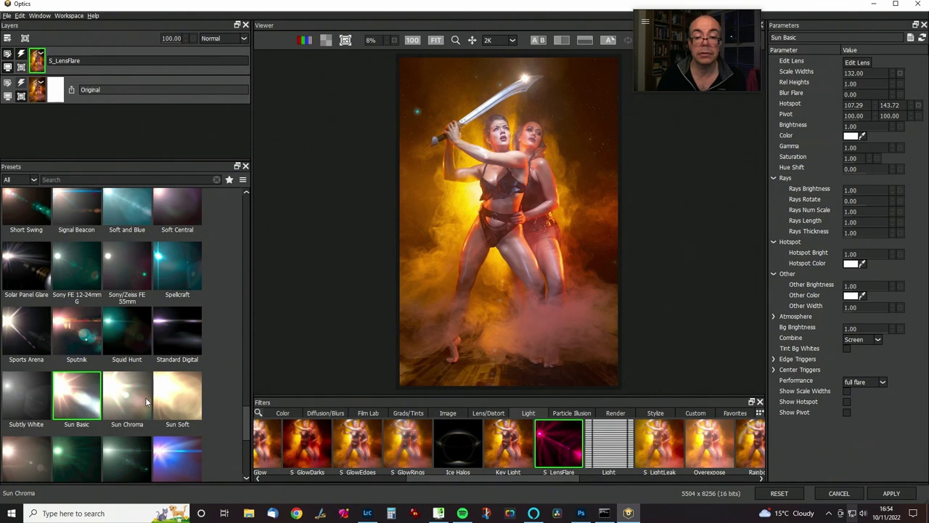
pyautogui.click(181, 401)
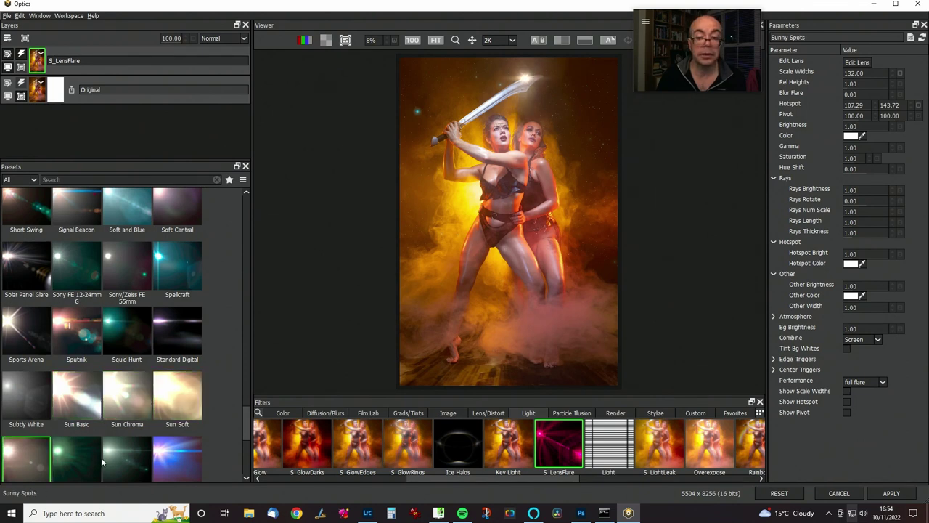
# Return the sword's lens flare to the Sports Arena preset and look through the other presets up to the start of the list.
pyautogui.press('Right')
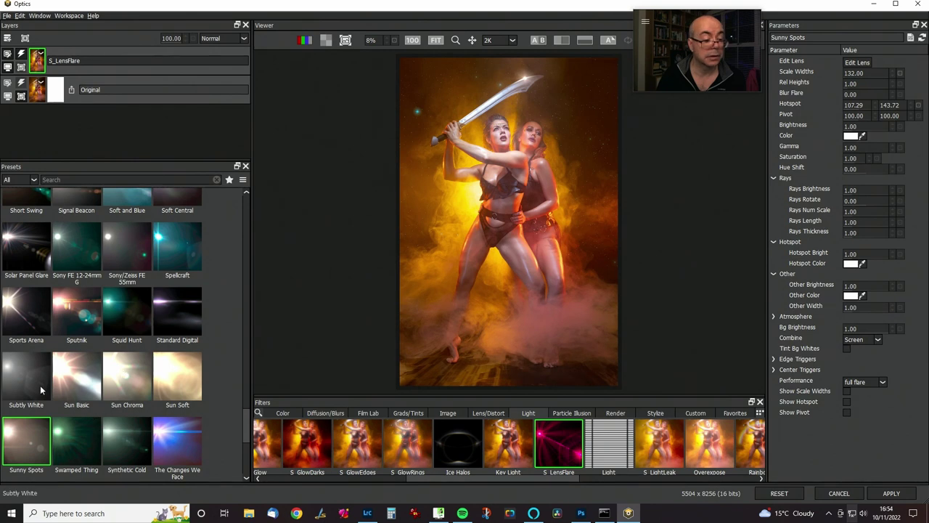
pyautogui.click(27, 315)
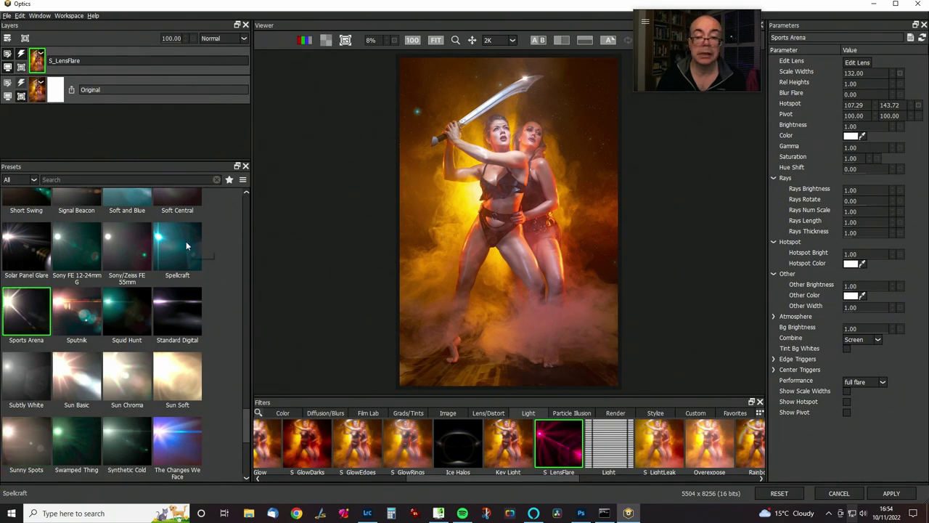
pyautogui.scroll(5, 186, 241)
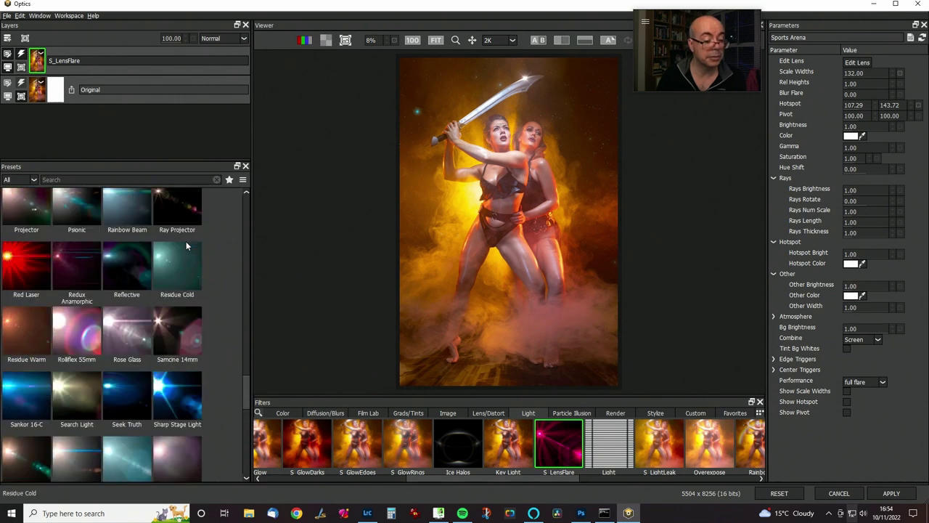
pyautogui.scroll(4, 186, 241)
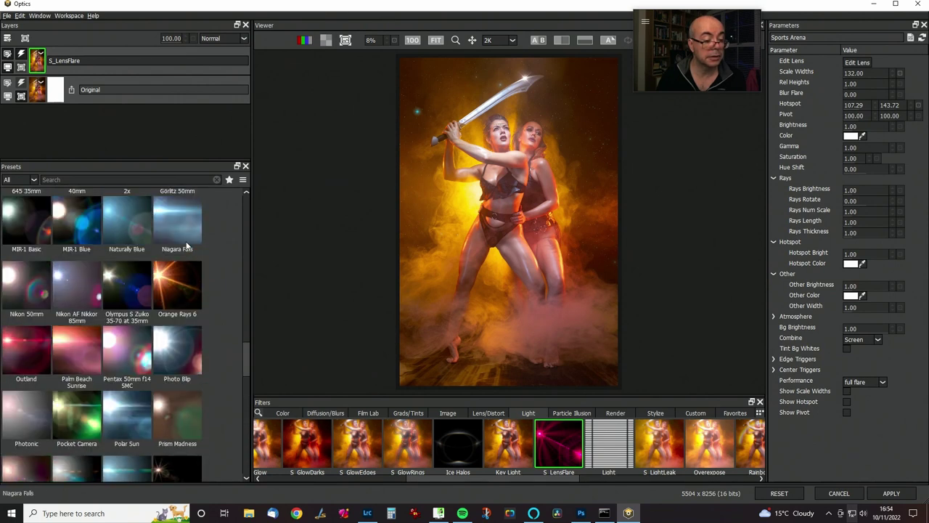
pyautogui.scroll(4, 186, 245)
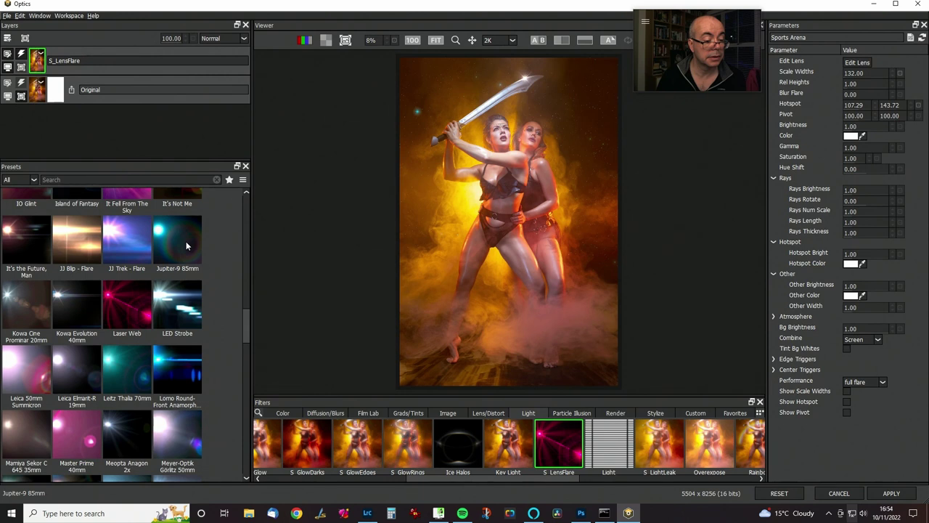
pyautogui.scroll(8, 186, 241)
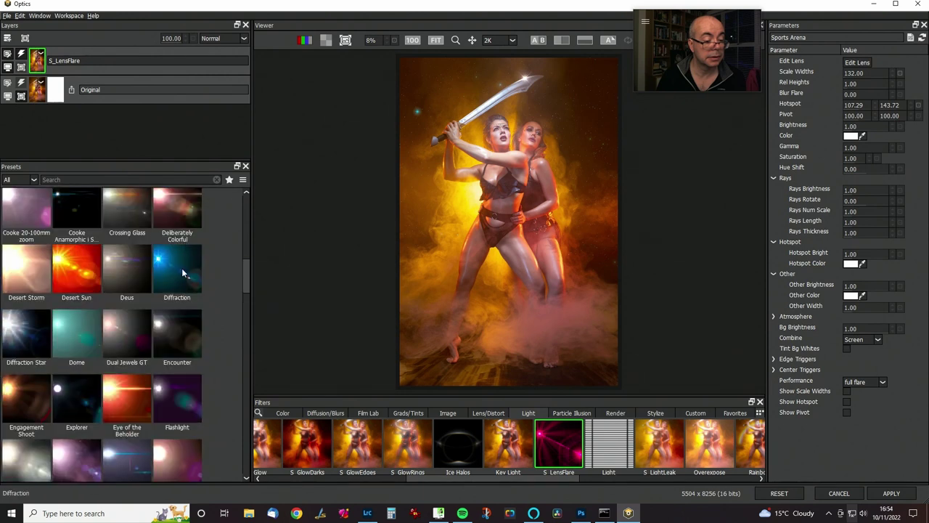
pyautogui.scroll(8, 182, 272)
pyautogui.scroll(2, 181, 280)
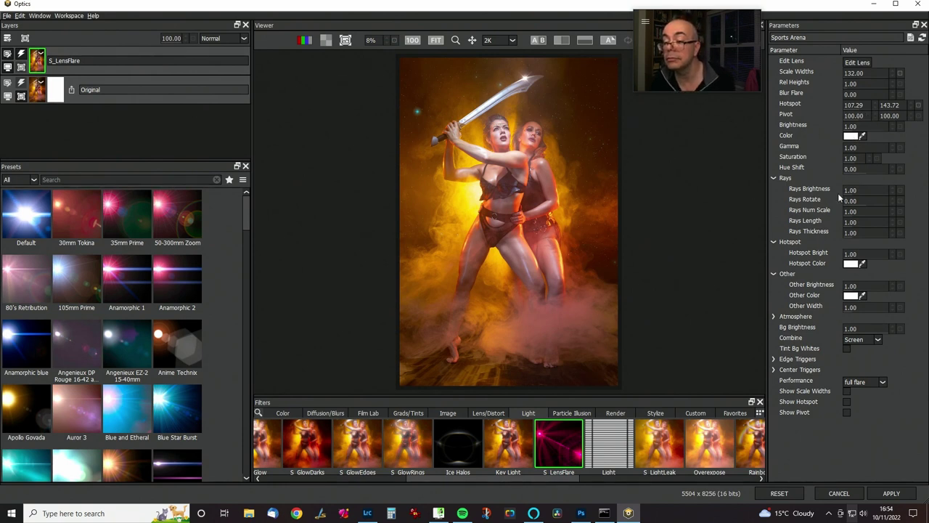
# Set the flare's Rays Rotate to 134 and its Rel Heights to 1.31.
pyautogui.moveTo(850, 200); pyautogui.dragTo(913, 198)
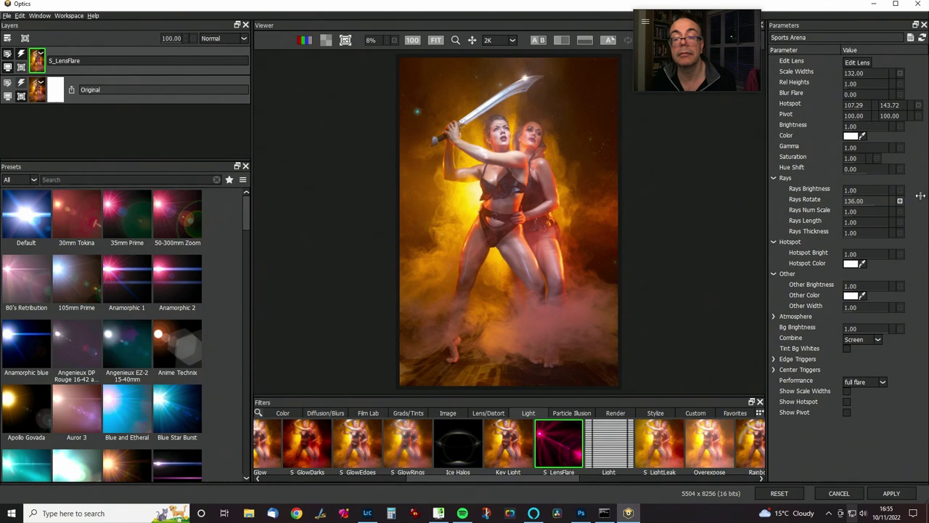
pyautogui.moveTo(920, 196); pyautogui.dragTo(920, 197)
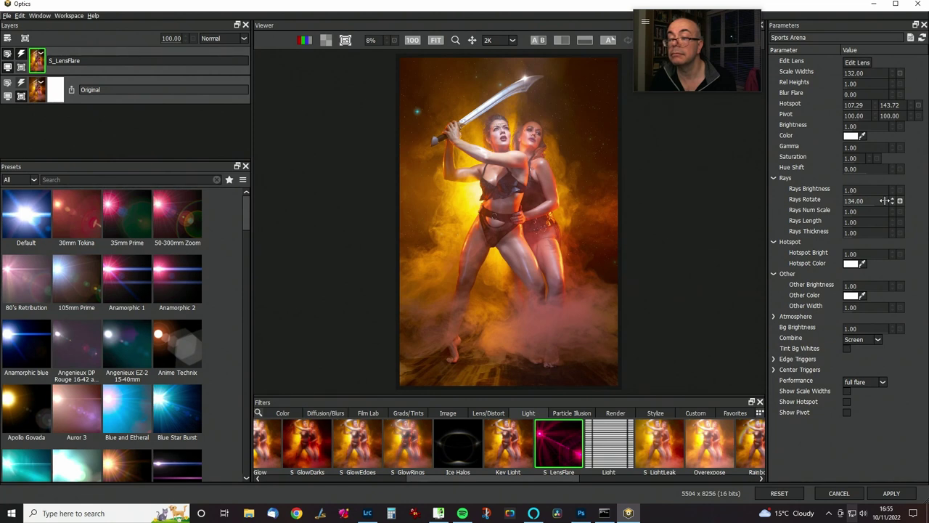
pyautogui.moveTo(875, 84)
pyautogui.mouseDown()
pyautogui.moveTo(883, 84)
pyautogui.moveTo(859, 90)
pyautogui.mouseUp()
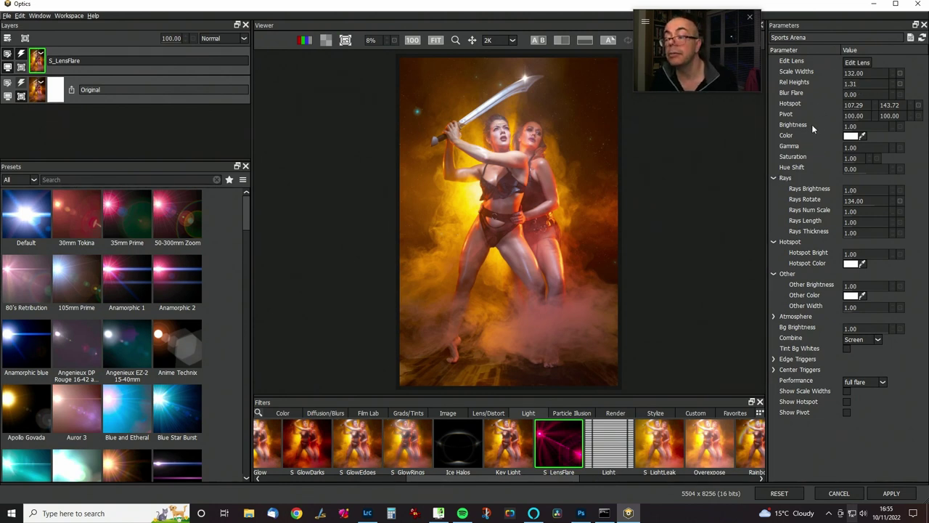
# Enlarge the flare's Scale Widths to 198 and set its Brightness to 0.53.
pyautogui.moveTo(858, 128); pyautogui.dragTo(851, 127)
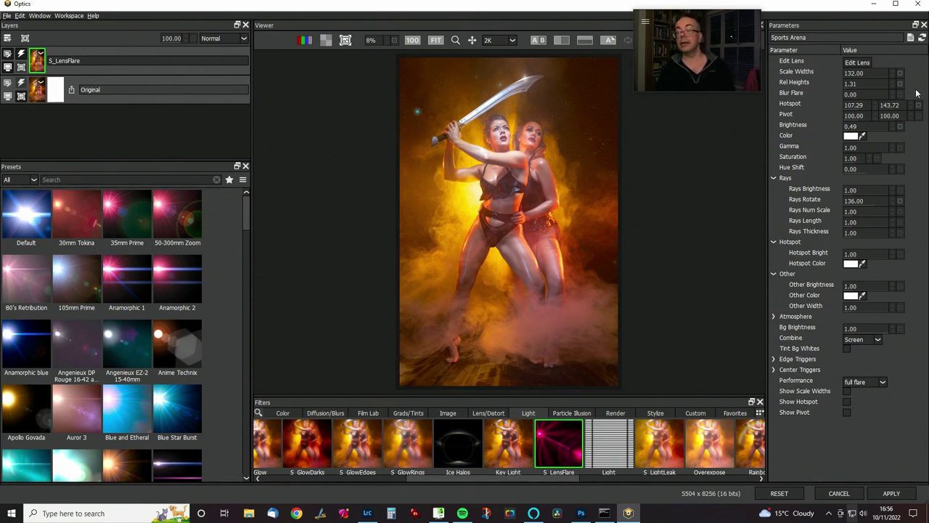
pyautogui.moveTo(851, 74); pyautogui.dragTo(886, 72)
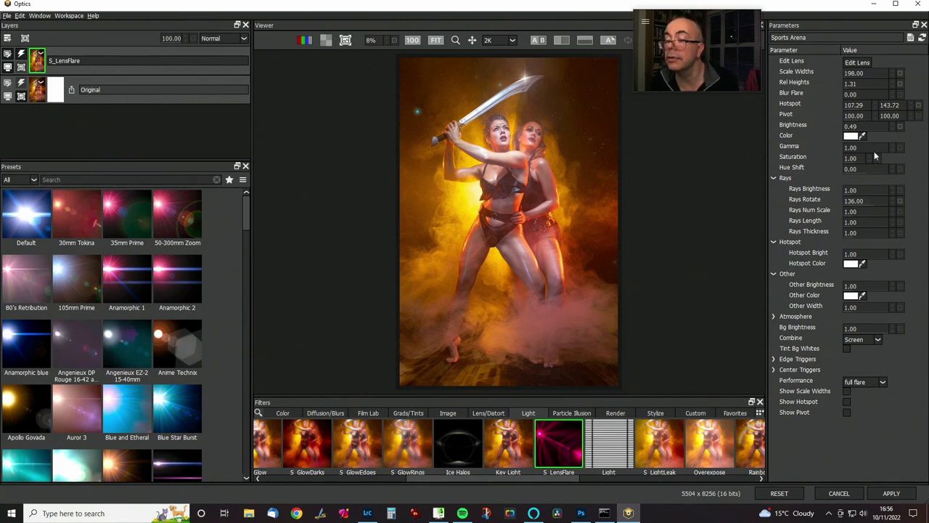
pyautogui.moveTo(861, 127); pyautogui.dragTo(859, 127)
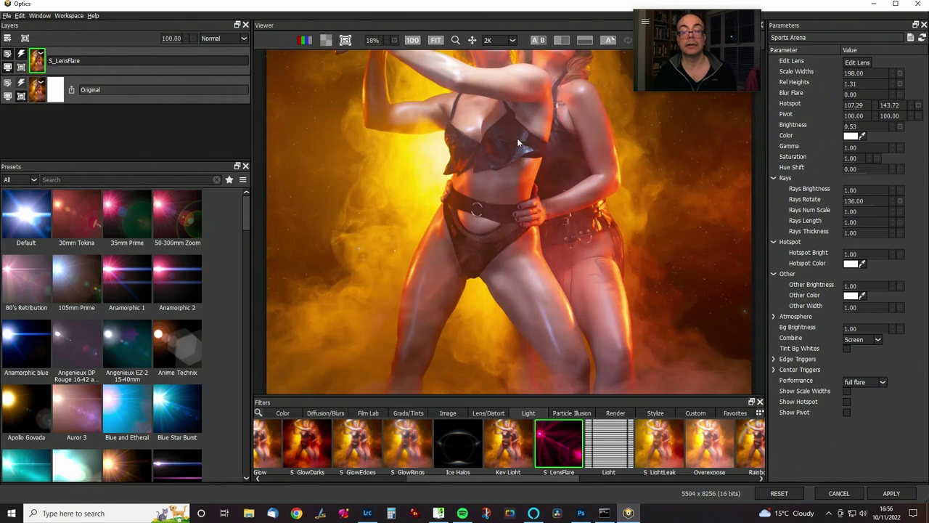
# Reposition the flare's hotspot on the sword's edge at 107.36, 143.81 and hide the hotspot marker.
pyautogui.scroll(-3, 512, 123)
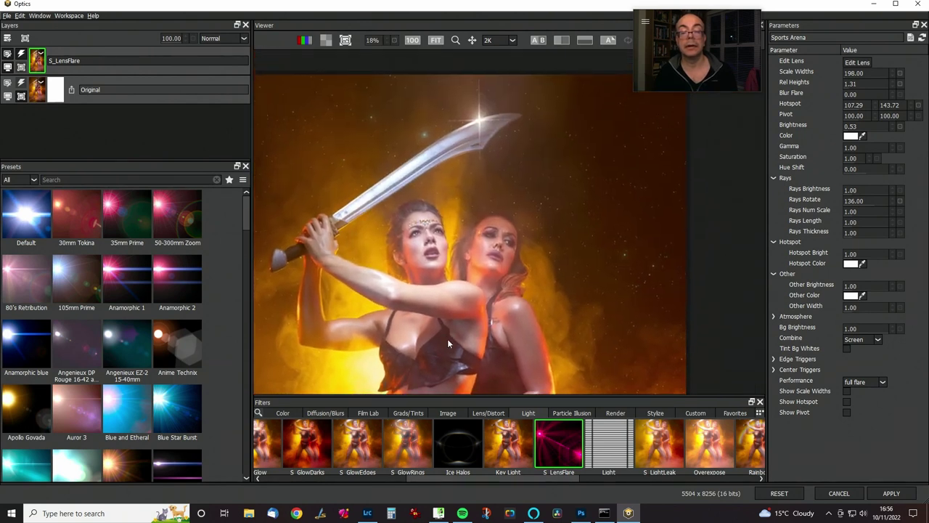
pyautogui.click(390, 39)
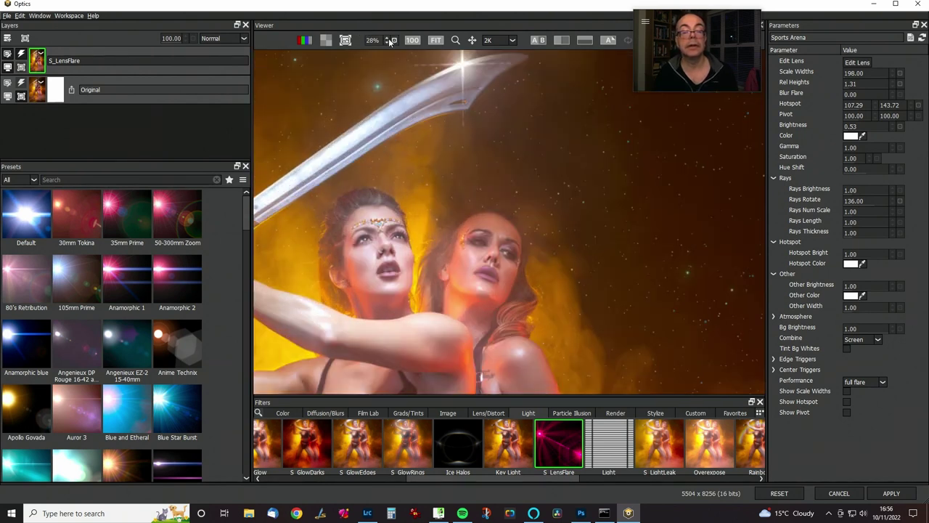
pyautogui.moveTo(482, 93); pyautogui.dragTo(538, 174)
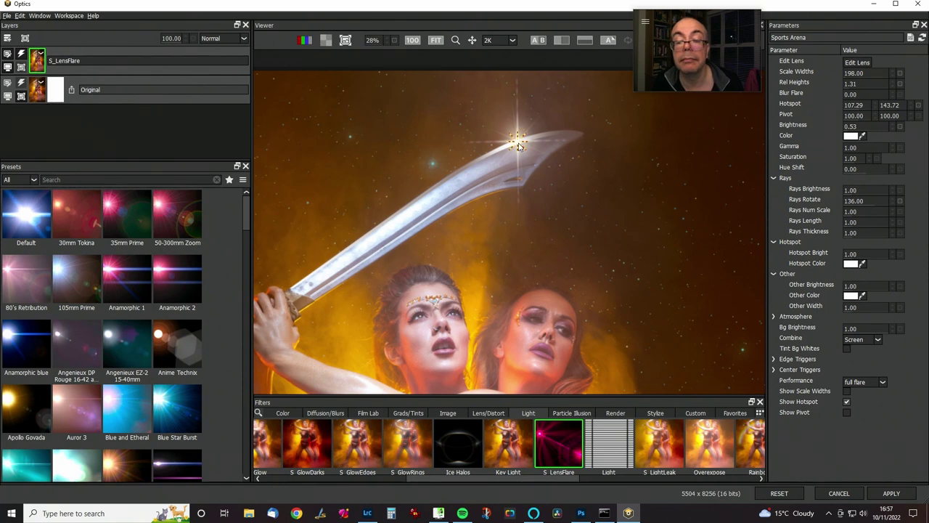
pyautogui.moveTo(518, 146); pyautogui.dragTo(520, 145)
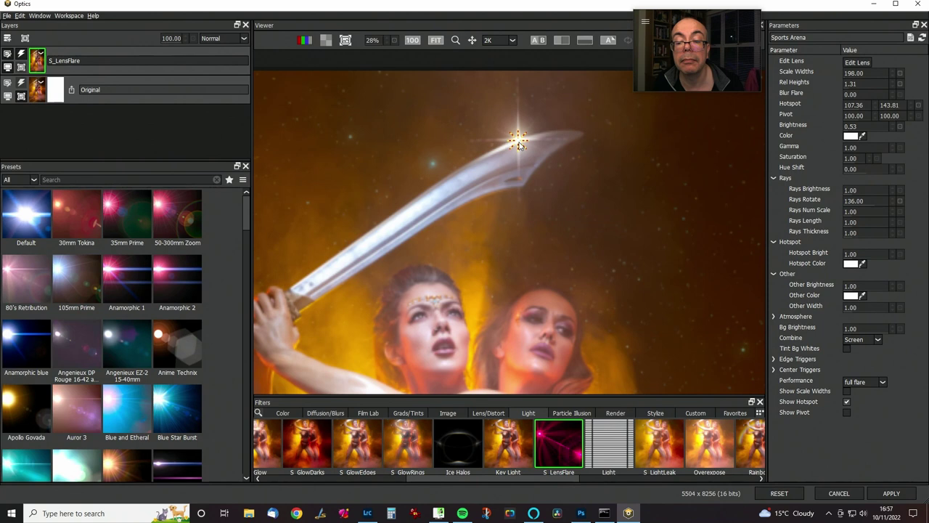
pyautogui.click(846, 401)
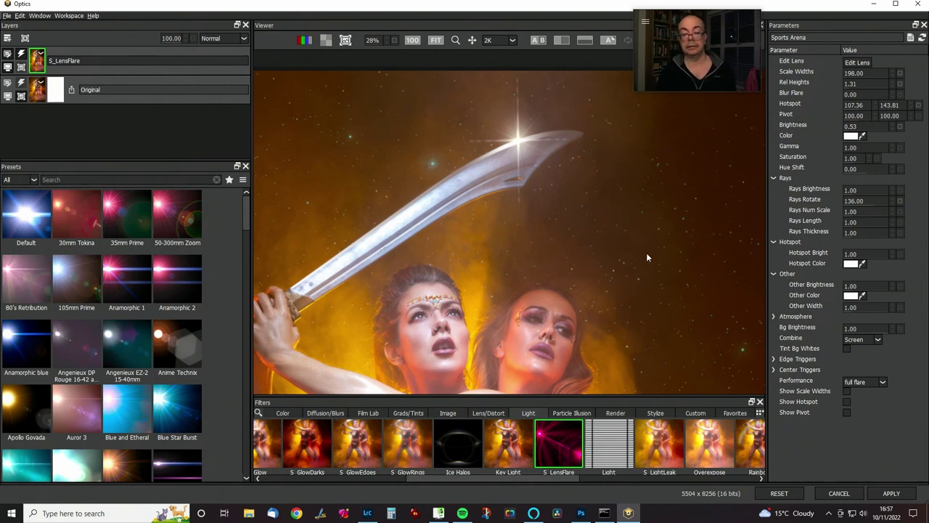
# Lower the flare's Brightness to 0.45, apply the effect and bring the Photoshop document to the front.
pyautogui.click(435, 41)
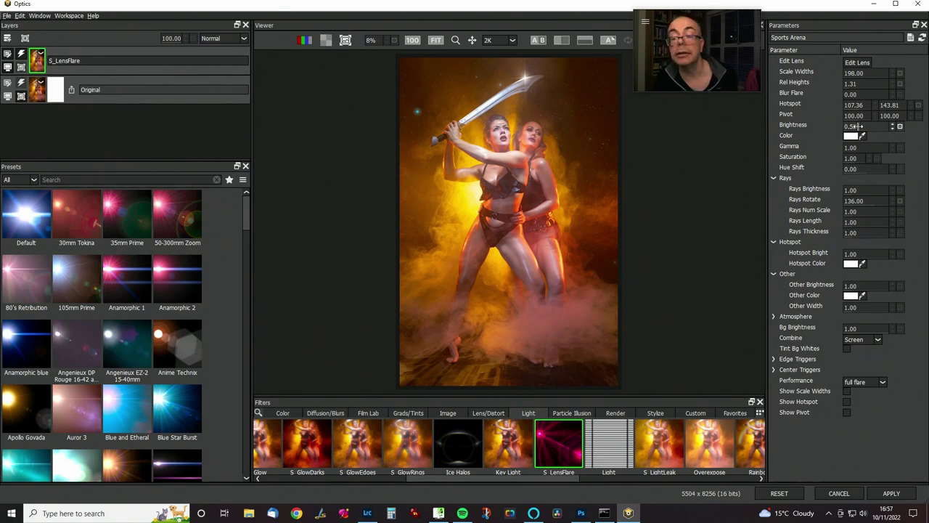
pyautogui.moveTo(858, 126); pyautogui.dragTo(849, 126)
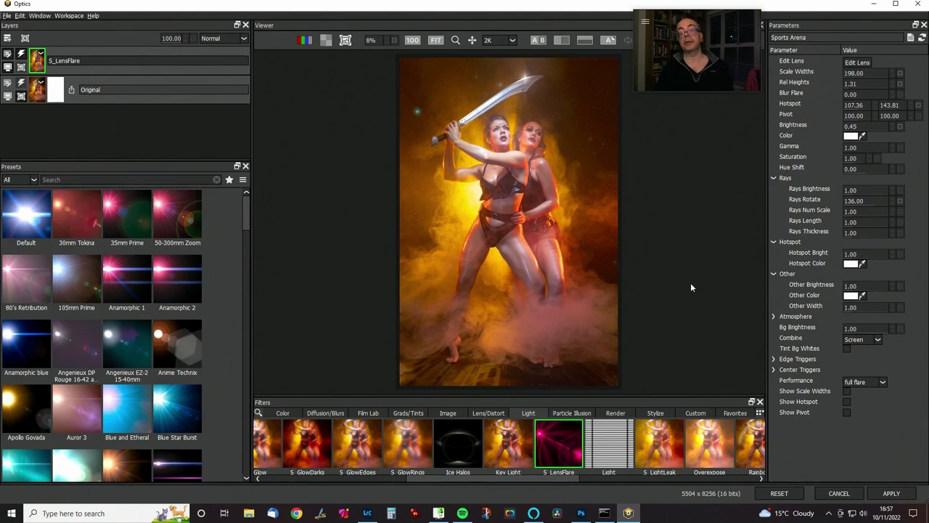
pyautogui.click(891, 493)
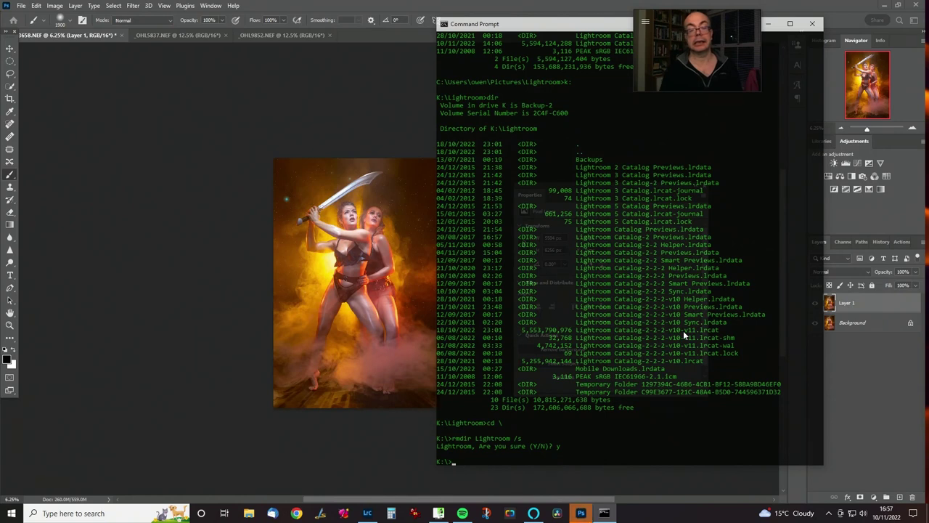
pyautogui.click(592, 7)
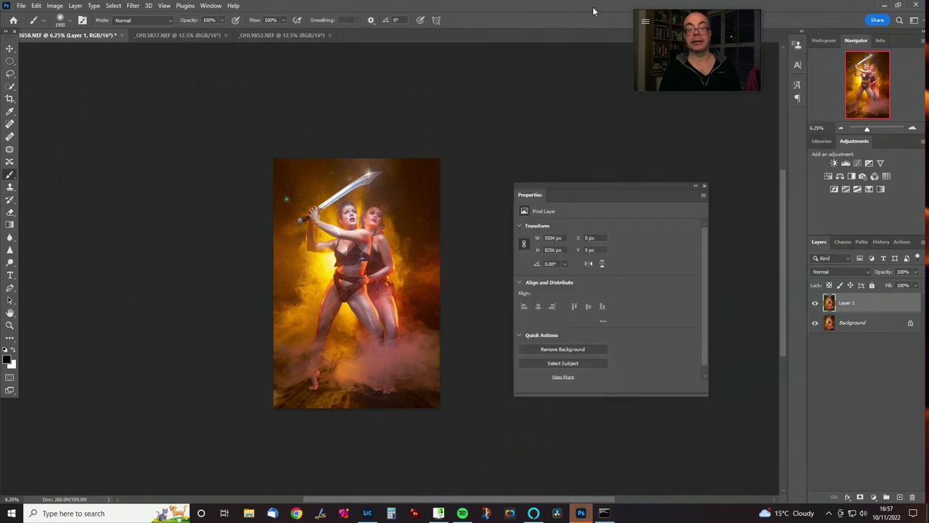
# Compare the image with and without the flare layer, reduce that layer's opacity to 74% and merge it into the background.
pyautogui.click(814, 303)
pyautogui.click(815, 303)
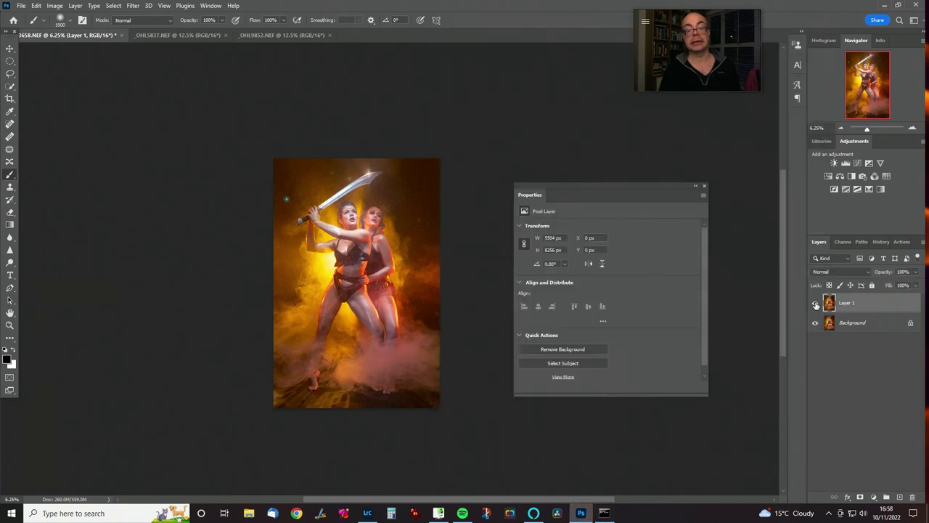
pyautogui.moveTo(884, 272)
pyautogui.mouseDown()
pyautogui.moveTo(862, 275)
pyautogui.moveTo(876, 272)
pyautogui.mouseUp()
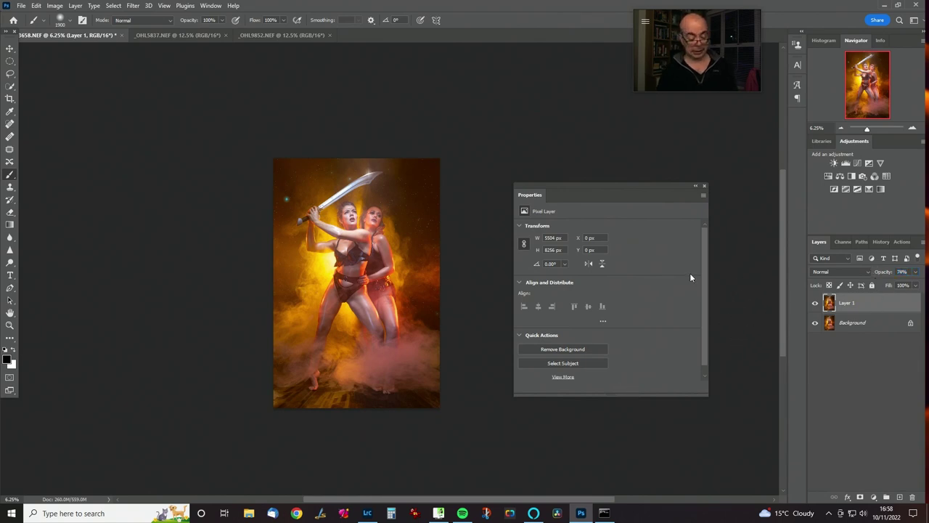
pyautogui.hotkey('ctrl', 'e')
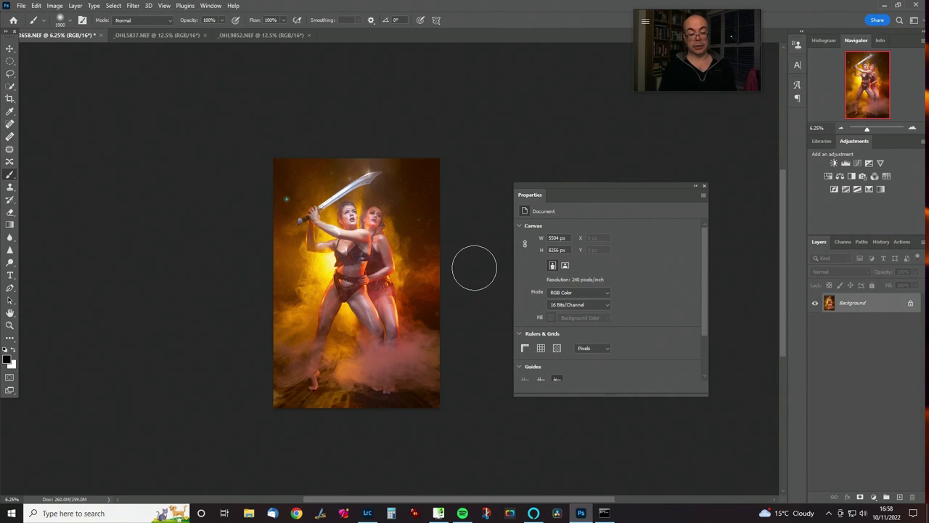
# Duplicate the background layer and use Apply Image on the copy with the merged RGB source, Multiply blending and 100% opacity.
pyautogui.hotkey('ctrl', '+')
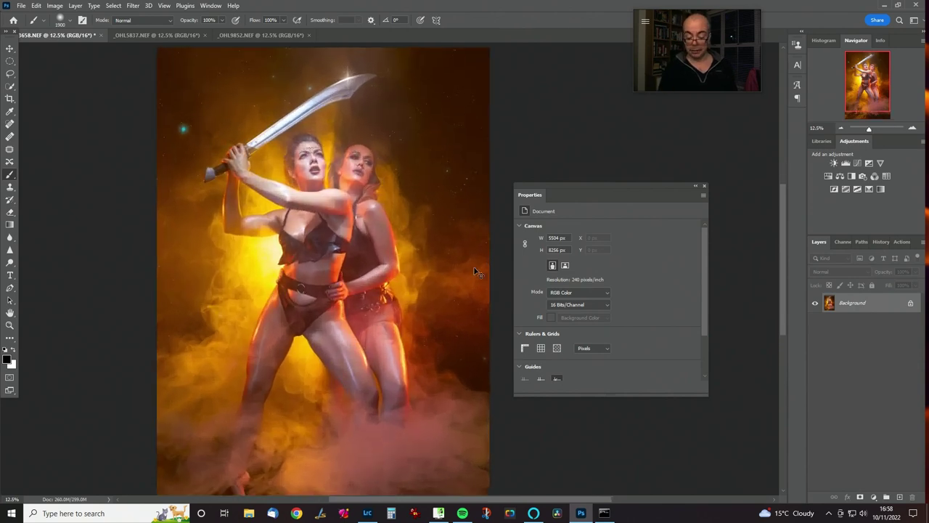
pyautogui.hotkey('ctrl', '-')
pyautogui.hotkey('ctrl', 'j')
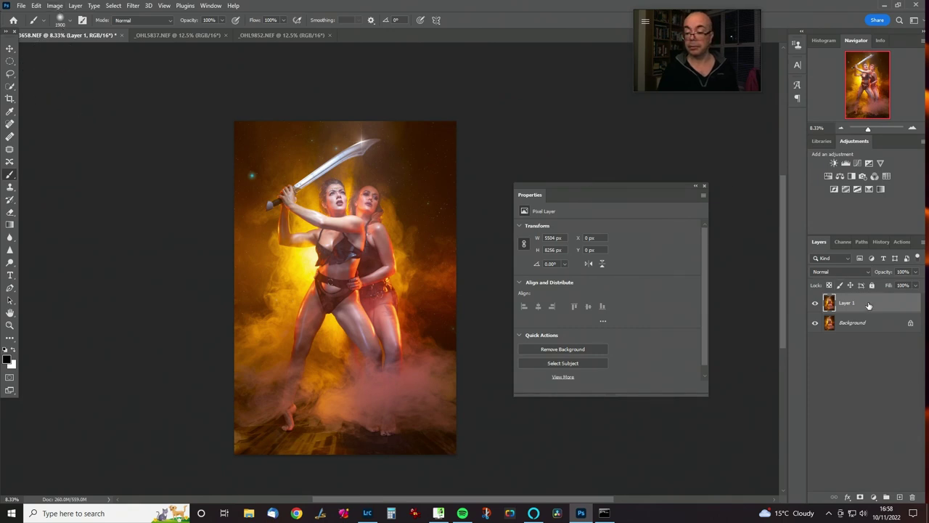
pyautogui.click(57, 7)
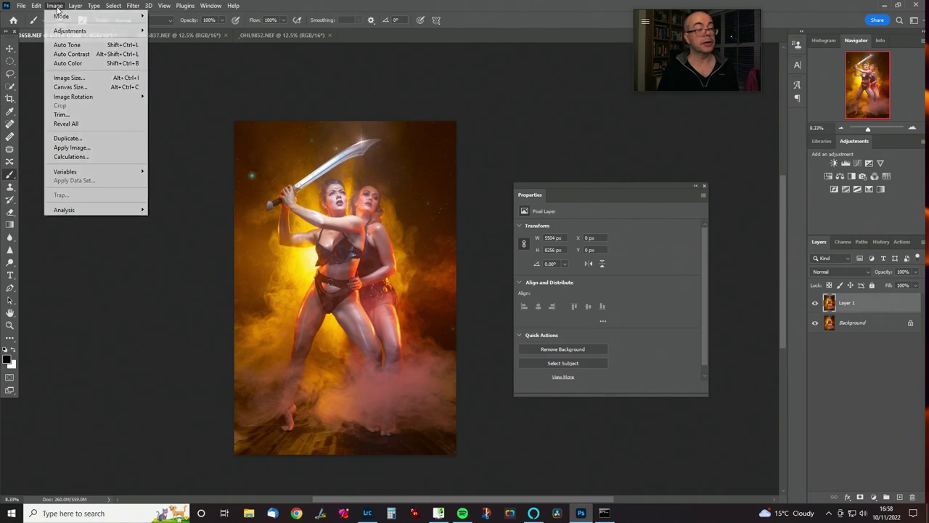
pyautogui.click(73, 148)
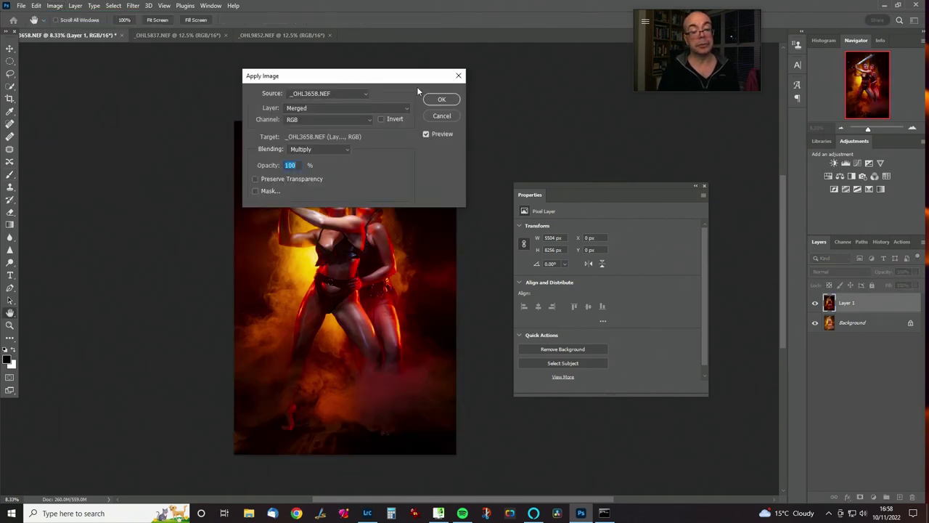
pyautogui.moveTo(397, 78); pyautogui.dragTo(163, 87)
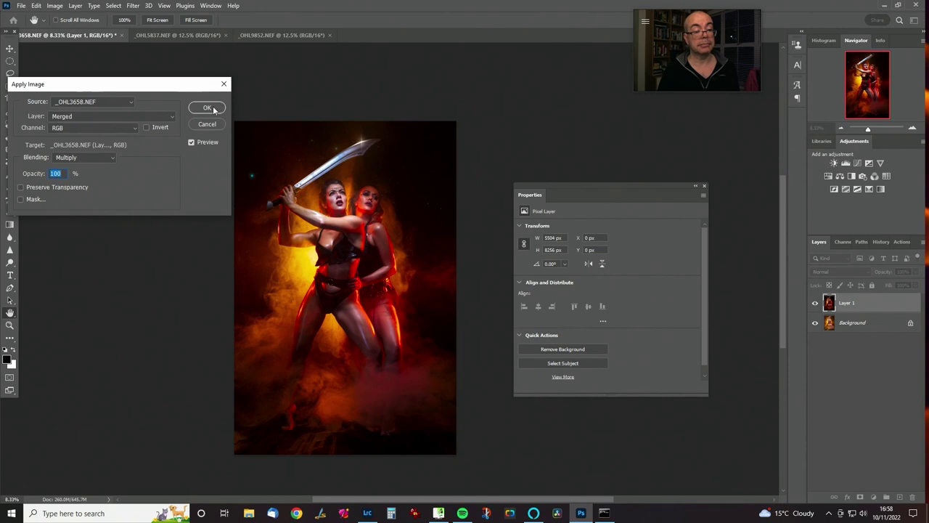
pyautogui.click(207, 108)
pyautogui.press('b')
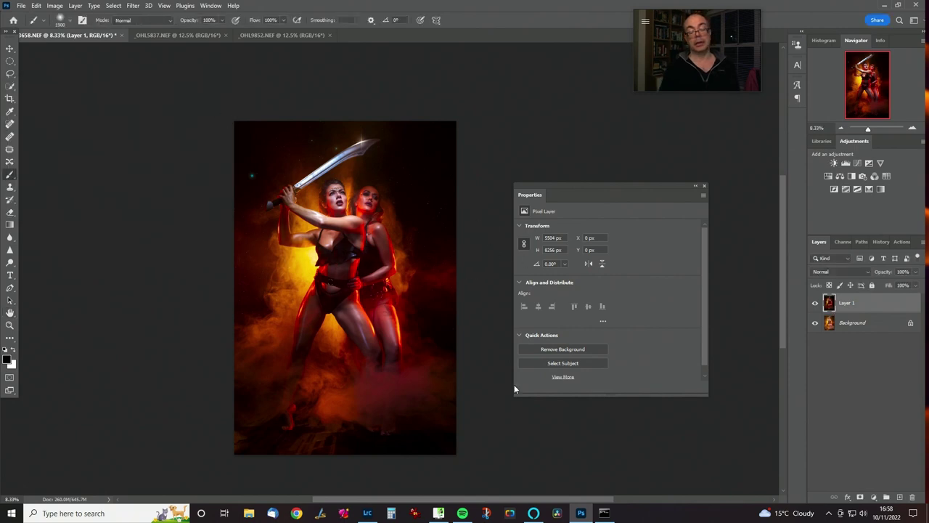
# Set the duplicated layer's blend mode to Screen and apply a Gaussian Blur with a 45-pixel radius to it.
pyautogui.click(842, 273)
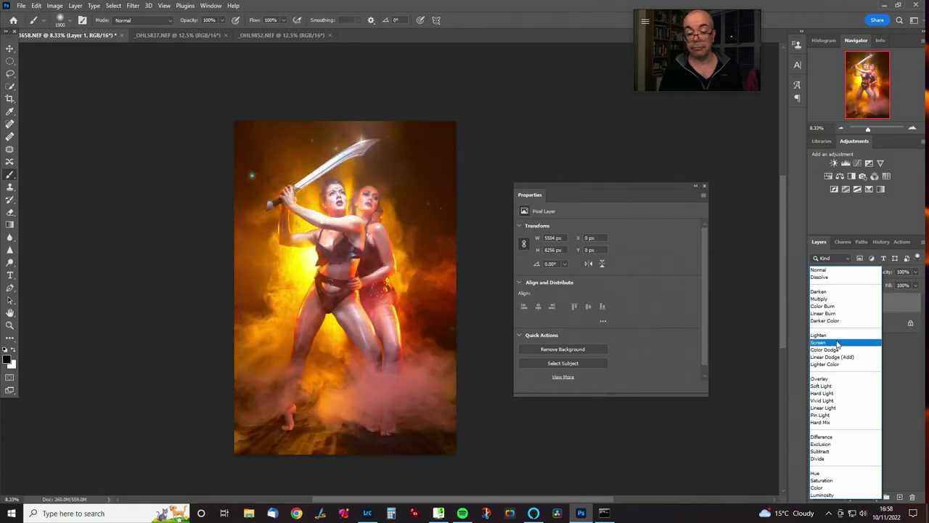
pyautogui.click(837, 343)
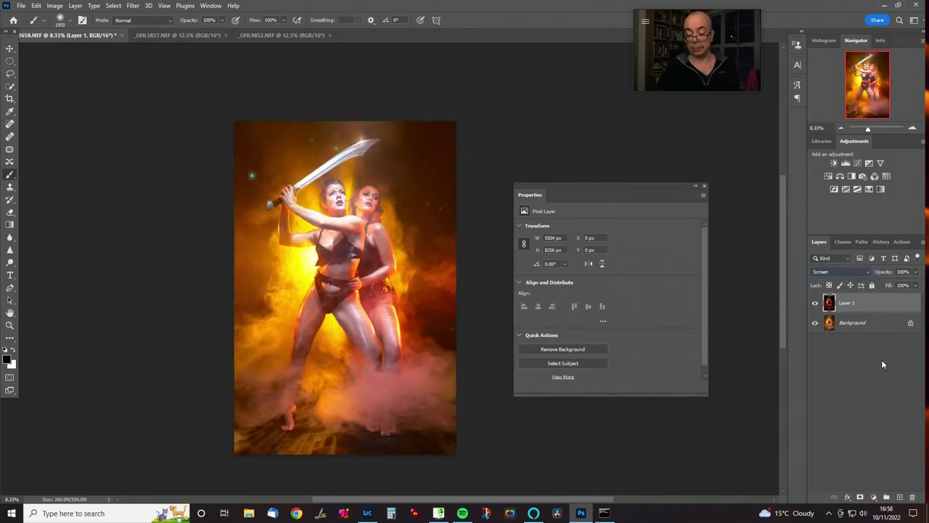
pyautogui.hotkey('ctrl', 'alt', 'f')
pyautogui.write('3')
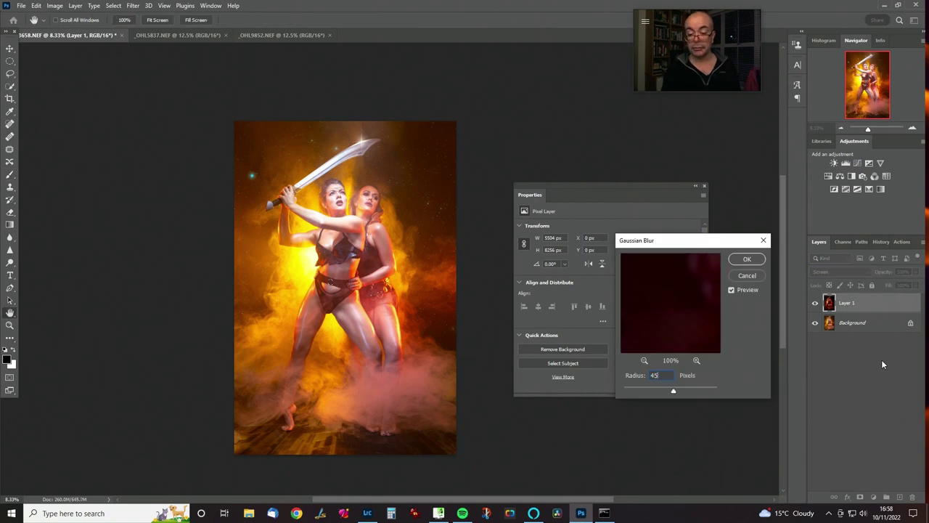
pyautogui.press('Return')
pyautogui.press('b')
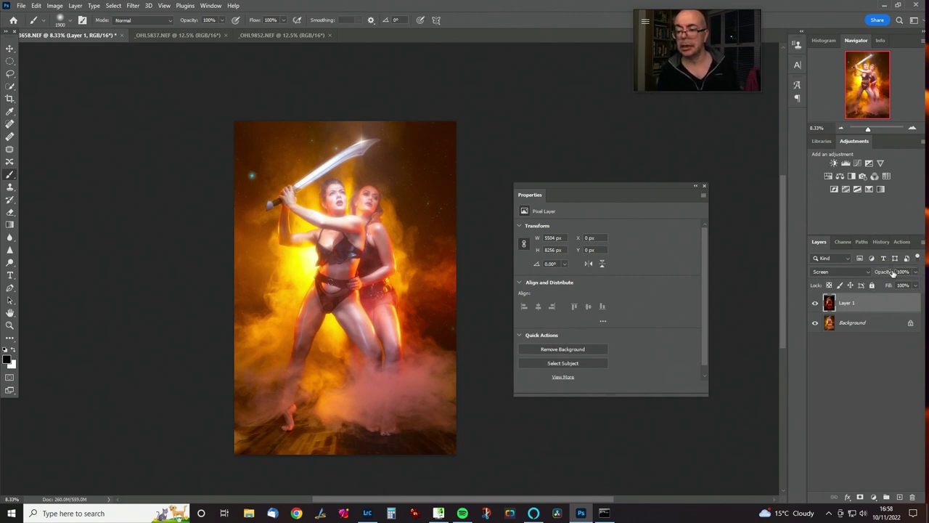
# Reduce the blurred Screen layer's opacity to 16% and compare the image with and without it, both whole and close up.
pyautogui.moveTo(885, 271); pyautogui.dragTo(843, 285)
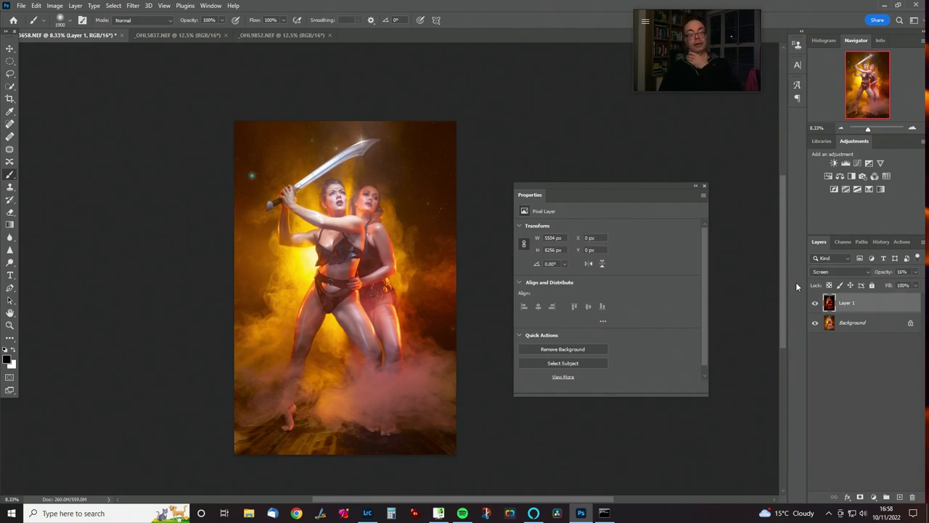
pyautogui.click(814, 303)
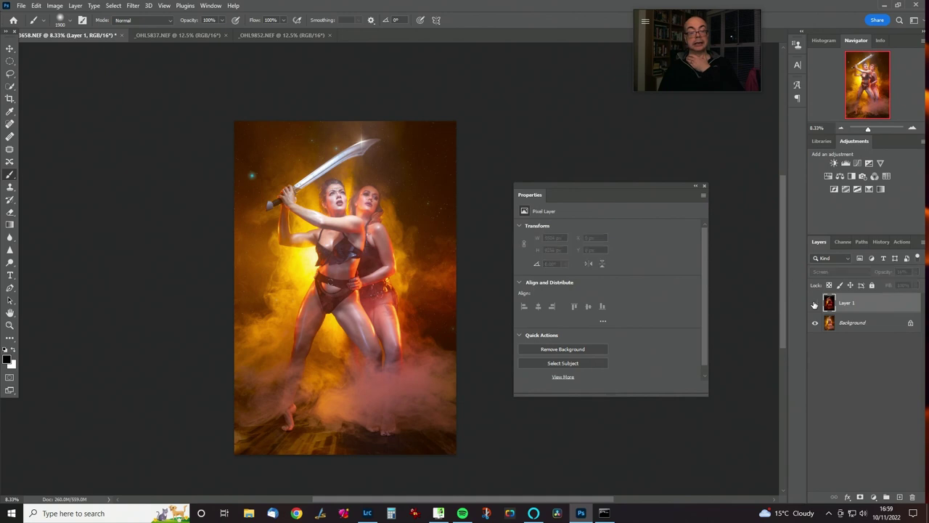
pyautogui.click(814, 304)
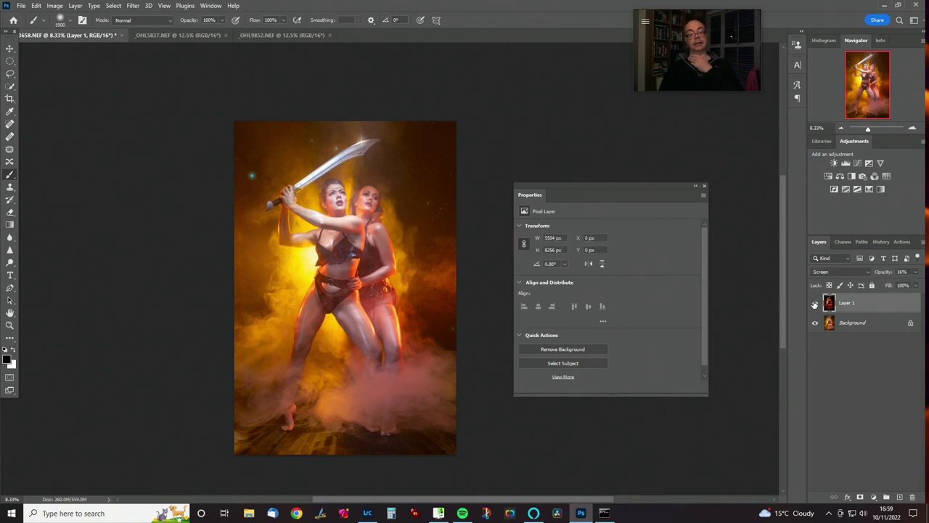
pyautogui.hotkey('ctrl', '-')
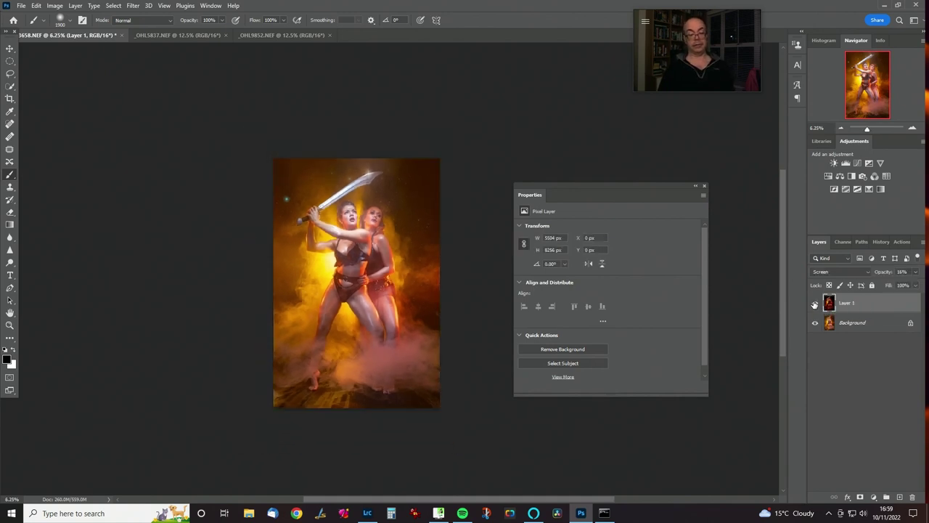
pyautogui.hotkey('ctrl', '+')
pyautogui.hotkey('ctrl', '+')
pyautogui.hotkey('ctrl', '+')
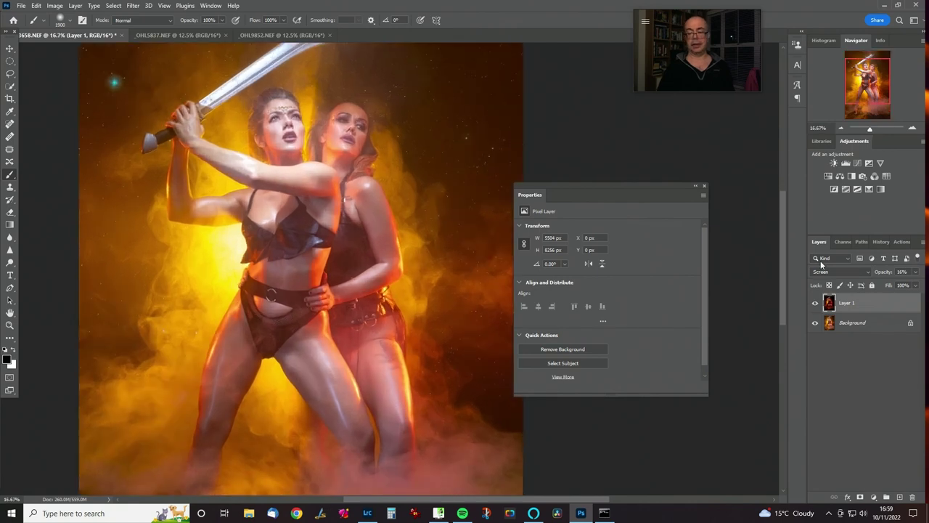
pyautogui.click(815, 304)
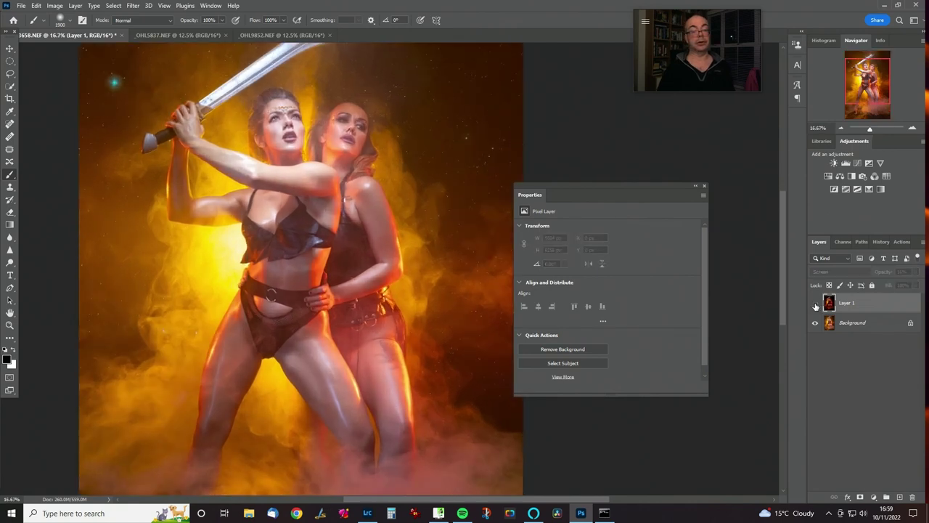
pyautogui.click(815, 306)
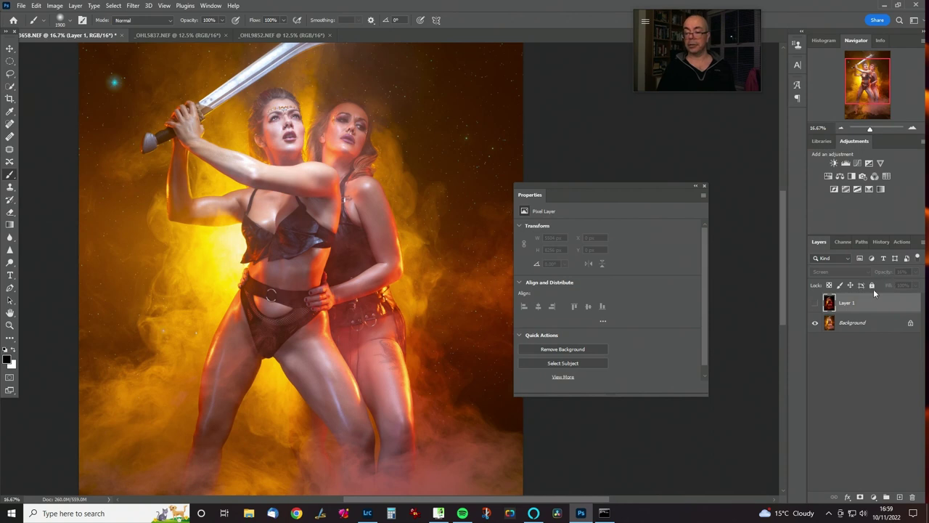
# Lower the glow layer's opacity to 6% and compare the image with and without it, close up and fitted to the window.
pyautogui.click(814, 304)
pyautogui.moveTo(889, 276); pyautogui.dragTo(870, 277)
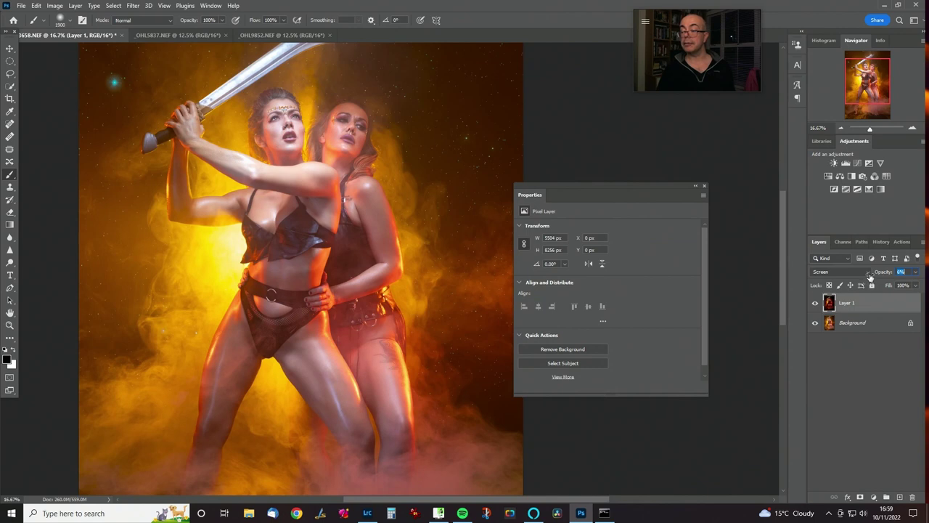
pyautogui.click(815, 303)
pyautogui.click(815, 303)
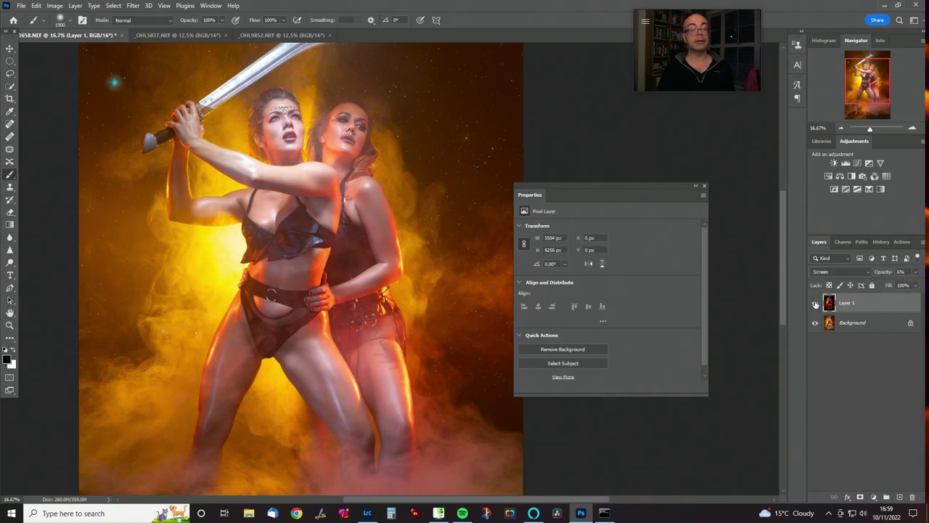
pyautogui.click(815, 303)
pyautogui.click(815, 304)
pyautogui.hotkey('ctrl', '0')
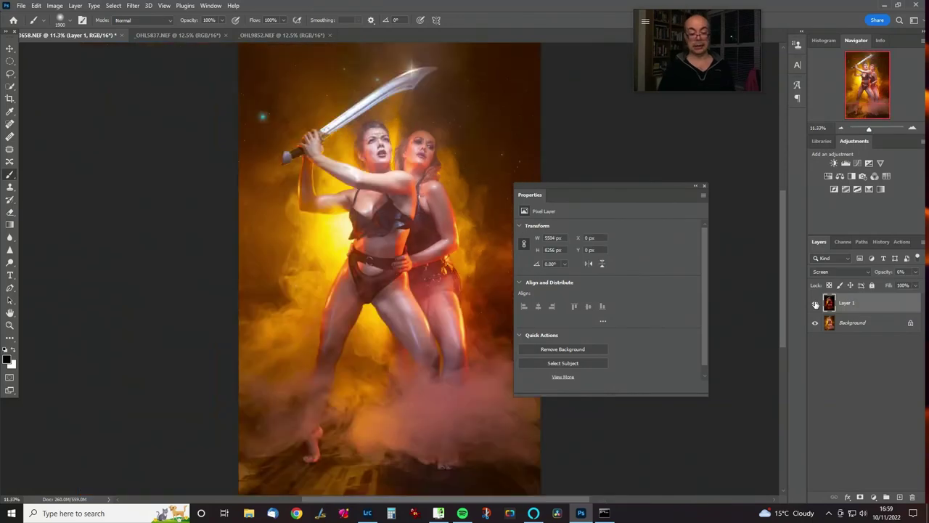
pyautogui.click(815, 303)
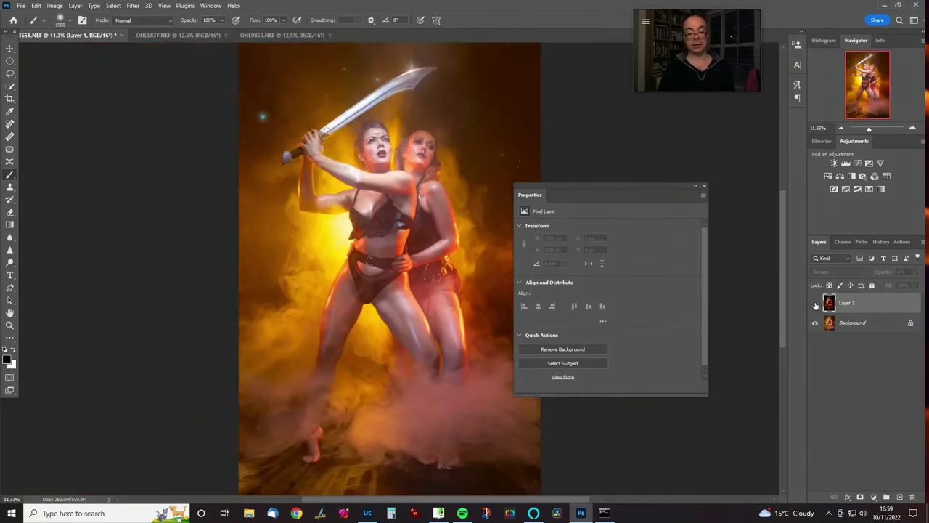
pyautogui.click(814, 303)
pyautogui.click(815, 304)
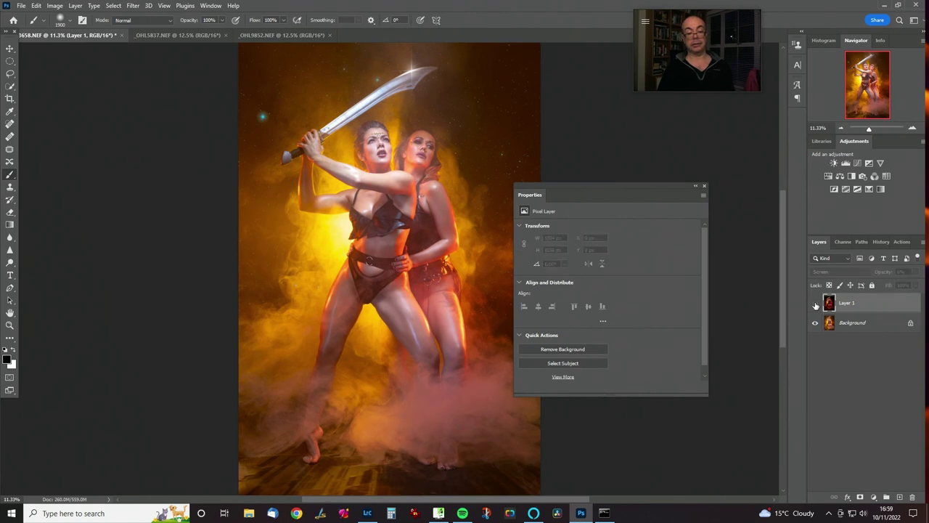
pyautogui.click(814, 303)
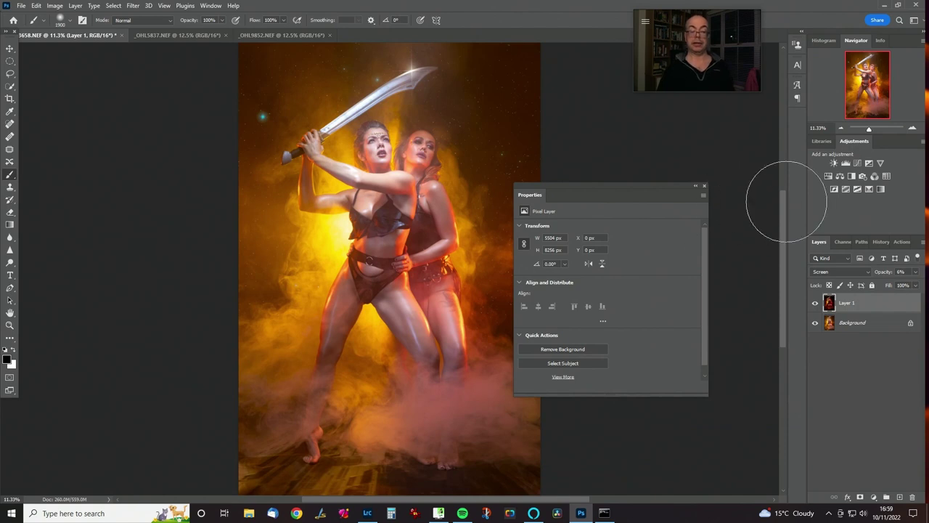
# Compare the image with and without the glow layer at 2% opacity and delete that layer.
pyautogui.moveTo(887, 274); pyautogui.dragTo(882, 275)
pyautogui.click(815, 305)
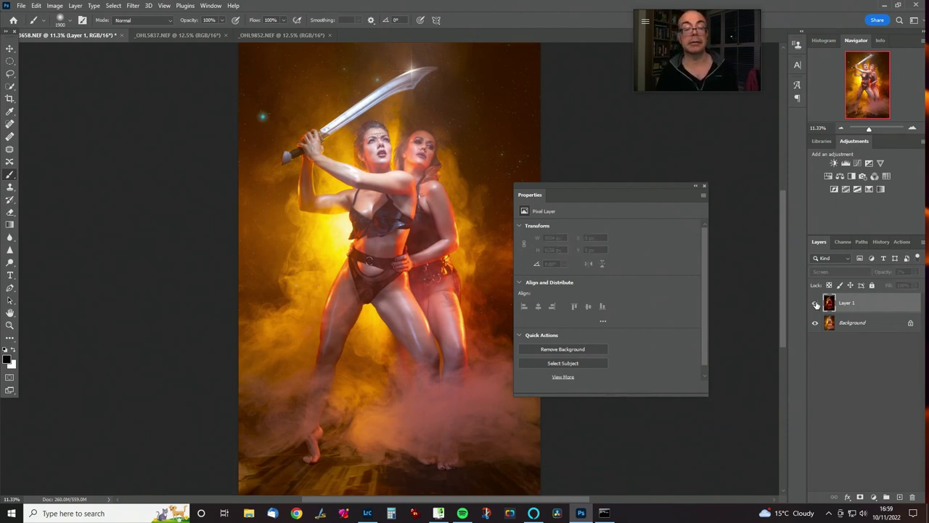
pyautogui.click(815, 305)
pyautogui.moveTo(894, 302); pyautogui.dragTo(912, 496)
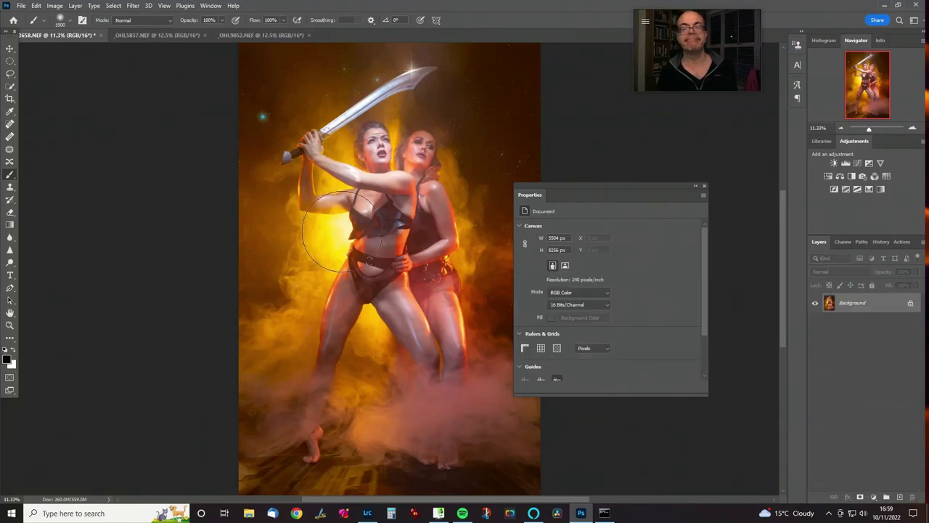
# Save the composite document and close the floating Properties panel.
pyautogui.click(10, 251)
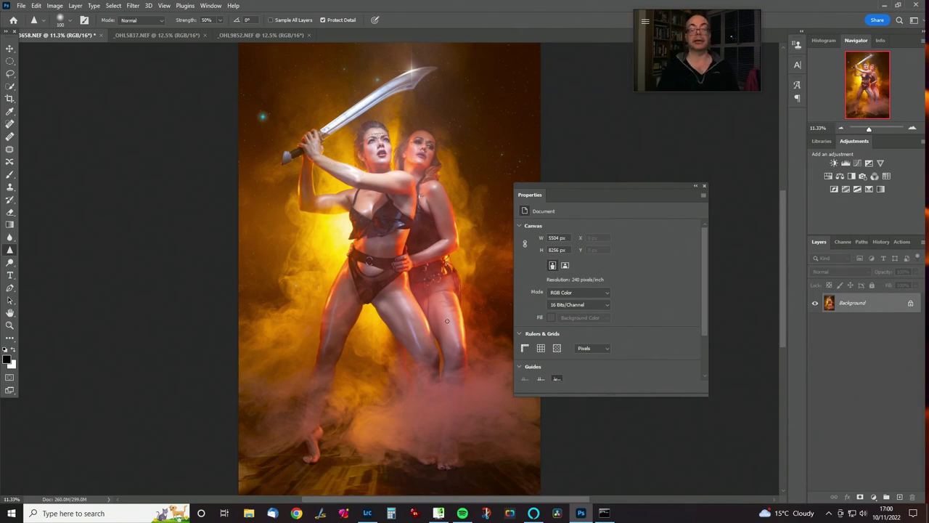
pyautogui.hotkey('ctrl', '-')
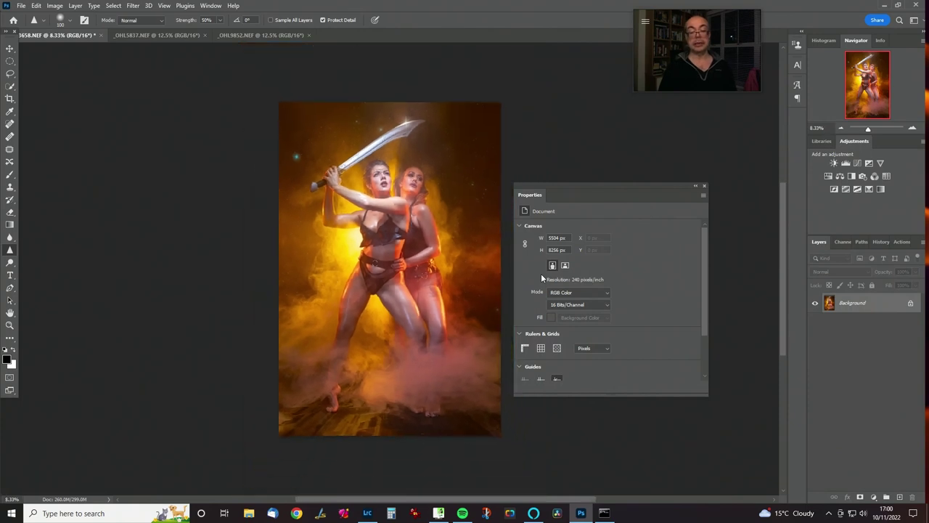
pyautogui.moveTo(598, 187); pyautogui.dragTo(727, 178)
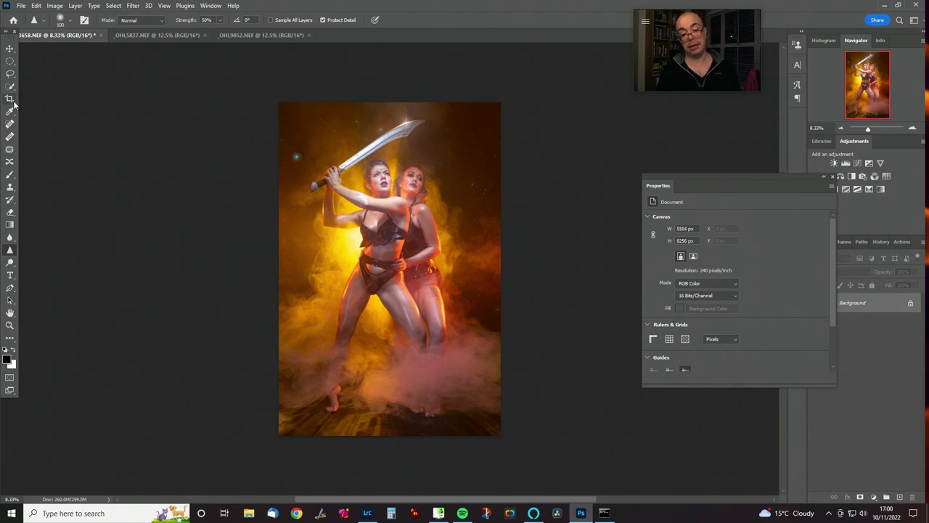
pyautogui.click(21, 7)
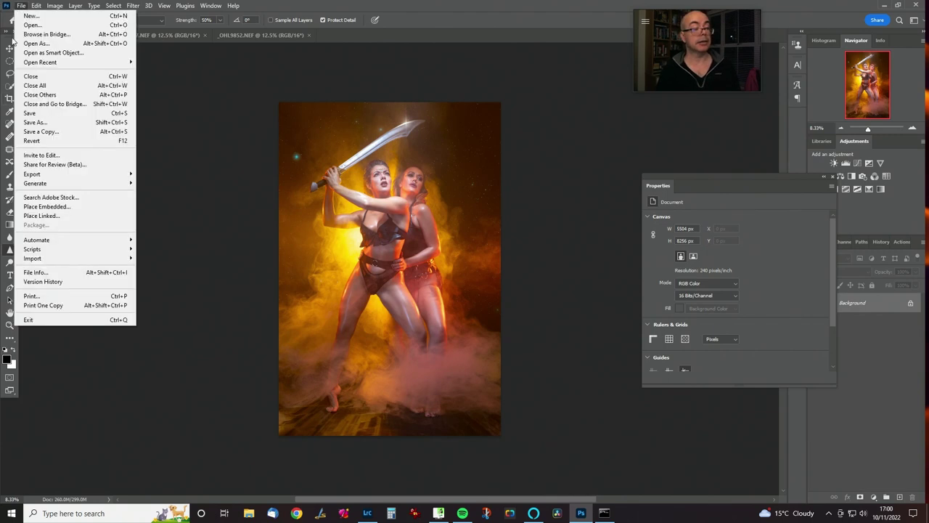
pyautogui.click(44, 113)
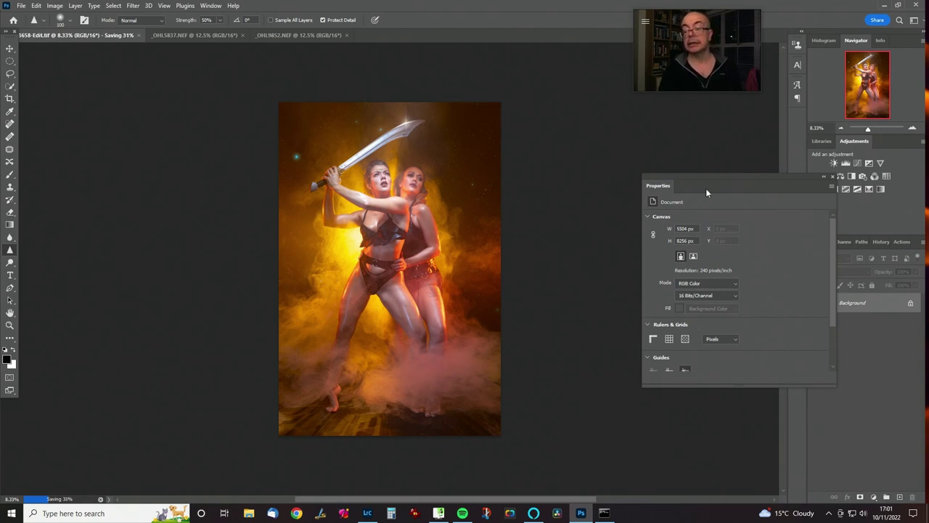
pyautogui.moveTo(720, 175); pyautogui.dragTo(630, 172)
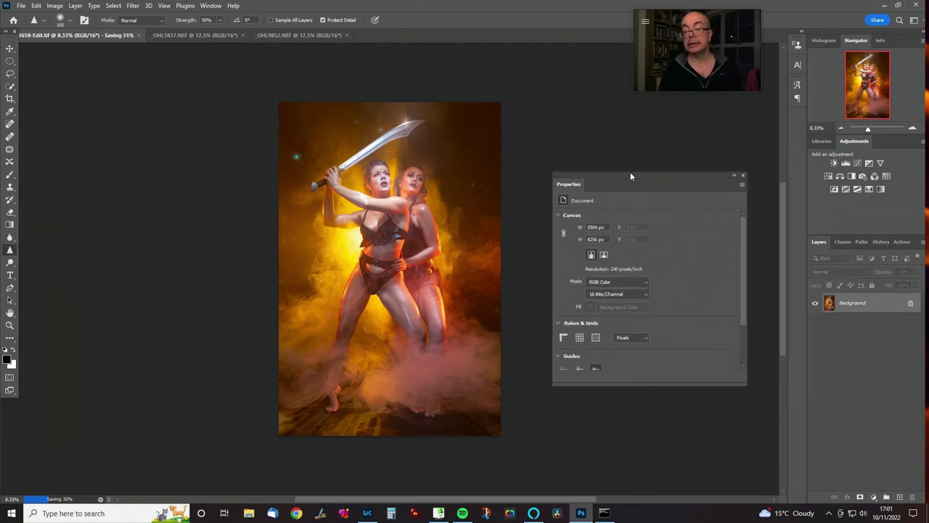
pyautogui.click(742, 172)
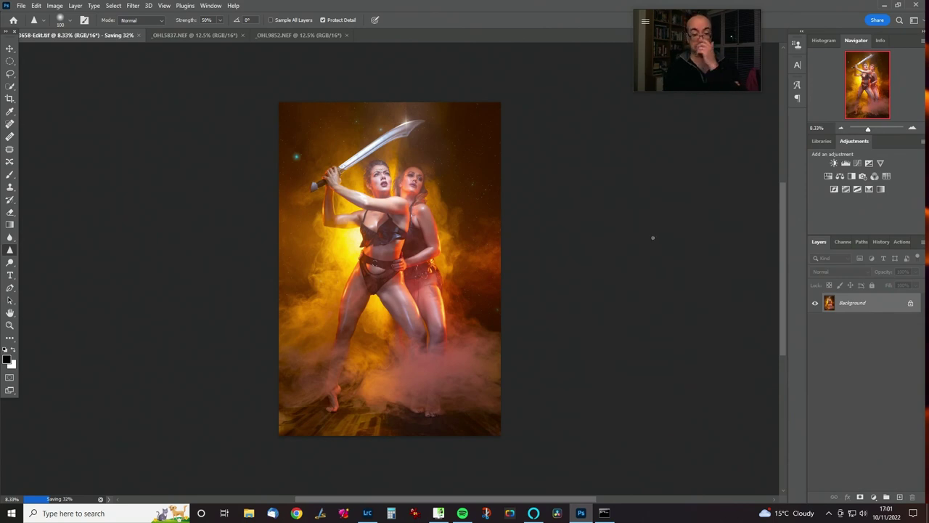
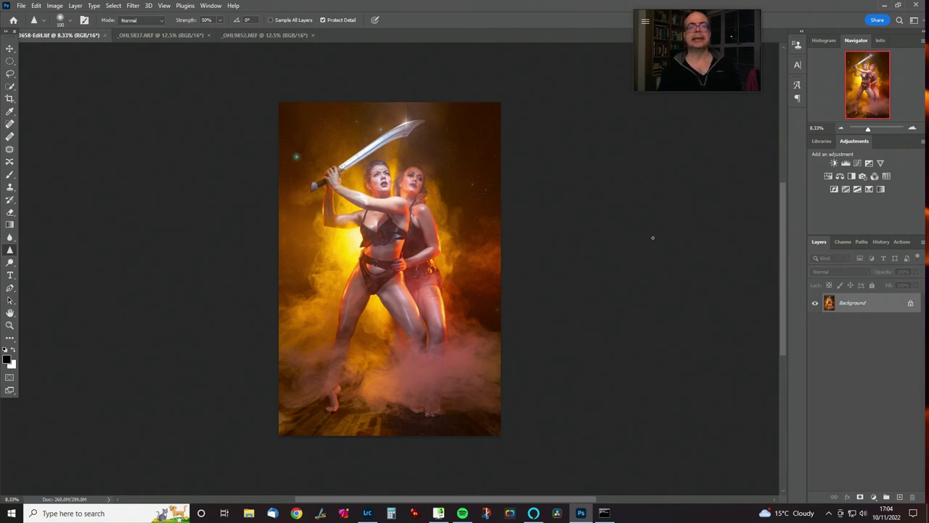
# Switch to Lightroom Classic and return from the Backgrounds collection to the previous folder containing _OHL3658-Edit.tif.
pyautogui.click(881, 7)
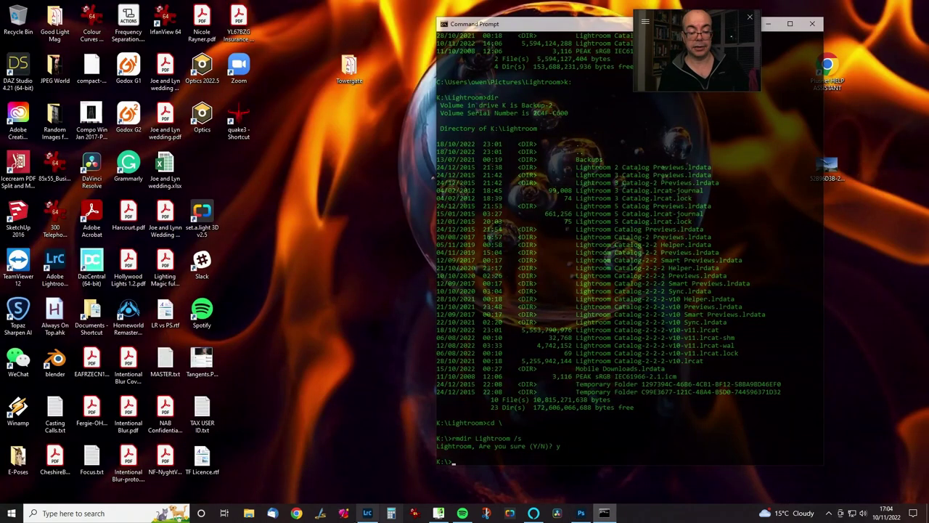
pyautogui.click(367, 513)
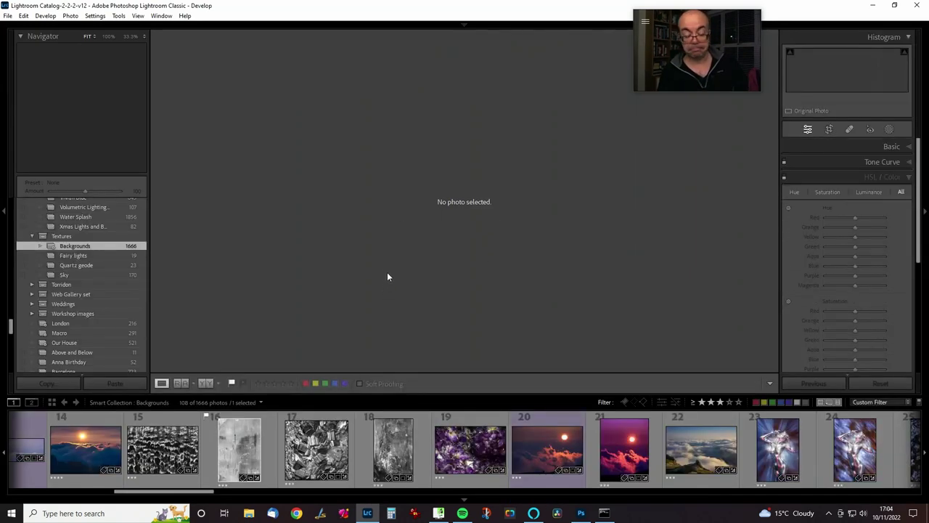
pyautogui.click(64, 402)
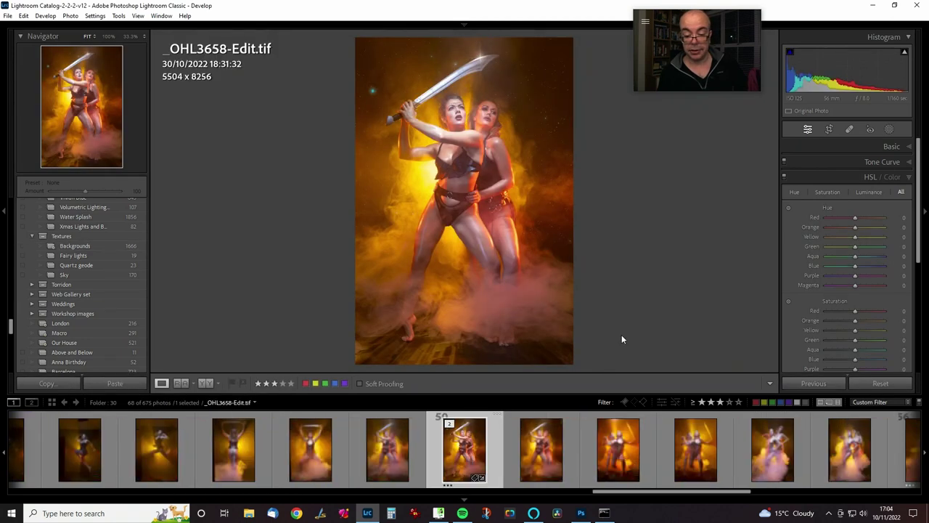
# Select _OHL3658-Edit.tif together with the photo following it in the filmstrip and open both in Compare view.
pyautogui.keyDown('ctrl'); pyautogui.click(540, 448); pyautogui.keyUp('ctrl')
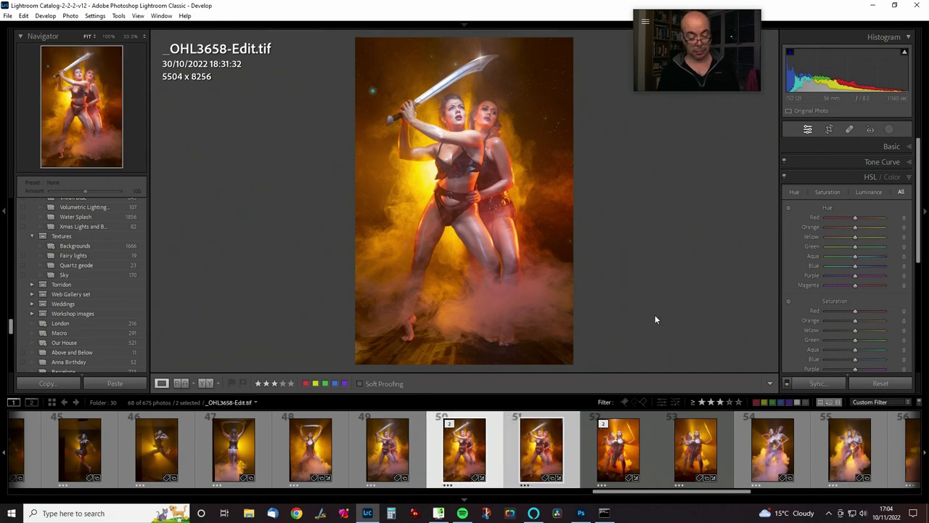
pyautogui.moveTo(703, 20); pyautogui.dragTo(849, 19)
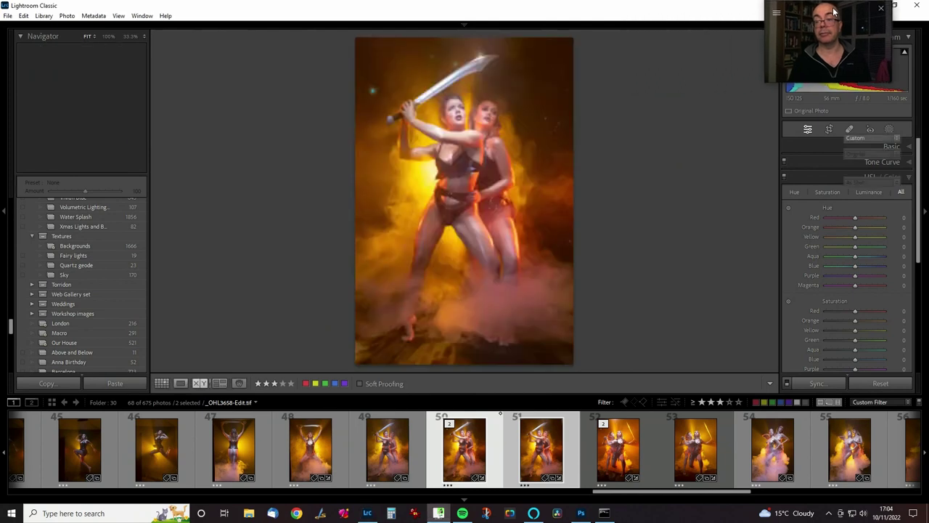
pyautogui.press('c')
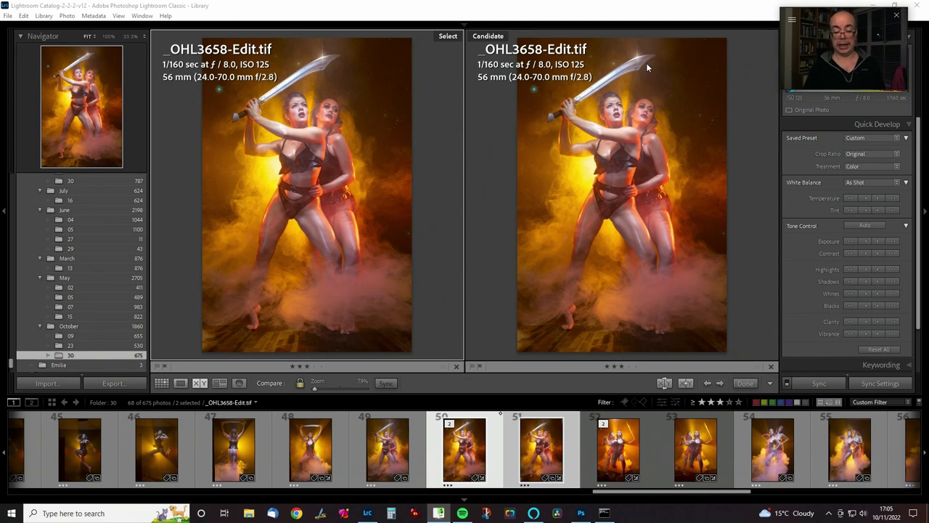
# Compare _OHL3658-Edit.tif side by side with _OHL3657.NEF and with the original _OHL3658.NEF.
pyautogui.keyDown('ctrl'); pyautogui.click(387, 455); pyautogui.keyUp('ctrl')
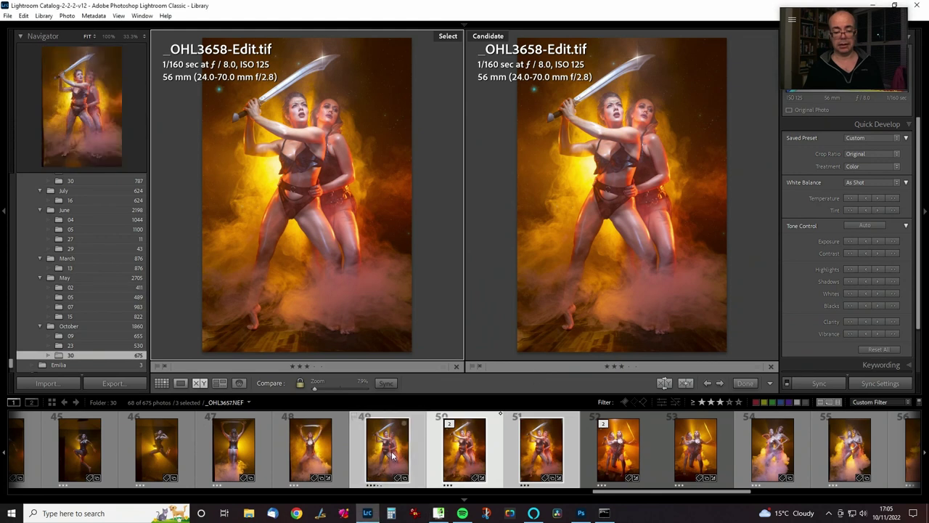
pyautogui.keyDown('ctrl'); pyautogui.click(544, 450); pyautogui.keyUp('ctrl')
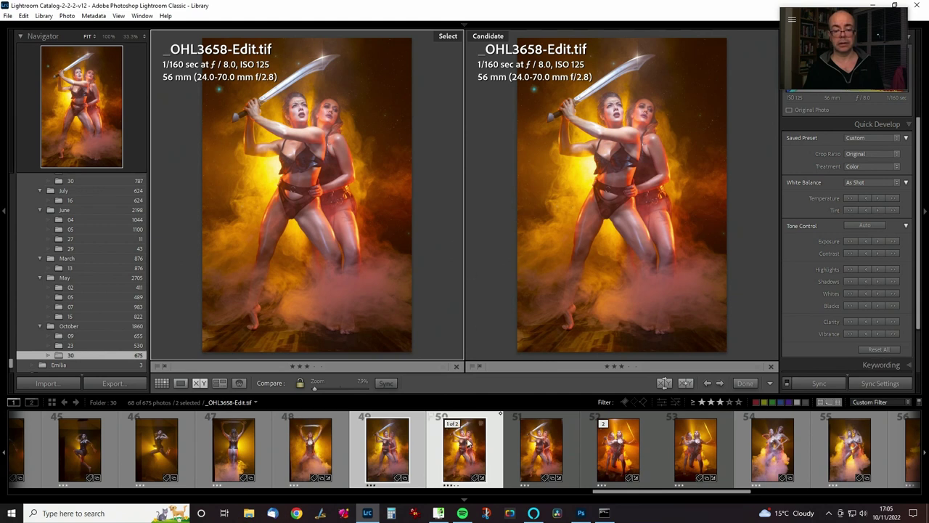
pyautogui.click(404, 450)
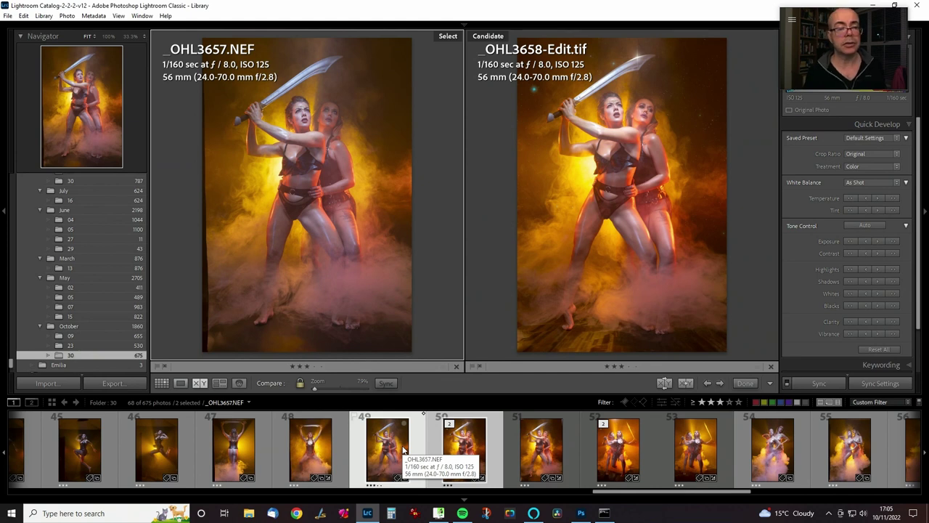
pyautogui.click(473, 450)
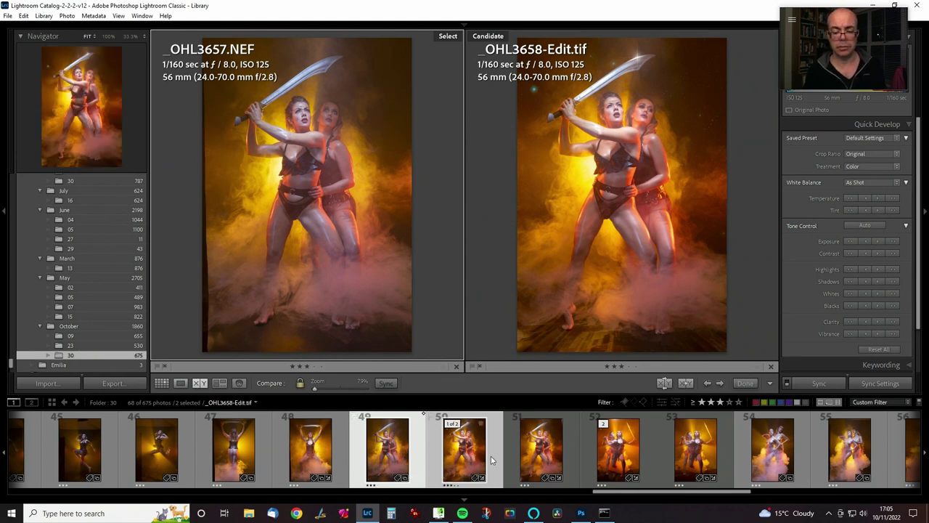
pyautogui.click(542, 450)
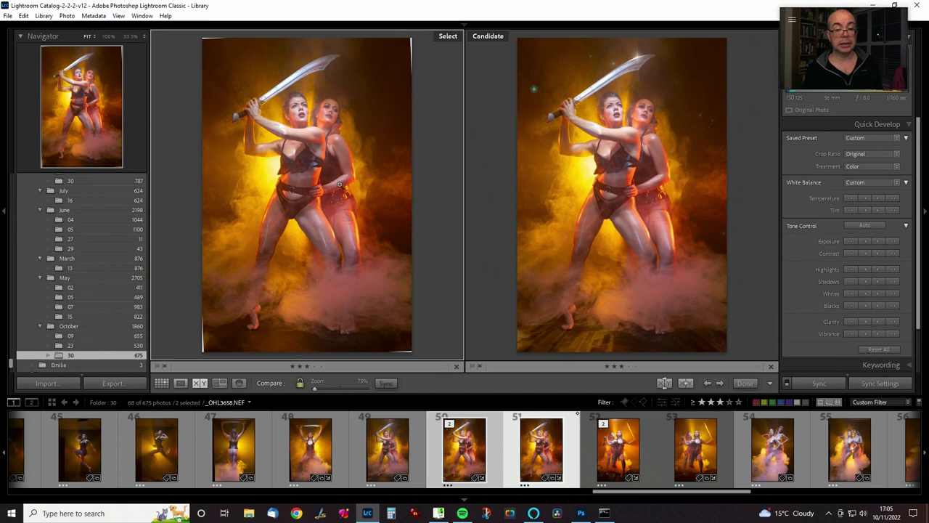
pyautogui.click(319, 193)
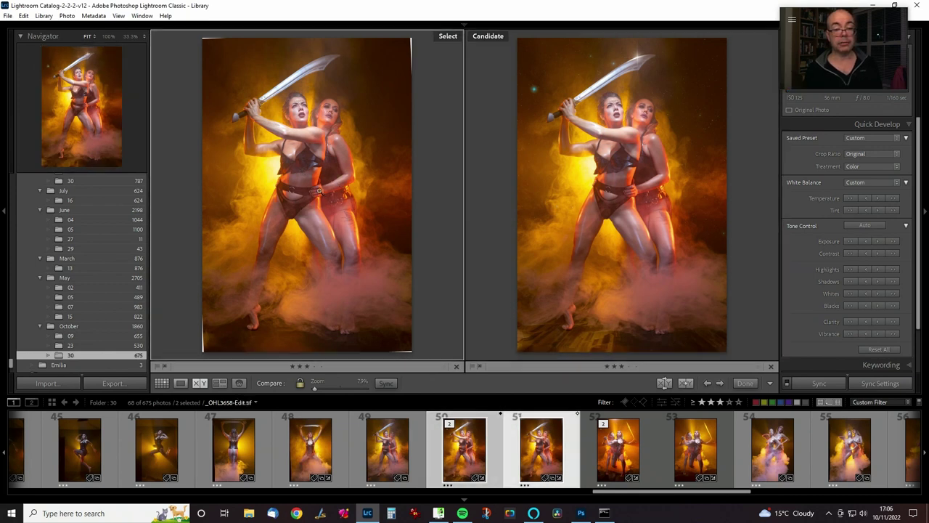
# Swap the two compared photos between select and candidate, open them in Develop and display _OHL3658.NEF.
pyautogui.click(524, 232)
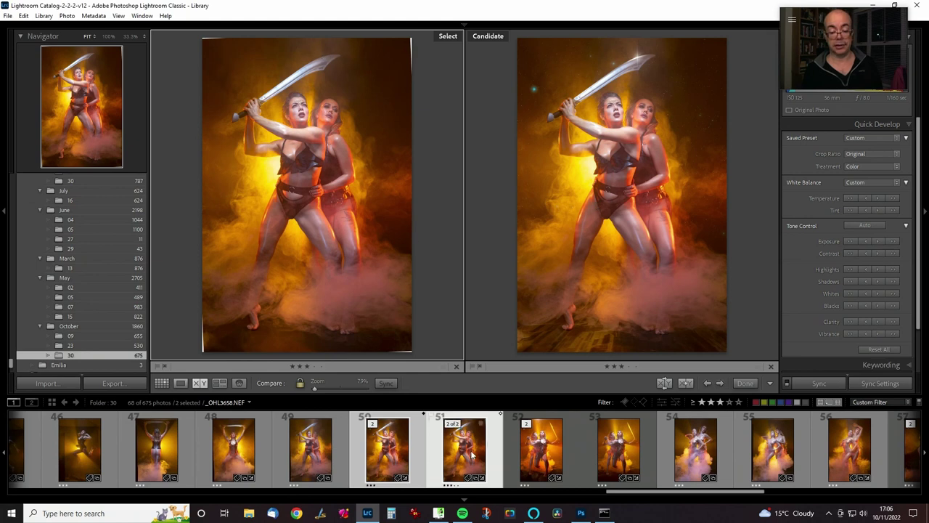
pyautogui.click(386, 454)
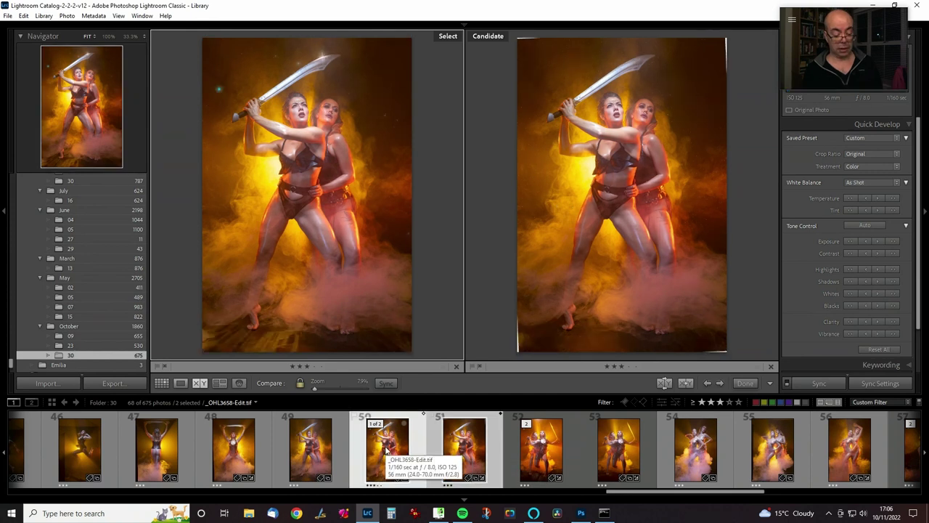
pyautogui.press('d')
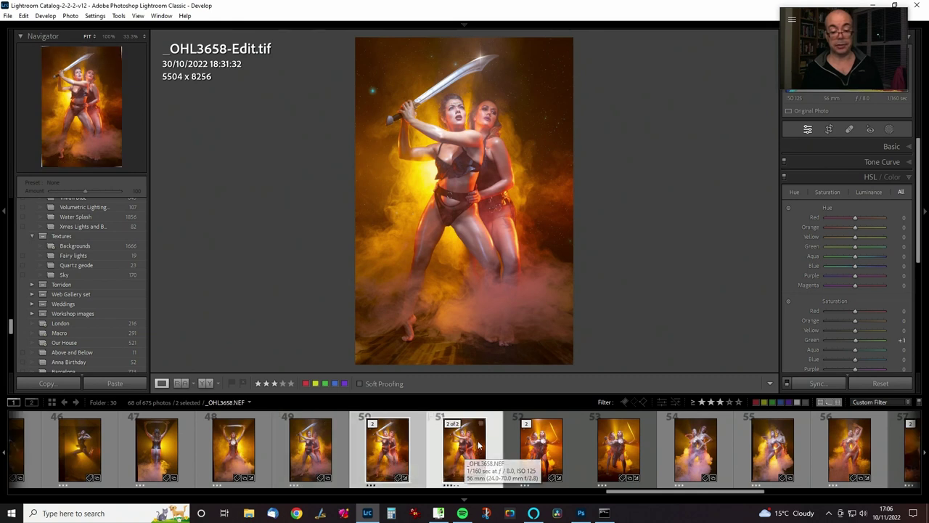
pyautogui.click(478, 445)
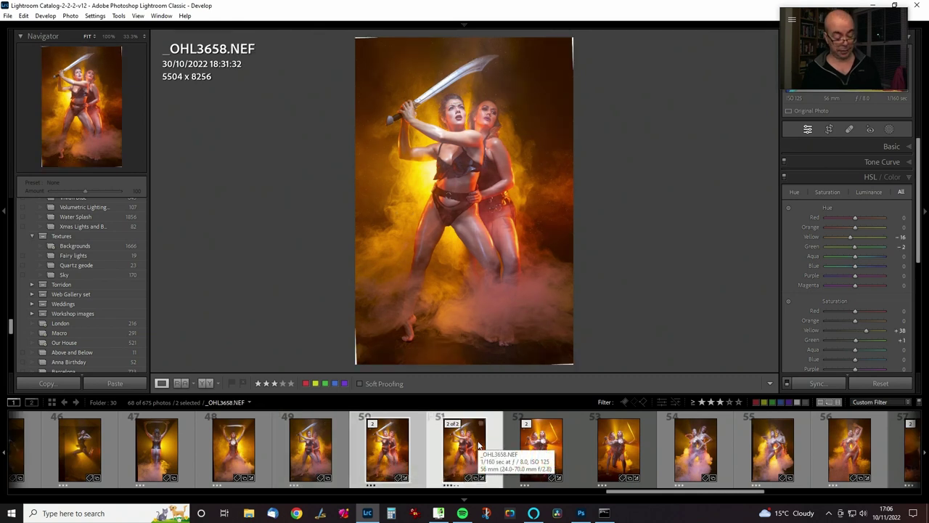
# Compare the before and after versions of _OHL3658.NEF repeatedly to examine the effect of its raw adjustments.
pyautogui.press('\\')
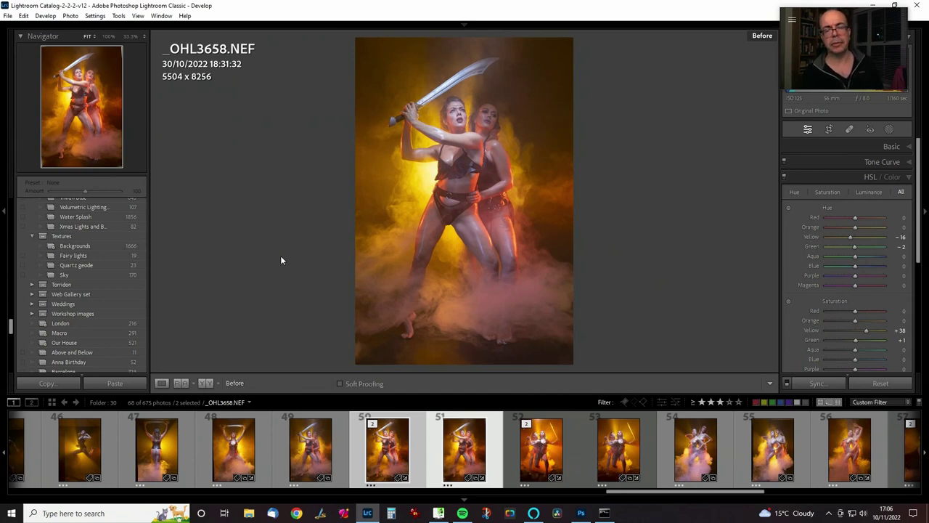
pyautogui.press('\\')
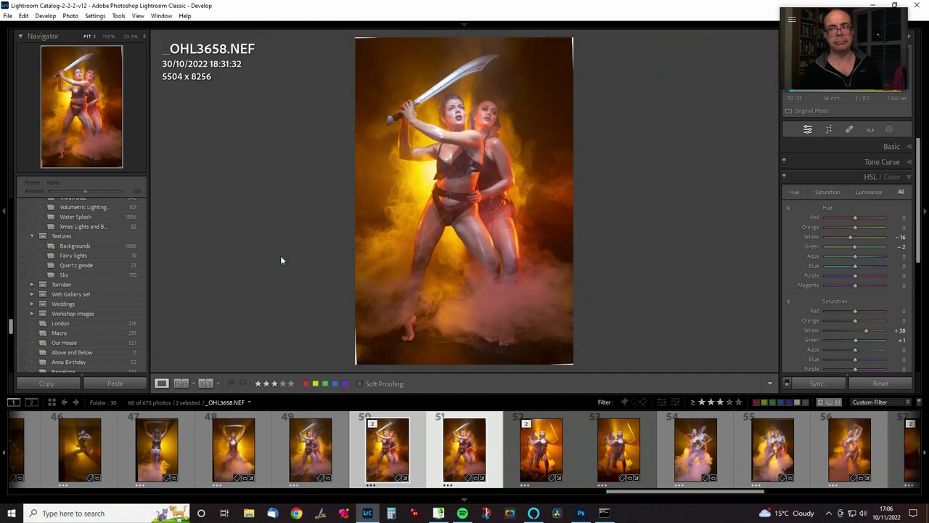
pyautogui.press('\\')
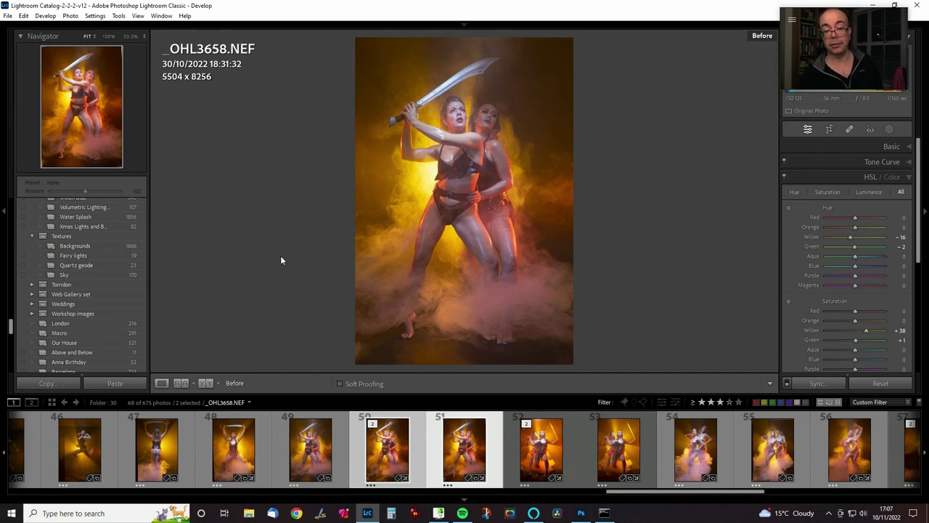
pyautogui.press('\\')
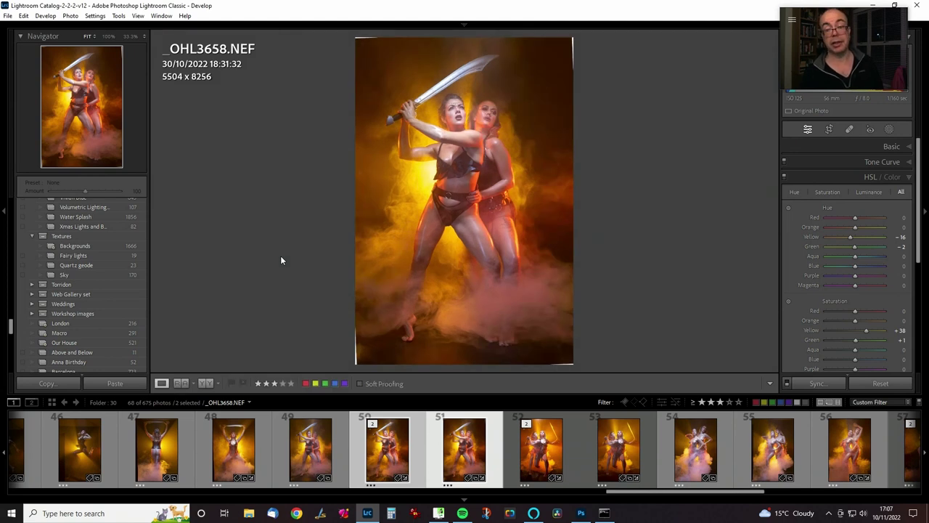
pyautogui.press('\\')
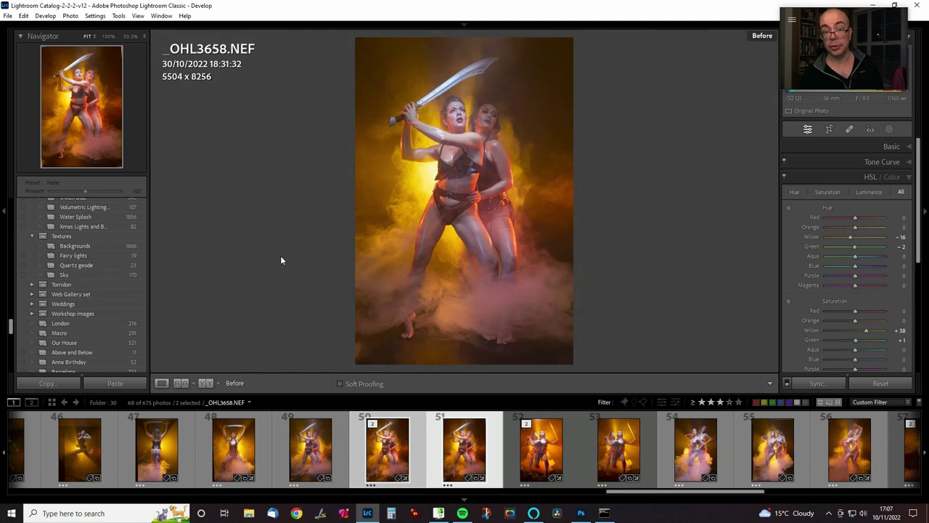
pyautogui.press('\\')
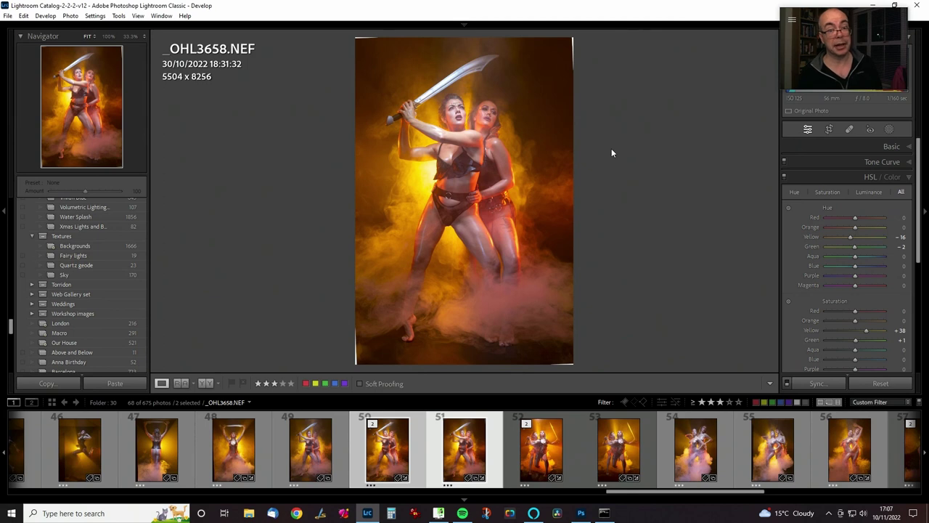
pyautogui.press('\\')
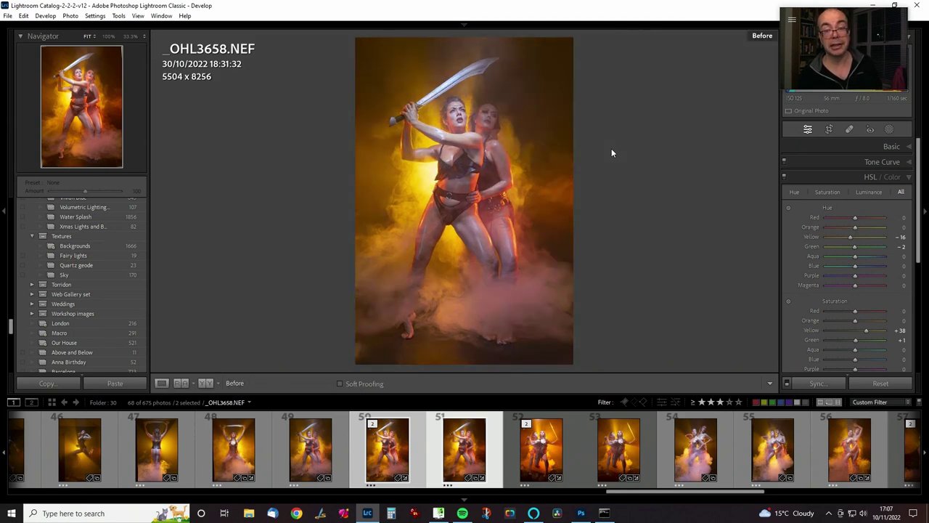
pyautogui.press('\\')
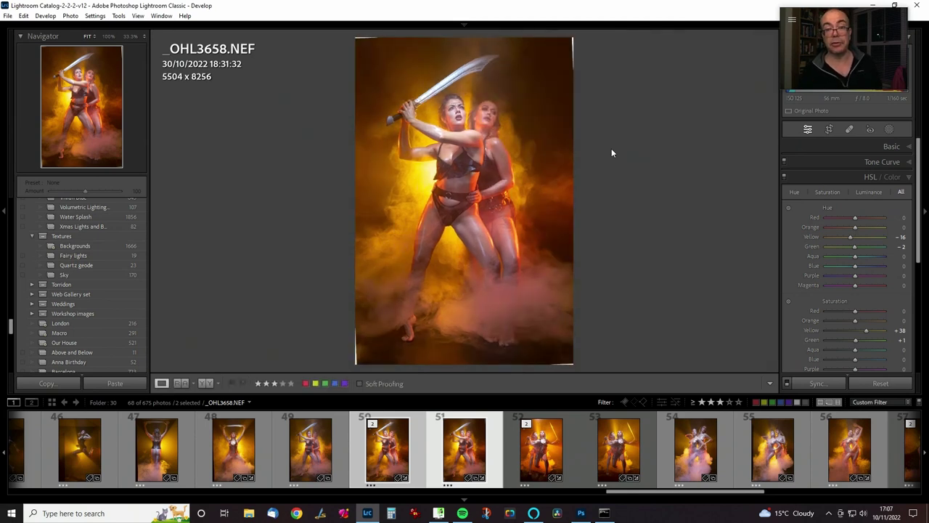
pyautogui.press('\\')
pyautogui.press('\\')
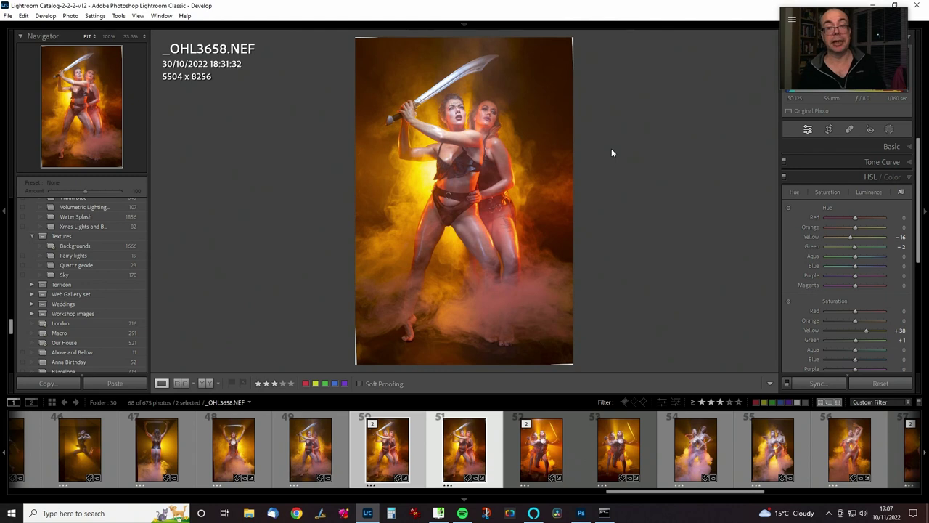
pyautogui.press('\\')
pyautogui.press('\\')
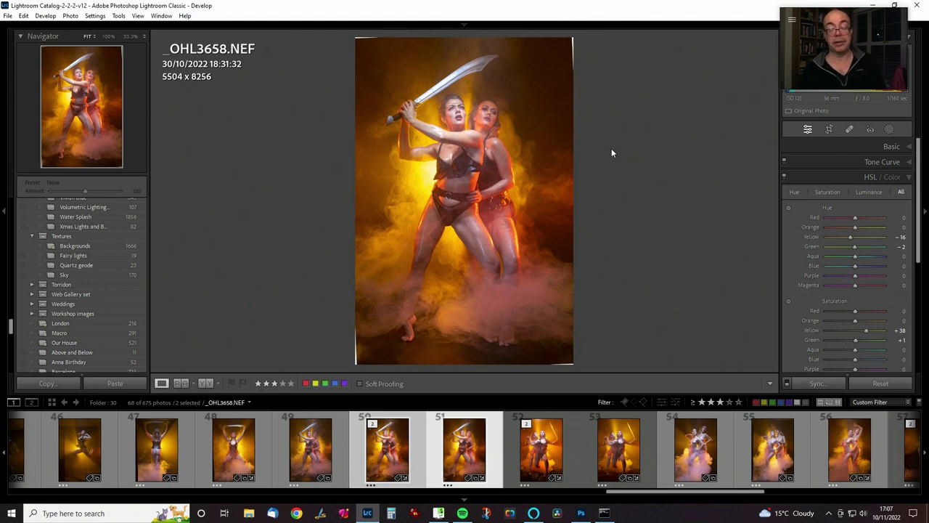
pyautogui.press('\\')
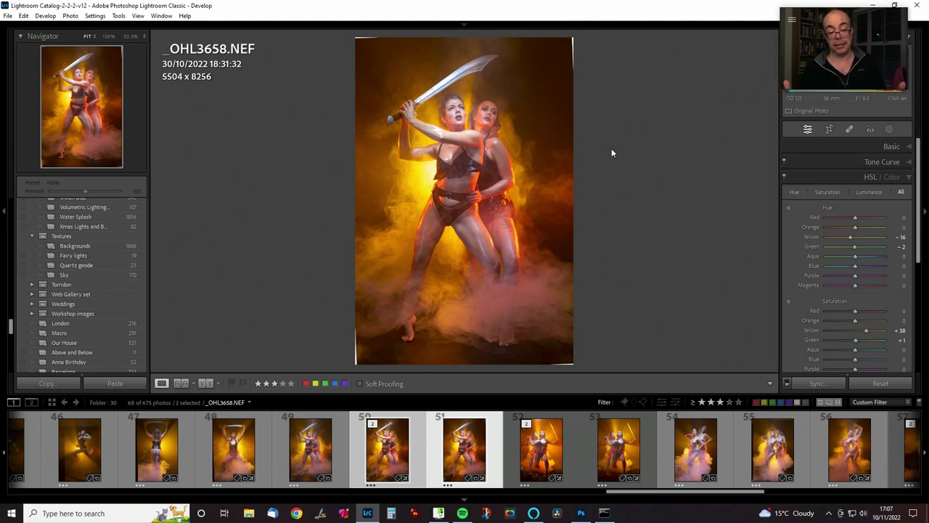
pyautogui.press('\\')
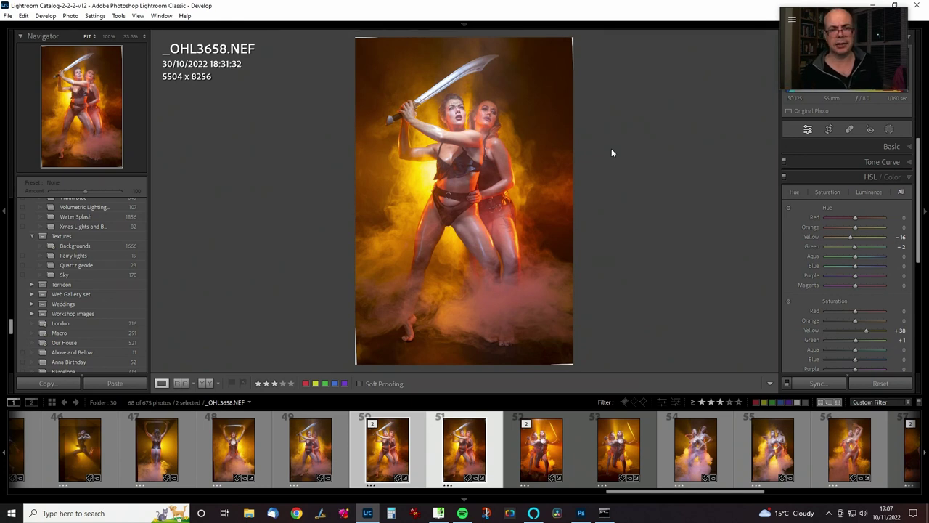
pyautogui.press('\\')
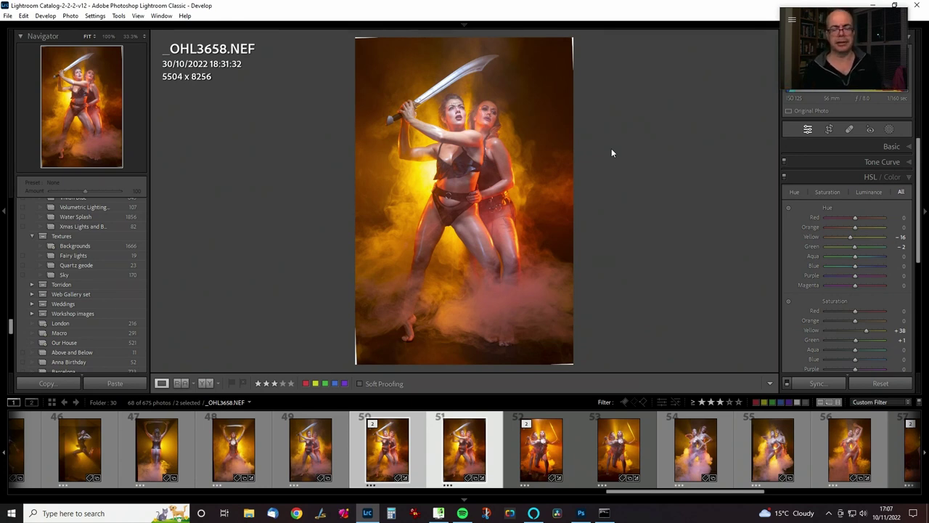
pyautogui.press('\\')
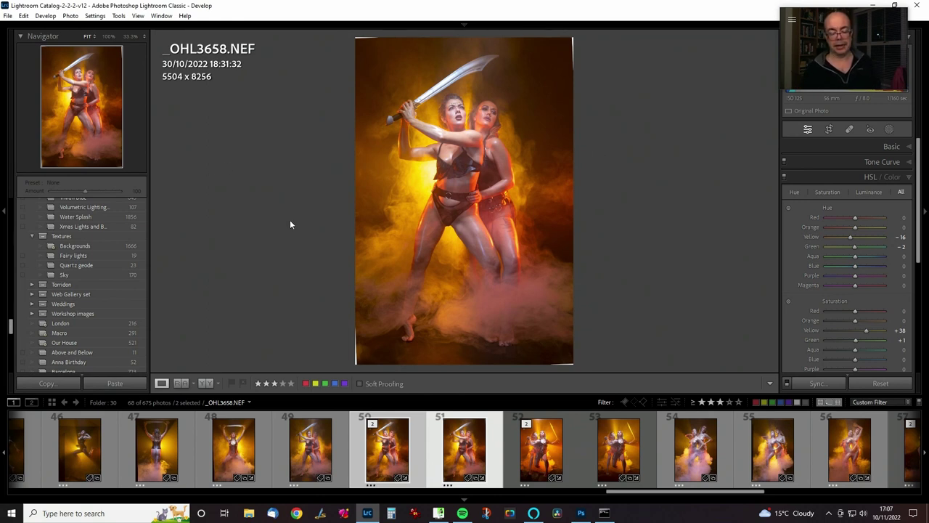
# Display _OHL3658-Edit.tif, expand its Basic adjustments and set the white balance Tint to +2.
pyautogui.click(401, 426)
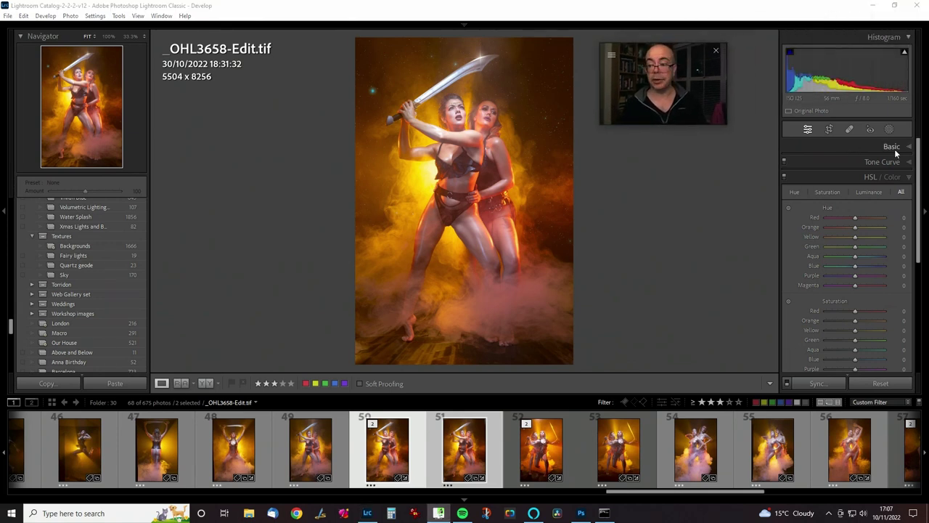
pyautogui.click(857, 147)
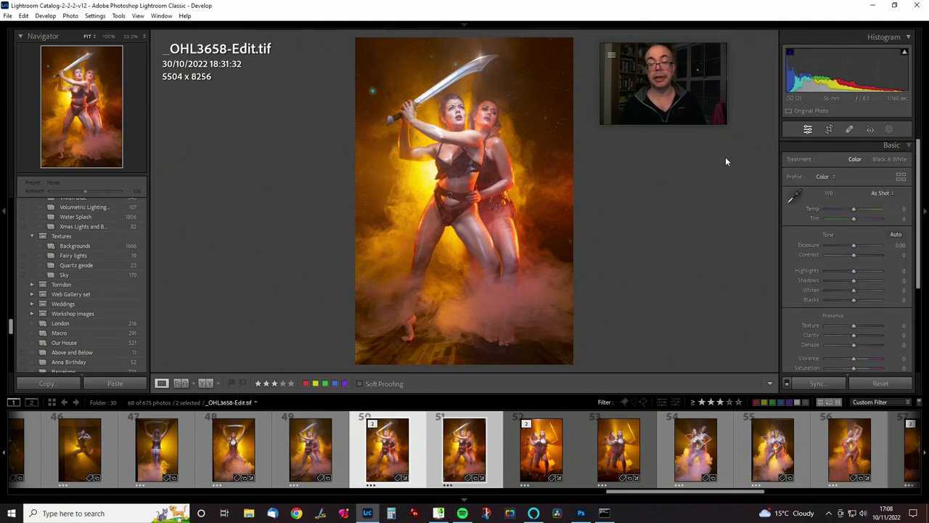
pyautogui.moveTo(853, 218); pyautogui.dragTo(859, 218)
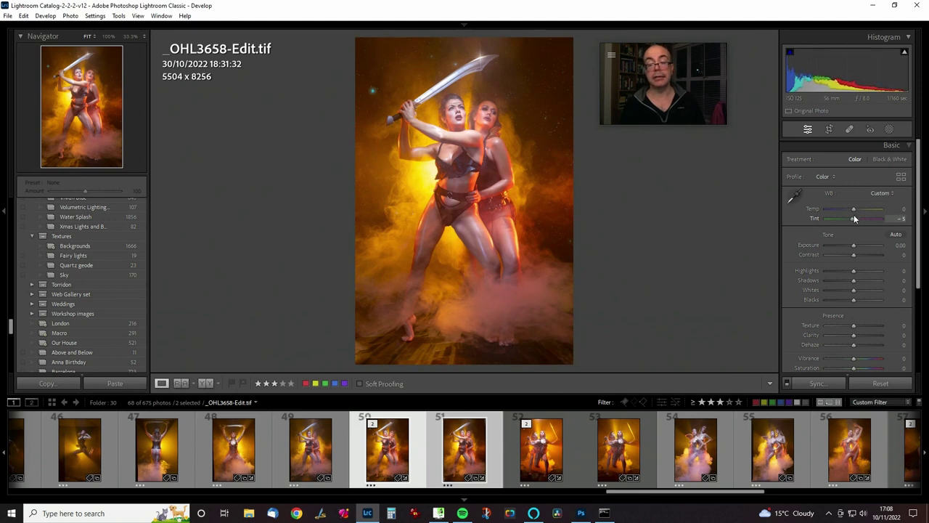
pyautogui.moveTo(855, 218)
pyautogui.mouseDown()
pyautogui.moveTo(844, 222)
pyautogui.moveTo(851, 218)
pyautogui.mouseUp()
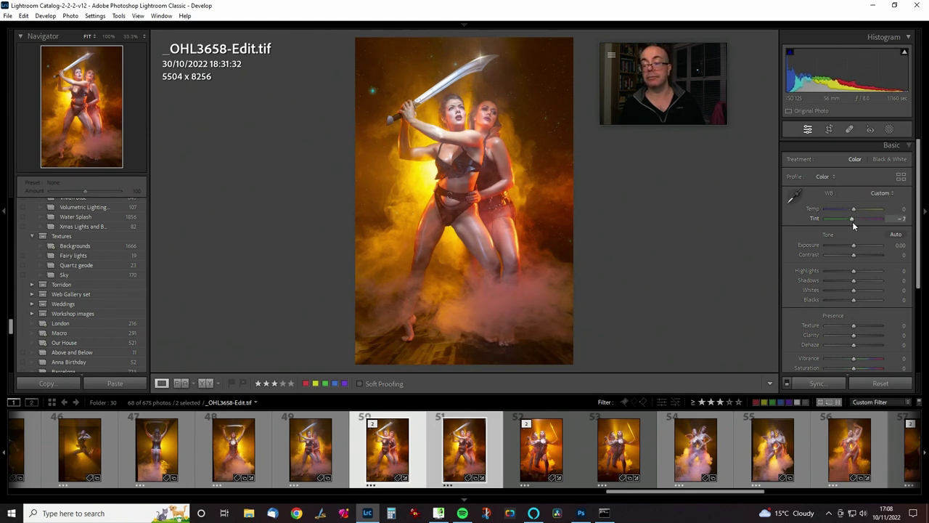
pyautogui.doubleClick(852, 219)
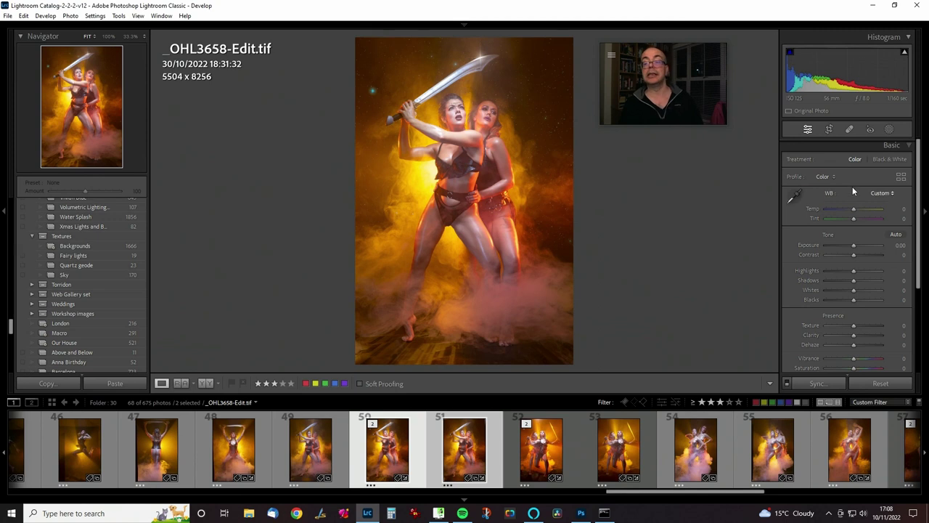
pyautogui.moveTo(852, 218); pyautogui.dragTo(857, 222)
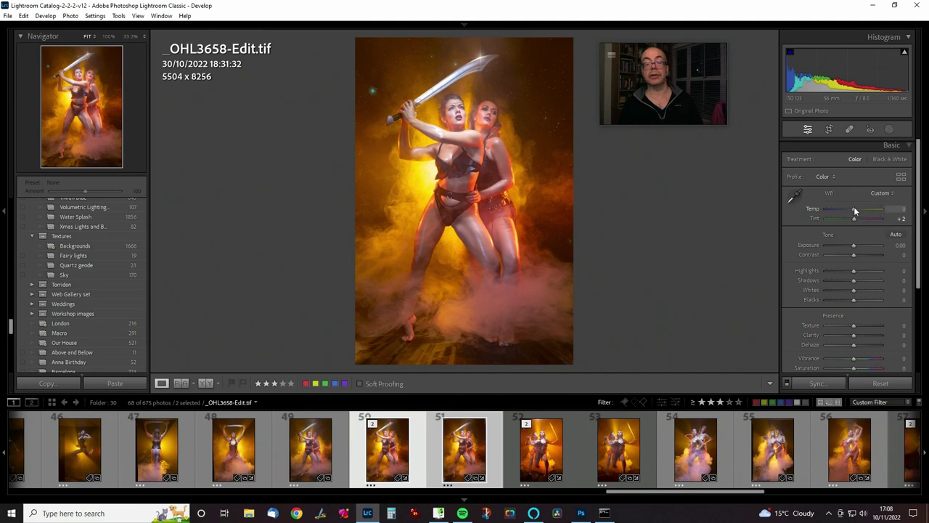
# Try cooler and warmer white balances, set Temp to +13 and check the composite against its before view.
pyautogui.moveTo(855, 208); pyautogui.dragTo(841, 209)
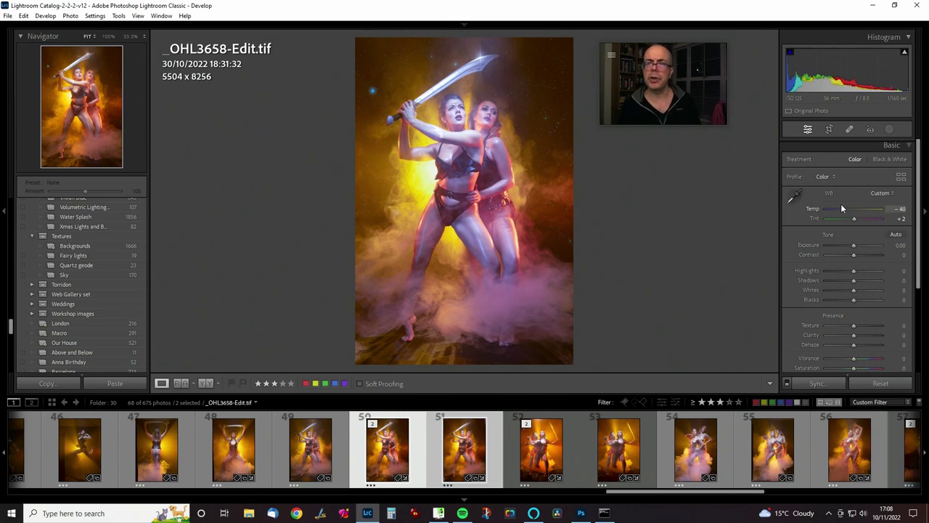
pyautogui.moveTo(841, 208); pyautogui.dragTo(877, 207)
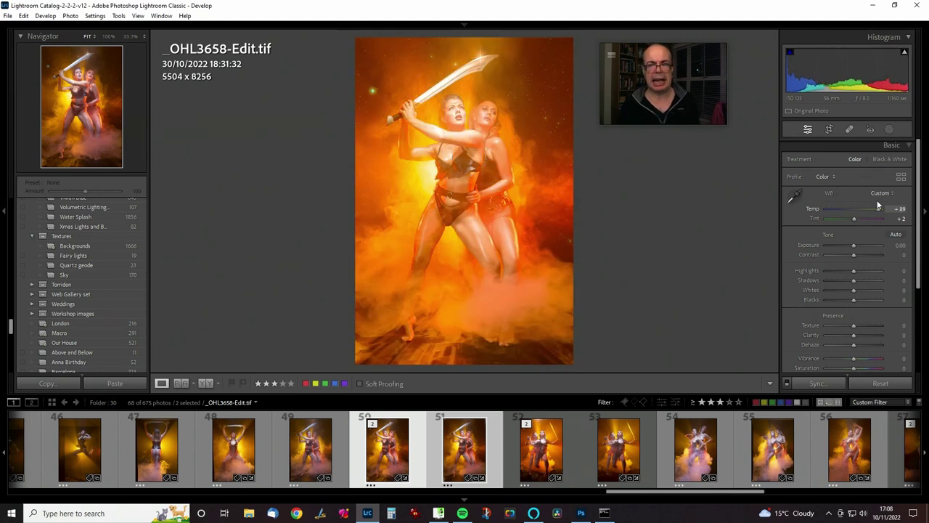
pyautogui.moveTo(877, 208); pyautogui.dragTo(856, 209)
pyautogui.press('\\')
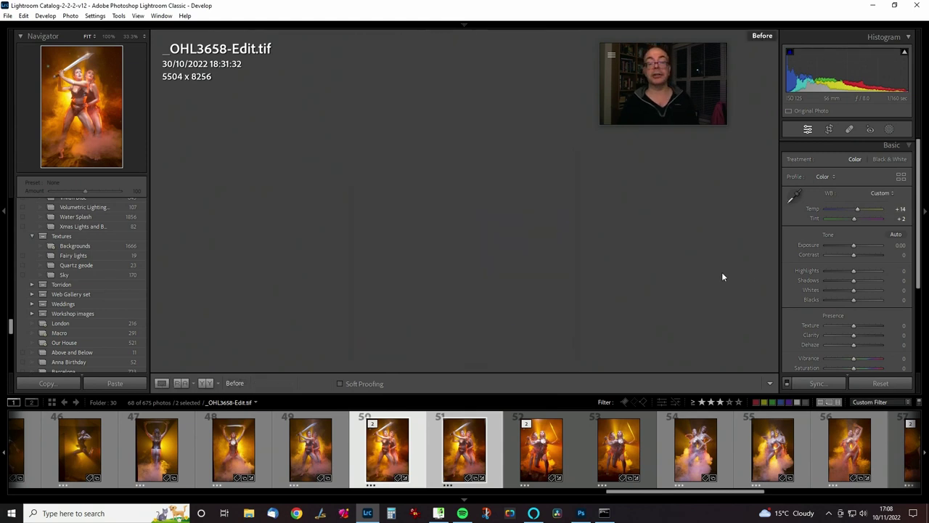
pyautogui.press('\\')
pyautogui.press('\\')
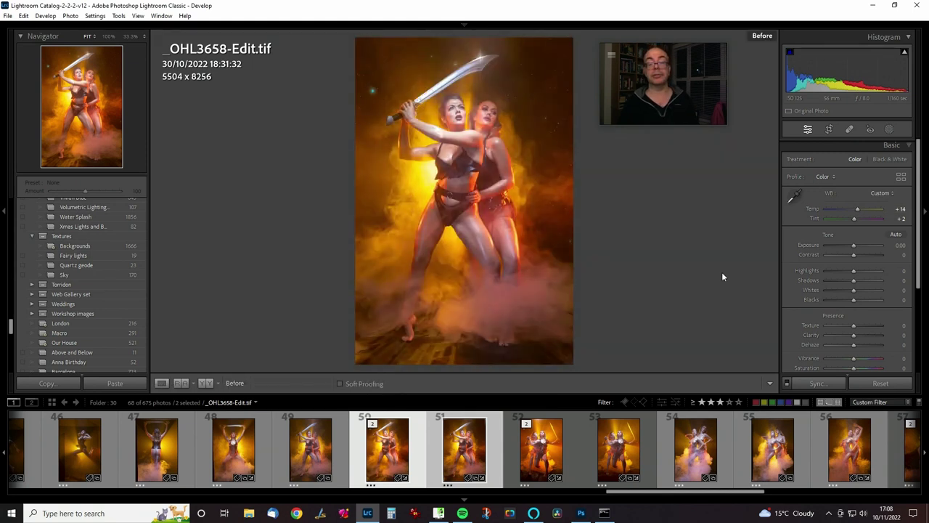
pyautogui.press('\\')
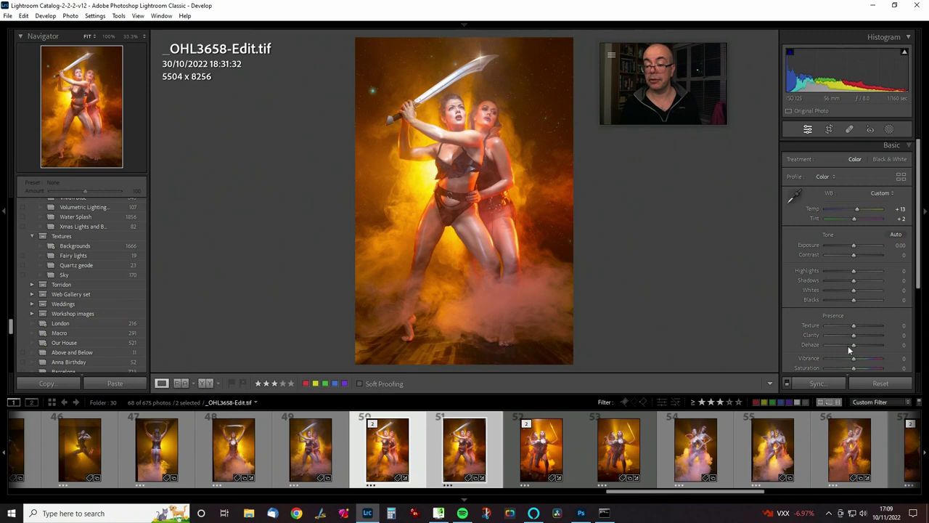
# Try a Dehaze of +12 and a Contrast of +5 on the composite, resetting each to 0.
pyautogui.moveTo(852, 344)
pyautogui.mouseDown()
pyautogui.moveTo(869, 342)
pyautogui.moveTo(856, 342)
pyautogui.mouseUp()
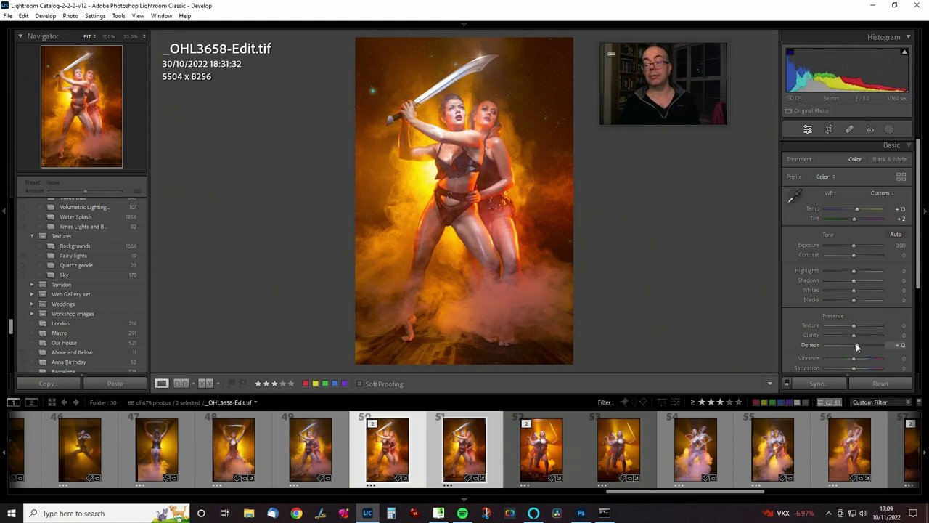
pyautogui.doubleClick(855, 344)
pyautogui.moveTo(853, 253)
pyautogui.mouseDown()
pyautogui.moveTo(868, 256)
pyautogui.moveTo(852, 256)
pyautogui.mouseUp()
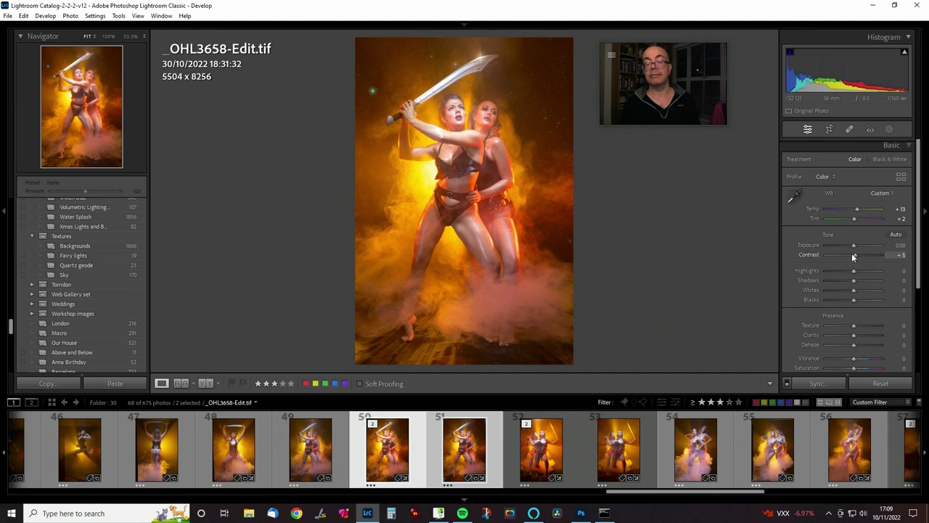
pyautogui.doubleClick(854, 254)
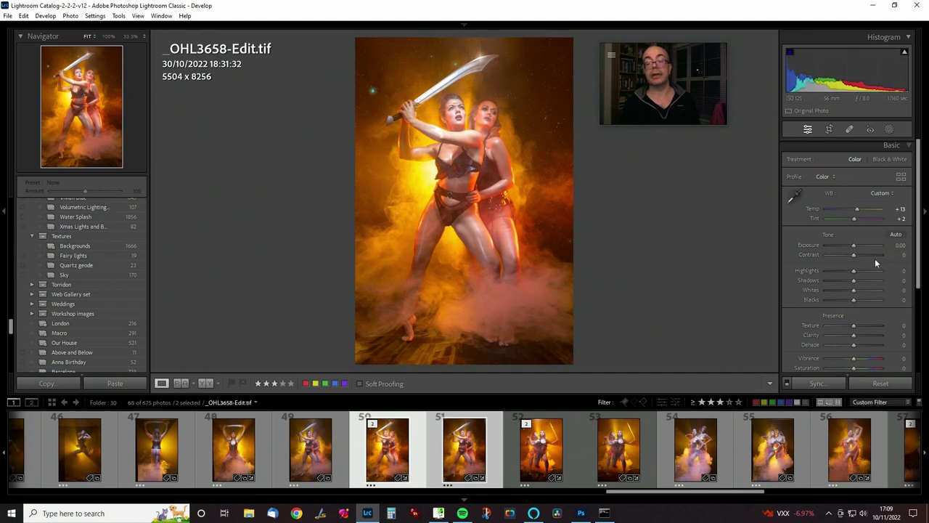
# Set Dehaze to +4 for the composite and compare it with the before view.
pyautogui.moveTo(853, 345); pyautogui.dragTo(854, 343)
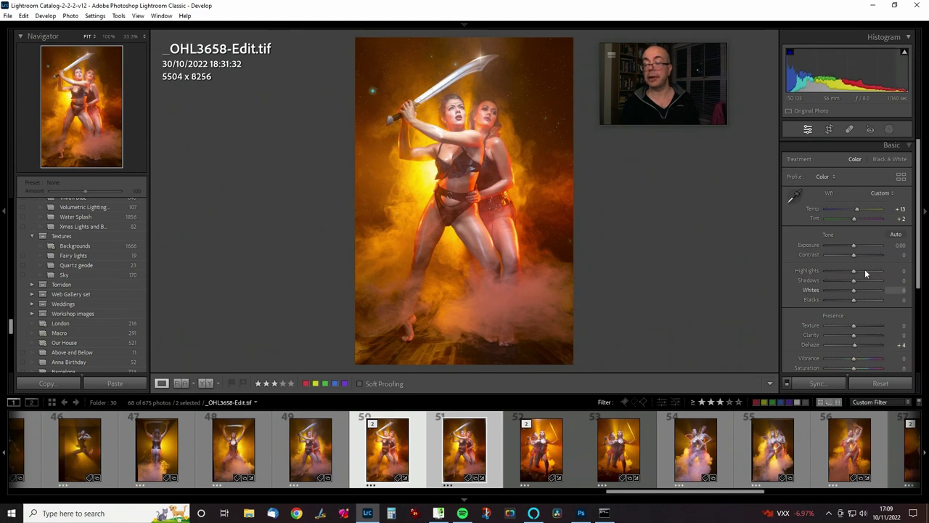
pyautogui.press('\\')
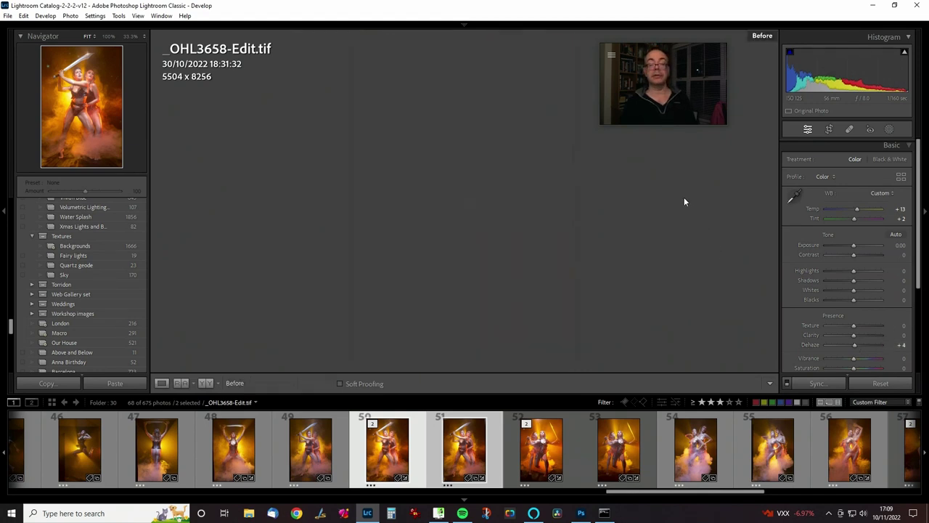
pyautogui.press('\\')
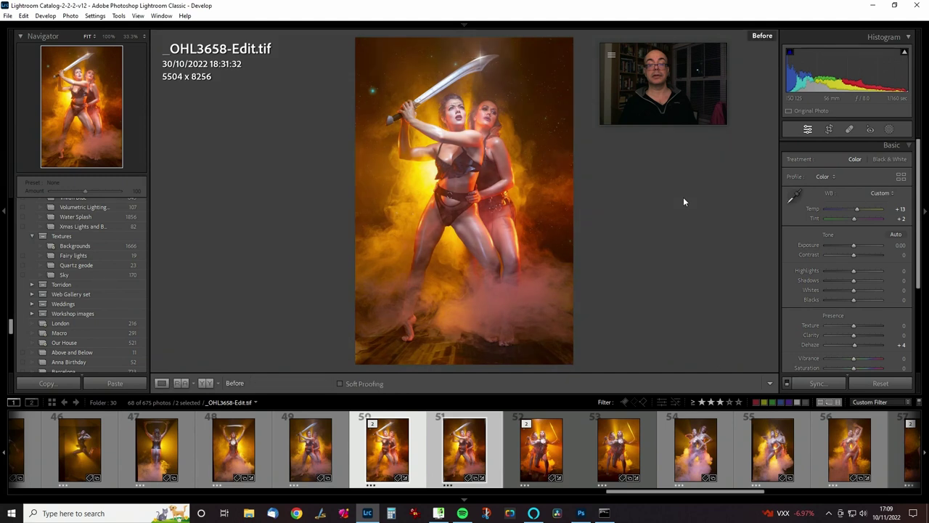
# Compare the composite's current adjustments with its before view several times.
pyautogui.press('\\')
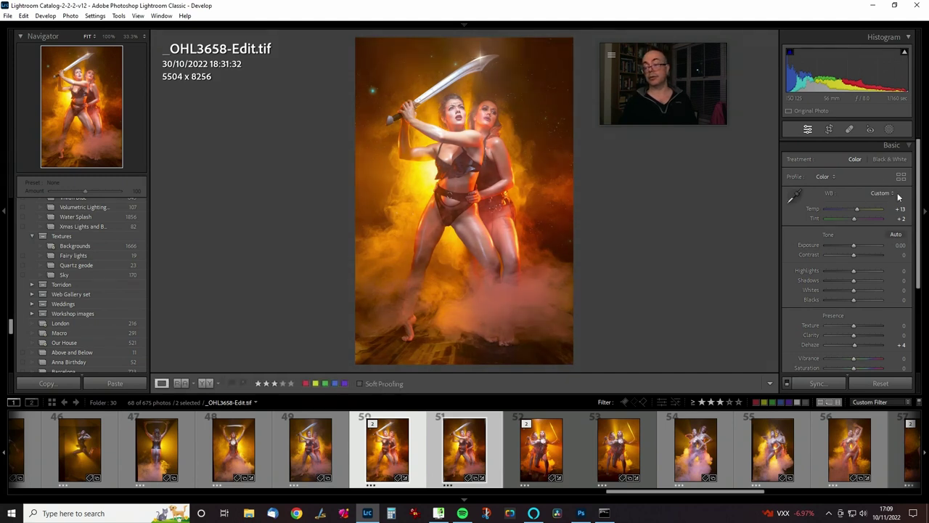
pyautogui.press('\\')
pyautogui.press('\\')
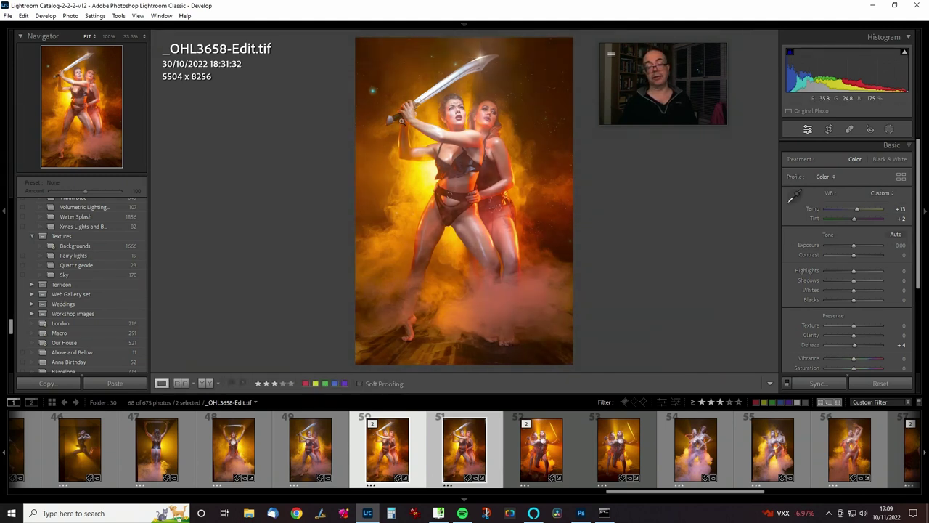
pyautogui.press('\\')
pyautogui.press('\\')
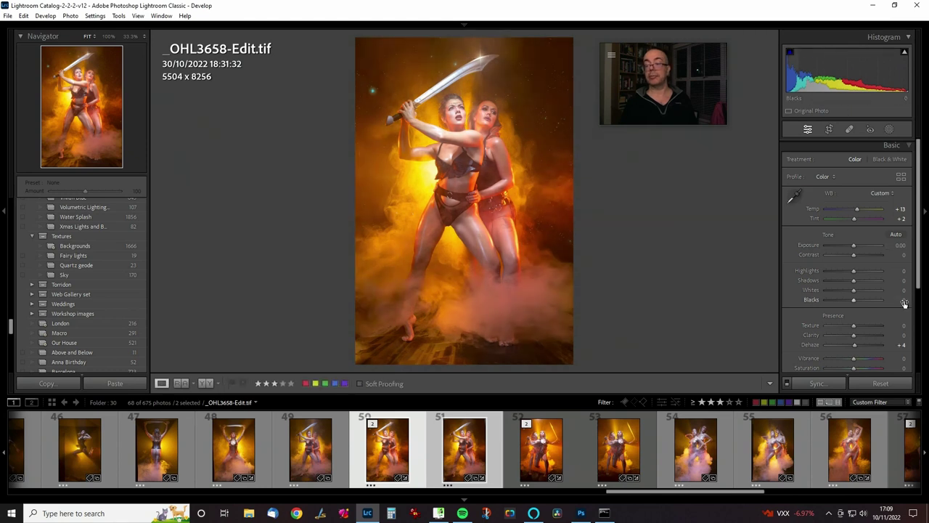
# Try Blacks at -3 on the composite and compare it repeatedly with the before view.
pyautogui.moveTo(906, 306); pyautogui.dragTo(899, 306)
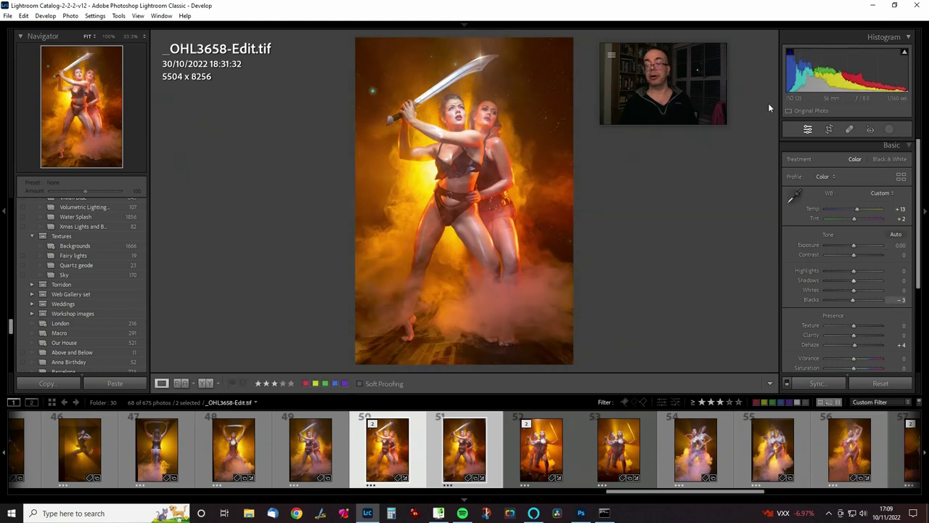
pyautogui.press('\\')
pyautogui.press('\\')
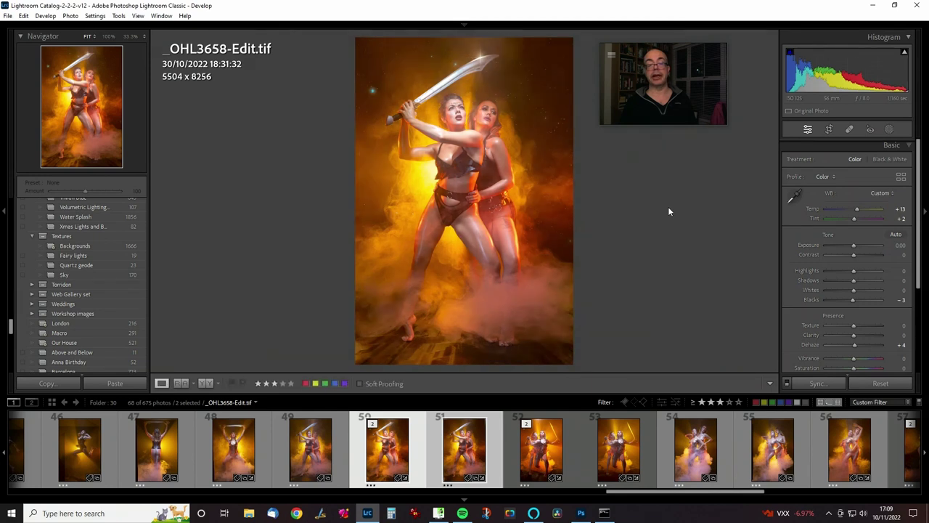
pyautogui.press('\\')
pyautogui.press('\\')
pyautogui.press('\\')
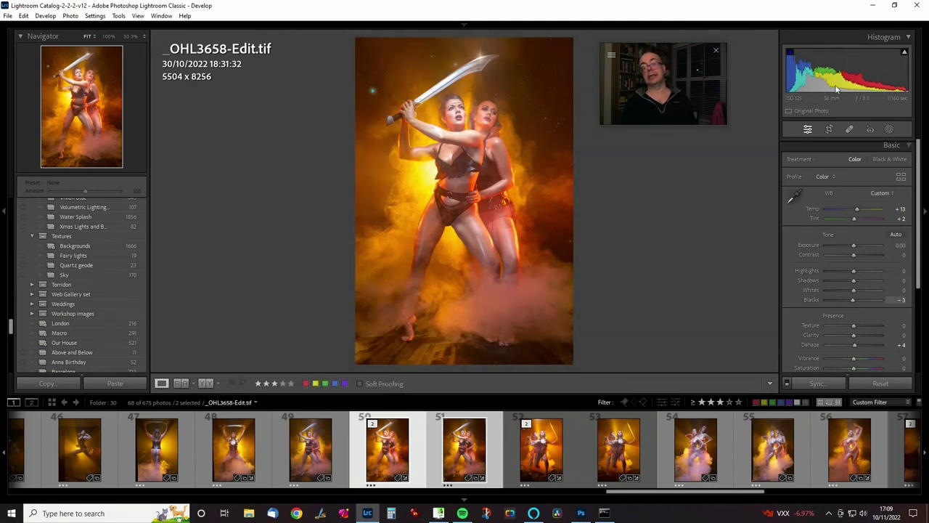
pyautogui.press('\\')
pyautogui.press('\\')
pyautogui.press('\\')
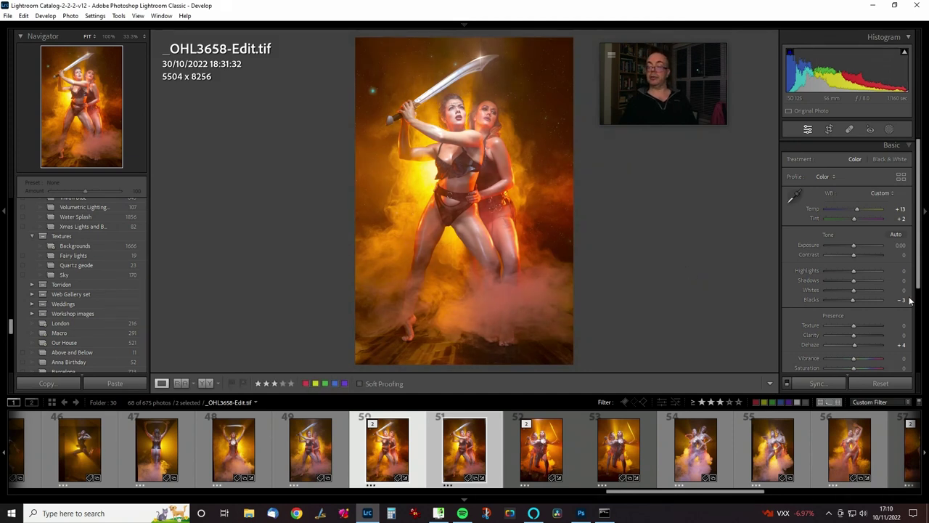
# Set the composite's Blacks to -4 and compare it with the before view.
pyautogui.moveTo(853, 299); pyautogui.dragTo(853, 299)
pyautogui.press('\\')
pyautogui.press('\\')
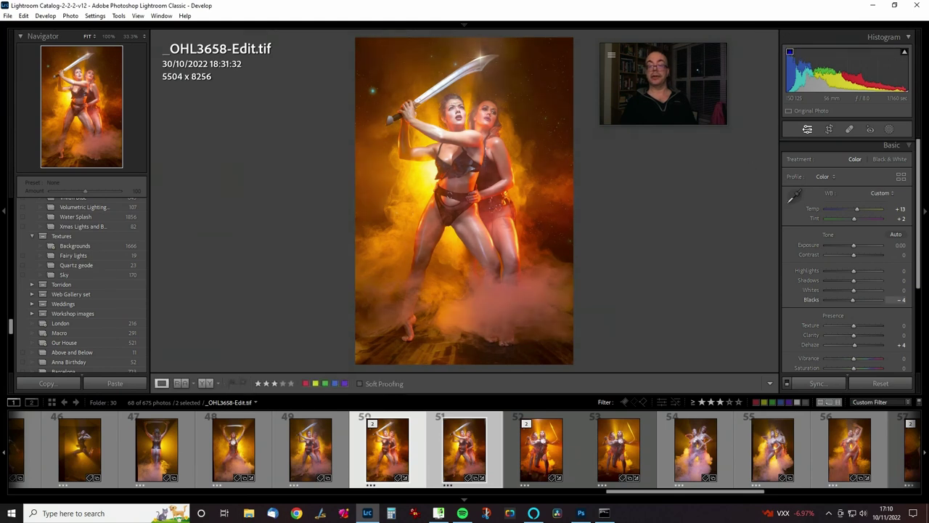
# Try darkening the shadow end of the histogram to Blacks -31 and compare with the before view.
pyautogui.moveTo(798, 73)
pyautogui.mouseDown()
pyautogui.moveTo(776, 73)
pyautogui.moveTo(792, 70)
pyautogui.mouseUp()
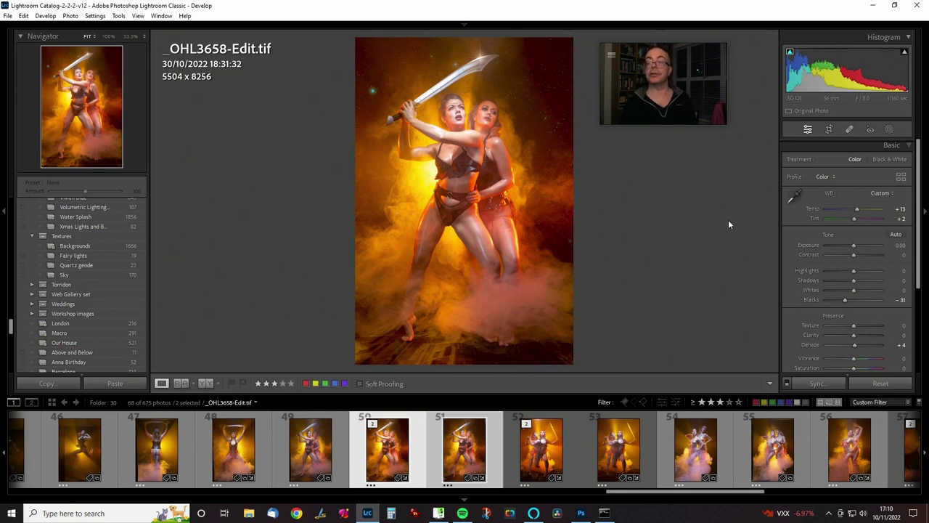
pyautogui.press('\\')
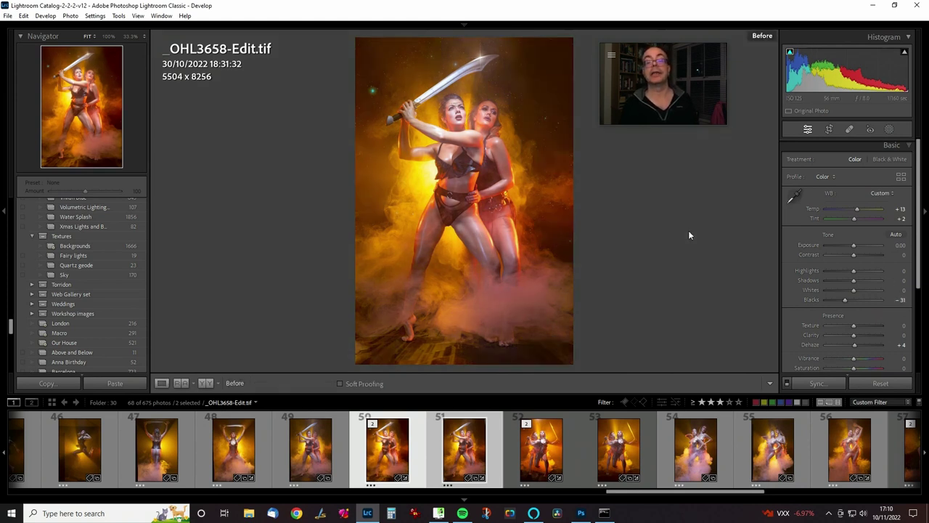
pyautogui.press('\\')
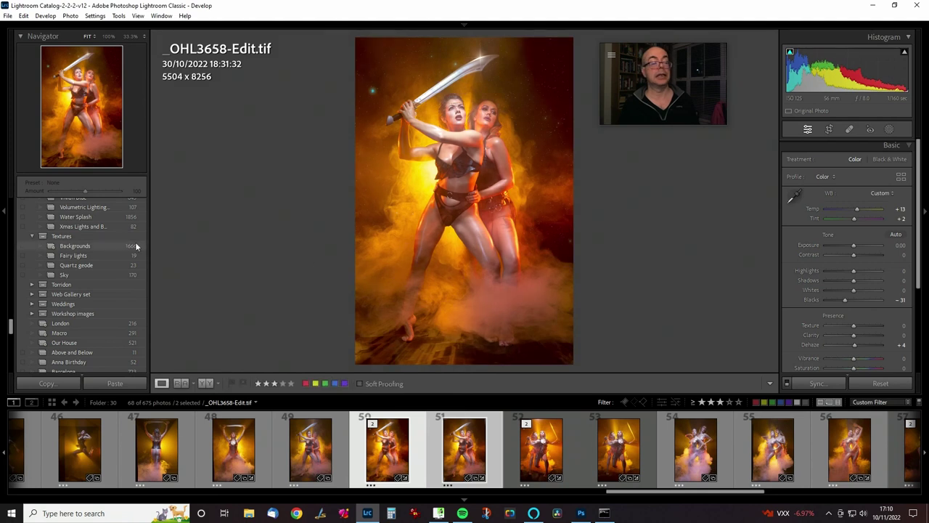
# Expand the edit history, return to the Blacks -4 state and copy that state's settings to the before view.
pyautogui.scroll(-10, 108, 235)
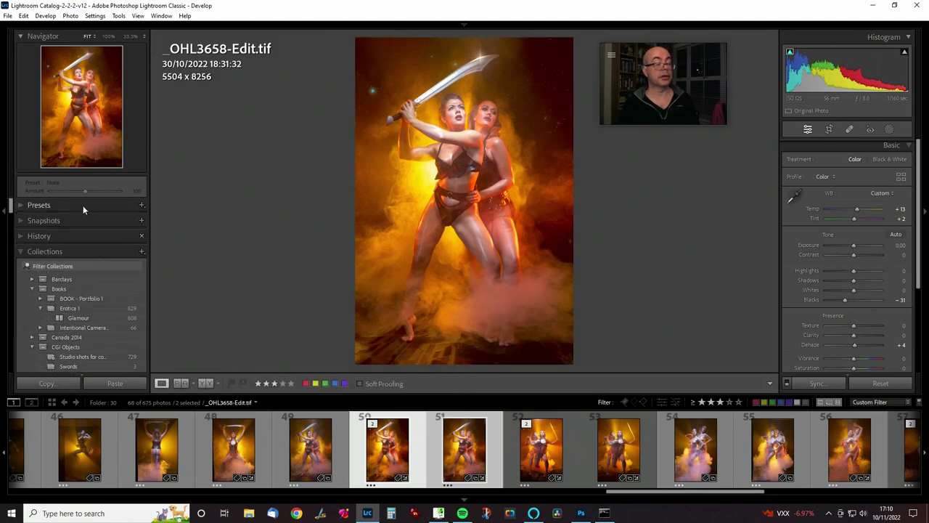
pyautogui.click(83, 205)
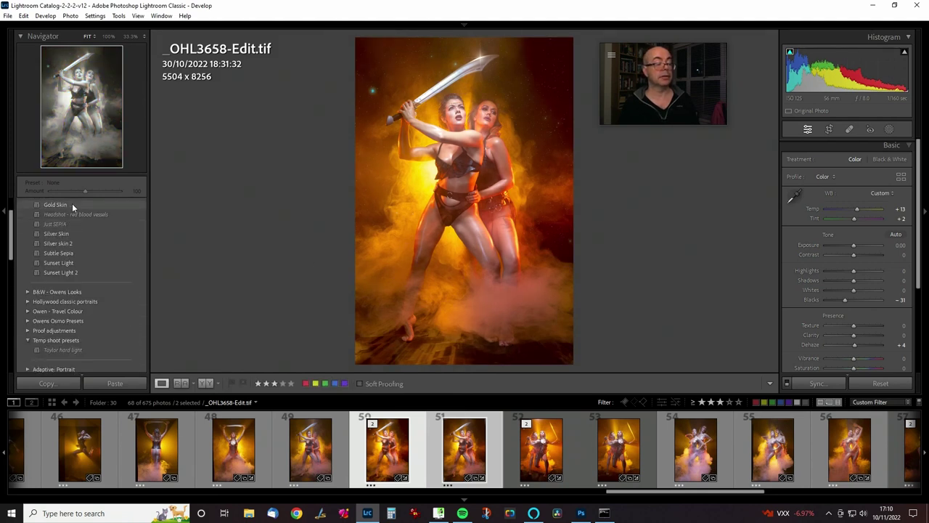
pyautogui.click(74, 205)
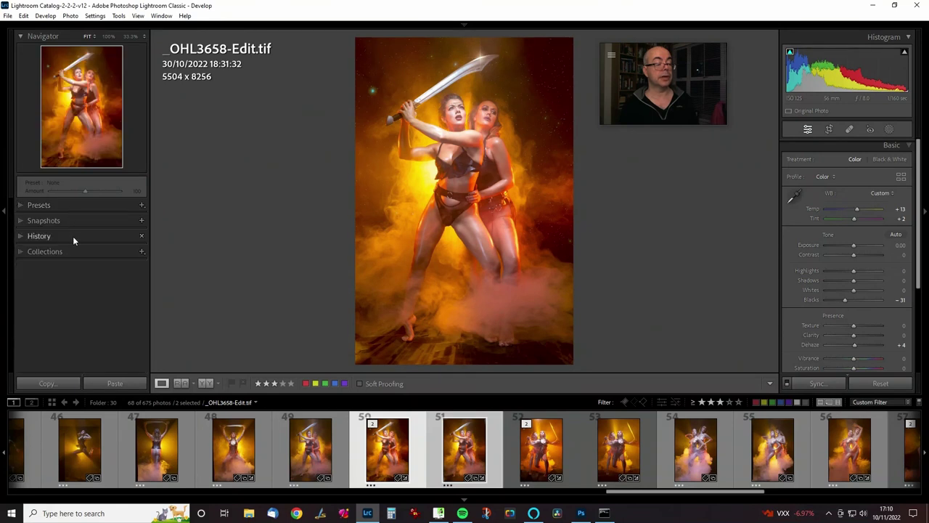
pyautogui.click(73, 235)
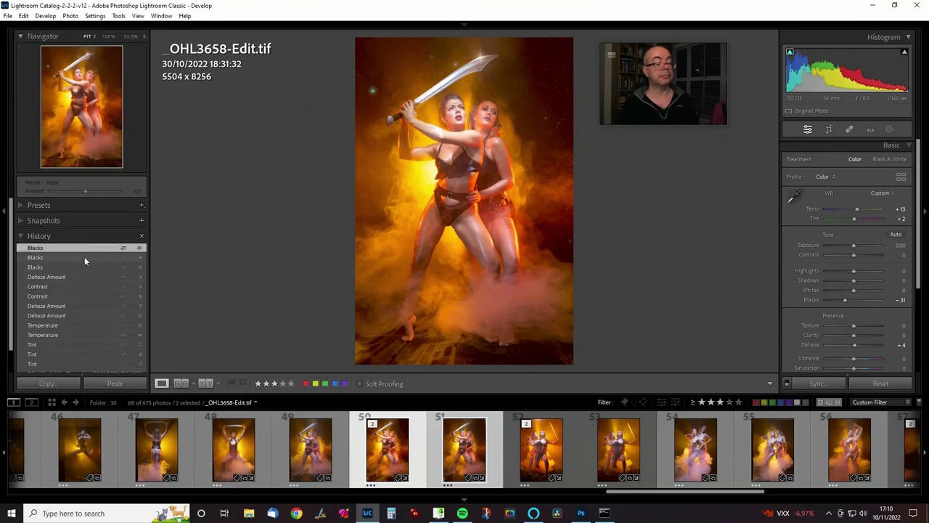
pyautogui.click(65, 257)
pyautogui.rightClick(67, 260)
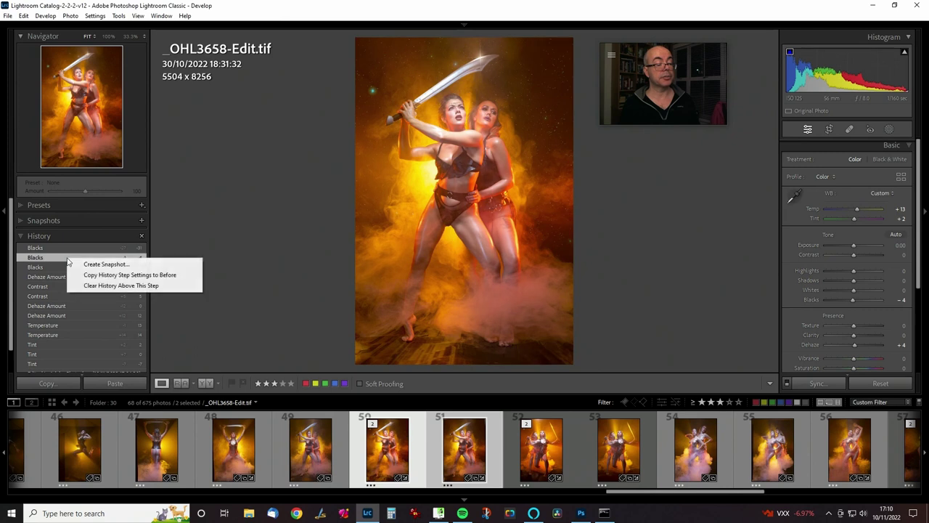
pyautogui.click(133, 276)
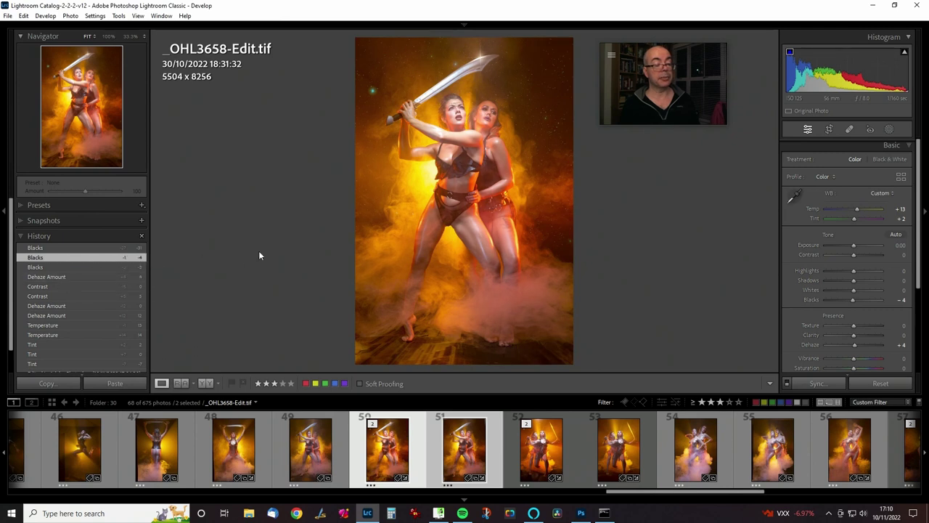
# Restore the Blacks -31 history state and compare it repeatedly with the new before view.
pyautogui.click(73, 248)
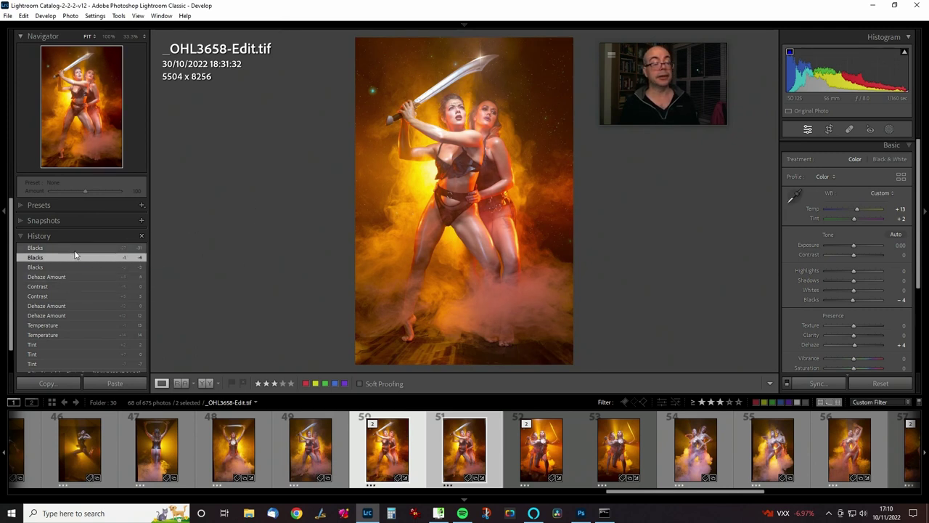
pyautogui.press('\\')
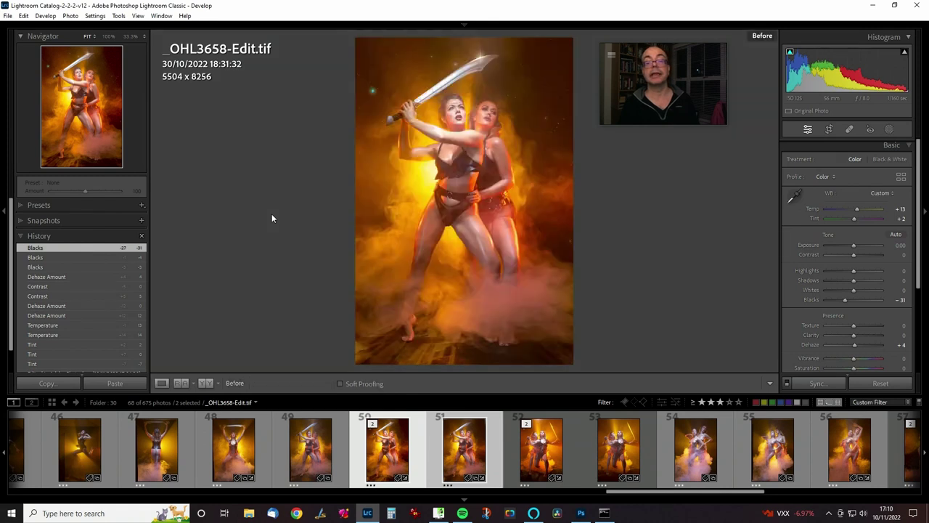
pyautogui.press('\\')
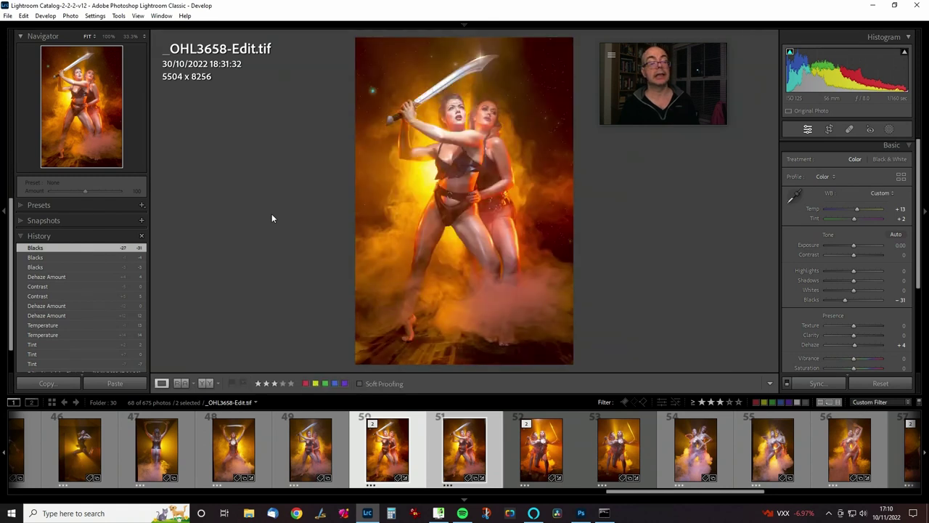
pyautogui.press('\\')
pyautogui.press('\\')
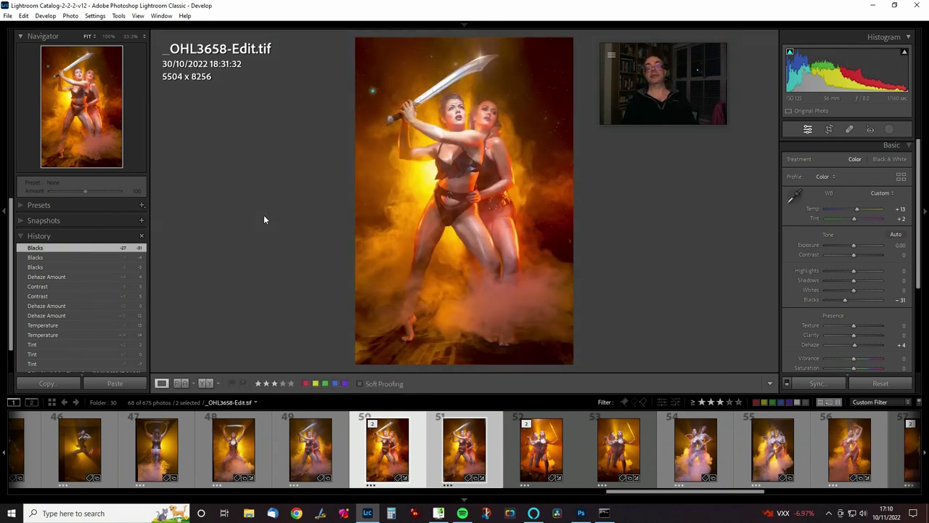
pyautogui.press('\\')
pyautogui.press('\\')
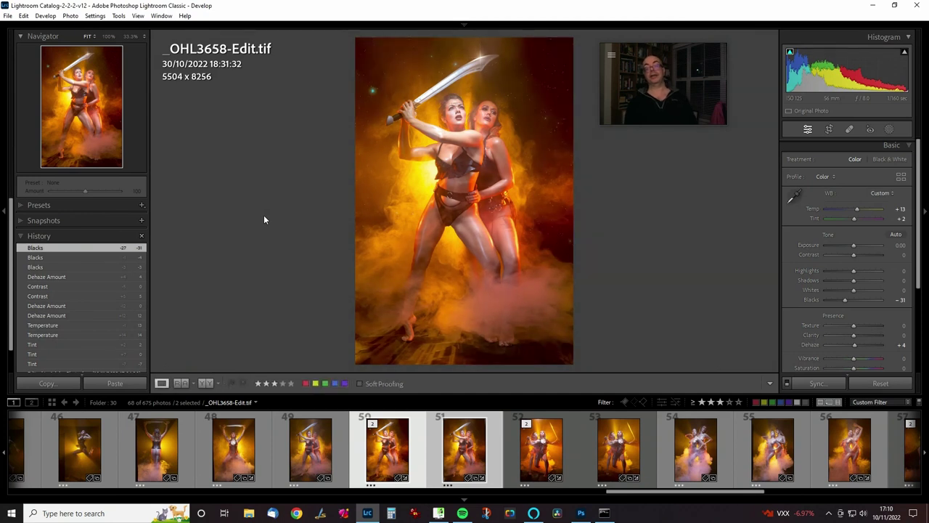
pyautogui.press('\\')
pyautogui.press('\\')
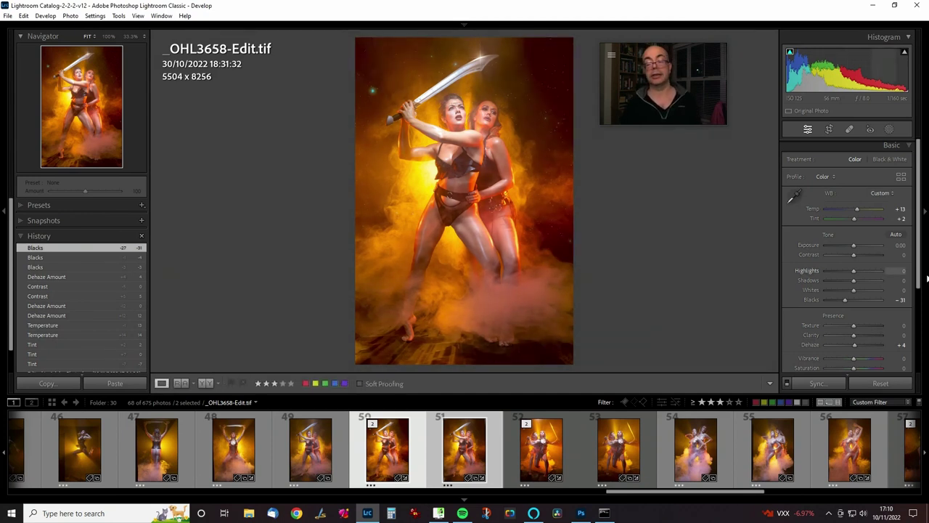
# Set the composite's Blacks to -11 and compare it with the before view.
pyautogui.moveTo(845, 301); pyautogui.dragTo(850, 301)
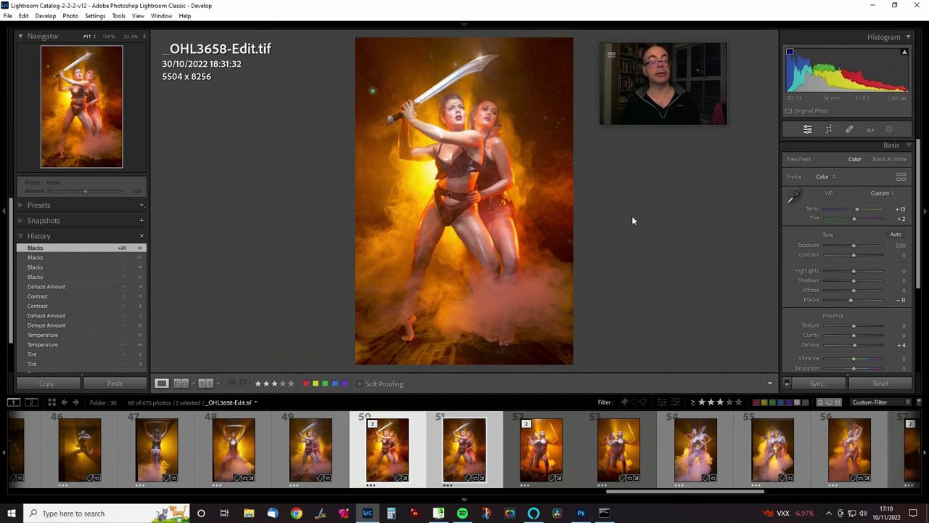
pyautogui.press('\\')
pyautogui.press('\\')
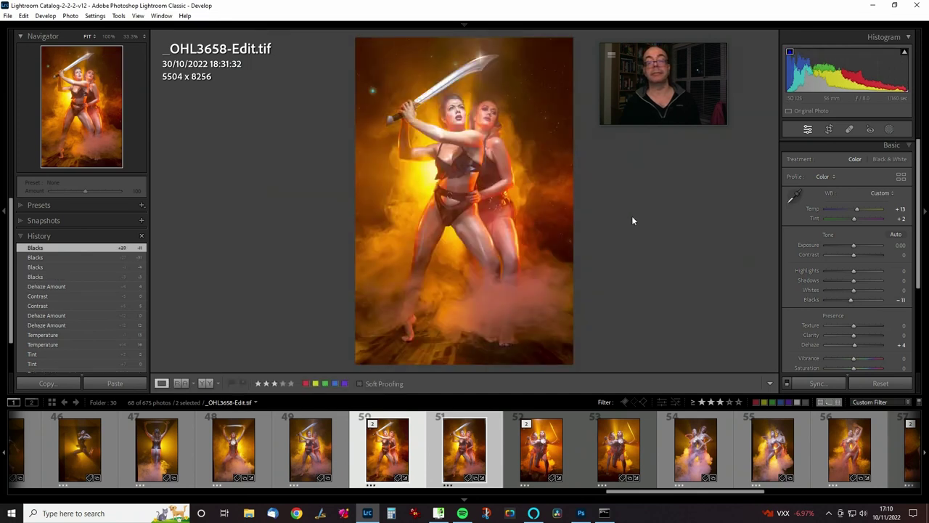
pyautogui.press('\\')
pyautogui.press('\\')
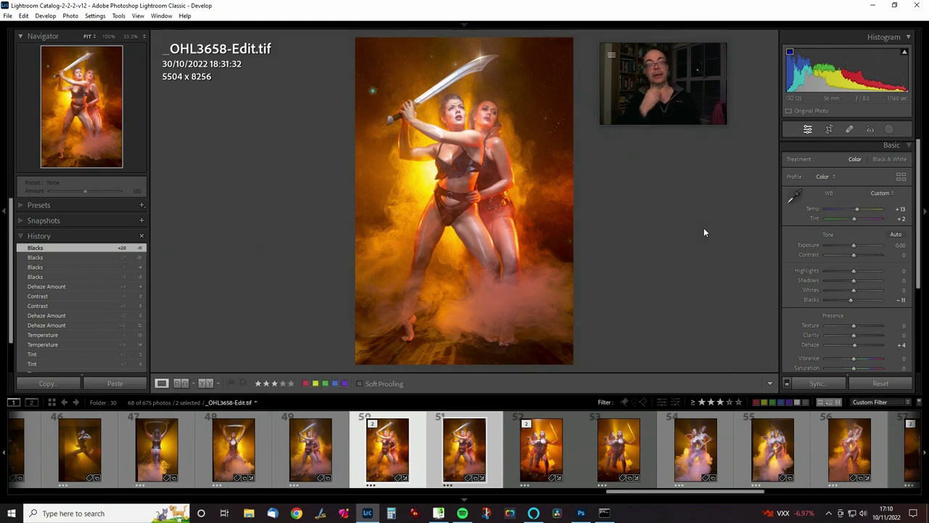
# Check the composite for highlight clipping and compare the adjusted image with its before view.
pyautogui.click(906, 53)
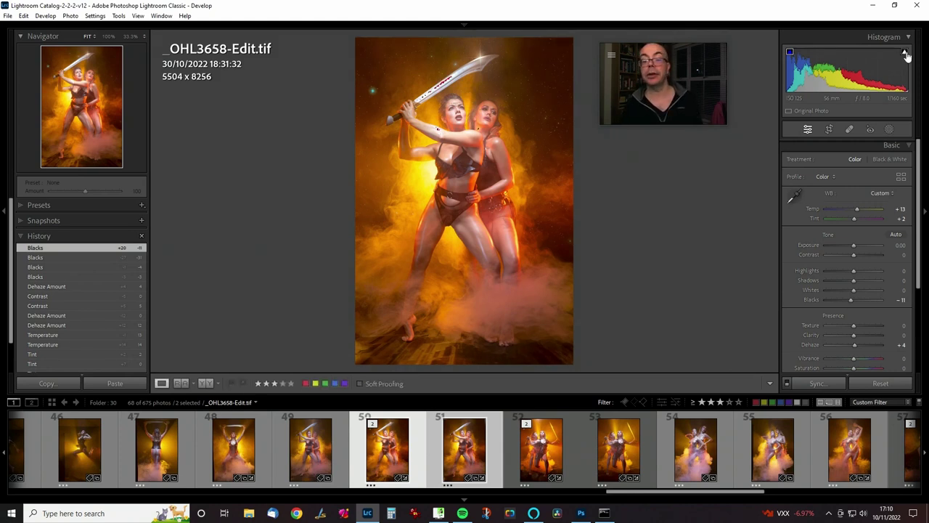
pyautogui.press('\\')
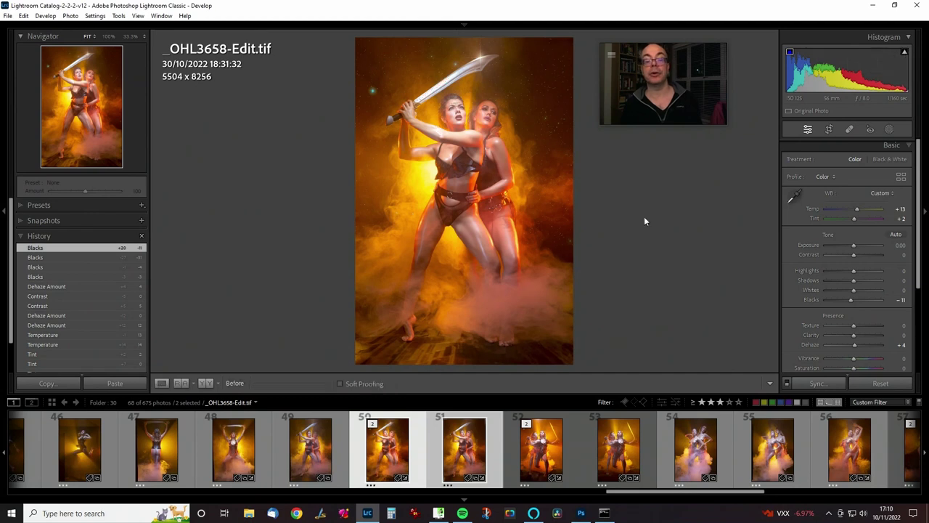
pyautogui.press('\\')
pyautogui.press('\\')
pyautogui.press('\\')
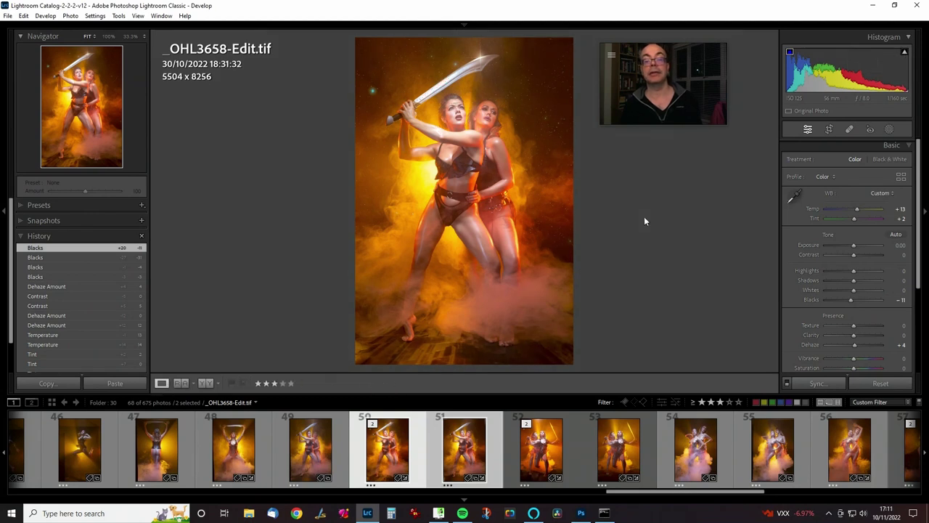
# In the HSL luminance adjustments, try shifting Blue and reset it to 0, and set Purple to +10 and Magenta to +20.
pyautogui.scroll(-3, 871, 283)
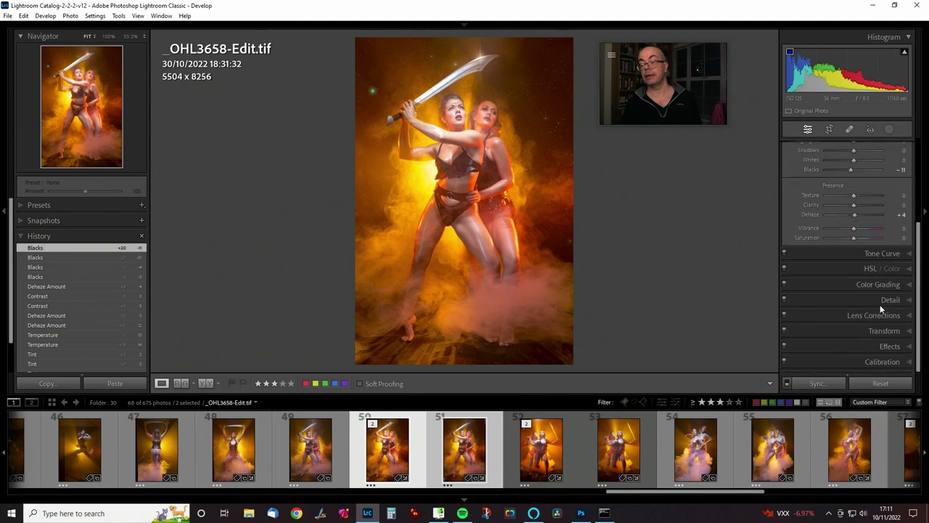
pyautogui.click(871, 268)
pyautogui.scroll(-5, 871, 270)
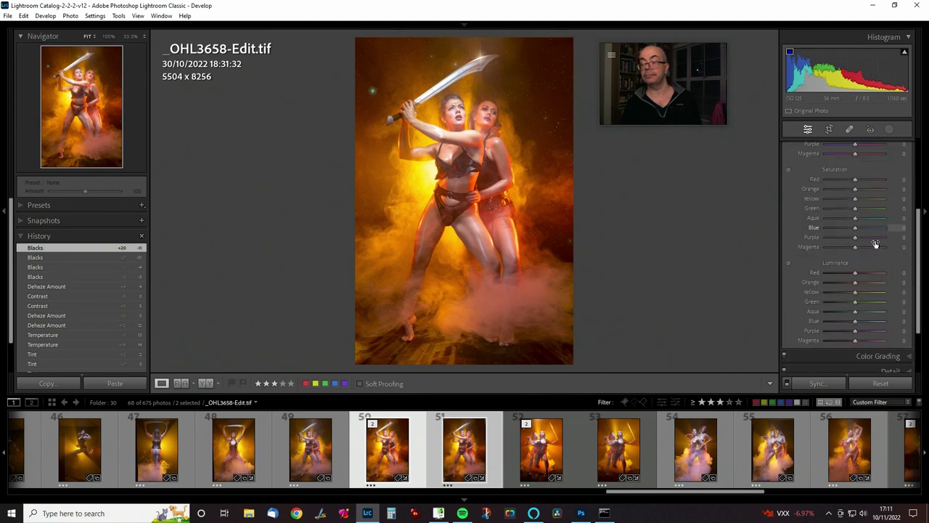
pyautogui.click(789, 266)
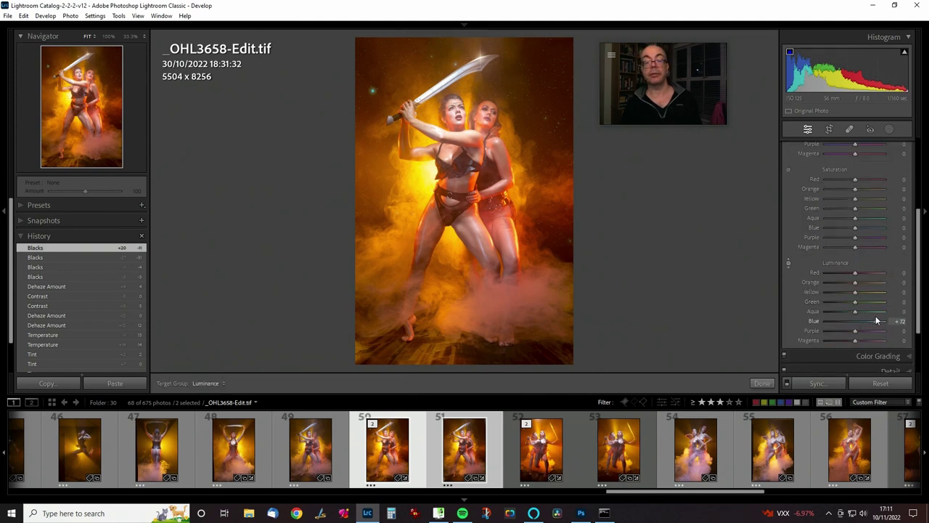
pyautogui.moveTo(872, 320); pyautogui.dragTo(853, 330)
pyautogui.doubleClick(854, 321)
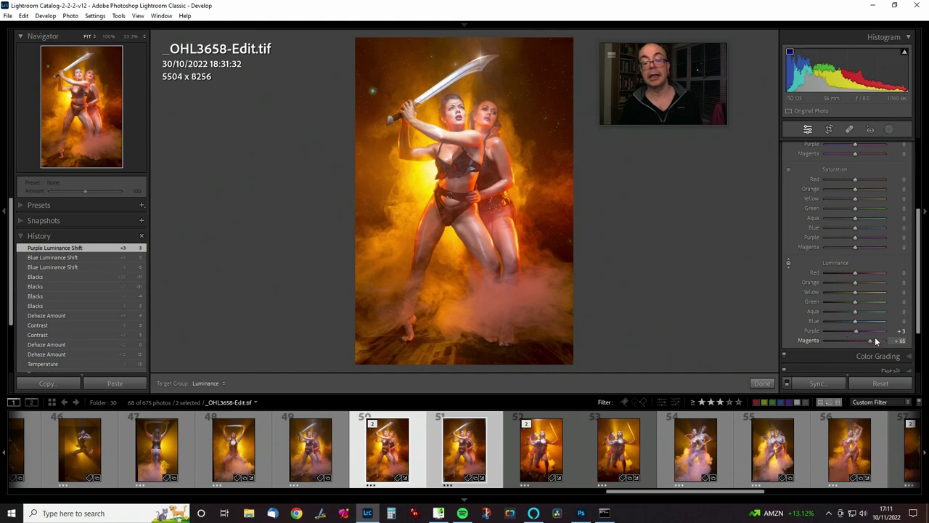
pyautogui.moveTo(878, 339); pyautogui.dragTo(856, 329)
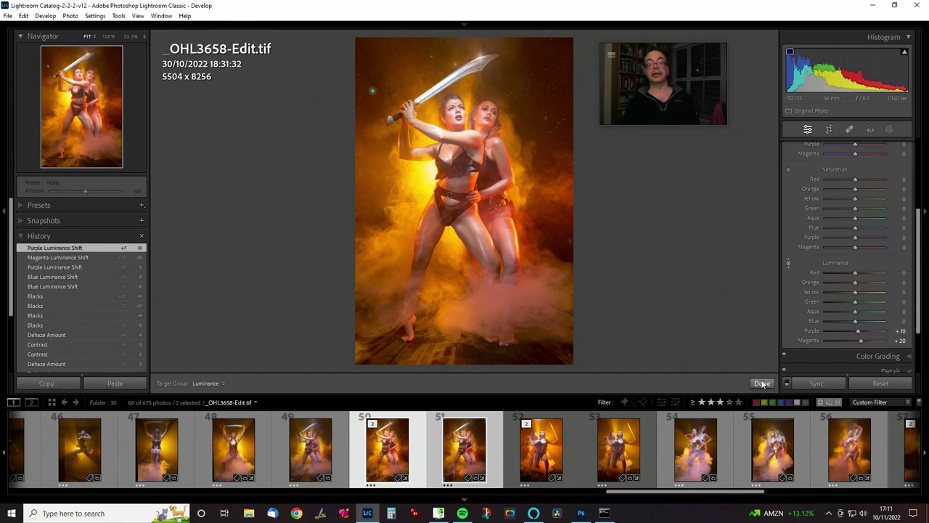
pyautogui.click(761, 384)
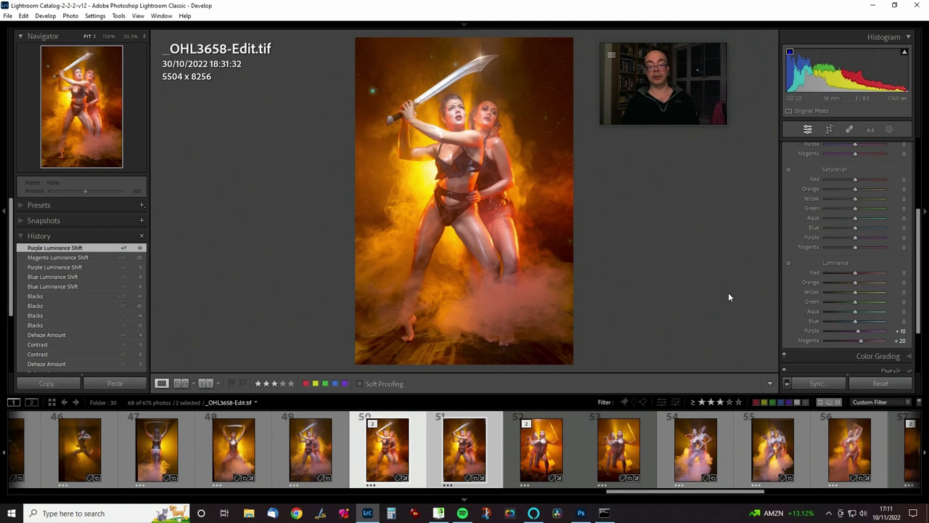
# Leave only the composite _OHL3658-Edit.tif selected and choose the Purple Port and Wallpaper presets for its export.
pyautogui.press('ctrl')
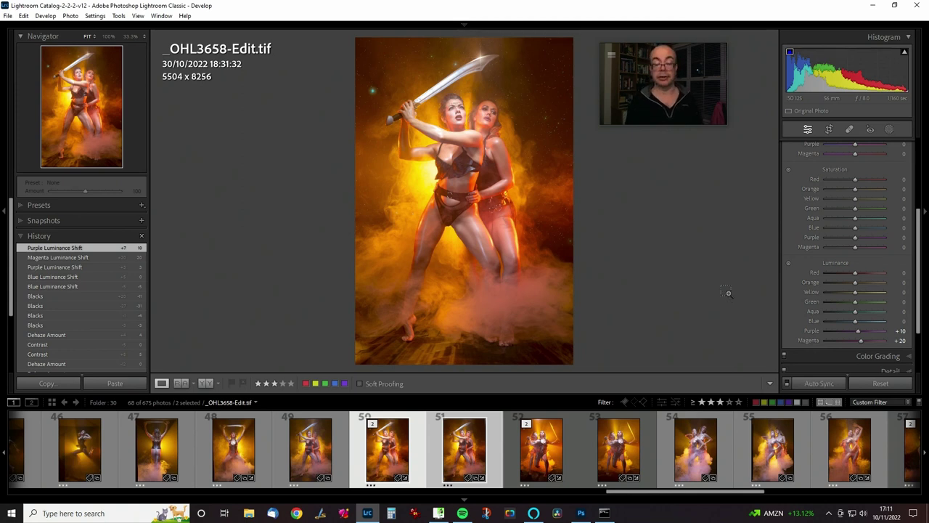
pyautogui.keyDown('ctrl'); pyautogui.click(464, 448); pyautogui.keyUp('ctrl')
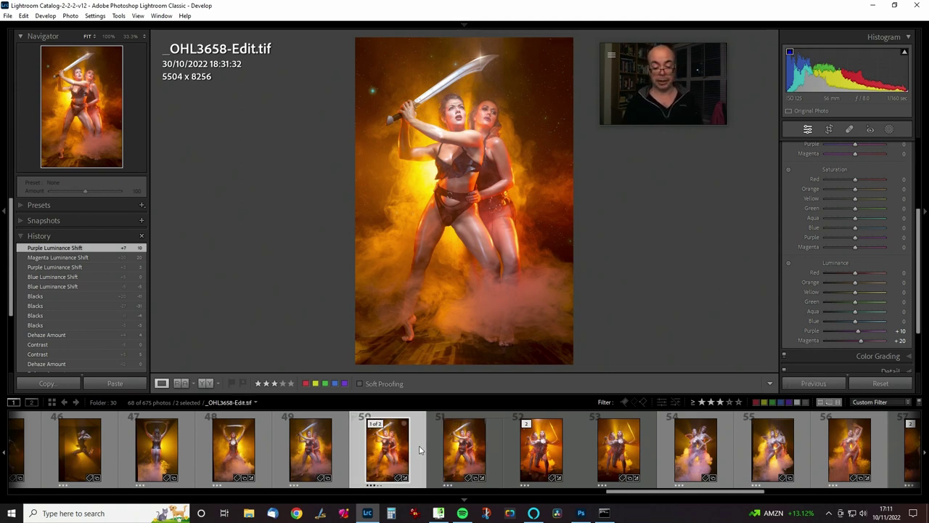
pyautogui.press('ctrl')
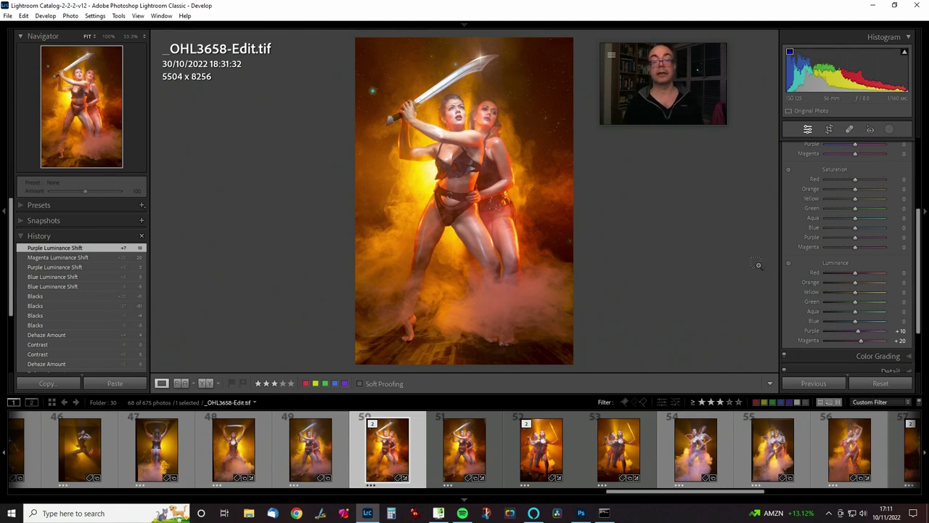
pyautogui.hotkey('ctrl', 'shift', 'e')
pyautogui.moveTo(431, 49); pyautogui.dragTo(333, 88)
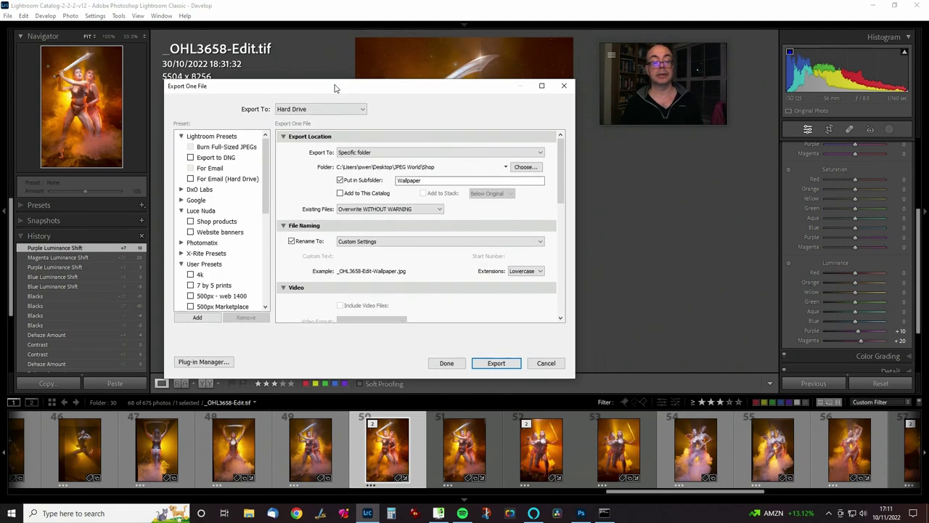
pyautogui.moveTo(266, 176); pyautogui.dragTo(276, 293)
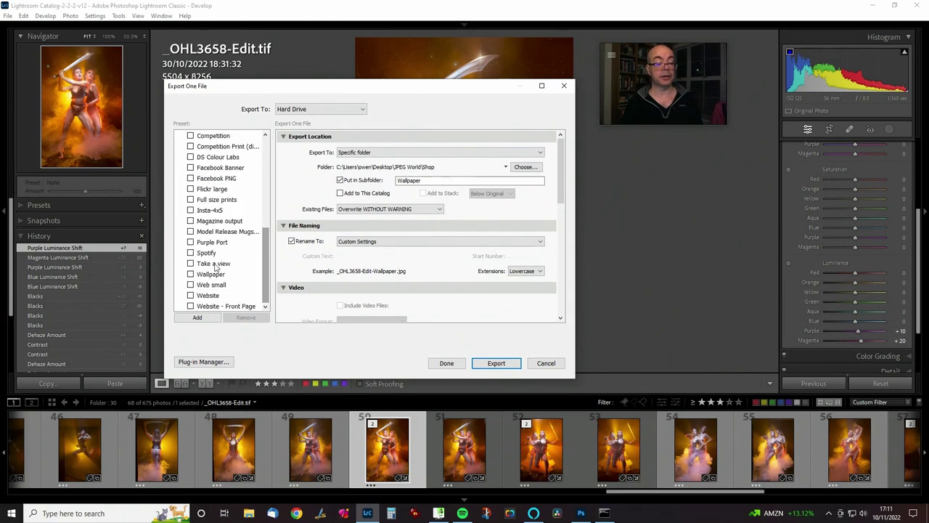
pyautogui.click(190, 274)
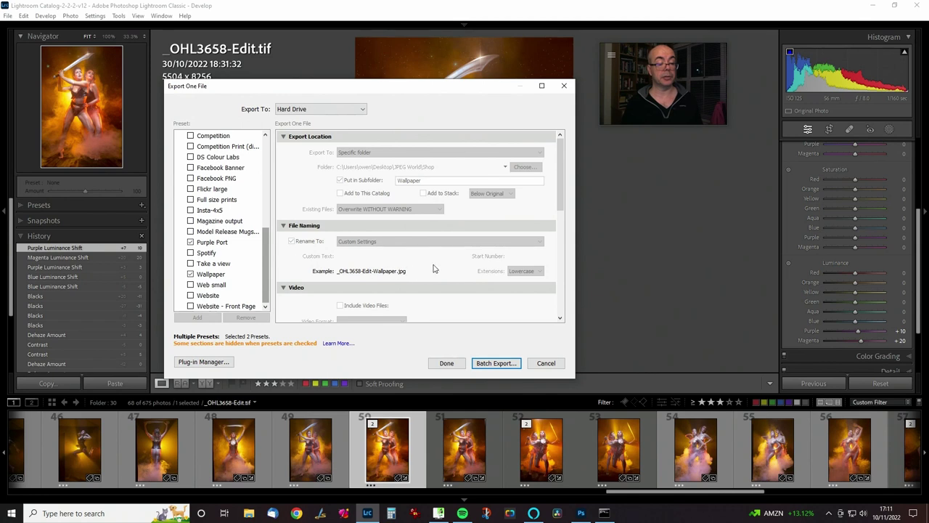
# Batch export the composite to Purple Port and Wallpaper subfolders, using the models' shoot folder within JPEG World as the parent folder.
pyautogui.click(512, 362)
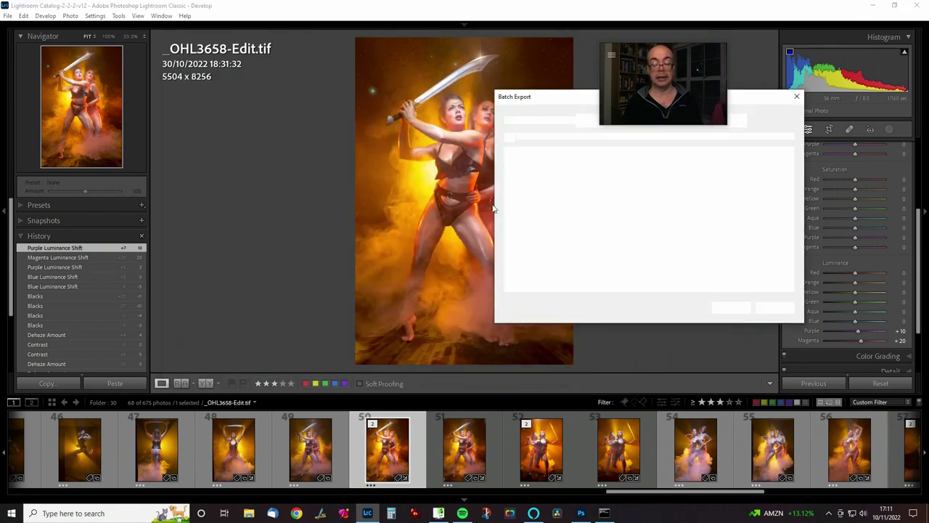
pyautogui.moveTo(631, 97); pyautogui.dragTo(269, 167)
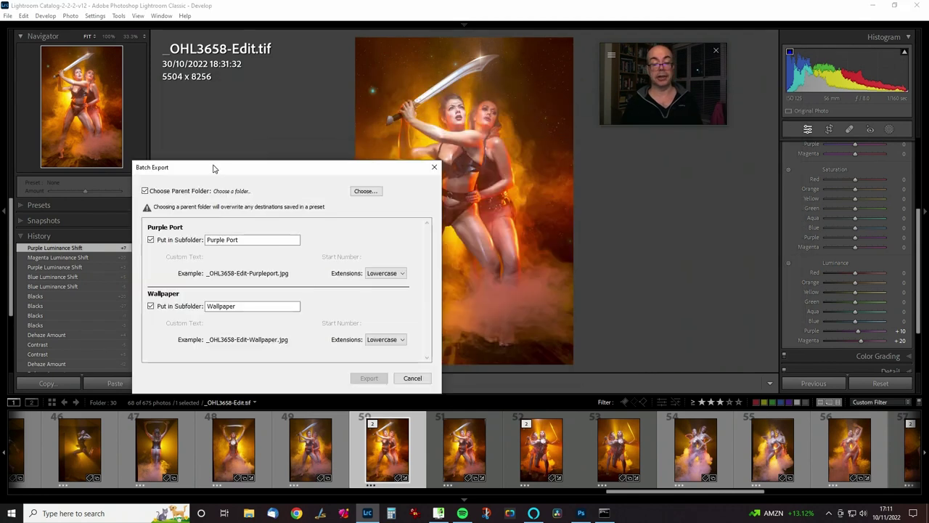
pyautogui.click(372, 191)
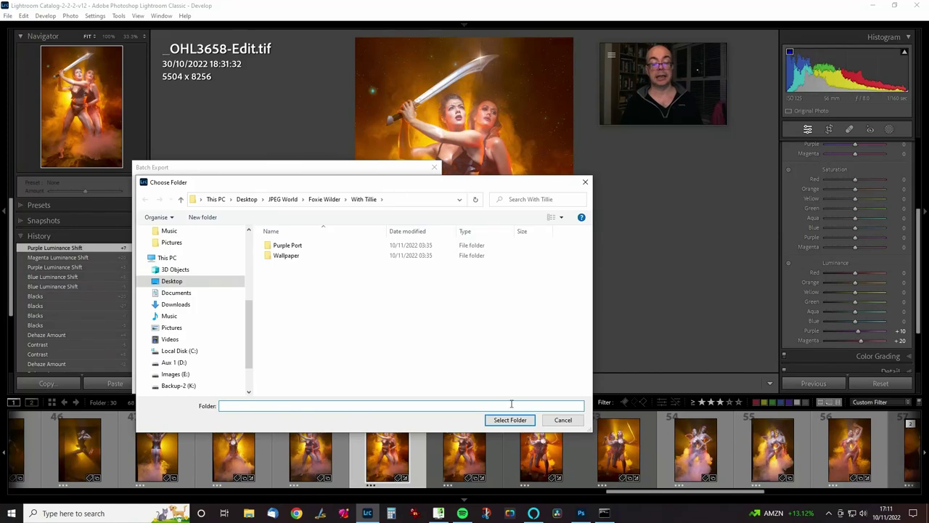
pyautogui.click(509, 420)
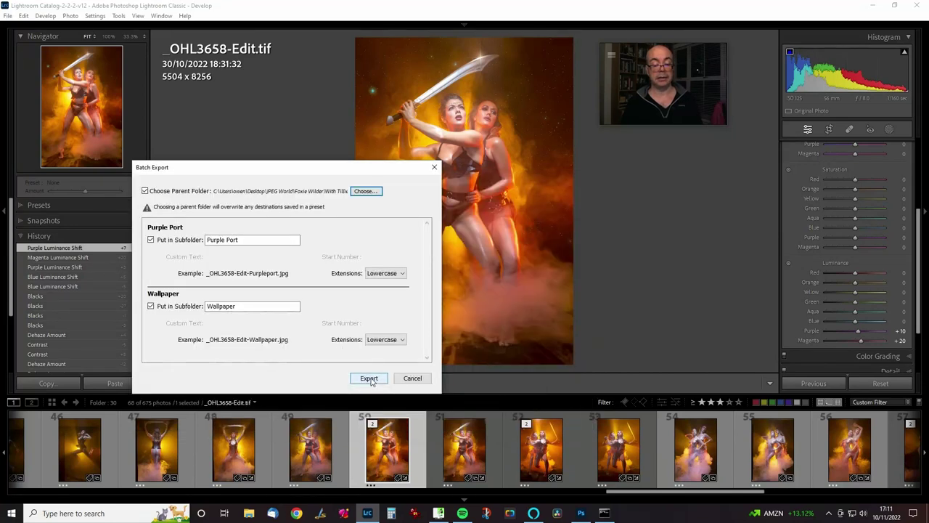
pyautogui.click(369, 378)
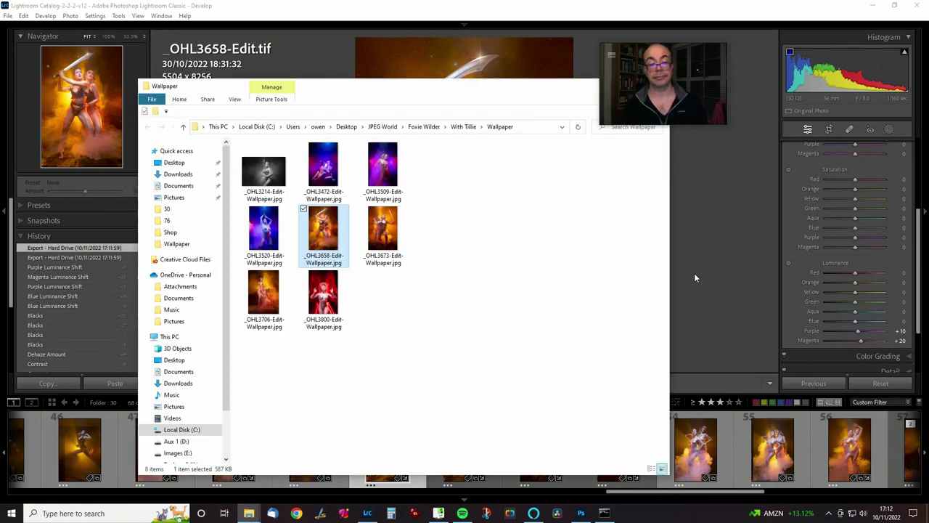
# Compare the exported _OHL3658-Edit-Wallpaper.jpg with the _OHL3673 and _OHL3706 wallpaper images in the Wallpaper folder's preview.
pyautogui.click(393, 238)
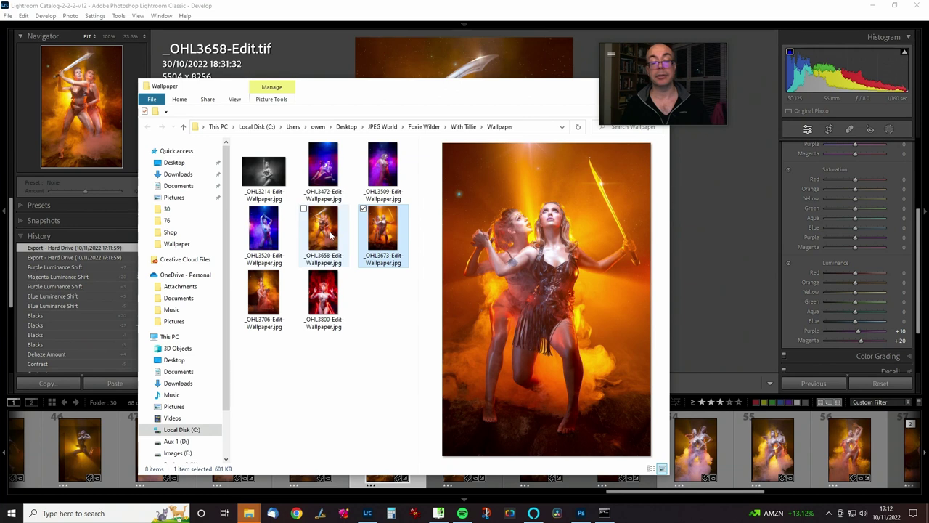
pyautogui.click(333, 235)
pyautogui.click(368, 232)
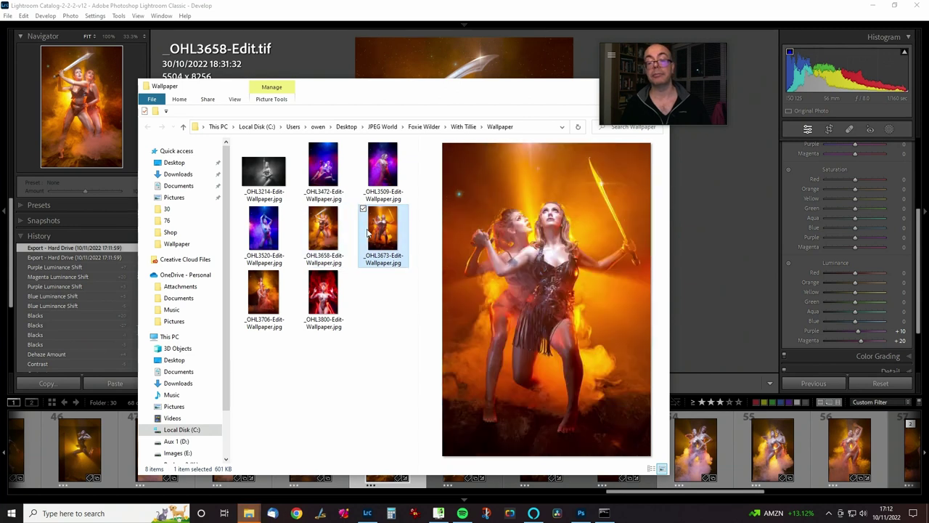
pyautogui.click(328, 232)
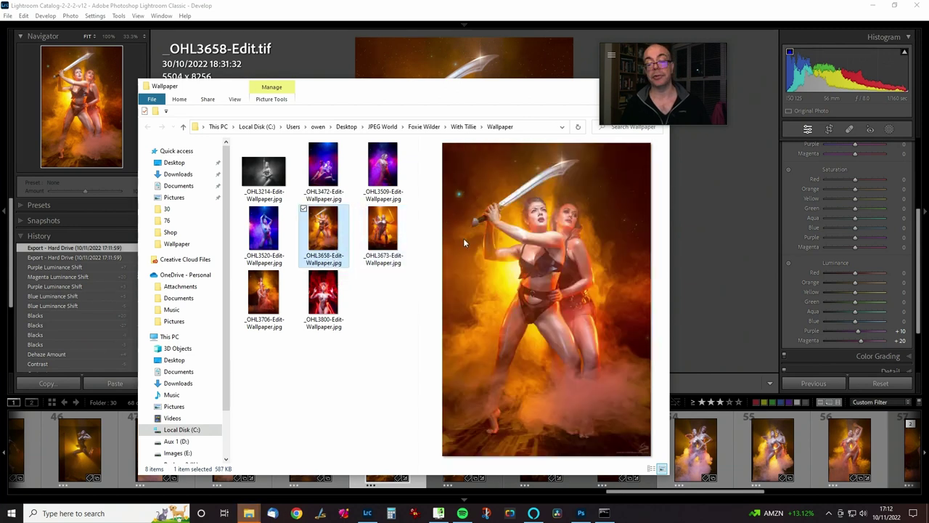
pyautogui.click(388, 242)
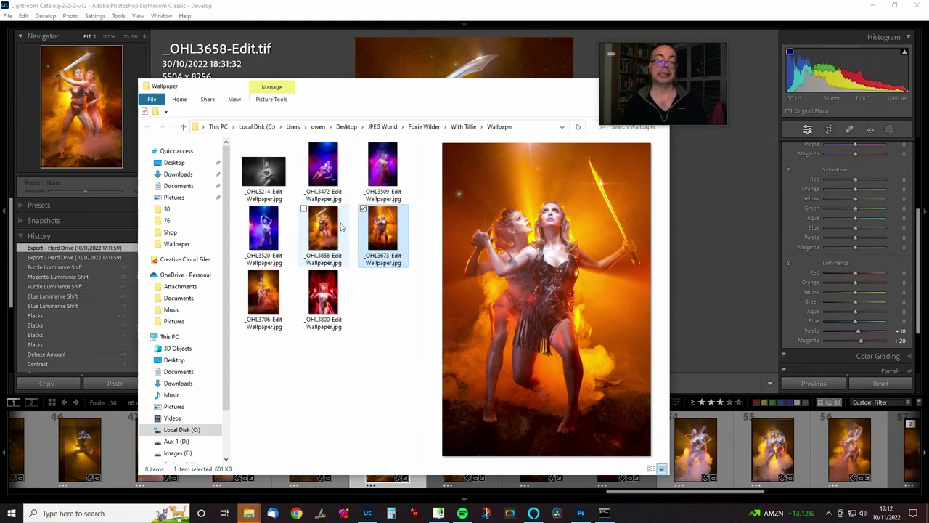
pyautogui.click(273, 293)
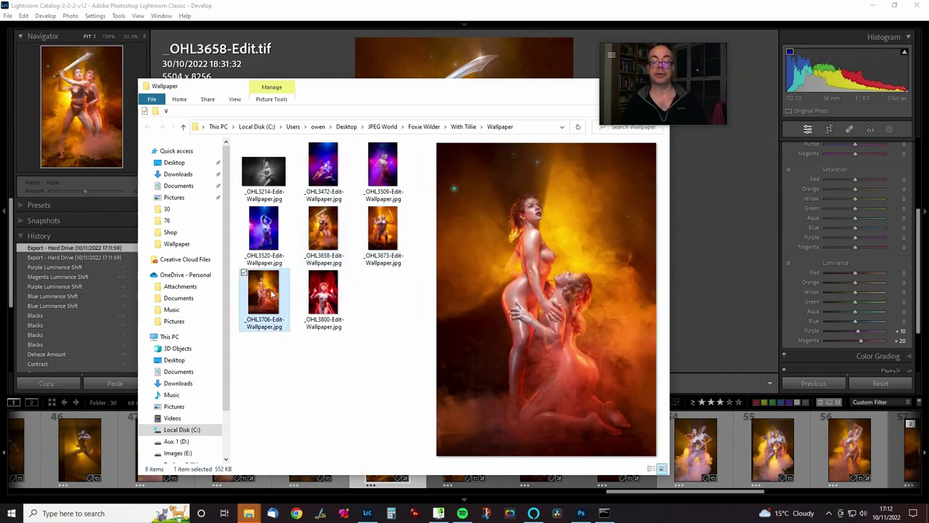
pyautogui.click(331, 241)
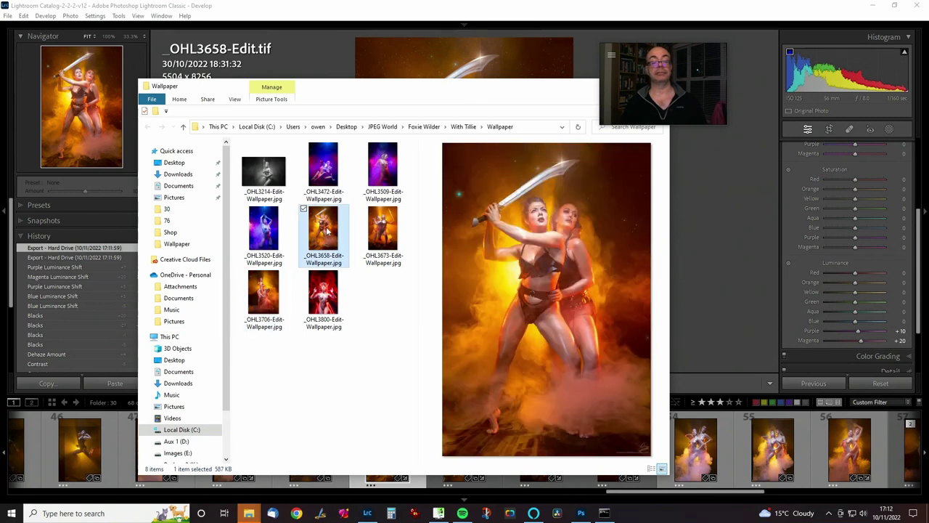
# Open _OHL3658-Edit-Wallpaper.jpg in IrfanView and view it full screen.
pyautogui.doubleClick(330, 231)
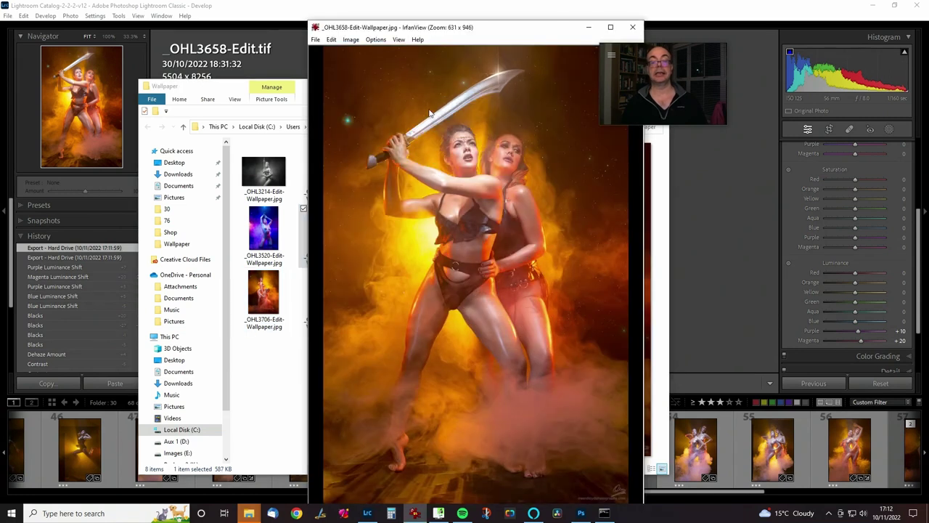
pyautogui.doubleClick(413, 61)
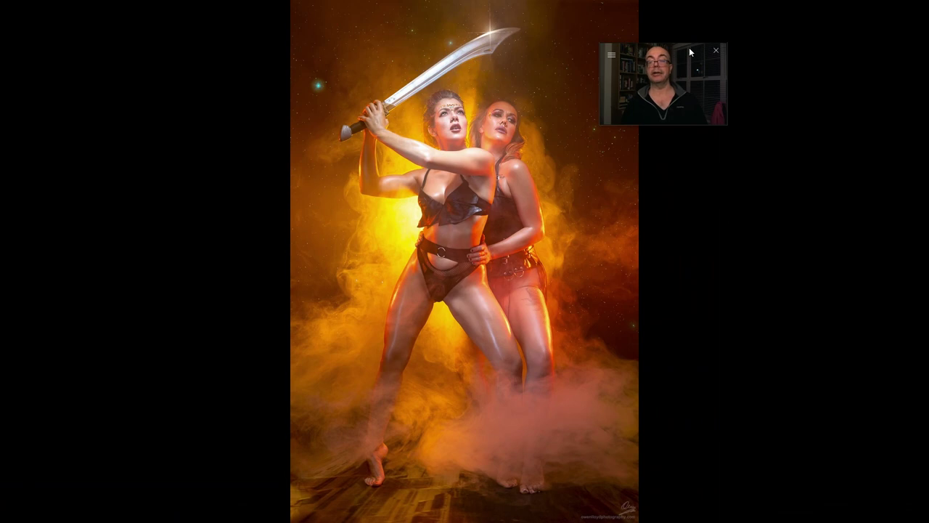
pyautogui.moveTo(689, 48); pyautogui.dragTo(846, 34)
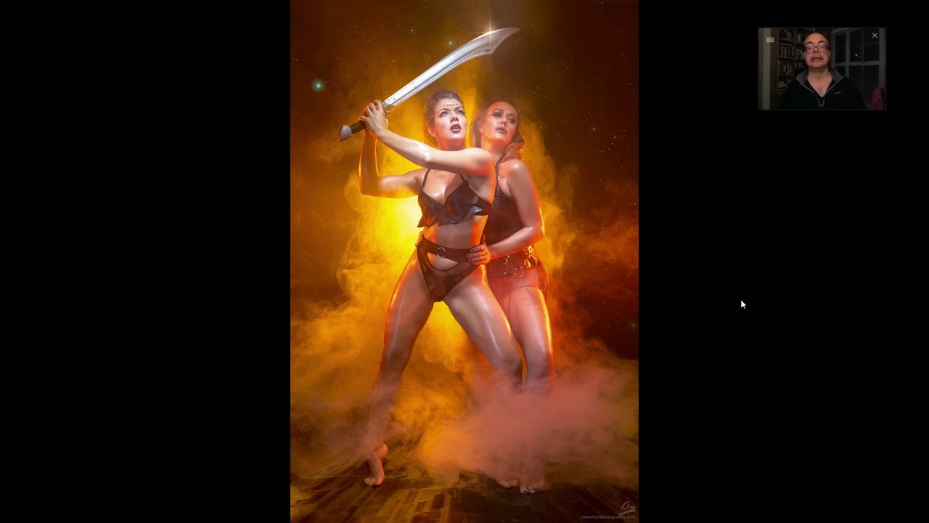